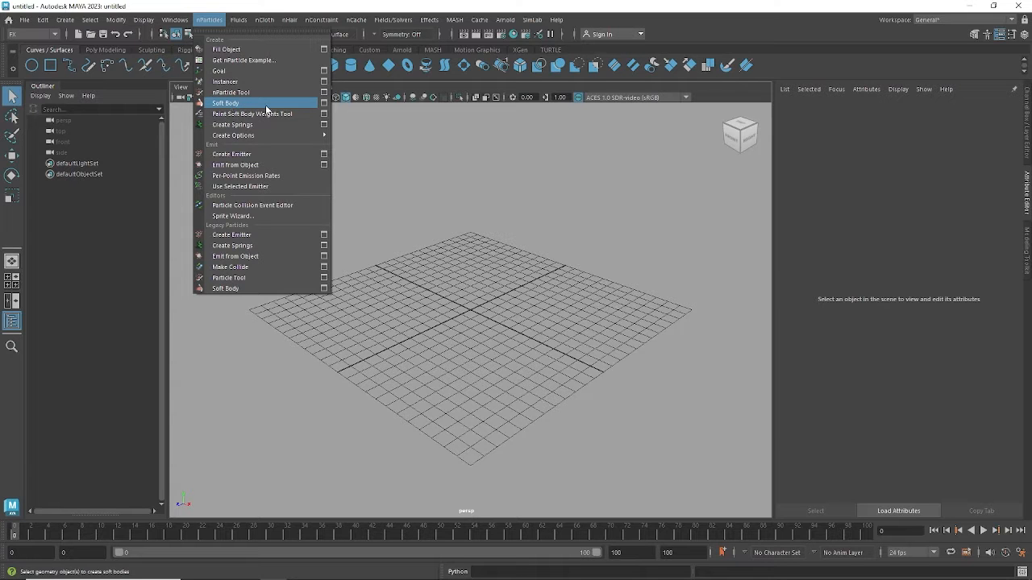
# Switch to Google Meet, admit the participant waiting to join the call, and return to Maya
pyautogui.click(248, 570)
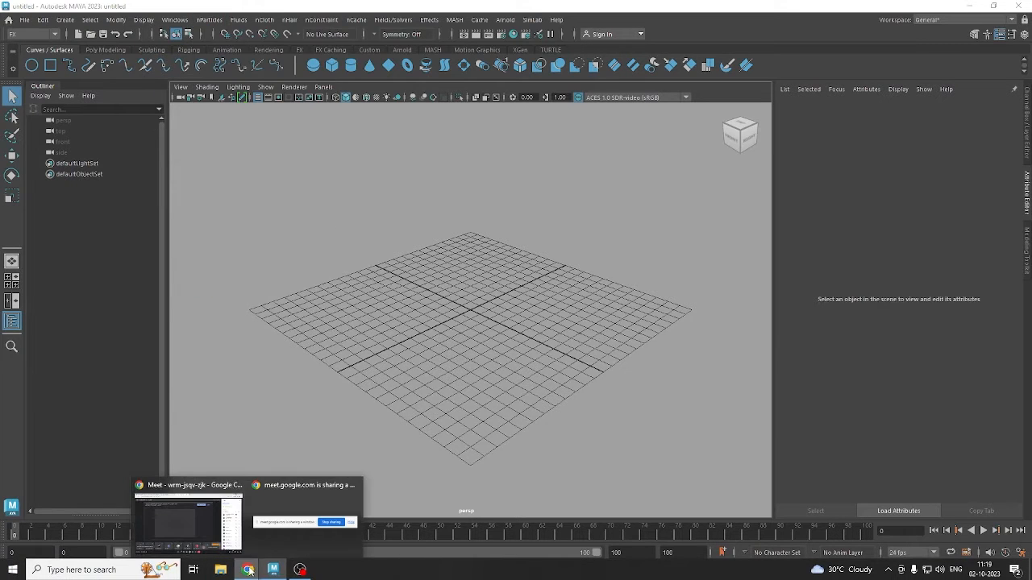
pyautogui.click(188, 516)
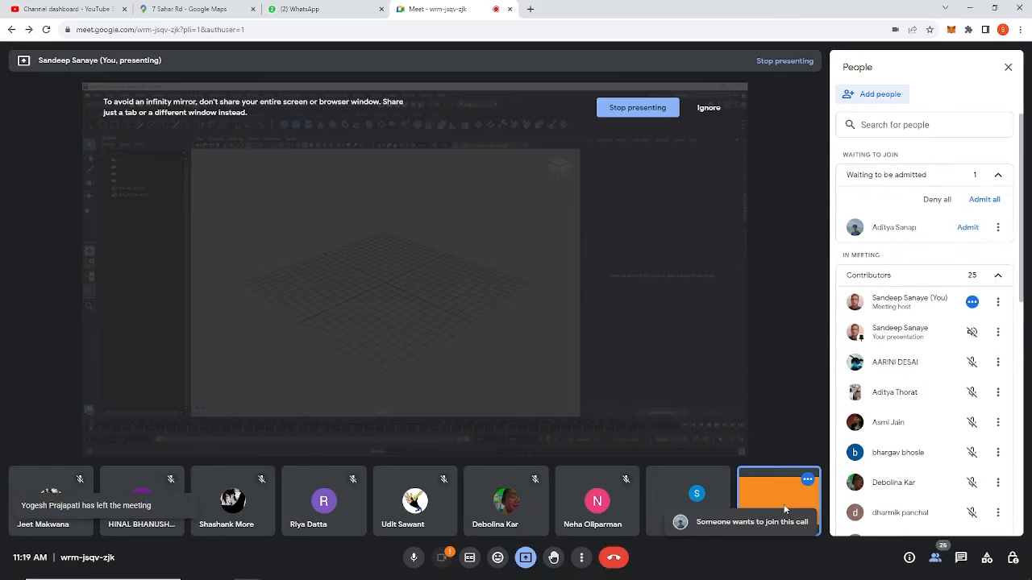
pyautogui.click(967, 228)
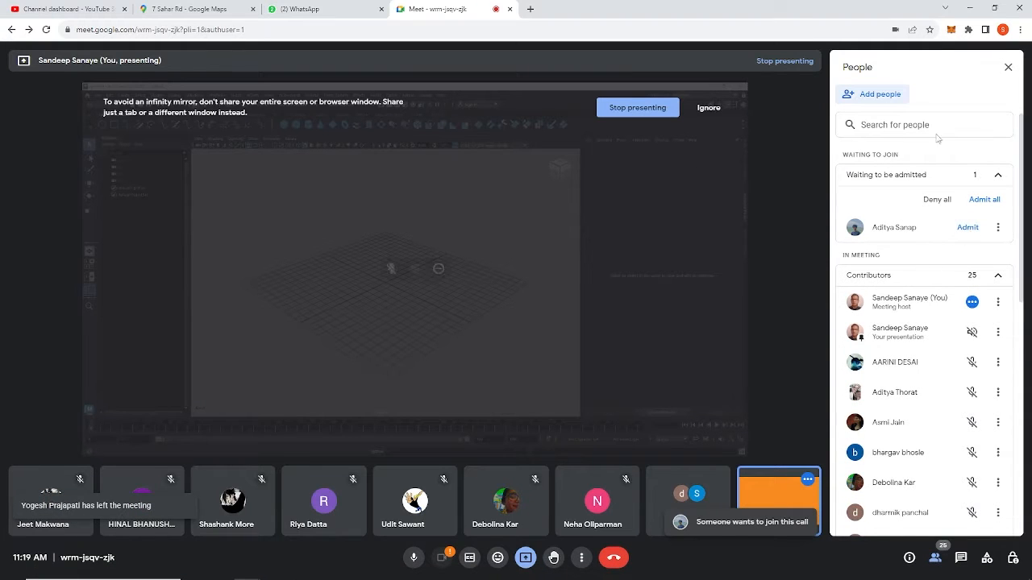
pyautogui.click(968, 9)
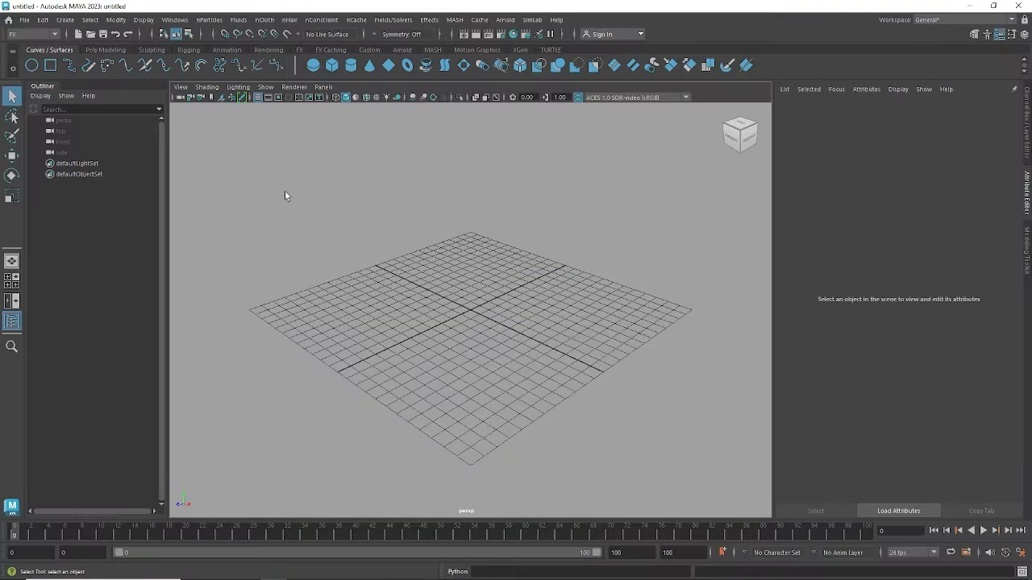
# Examine the creation options of the nParticle Soft Body command and of the legacy Soft Body command
pyautogui.click(208, 19)
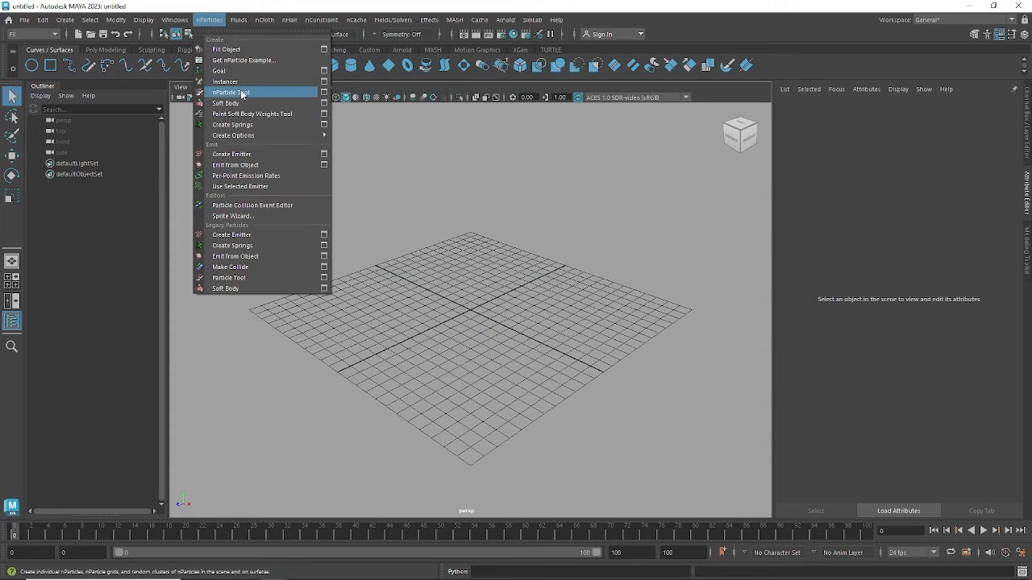
pyautogui.click(324, 103)
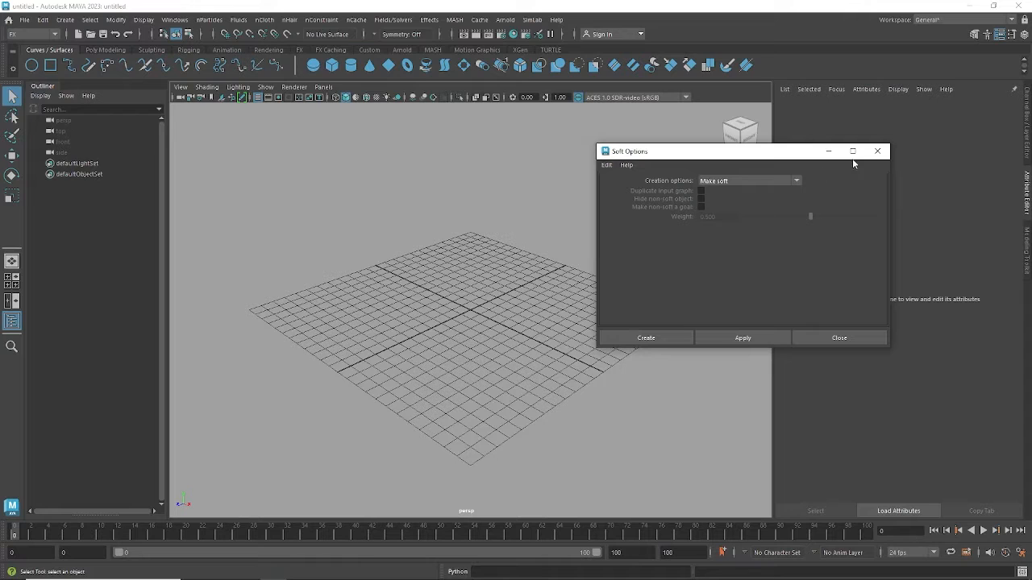
pyautogui.click(877, 151)
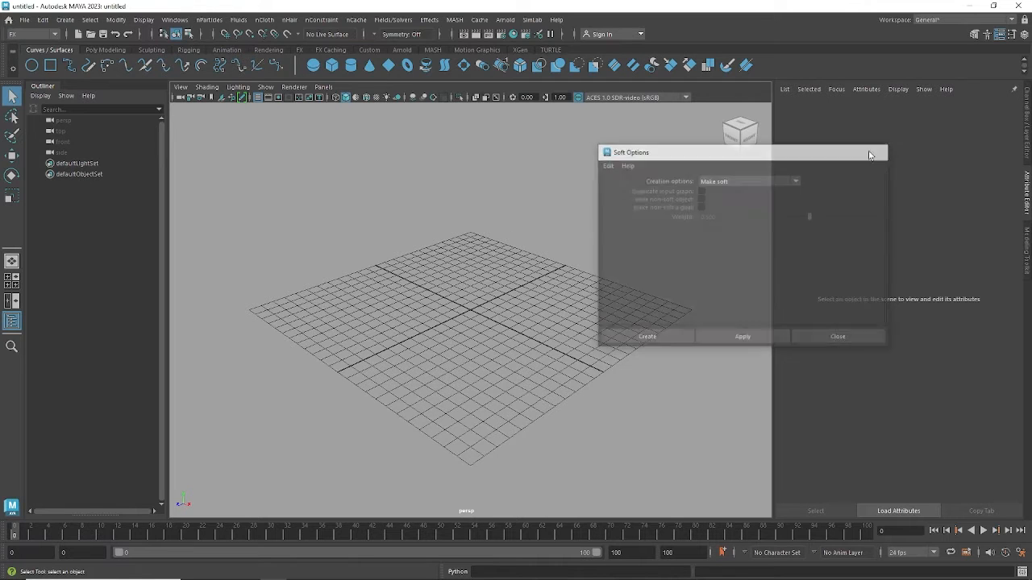
pyautogui.click(206, 21)
pyautogui.click(323, 290)
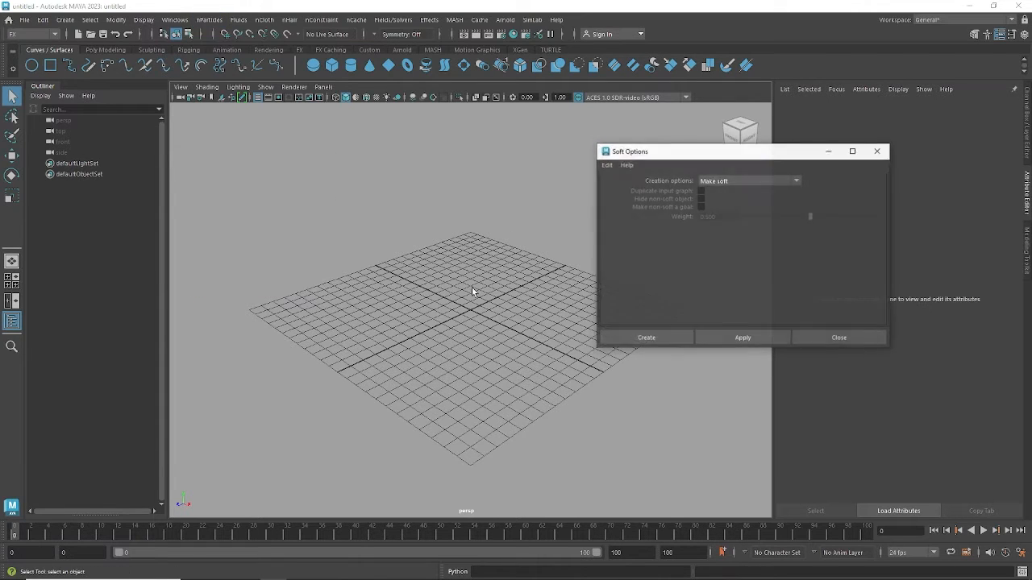
pyautogui.click(877, 150)
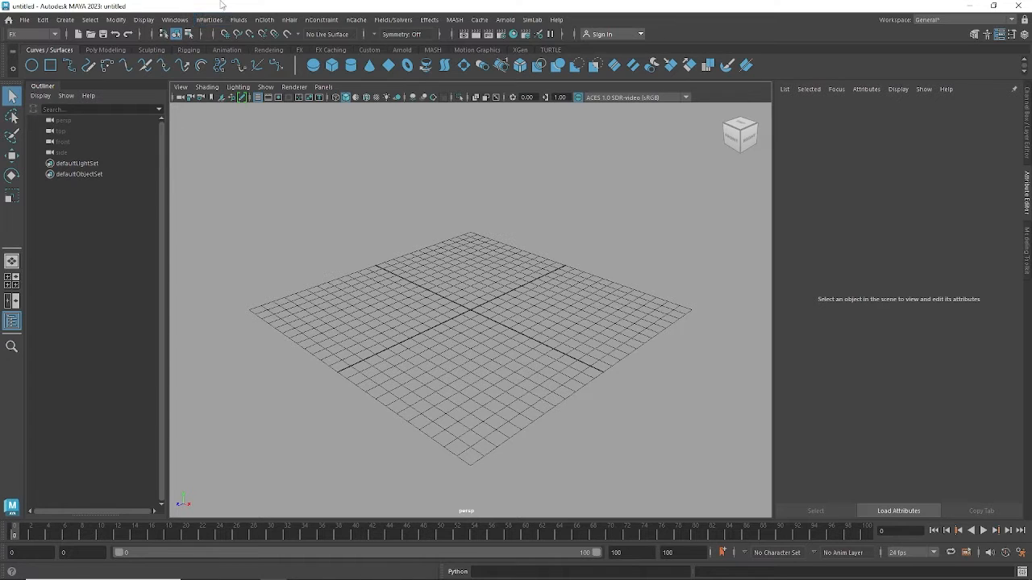
pyautogui.keyDown('alt'); pyautogui.moveTo(481, 353); pyautogui.dragTo(514, 333); pyautogui.keyUp('alt')
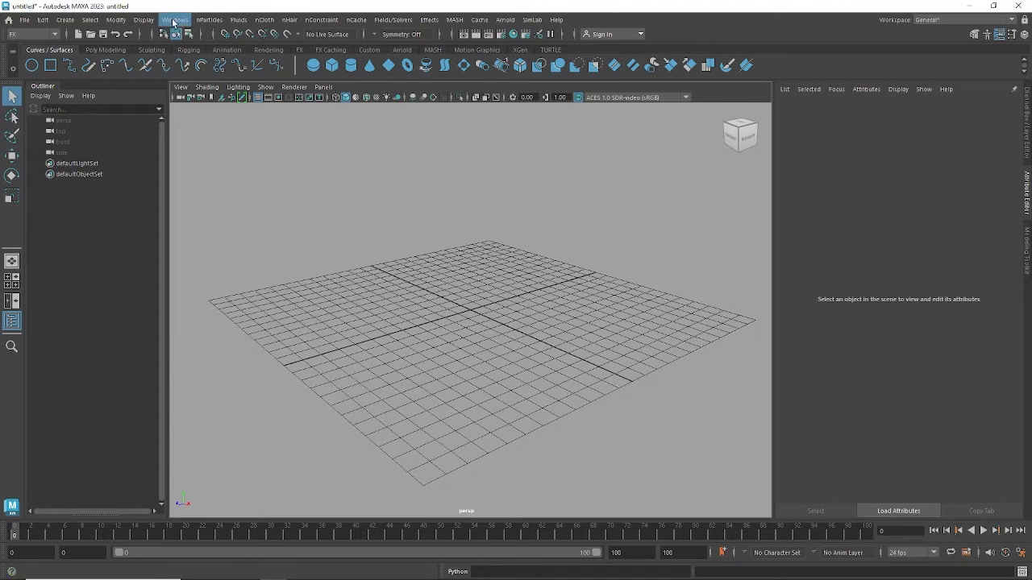
pyautogui.click(73, 22)
pyautogui.moveTo(95, 60)
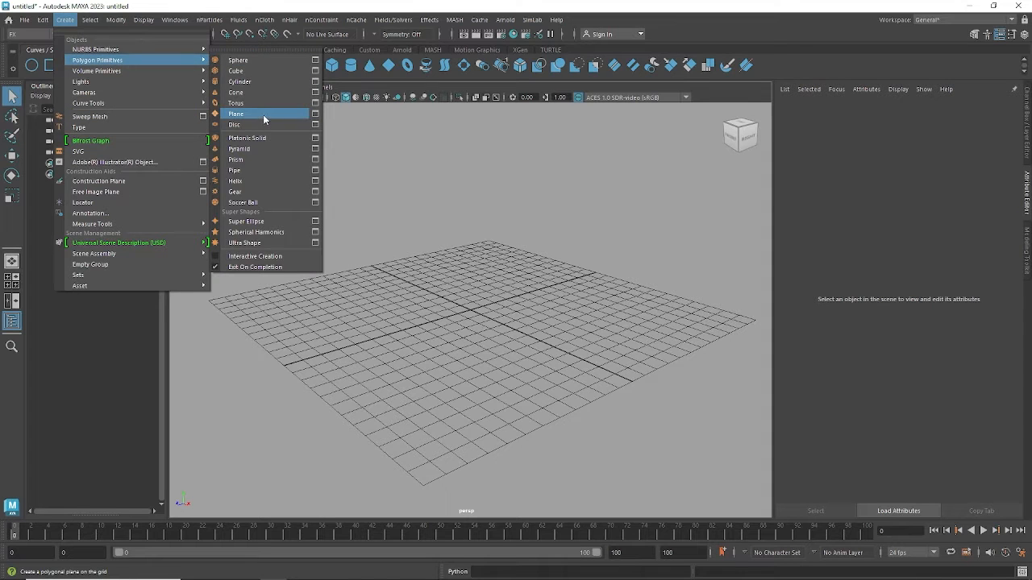
pyautogui.moveTo(127, 48)
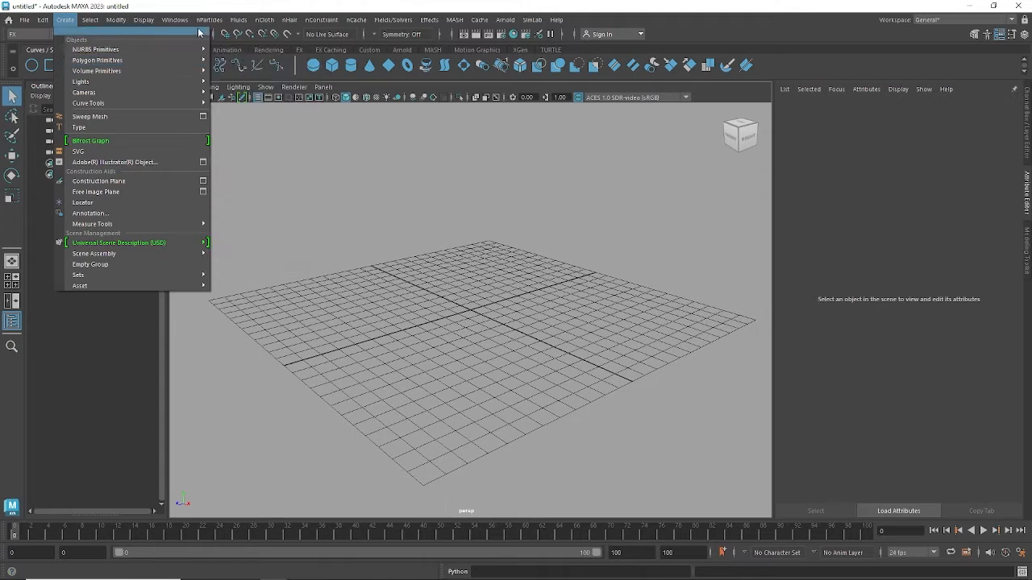
pyautogui.moveTo(204, 23)
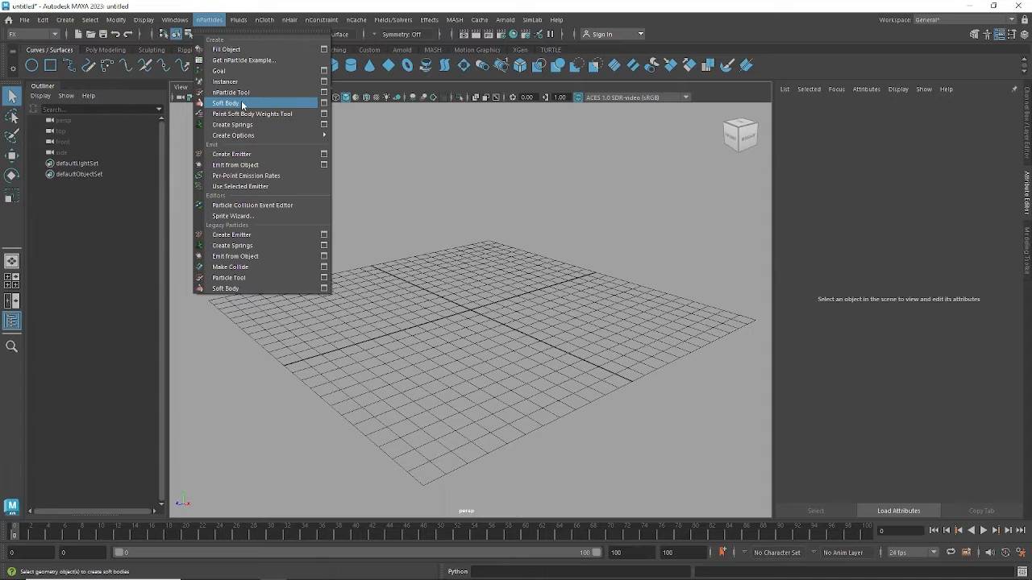
# Switch to Google Meet, admit everyone waiting to join the call, and return to Maya
pyautogui.moveTo(215, 579)
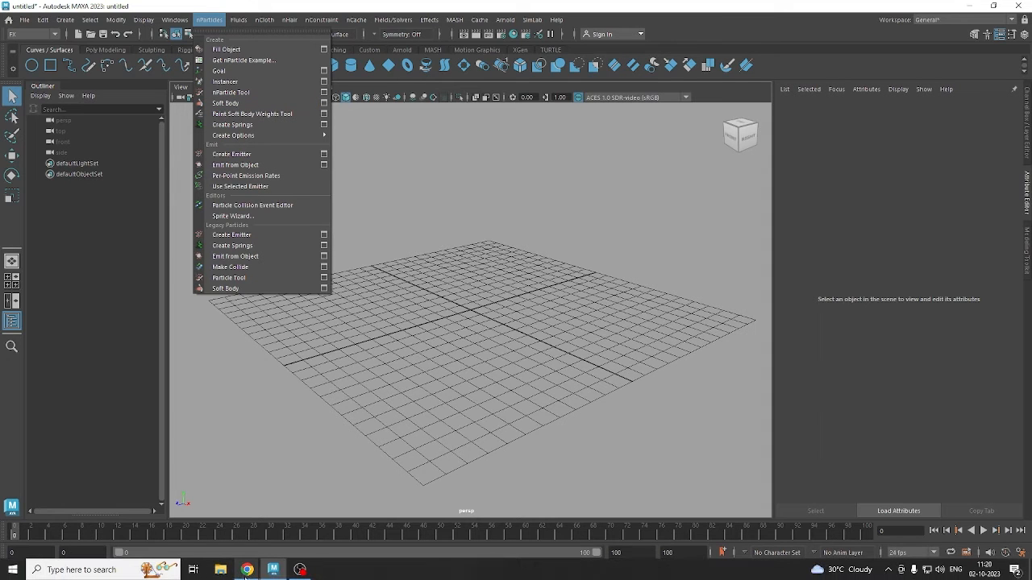
pyautogui.moveTo(247, 572)
pyautogui.click(189, 516)
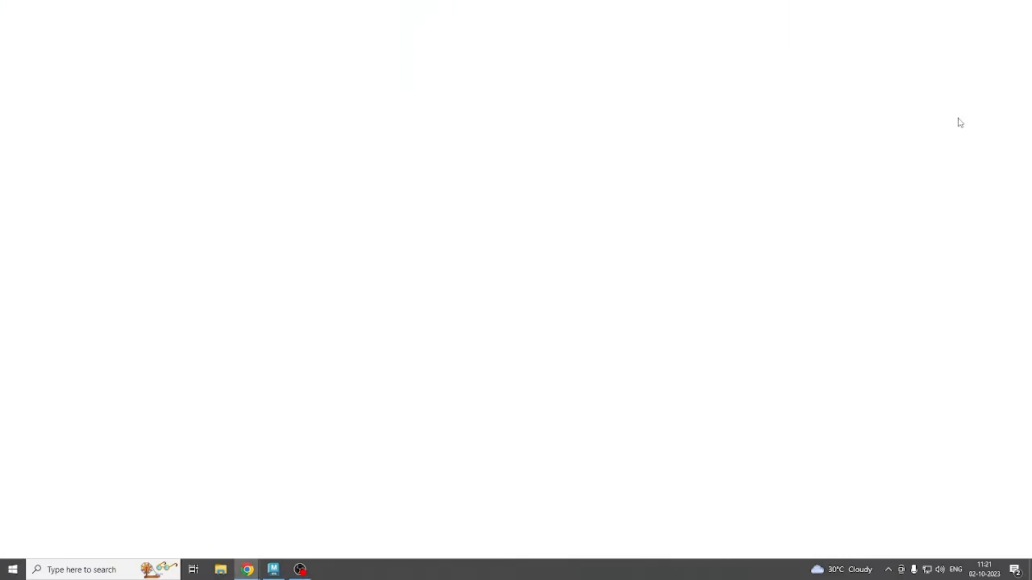
pyautogui.click(980, 201)
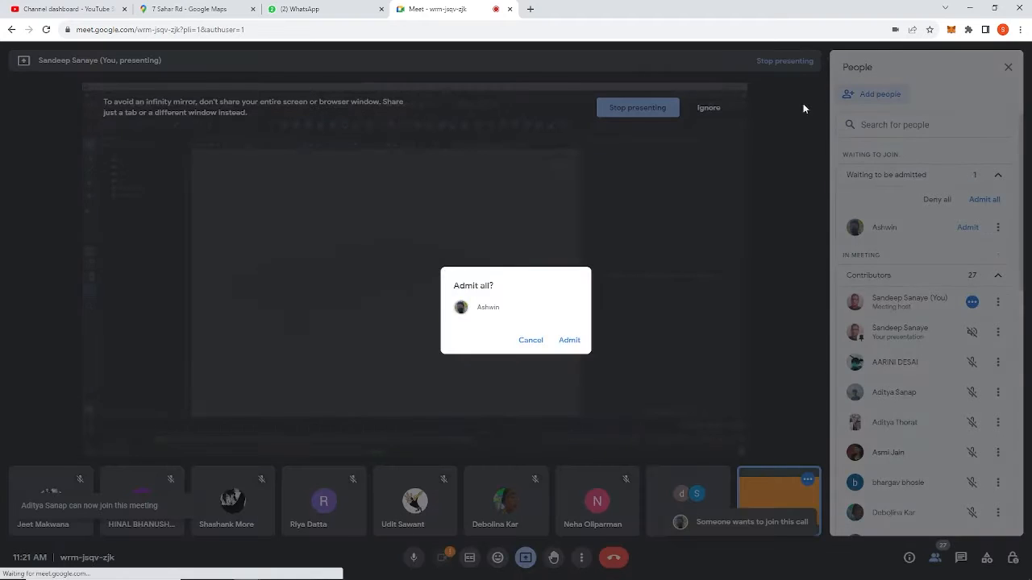
pyautogui.click(569, 341)
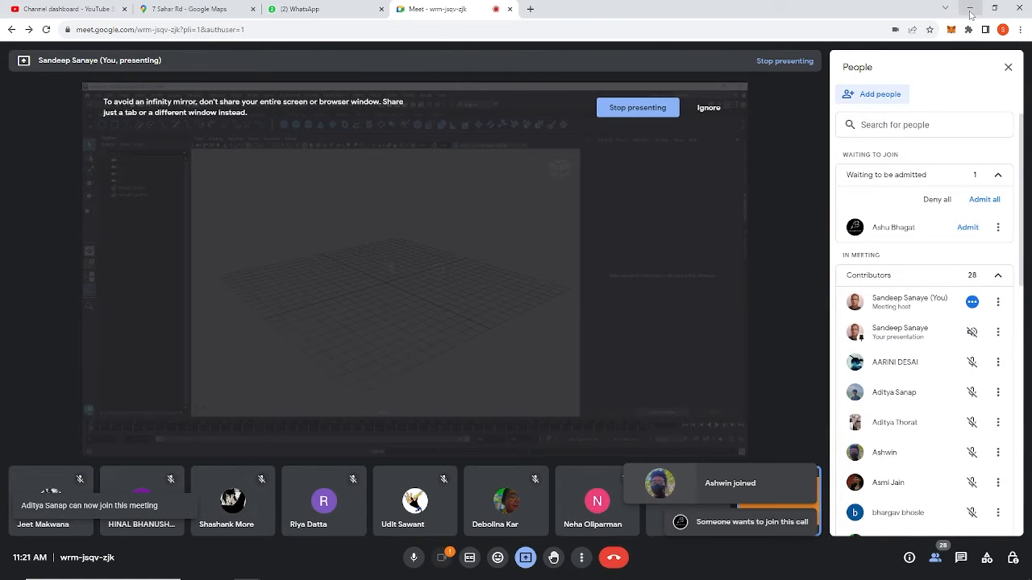
pyautogui.click(969, 6)
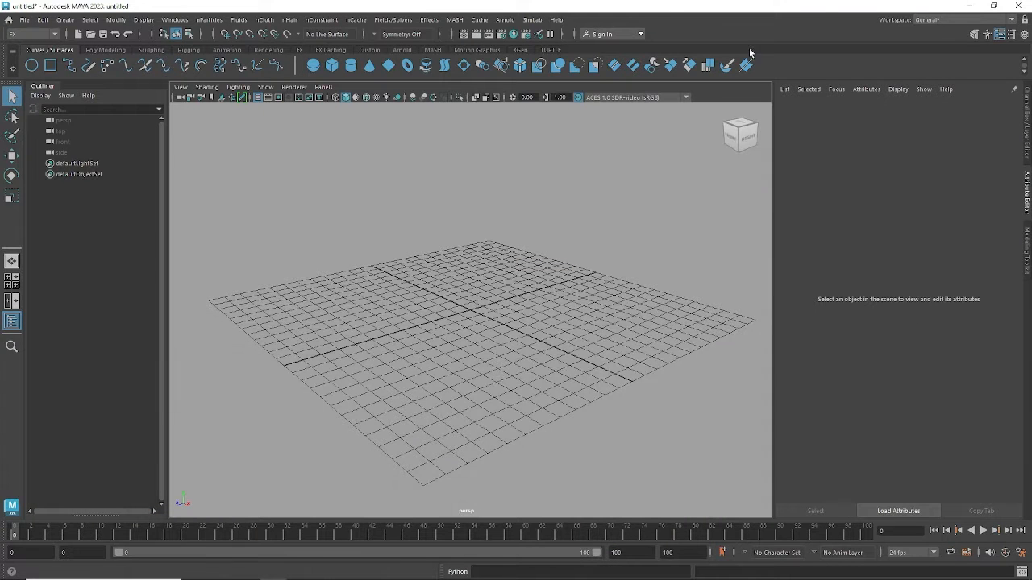
# Create a polygon plane at the centre of the grid
pyautogui.click(208, 21)
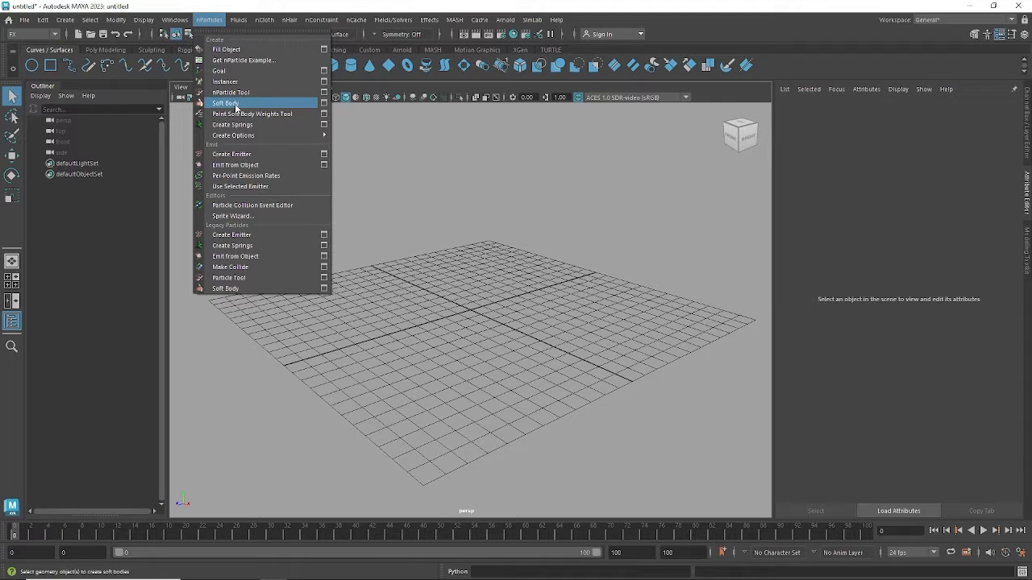
pyautogui.moveTo(90, 22)
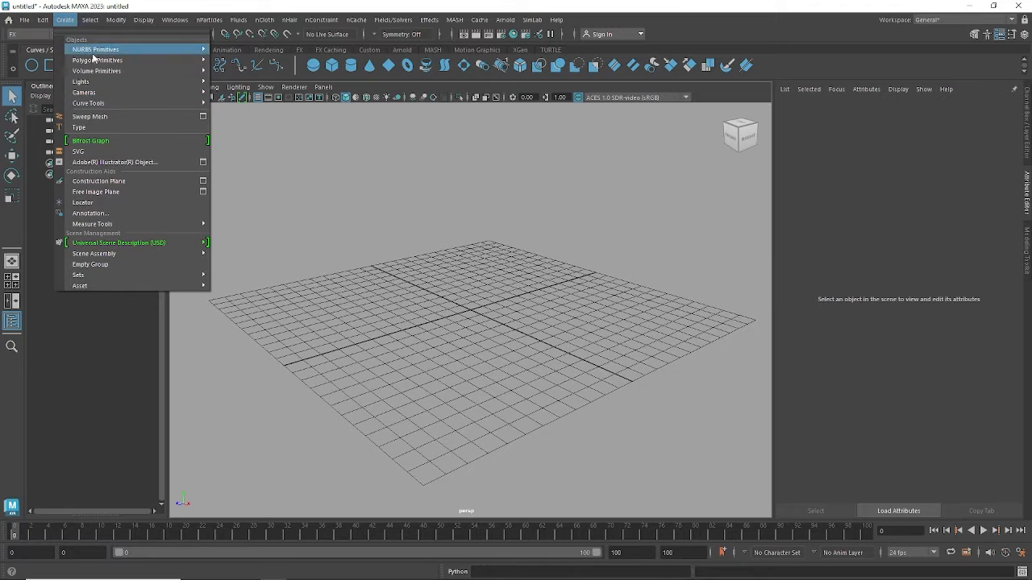
pyautogui.moveTo(96, 62)
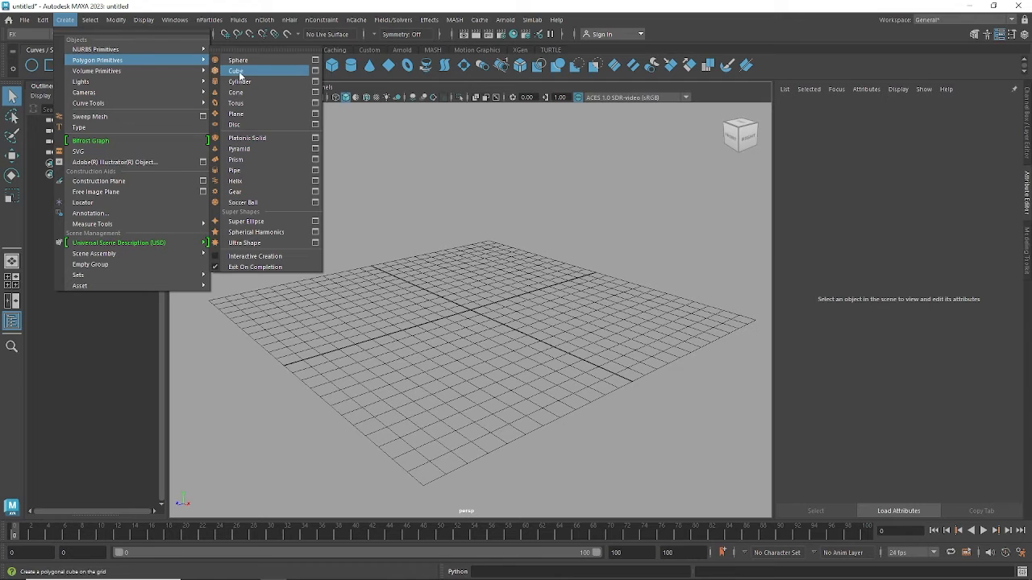
pyautogui.click(238, 115)
pyautogui.click(486, 340)
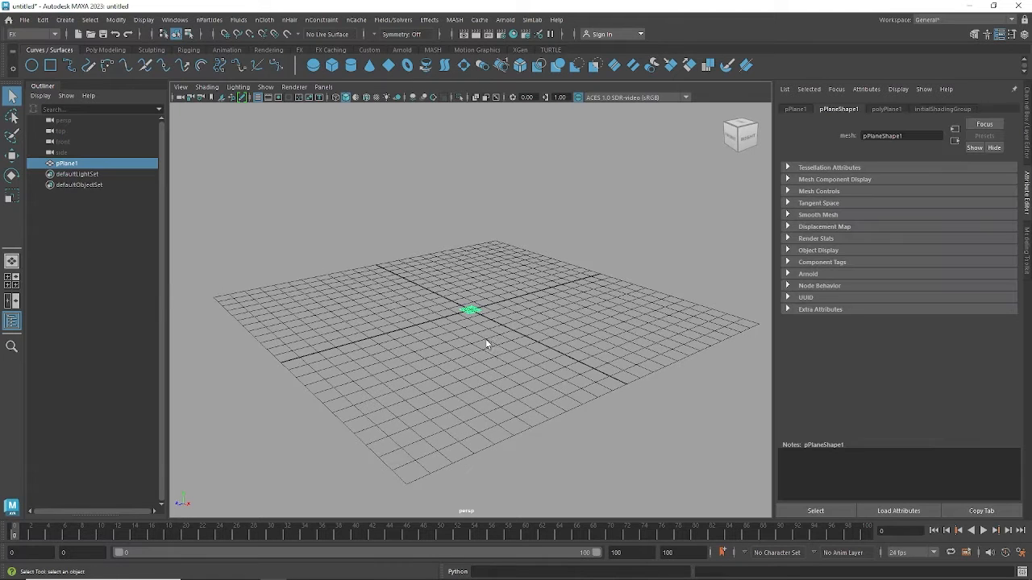
pyautogui.press('w')
pyautogui.press('e')
pyautogui.press('r')
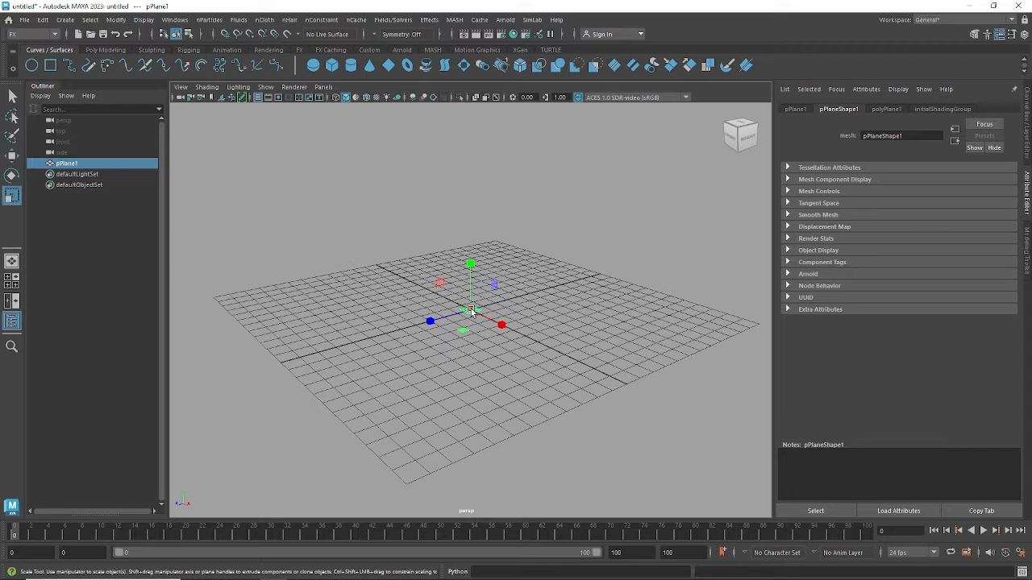
# Set the plane's width and height to 20.1 and its width and height subdivisions to 30
pyautogui.click(1027, 137)
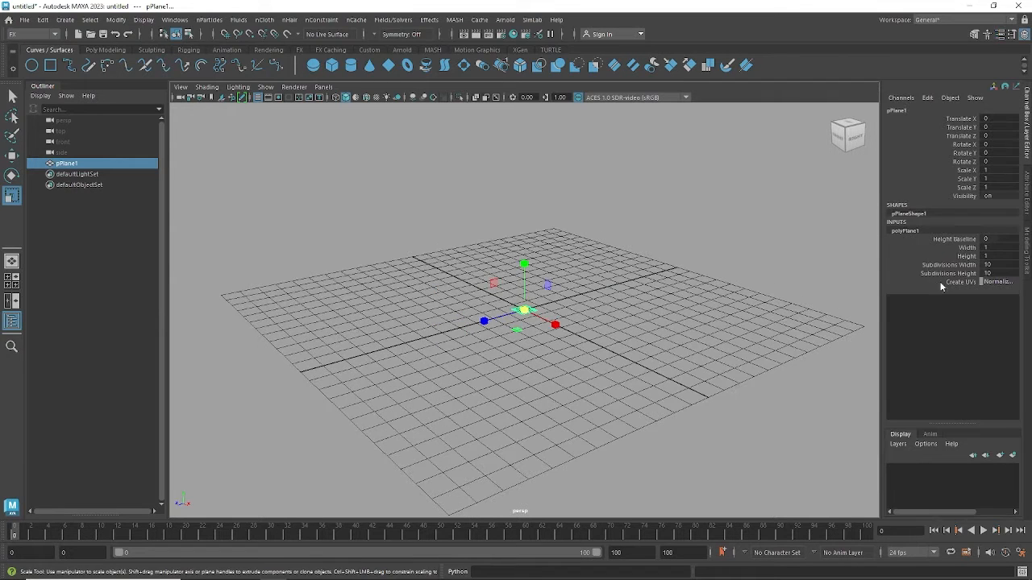
pyautogui.moveTo(962, 258); pyautogui.dragTo(967, 247)
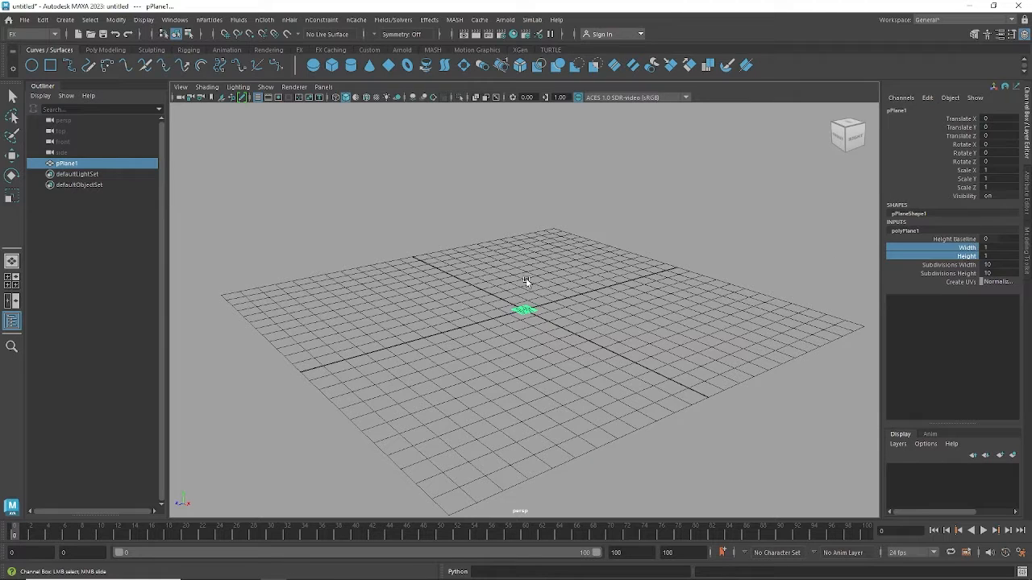
pyautogui.moveTo(554, 281); pyautogui.dragTo(654, 256, button='middle')
pyautogui.moveTo(950, 265); pyautogui.dragTo(951, 276)
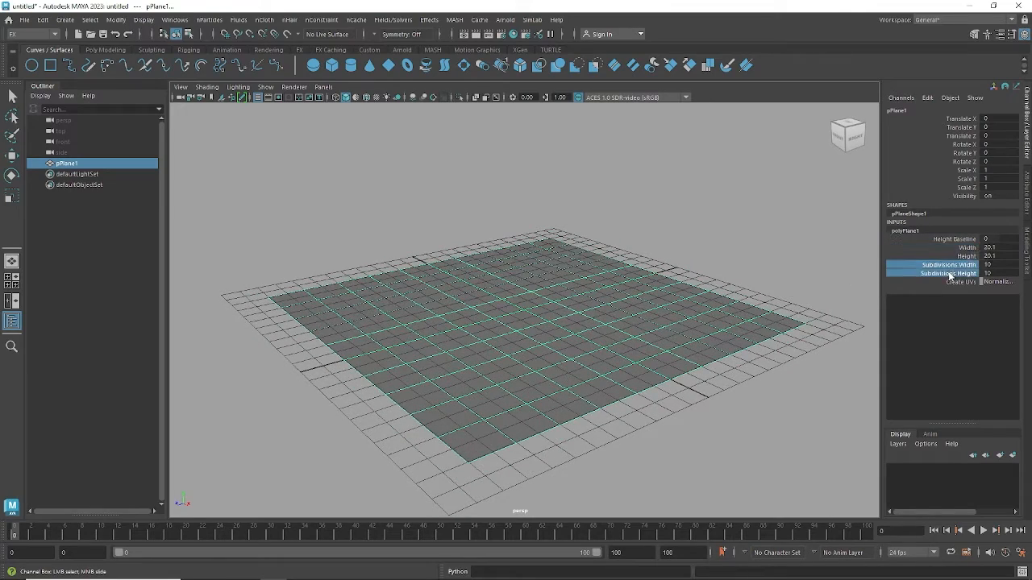
pyautogui.moveTo(610, 265); pyautogui.dragTo(713, 241, button='middle')
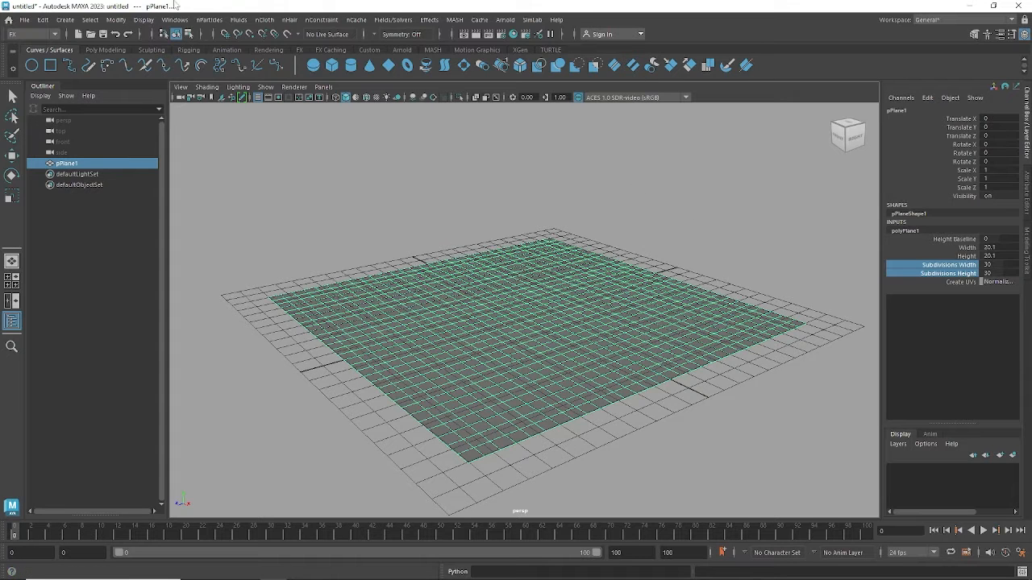
# Hide the viewport grid and reselect the plane
pyautogui.click(771, 311)
pyautogui.keyDown('alt'); pyautogui.moveTo(671, 328); pyautogui.dragTo(665, 313); pyautogui.keyUp('alt')
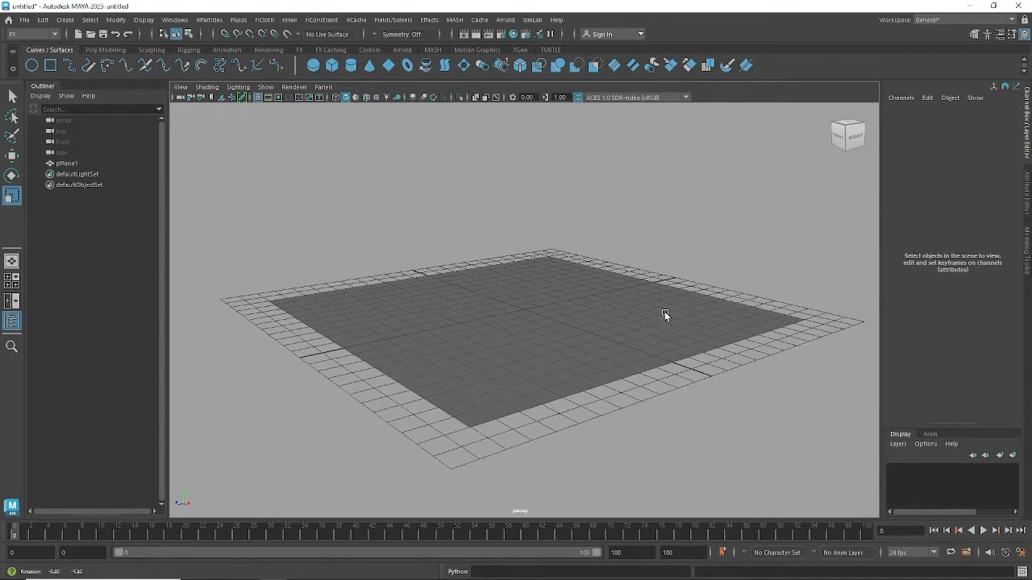
pyautogui.click(258, 98)
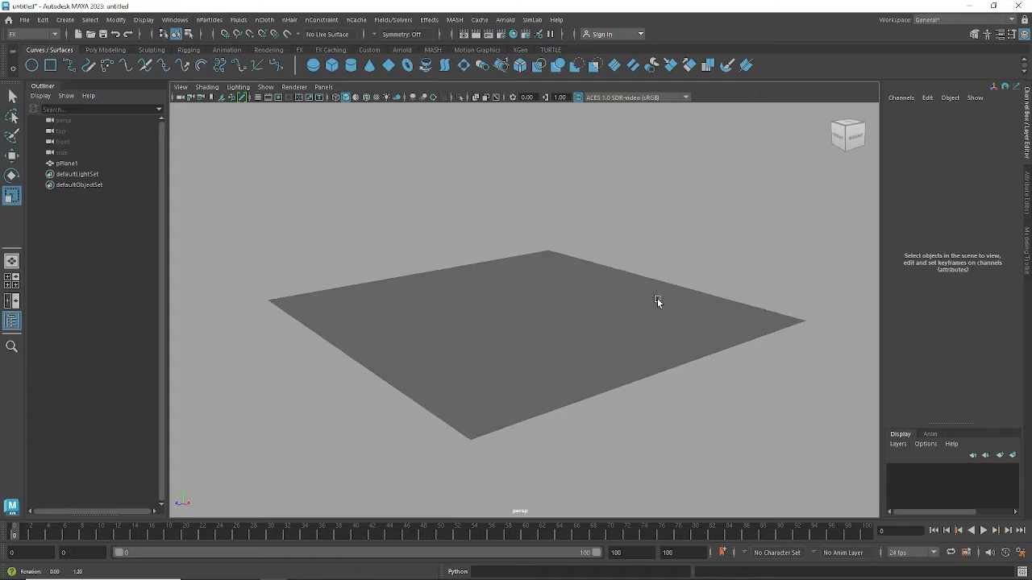
pyautogui.click(657, 305)
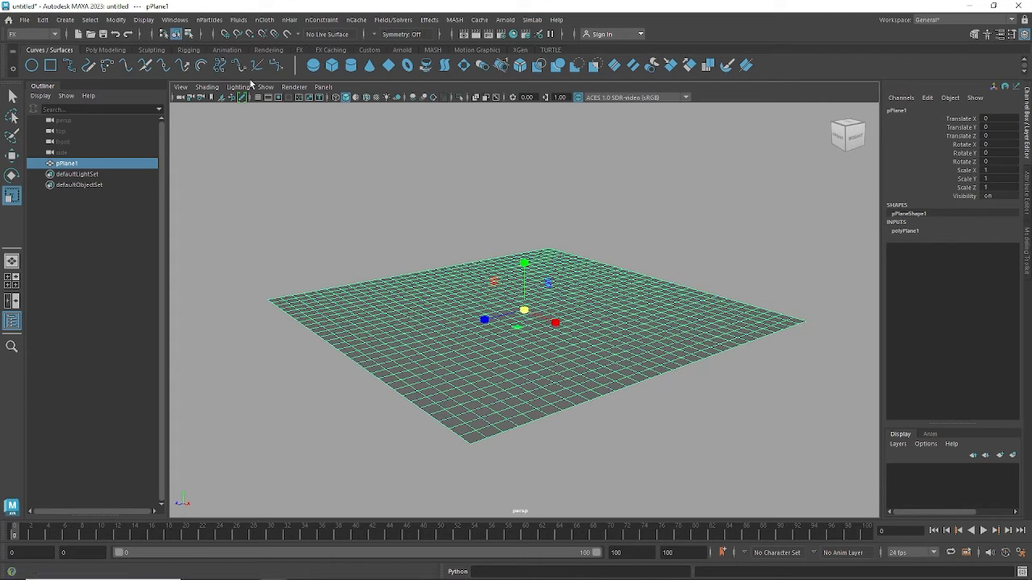
# Open the legacy particle Soft Body options for the plane and choose Make soft as the creation option
pyautogui.click(213, 21)
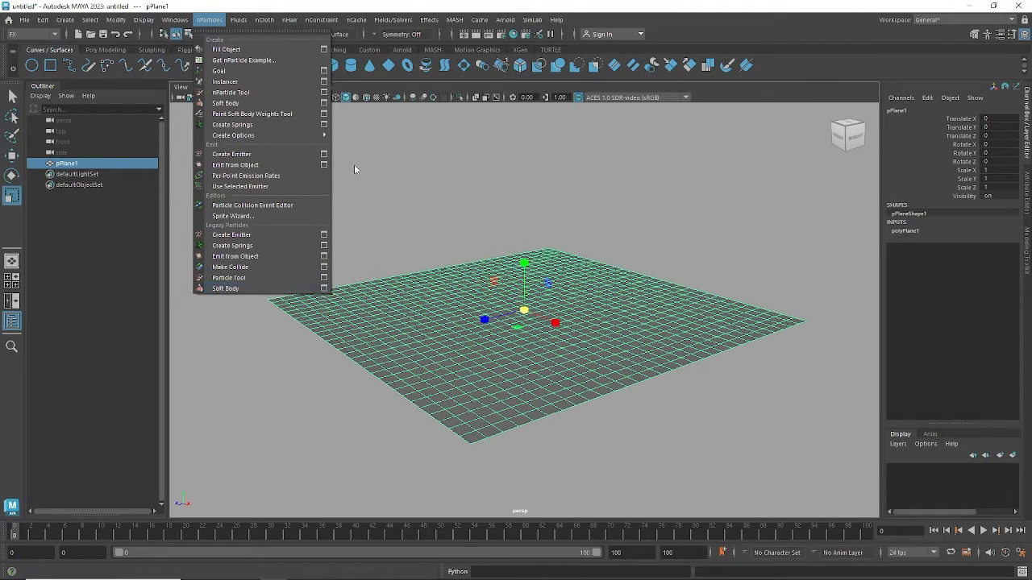
pyautogui.moveTo(327, 137)
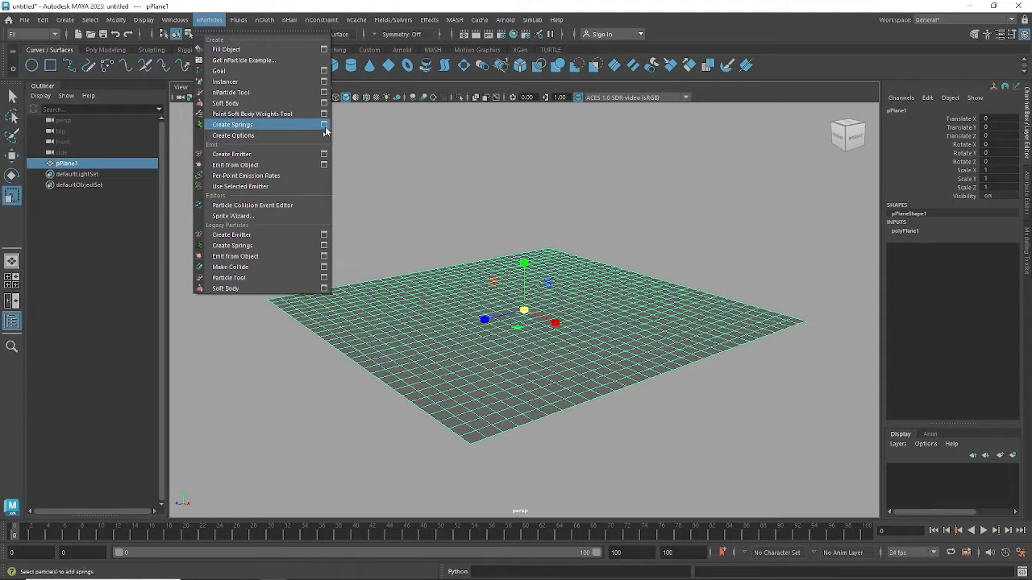
pyautogui.click(324, 289)
pyautogui.moveTo(732, 159); pyautogui.dragTo(788, 157)
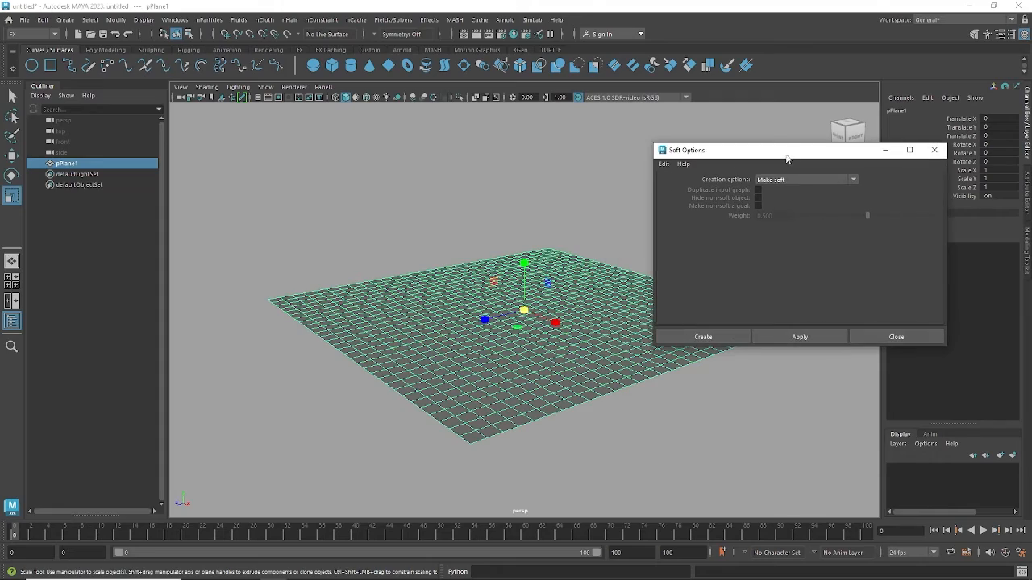
pyautogui.keyDown('alt'); pyautogui.moveTo(559, 232); pyautogui.dragTo(503, 214); pyautogui.keyUp('alt')
pyautogui.moveTo(789, 154); pyautogui.dragTo(856, 151)
pyautogui.keyDown('alt'); pyautogui.moveTo(556, 232); pyautogui.dragTo(669, 274); pyautogui.keyUp('alt')
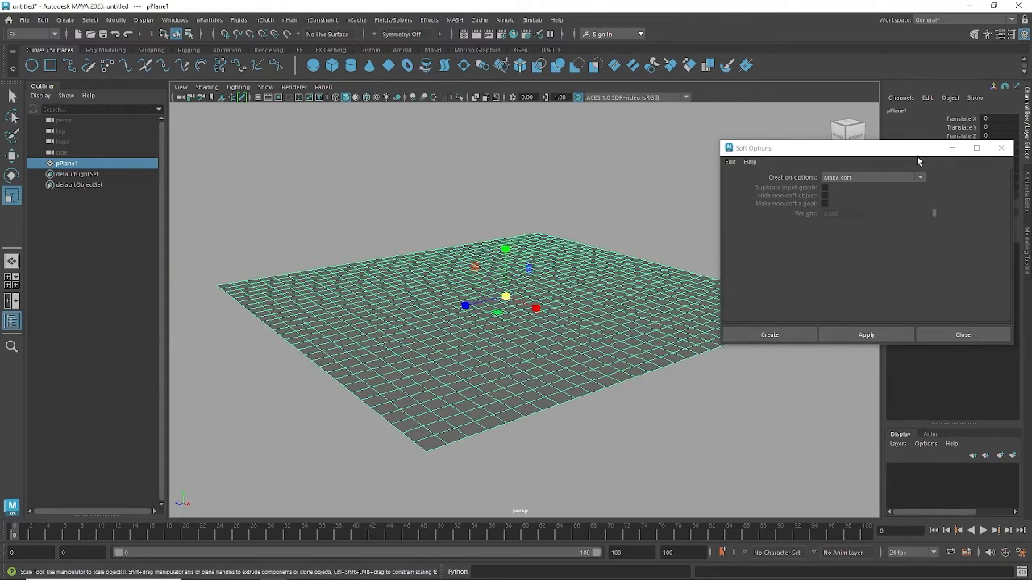
pyautogui.moveTo(917, 157); pyautogui.dragTo(820, 150)
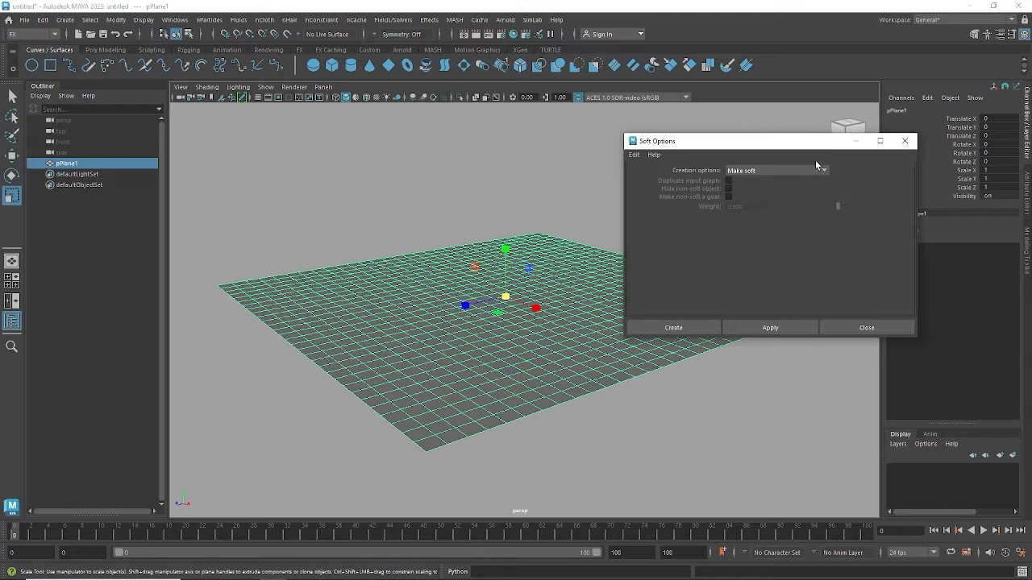
pyautogui.click(757, 171)
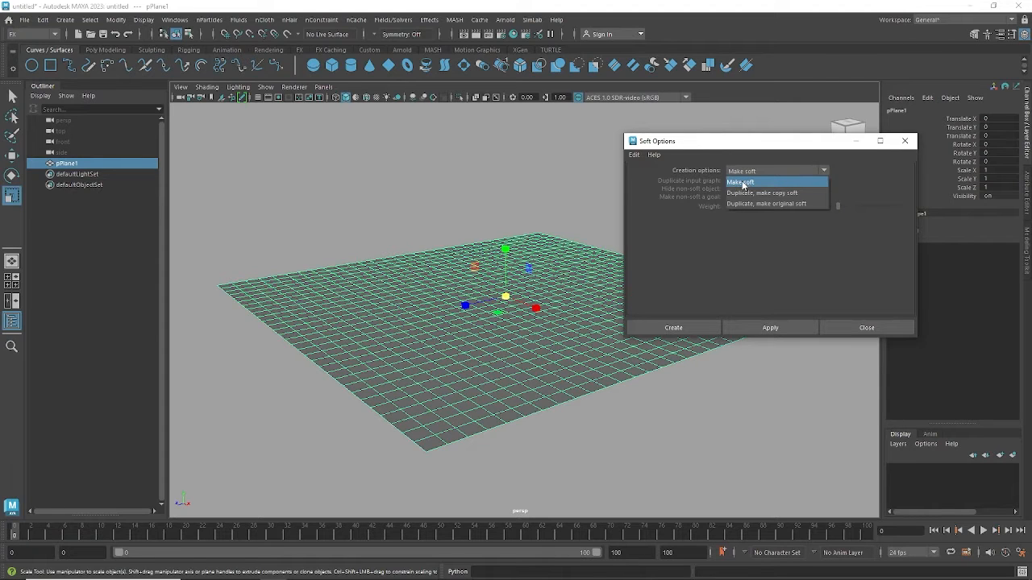
pyautogui.click(742, 183)
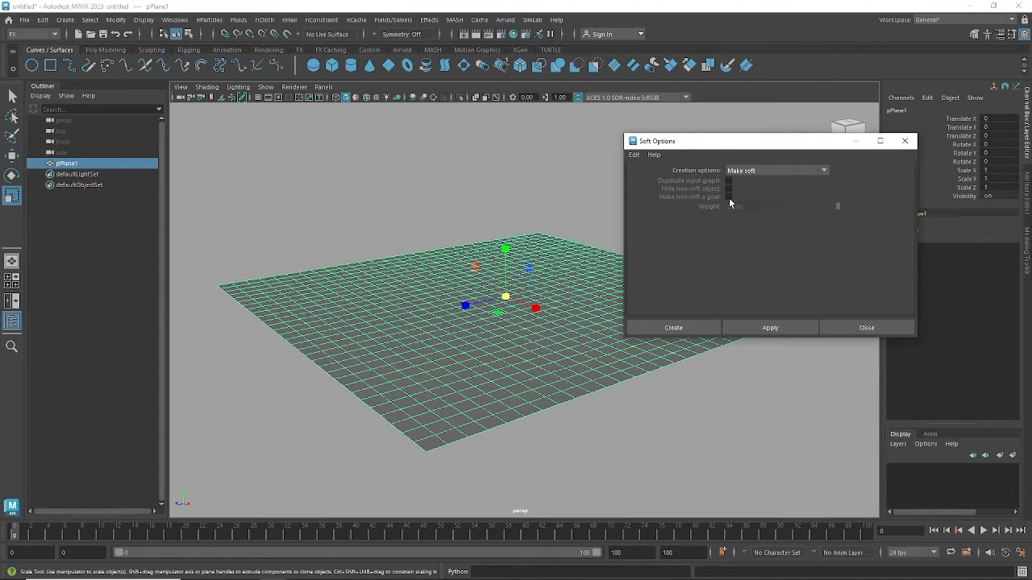
# Try the Duplicate, make copy soft option with Duplicate input graph, Hide non-soft object and Make non-soft a goal enabled
pyautogui.click(735, 170)
pyautogui.click(732, 193)
pyautogui.click(740, 172)
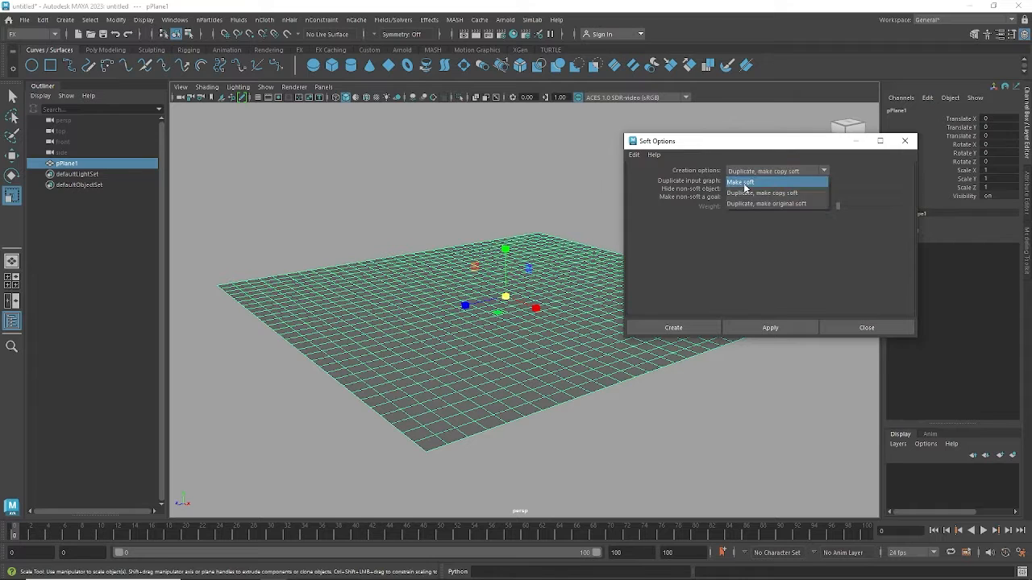
pyautogui.click(743, 184)
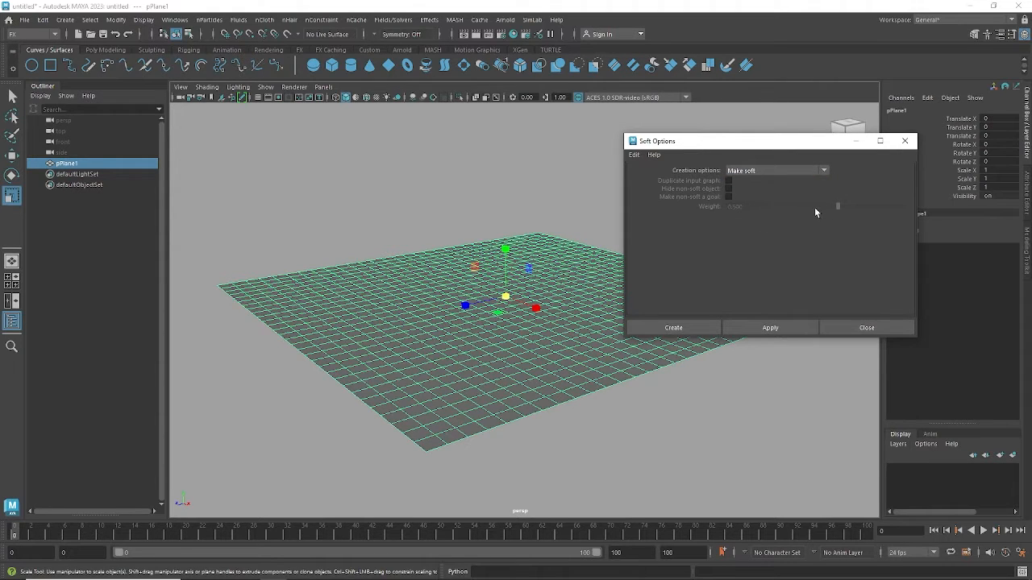
pyautogui.click(767, 170)
pyautogui.click(769, 195)
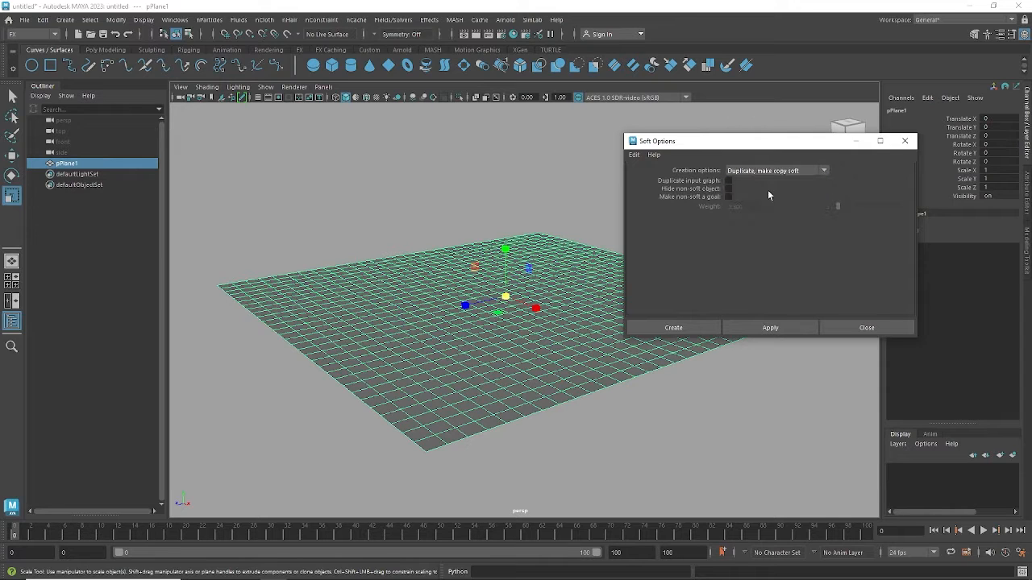
pyautogui.click(729, 180)
pyautogui.click(728, 189)
pyautogui.click(728, 197)
# Try the Duplicate, make original soft option, return to Make soft, and adjust the goal weight
pyautogui.click(753, 173)
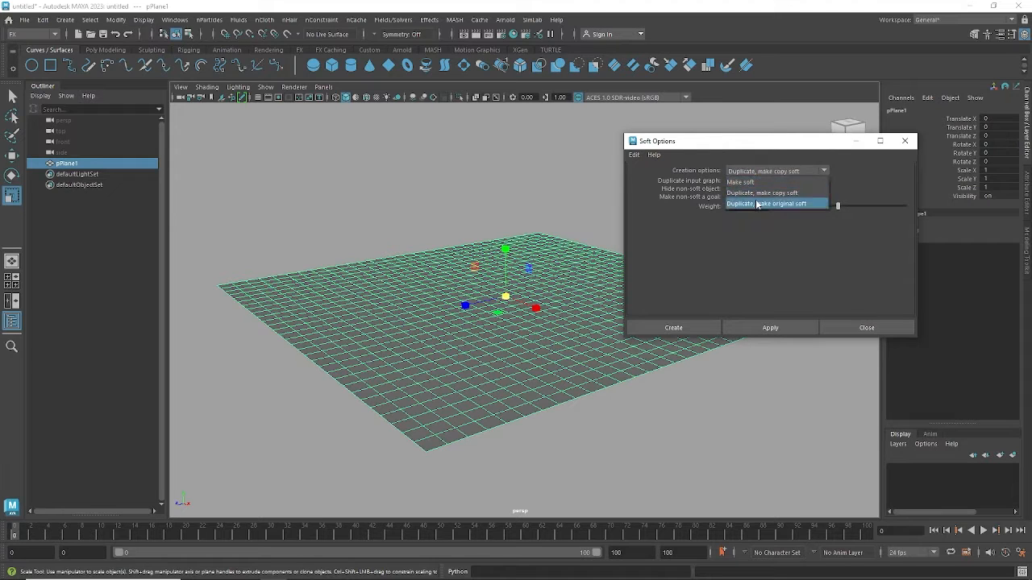
pyautogui.click(772, 202)
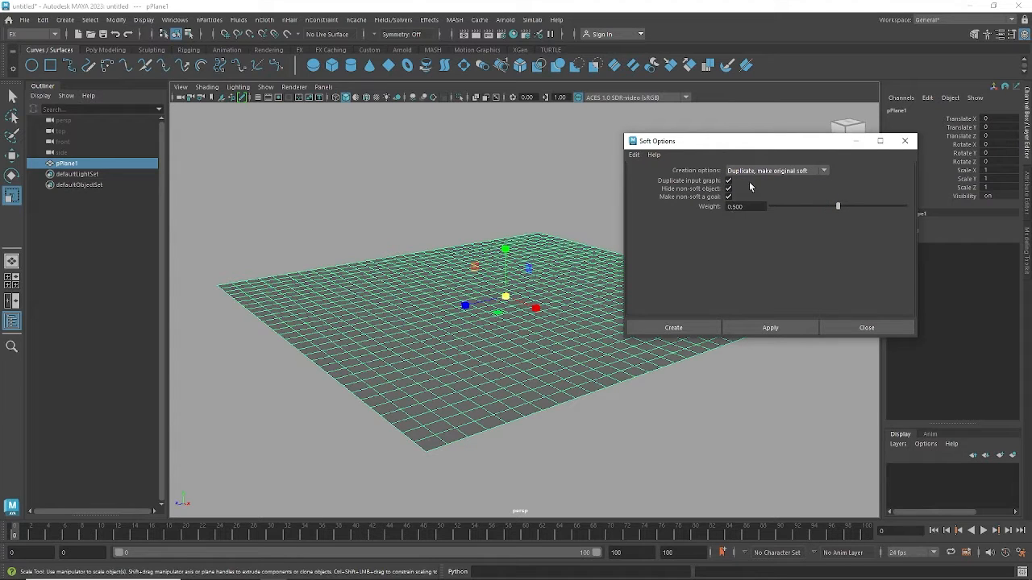
pyautogui.click(761, 172)
pyautogui.click(758, 185)
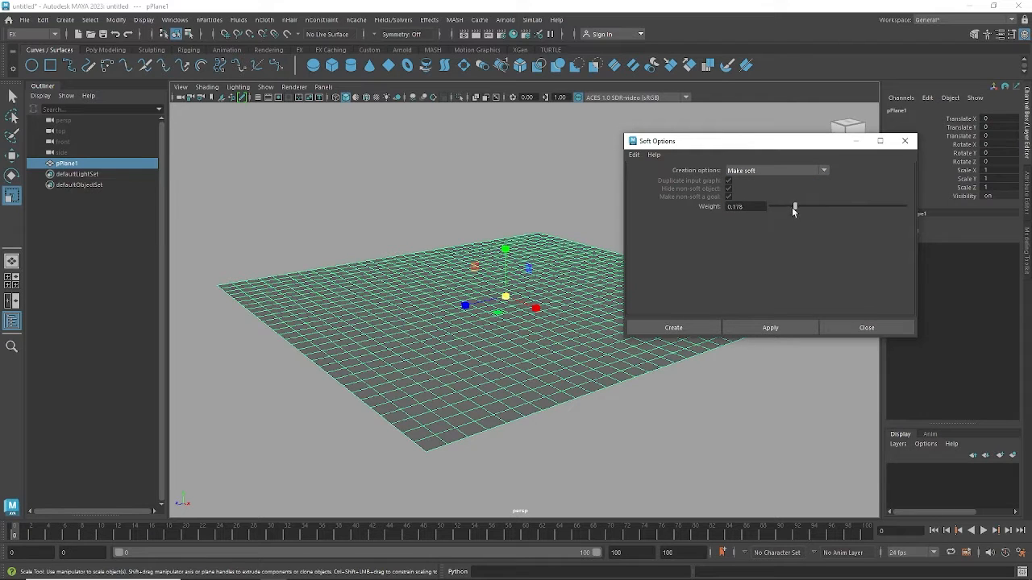
pyautogui.moveTo(816, 207)
pyautogui.mouseDown()
pyautogui.moveTo(838, 205)
pyautogui.moveTo(822, 206)
pyautogui.mouseUp()
pyautogui.doubleClick(746, 207)
# Reset the soft body settings and convert the plane into a soft body with the Make soft option
pyautogui.click(634, 154)
pyautogui.click(670, 177)
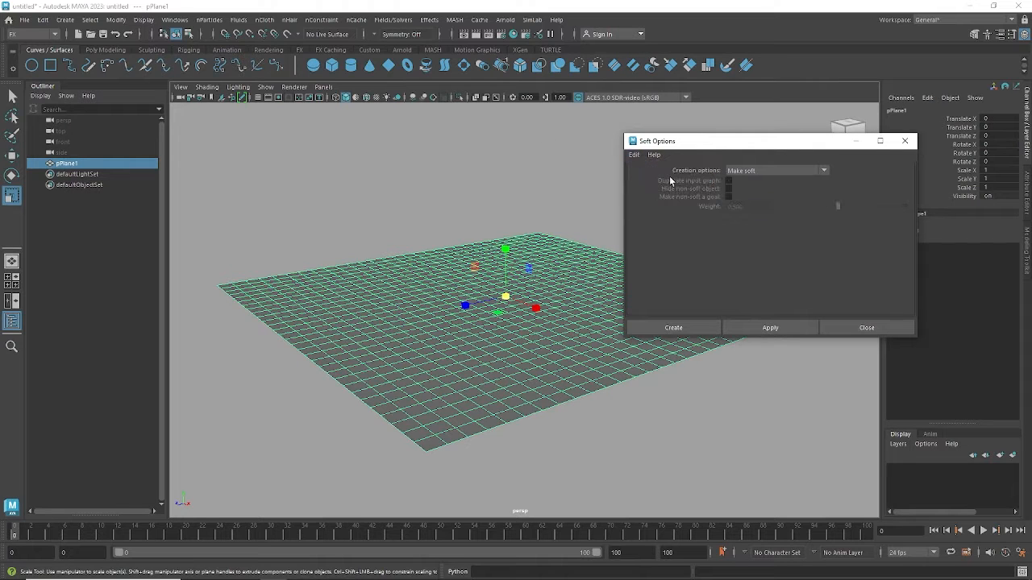
pyautogui.click(741, 175)
pyautogui.click(746, 186)
pyautogui.moveTo(769, 144); pyautogui.dragTo(813, 143)
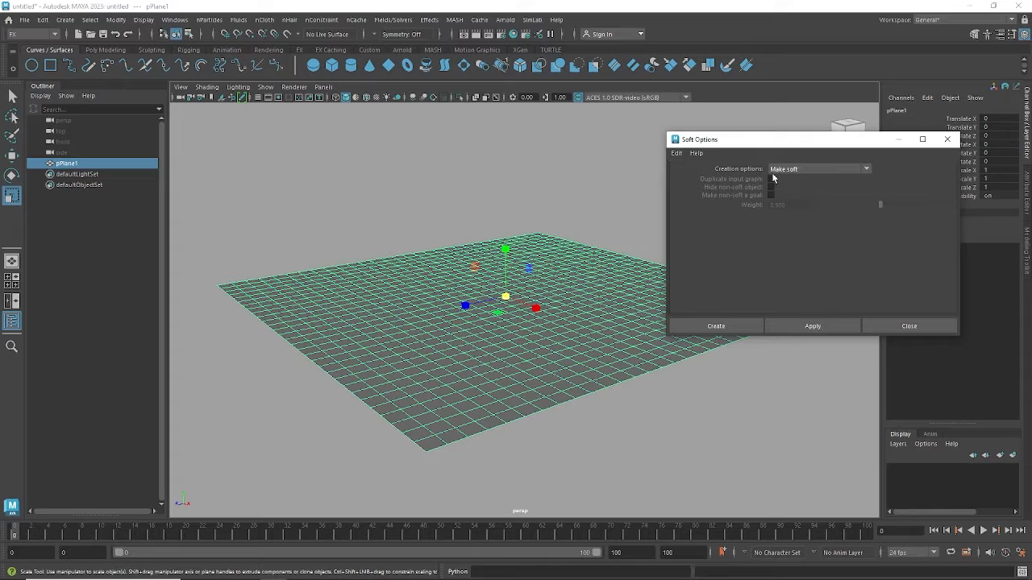
pyautogui.keyDown('alt'); pyautogui.moveTo(525, 351); pyautogui.dragTo(493, 346); pyautogui.keyUp('alt')
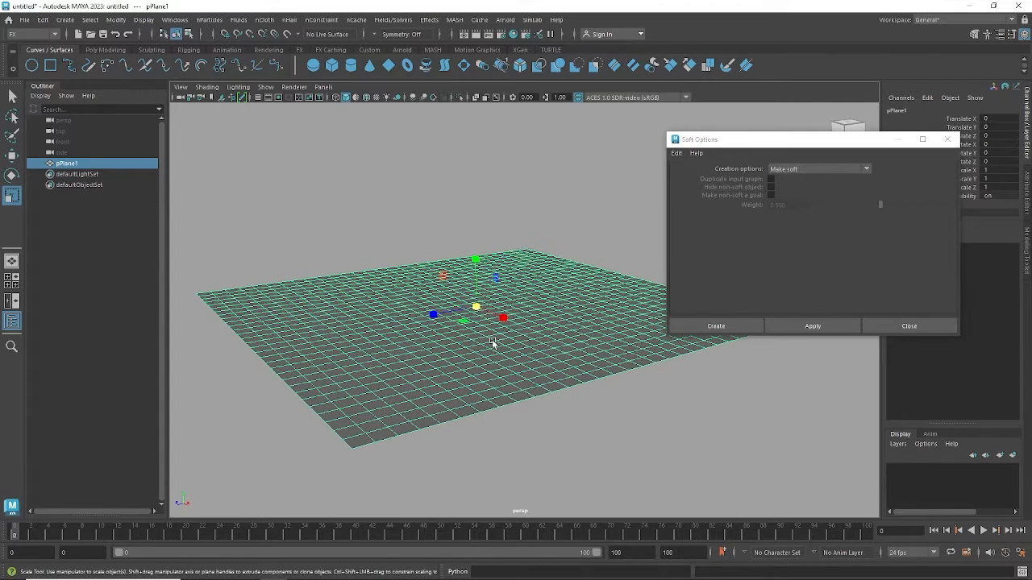
pyautogui.moveTo(551, 214); pyautogui.dragTo(509, 286)
pyautogui.click(812, 327)
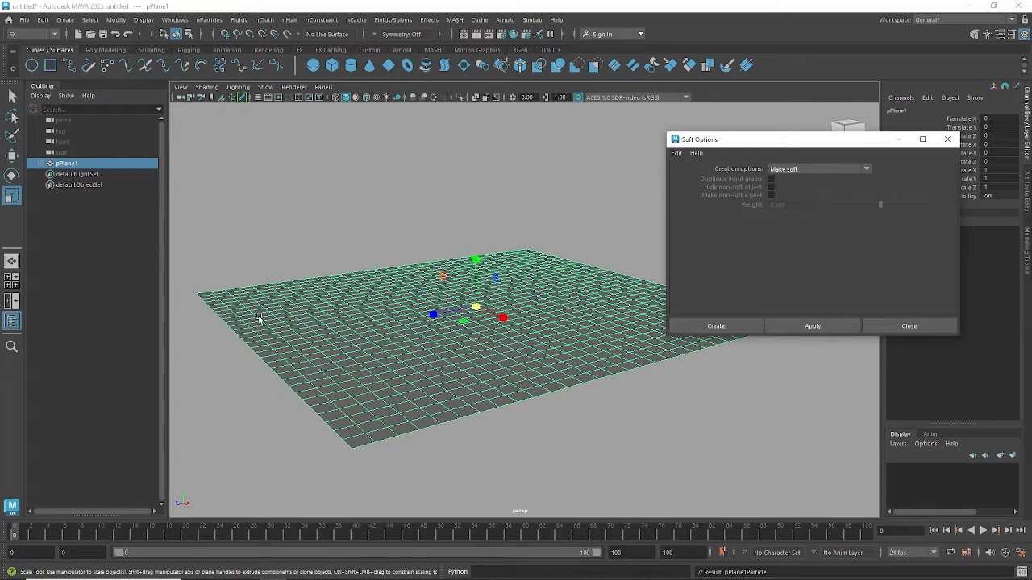
# Select the particle object nested under pPlane1 and move the Soft Options dialog clear of the channel values
pyautogui.click(40, 164)
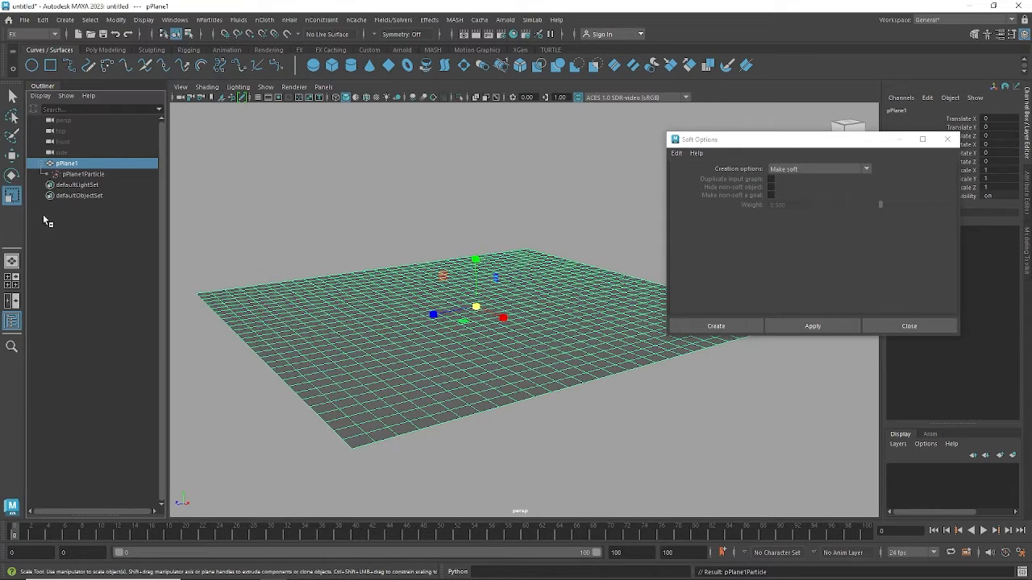
pyautogui.click(85, 175)
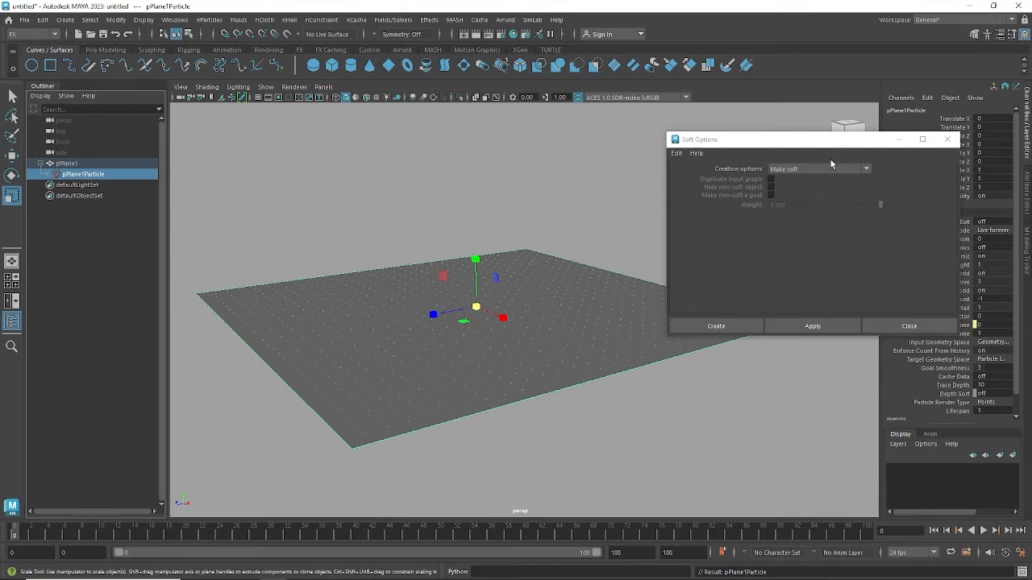
pyautogui.moveTo(841, 141); pyautogui.dragTo(914, 374)
# Examine the particle points across the plane's surface and minimise the Soft Options dialog
pyautogui.moveTo(542, 285)
pyautogui.keyDown('alt'); pyautogui.mouseDown()
pyautogui.moveTo(540, 271)
pyautogui.moveTo(552, 274)
pyautogui.mouseUp(); pyautogui.keyUp('alt')
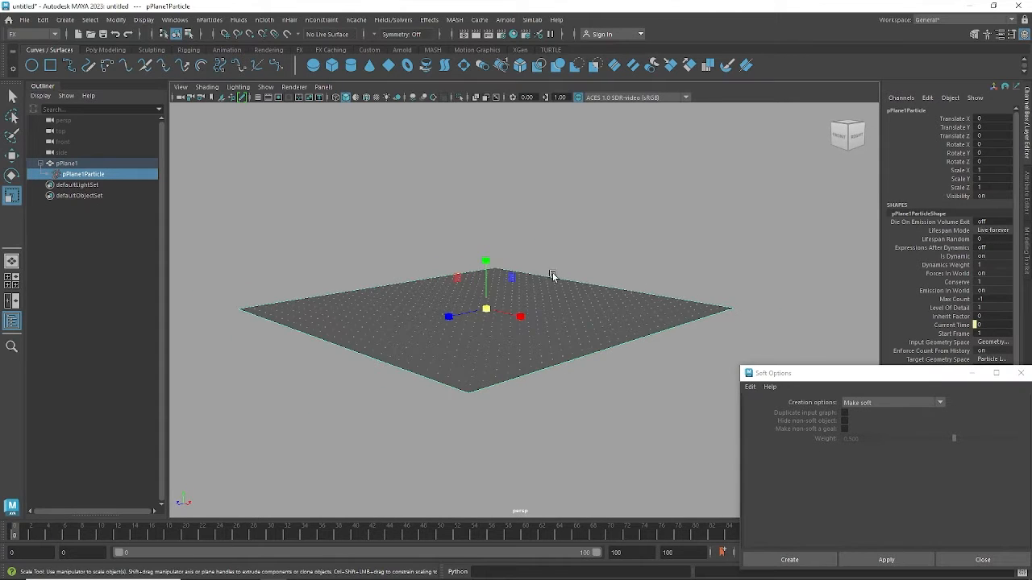
pyautogui.keyDown('alt'); pyautogui.moveTo(529, 283); pyautogui.dragTo(546, 262, button='middle'); pyautogui.keyUp('alt')
pyautogui.keyDown('alt'); pyautogui.moveTo(519, 253); pyautogui.dragTo(507, 270); pyautogui.keyUp('alt')
pyautogui.keyDown('alt'); pyautogui.moveTo(509, 271); pyautogui.dragTo(596, 285, button='right'); pyautogui.keyUp('alt')
pyautogui.keyDown('alt'); pyautogui.moveTo(598, 293); pyautogui.dragTo(604, 283); pyautogui.keyUp('alt')
pyautogui.keyDown('alt'); pyautogui.moveTo(605, 285); pyautogui.dragTo(633, 286, button='middle'); pyautogui.keyUp('alt')
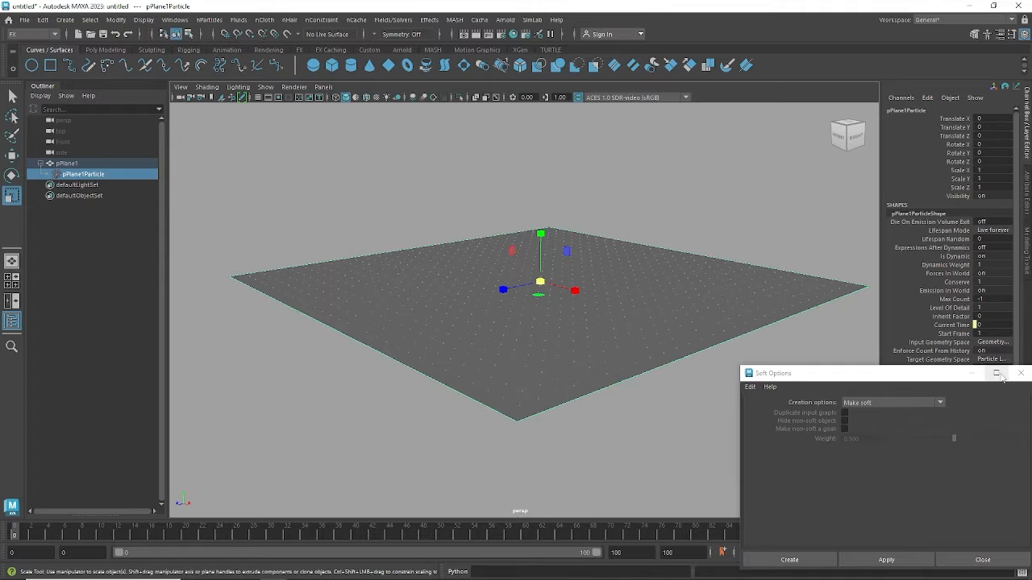
pyautogui.click(971, 374)
pyautogui.keyDown('alt'); pyautogui.moveTo(787, 377); pyautogui.dragTo(628, 373); pyautogui.keyUp('alt')
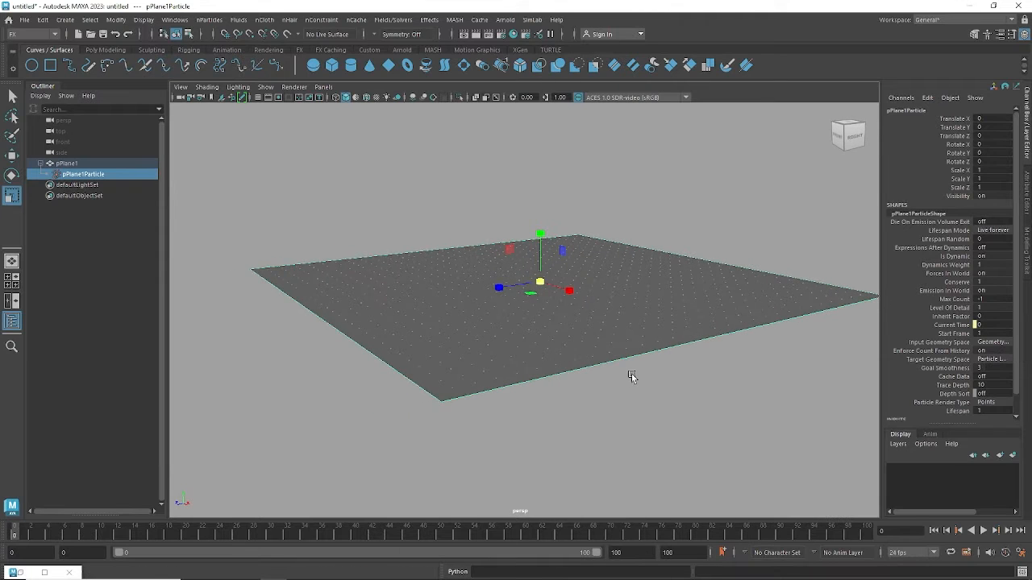
# Play the timeline twice to check the soft body's motion, and rewind to the start frame
pyautogui.click(985, 532)
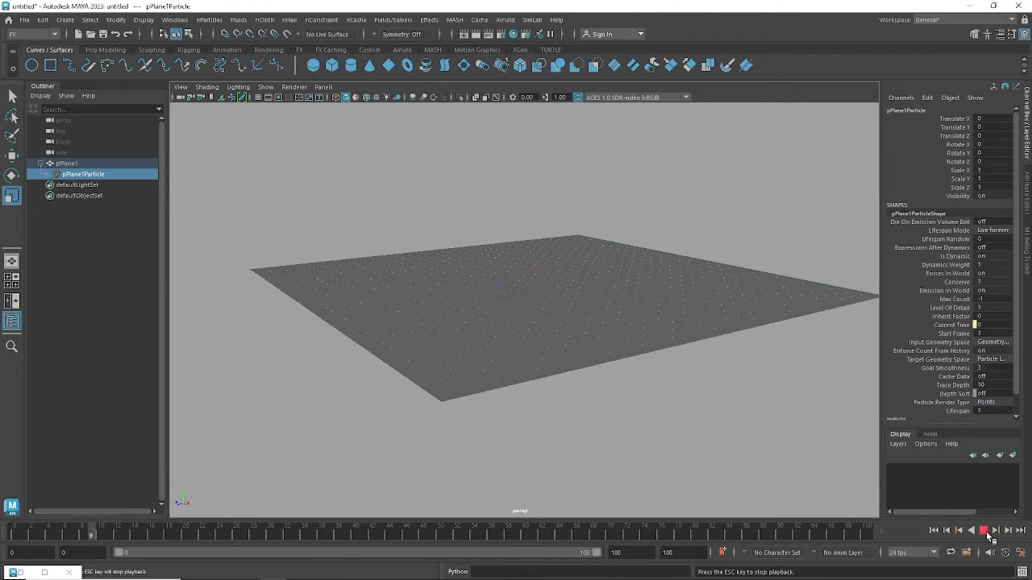
pyautogui.click(984, 531)
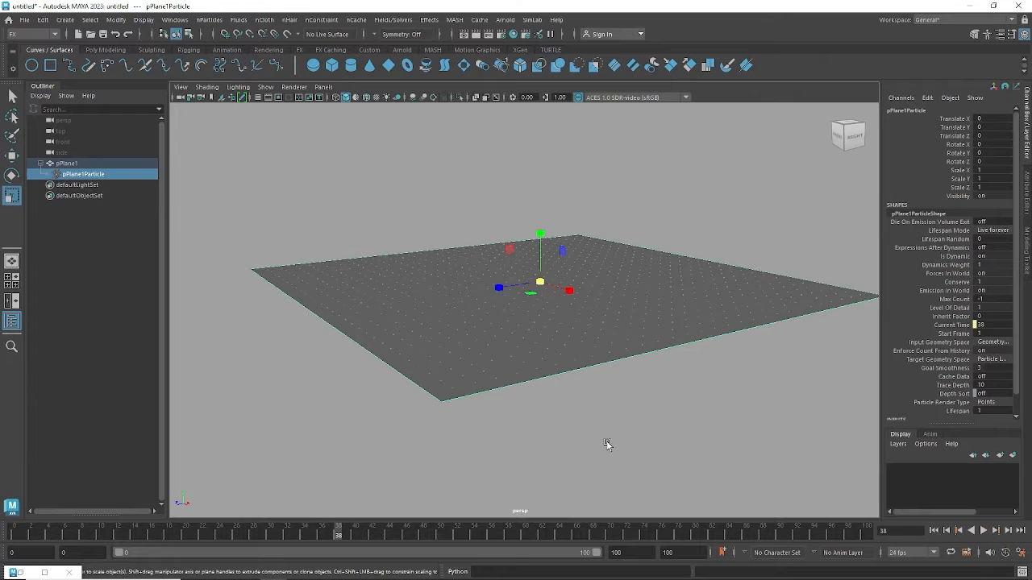
pyautogui.scroll(1, 616, 431)
pyautogui.click(982, 531)
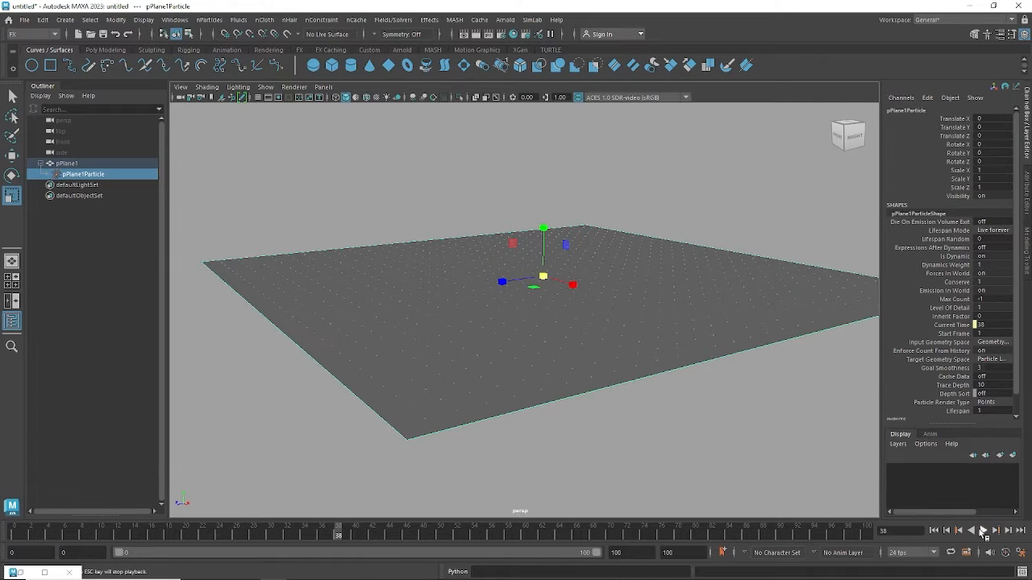
pyautogui.click(984, 532)
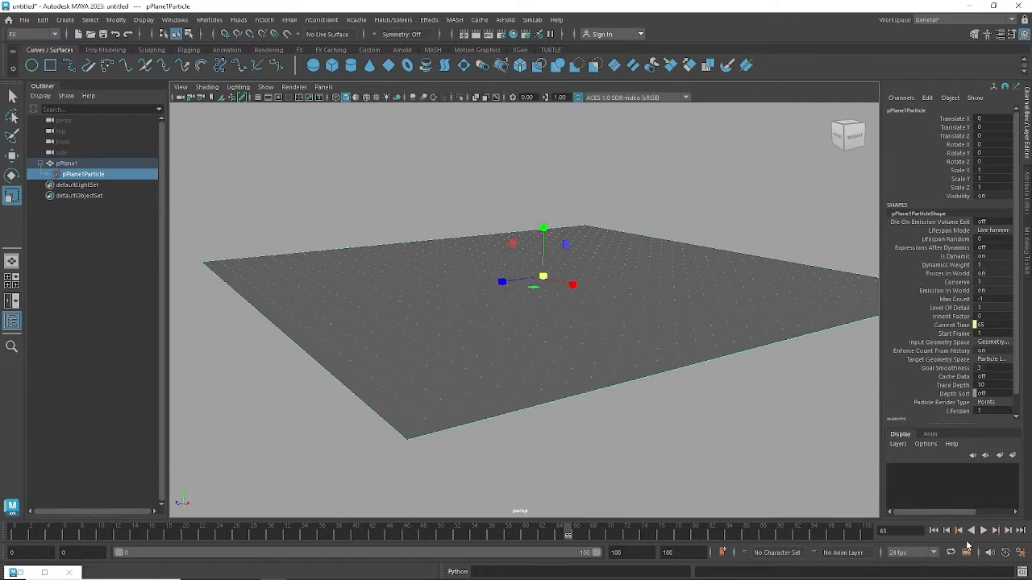
pyautogui.click(934, 530)
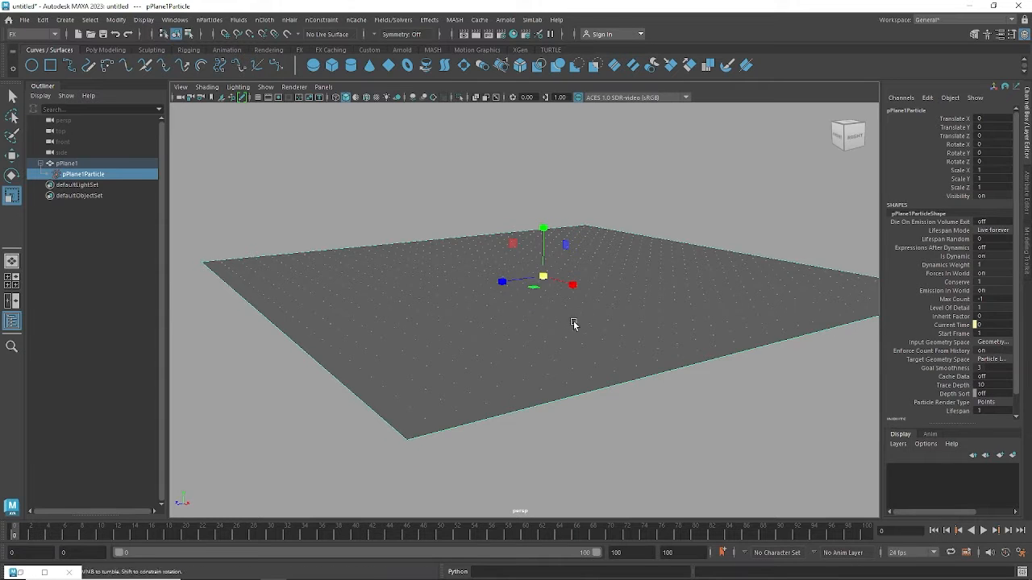
# Display the viewport in wireframe and examine the particles at the plane's vertices up close with the particle object selected
pyautogui.scroll(1, 571, 323)
pyautogui.keyDown('alt'); pyautogui.moveTo(571, 324); pyautogui.dragTo(575, 304); pyautogui.keyUp('alt')
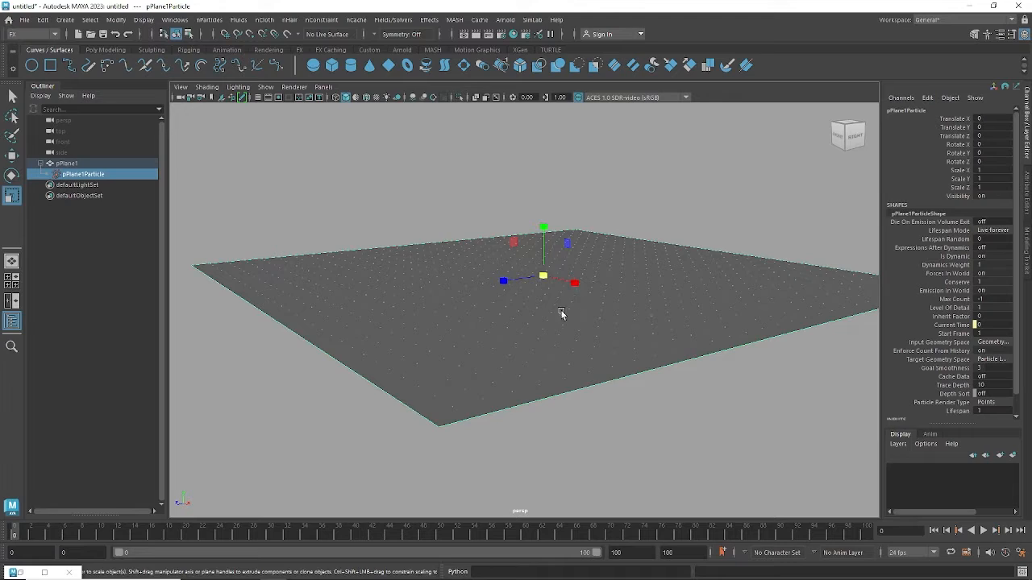
pyautogui.keyDown('alt'); pyautogui.moveTo(528, 321); pyautogui.dragTo(537, 337); pyautogui.keyUp('alt')
pyautogui.keyDown('alt'); pyautogui.moveTo(536, 344); pyautogui.dragTo(533, 335, button='middle'); pyautogui.keyUp('alt')
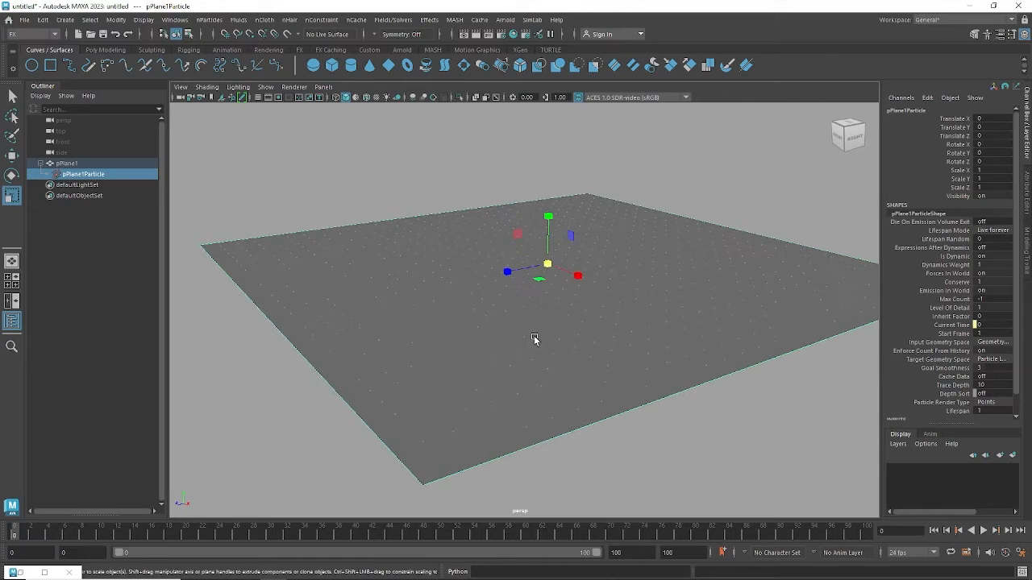
pyautogui.click(540, 352)
pyautogui.moveTo(541, 355)
pyautogui.keyDown('alt'); pyautogui.mouseDown()
pyautogui.moveTo(551, 372)
pyautogui.moveTo(523, 297)
pyautogui.moveTo(569, 327)
pyautogui.mouseUp(); pyautogui.keyUp('alt')
pyautogui.press('4')
pyautogui.click(95, 175)
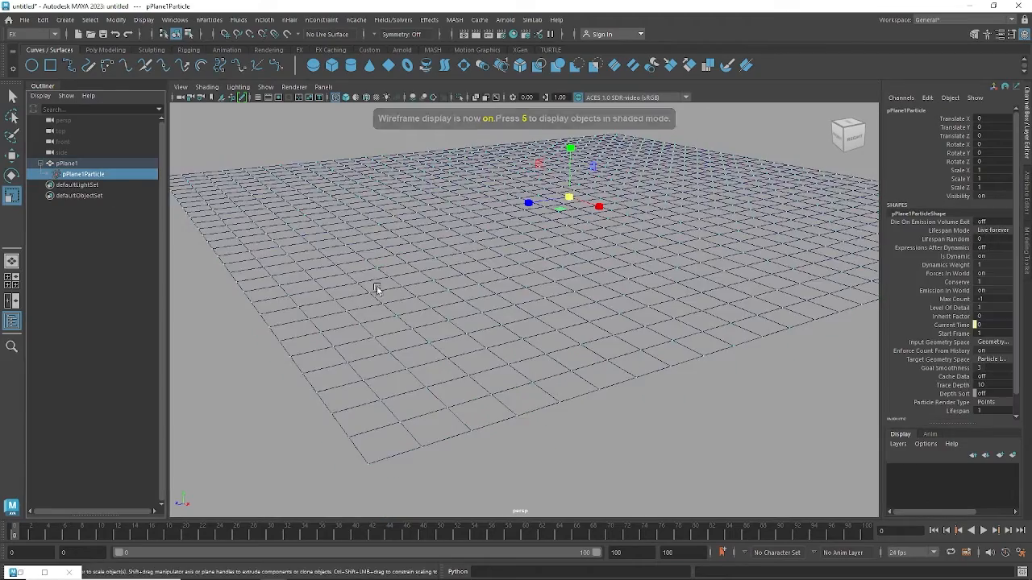
pyautogui.keyDown('alt'); pyautogui.moveTo(434, 306); pyautogui.dragTo(425, 290); pyautogui.keyUp('alt')
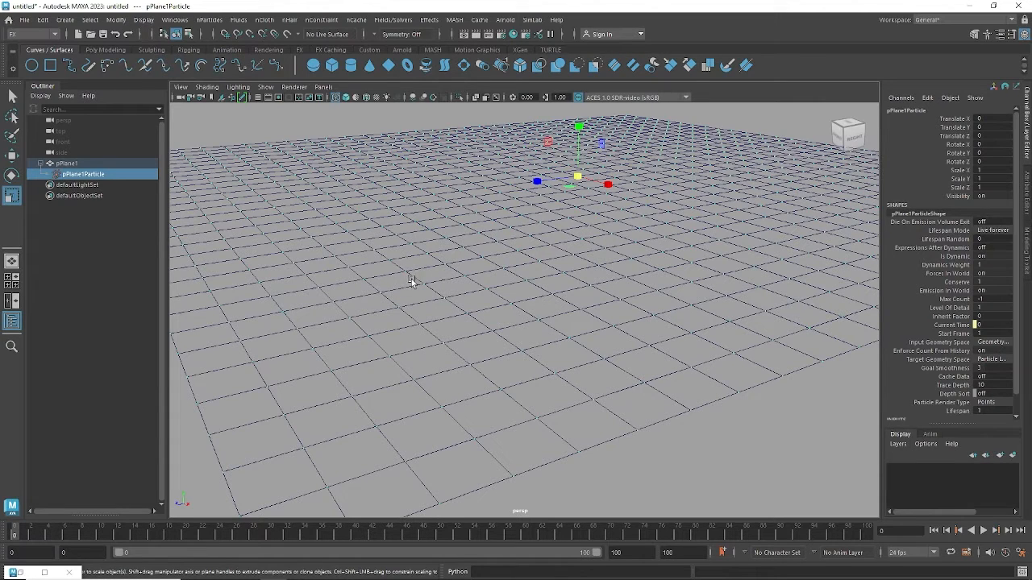
pyautogui.keyDown('alt'); pyautogui.moveTo(718, 352); pyautogui.dragTo(572, 333, button='right'); pyautogui.keyUp('alt')
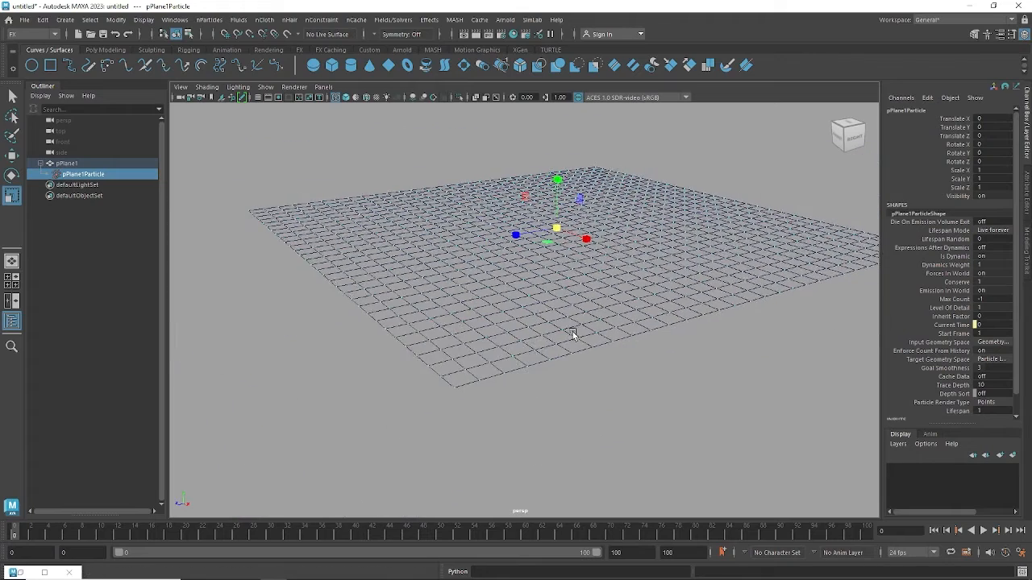
pyautogui.keyDown('alt'); pyautogui.moveTo(573, 334); pyautogui.dragTo(578, 335); pyautogui.keyUp('alt')
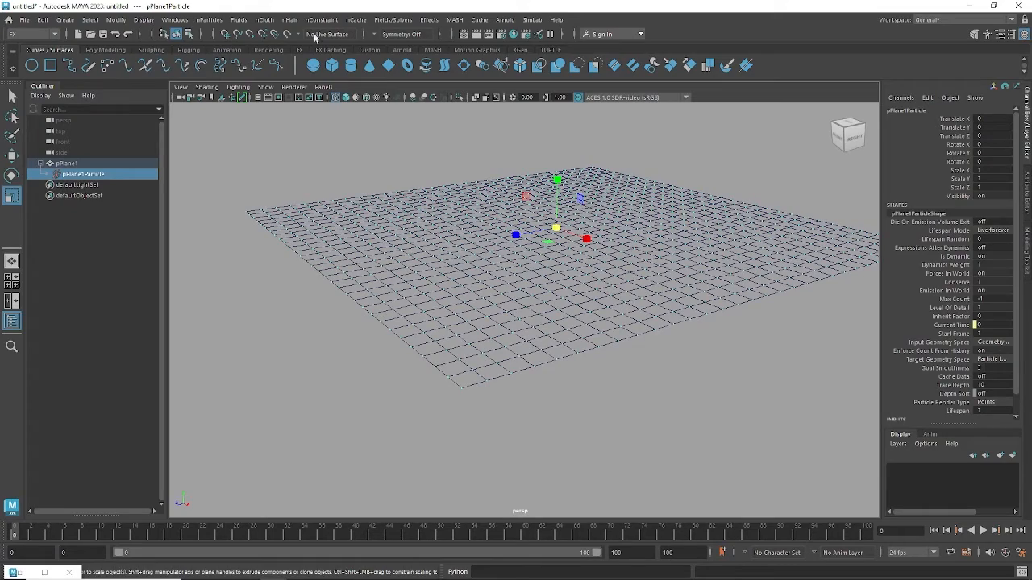
pyautogui.keyDown('alt'); pyautogui.moveTo(516, 350); pyautogui.dragTo(652, 345, button='right'); pyautogui.keyUp('alt')
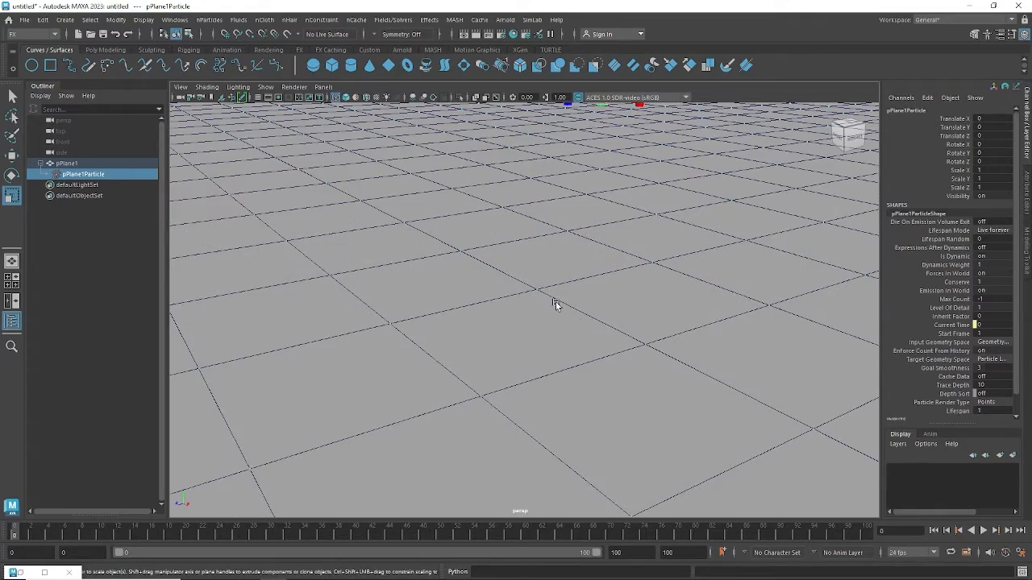
pyautogui.keyDown('alt'); pyautogui.moveTo(541, 292); pyautogui.dragTo(537, 315, button='right'); pyautogui.keyUp('alt')
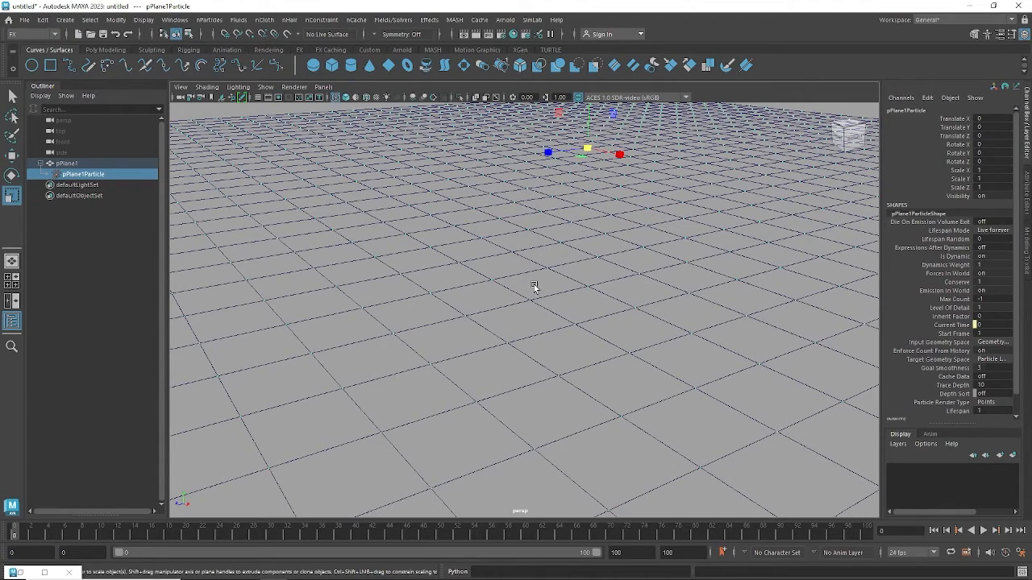
# Play the timeline with the whole plane in view to check the soft body's motion
pyautogui.keyDown('alt'); pyautogui.moveTo(677, 325); pyautogui.dragTo(480, 310, button='right'); pyautogui.keyUp('alt')
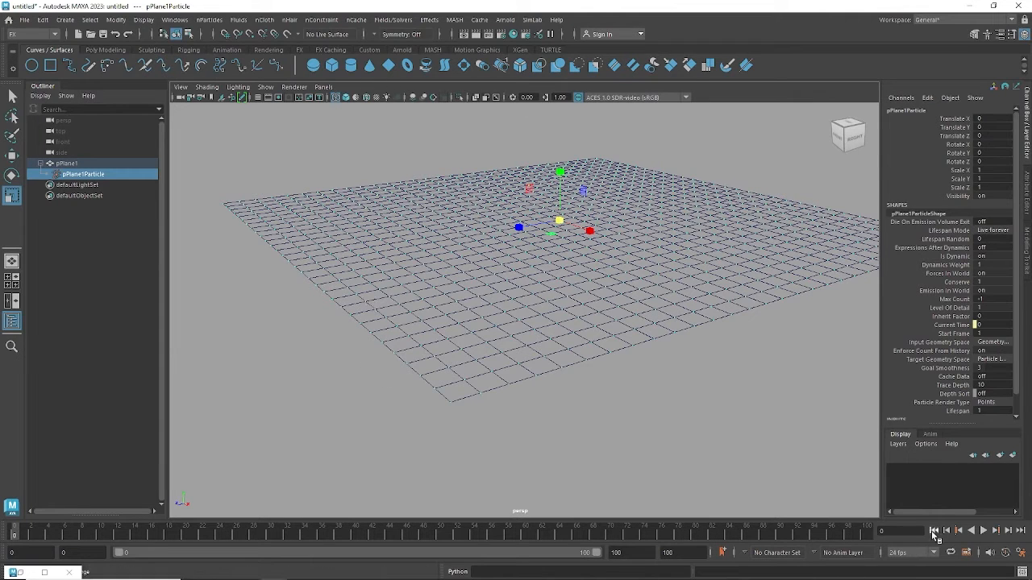
pyautogui.click(983, 531)
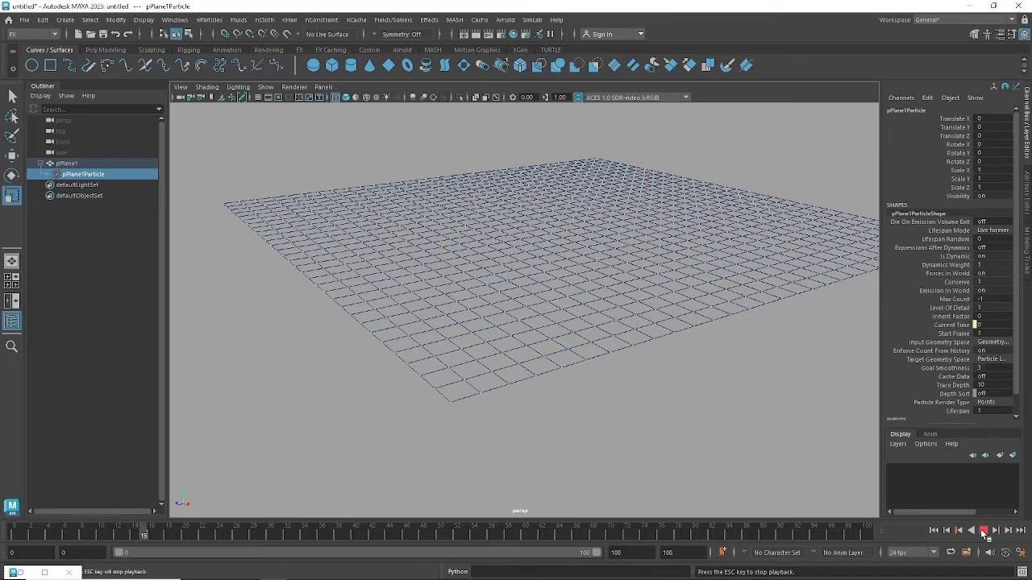
pyautogui.click(983, 531)
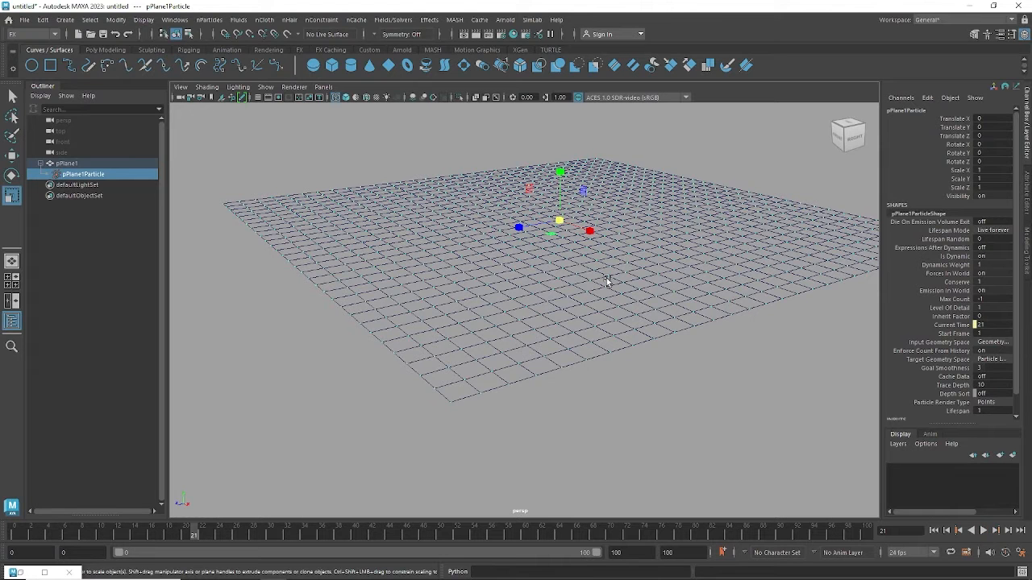
# Add a Turbulence field to the selected particle object of pPlane1
pyautogui.keyDown('alt'); pyautogui.moveTo(650, 417); pyautogui.dragTo(626, 428, button='middle'); pyautogui.keyUp('alt')
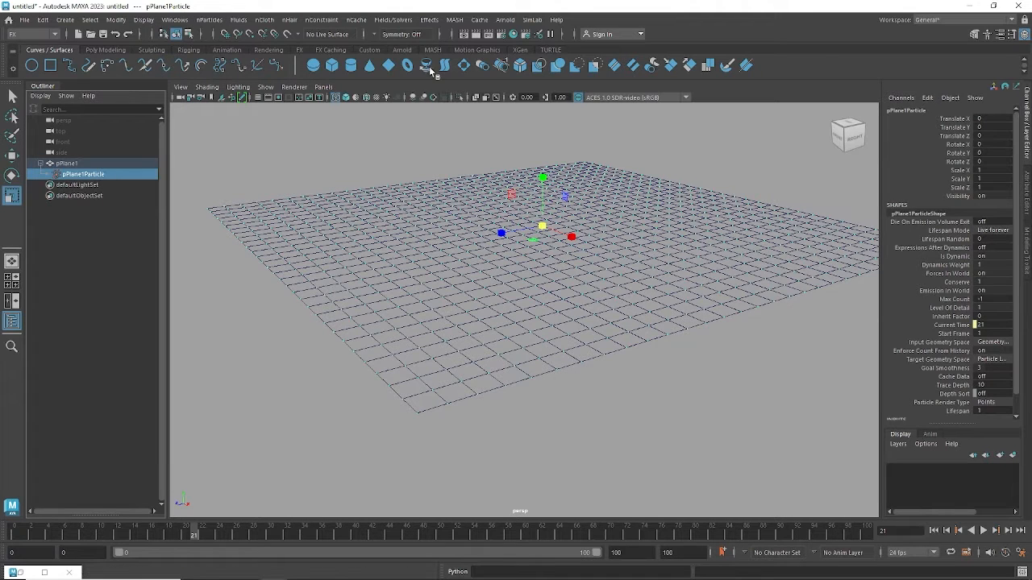
pyautogui.click(398, 22)
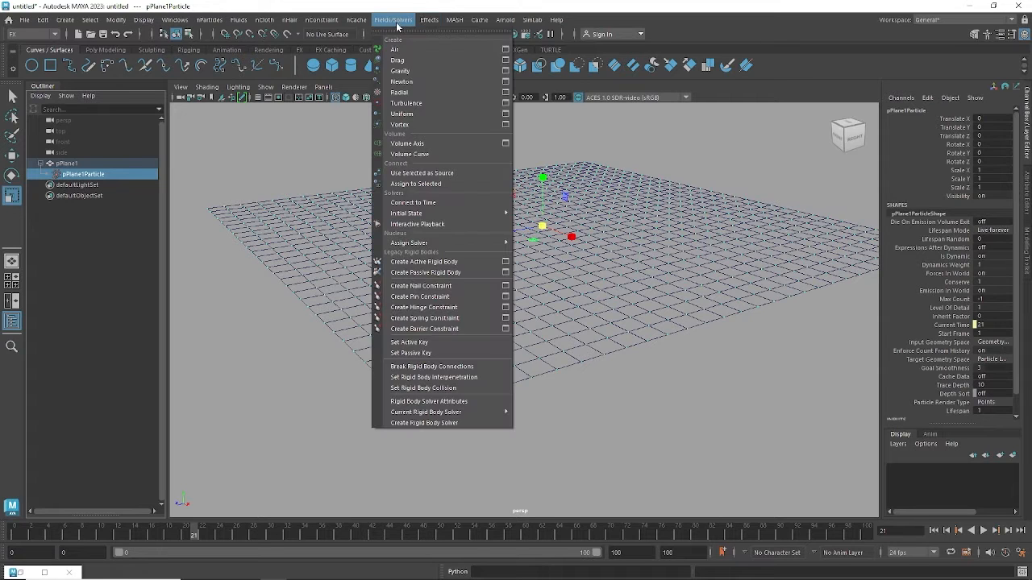
pyautogui.click(406, 103)
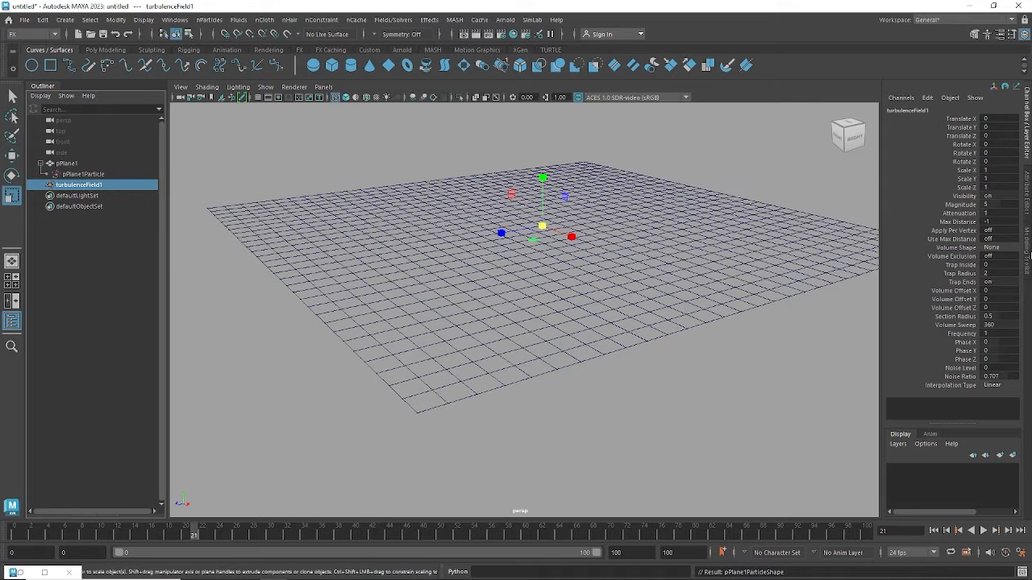
# Play the simulation from the start frame to check the turbulence on the plane, and rewind it
pyautogui.doubleClick(988, 213)
pyautogui.click(932, 531)
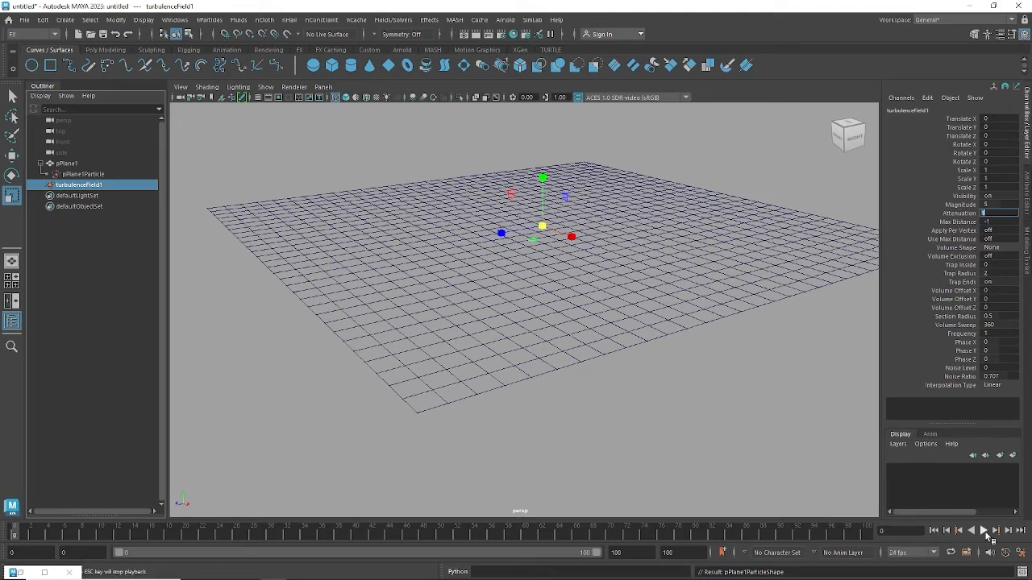
pyautogui.click(984, 531)
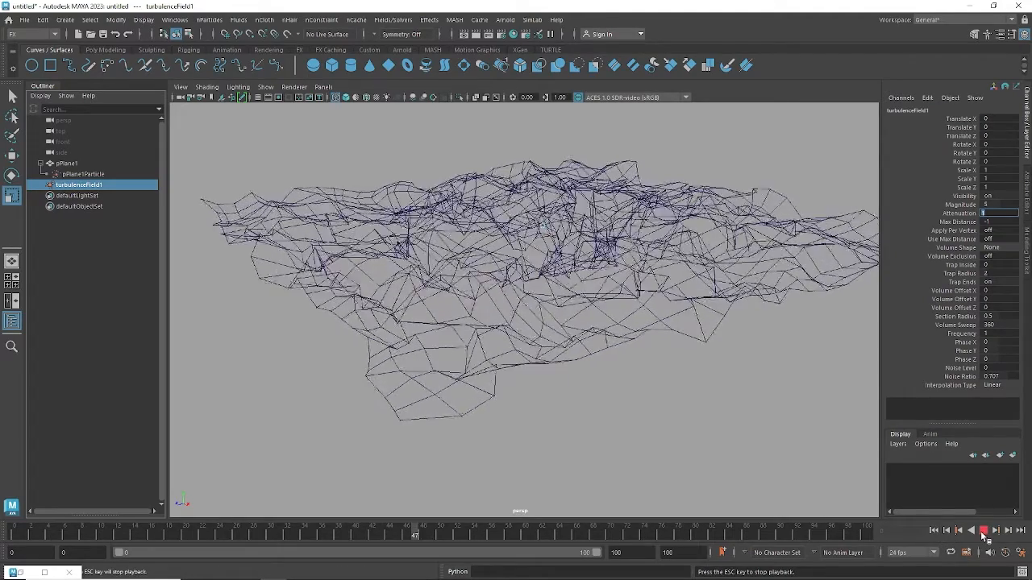
pyautogui.click(984, 531)
pyautogui.click(933, 530)
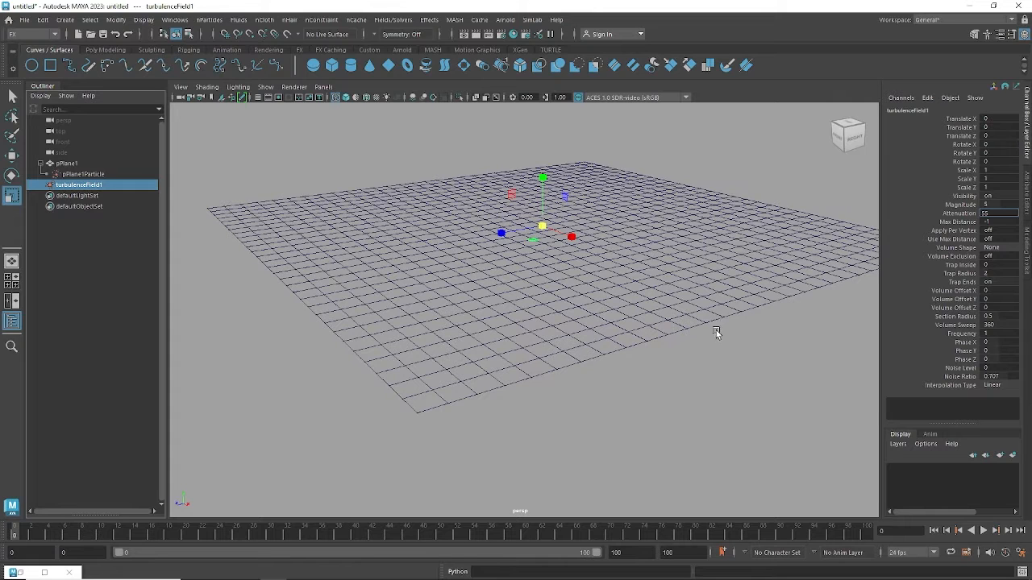
# Set the turbulence field's Attenuation to 555 and display the viewport shaded
pyautogui.keyDown('alt'); pyautogui.moveTo(698, 317); pyautogui.dragTo(698, 359, button='middle'); pyautogui.keyUp('alt')
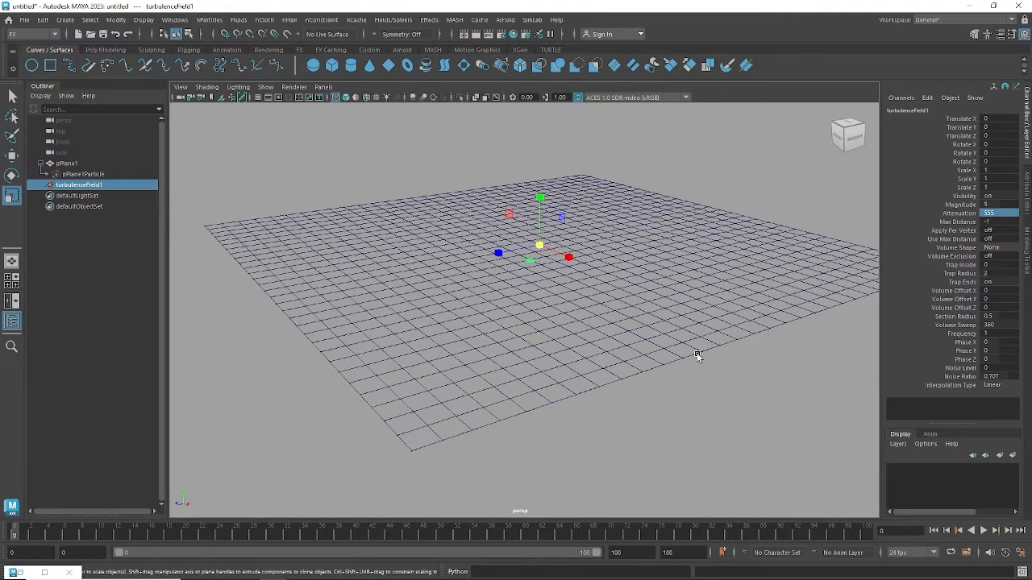
pyautogui.press('5')
pyautogui.moveTo(690, 353)
pyautogui.keyDown('alt'); pyautogui.mouseDown()
pyautogui.moveTo(686, 384)
pyautogui.moveTo(723, 410)
pyautogui.mouseUp(); pyautogui.keyUp('alt')
# Play the simulation twice from the start frame to check how the higher attenuation affects the plane
pyautogui.click(983, 530)
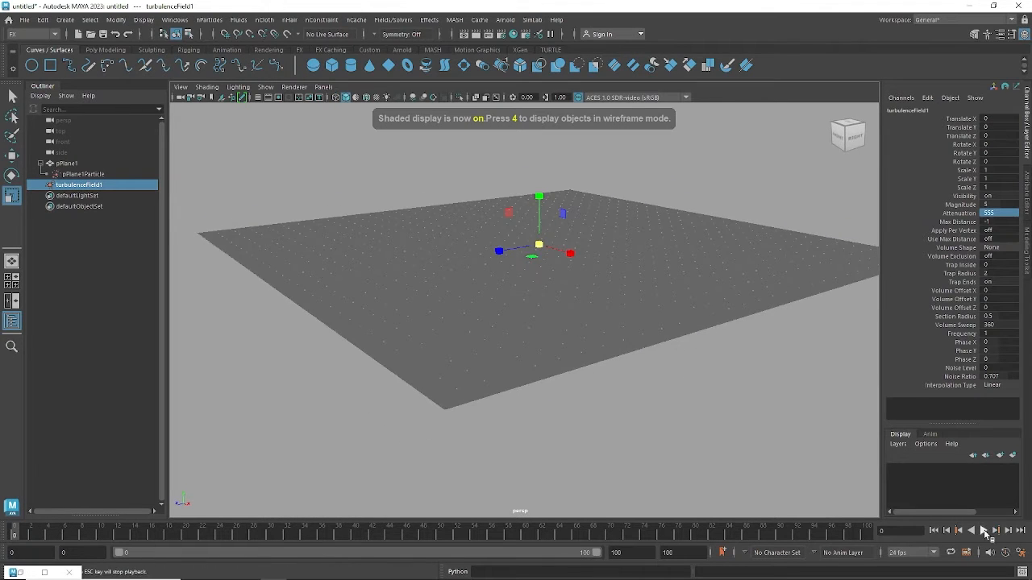
pyautogui.click(984, 532)
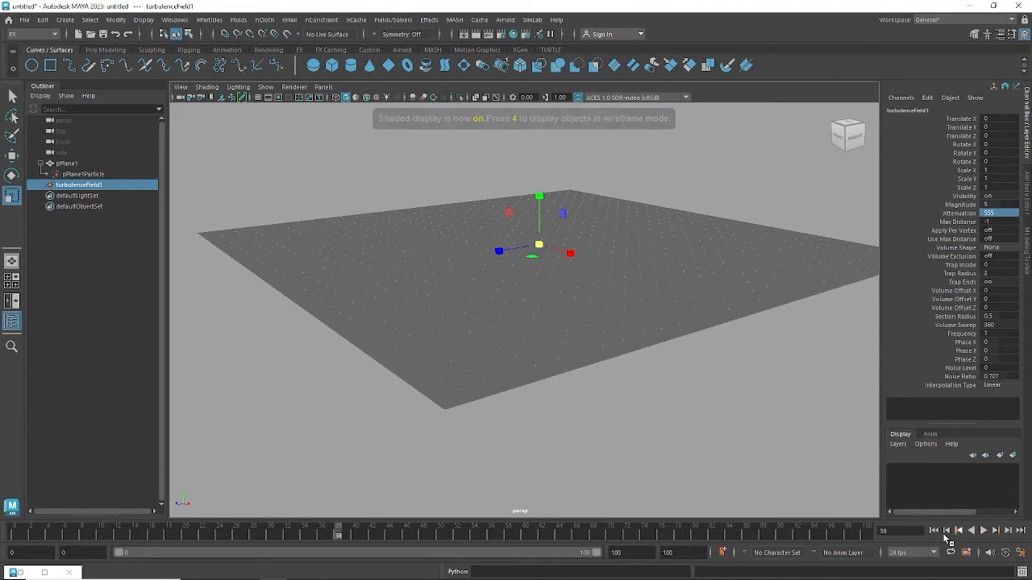
pyautogui.click(934, 531)
pyautogui.click(983, 531)
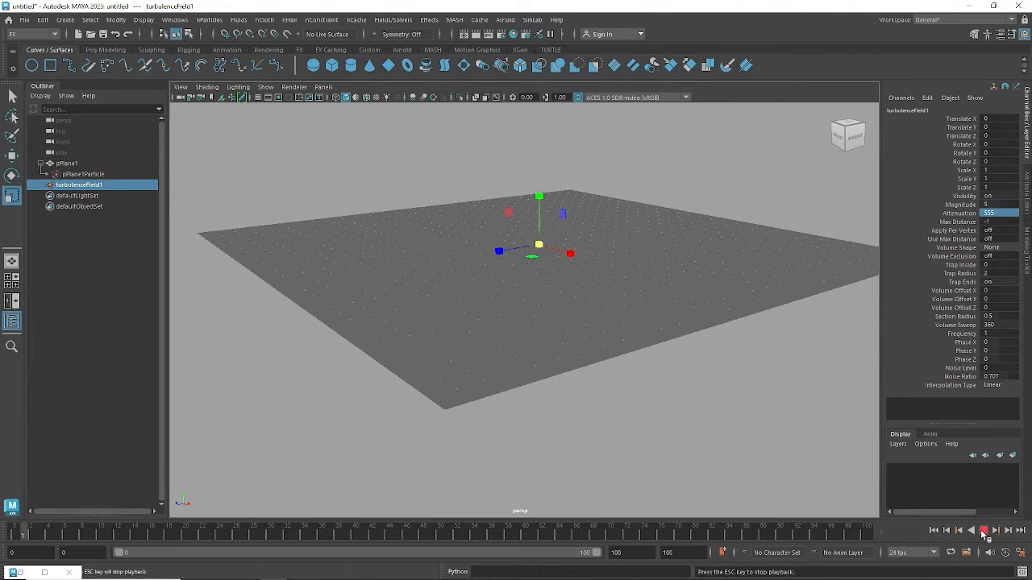
pyautogui.click(983, 532)
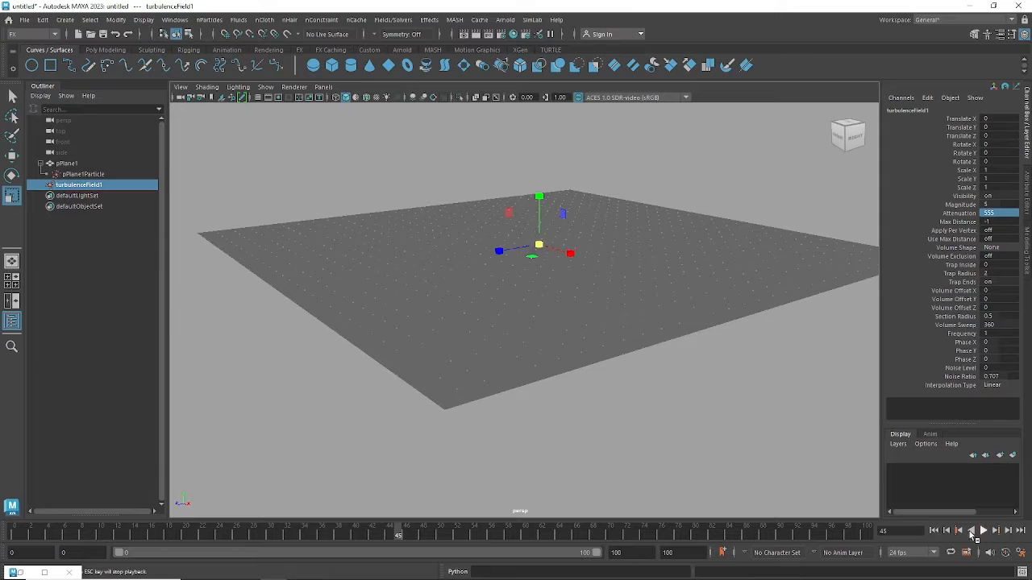
# Set the turbulence field's Attenuation to 1, play from the start frame and examine the plane's surface
pyautogui.doubleClick(996, 213)
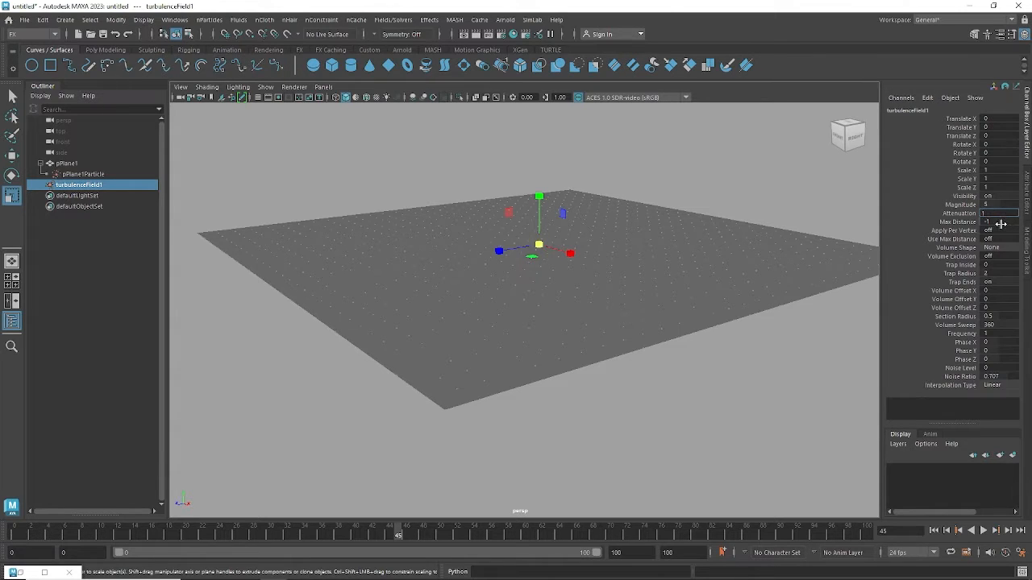
pyautogui.write('1')
pyautogui.press('Return')
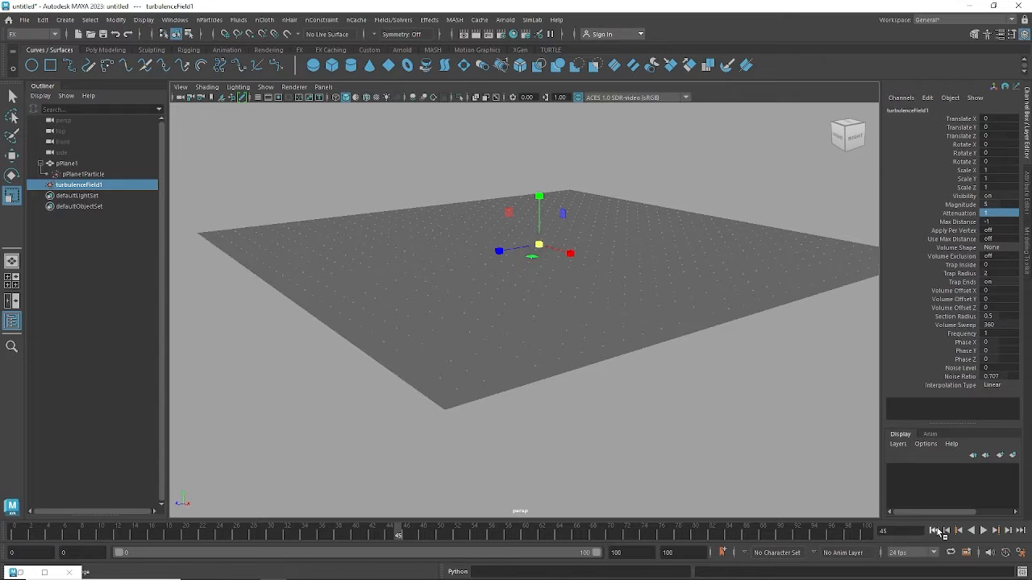
pyautogui.click(932, 530)
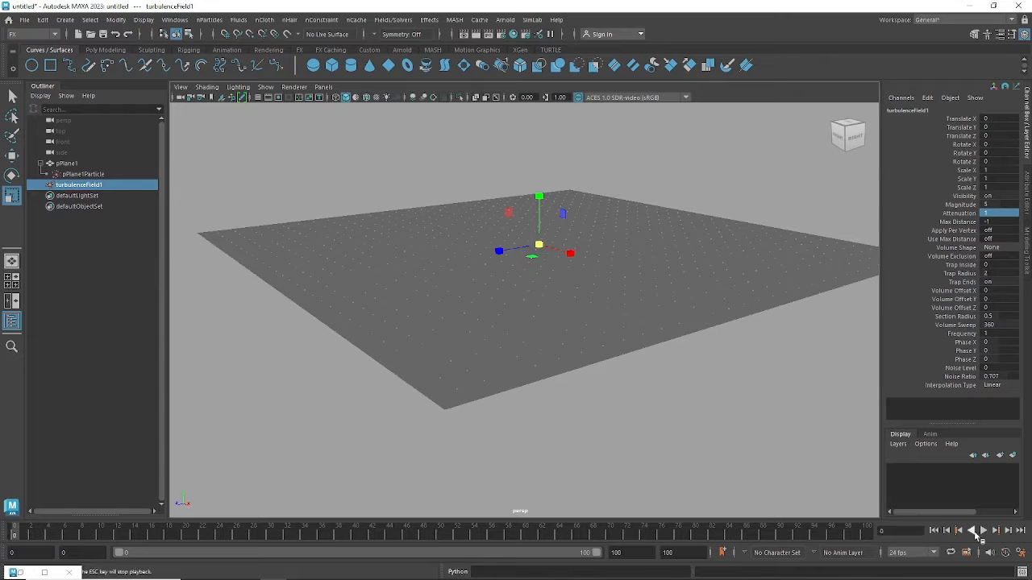
pyautogui.click(981, 531)
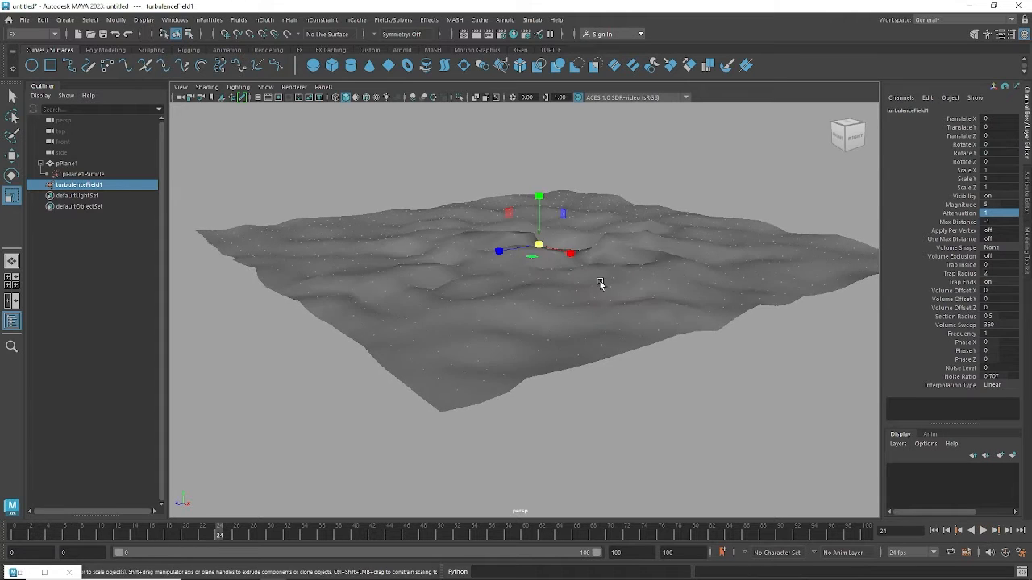
pyautogui.keyDown('alt'); pyautogui.moveTo(600, 284); pyautogui.dragTo(609, 304); pyautogui.keyUp('alt')
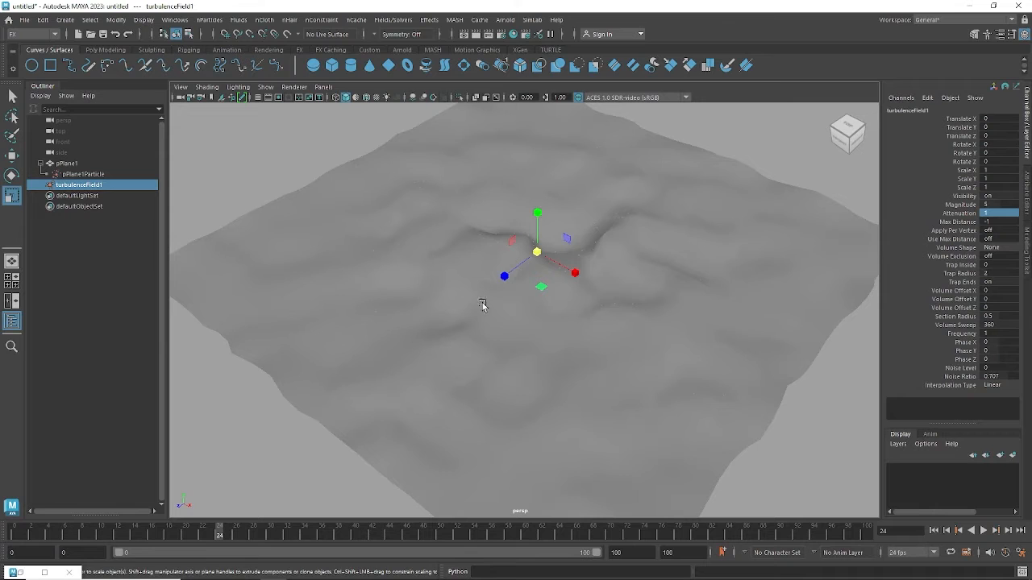
pyautogui.keyDown('alt'); pyautogui.moveTo(640, 279); pyautogui.dragTo(605, 251); pyautogui.keyUp('alt')
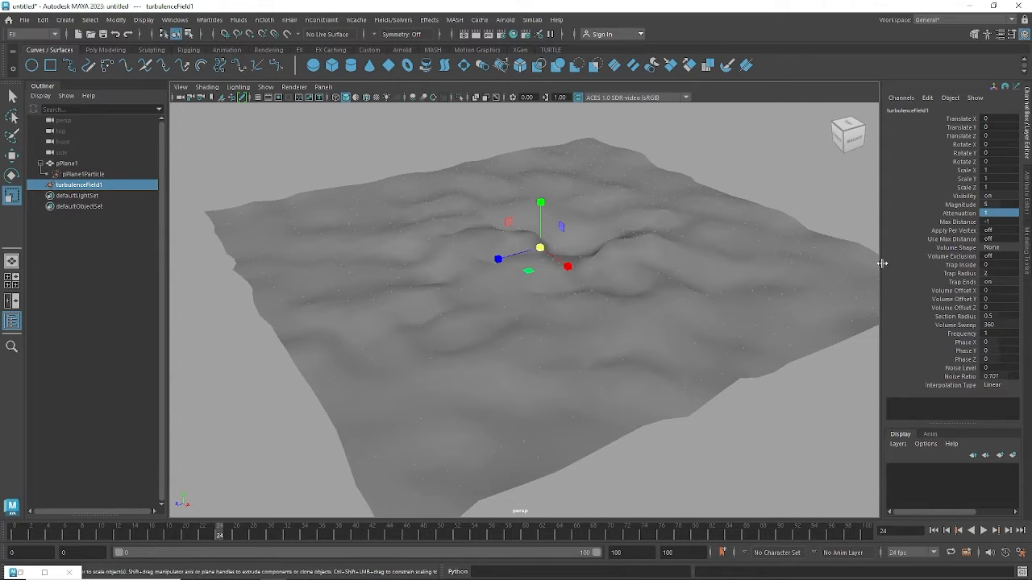
# Set the turbulence field's Attenuation to 0 and play the simulation from the start frame
pyautogui.click(996, 214)
pyautogui.press('Return')
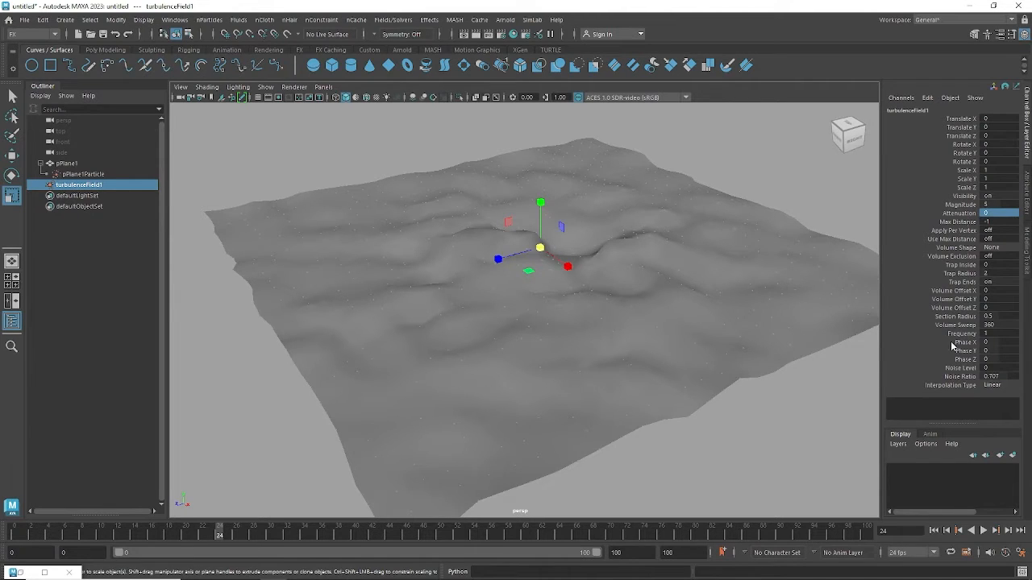
pyautogui.click(932, 530)
pyautogui.click(982, 530)
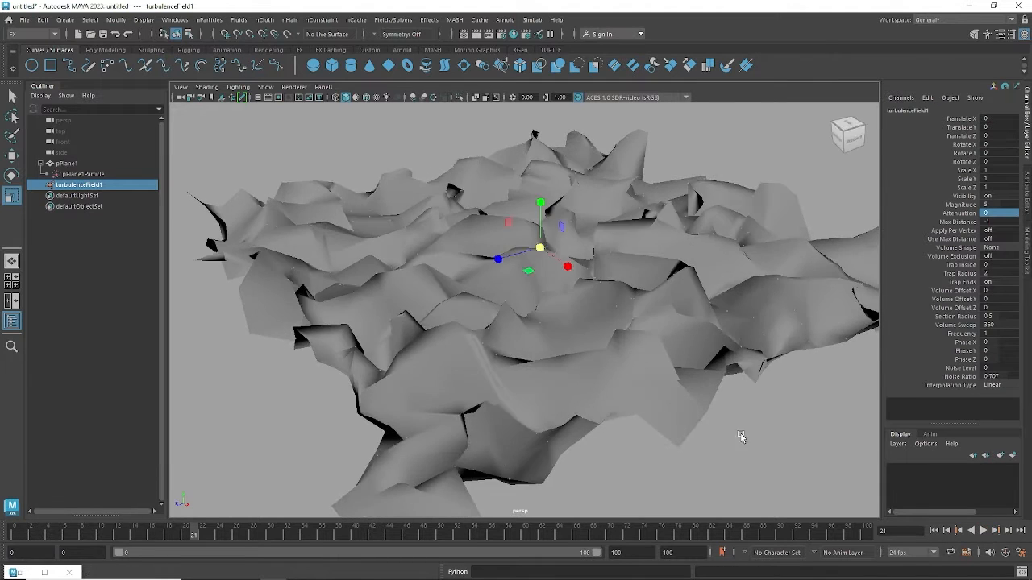
pyautogui.click(983, 530)
# Replay the first frames of the simulation from the start and examine the plane's surface up close
pyautogui.click(933, 531)
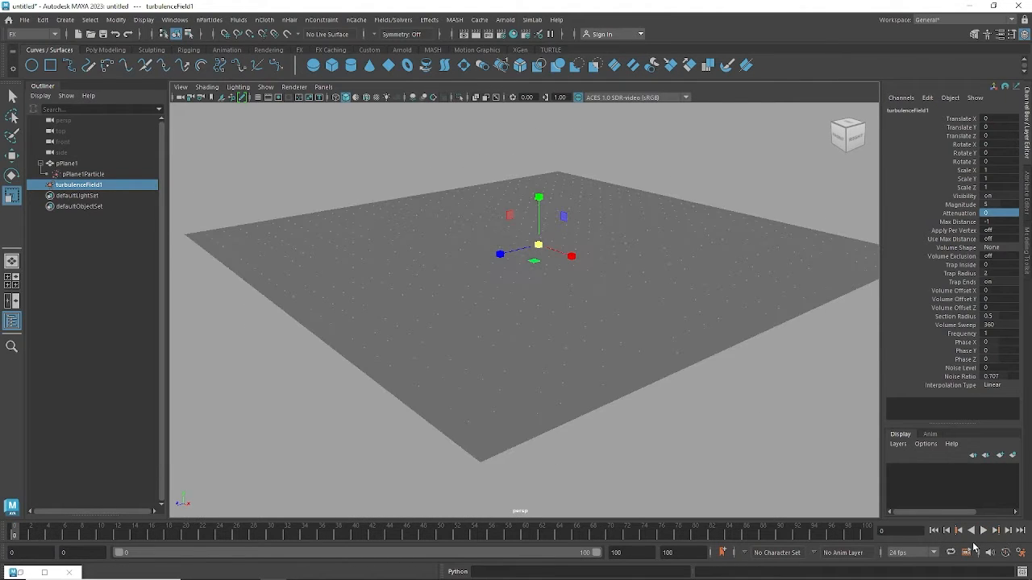
pyautogui.click(984, 531)
pyautogui.click(984, 533)
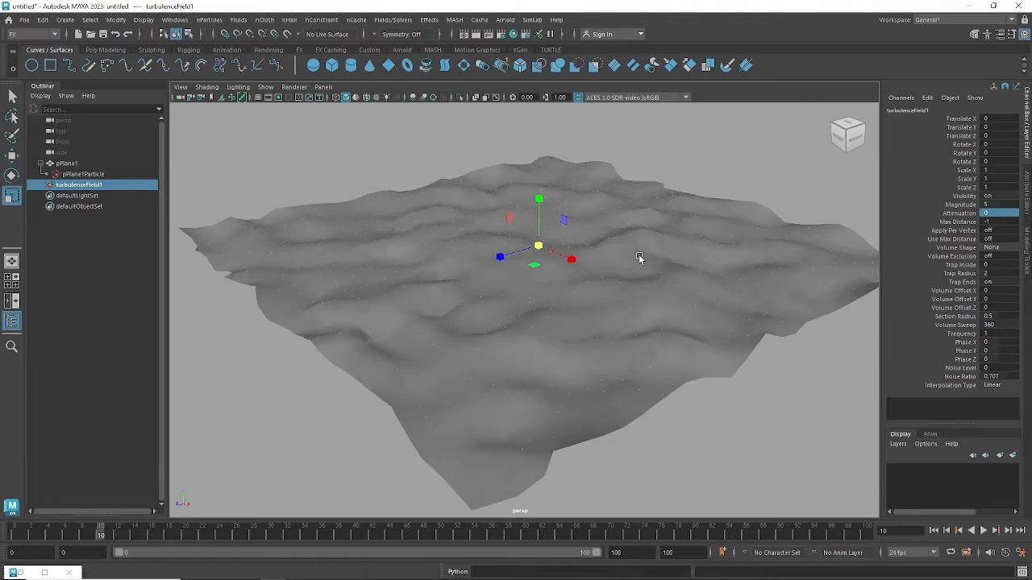
pyautogui.scroll(3, 663, 288)
pyautogui.keyDown('alt'); pyautogui.moveTo(663, 288); pyautogui.dragTo(631, 255); pyautogui.keyUp('alt')
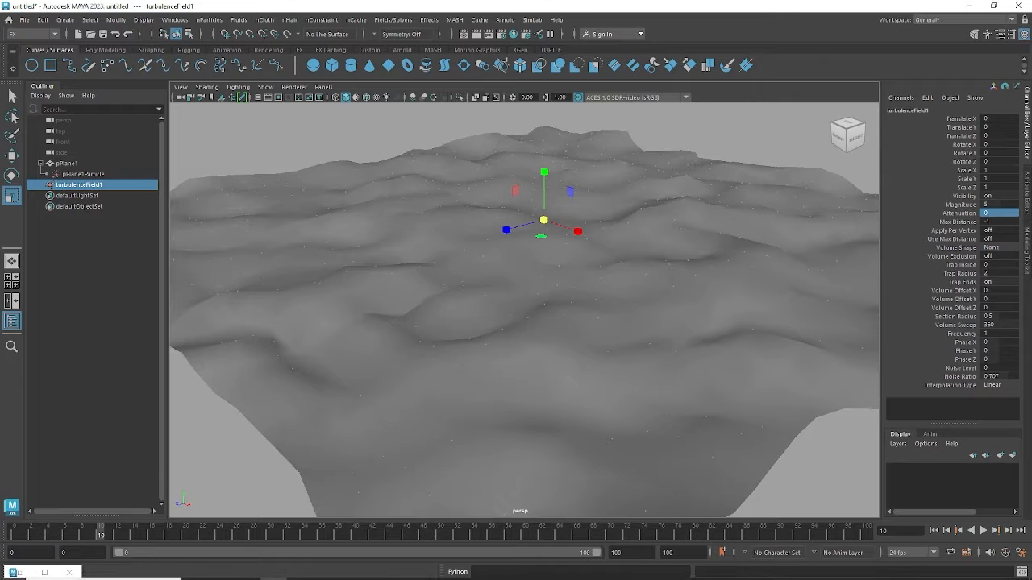
# Switch to the Google Meet window in Chrome, admit the waiting participant and return to Maya
pyautogui.click(249, 572)
pyautogui.click(187, 526)
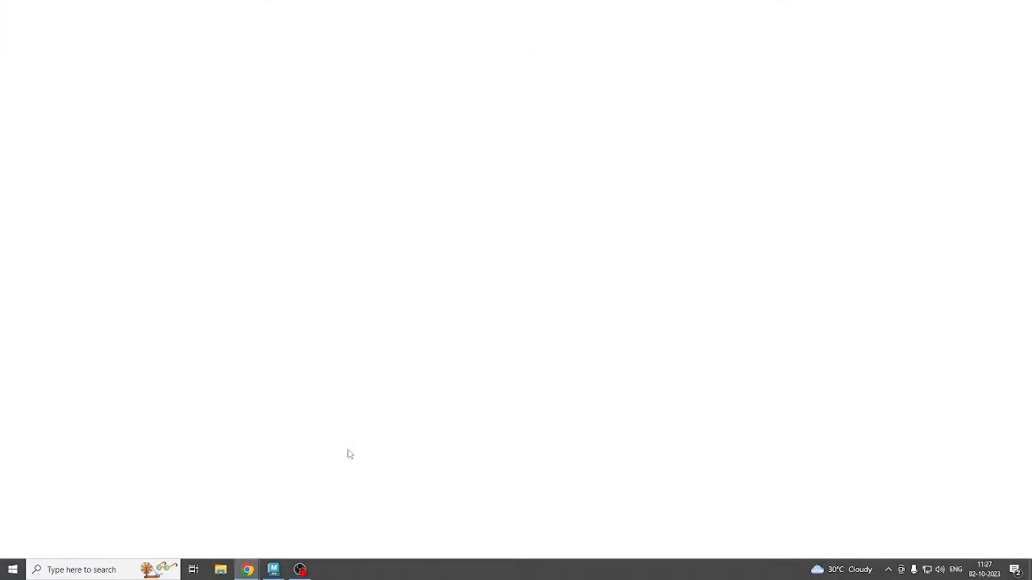
pyautogui.click(967, 229)
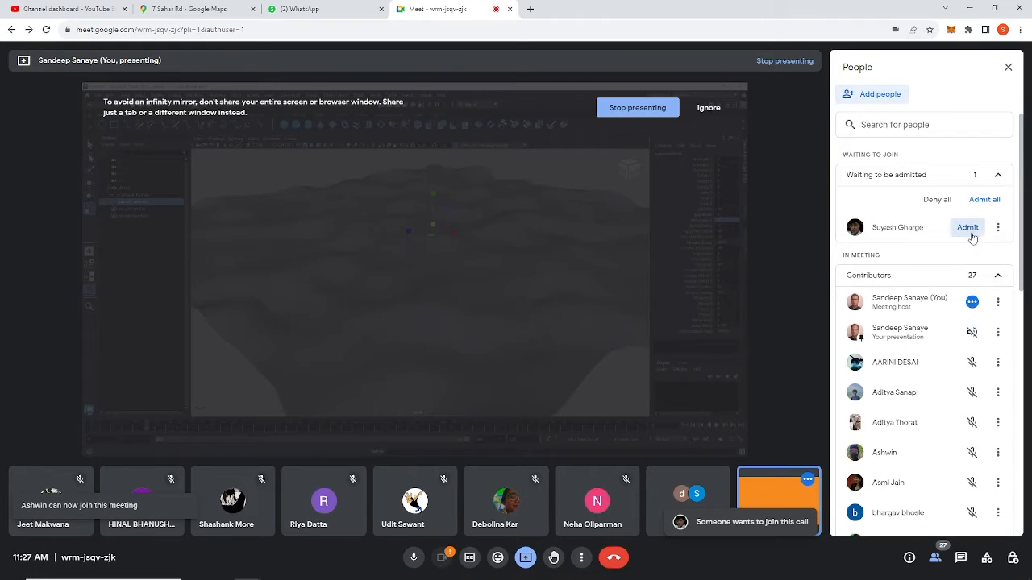
pyautogui.click(969, 9)
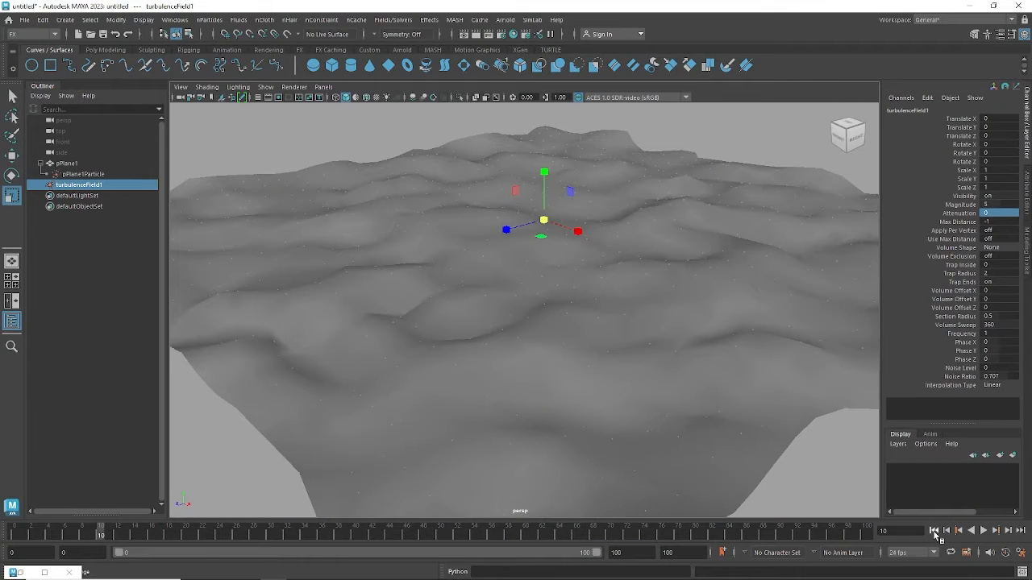
# Play the simulation again from the start frame, stop it and rewind
pyautogui.click(934, 530)
pyautogui.click(983, 531)
pyautogui.click(983, 532)
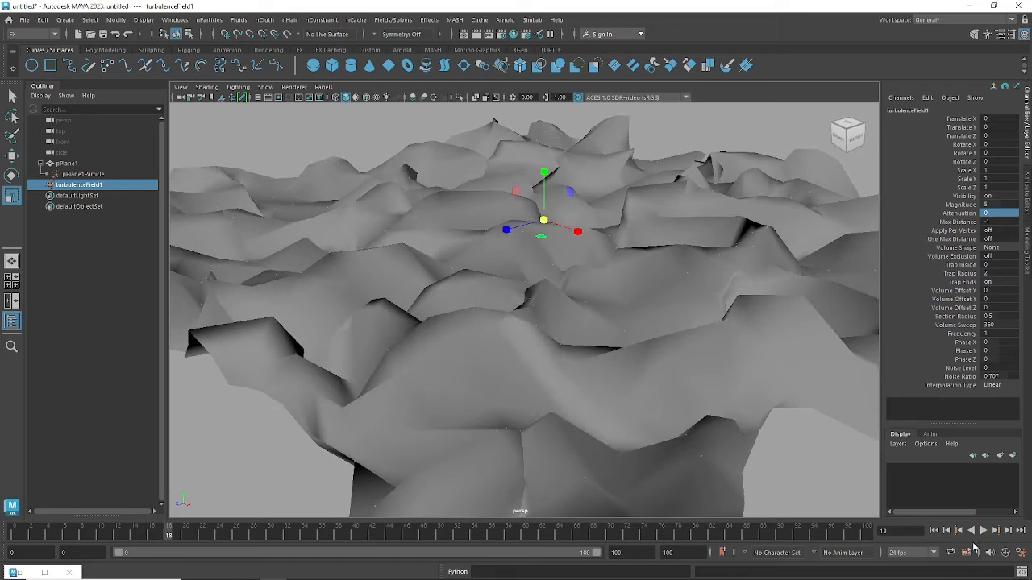
pyautogui.click(933, 531)
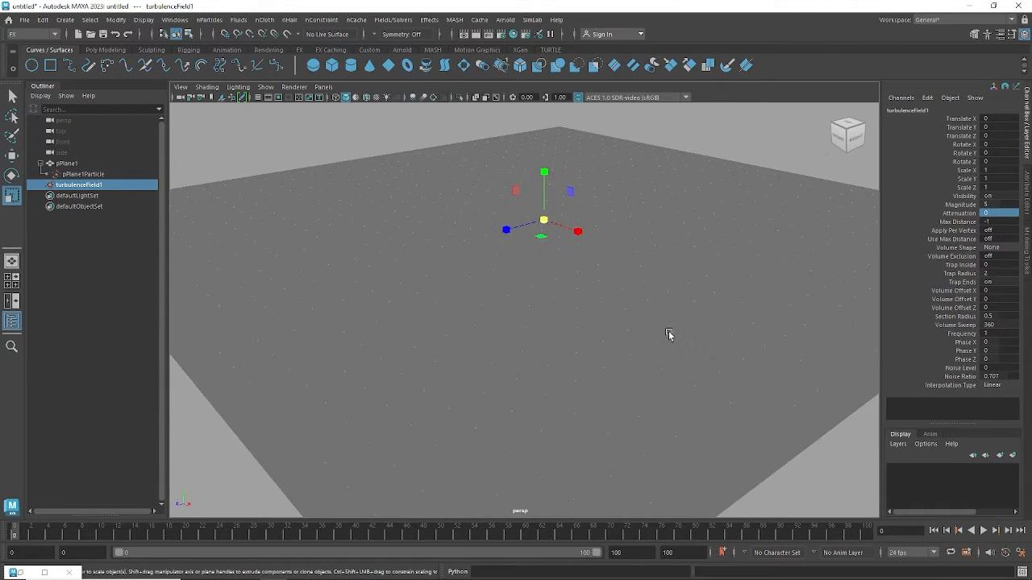
# Put pPlane1 into vertex component mode with no vertices selected
pyautogui.click(642, 364)
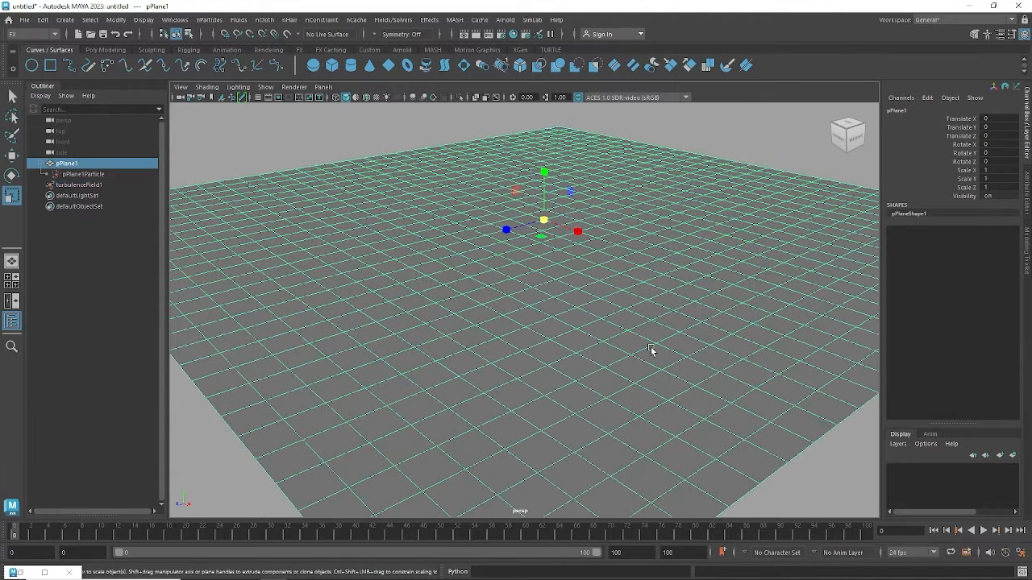
pyautogui.moveTo(644, 242); pyautogui.dragTo(602, 252, button='right')
pyautogui.keyDown('alt'); pyautogui.moveTo(666, 336); pyautogui.dragTo(629, 278); pyautogui.keyUp('alt')
pyautogui.click(709, 415)
# Play the simulation with the vertices displayed, stop it and examine the displaced vertices up close
pyautogui.click(984, 530)
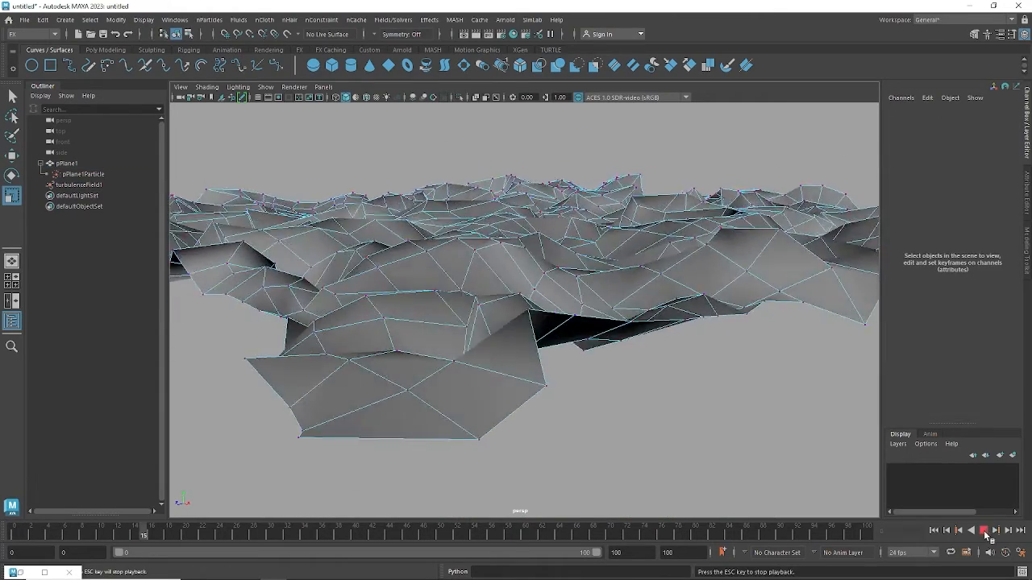
pyautogui.click(986, 535)
pyautogui.keyDown('alt'); pyautogui.moveTo(631, 198); pyautogui.dragTo(602, 292); pyautogui.keyUp('alt')
pyautogui.scroll(5, 602, 293)
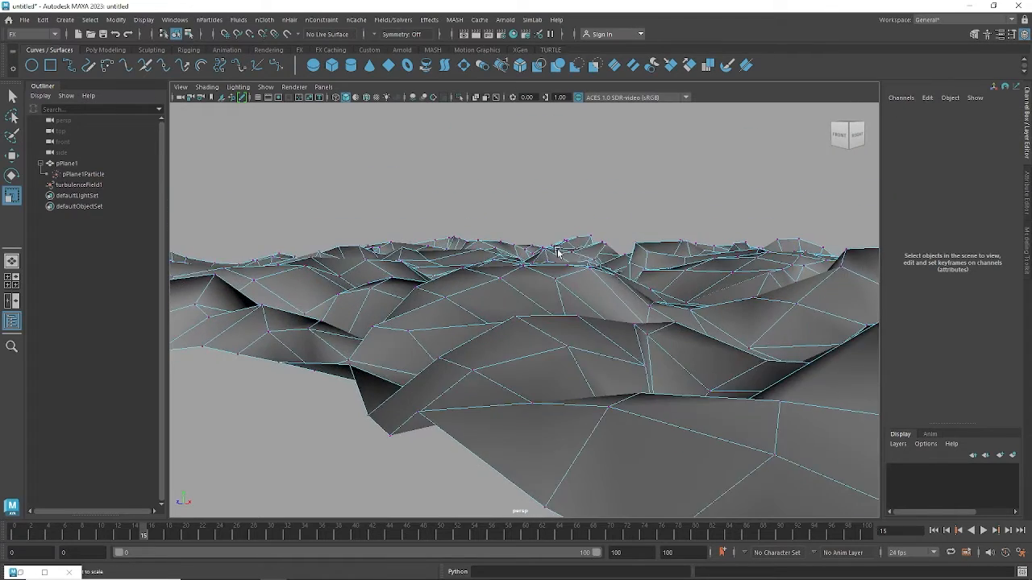
# Select the particle object under pPlane1 and examine its points on the deformed surface
pyautogui.click(77, 175)
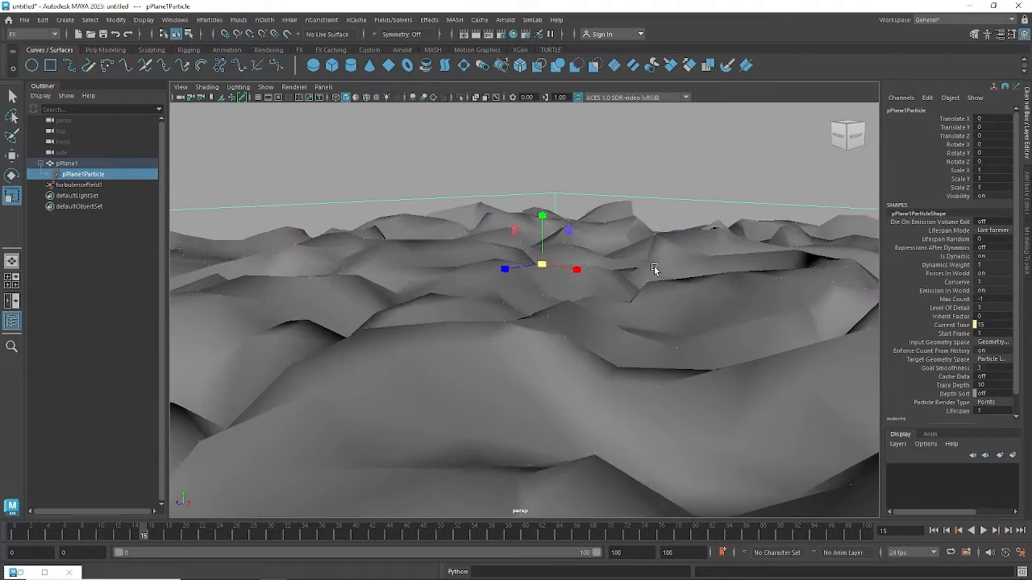
pyautogui.keyDown('alt'); pyautogui.moveTo(476, 324); pyautogui.dragTo(496, 271); pyautogui.keyUp('alt')
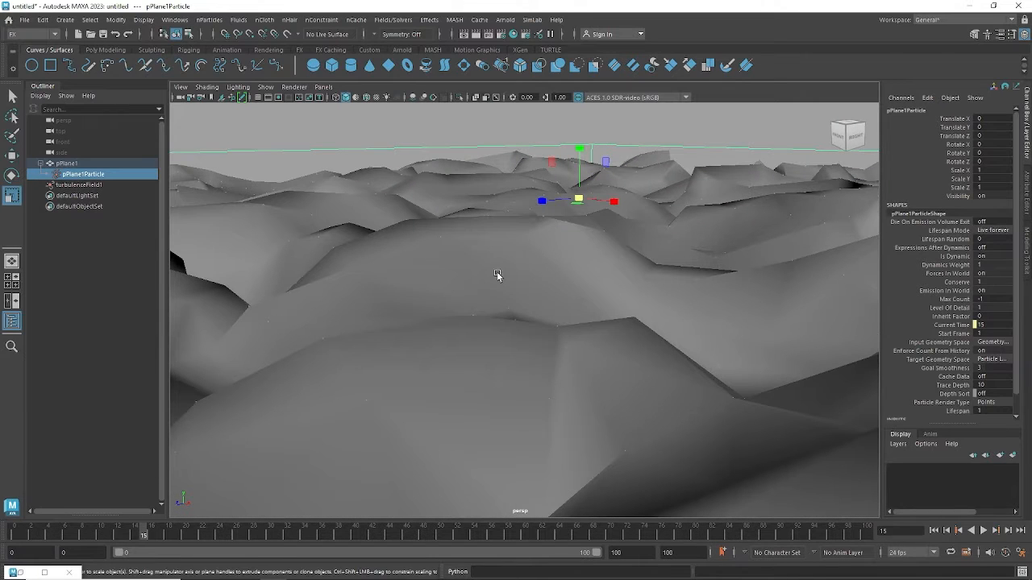
# Select pPlane1, frame it in the view, and run the simulation in two short stretches to examine the deforming mesh
pyautogui.click(444, 254)
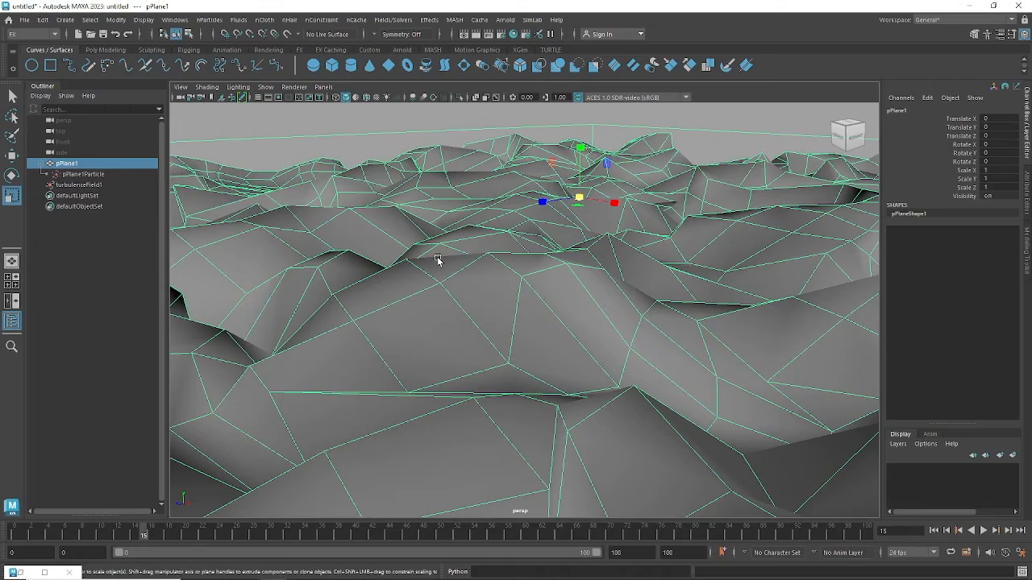
pyautogui.press('f')
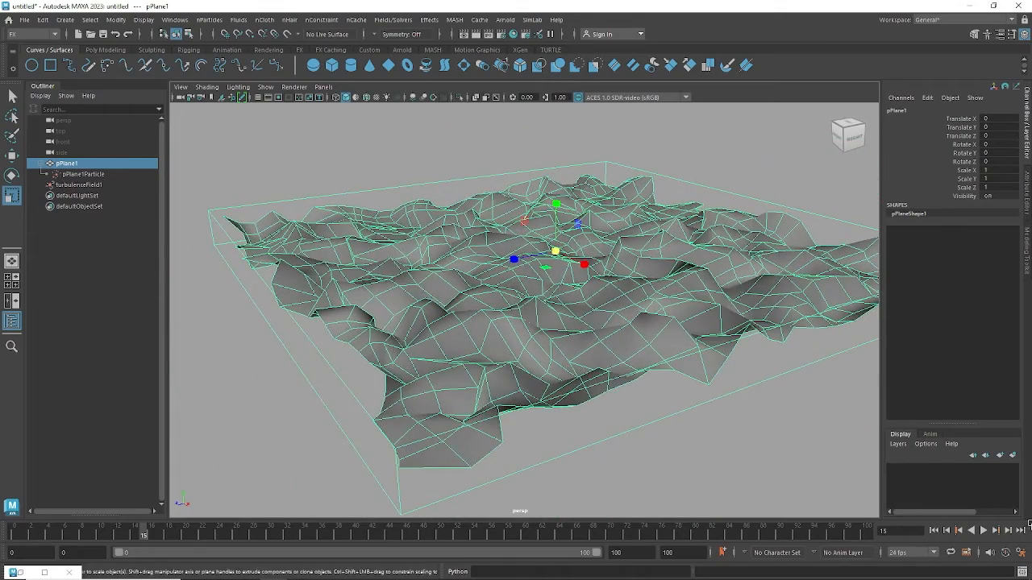
pyautogui.click(934, 530)
pyautogui.click(983, 530)
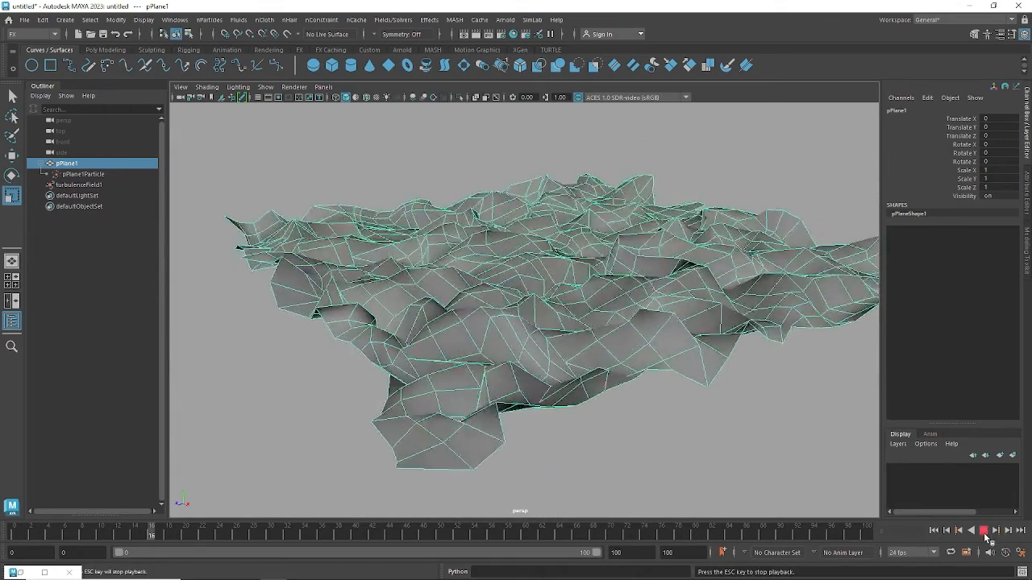
pyautogui.click(983, 532)
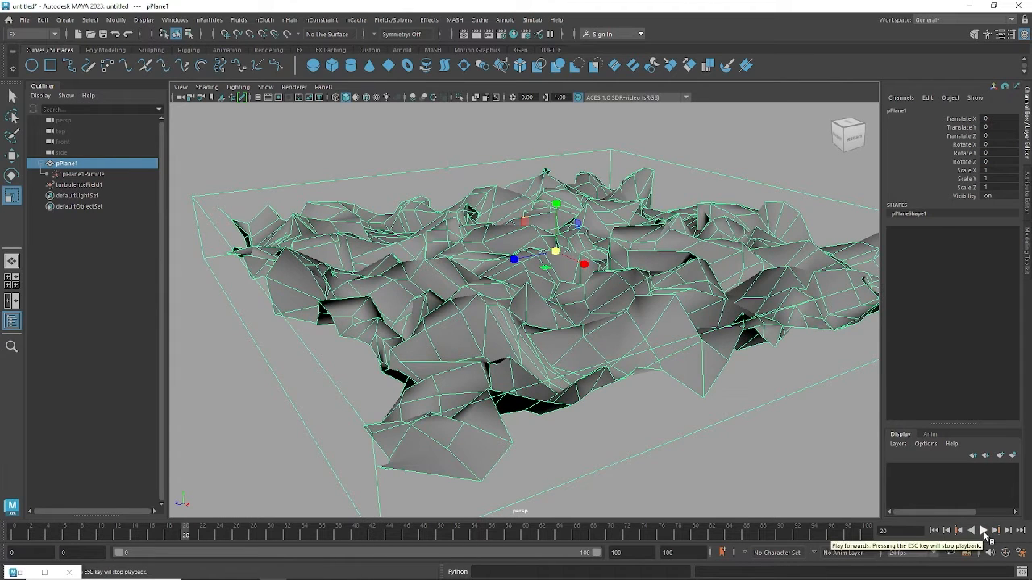
pyautogui.click(984, 531)
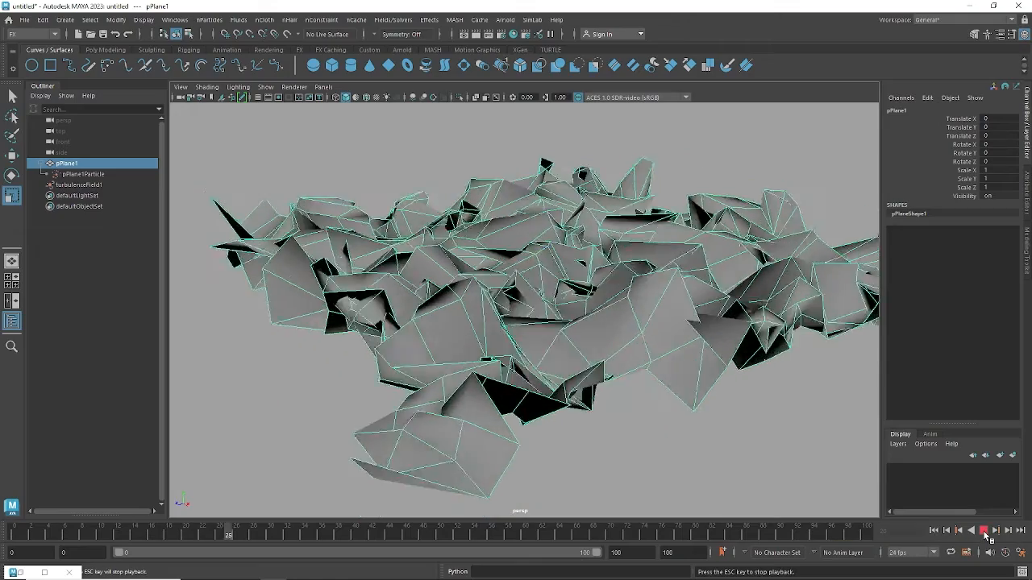
pyautogui.click(981, 533)
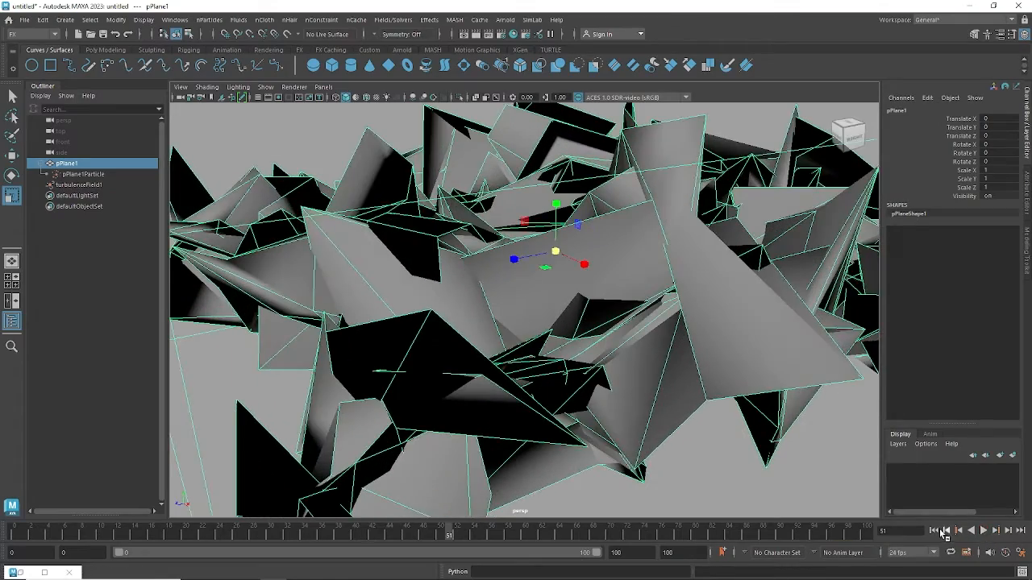
# Run the soft-body simulation twice more, stopping it and returning to the start frame each time
pyautogui.click(933, 530)
pyautogui.click(984, 532)
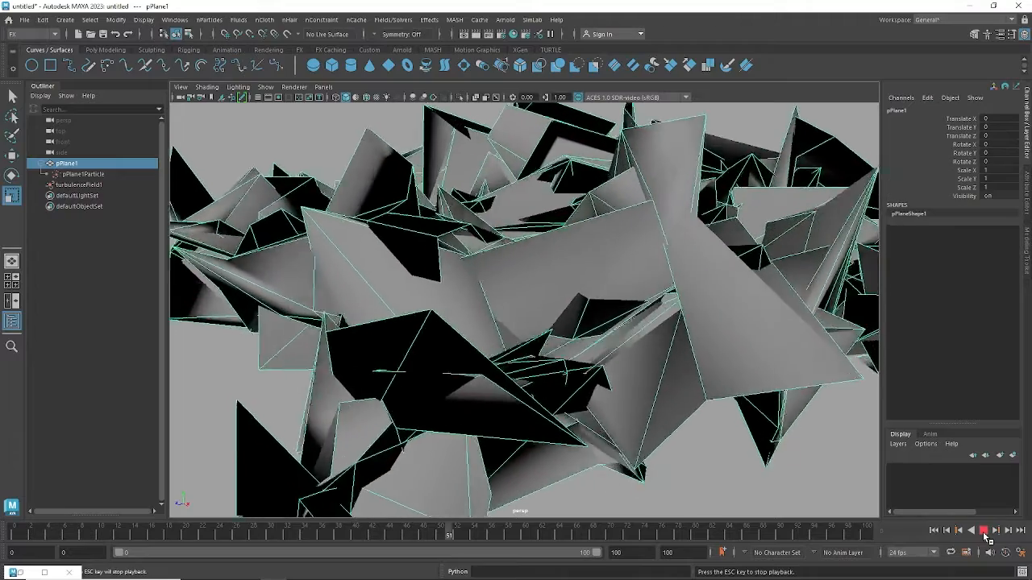
pyautogui.click(983, 532)
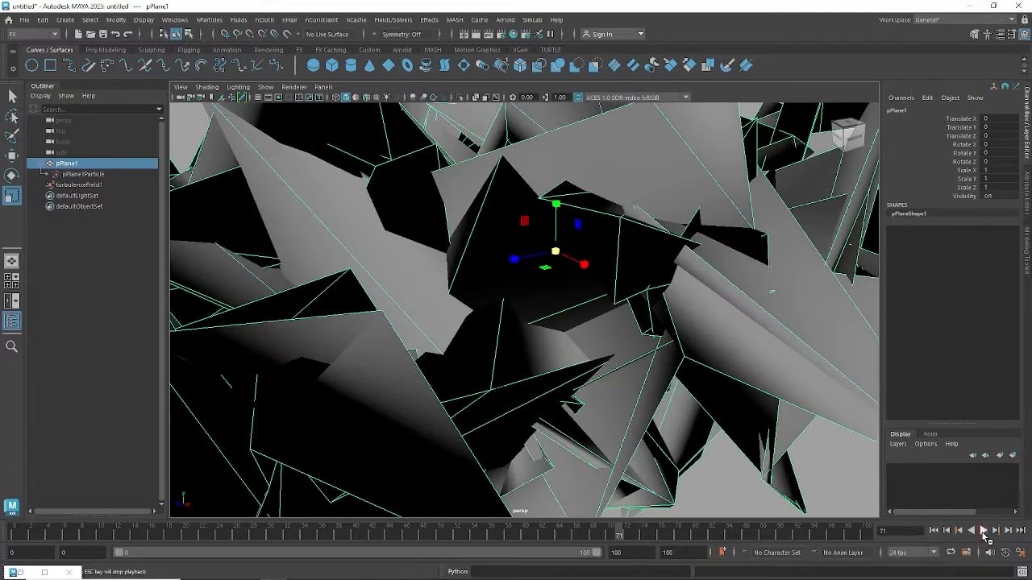
pyautogui.click(933, 530)
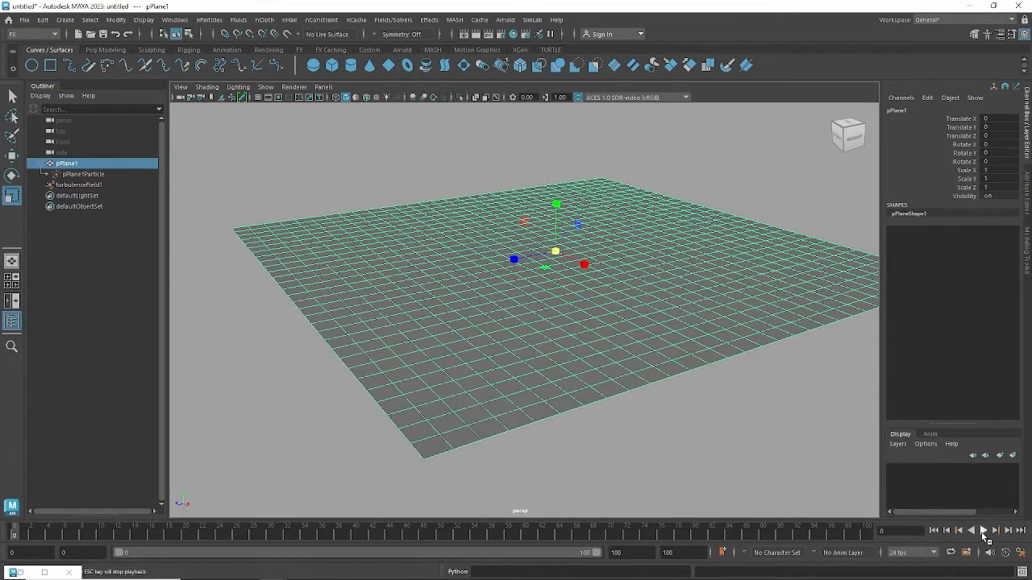
pyautogui.click(983, 532)
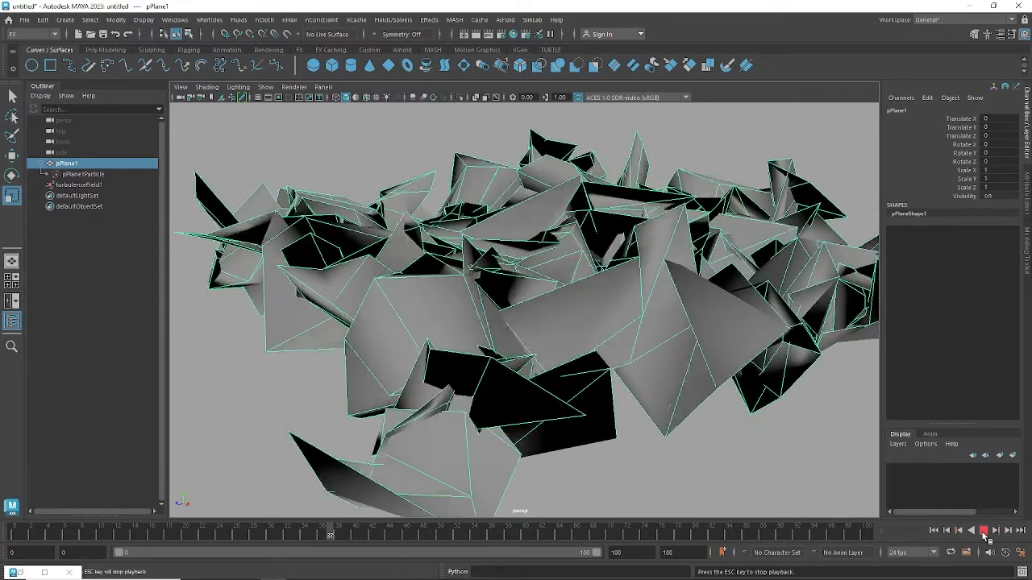
pyautogui.click(984, 532)
pyautogui.click(934, 530)
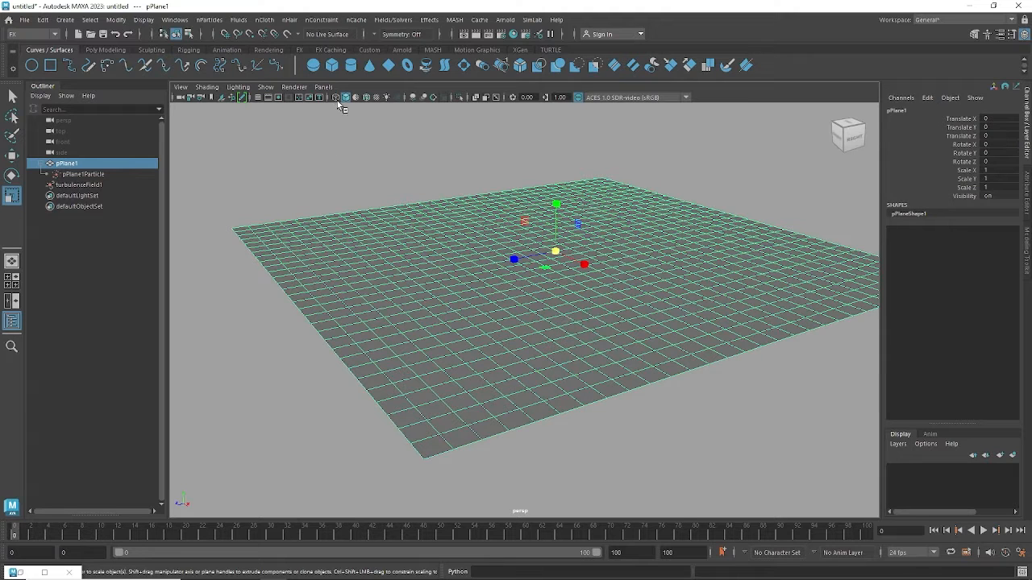
# Open the options of the legacy particles Soft Body command to review its creation settings
pyautogui.click(209, 19)
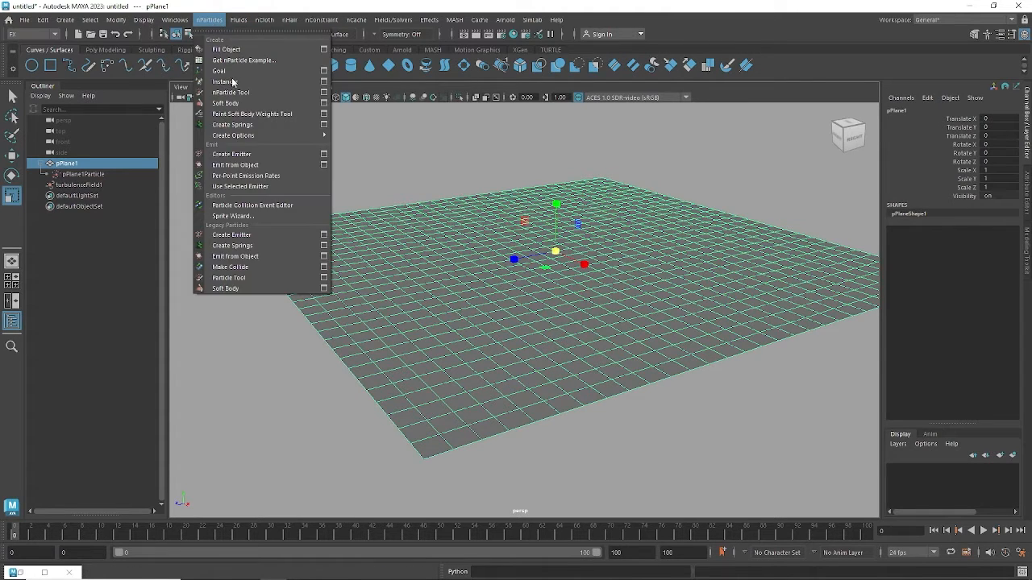
pyautogui.click(324, 290)
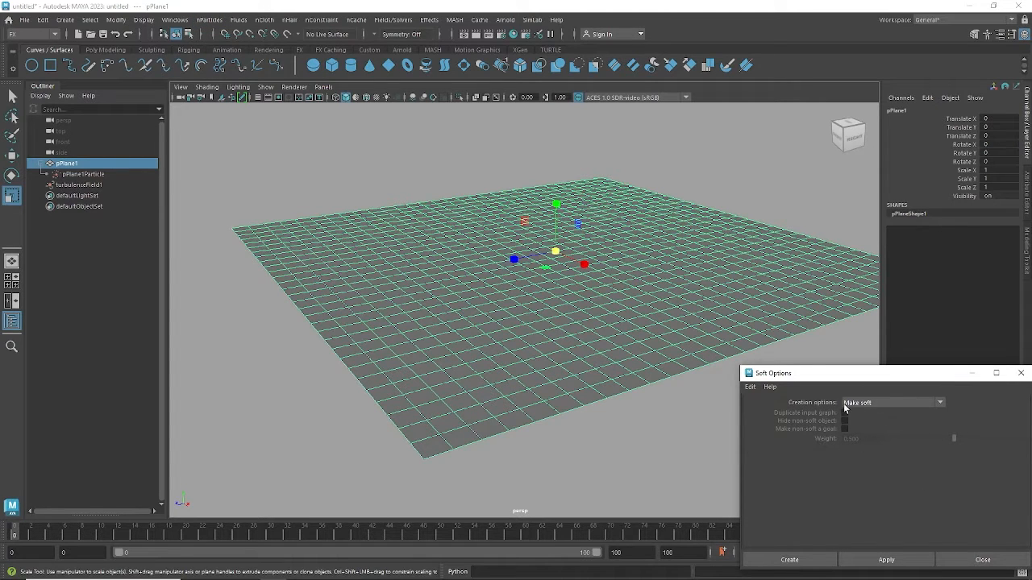
# Switch to the Google Meet call, admit the participant waiting to join, and return to Maya
pyautogui.moveTo(248, 570)
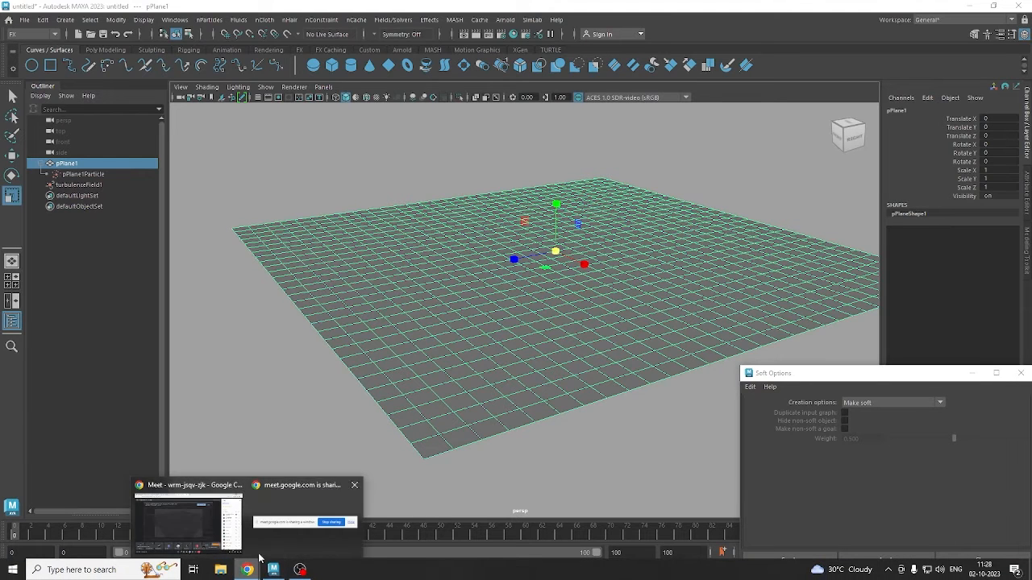
pyautogui.click(223, 534)
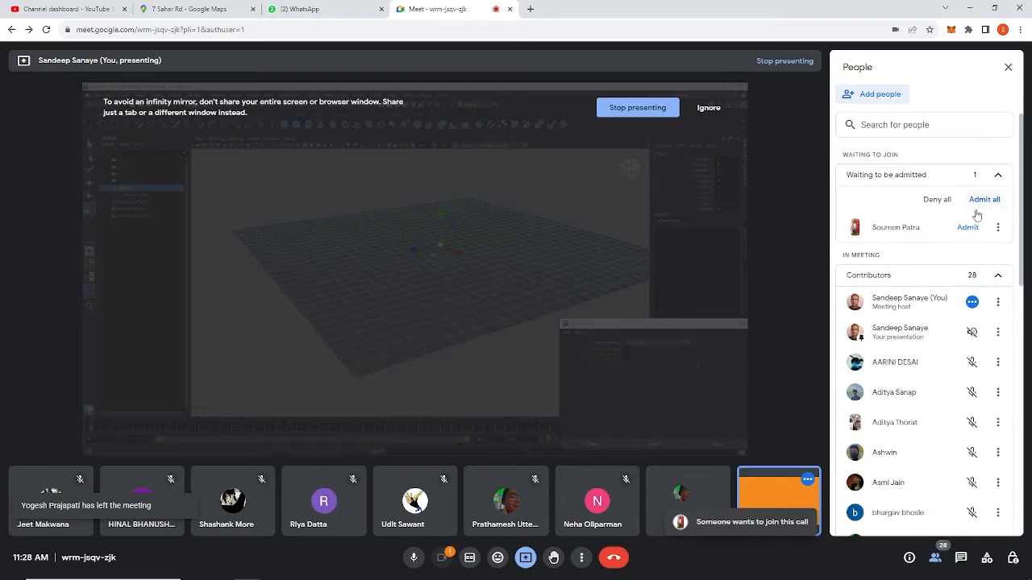
pyautogui.click(967, 227)
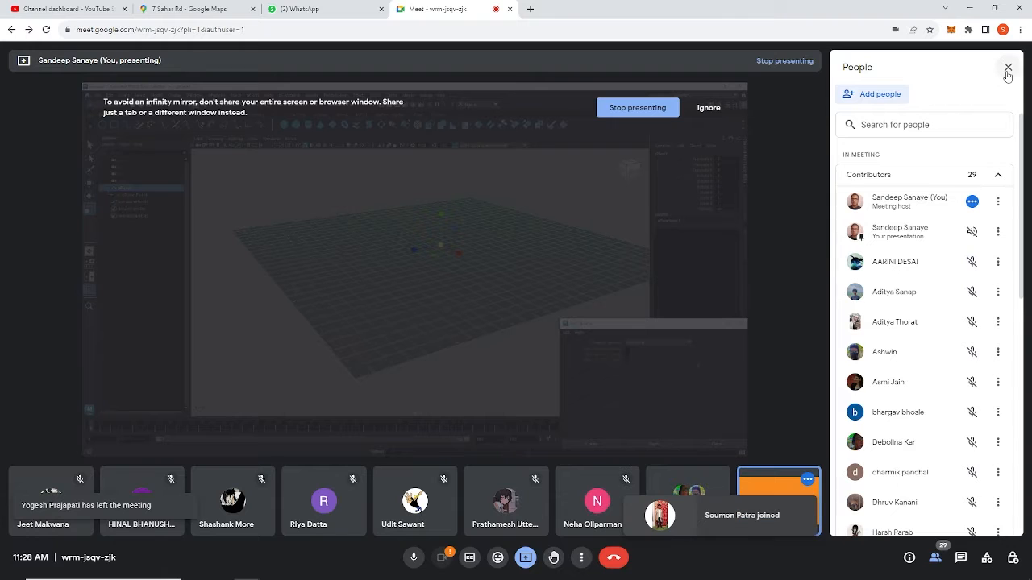
pyautogui.click(969, 9)
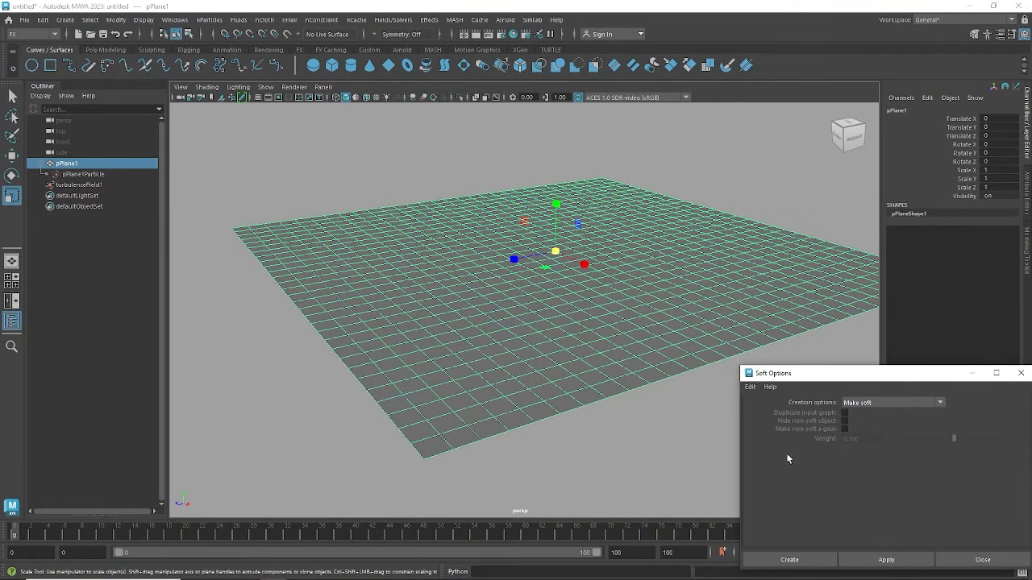
# Move the Soft Options window clear of the timeline, play the simulation briefly, stop it and rewind
pyautogui.moveTo(875, 372); pyautogui.dragTo(742, 165)
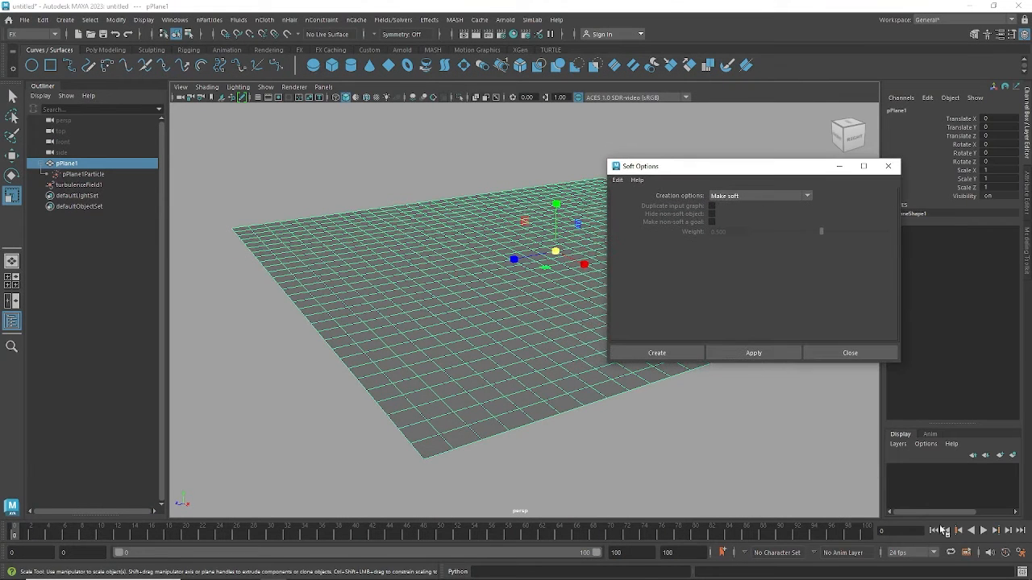
pyautogui.click(984, 532)
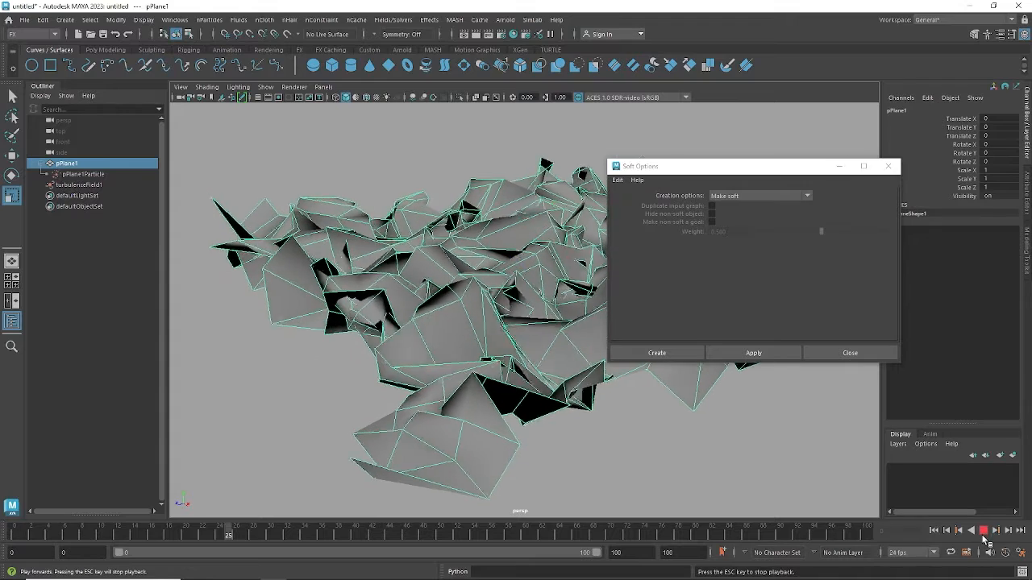
pyautogui.click(984, 532)
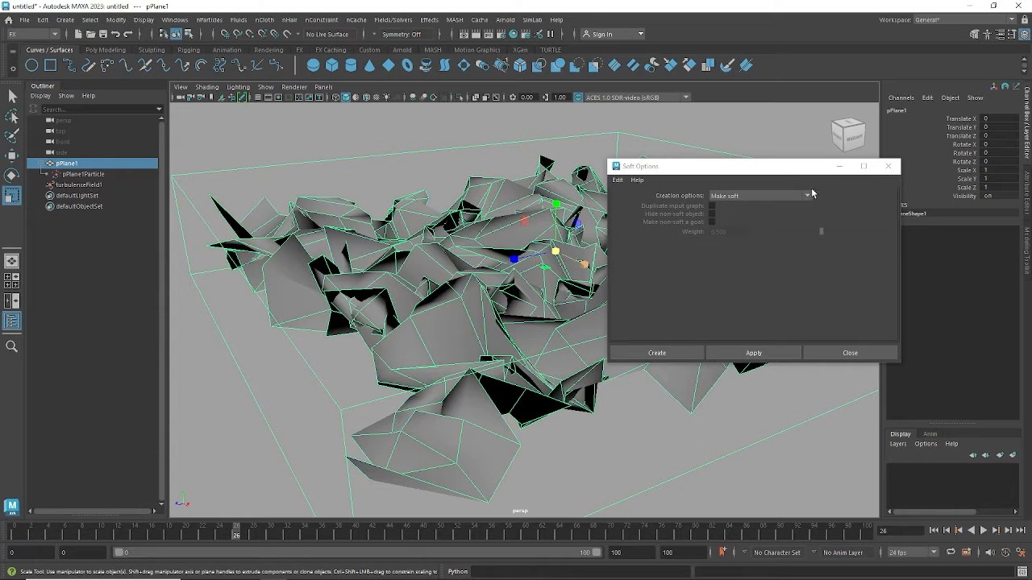
pyautogui.click(933, 531)
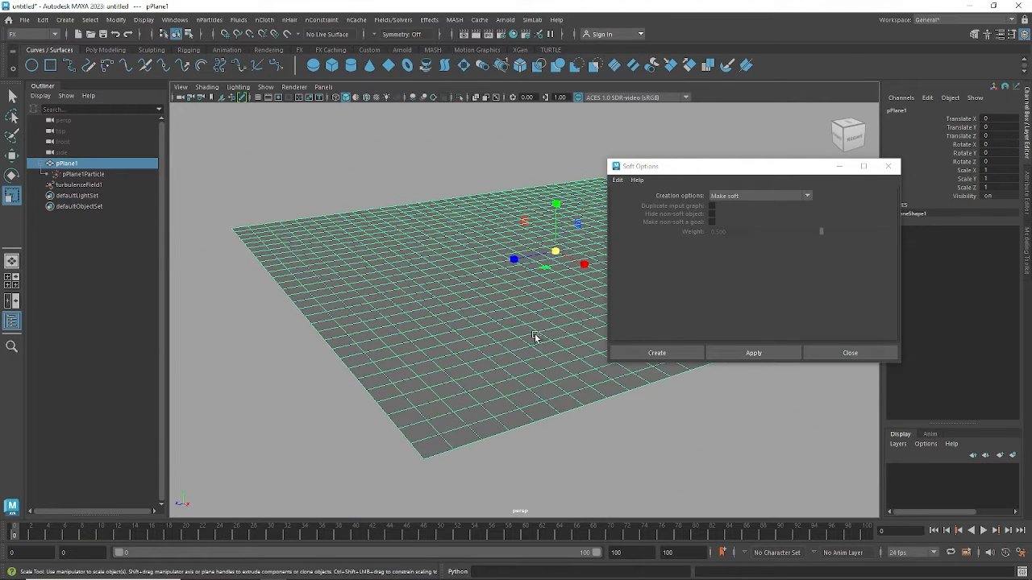
# Close the Soft Options window, leaving pPlane1 selected
pyautogui.click(774, 354)
pyautogui.click(834, 357)
pyautogui.click(548, 379)
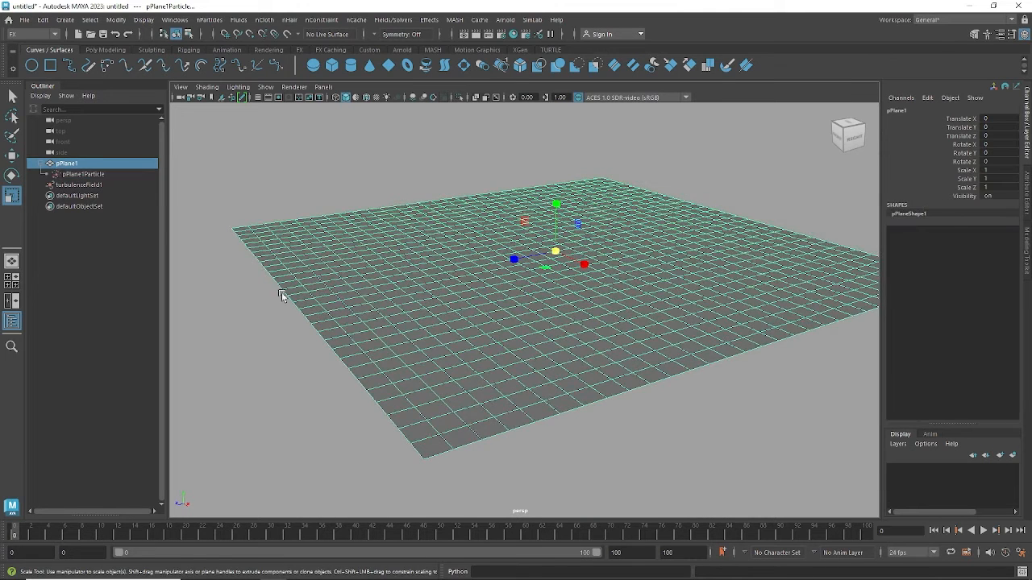
# Check the turbulence field's attributes and reselect pPlane1 in the scene
pyautogui.click(270, 293)
pyautogui.click(89, 188)
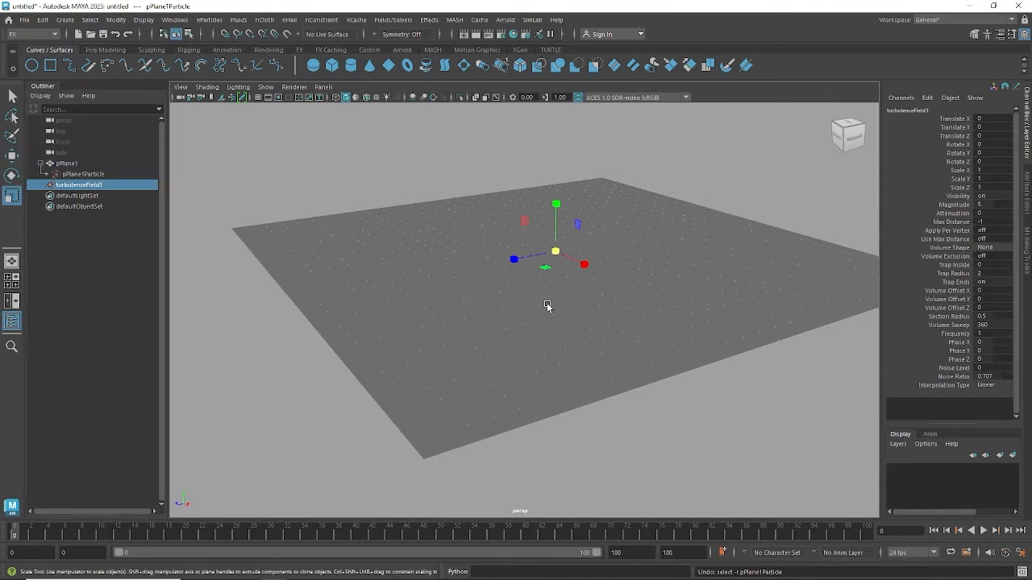
pyautogui.click(542, 301)
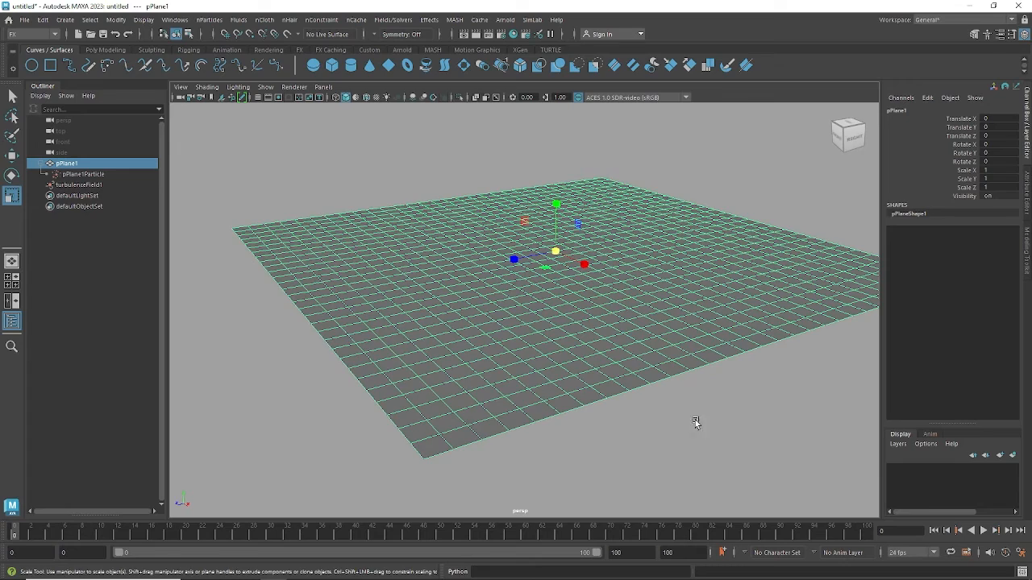
# Select pPlane1Particle, view its points up close, and open the attributes of its pPlane1ParticleShape node
pyautogui.moveTo(693, 424)
pyautogui.keyDown('alt'); pyautogui.mouseDown()
pyautogui.moveTo(707, 425)
pyautogui.moveTo(705, 413)
pyautogui.mouseUp(); pyautogui.keyUp('alt')
pyautogui.click(85, 174)
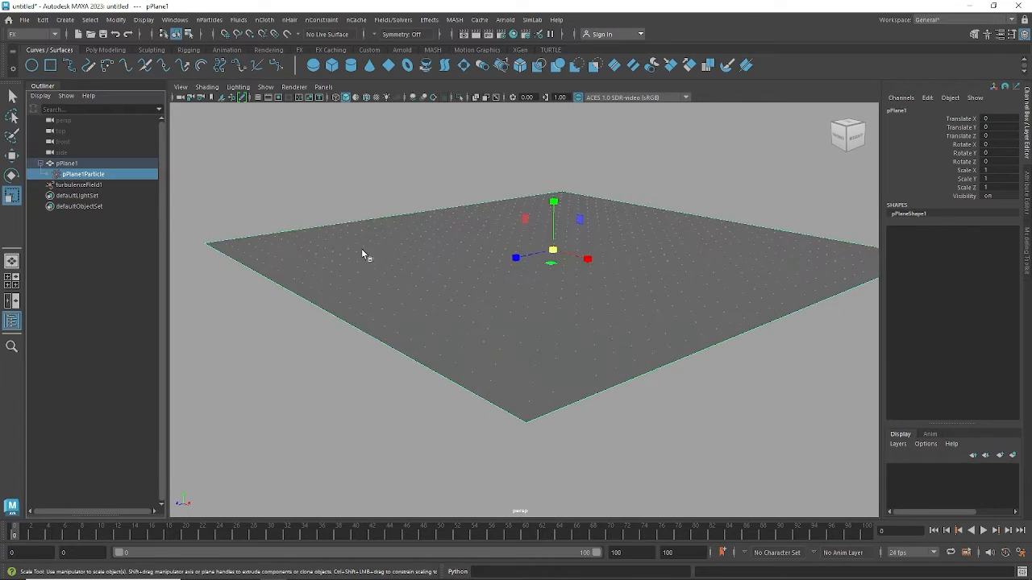
pyautogui.keyDown('alt'); pyautogui.moveTo(362, 253); pyautogui.dragTo(529, 280); pyautogui.keyUp('alt')
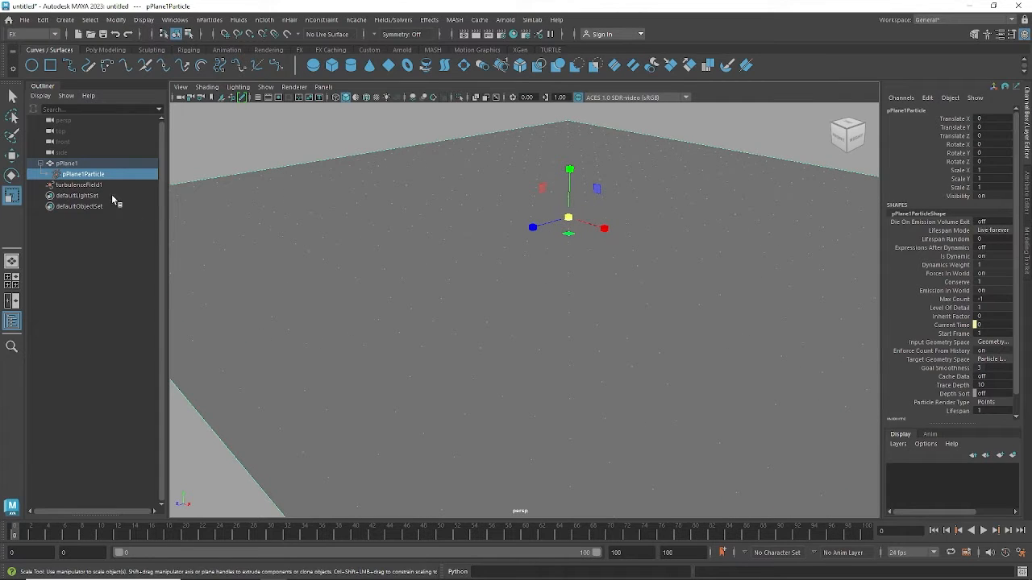
pyautogui.hotkey('ctrl', 'a')
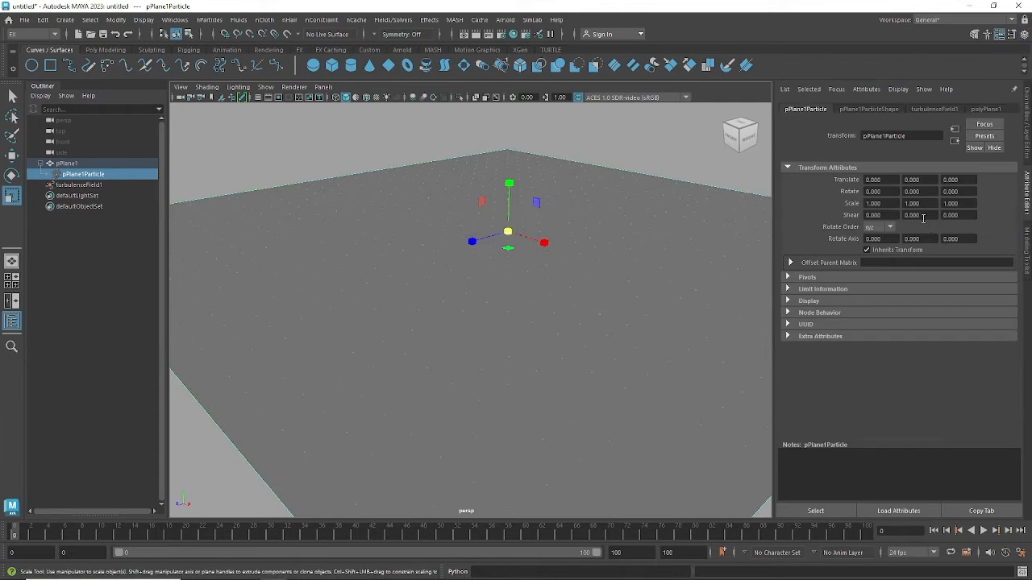
pyautogui.click(870, 108)
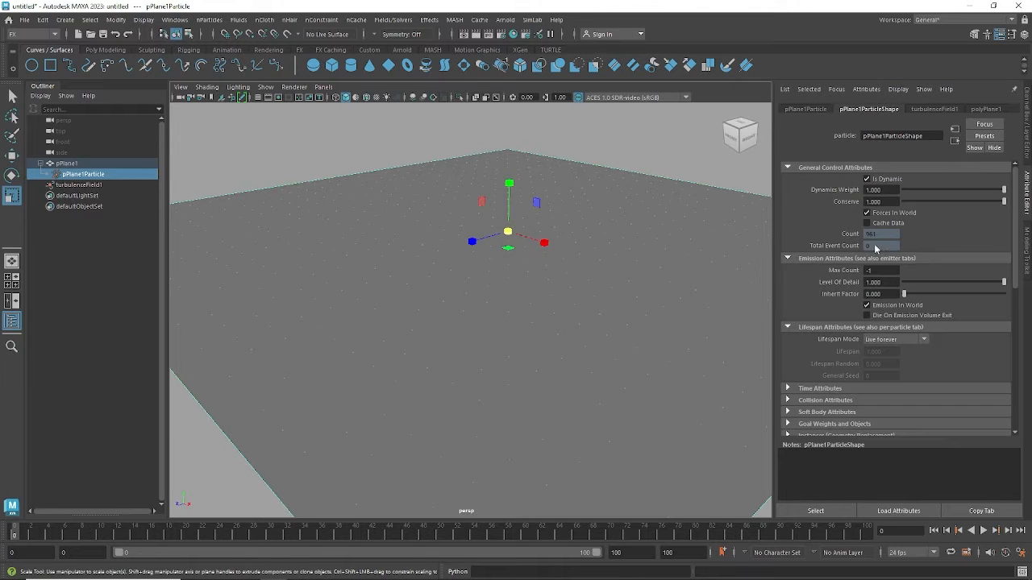
# Set the particle render type to Spheres, add the attributes for that render type, and set the radius to 0.070
pyautogui.moveTo(1015, 218); pyautogui.dragTo(1019, 314)
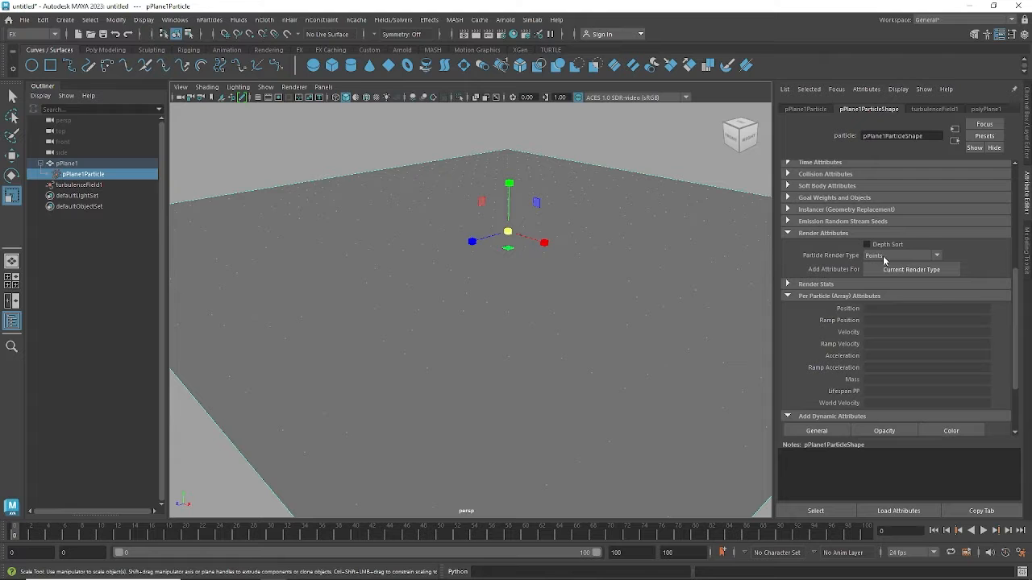
pyautogui.click(883, 256)
pyautogui.click(890, 309)
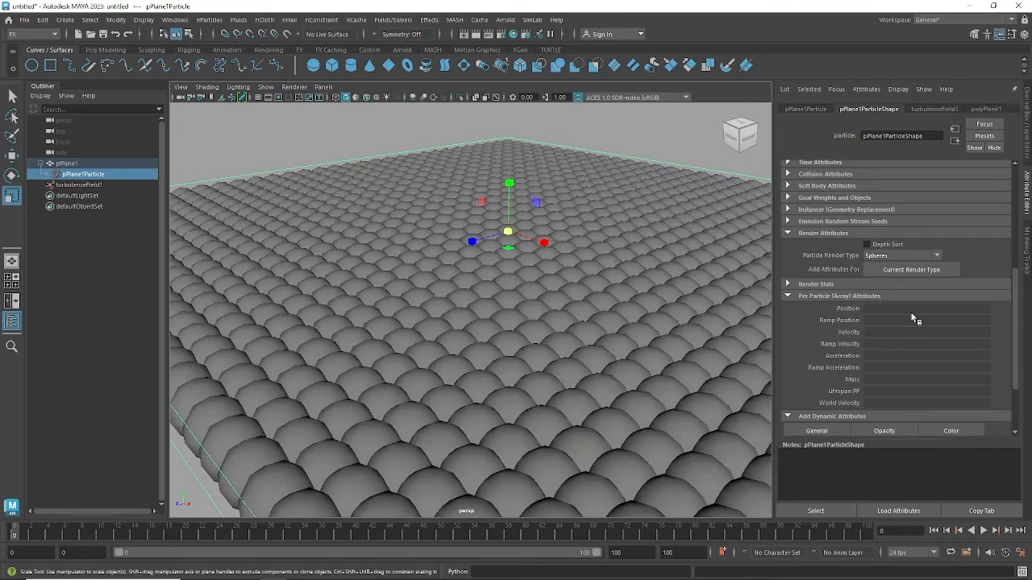
pyautogui.click(911, 269)
pyautogui.keyDown('ctrl'); pyautogui.moveTo(893, 287); pyautogui.dragTo(870, 283); pyautogui.keyUp('ctrl')
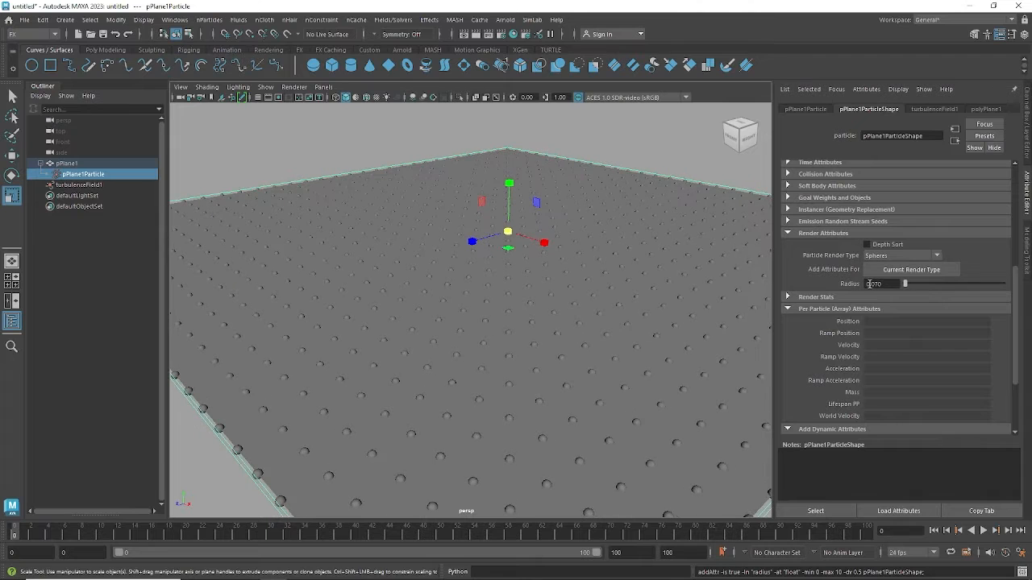
# Play the simulation with the particles shown as spheres, stop it to examine how they follow the vertices, and rewind
pyautogui.scroll(-2, 627, 306)
pyautogui.keyDown('alt'); pyautogui.moveTo(627, 306); pyautogui.dragTo(595, 242); pyautogui.keyUp('alt')
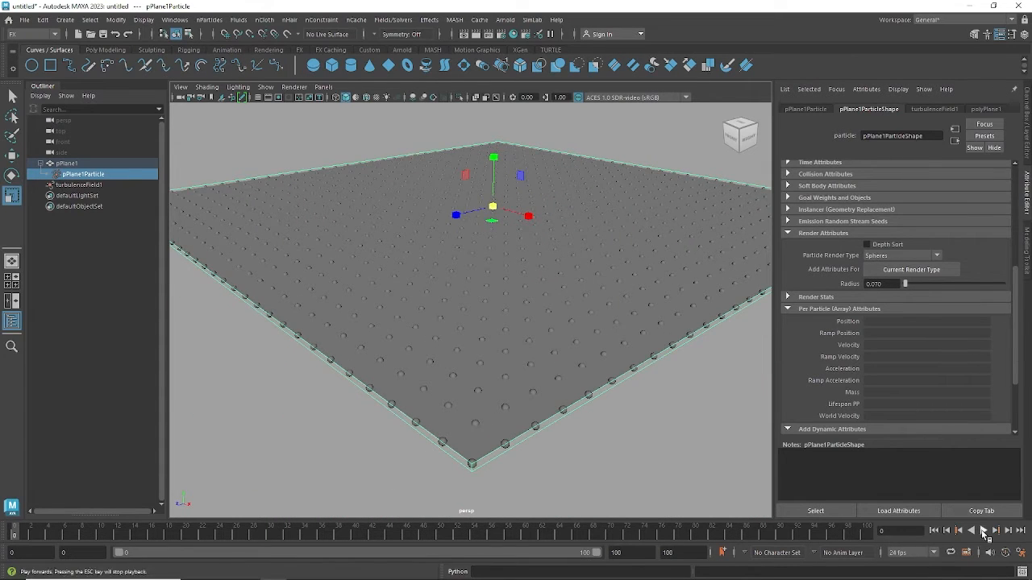
pyautogui.click(984, 531)
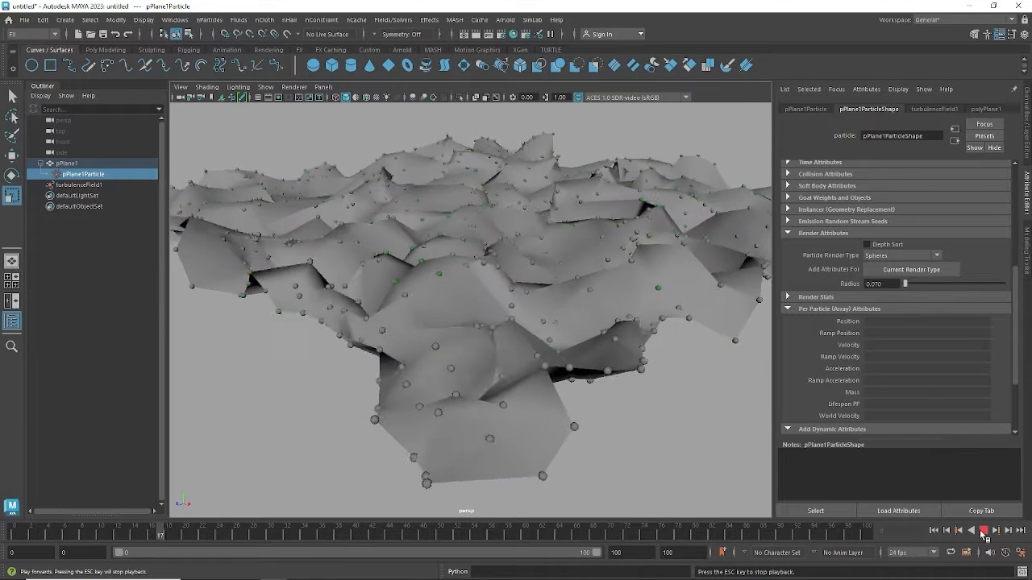
pyautogui.click(982, 534)
pyautogui.keyDown('alt'); pyautogui.moveTo(369, 245); pyautogui.dragTo(418, 293); pyautogui.keyUp('alt')
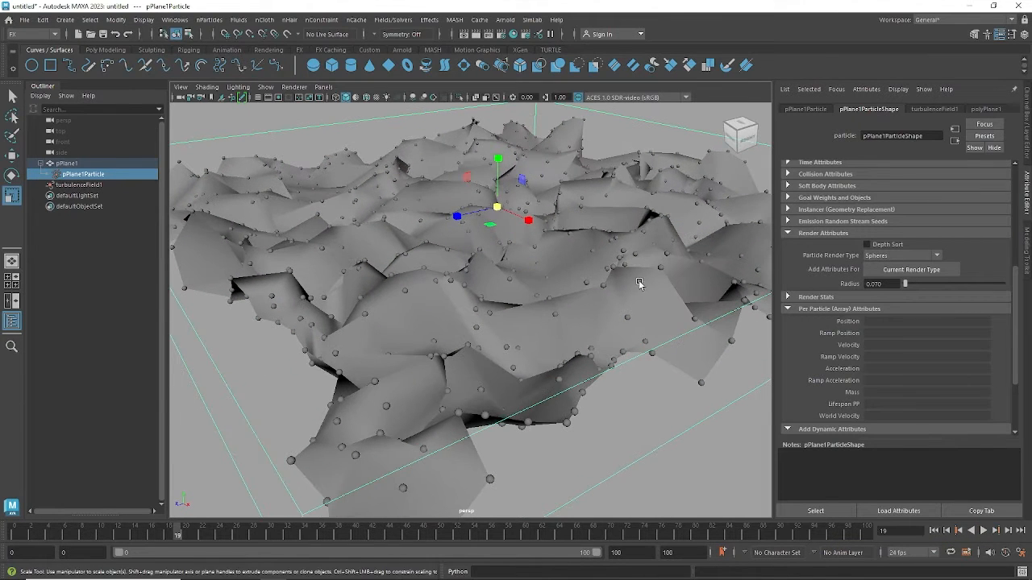
pyautogui.click(934, 531)
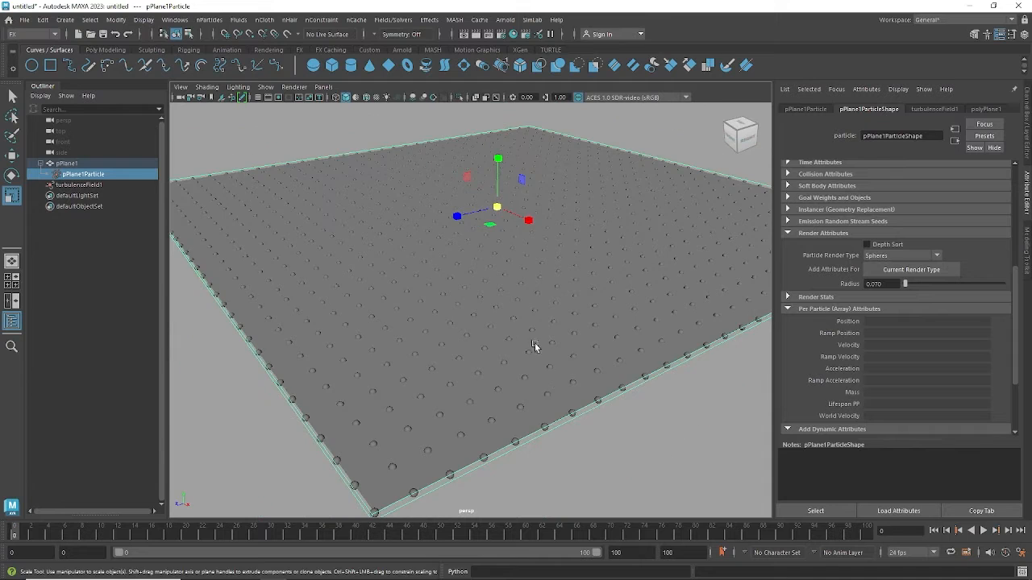
# Play the simulation close to the plane's corner, stop it to examine the spheres on the deformed mesh, and rewind
pyautogui.scroll(-2, 538, 343)
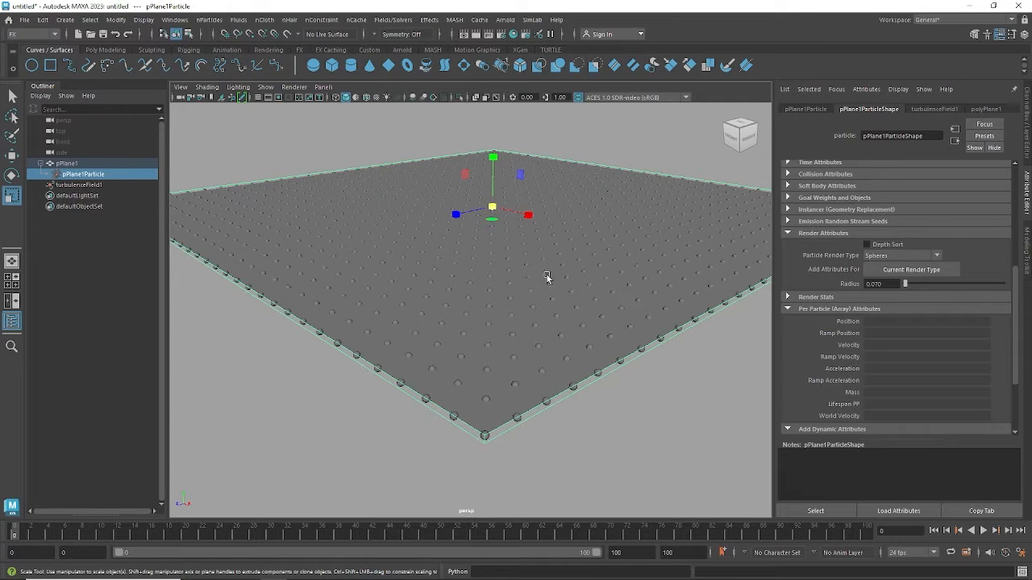
pyautogui.scroll(4, 569, 391)
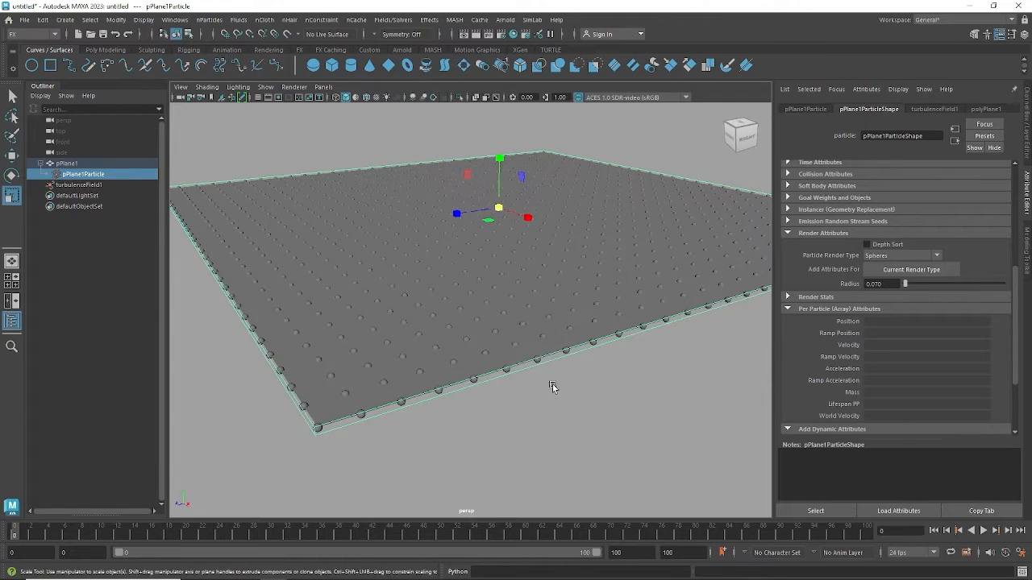
pyautogui.scroll(5, 534, 345)
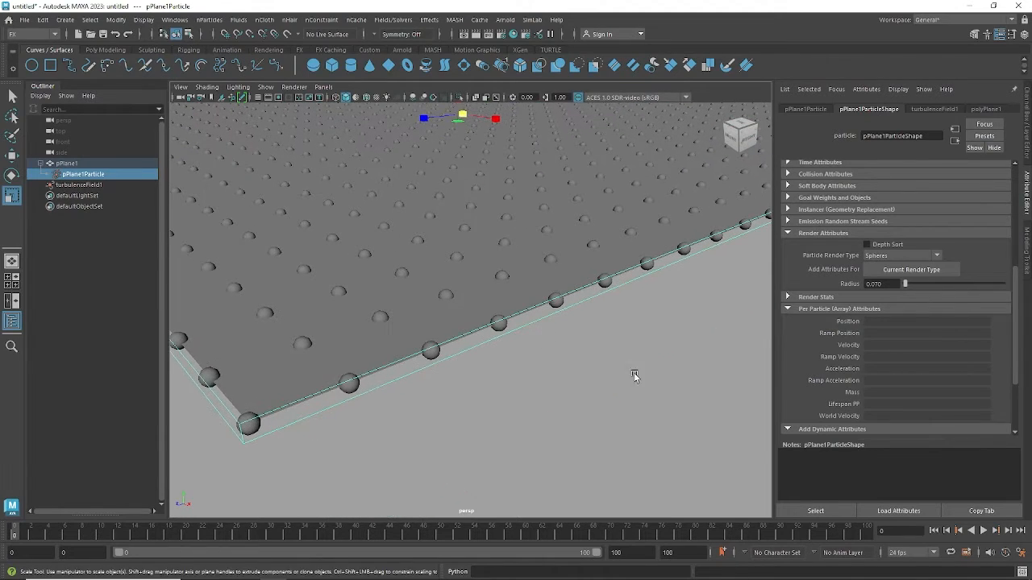
pyautogui.click(983, 530)
pyautogui.click(984, 532)
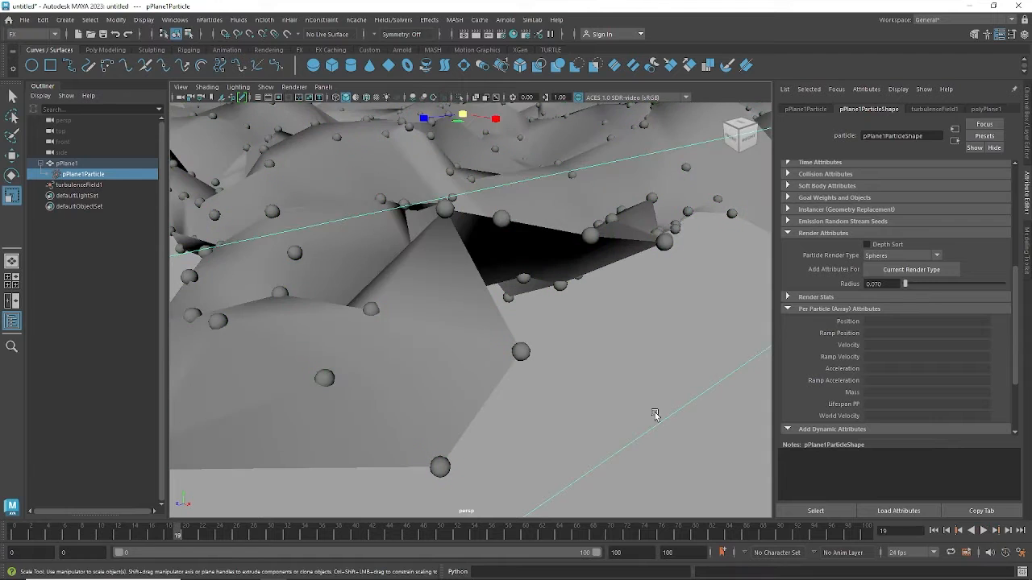
pyautogui.scroll(-4, 594, 381)
pyautogui.moveTo(592, 379)
pyautogui.keyDown('alt'); pyautogui.mouseDown()
pyautogui.moveTo(589, 392)
pyautogui.moveTo(625, 400)
pyautogui.moveTo(603, 385)
pyautogui.mouseUp(); pyautogui.keyUp('alt')
pyautogui.click(933, 530)
# Replay the simulation near the plane's edge, stop it to compare sphere spacing with the mesh, and return to the start
pyautogui.scroll(5, 621, 410)
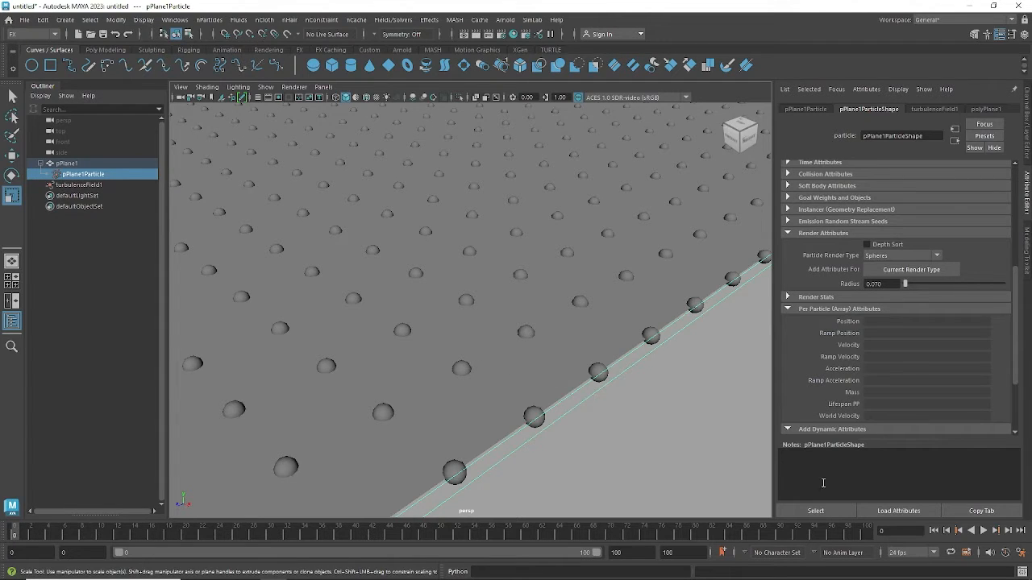
pyautogui.click(982, 531)
pyautogui.press('Escape')
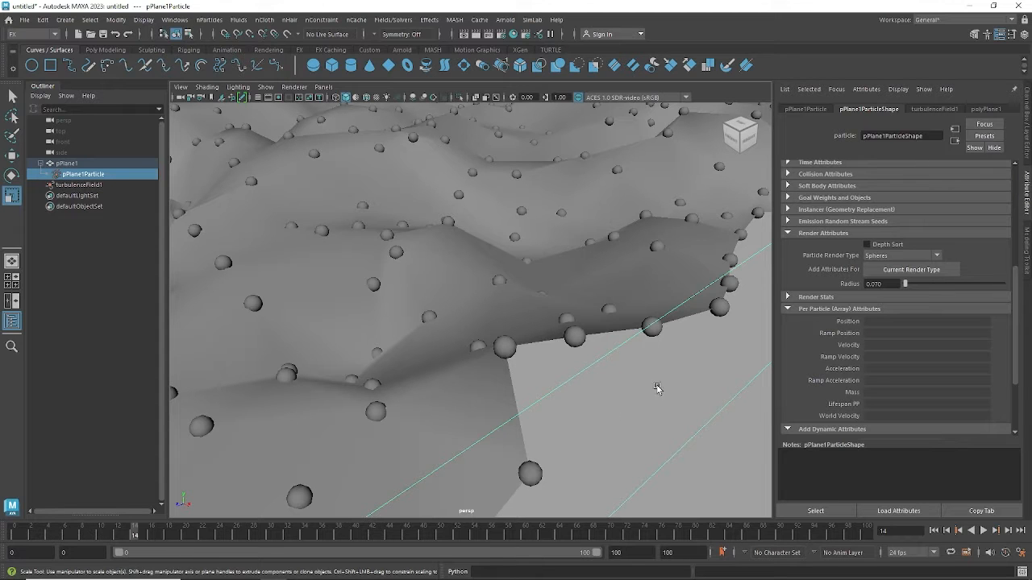
pyautogui.click(934, 530)
pyautogui.scroll(-4, 506, 379)
pyautogui.press('r')
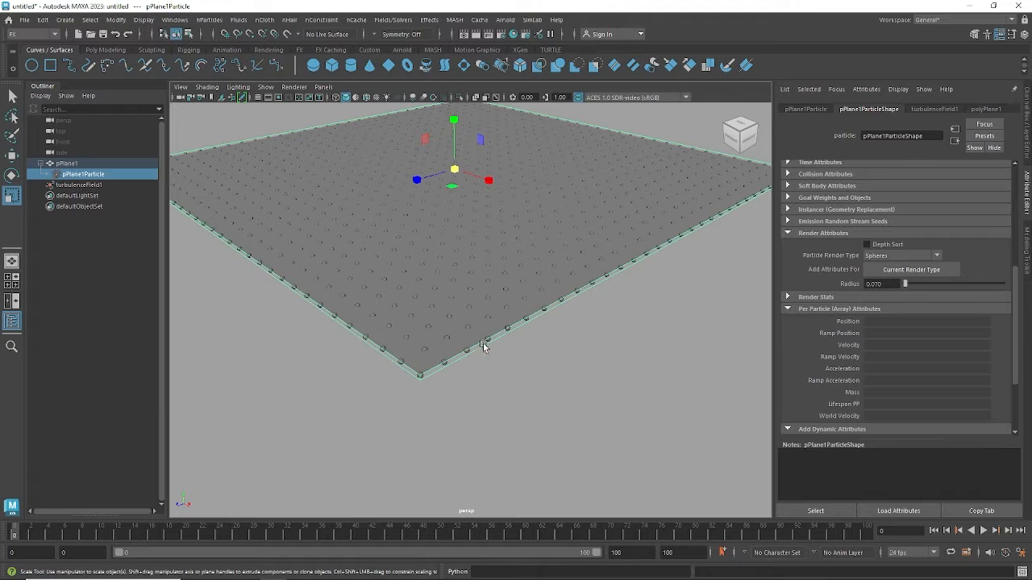
pyautogui.scroll(-1, 475, 315)
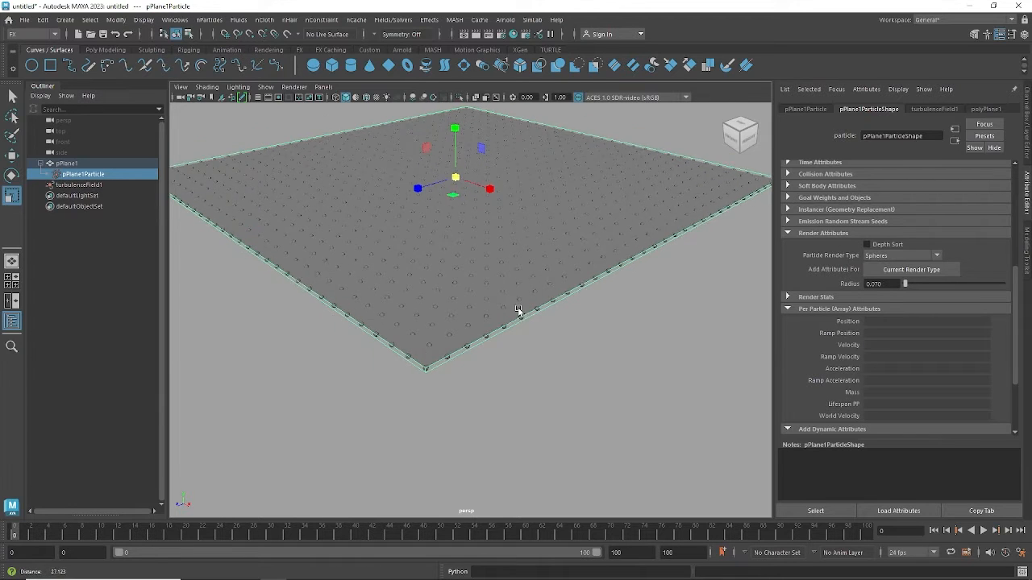
pyautogui.scroll(3, 523, 318)
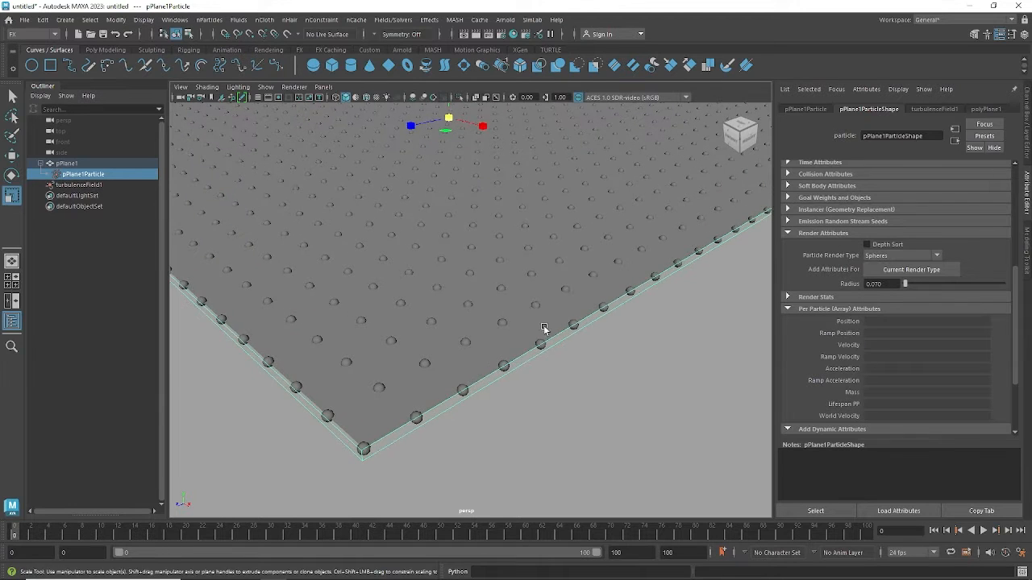
pyautogui.scroll(4, 534, 307)
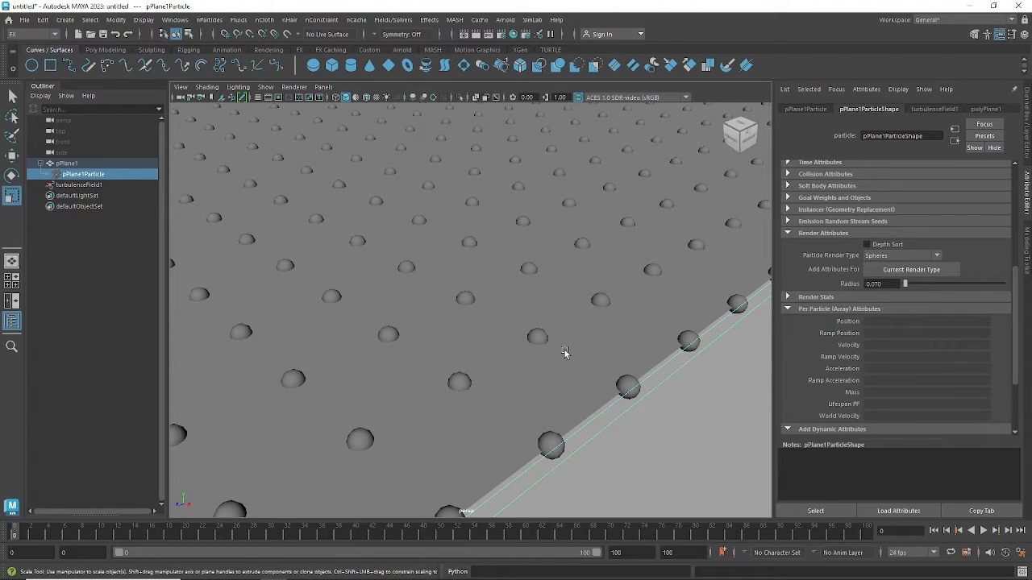
pyautogui.keyDown('alt'); pyautogui.moveTo(639, 382); pyautogui.dragTo(516, 362, button='right'); pyautogui.keyUp('alt')
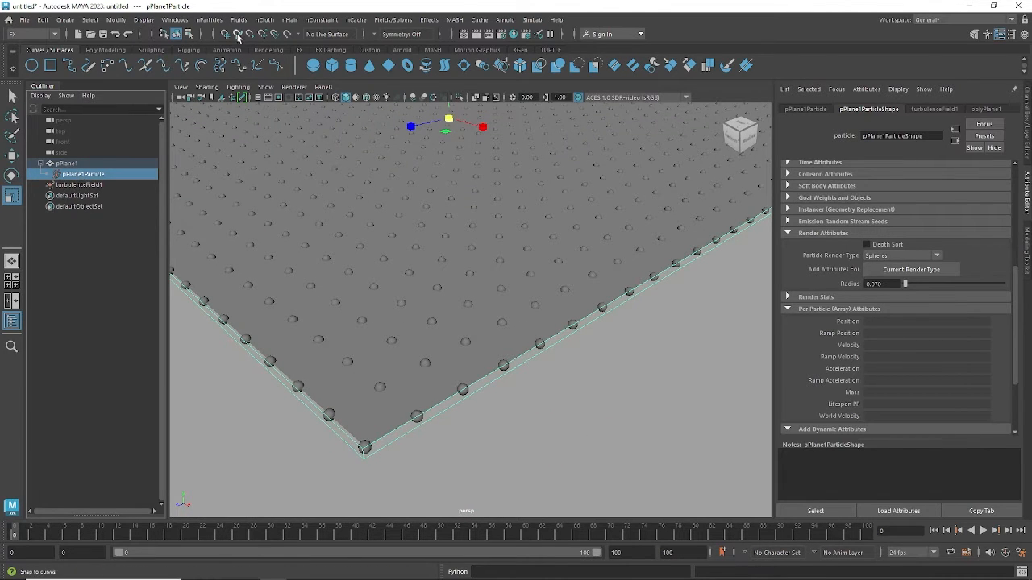
# Open the options of the legacy Create Springs command for pPlane1Particle and reset them to their defaults
pyautogui.click(211, 20)
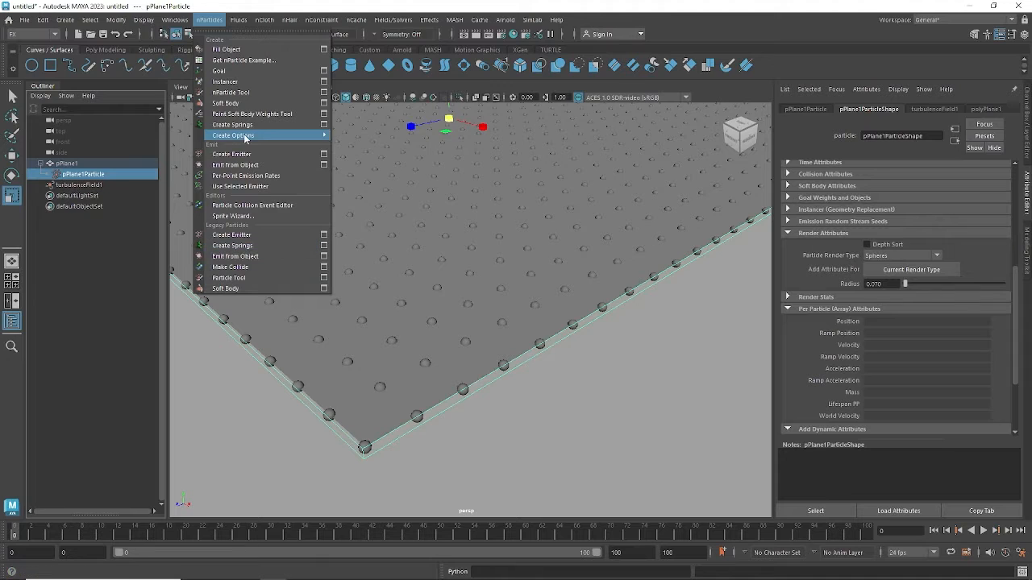
pyautogui.moveTo(240, 135)
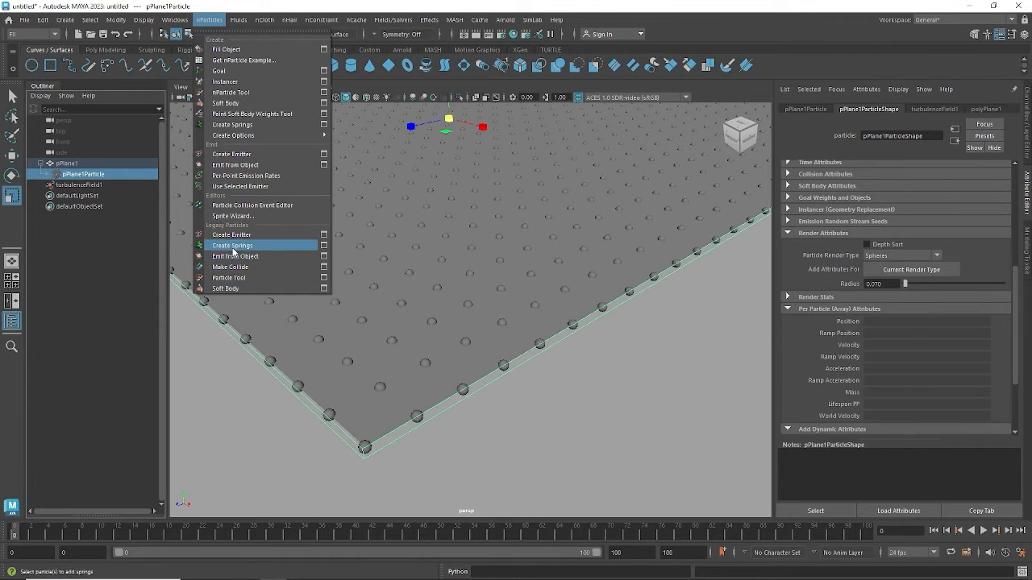
pyautogui.click(323, 245)
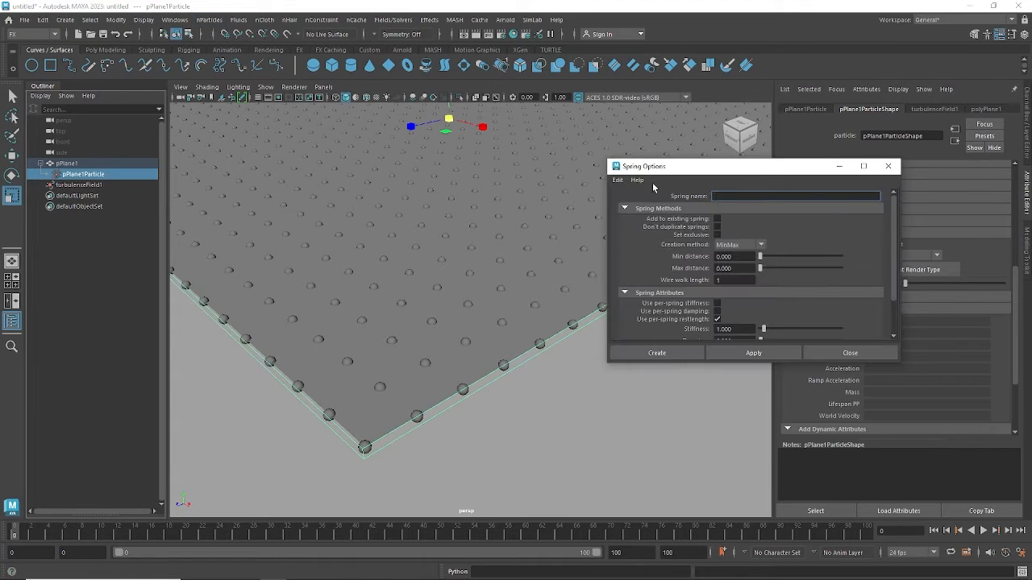
pyautogui.click(618, 180)
pyautogui.click(645, 203)
# Create springs on pPlane1Particle using the Wireframe creation method with a wire walk length of 1
pyautogui.click(733, 245)
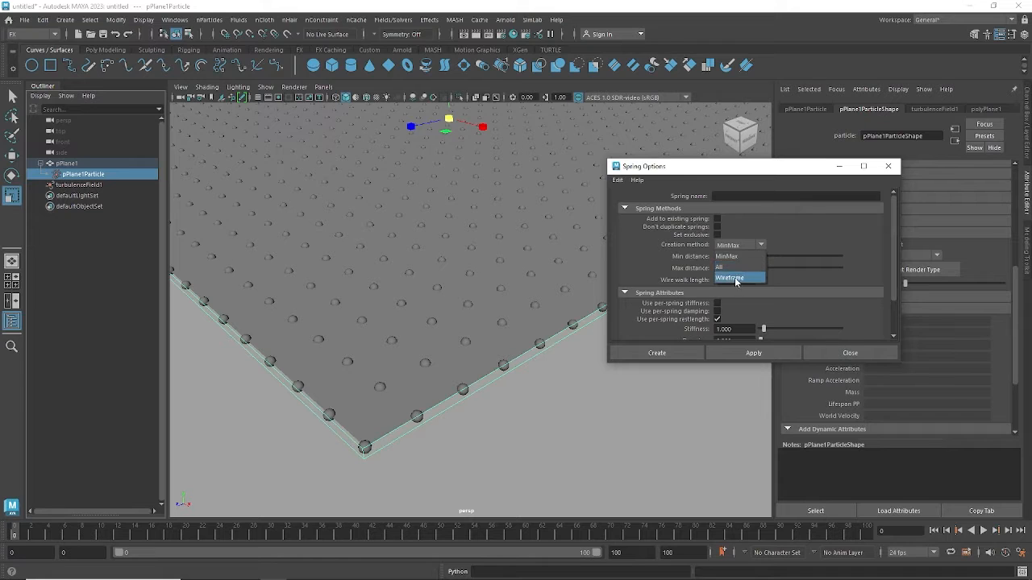
pyautogui.click(726, 256)
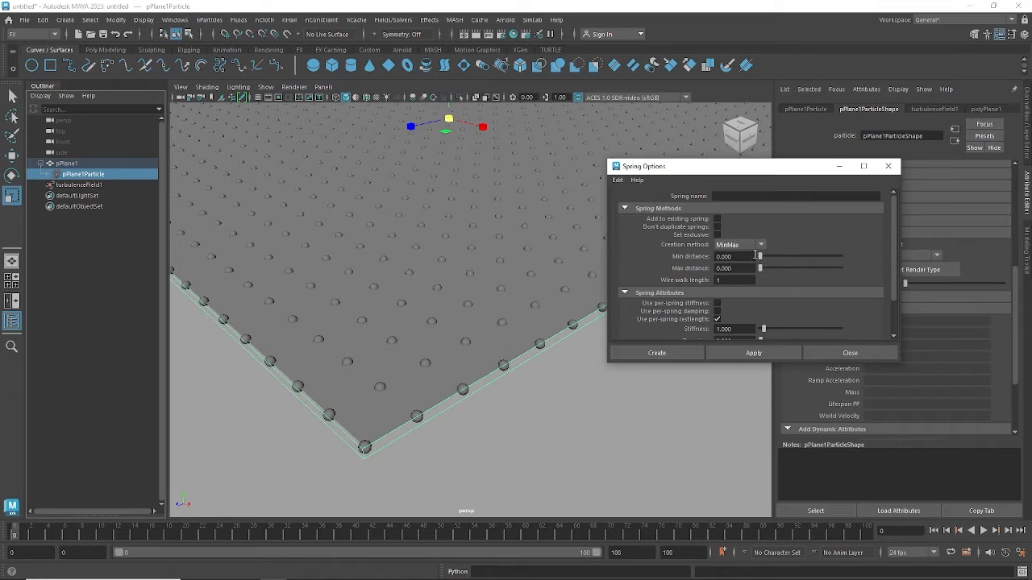
pyautogui.click(736, 246)
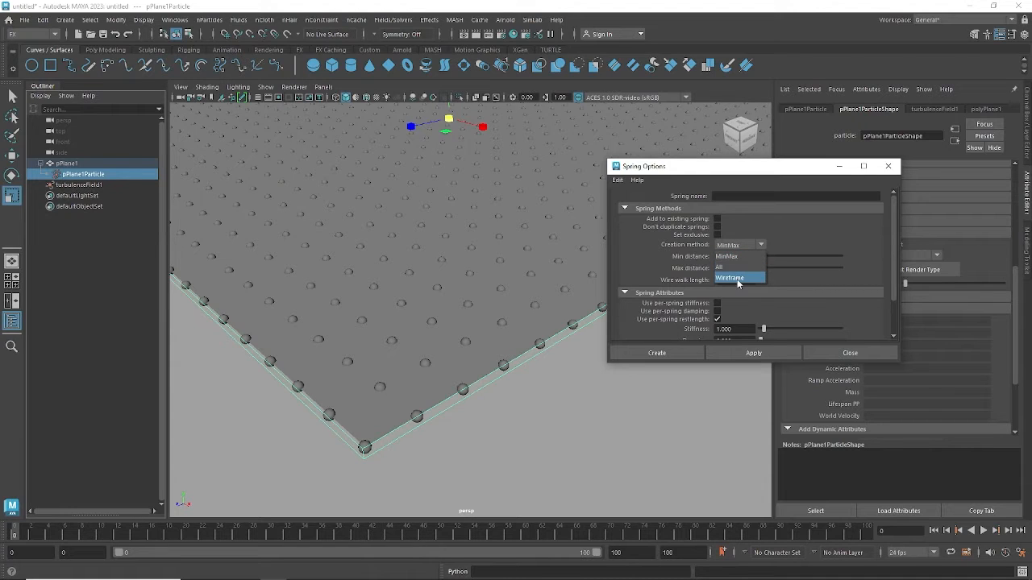
pyautogui.click(738, 278)
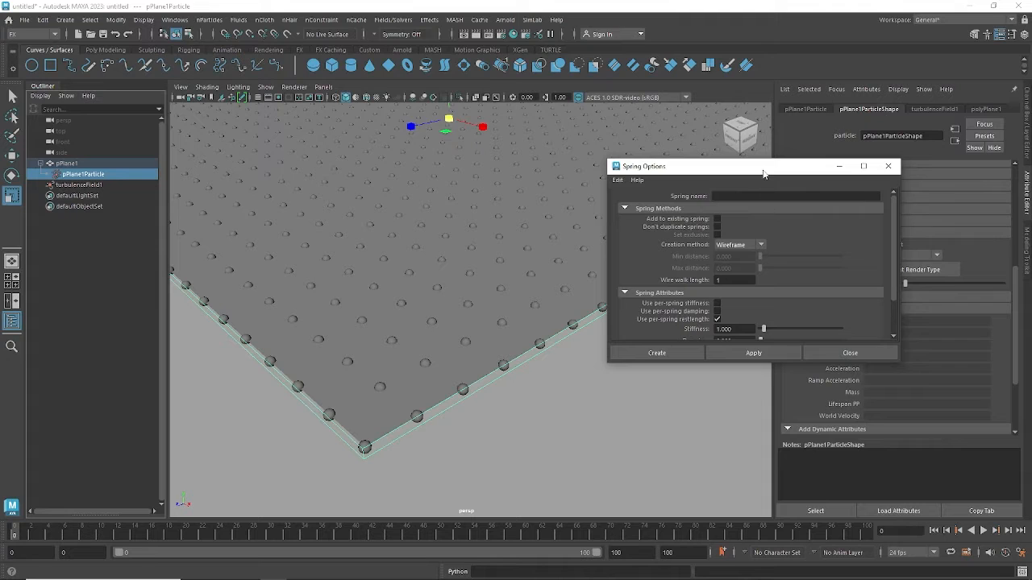
pyautogui.moveTo(763, 174); pyautogui.dragTo(795, 174)
pyautogui.doubleClick(754, 281)
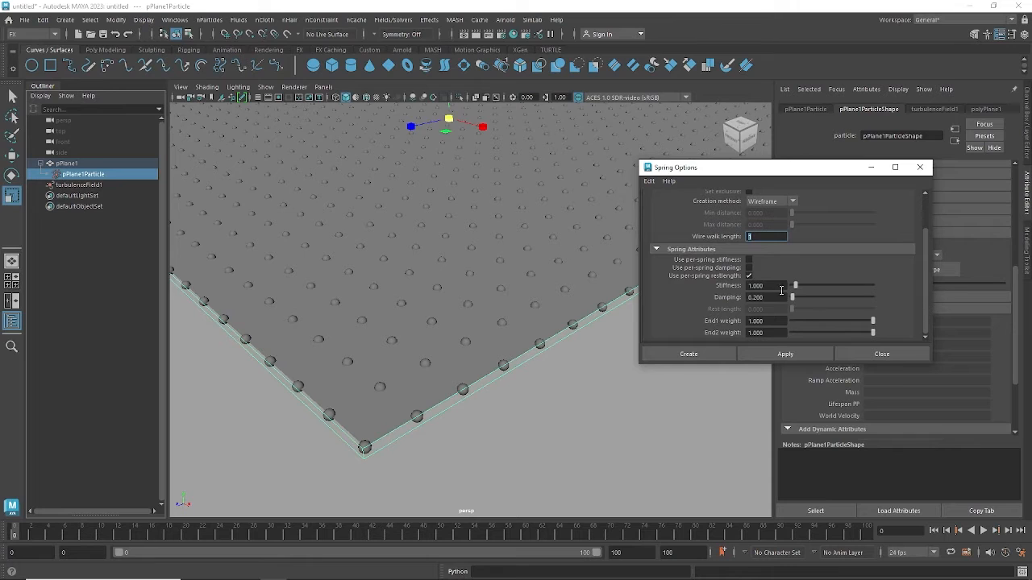
pyautogui.press('Tab')
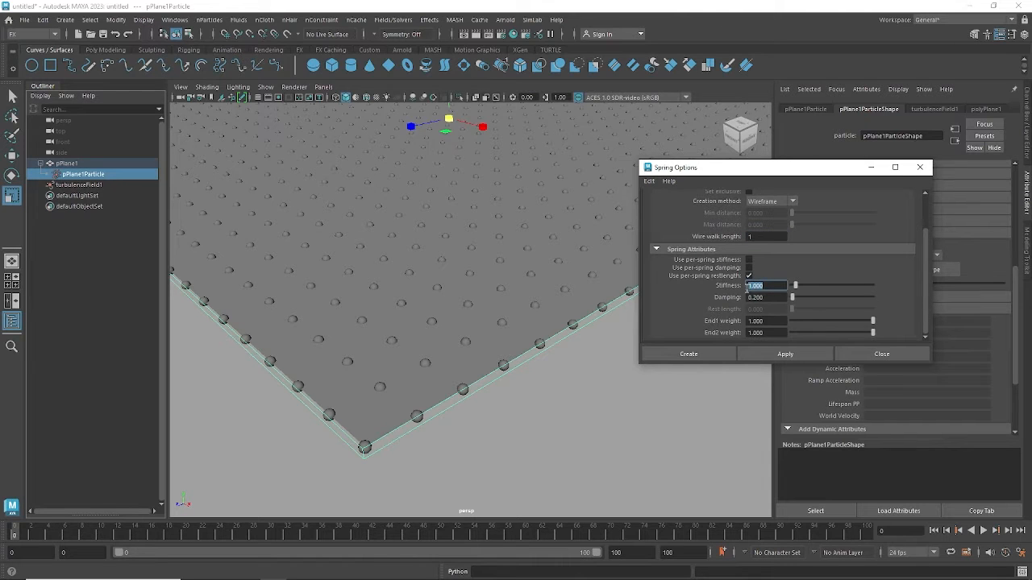
pyautogui.click(751, 237)
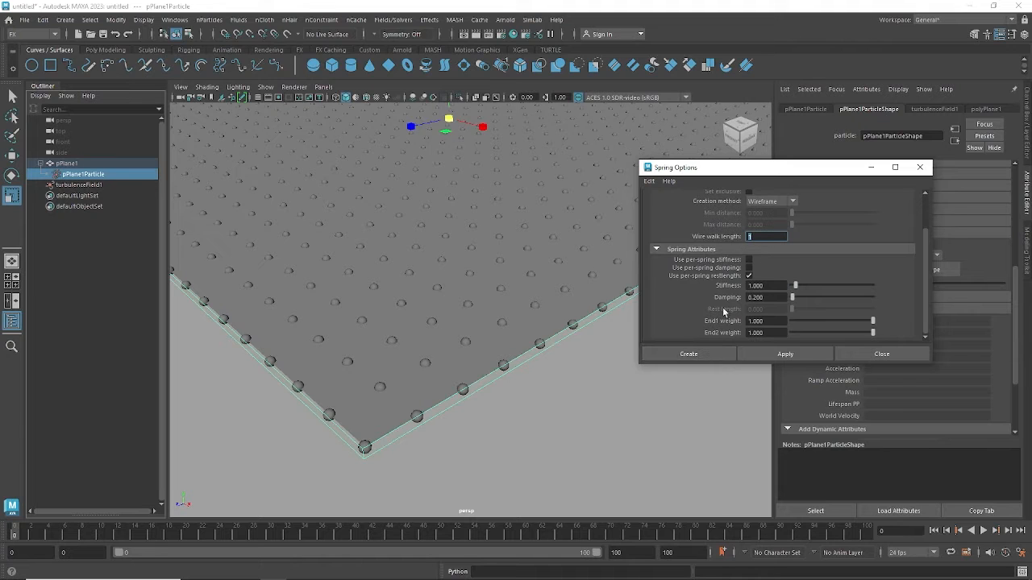
pyautogui.click(689, 355)
# Examine the springs linking the particles, then play the simulation with default stiffness and inspect the deformed mesh up close
pyautogui.keyDown('alt'); pyautogui.moveTo(548, 403); pyautogui.dragTo(583, 337); pyautogui.keyUp('alt')
pyautogui.keyDown('alt'); pyautogui.moveTo(562, 317); pyautogui.dragTo(554, 357, button='right'); pyautogui.keyUp('alt')
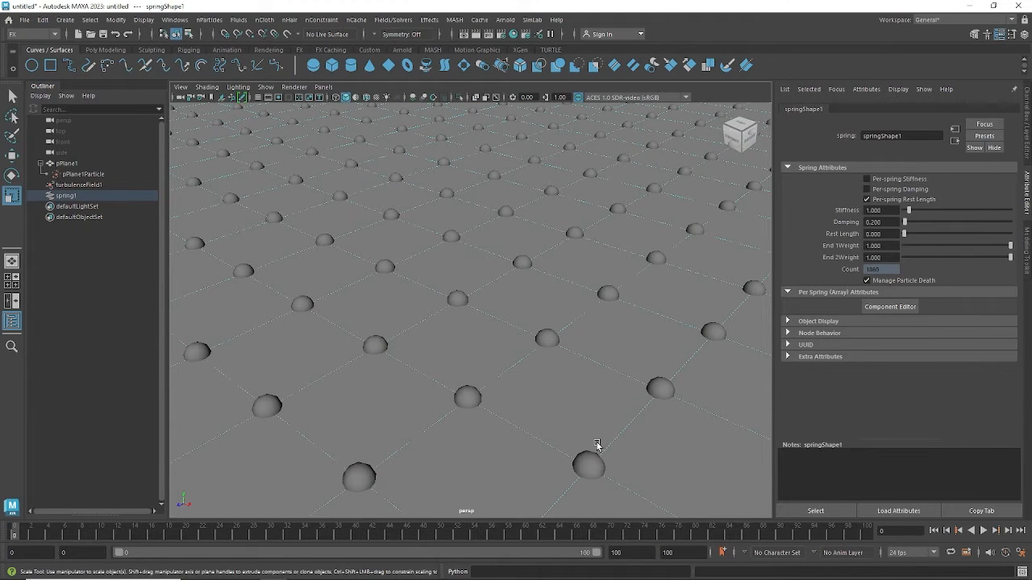
pyautogui.scroll(-5, 597, 441)
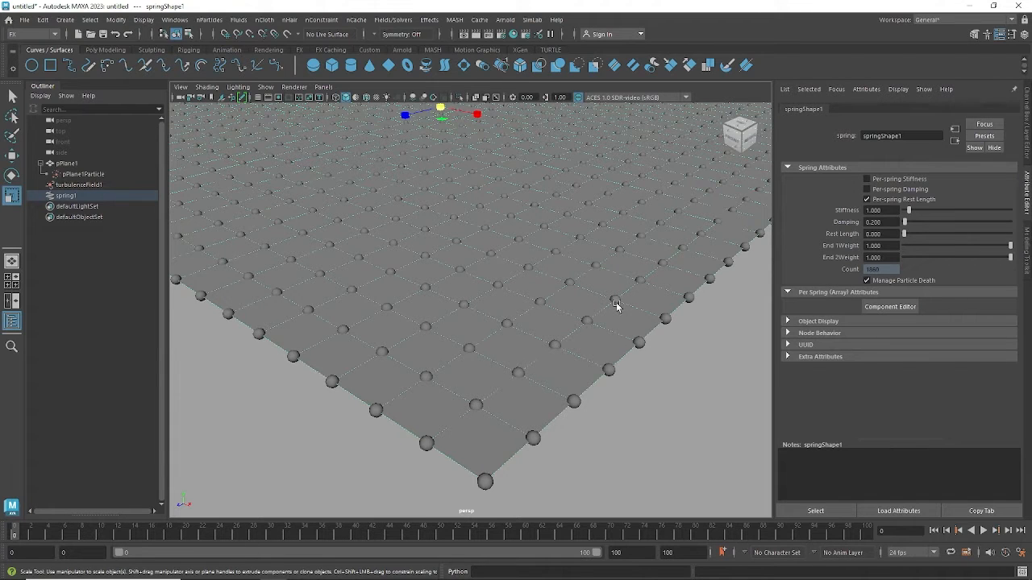
pyautogui.scroll(-5, 494, 375)
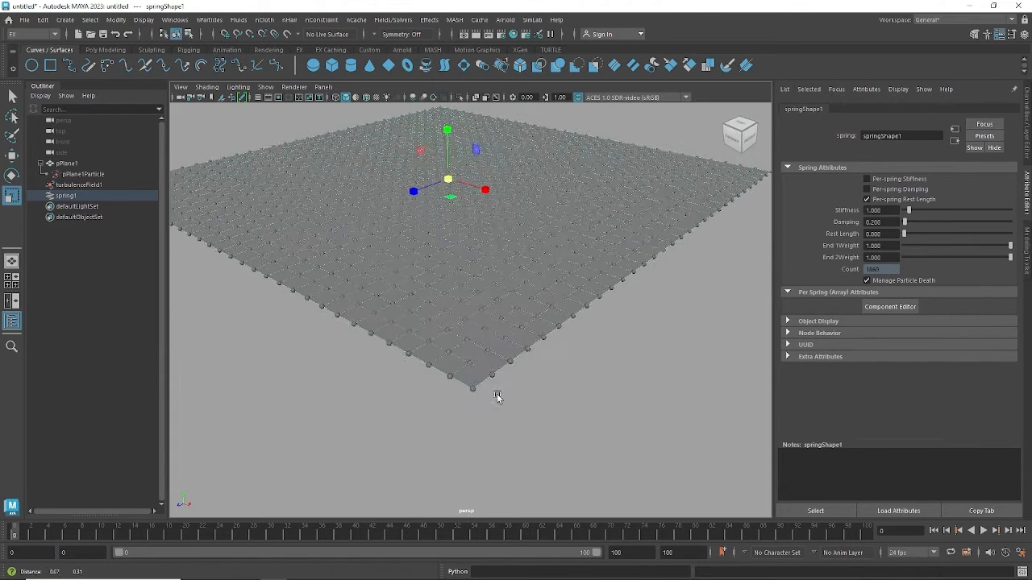
pyautogui.click(983, 530)
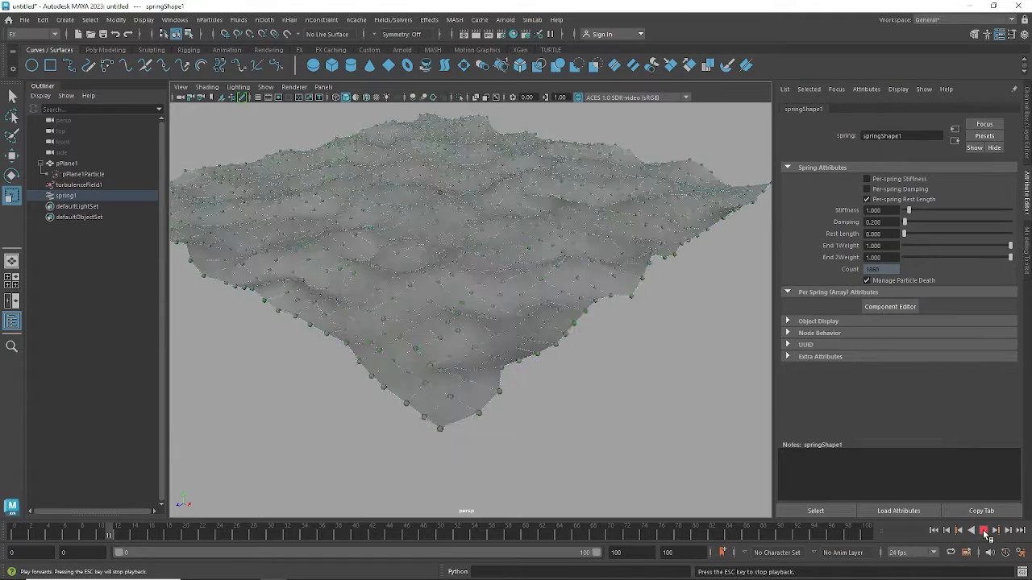
pyautogui.scroll(3, 653, 362)
pyautogui.scroll(2, 654, 362)
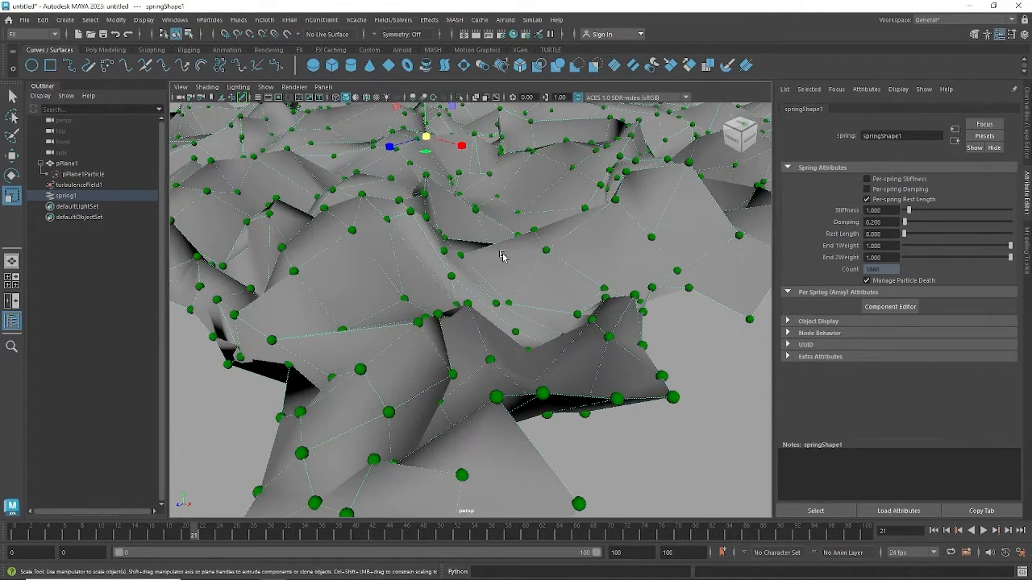
# Set the stiffness of springShape1 to 50 and rewind the simulation to its first frame
pyautogui.click(884, 211)
pyautogui.write('50')
pyautogui.press('Return')
pyautogui.click(934, 531)
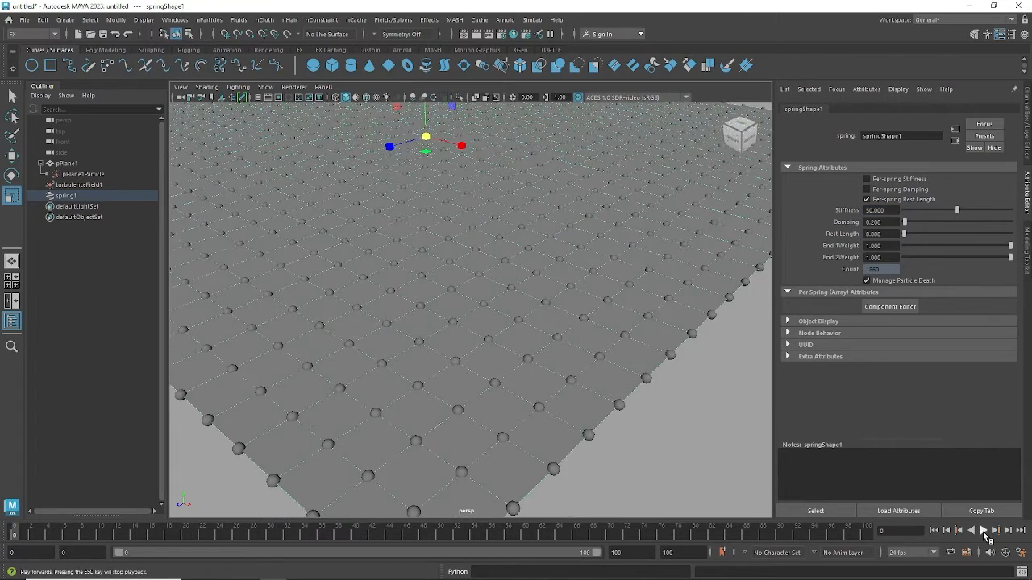
# Play the simulation with the stiffer springs, stop it, and examine the deformed mesh from several angles
pyautogui.click(983, 531)
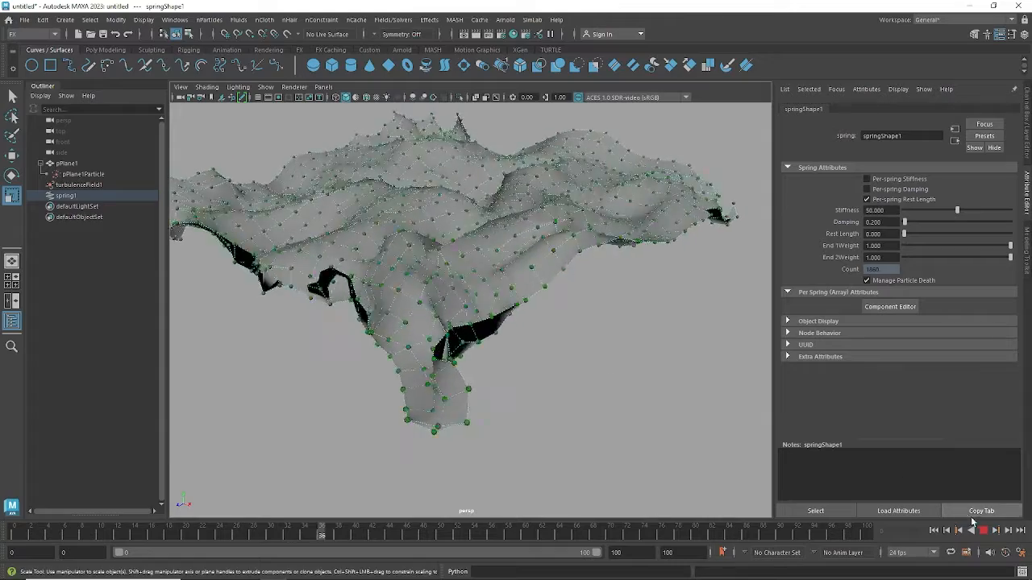
pyautogui.click(984, 531)
pyautogui.keyDown('alt'); pyautogui.moveTo(594, 320); pyautogui.dragTo(590, 357); pyautogui.keyUp('alt')
pyautogui.scroll(3, 533, 334)
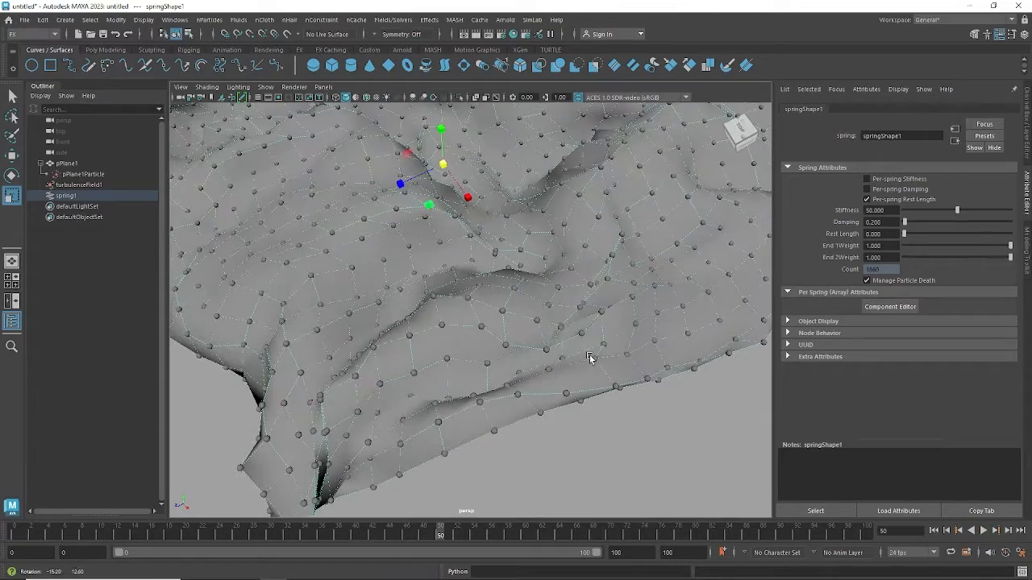
pyautogui.scroll(-3, 557, 325)
pyautogui.keyDown('alt'); pyautogui.moveTo(557, 325); pyautogui.dragTo(550, 303); pyautogui.keyUp('alt')
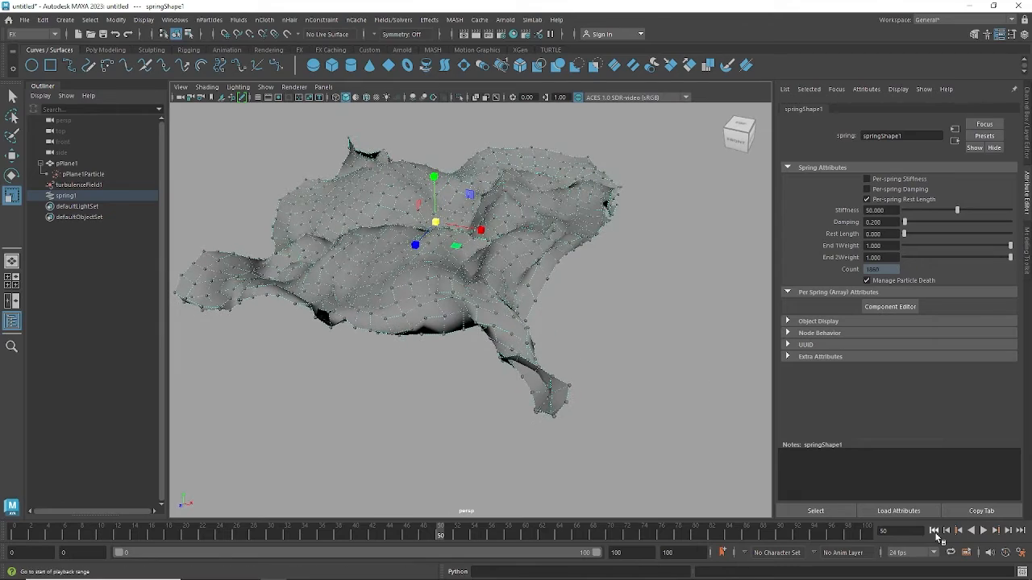
# Rewind and replay the spring simulation several times, stopping to check how the springs hold the surface together
pyautogui.click(933, 530)
pyautogui.click(983, 531)
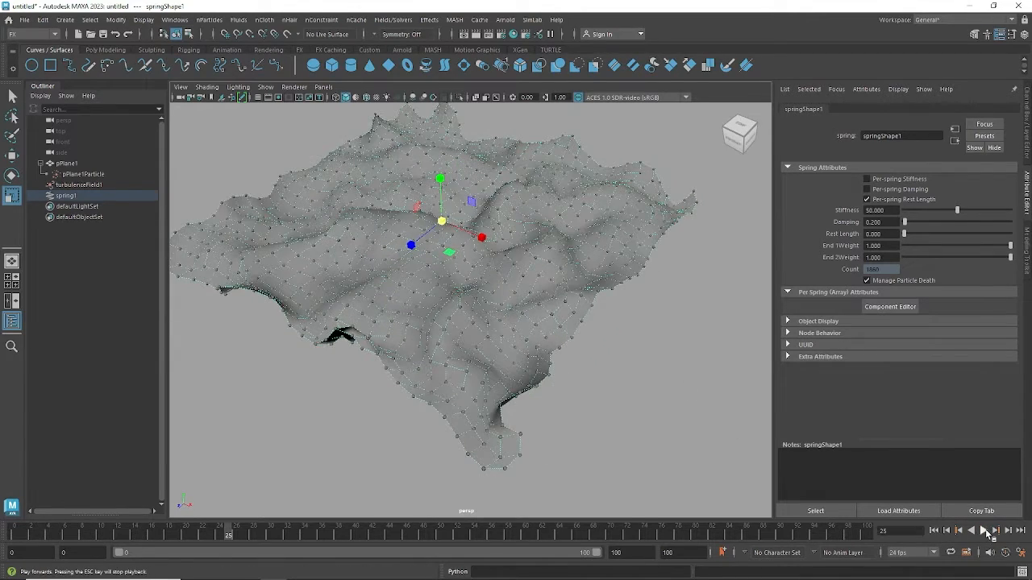
pyautogui.click(983, 531)
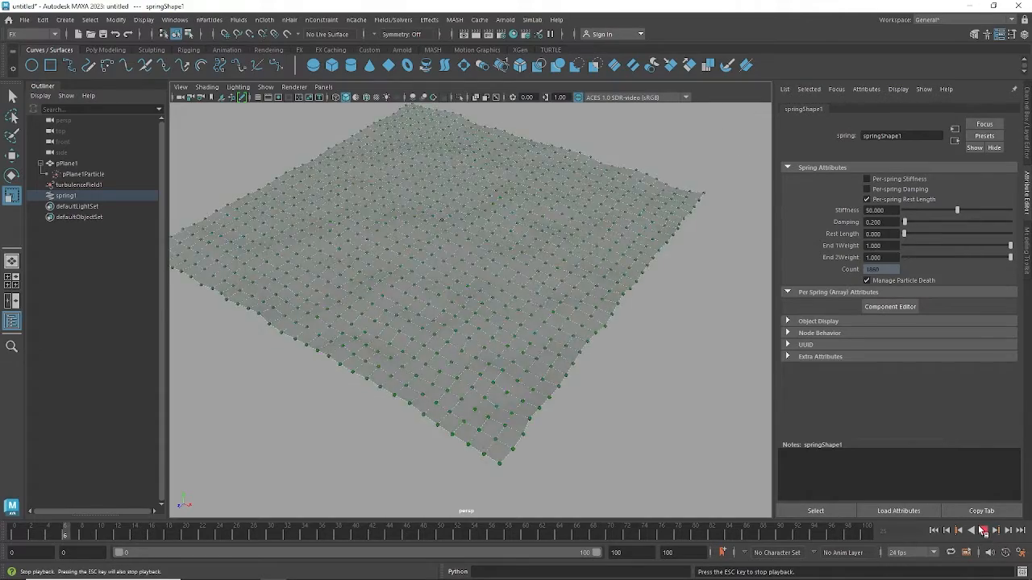
pyautogui.click(984, 532)
pyautogui.scroll(2, 587, 307)
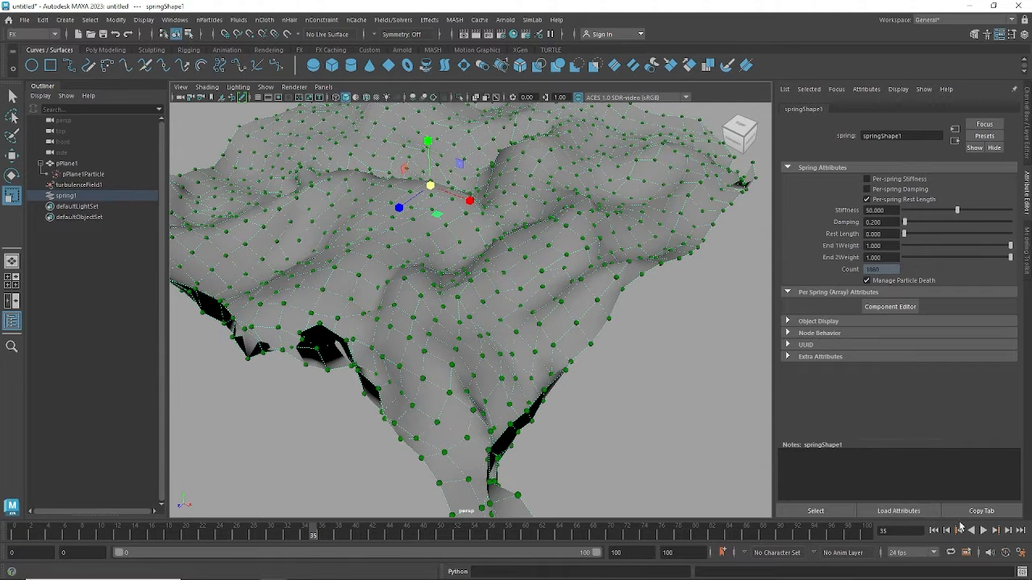
pyautogui.click(983, 531)
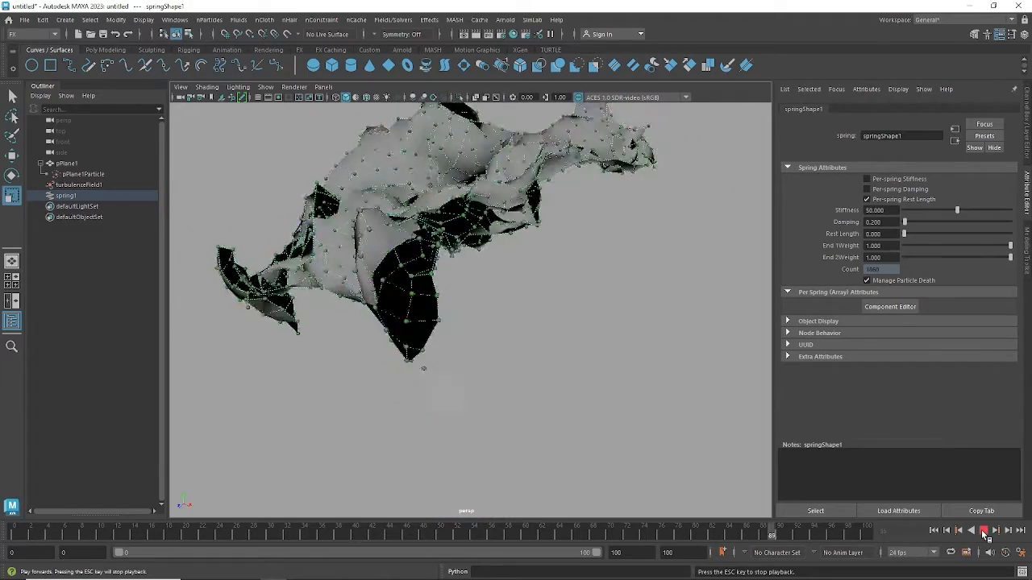
pyautogui.click(983, 531)
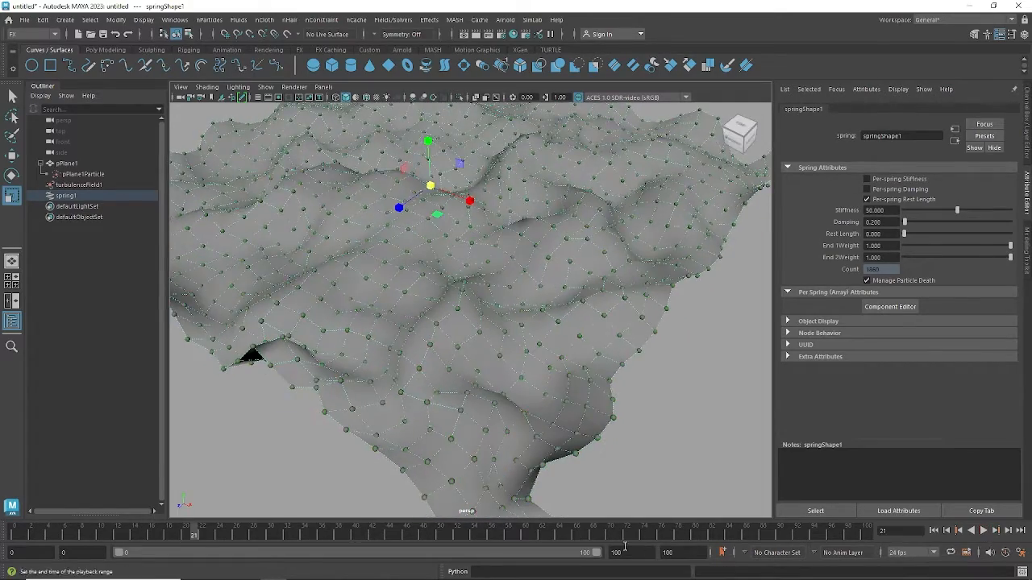
# Set the playback end time to 300, then play the spring simulation, stop it, and examine the crumpled mesh
pyautogui.click(627, 553)
pyautogui.press('Return')
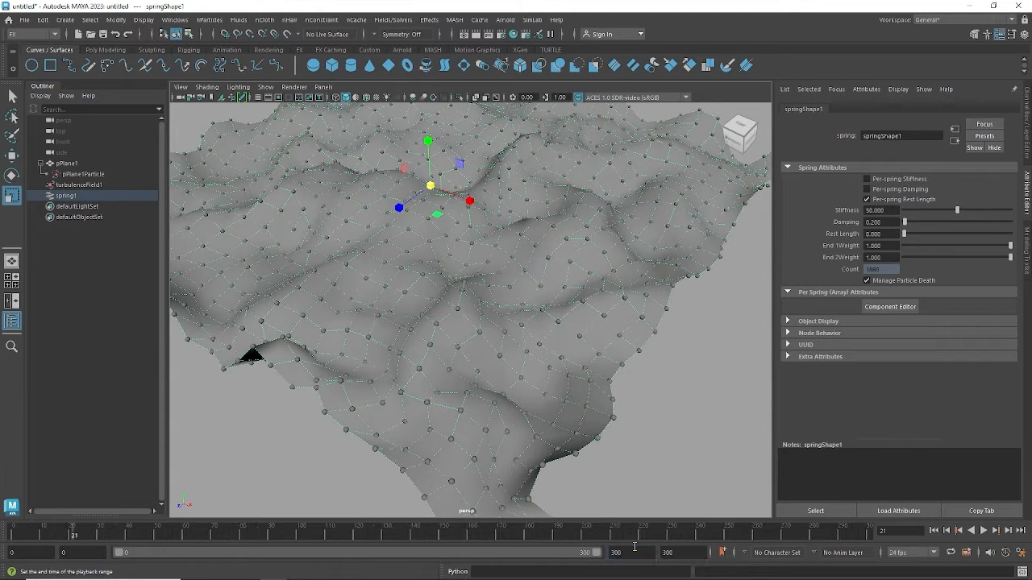
pyautogui.click(982, 530)
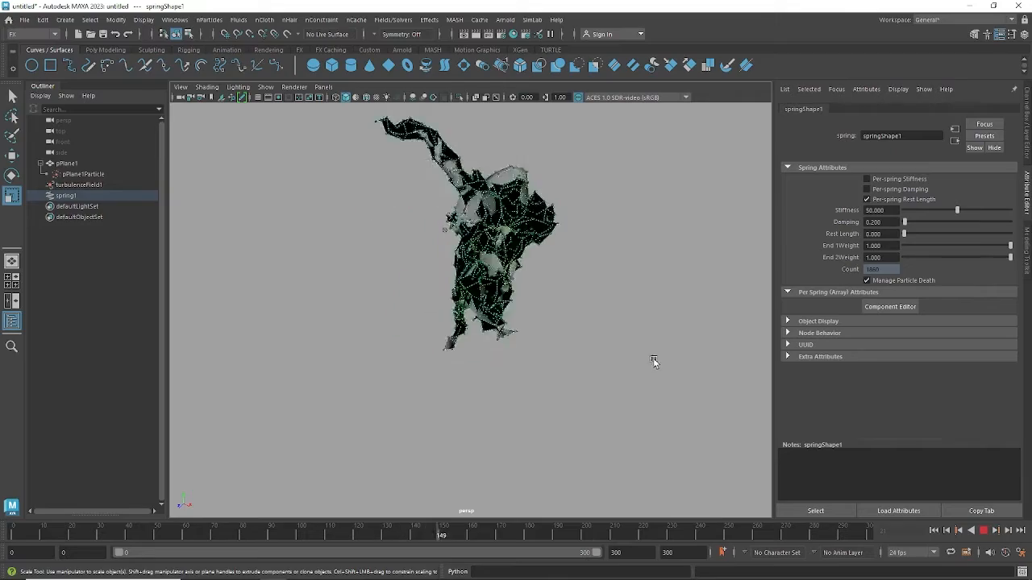
pyautogui.keyDown('alt'); pyautogui.moveTo(652, 357); pyautogui.dragTo(545, 326); pyautogui.keyUp('alt')
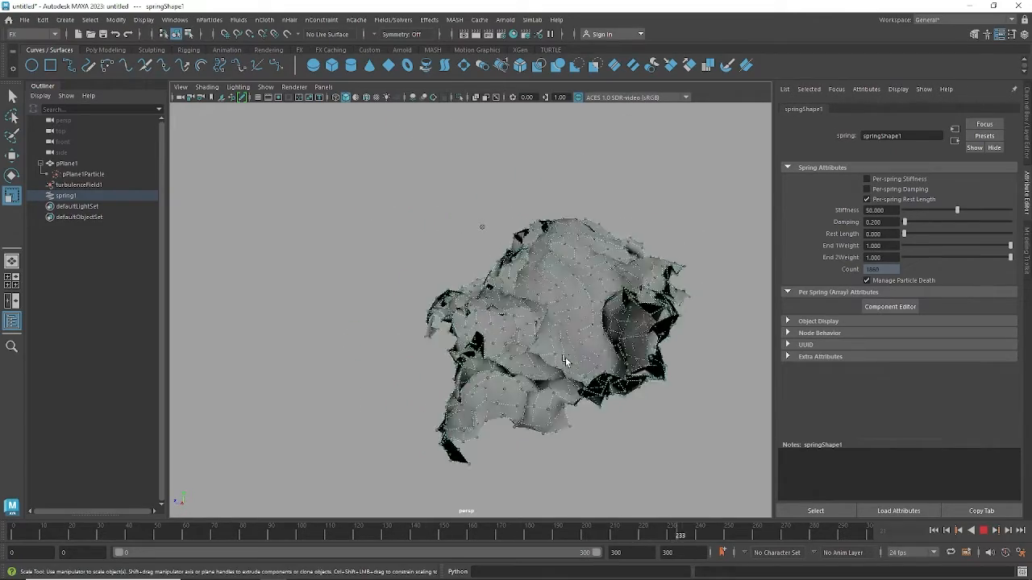
pyautogui.click(984, 535)
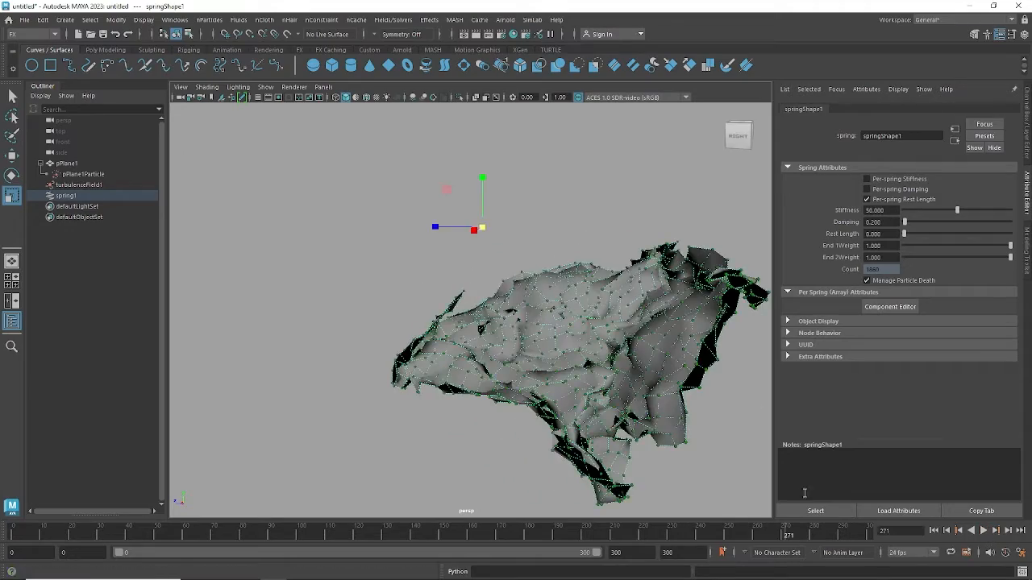
pyautogui.keyDown('alt'); pyautogui.moveTo(592, 391); pyautogui.dragTo(694, 379); pyautogui.keyUp('alt')
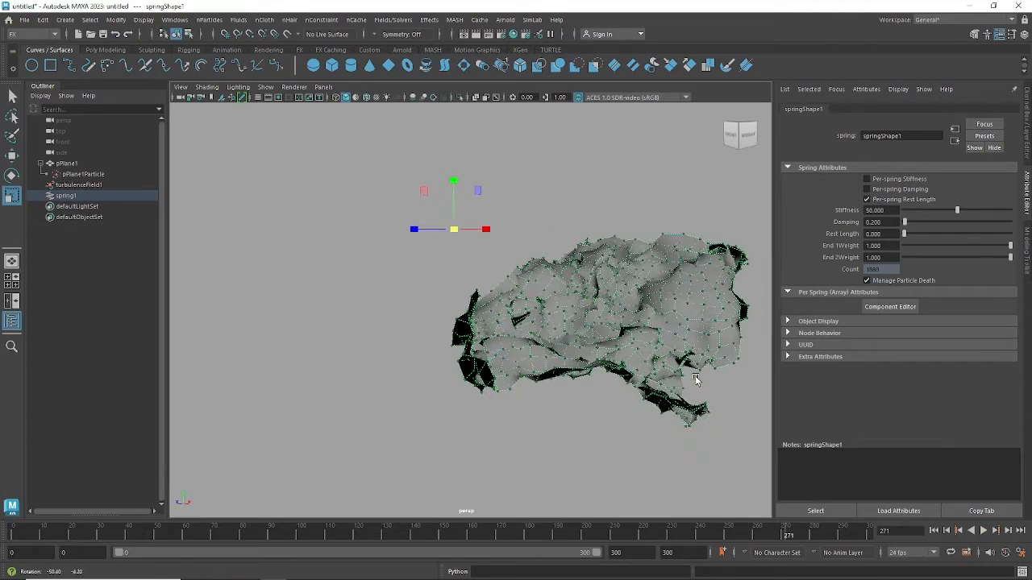
# Rewind the simulation to its first frame and view the undeformed plane with its springs from near and far
pyautogui.click(933, 530)
pyautogui.keyDown('alt'); pyautogui.moveTo(529, 326); pyautogui.dragTo(547, 370); pyautogui.keyUp('alt')
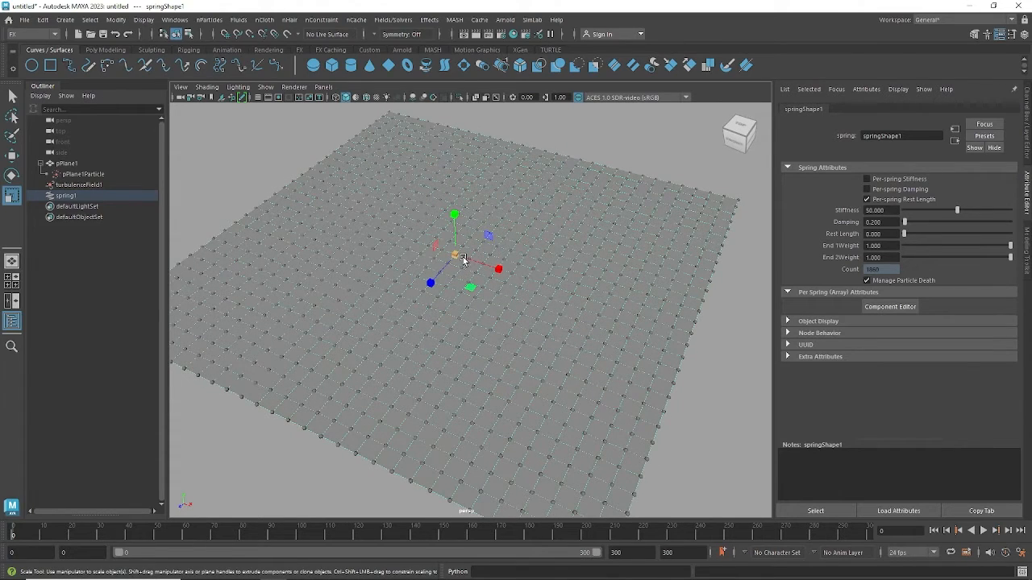
pyautogui.scroll(-4, 511, 233)
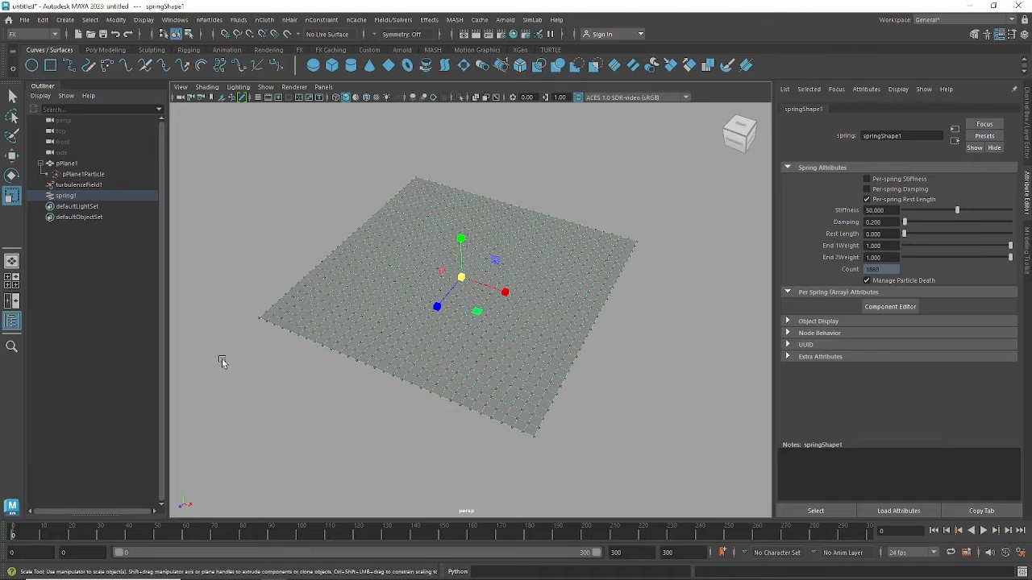
pyautogui.scroll(4, 572, 382)
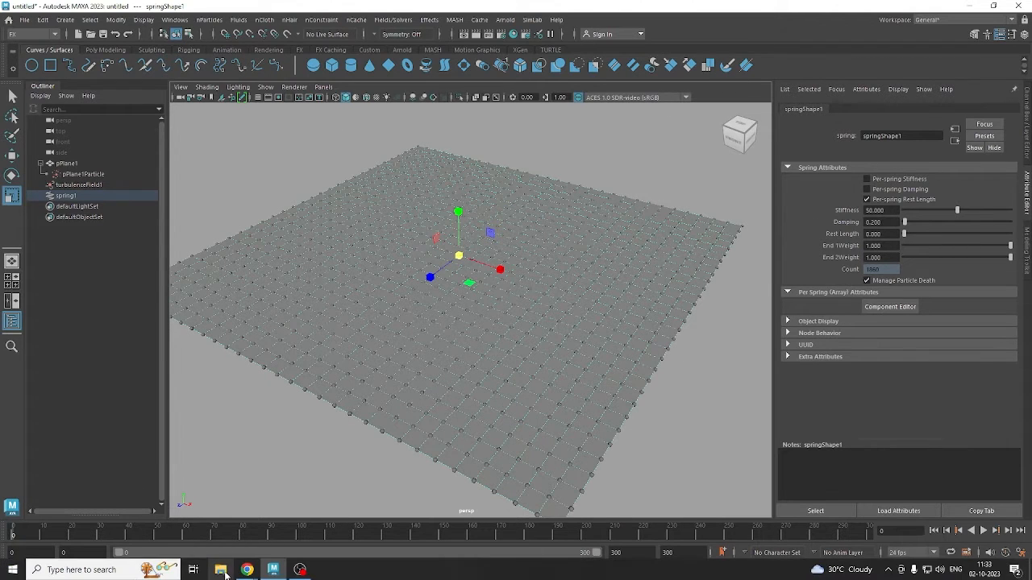
# Switch to the Google Meet window in Chrome, admit the waiting participant, and return to Maya
pyautogui.moveTo(247, 570)
pyautogui.click(214, 545)
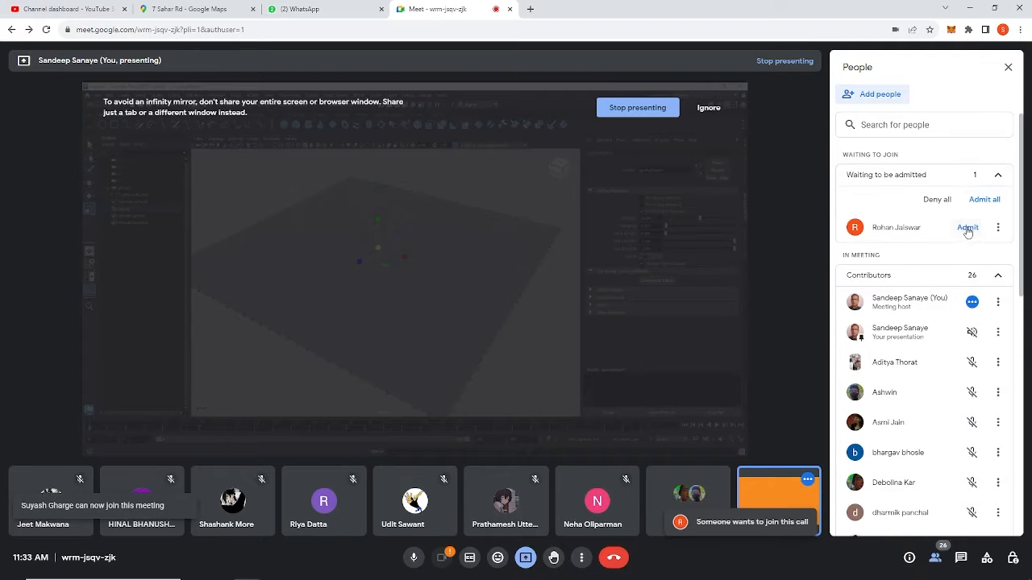
pyautogui.click(968, 228)
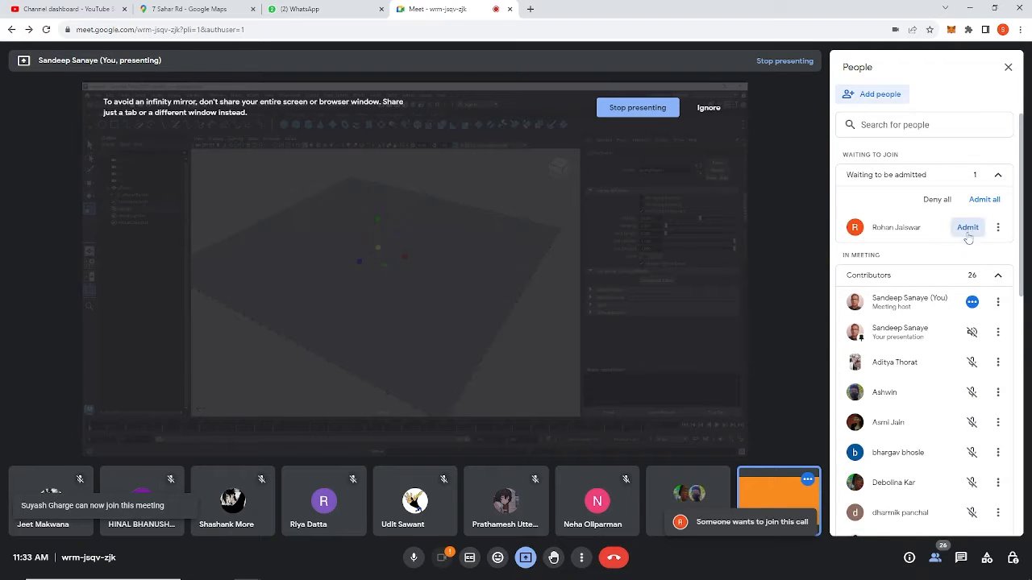
pyautogui.click(971, 9)
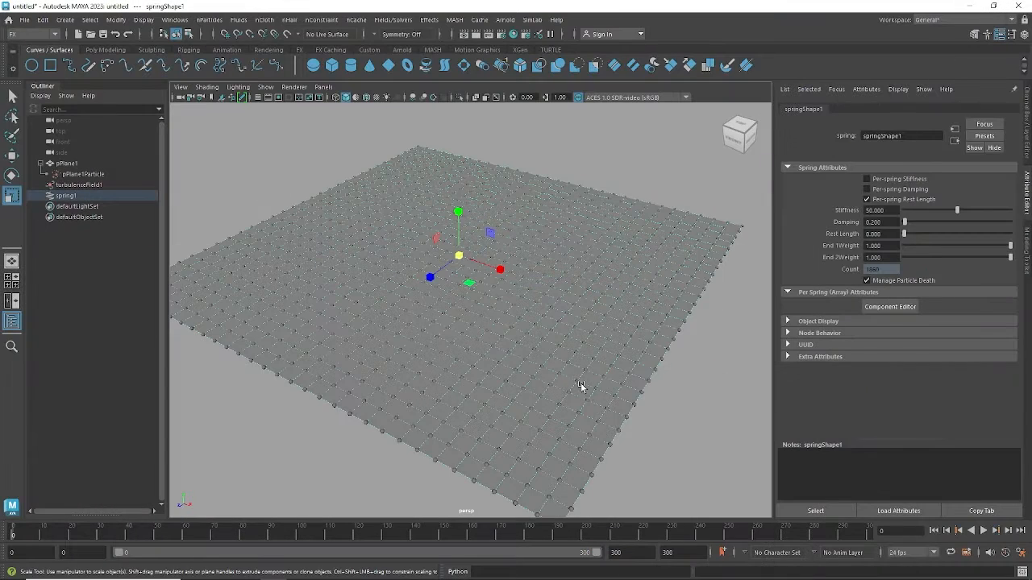
# Replay the spring simulation, stop it, and examine the rippled surface and its particles from several angles
pyautogui.keyDown('alt'); pyautogui.moveTo(608, 394); pyautogui.dragTo(598, 381); pyautogui.keyUp('alt')
pyautogui.scroll(2, 598, 381)
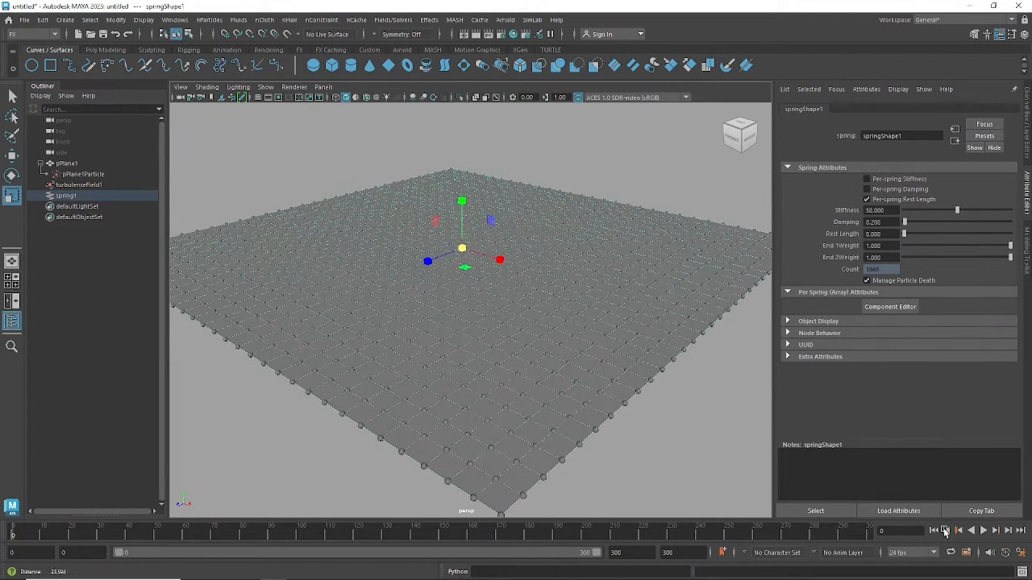
pyautogui.click(983, 531)
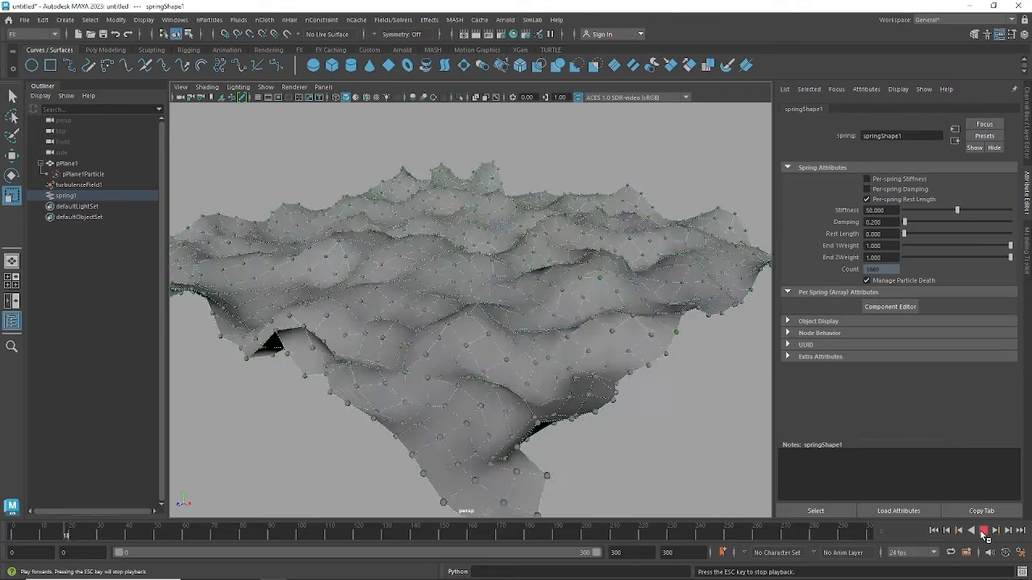
pyautogui.keyDown('alt'); pyautogui.moveTo(622, 368); pyautogui.dragTo(633, 372); pyautogui.keyUp('alt')
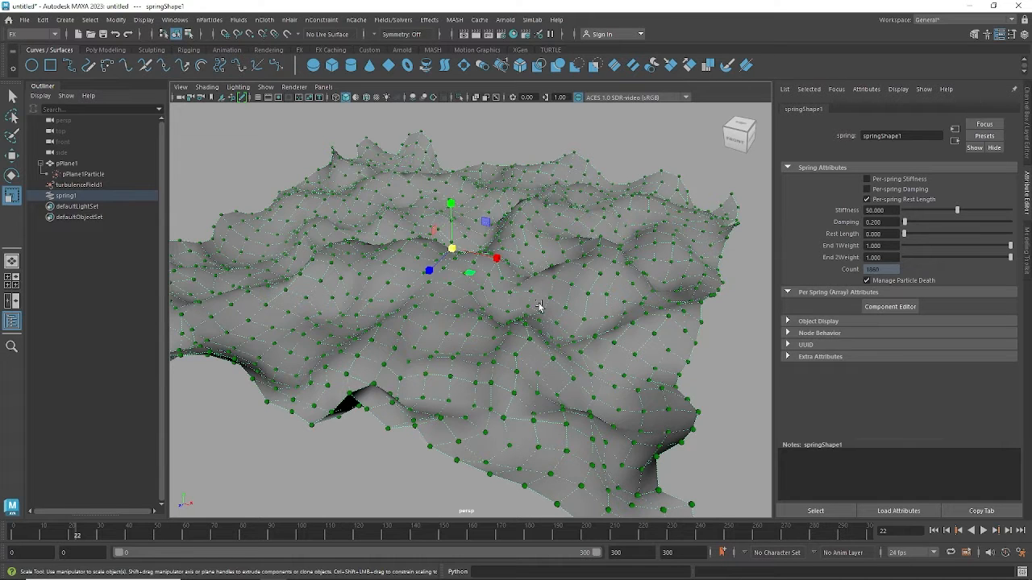
pyautogui.scroll(-3, 554, 327)
pyautogui.keyDown('alt'); pyautogui.moveTo(527, 313); pyautogui.dragTo(492, 293); pyautogui.keyUp('alt')
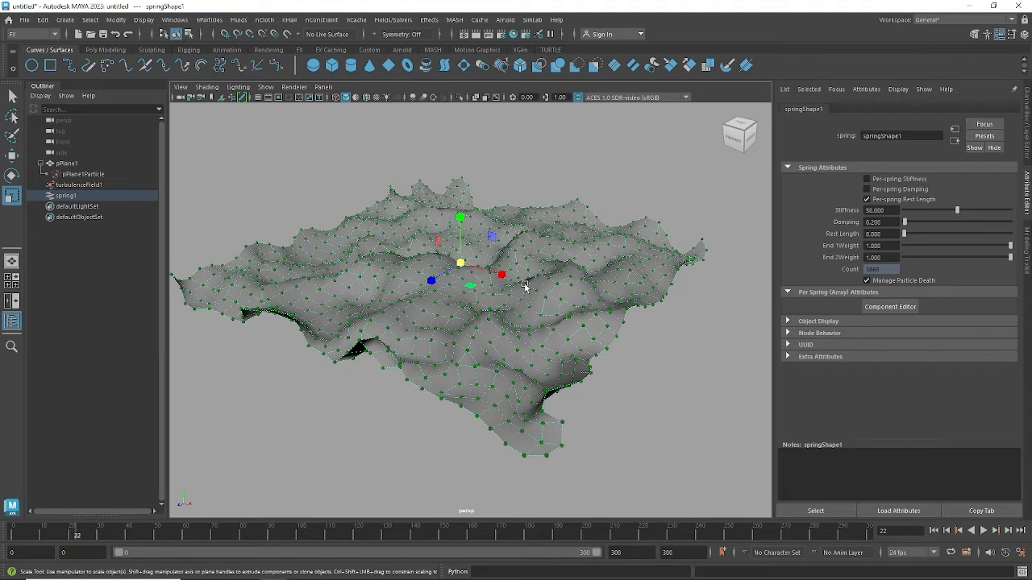
pyautogui.keyDown('alt'); pyautogui.moveTo(498, 272); pyautogui.dragTo(510, 269); pyautogui.keyUp('alt')
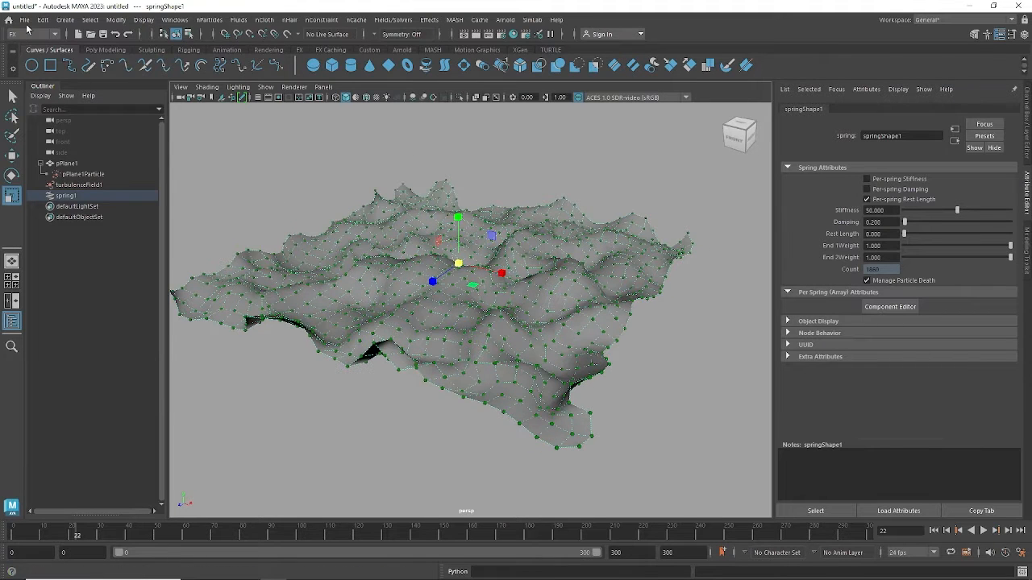
# Start a new scene without saving the current one and show the grid in the perspective view
pyautogui.click(25, 21)
pyautogui.click(43, 42)
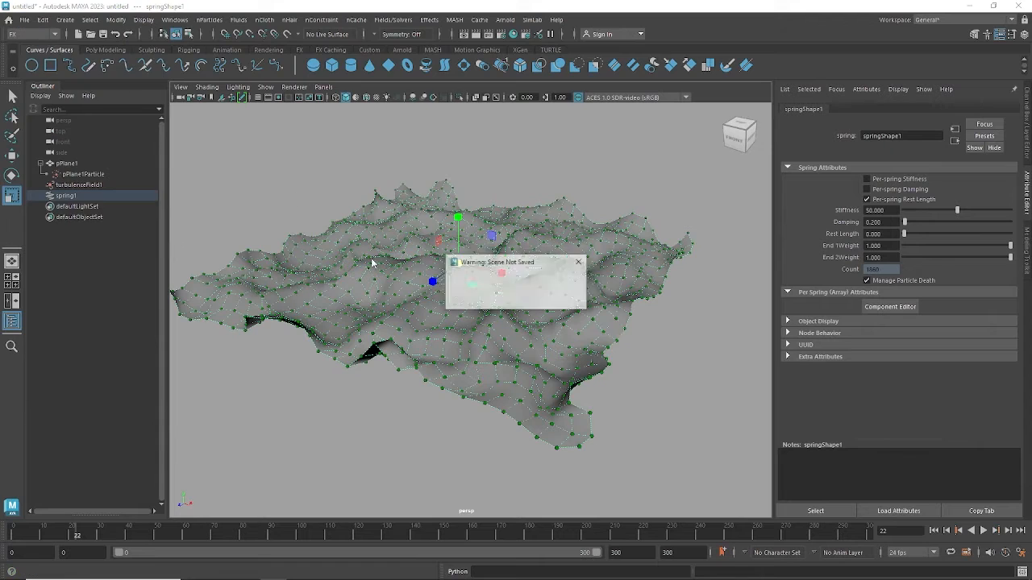
pyautogui.click(531, 301)
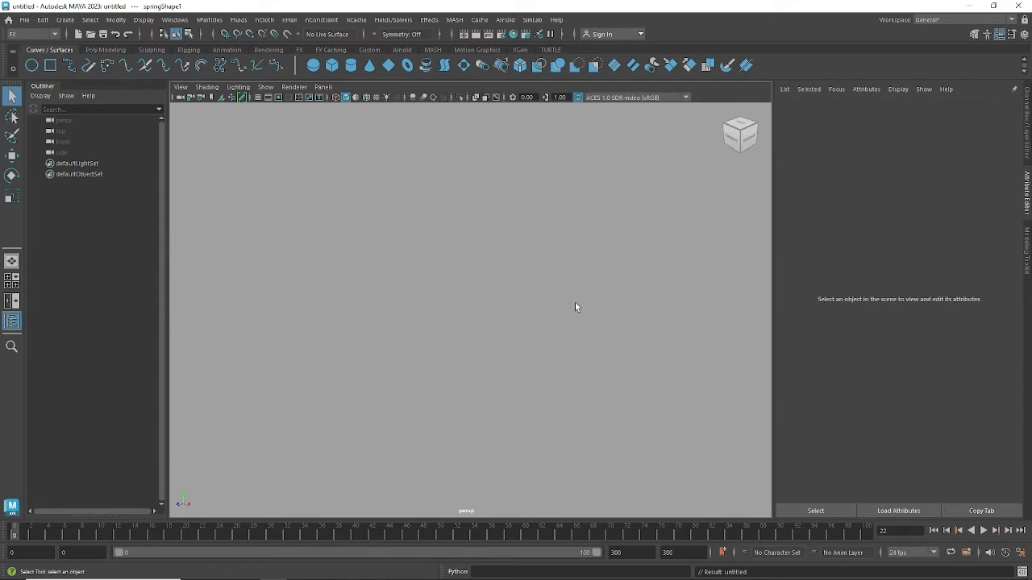
pyautogui.click(258, 97)
# Switch to the Google Meet window in Chrome, admit everyone in the waiting list, and return to Maya
pyautogui.moveTo(145, 577)
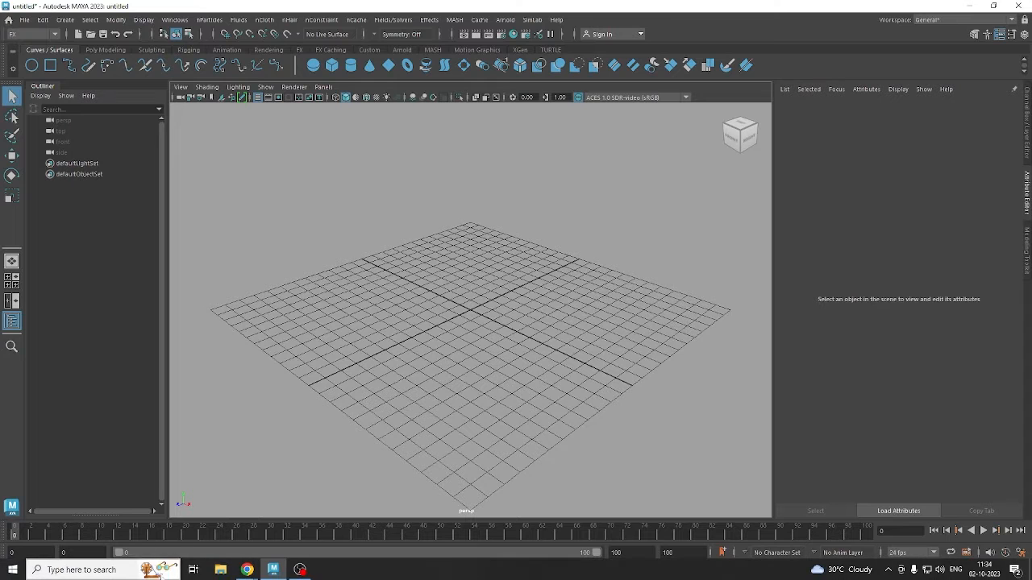
pyautogui.click(243, 574)
pyautogui.click(225, 536)
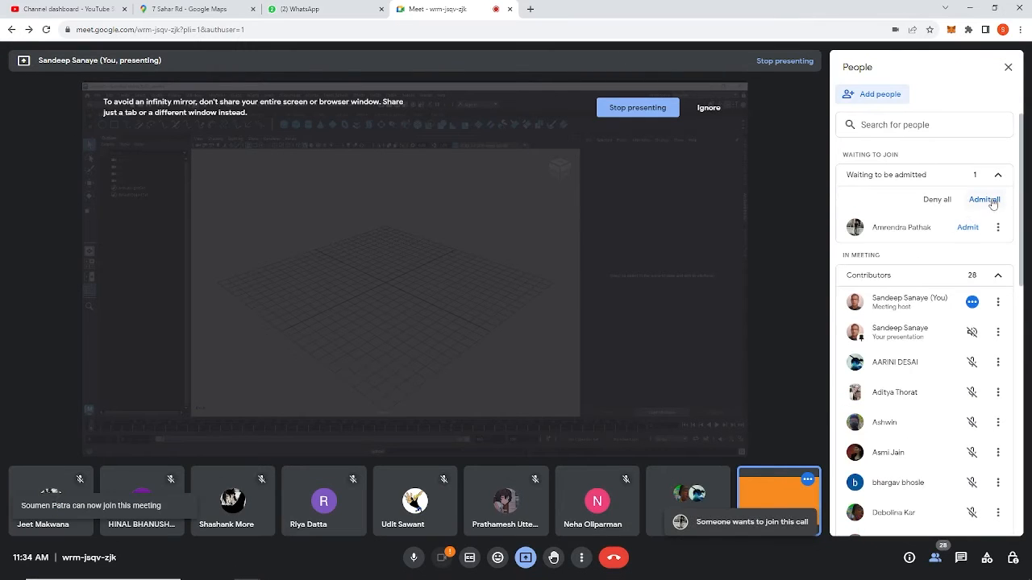
pyautogui.click(984, 200)
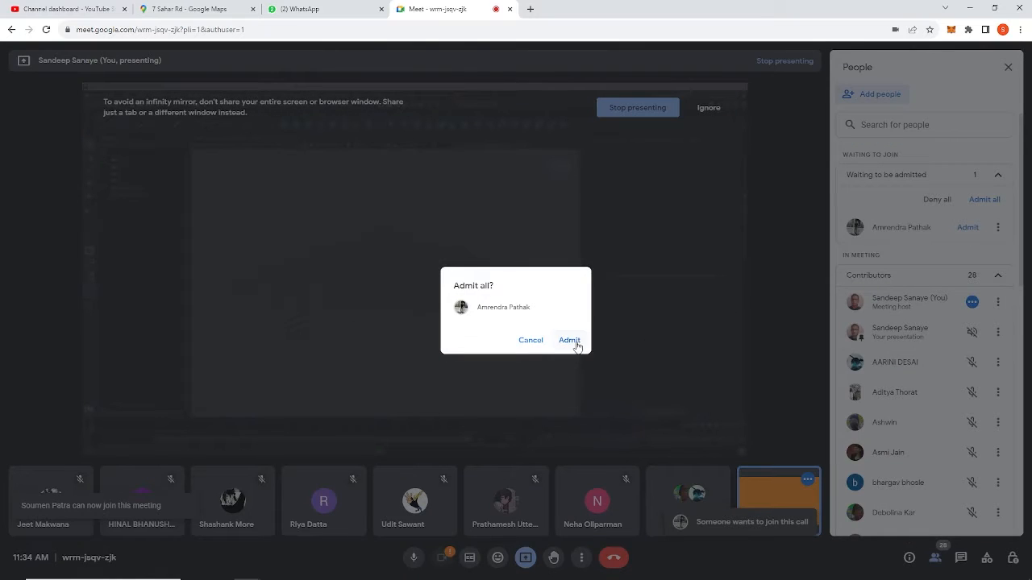
pyautogui.click(574, 342)
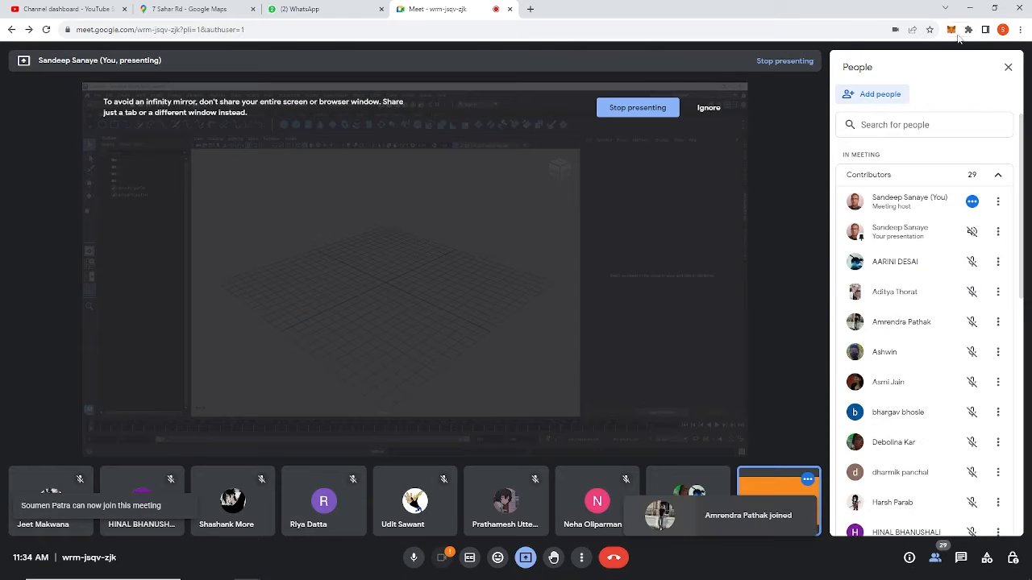
pyautogui.click(970, 8)
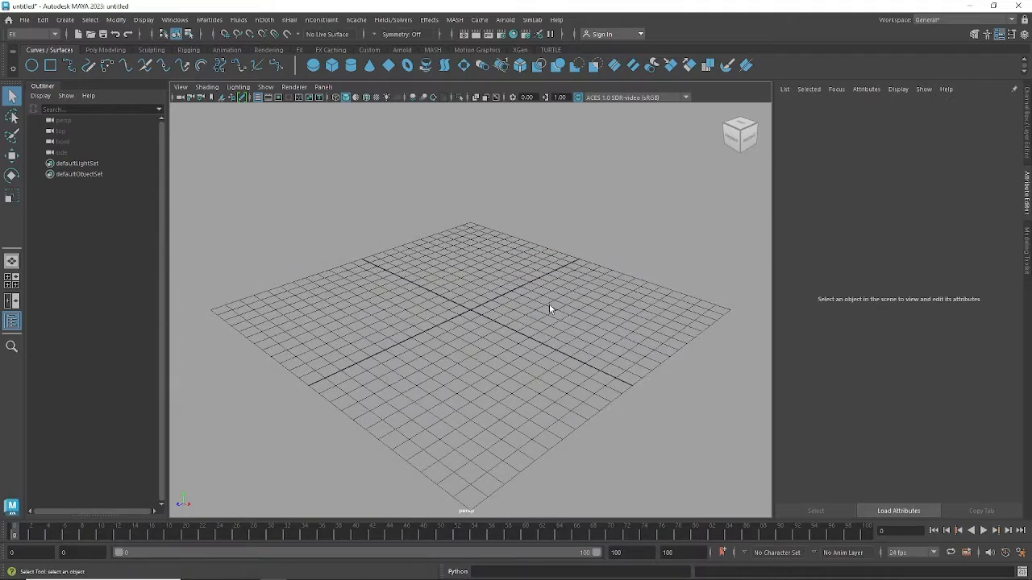
# Create a polygon plane primitive at the centre of the grid
pyautogui.keyDown('alt'); pyautogui.moveTo(549, 308); pyautogui.dragTo(475, 298); pyautogui.keyUp('alt')
pyautogui.click(64, 19)
pyautogui.moveTo(84, 63)
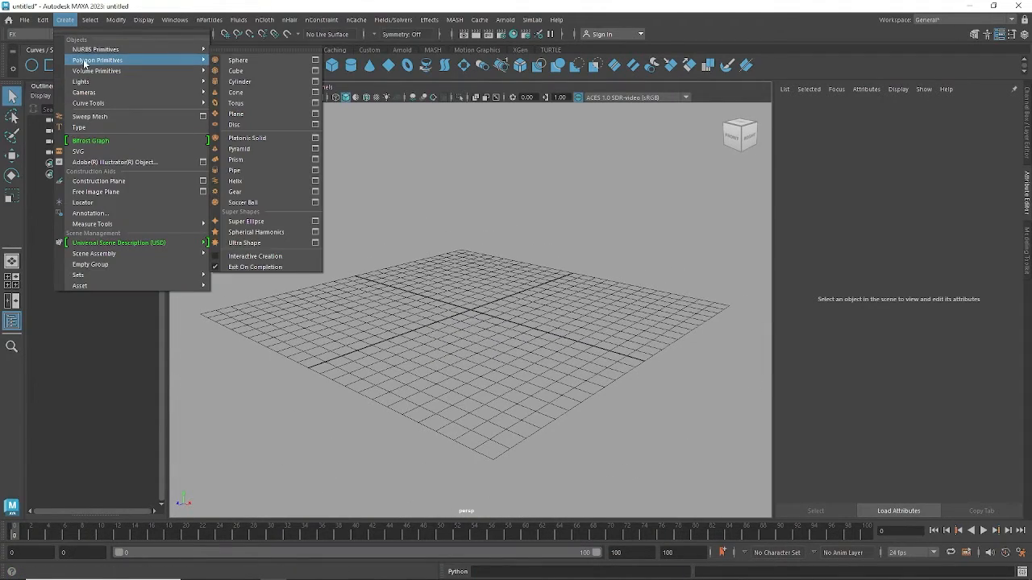
pyautogui.click(262, 114)
pyautogui.keyDown('alt'); pyautogui.moveTo(504, 245); pyautogui.dragTo(541, 315); pyautogui.keyUp('alt')
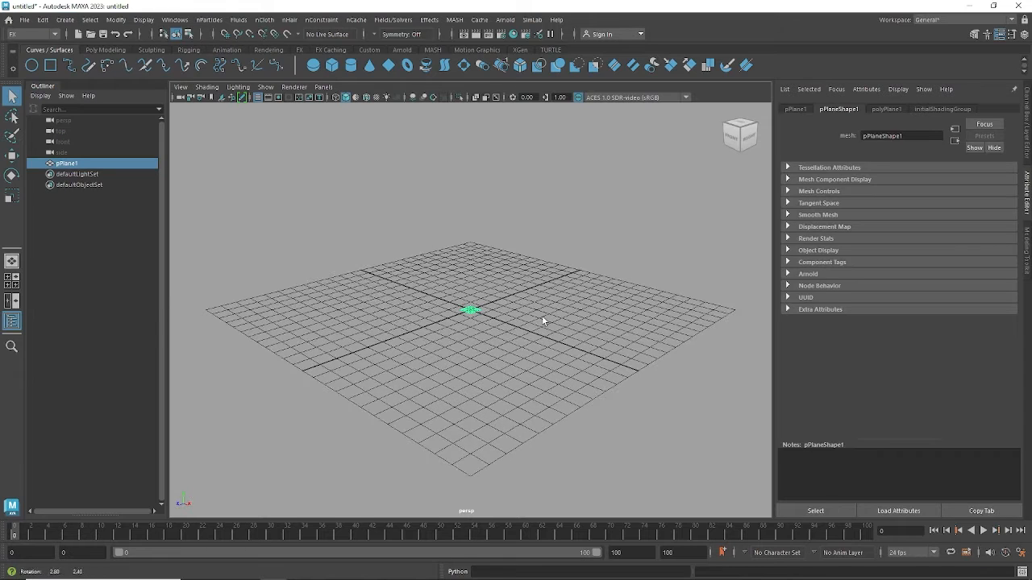
# Set both the width and height of the polygon plane to 24.9 in its polyPlane1 construction inputs
pyautogui.click(1025, 140)
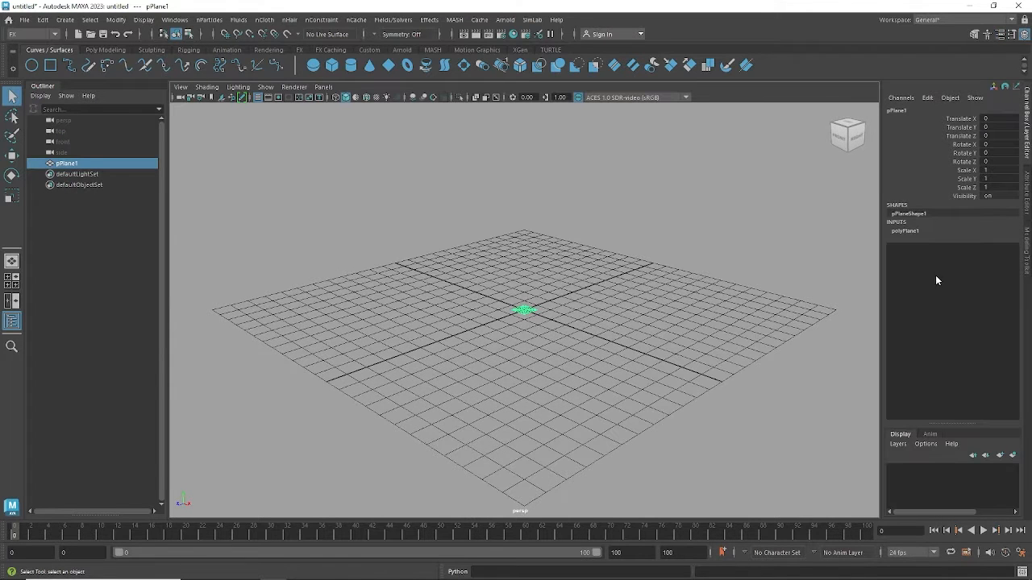
pyautogui.click(905, 232)
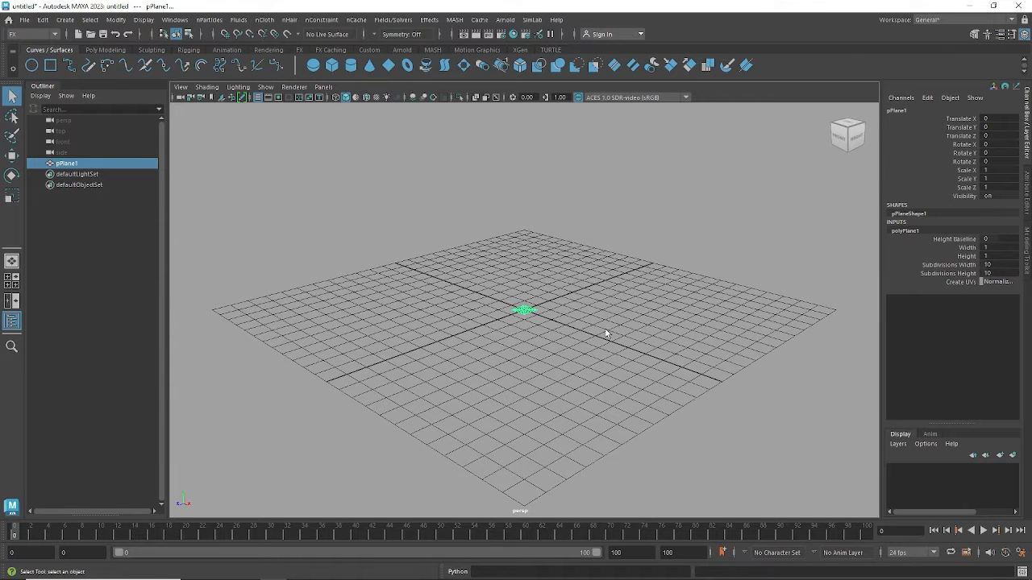
pyautogui.keyDown('alt'); pyautogui.moveTo(606, 331); pyautogui.dragTo(578, 317); pyautogui.keyUp('alt')
pyautogui.keyDown('alt'); pyautogui.moveTo(578, 318); pyautogui.dragTo(653, 345, button='right'); pyautogui.keyUp('alt')
pyautogui.keyDown('alt'); pyautogui.moveTo(654, 345); pyautogui.dragTo(650, 349); pyautogui.keyUp('alt')
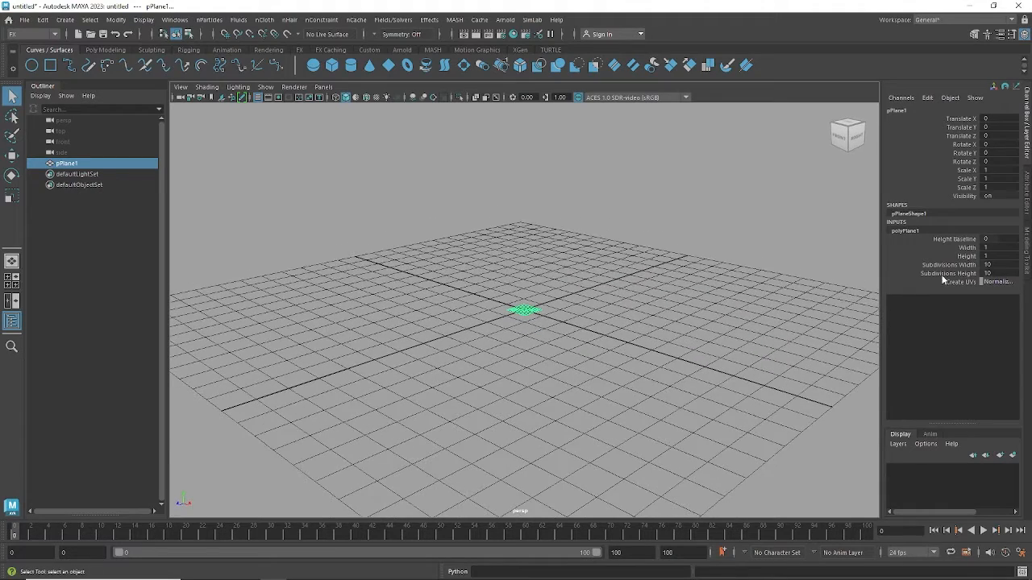
pyautogui.moveTo(965, 268); pyautogui.dragTo(967, 256)
pyautogui.moveTo(444, 373); pyautogui.dragTo(572, 365, button='middle')
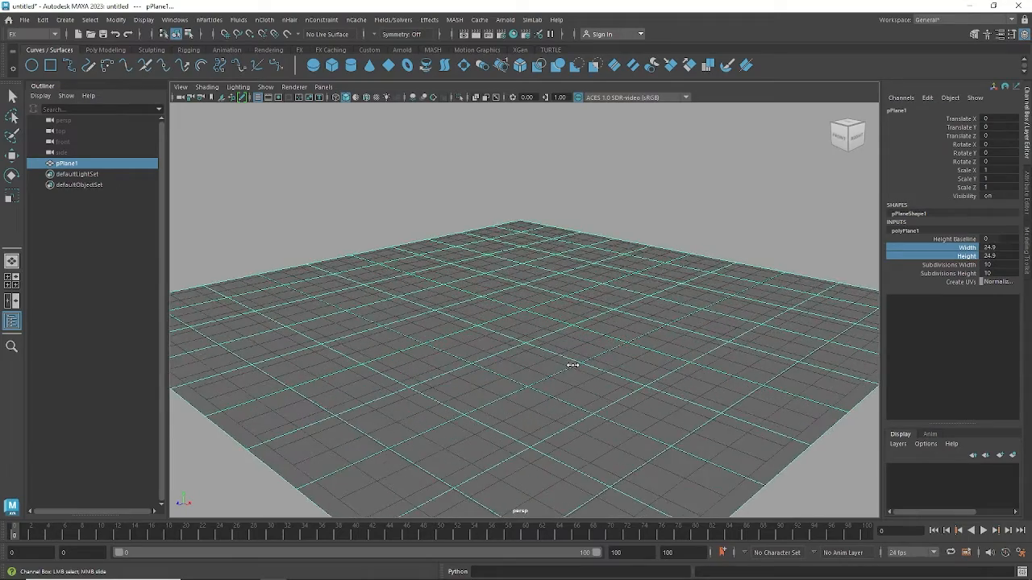
pyautogui.keyDown('alt'); pyautogui.moveTo(630, 365); pyautogui.dragTo(521, 364, button='right'); pyautogui.keyUp('alt')
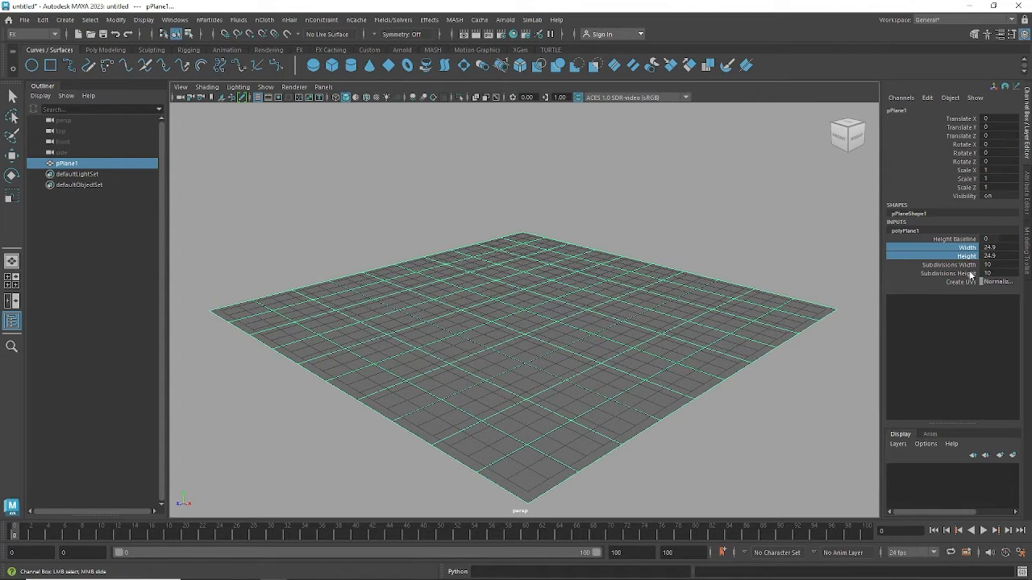
# Set both the width and height subdivisions of the polygon plane to 30
pyautogui.moveTo(969, 265); pyautogui.dragTo(971, 274)
pyautogui.moveTo(516, 236); pyautogui.dragTo(682, 242, button='middle')
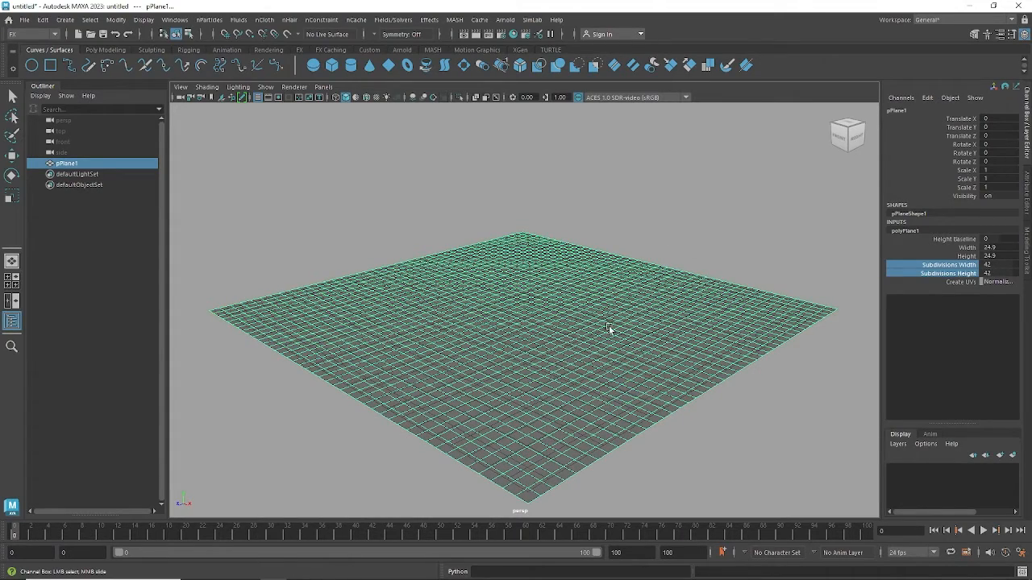
pyautogui.moveTo(649, 306); pyautogui.dragTo(580, 313, button='middle')
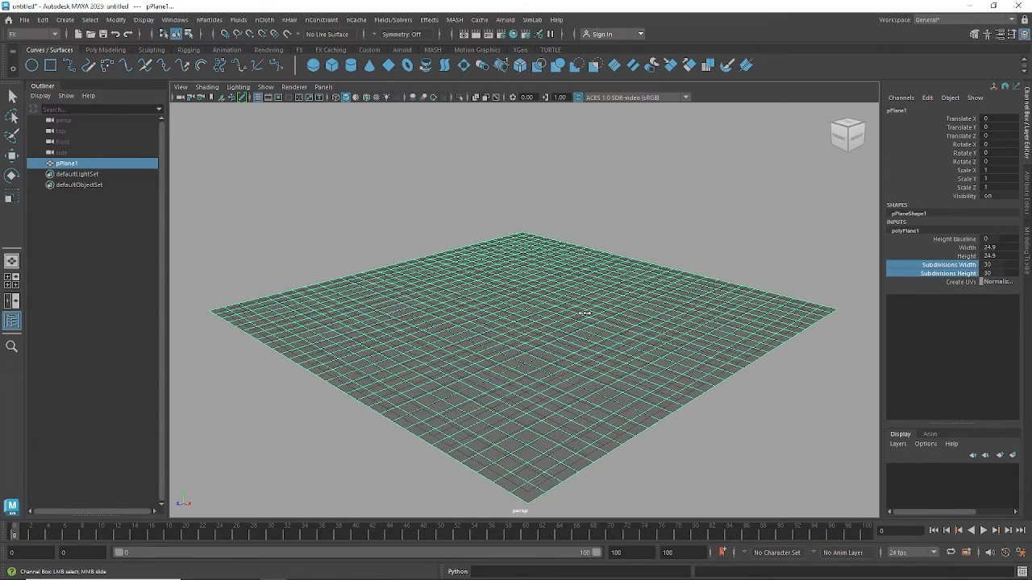
pyautogui.moveTo(638, 303)
pyautogui.keyDown('alt'); pyautogui.mouseDown()
pyautogui.moveTo(642, 325)
pyautogui.moveTo(654, 326)
pyautogui.moveTo(650, 310)
pyautogui.mouseUp(); pyautogui.keyUp('alt')
pyautogui.scroll(-2, 654, 325)
# Open the legacy Soft Body options for the plane and set the creation option to Duplicate, make copy soft
pyautogui.click(13, 96)
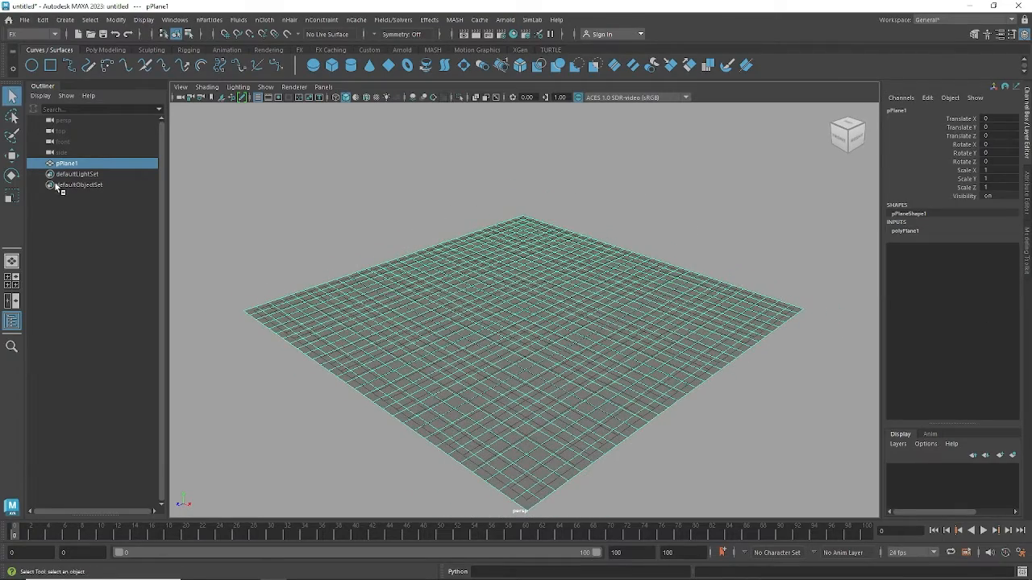
pyautogui.click(208, 20)
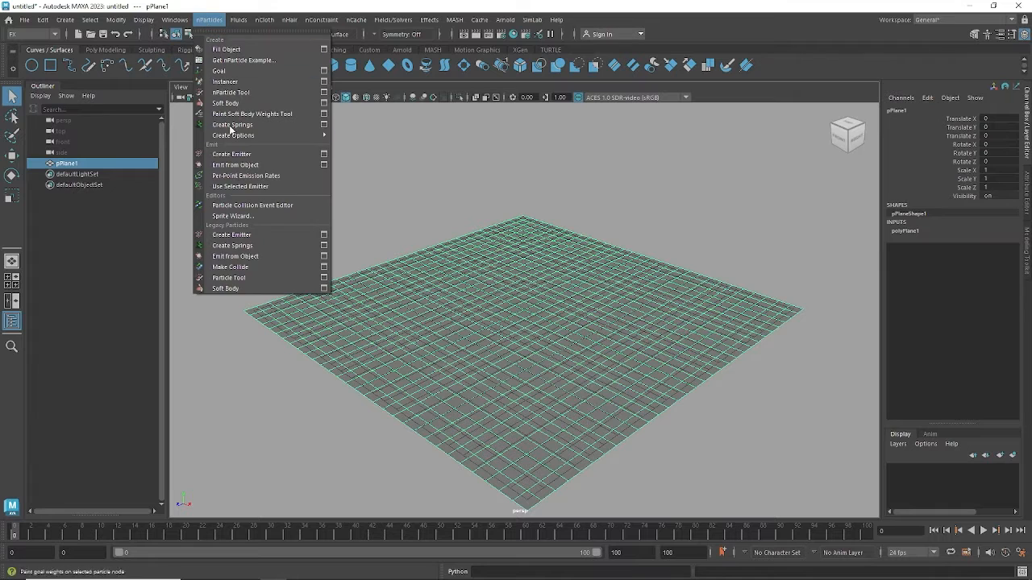
pyautogui.click(323, 289)
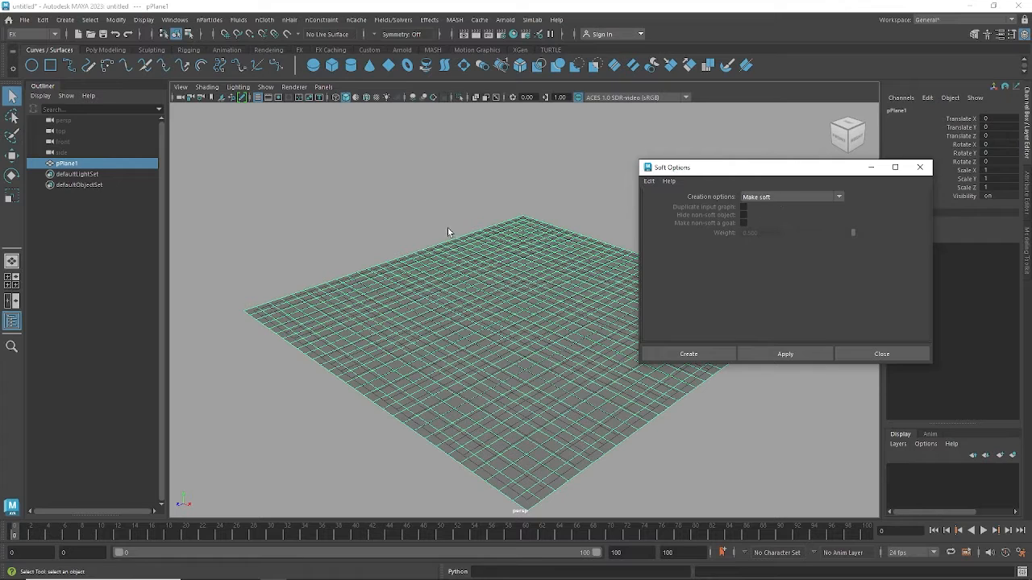
pyautogui.click(753, 199)
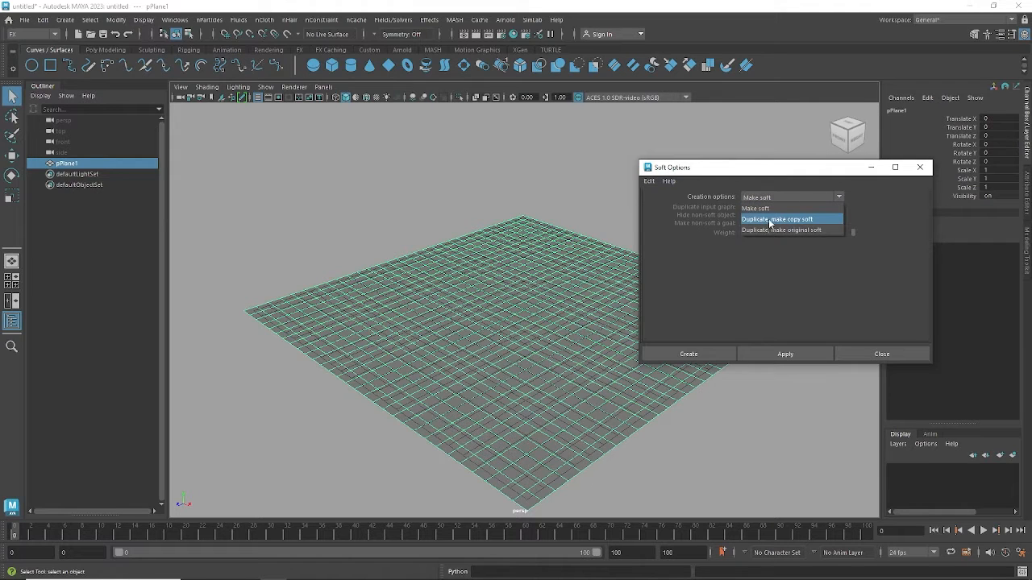
pyautogui.click(772, 220)
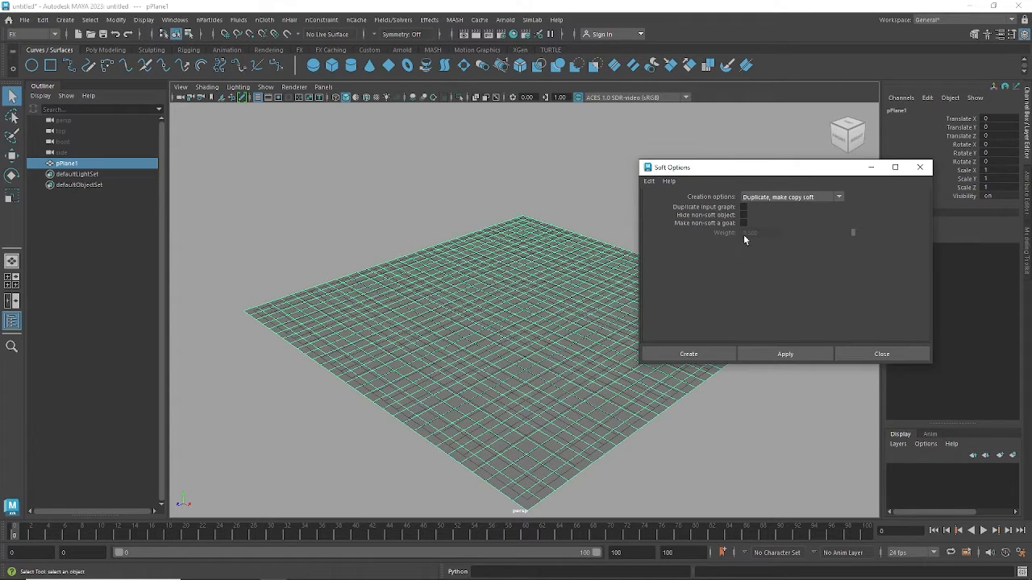
# Enable hiding the non-soft object and making it a goal at weight 0.500, with Duplicate input graph off
pyautogui.click(743, 207)
pyautogui.click(743, 223)
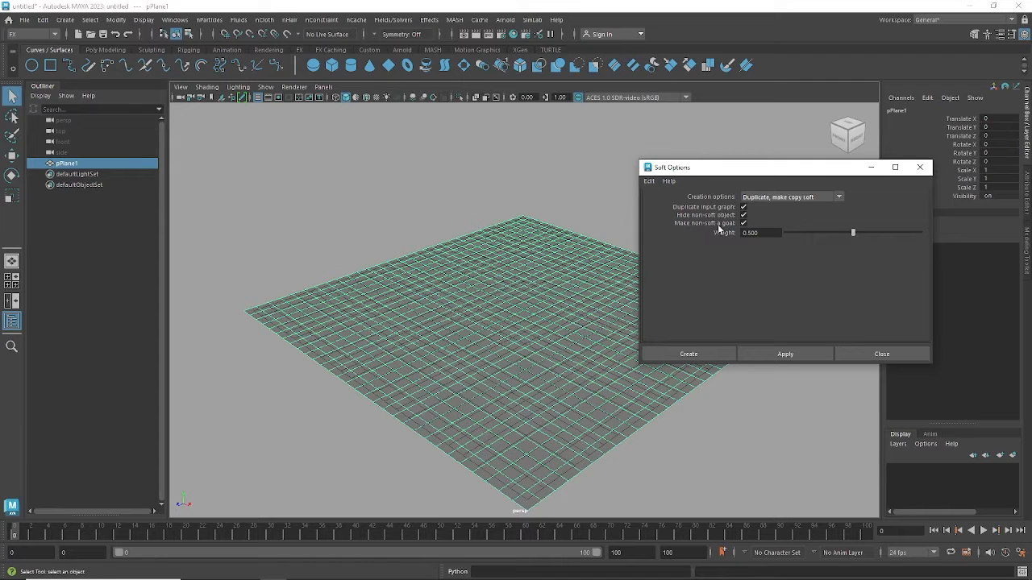
pyautogui.doubleClick(761, 232)
pyautogui.click(741, 207)
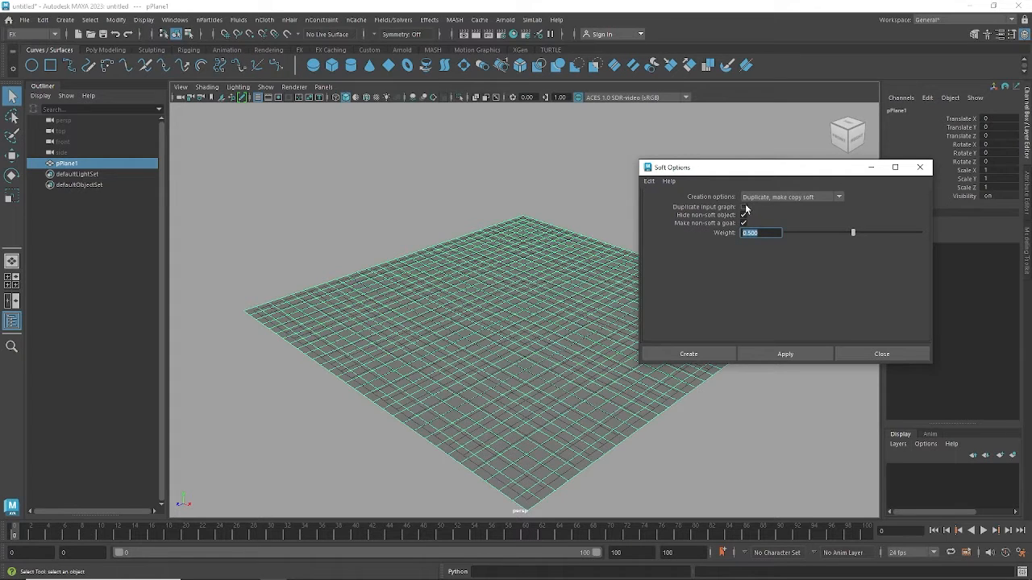
pyautogui.click(743, 224)
pyautogui.keyDown('alt'); pyautogui.moveTo(529, 277); pyautogui.dragTo(434, 282); pyautogui.keyUp('alt')
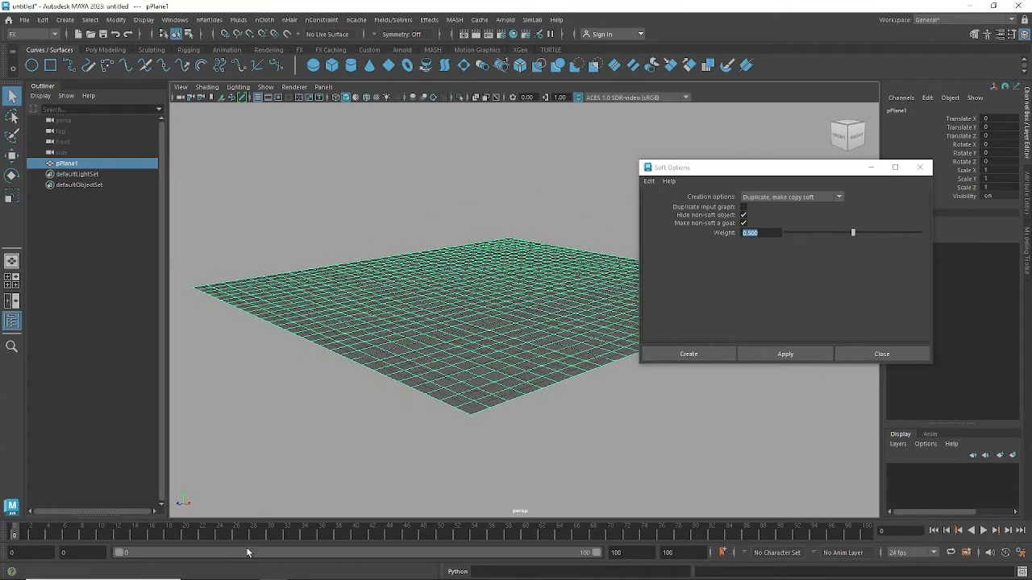
# Switch to the Google Meet window in Chrome to check the participants, and return to Maya
pyautogui.moveTo(268, 574)
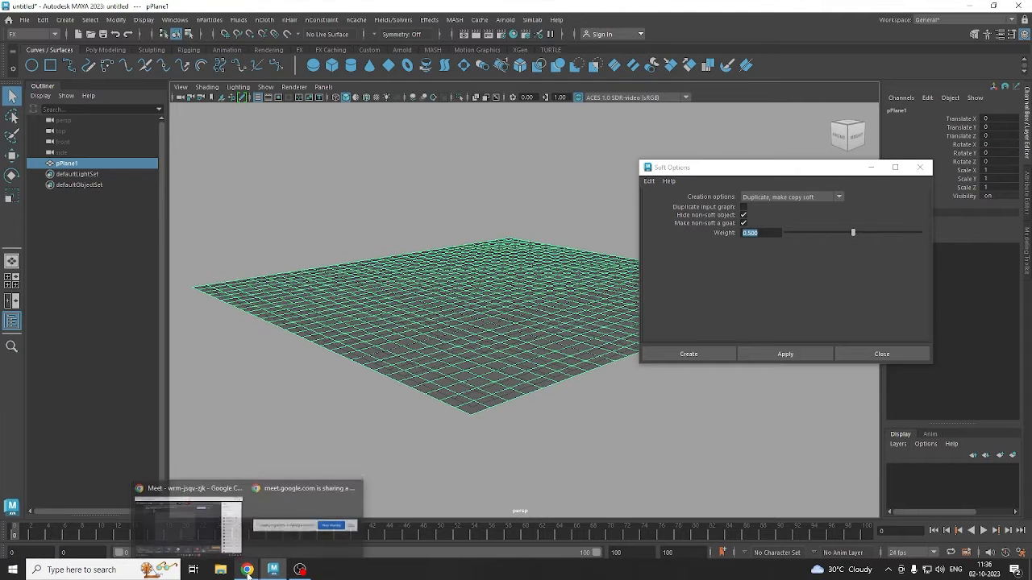
pyautogui.click(208, 533)
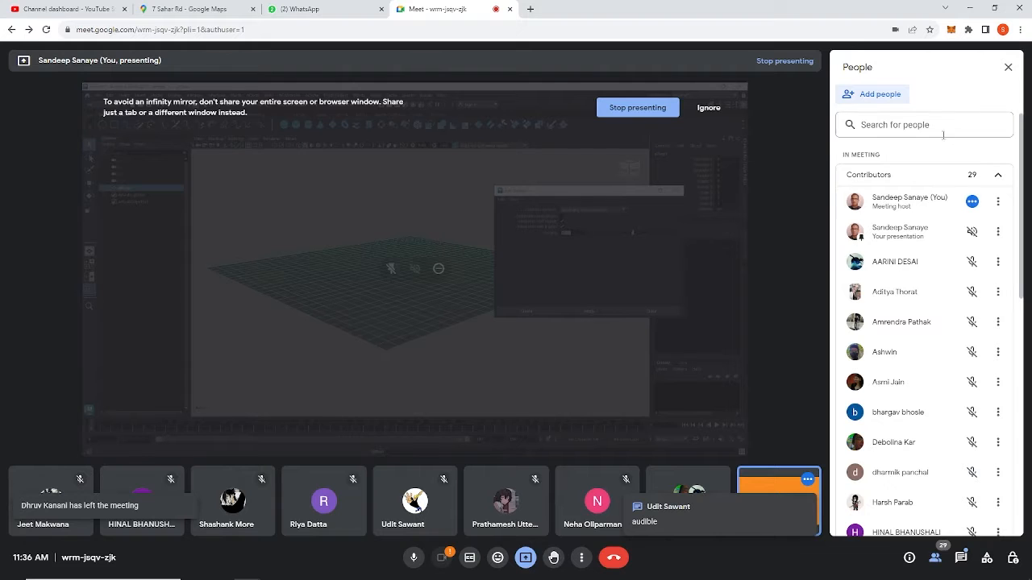
pyautogui.click(970, 8)
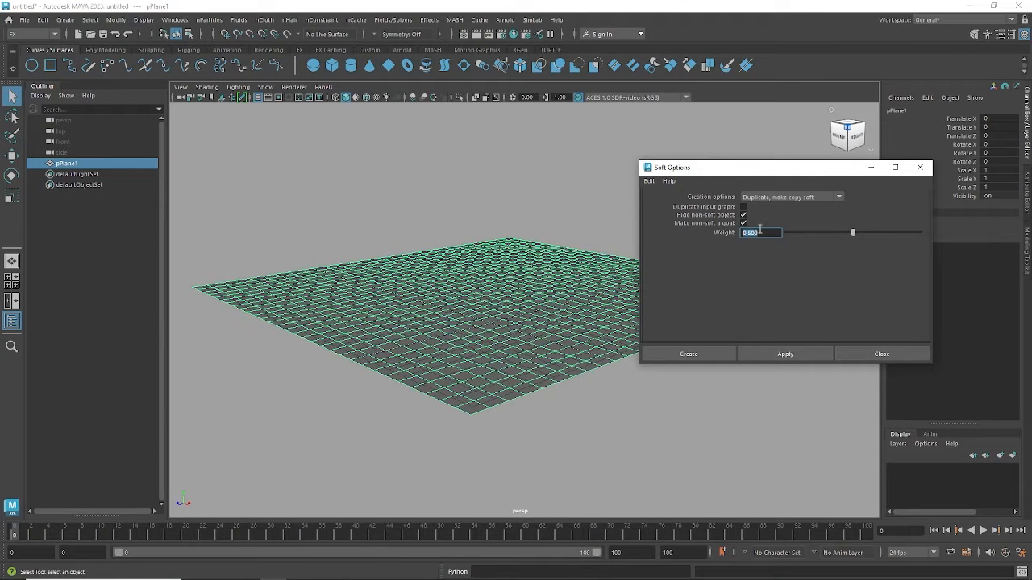
# Review the soft body creation options and goal weight, keeping Duplicate, make copy soft selected
pyautogui.click(780, 199)
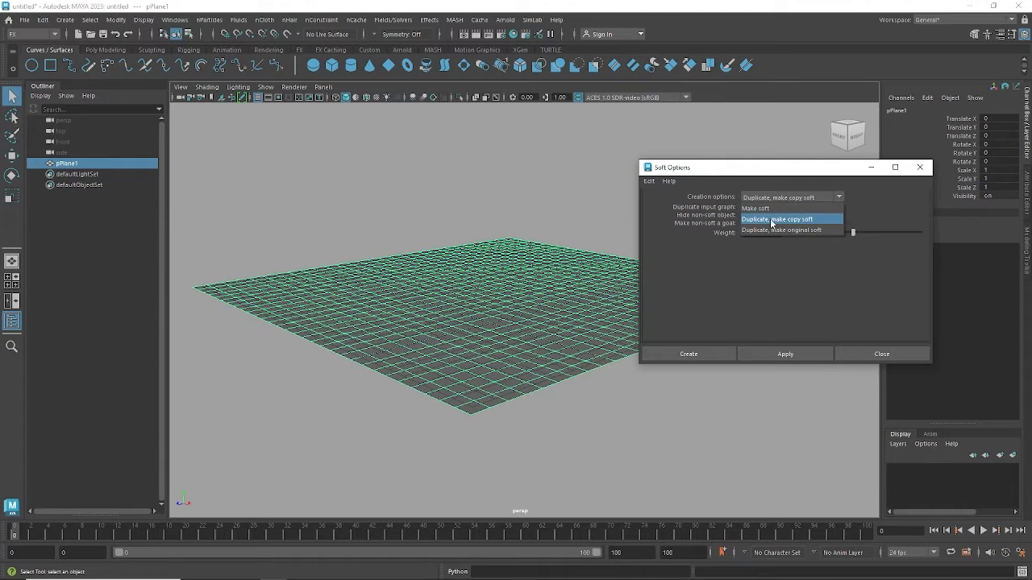
pyautogui.click(771, 220)
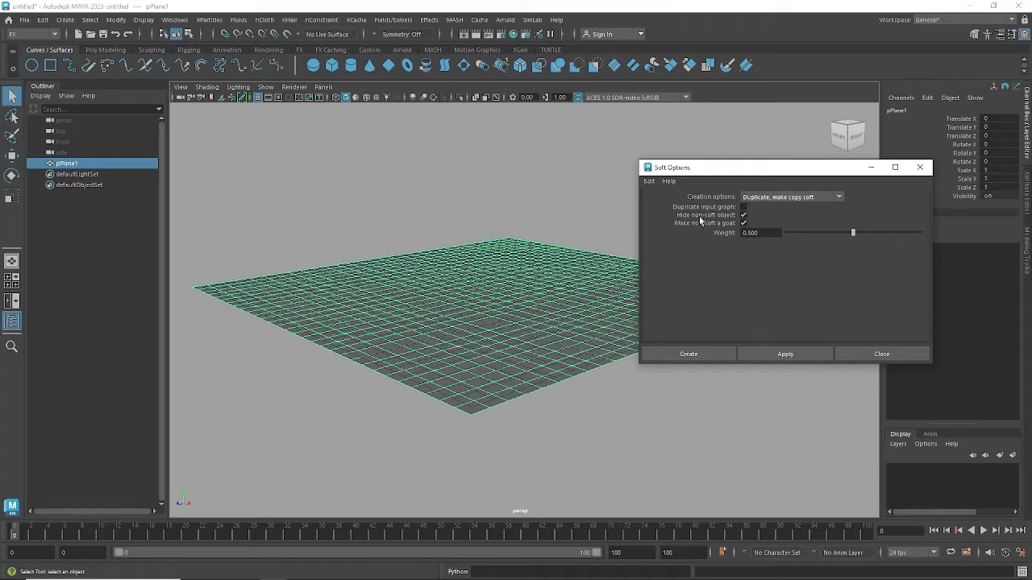
pyautogui.doubleClick(756, 233)
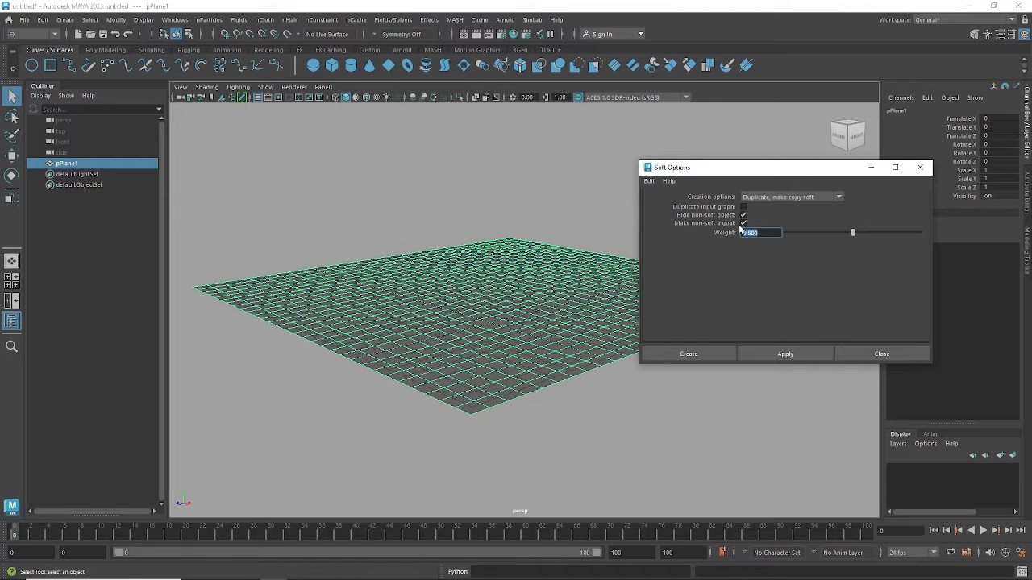
# Frame the plane edge-on with empty space beside it, and move the Soft Options dialog clear of the plane
pyautogui.keyDown('alt'); pyautogui.moveTo(511, 372); pyautogui.dragTo(463, 352); pyautogui.keyUp('alt')
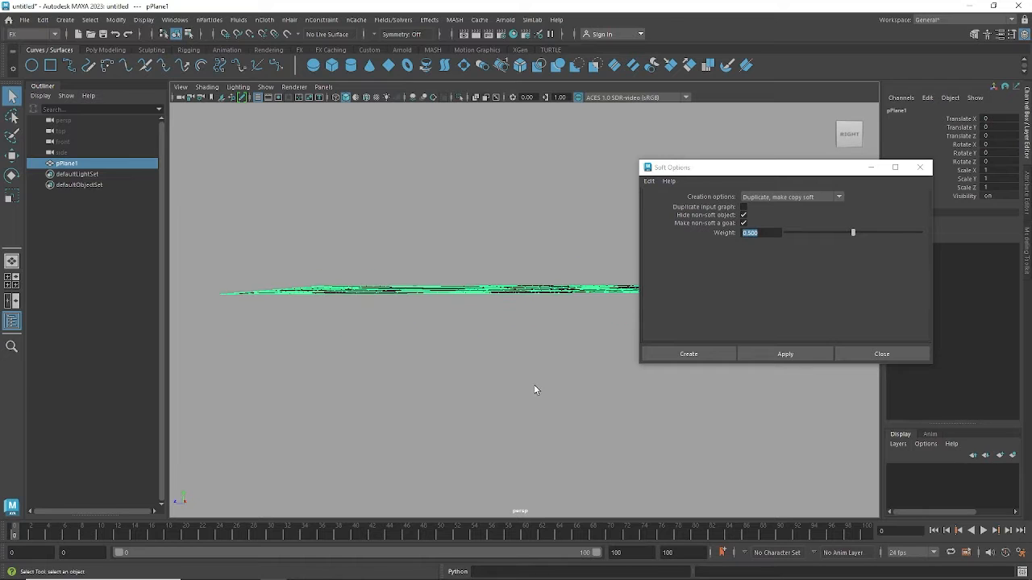
pyautogui.keyDown('alt'); pyautogui.moveTo(534, 385); pyautogui.dragTo(354, 379, button='right'); pyautogui.keyUp('alt')
pyautogui.keyDown('alt'); pyautogui.moveTo(427, 393); pyautogui.dragTo(477, 378, button='middle'); pyautogui.keyUp('alt')
pyautogui.moveTo(732, 171); pyautogui.dragTo(833, 212)
pyautogui.keyDown('alt'); pyautogui.moveTo(509, 413); pyautogui.dragTo(582, 396); pyautogui.keyUp('alt')
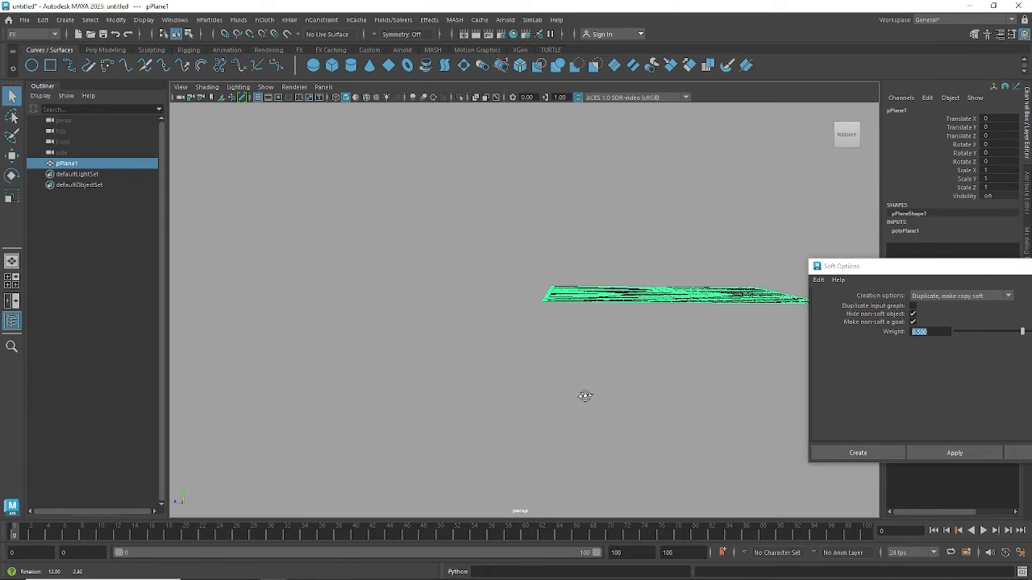
pyautogui.click(966, 272)
pyautogui.moveTo(965, 272); pyautogui.dragTo(898, 183)
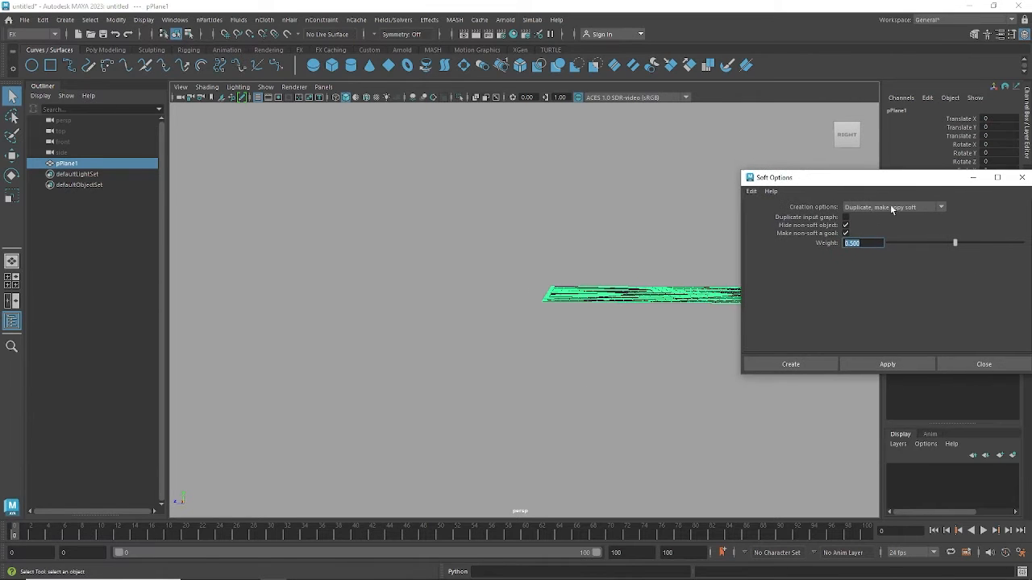
pyautogui.keyDown('alt'); pyautogui.moveTo(425, 399); pyautogui.dragTo(528, 330); pyautogui.keyUp('alt')
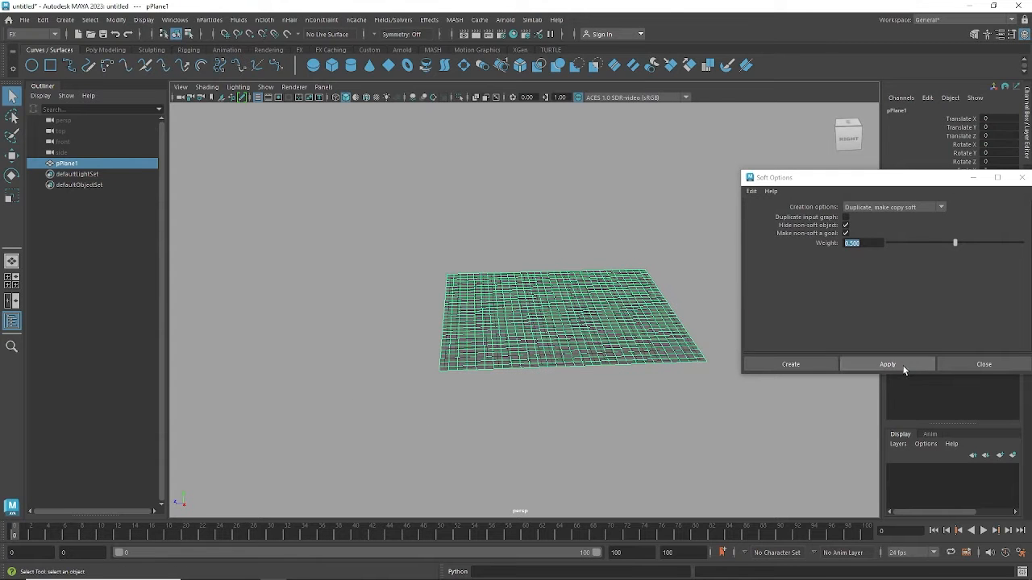
pyautogui.keyDown('alt'); pyautogui.moveTo(486, 427); pyautogui.dragTo(506, 420); pyautogui.keyUp('alt')
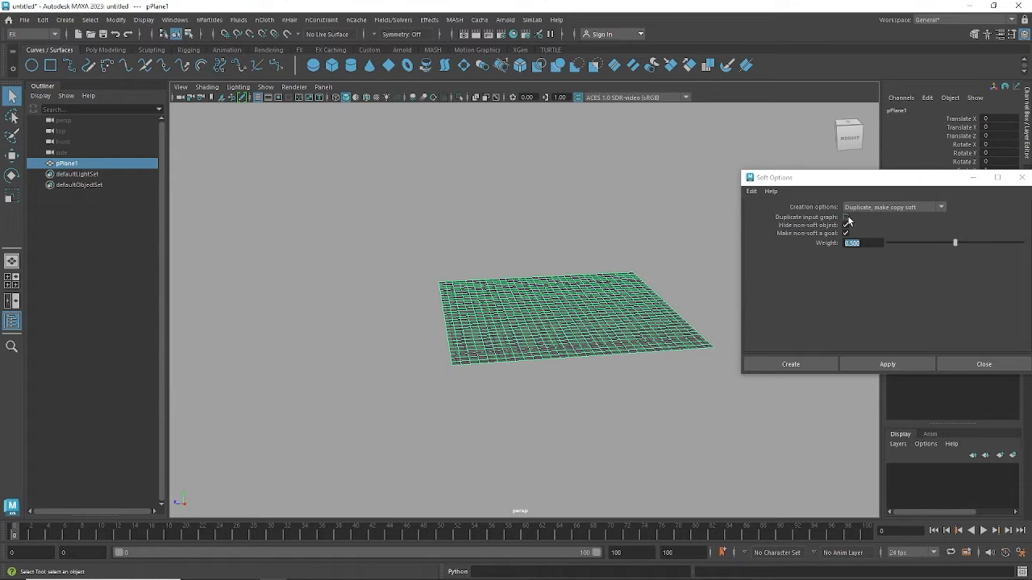
pyautogui.keyDown('alt'); pyautogui.moveTo(566, 408); pyautogui.dragTo(560, 381); pyautogui.keyUp('alt')
pyautogui.keyDown('alt'); pyautogui.moveTo(518, 390); pyautogui.dragTo(609, 385, button='middle'); pyautogui.keyUp('alt')
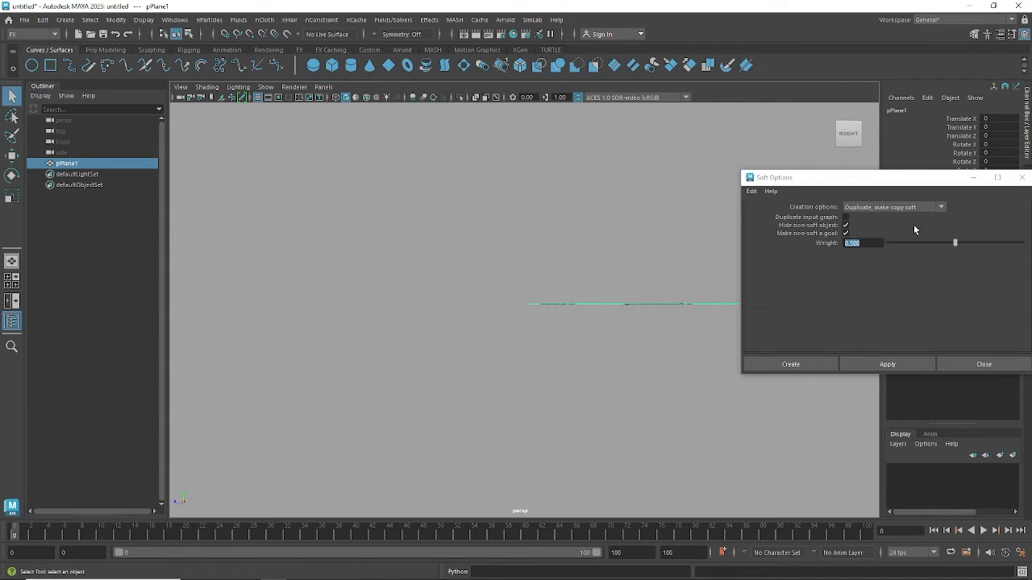
pyautogui.moveTo(891, 179); pyautogui.dragTo(995, 175)
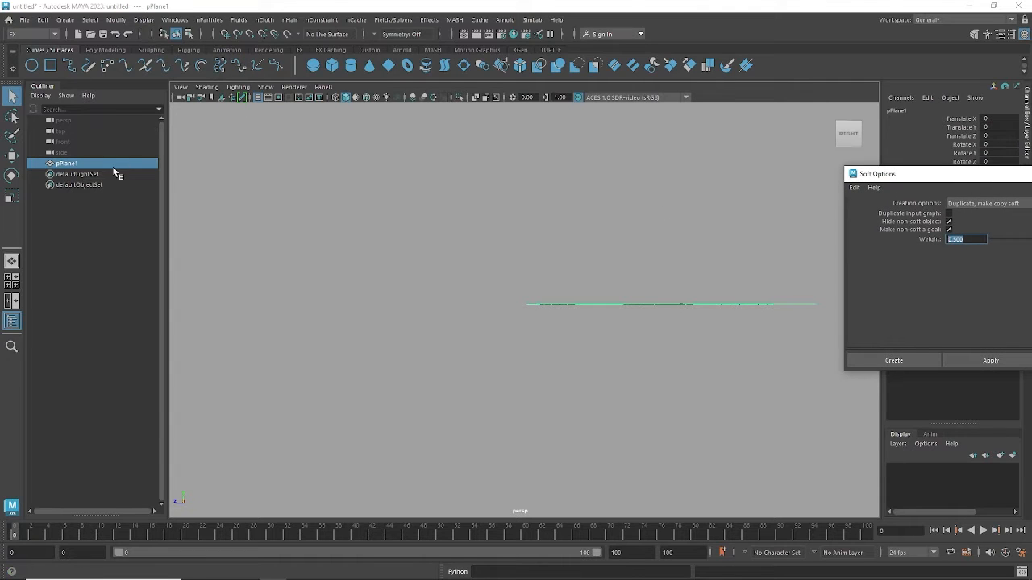
# With Blue Pencil, sketch two long, roughly parallel horizontal strokes beside the plane to represent the original and its duplicate
pyautogui.click(240, 97)
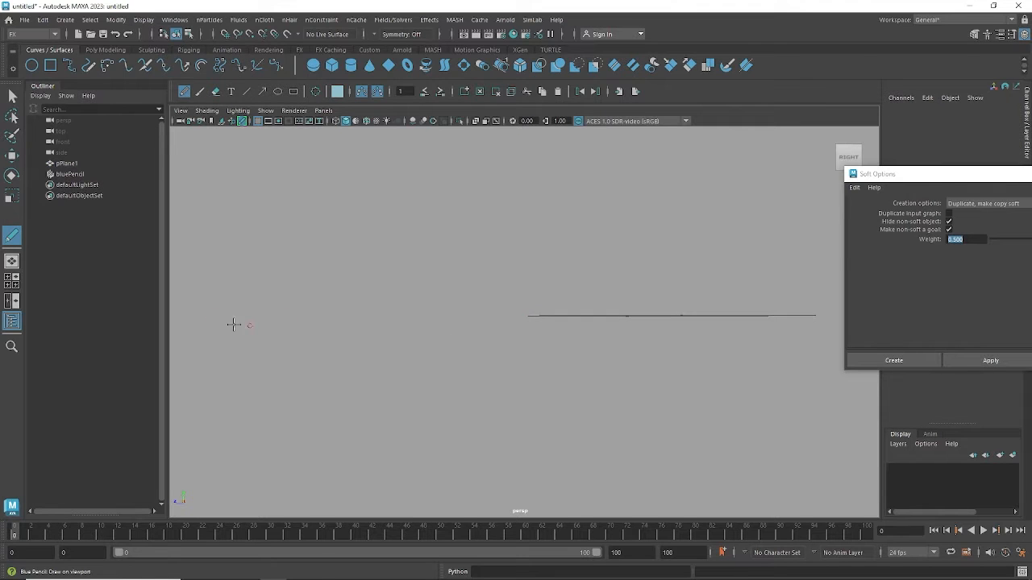
pyautogui.moveTo(207, 315); pyautogui.dragTo(491, 308)
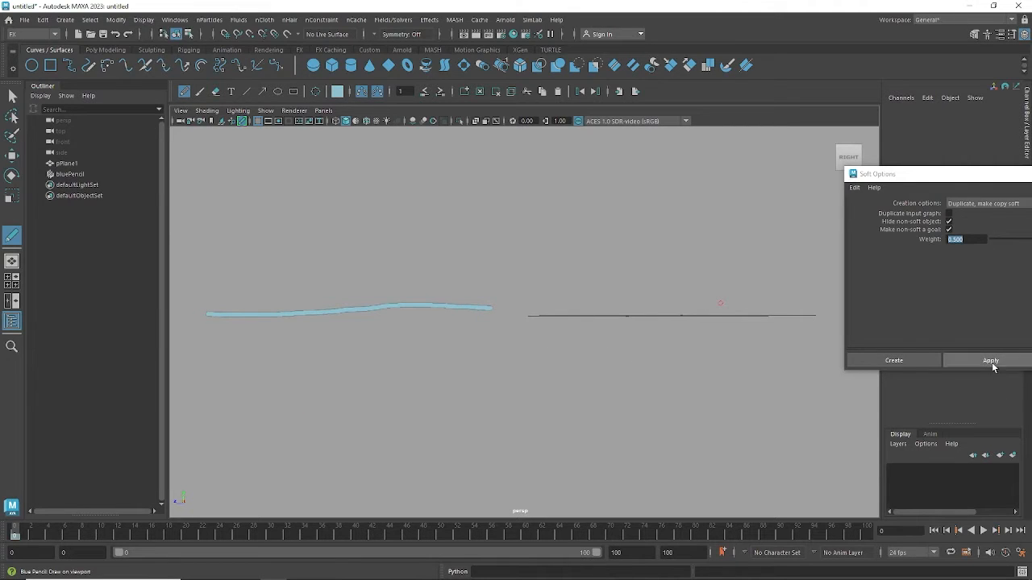
pyautogui.click(232, 315)
pyautogui.click(270, 313)
pyautogui.click(305, 312)
pyautogui.hotkey('ctrl', 'z')
pyautogui.moveTo(211, 302); pyautogui.dragTo(480, 292)
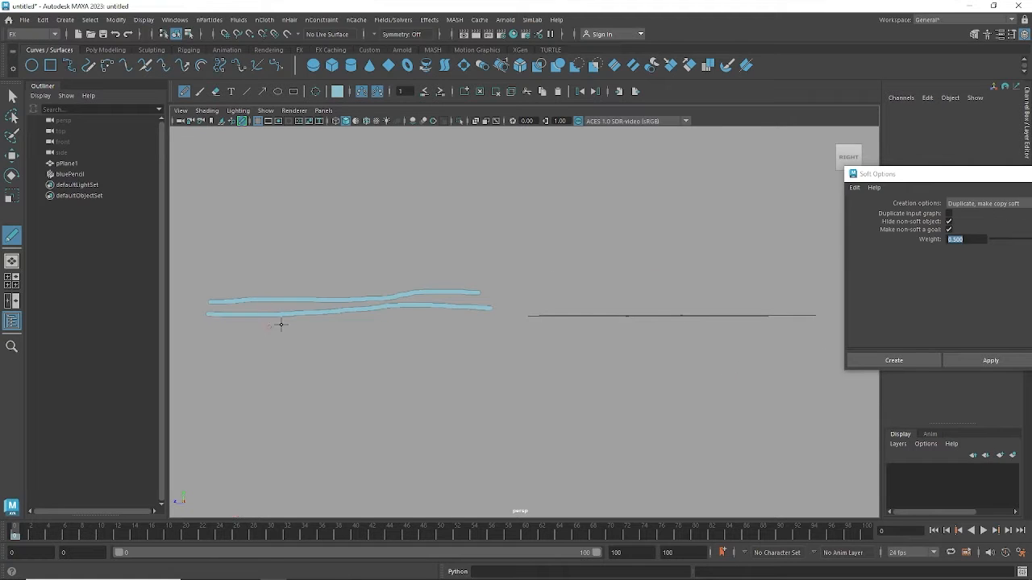
# Draw a small curved arrow where the two strokes end nearest the plane, and mark seven particle dots along the upper stroke
pyautogui.moveTo(505, 308)
pyautogui.mouseDown()
pyautogui.moveTo(499, 287)
pyautogui.moveTo(499, 296)
pyautogui.mouseUp()
pyautogui.click(227, 298)
pyautogui.click(270, 297)
pyautogui.click(309, 298)
pyautogui.click(346, 298)
pyautogui.click(391, 295)
pyautogui.click(422, 290)
pyautogui.click(463, 290)
# Annotate the lower stroke with an arrow labelled Hide and a leader line labelled Original
pyautogui.moveTo(511, 345)
pyautogui.mouseDown()
pyautogui.moveTo(492, 312)
pyautogui.moveTo(501, 315)
pyautogui.mouseUp()
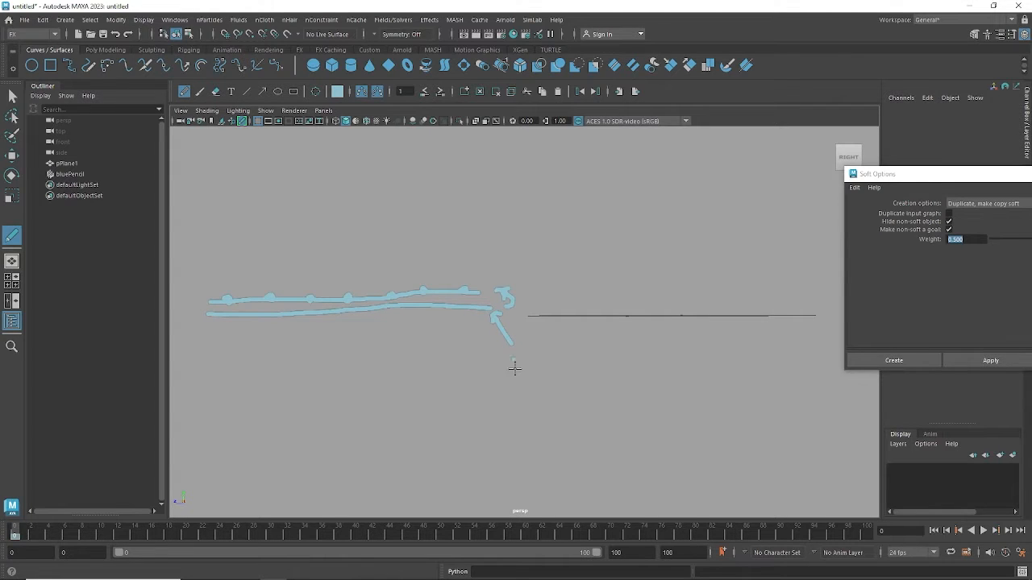
pyautogui.moveTo(514, 368)
pyautogui.mouseDown()
pyautogui.moveTo(537, 365)
pyautogui.moveTo(548, 349)
pyautogui.moveTo(557, 373)
pyautogui.moveTo(557, 362)
pyautogui.moveTo(580, 370)
pyautogui.mouseUp()
pyautogui.moveTo(321, 315)
pyautogui.mouseDown()
pyautogui.moveTo(354, 378)
pyautogui.moveTo(346, 374)
pyautogui.moveTo(372, 369)
pyautogui.moveTo(382, 385)
pyautogui.moveTo(400, 364)
pyautogui.moveTo(424, 362)
pyautogui.moveTo(426, 372)
pyautogui.moveTo(463, 375)
pyautogui.mouseUp()
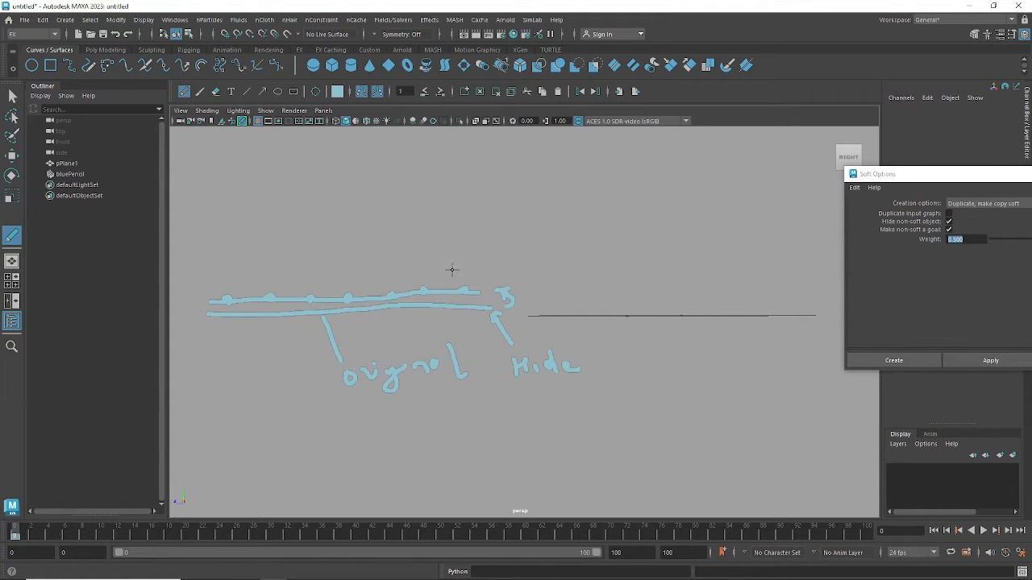
# Add leader lines from the upper stroke, labelling it Dup and Soft and its first dot as a particle
pyautogui.moveTo(448, 282)
pyautogui.mouseDown()
pyautogui.moveTo(495, 169)
pyautogui.moveTo(493, 192)
pyautogui.moveTo(548, 189)
pyautogui.mouseUp()
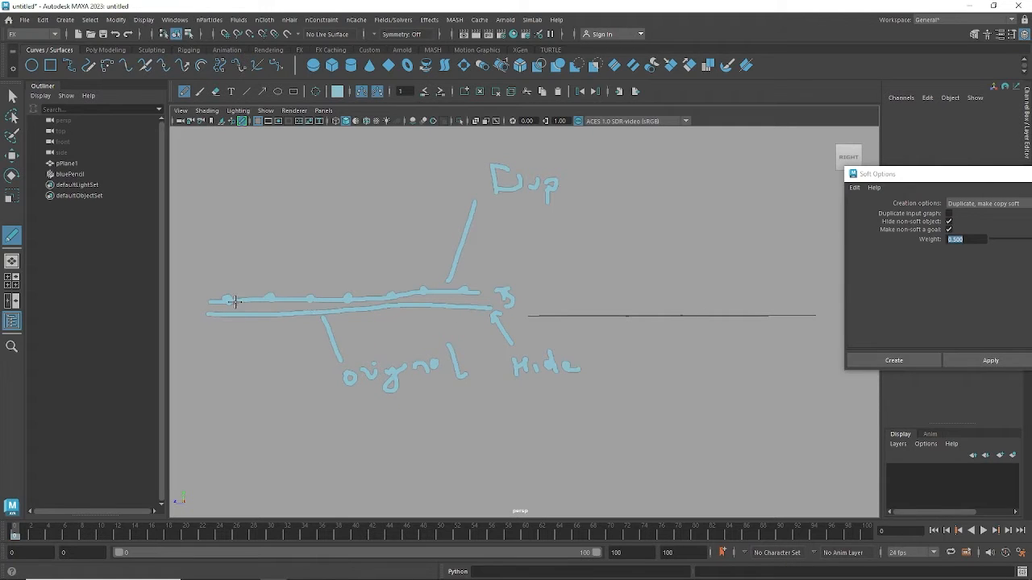
pyautogui.moveTo(228, 296); pyautogui.dragTo(234, 216)
pyautogui.moveTo(252, 173); pyautogui.dragTo(260, 209)
pyautogui.moveTo(255, 171)
pyautogui.mouseDown()
pyautogui.moveTo(304, 172)
pyautogui.moveTo(313, 157)
pyautogui.mouseUp()
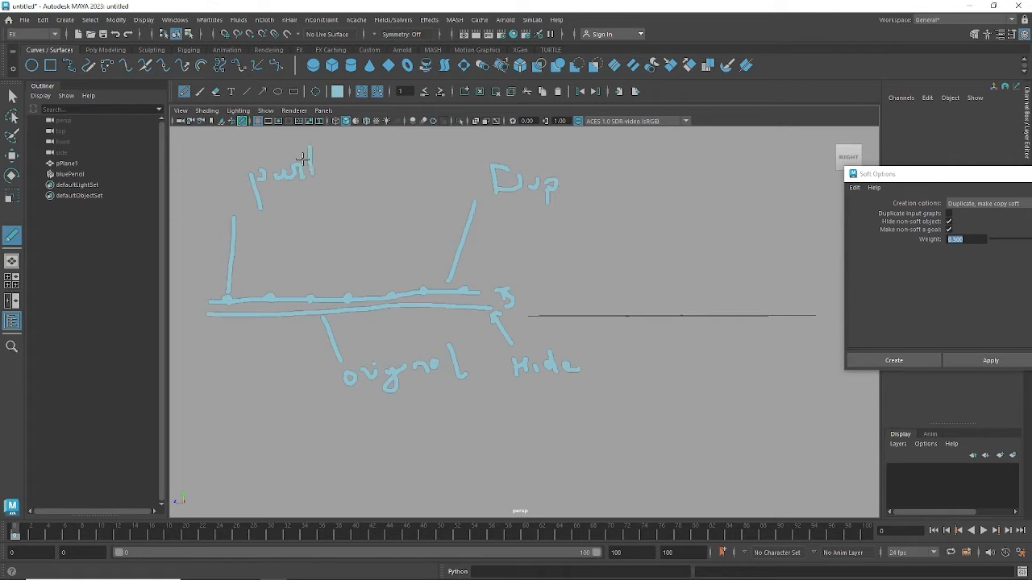
pyautogui.click(327, 156)
pyautogui.moveTo(332, 295)
pyautogui.mouseDown()
pyautogui.moveTo(355, 205)
pyautogui.moveTo(375, 185)
pyautogui.moveTo(367, 194)
pyautogui.moveTo(417, 203)
pyautogui.mouseUp()
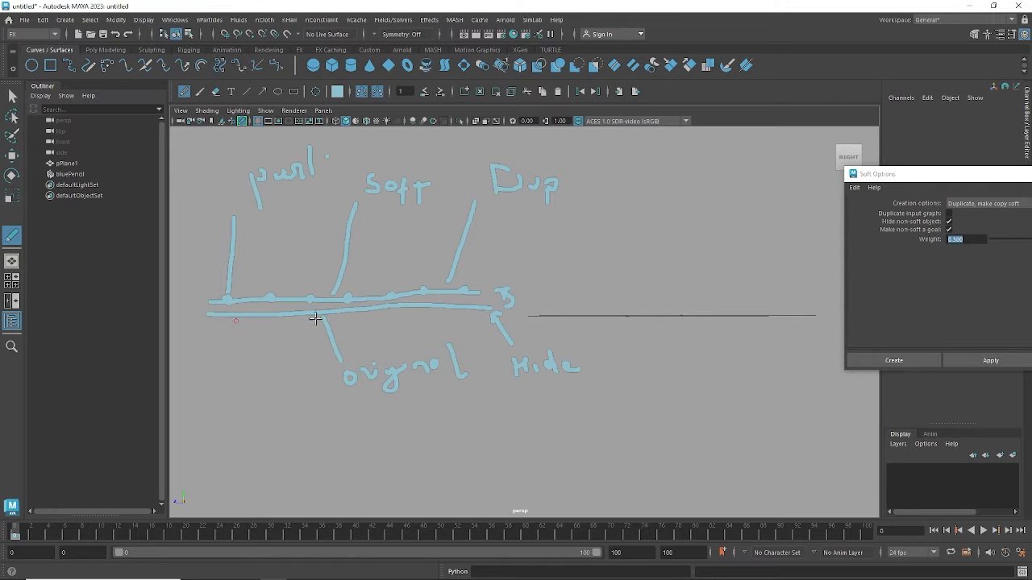
# Draw a leader line down from the lower stroke and label it non Soft
pyautogui.moveTo(236, 316); pyautogui.dragTo(235, 423)
pyautogui.moveTo(229, 470)
pyautogui.mouseDown()
pyautogui.moveTo(272, 456)
pyautogui.moveTo(281, 469)
pyautogui.moveTo(293, 451)
pyautogui.moveTo(297, 469)
pyautogui.moveTo(310, 459)
pyautogui.moveTo(330, 477)
pyautogui.mouseUp()
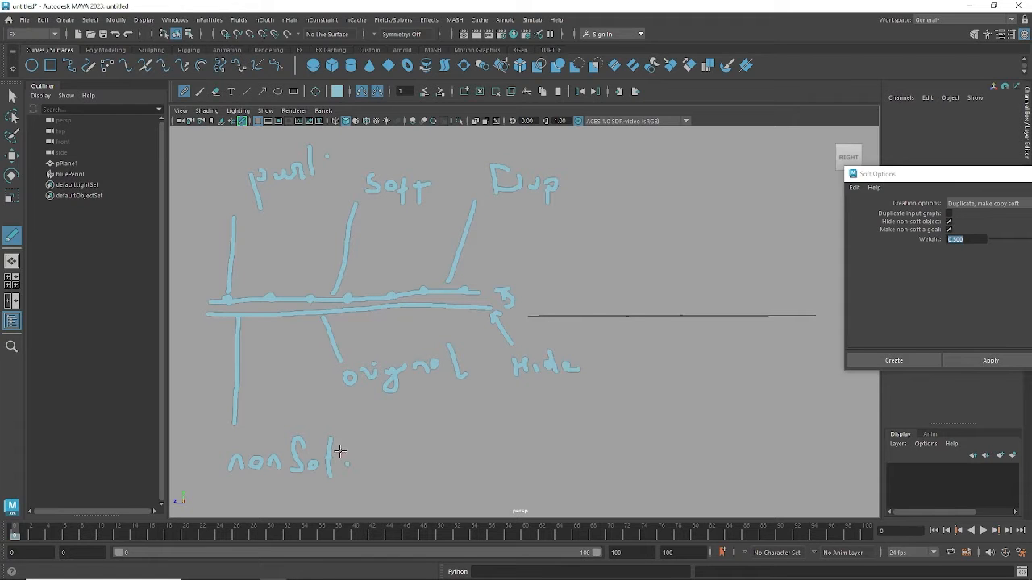
pyautogui.moveTo(346, 450); pyautogui.dragTo(359, 449)
# Mark points on the lower stroke, circle one with its matching upper dot, and draw an arrow upward from the pair
pyautogui.moveTo(270, 296)
pyautogui.mouseDown()
pyautogui.moveTo(287, 310)
pyautogui.moveTo(270, 330)
pyautogui.moveTo(254, 321)
pyautogui.moveTo(259, 298)
pyautogui.mouseUp()
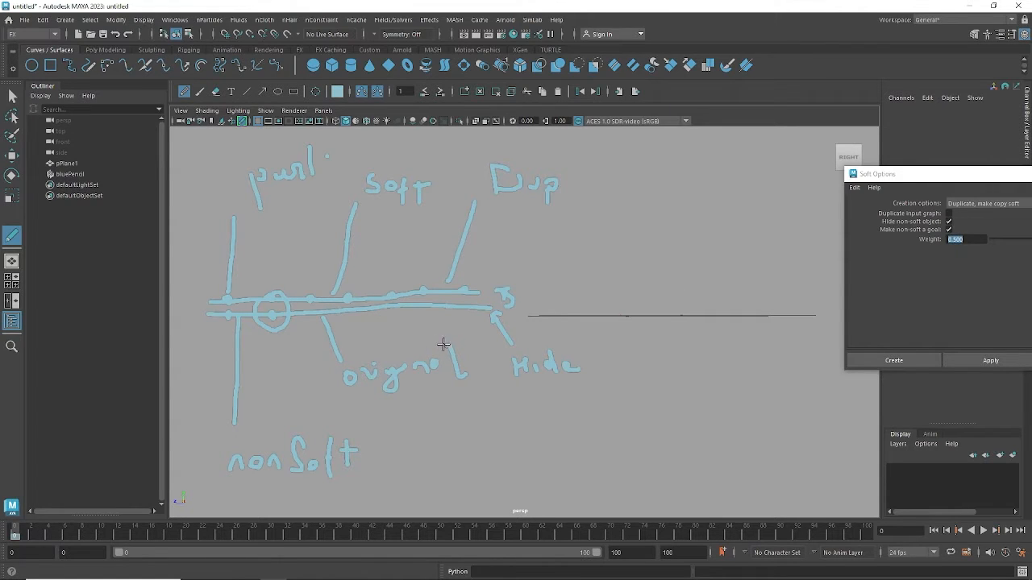
pyautogui.moveTo(273, 287)
pyautogui.mouseDown()
pyautogui.moveTo(288, 246)
pyautogui.moveTo(294, 254)
pyautogui.mouseUp()
# Sketch a stroke above the plane with five particle dots and arrows leading away from three of them
pyautogui.moveTo(563, 287); pyautogui.dragTo(790, 281)
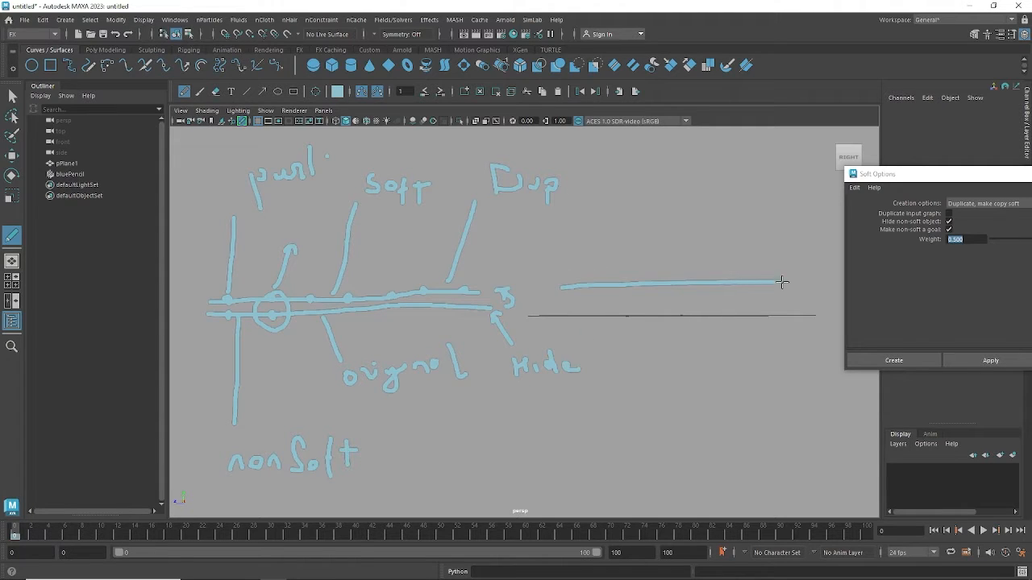
pyautogui.click(584, 280)
pyautogui.click(637, 282)
pyautogui.click(669, 281)
pyautogui.click(709, 282)
pyautogui.click(753, 279)
pyautogui.moveTo(758, 277)
pyautogui.mouseDown()
pyautogui.moveTo(772, 223)
pyautogui.moveTo(777, 233)
pyautogui.mouseUp()
pyautogui.moveTo(709, 284); pyautogui.dragTo(736, 340)
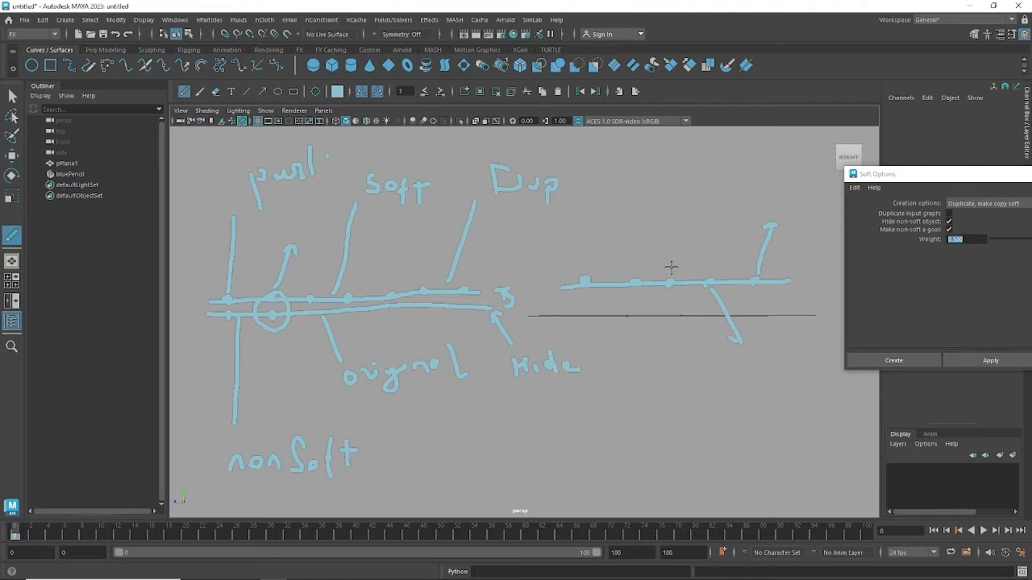
pyautogui.moveTo(670, 266)
pyautogui.mouseDown()
pyautogui.moveTo(690, 221)
pyautogui.moveTo(677, 225)
pyautogui.moveTo(699, 229)
pyautogui.mouseUp()
# Circle a second pair of matching points on the two strokes, and clear the whole Blue Pencil sketch
pyautogui.moveTo(352, 290)
pyautogui.mouseDown()
pyautogui.moveTo(368, 306)
pyautogui.moveTo(352, 303)
pyautogui.moveTo(341, 282)
pyautogui.moveTo(368, 300)
pyautogui.moveTo(358, 322)
pyautogui.mouseUp()
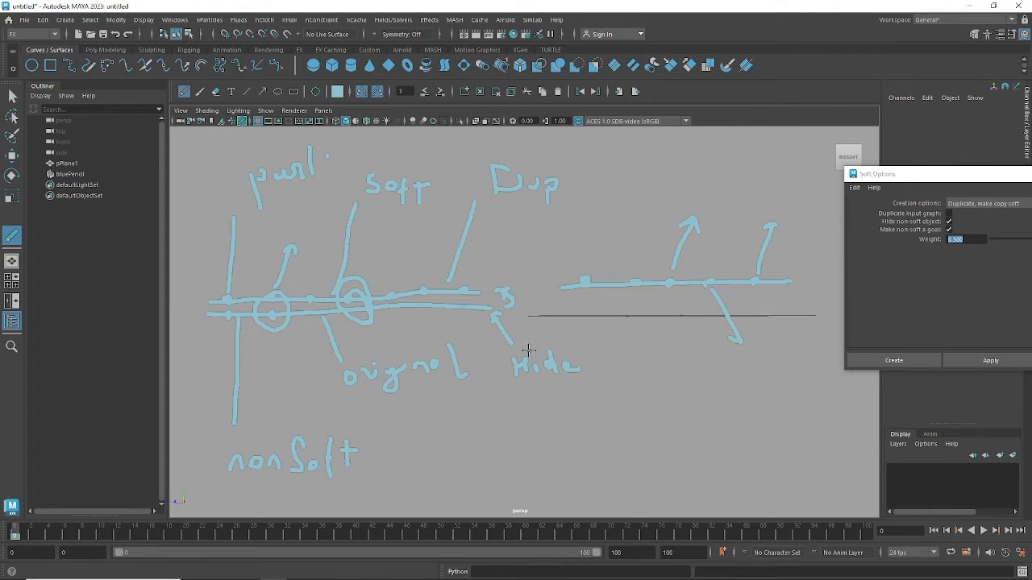
pyautogui.moveTo(343, 574)
pyautogui.click(480, 92)
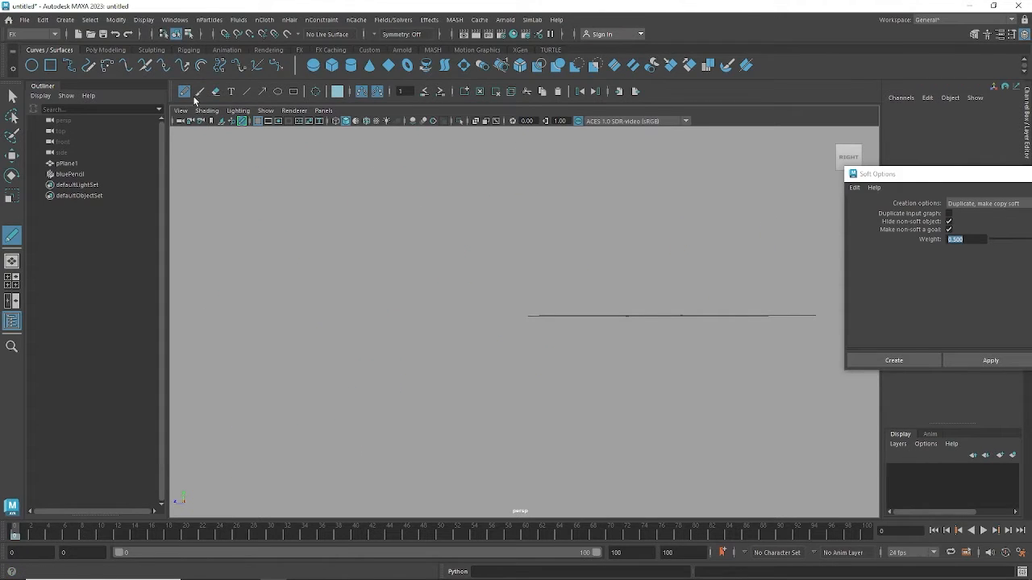
# Return to the Select tool, select the plane and bring the Soft Options window fully into view
pyautogui.click(12, 96)
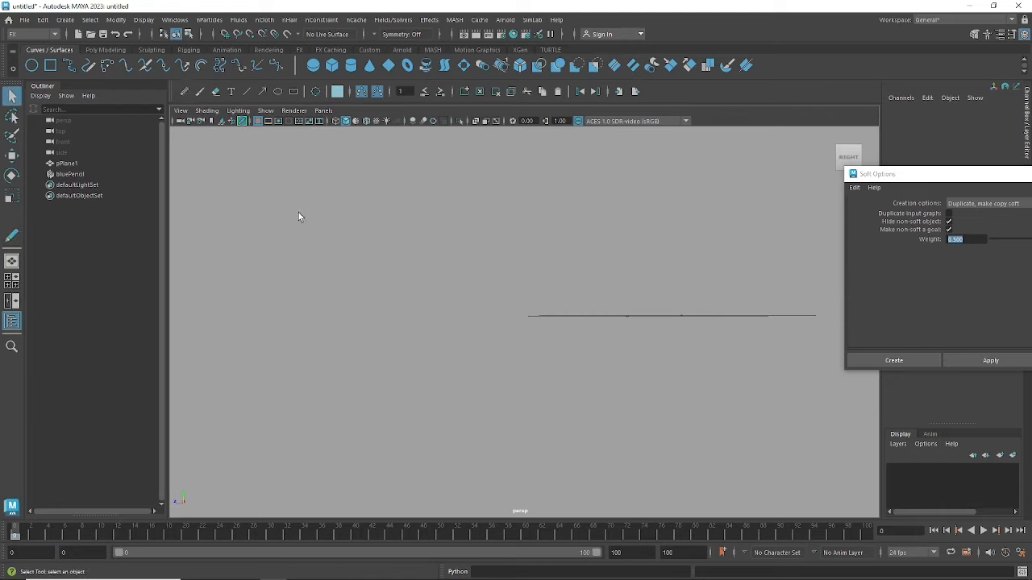
pyautogui.moveTo(447, 247)
pyautogui.keyDown('alt'); pyautogui.mouseDown()
pyautogui.moveTo(463, 287)
pyautogui.moveTo(433, 328)
pyautogui.moveTo(502, 320)
pyautogui.moveTo(362, 156)
pyautogui.mouseUp(); pyautogui.keyUp('alt')
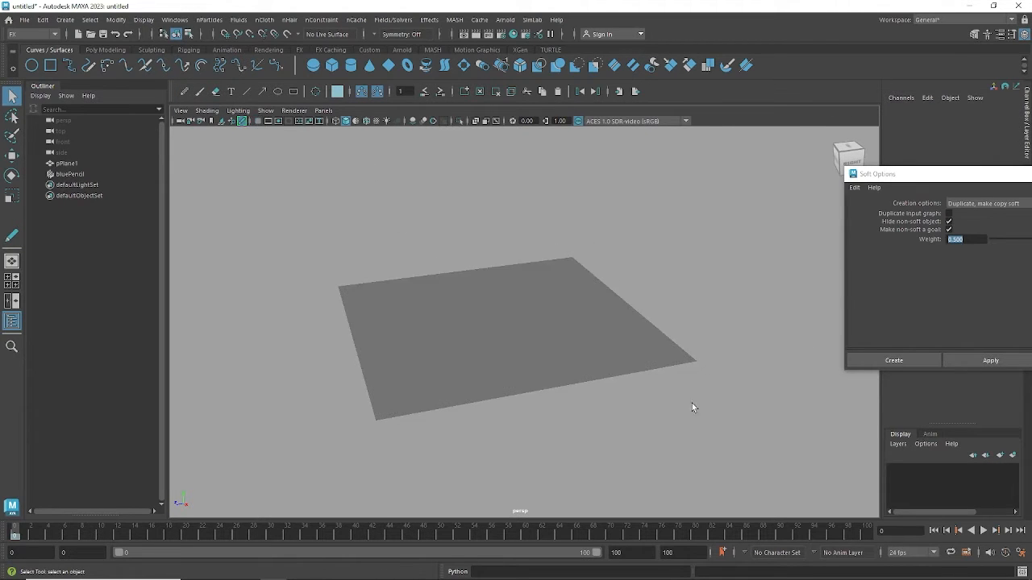
pyautogui.keyDown('alt'); pyautogui.moveTo(691, 405); pyautogui.dragTo(702, 403); pyautogui.keyUp('alt')
pyautogui.click(577, 387)
pyautogui.keyDown('alt'); pyautogui.moveTo(577, 387); pyautogui.dragTo(582, 405); pyautogui.keyUp('alt')
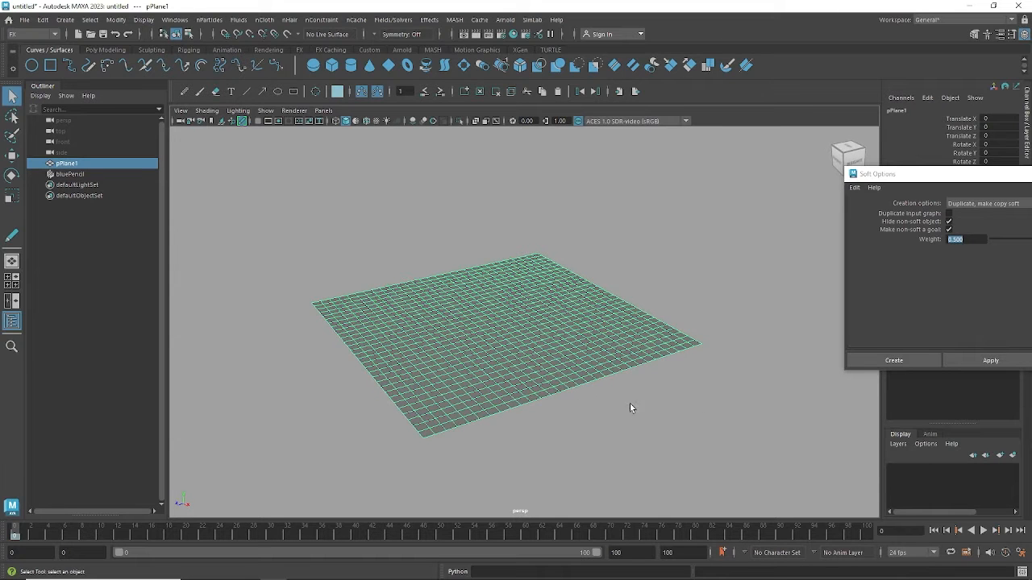
pyautogui.moveTo(975, 183); pyautogui.dragTo(773, 176)
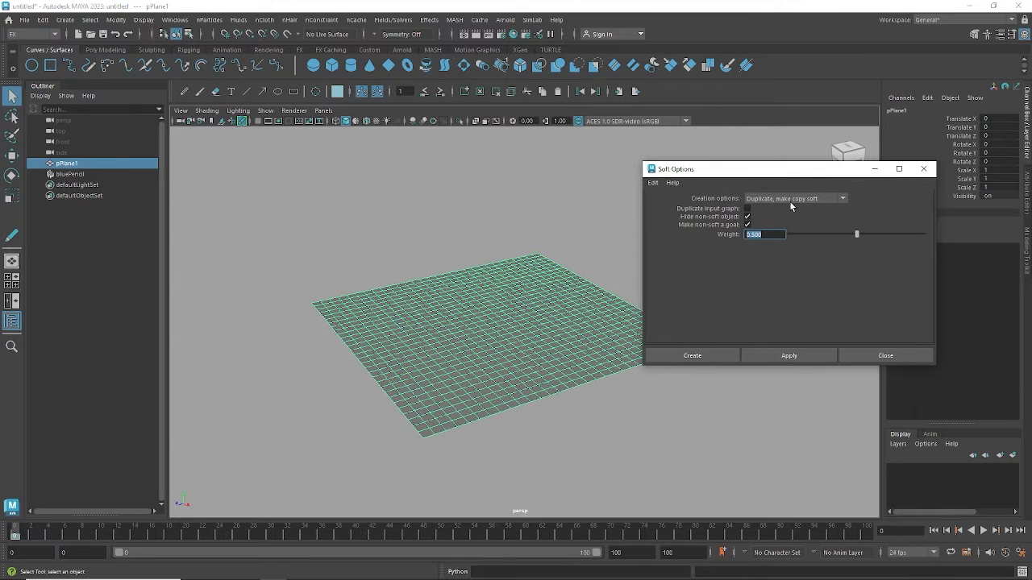
# Reset the Soft Options settings to their defaults
pyautogui.click(789, 200)
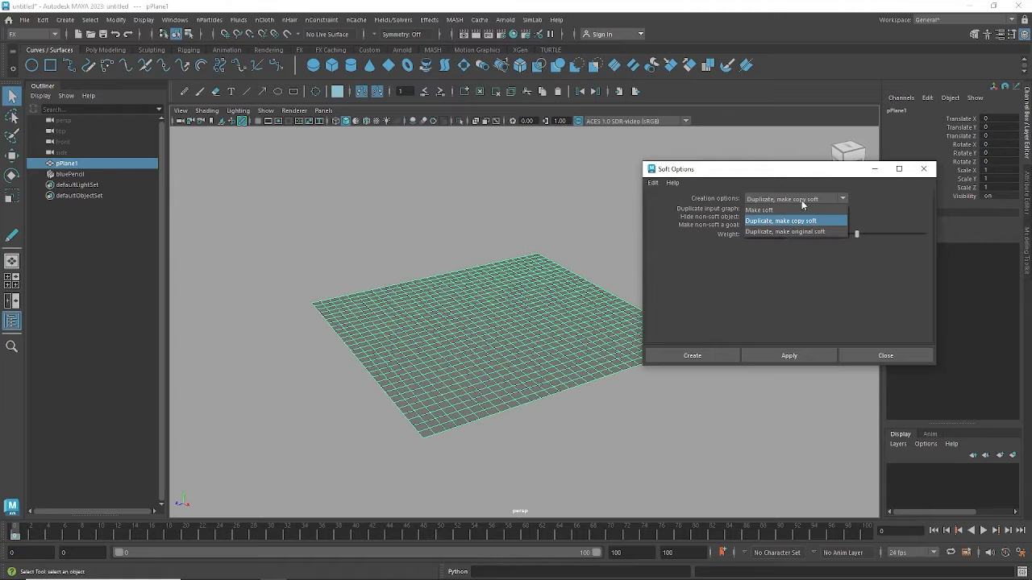
pyautogui.click(809, 169)
pyautogui.click(653, 183)
pyautogui.click(660, 205)
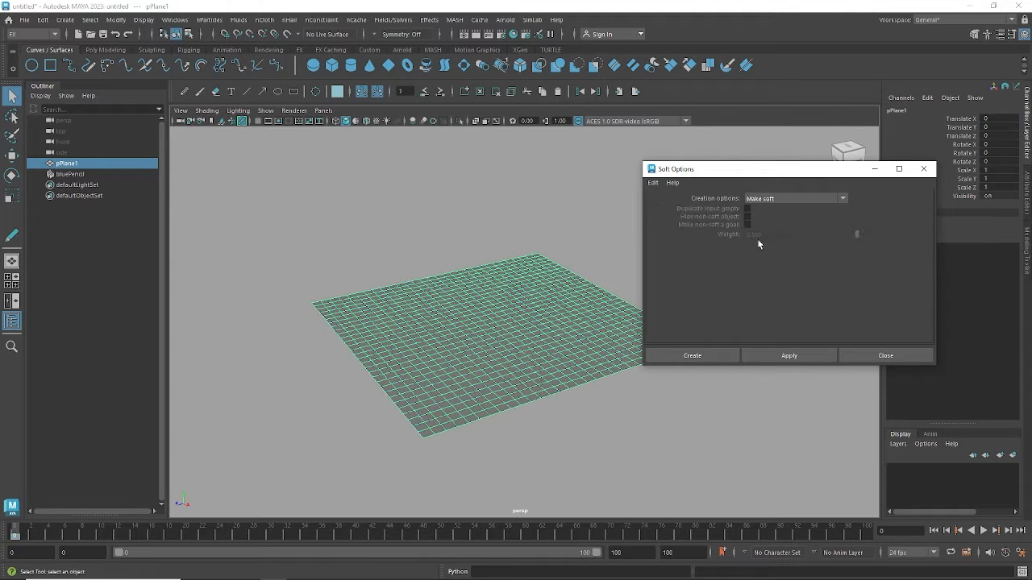
# Create a soft body with Duplicate, make copy soft, hiding the non-soft object and making it a goal with weight 0.5
pyautogui.click(771, 200)
pyautogui.click(776, 223)
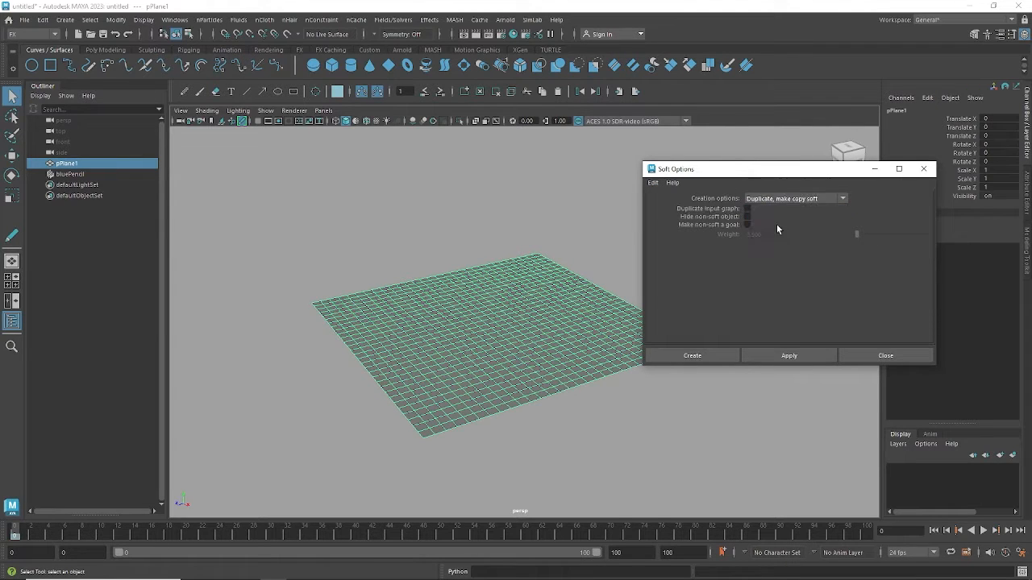
pyautogui.click(747, 217)
pyautogui.click(747, 225)
pyautogui.click(770, 234)
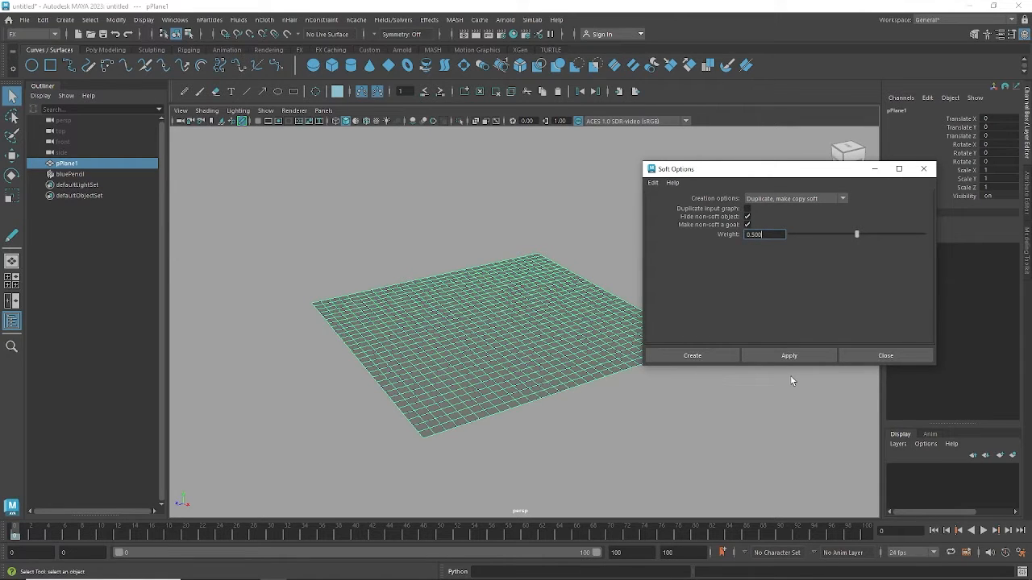
pyautogui.click(701, 359)
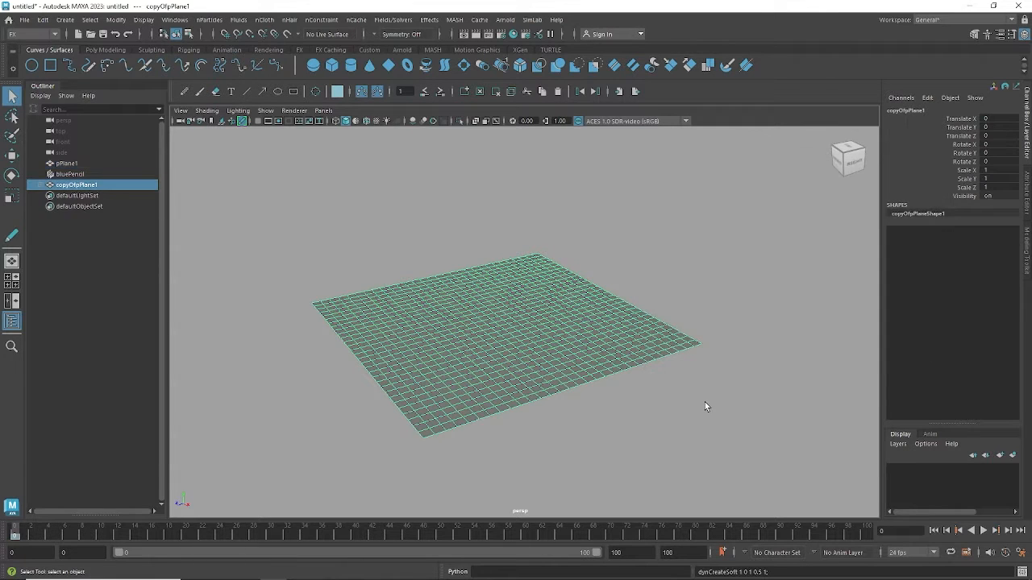
# Expand the soft copy's hierarchy in the Outliner and delete the bluePencil node
pyautogui.click(41, 184)
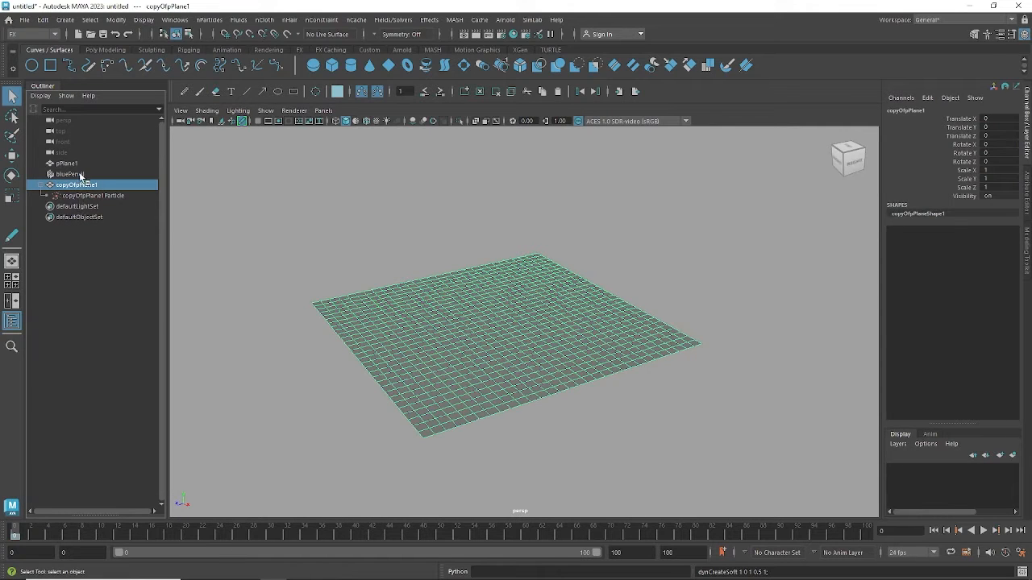
pyautogui.click(82, 175)
pyautogui.press('Delete')
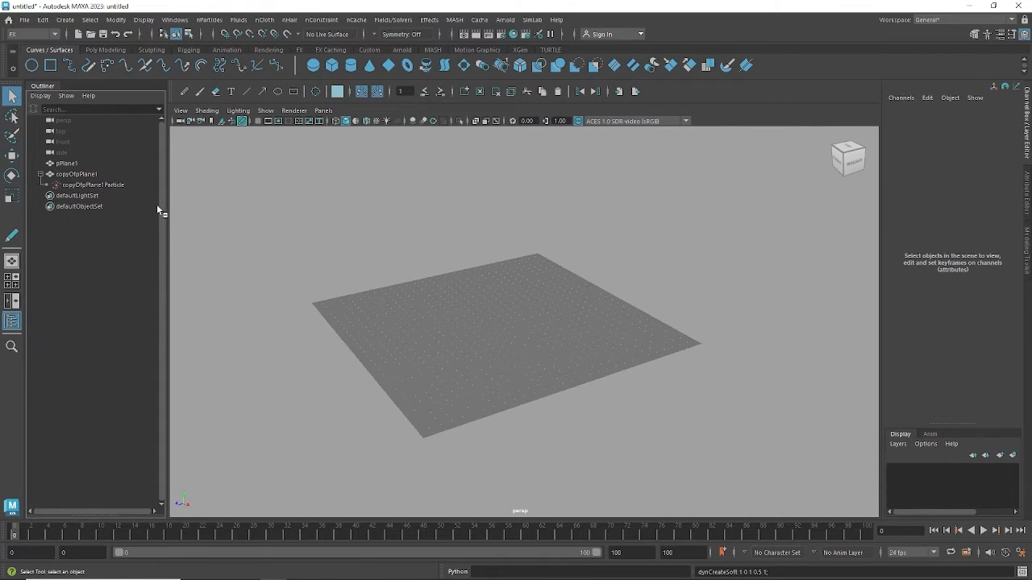
# Select the hidden original plane and then the copy's particle object to compare the two parts of the setup
pyautogui.click(68, 165)
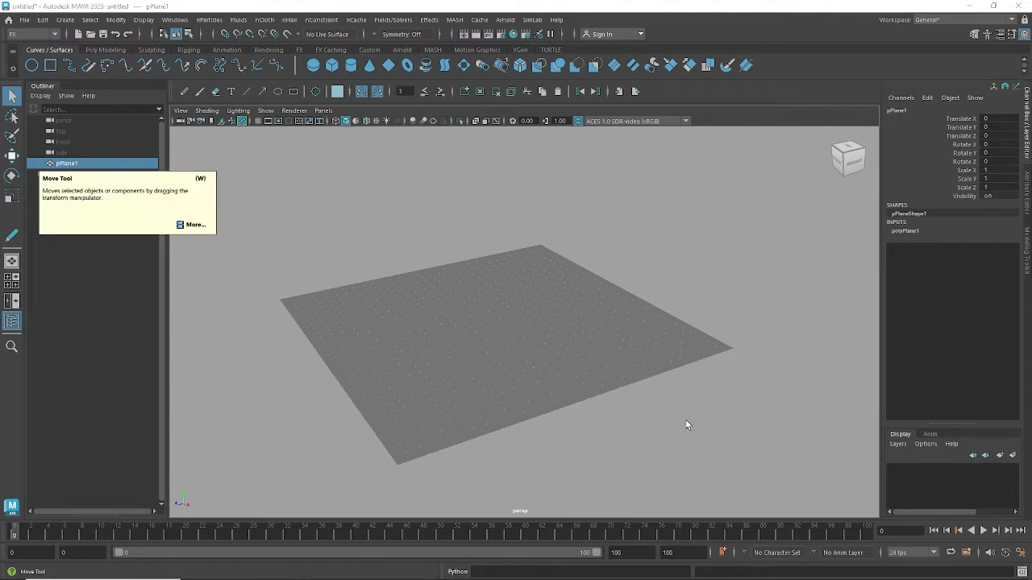
pyautogui.moveTo(686, 411)
pyautogui.keyDown('alt'); pyautogui.mouseDown()
pyautogui.moveTo(682, 382)
pyautogui.moveTo(680, 408)
pyautogui.mouseUp(); pyautogui.keyUp('alt')
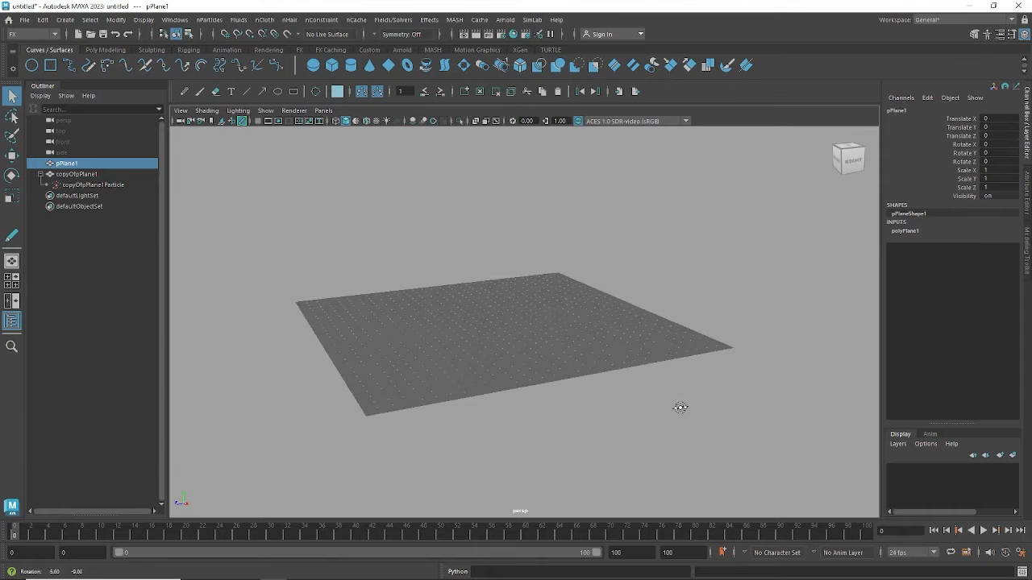
pyautogui.click(85, 184)
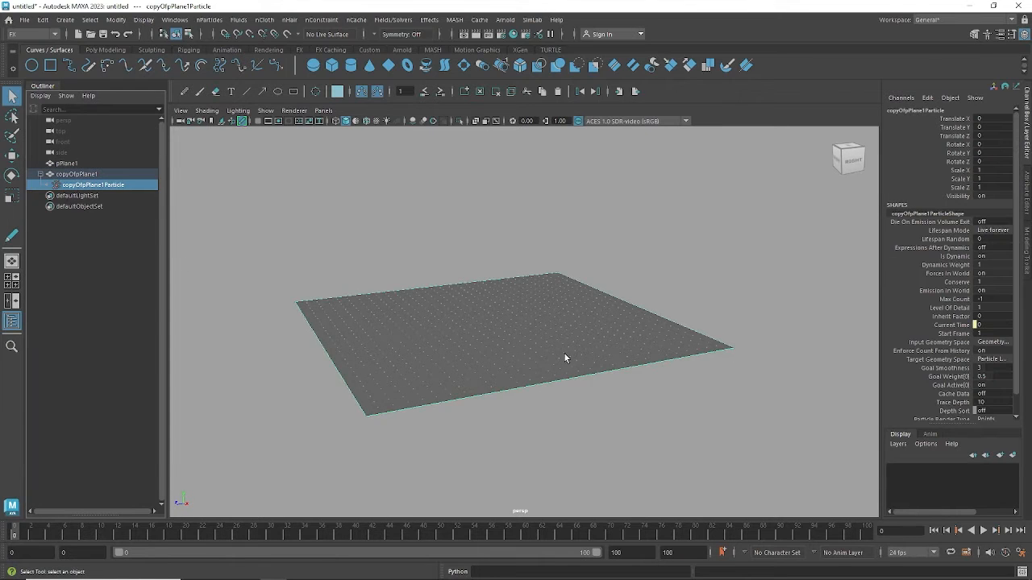
pyautogui.keyDown('alt'); pyautogui.moveTo(563, 354); pyautogui.dragTo(585, 372); pyautogui.keyUp('alt')
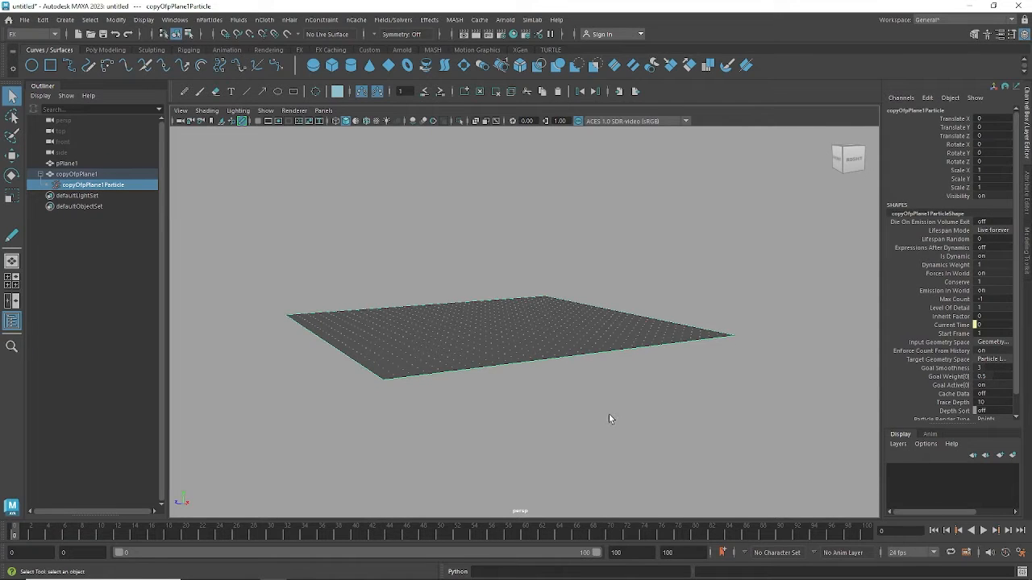
# Examine the soft copy's particles at the grid vertices up close in wireframe display
pyautogui.press('F3')
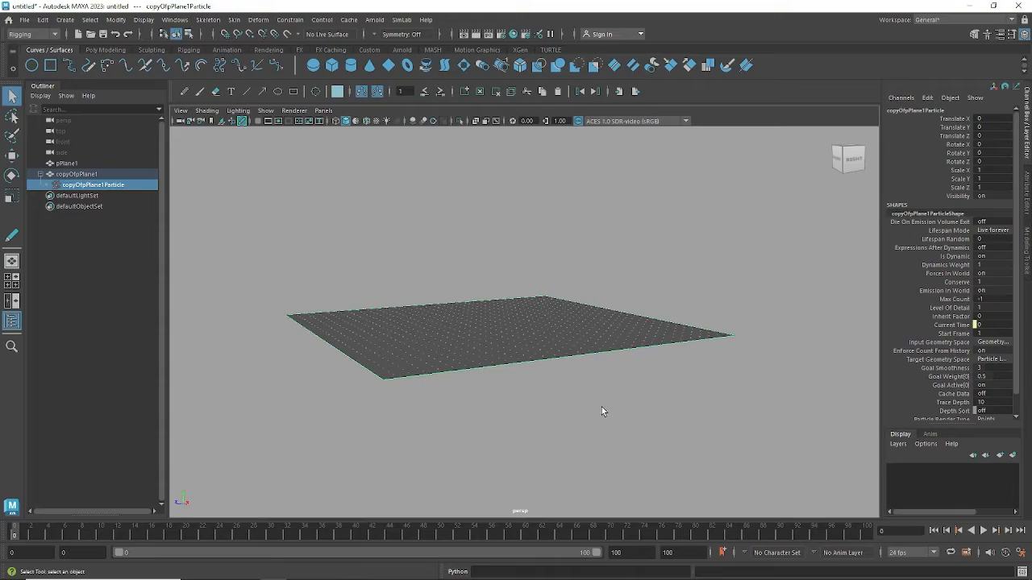
pyautogui.press('4')
pyautogui.scroll(5, 606, 414)
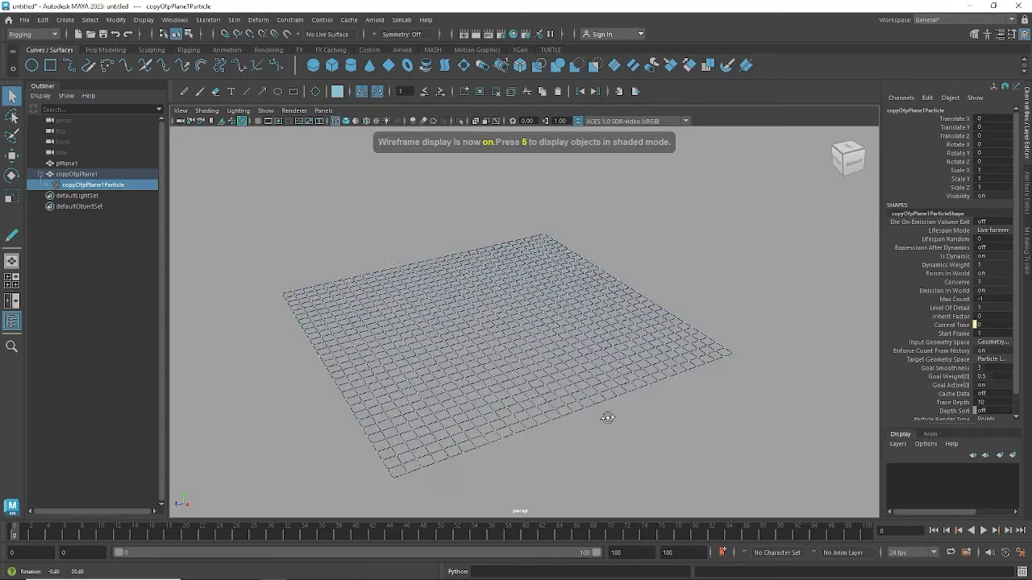
pyautogui.scroll(5, 675, 411)
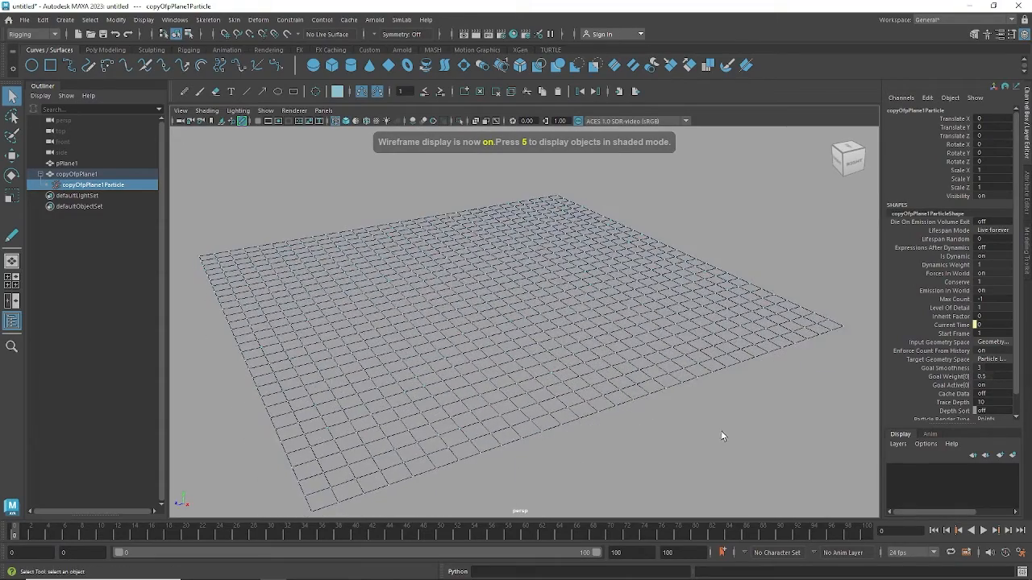
pyautogui.click(721, 436)
pyautogui.click(95, 186)
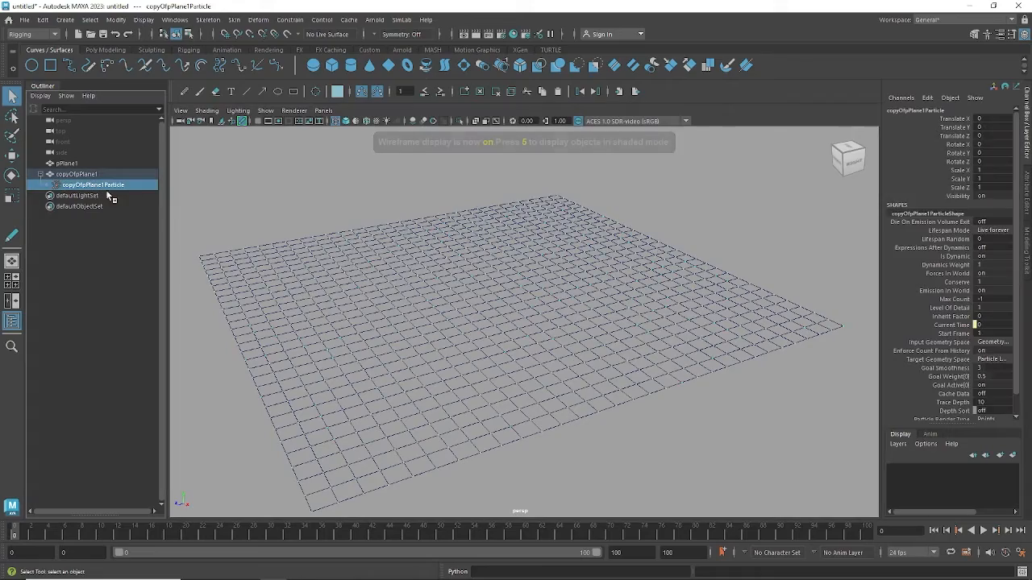
pyautogui.keyDown('alt'); pyautogui.moveTo(502, 395); pyautogui.dragTo(505, 398); pyautogui.keyUp('alt')
pyautogui.scroll(10, 505, 398)
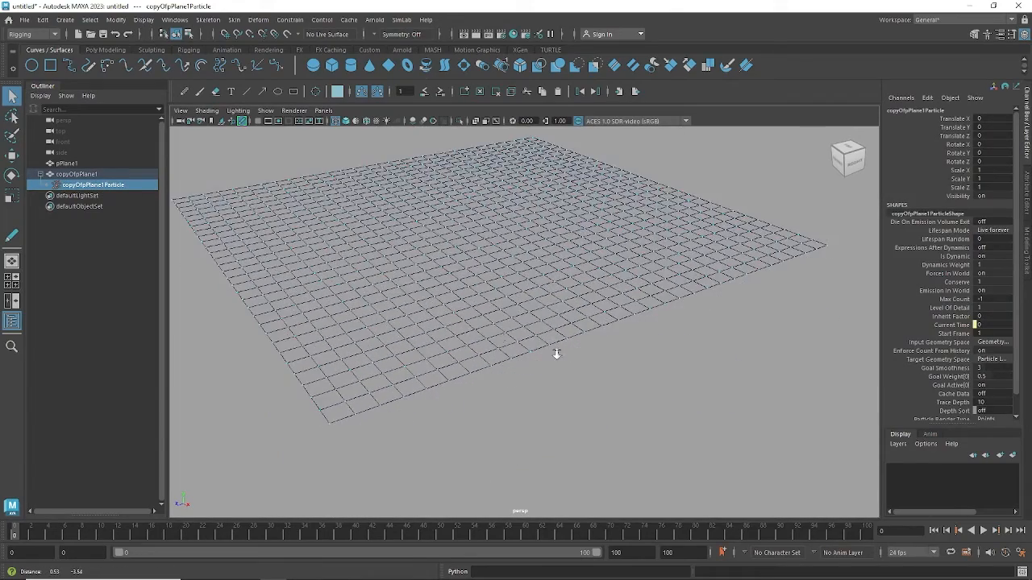
pyautogui.keyDown('alt'); pyautogui.moveTo(611, 369); pyautogui.dragTo(474, 355, button='right'); pyautogui.keyUp('alt')
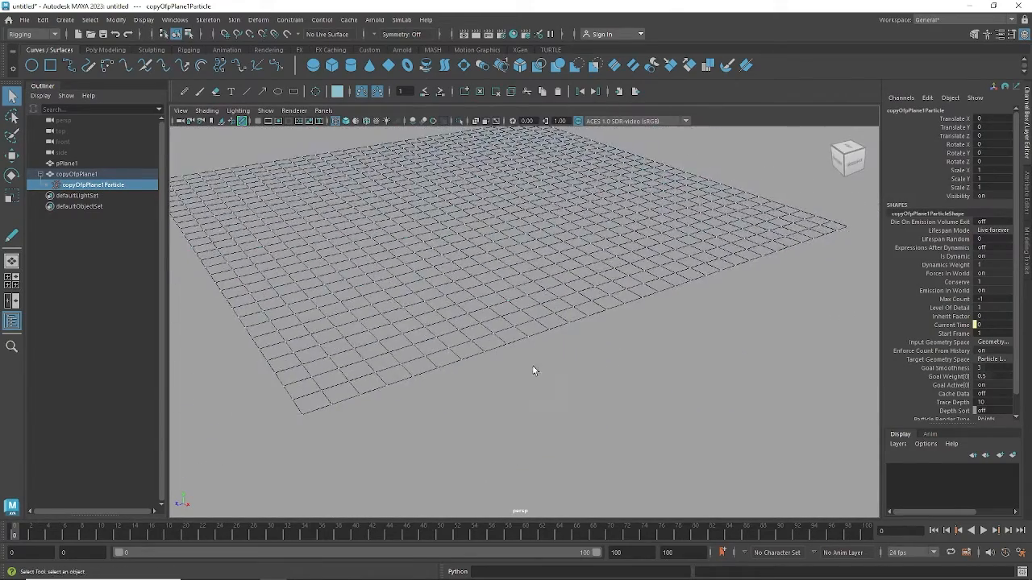
pyautogui.keyDown('alt'); pyautogui.moveTo(534, 371); pyautogui.dragTo(552, 403, button='middle'); pyautogui.keyUp('alt')
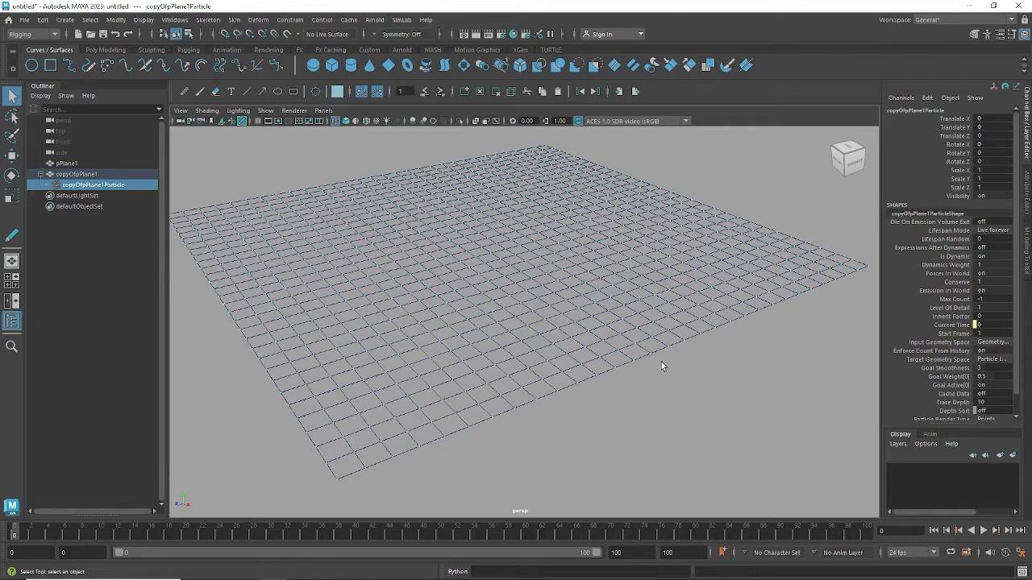
pyautogui.keyDown('alt'); pyautogui.moveTo(661, 363); pyautogui.dragTo(665, 365); pyautogui.keyUp('alt')
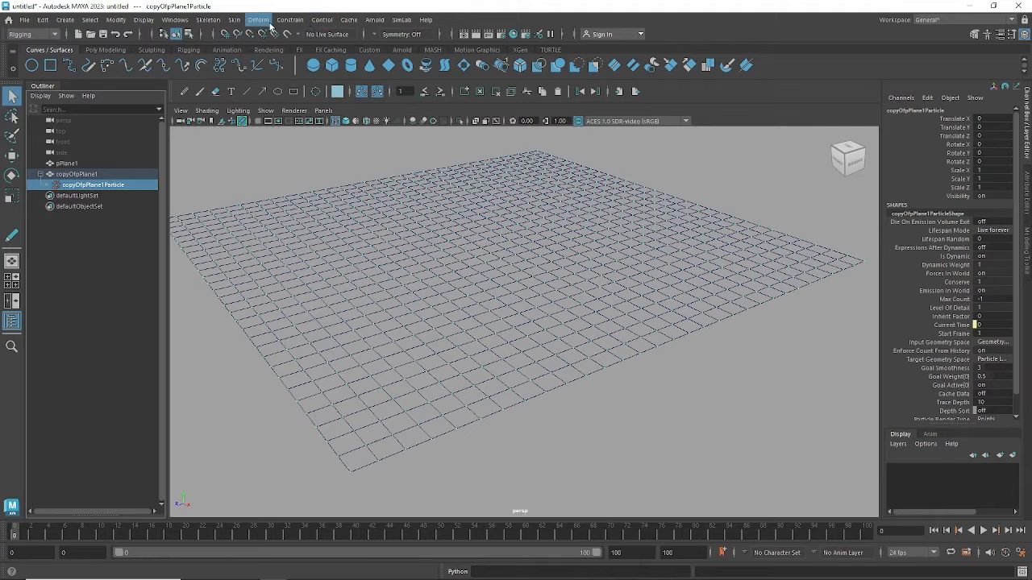
# Add a Turbulence field to the copy's particle object using the FX menu set, and set its Attenuation to 0
pyautogui.click(34, 36)
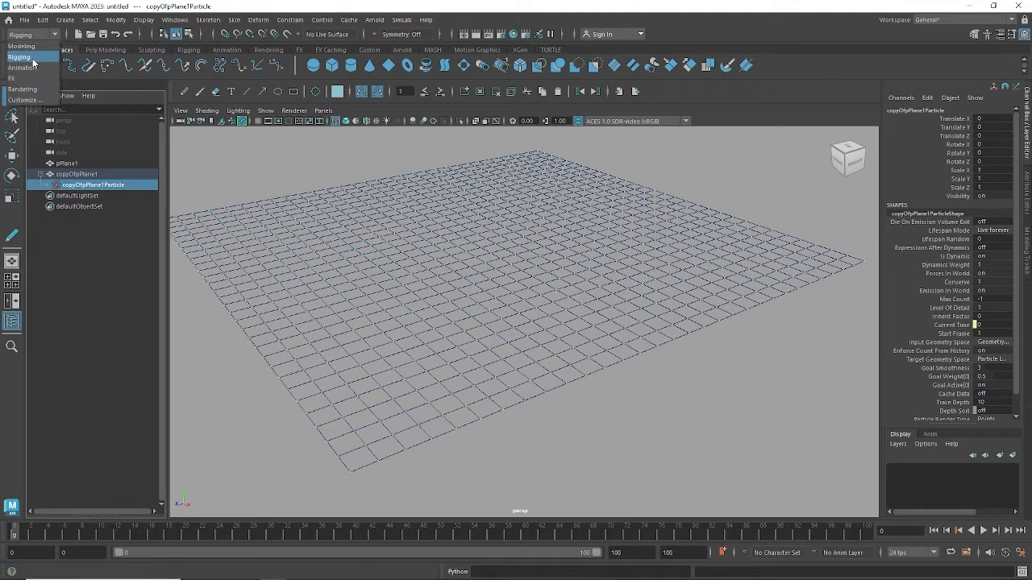
pyautogui.click(35, 80)
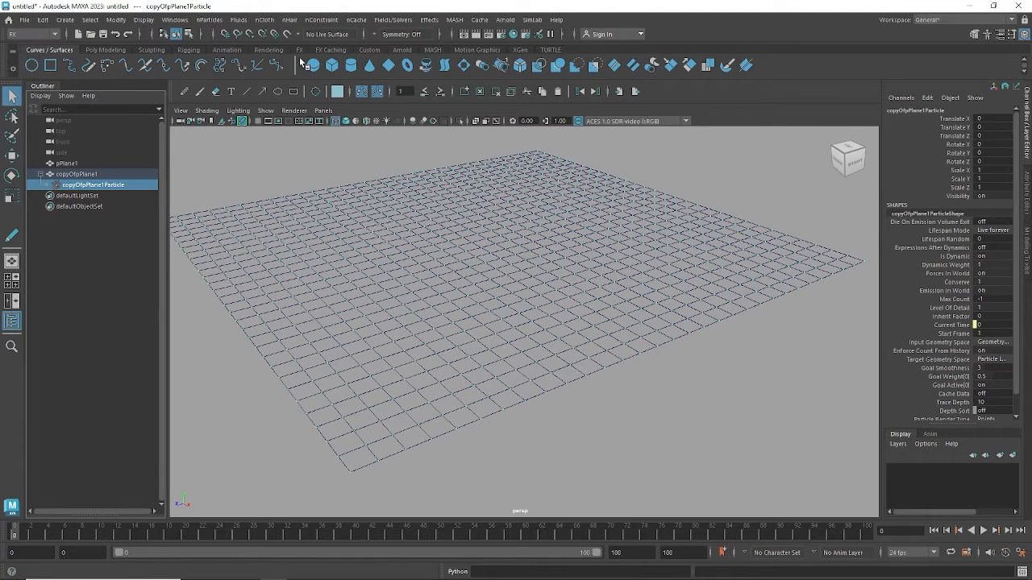
pyautogui.click(393, 19)
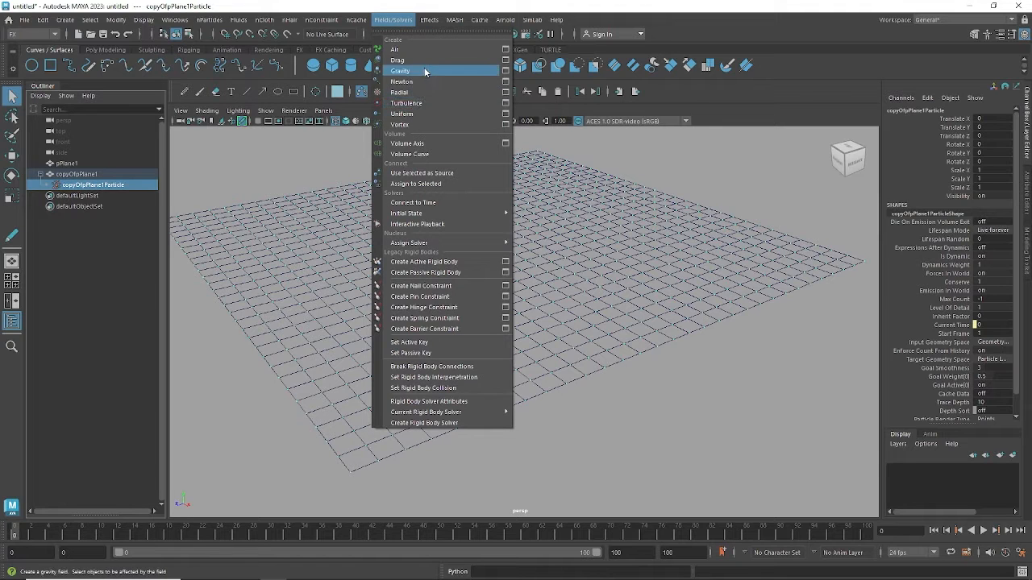
pyautogui.click(407, 104)
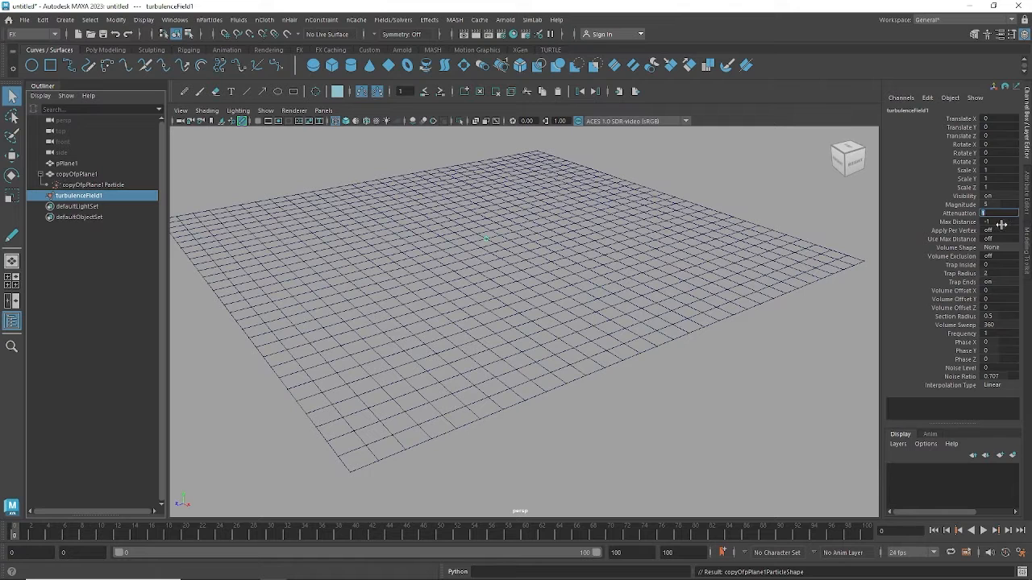
pyautogui.press('Return')
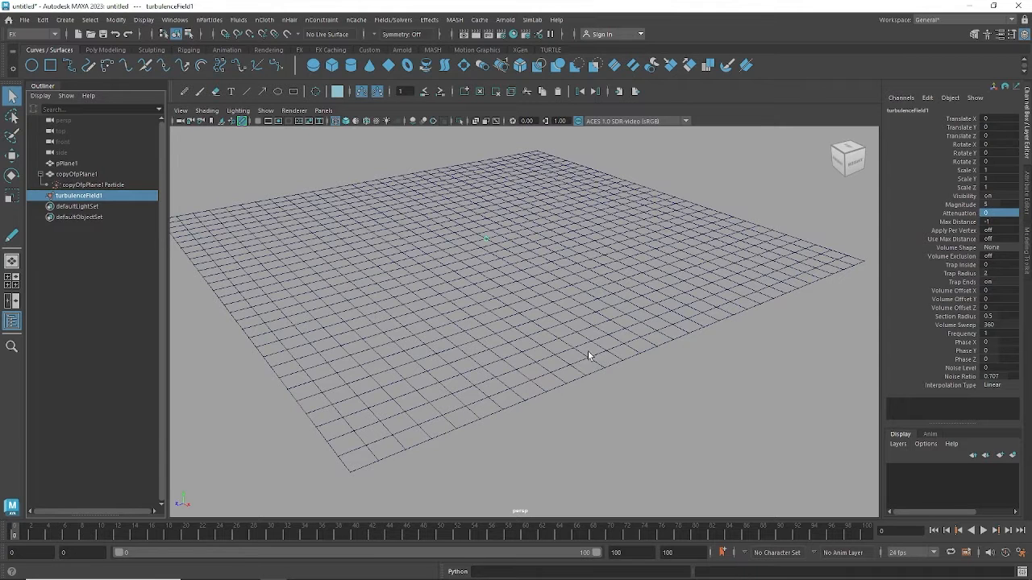
# Switch to shaded display and play the simulation twice to check how the turbulence deforms the soft plane
pyautogui.scroll(-2, 605, 349)
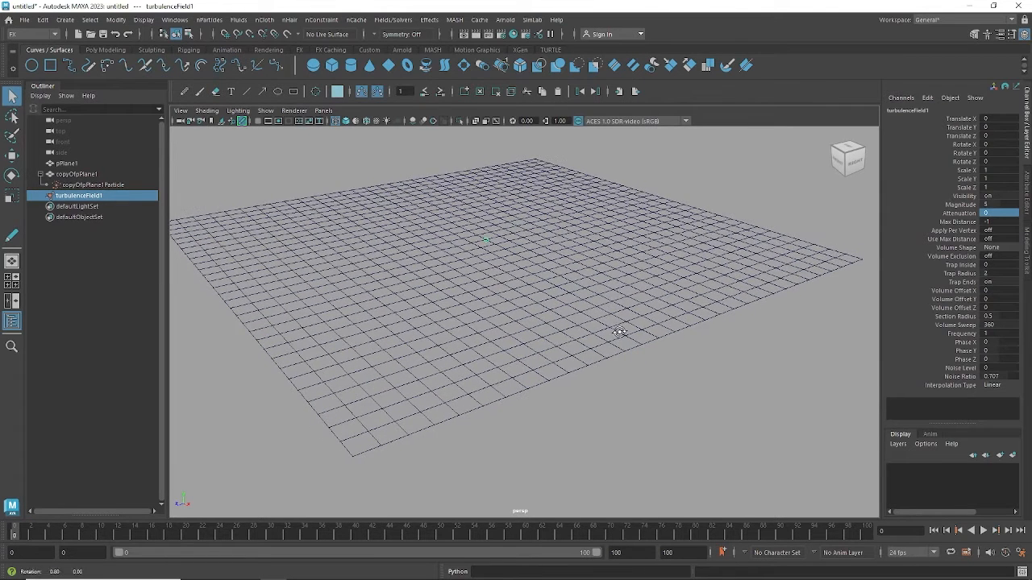
pyautogui.press('5')
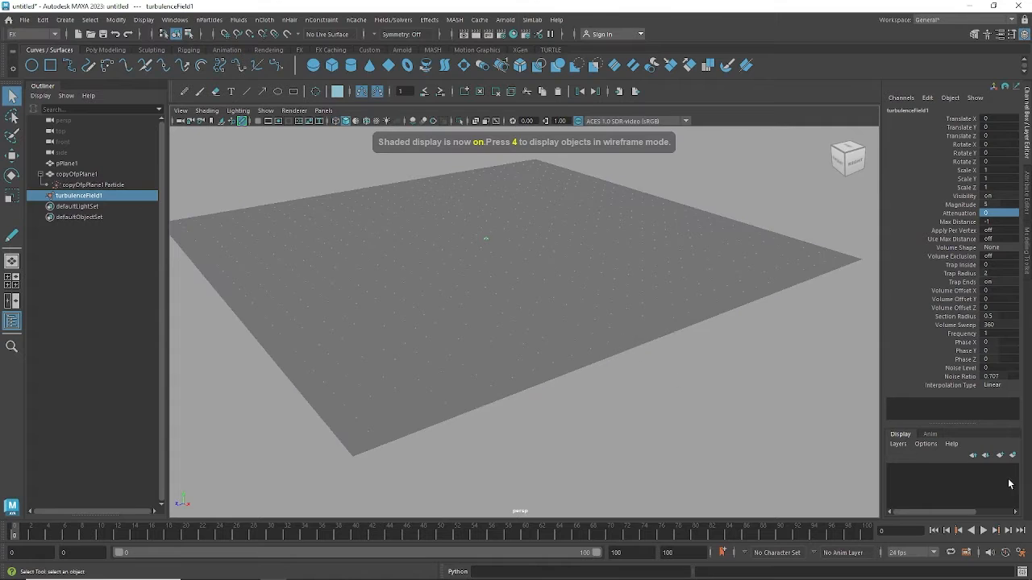
pyautogui.click(982, 530)
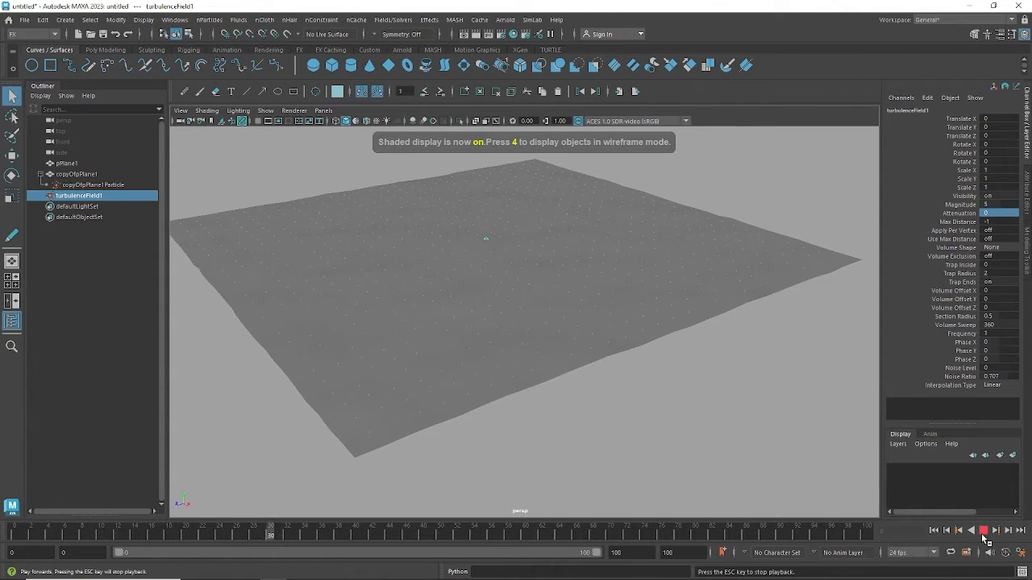
pyautogui.click(983, 531)
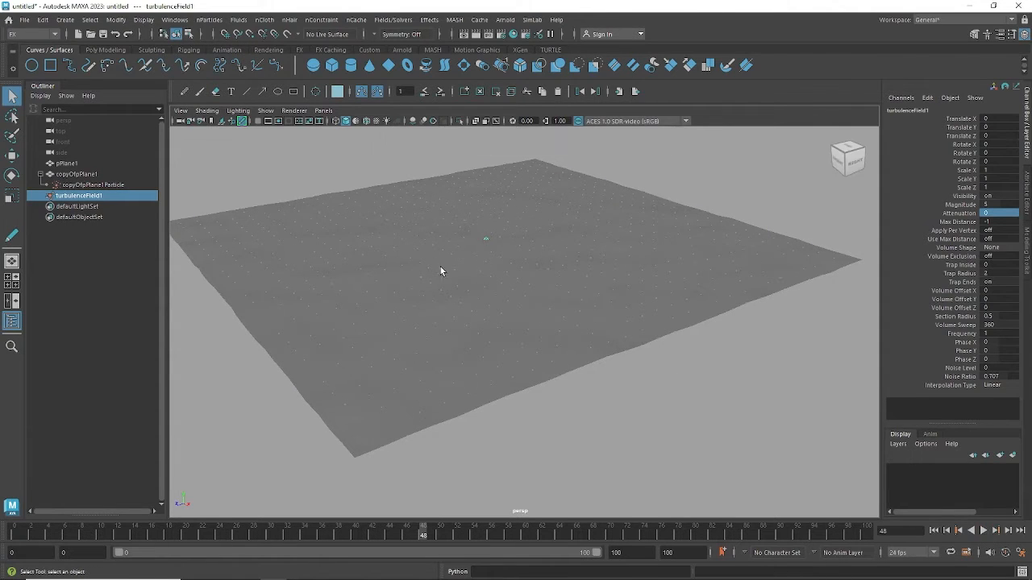
pyautogui.click(983, 530)
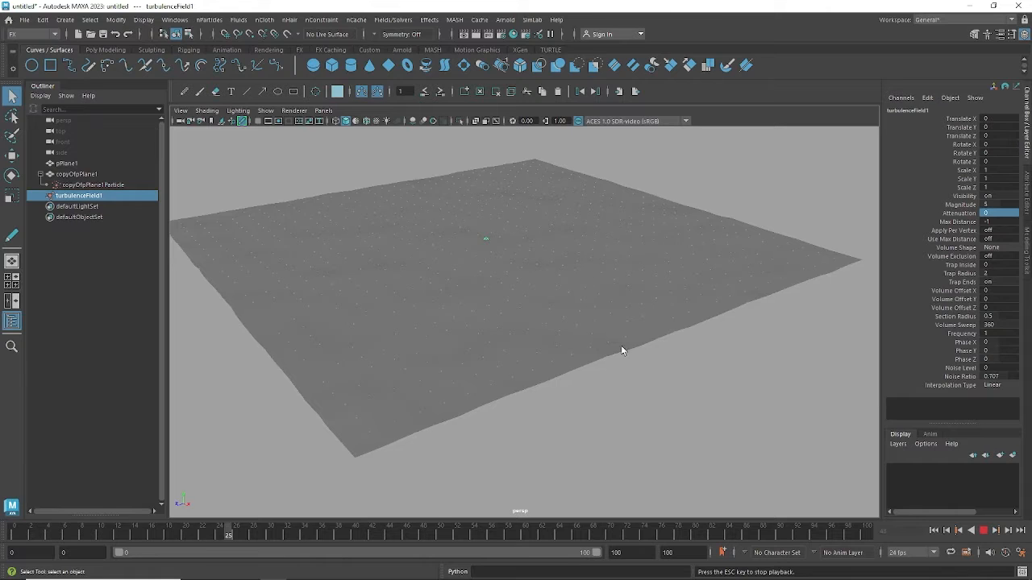
pyautogui.click(983, 531)
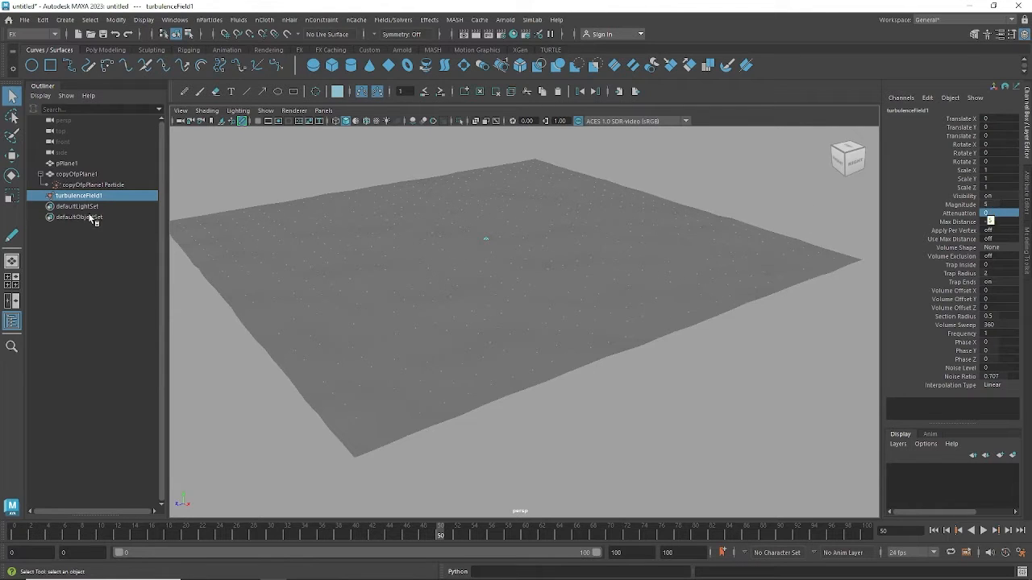
# Set Goal Weight[0] of the copy's particle object, copyOfpPlane1Particle, to 0.2
pyautogui.click(91, 185)
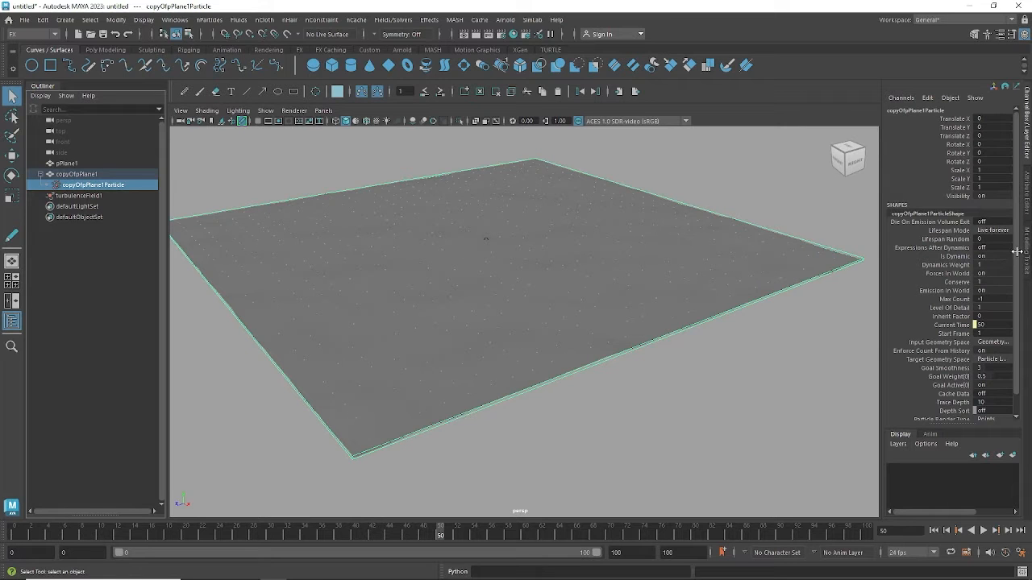
pyautogui.moveTo(1018, 251); pyautogui.dragTo(1018, 274)
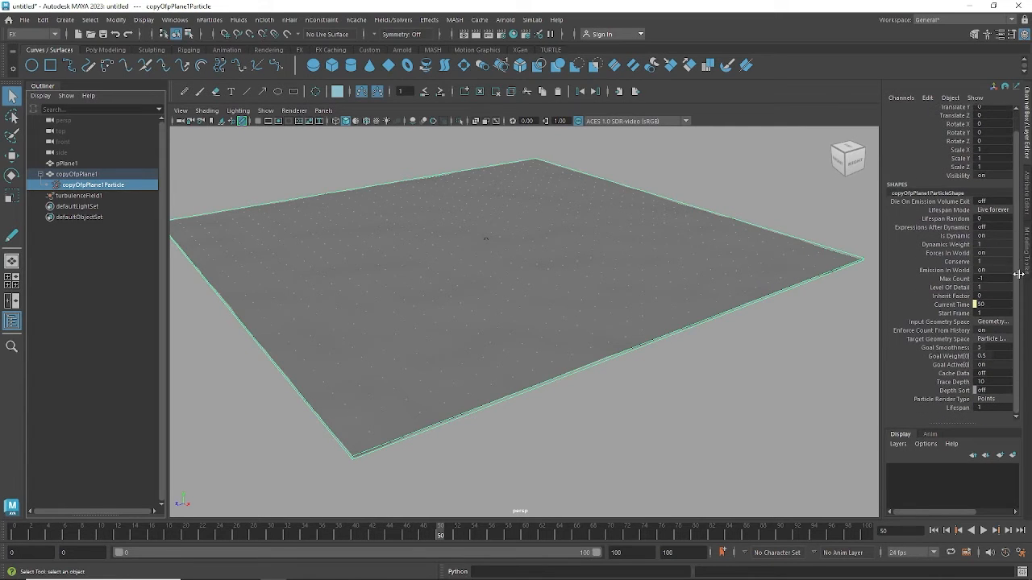
pyautogui.doubleClick(990, 356)
pyautogui.click(984, 357)
pyautogui.write('3')
pyautogui.press('Return')
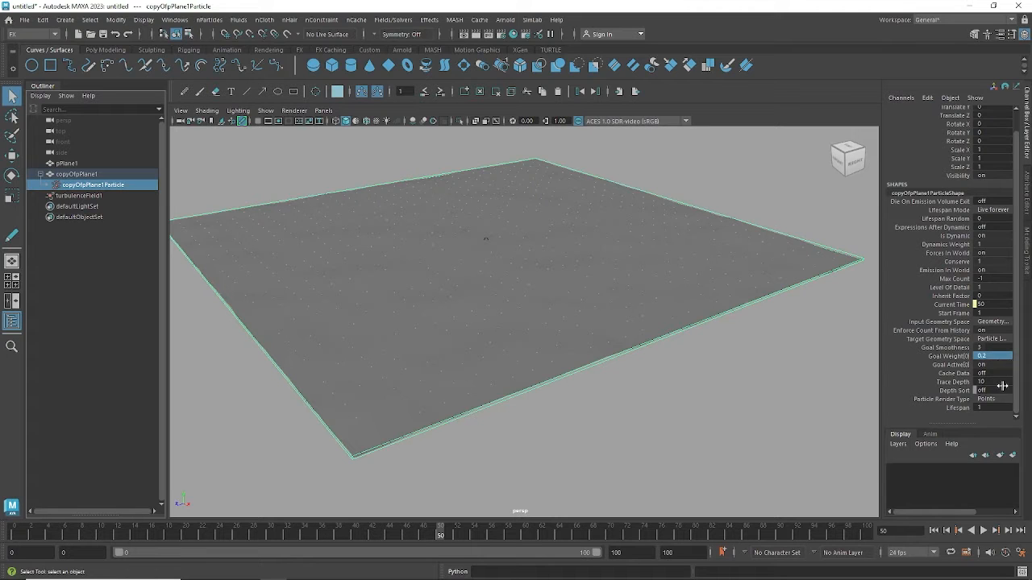
# Replay the simulation from the first frame and examine the deformed soft plane from the side and from above
pyautogui.click(933, 530)
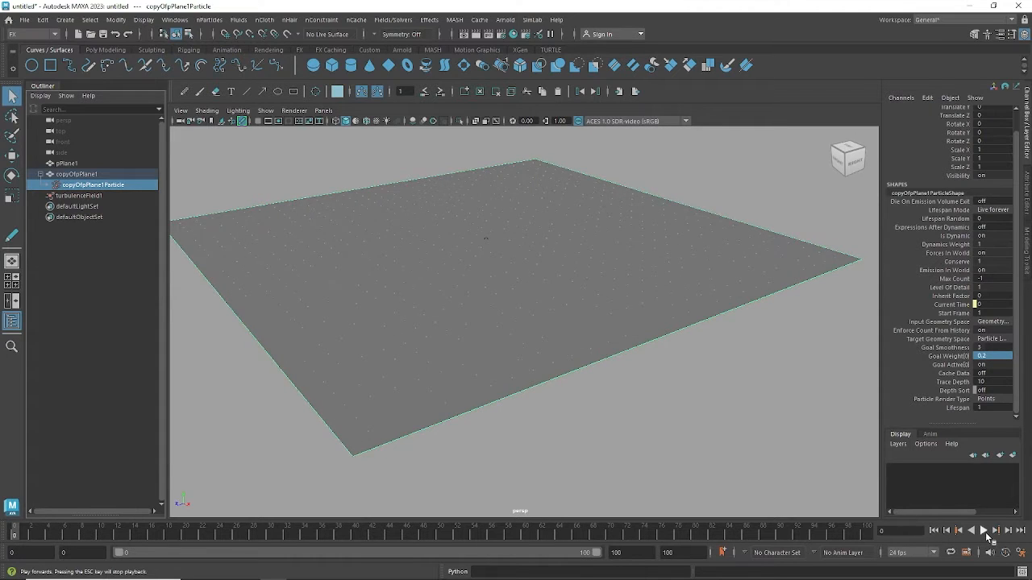
pyautogui.click(985, 532)
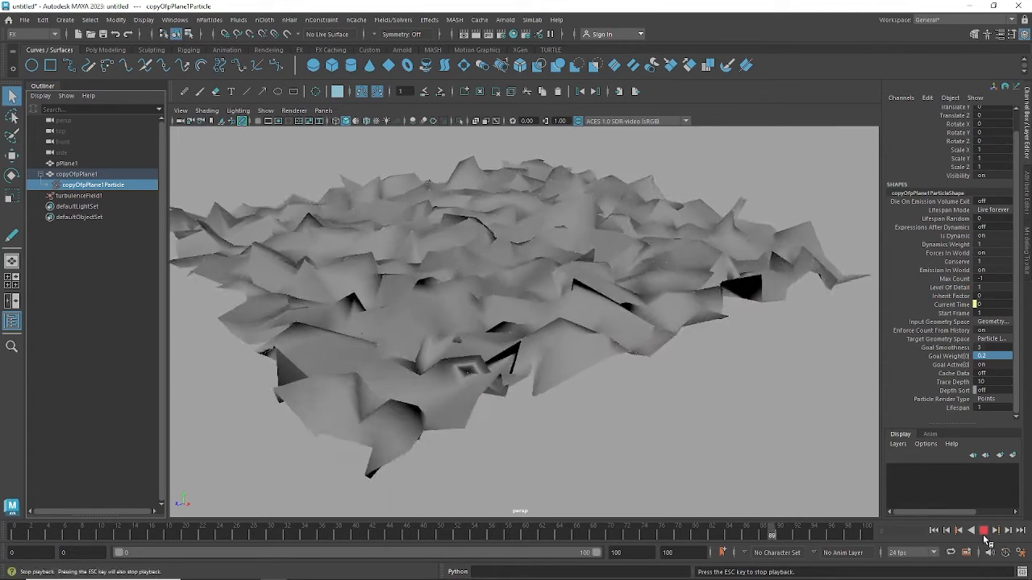
pyautogui.click(984, 533)
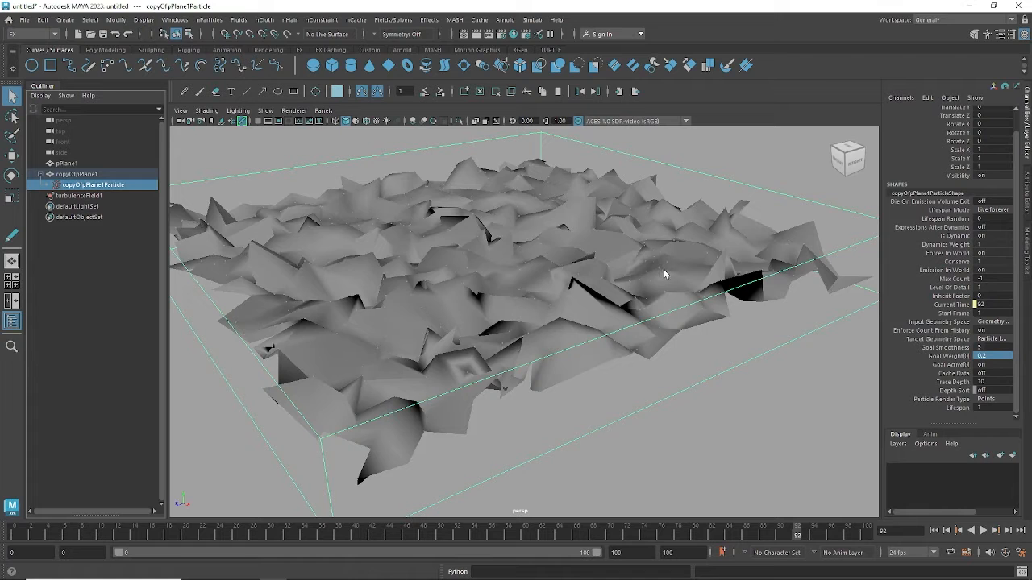
pyautogui.keyDown('alt'); pyautogui.moveTo(680, 282); pyautogui.dragTo(656, 273); pyautogui.keyUp('alt')
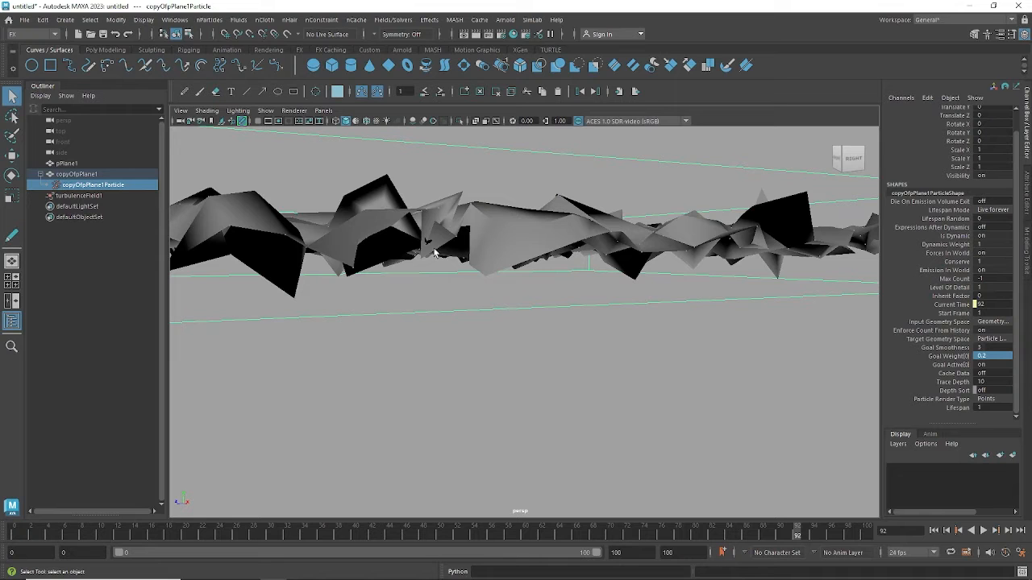
pyautogui.keyDown('alt'); pyautogui.moveTo(434, 252); pyautogui.dragTo(632, 323); pyautogui.keyUp('alt')
# Turn on smooth mesh preview for the soft plane copy, deselect it and play the simulation
pyautogui.click(630, 297)
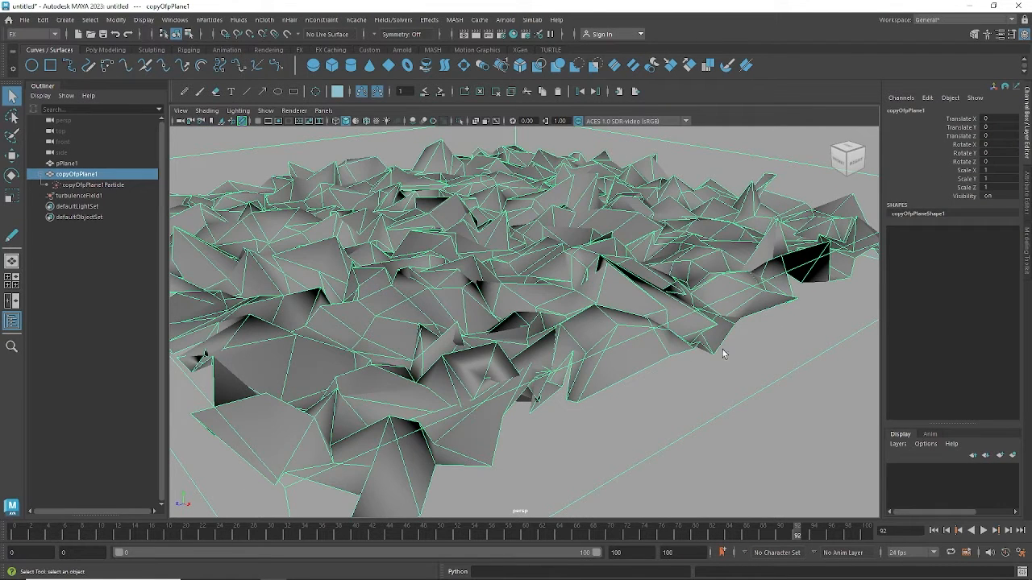
pyautogui.press('3')
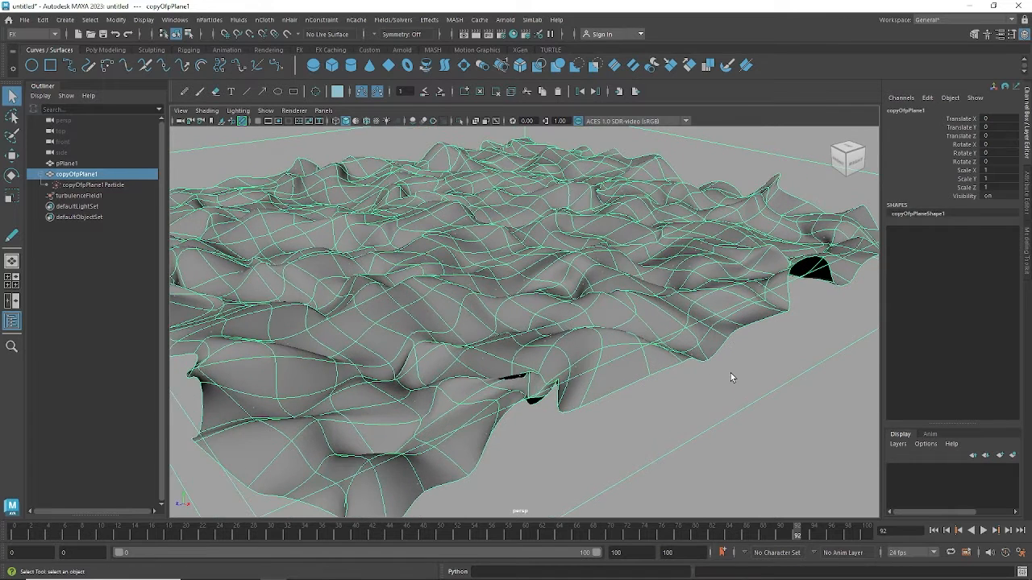
pyautogui.click(737, 373)
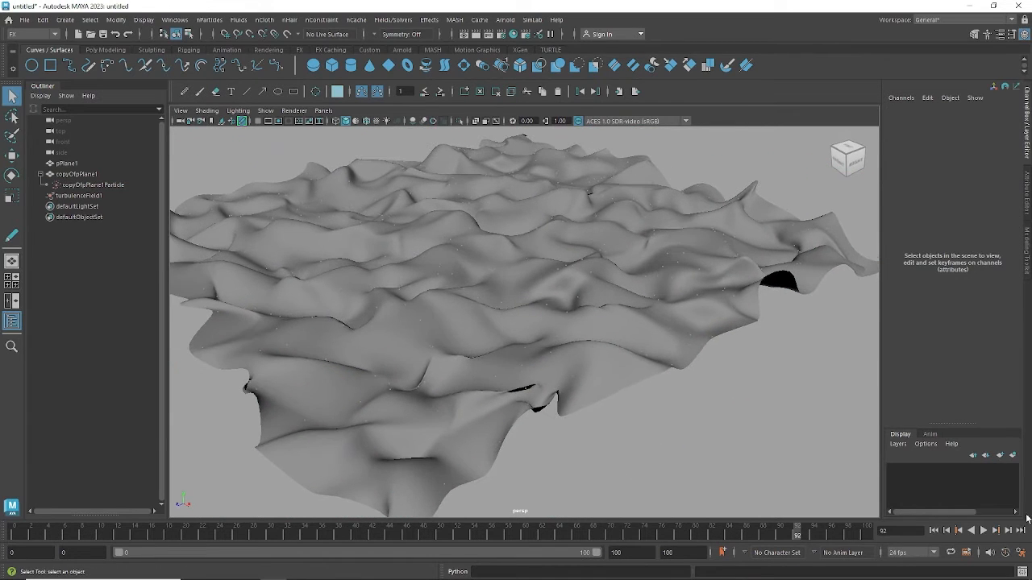
pyautogui.click(983, 531)
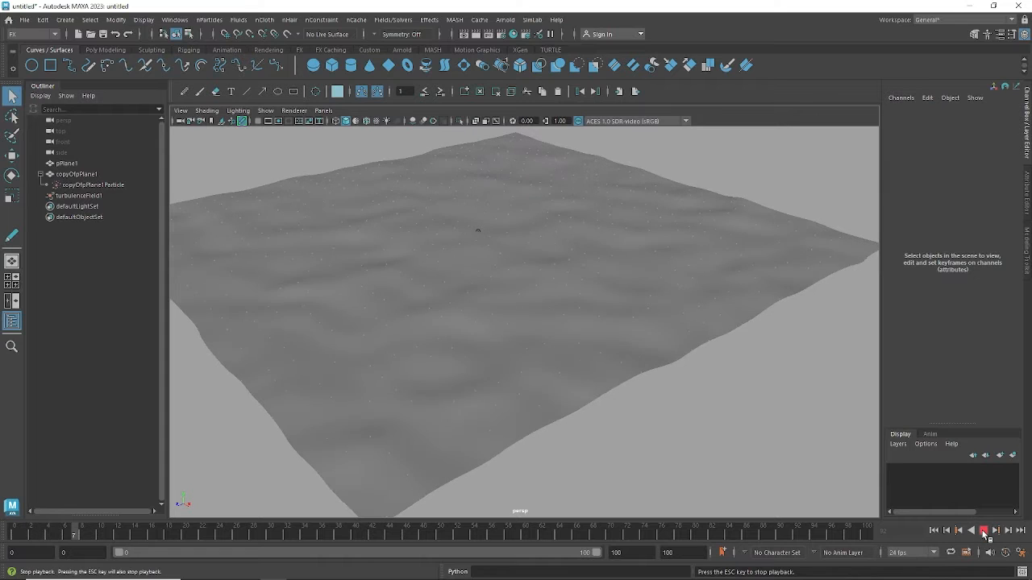
pyautogui.press('Escape')
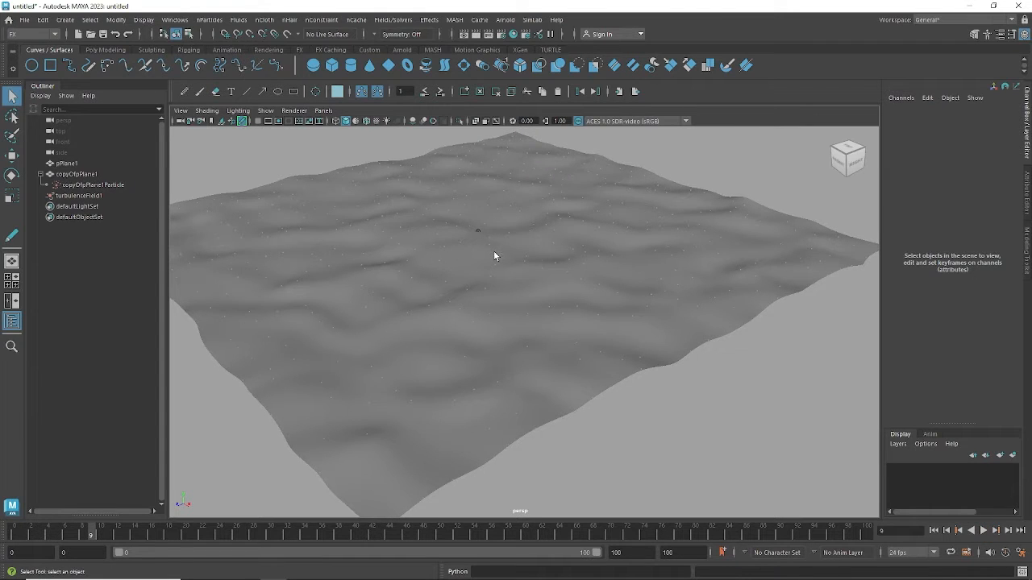
# Return the soft plane copy to unsmoothed display, play the simulation and inspect the faceted surface
pyautogui.click(494, 258)
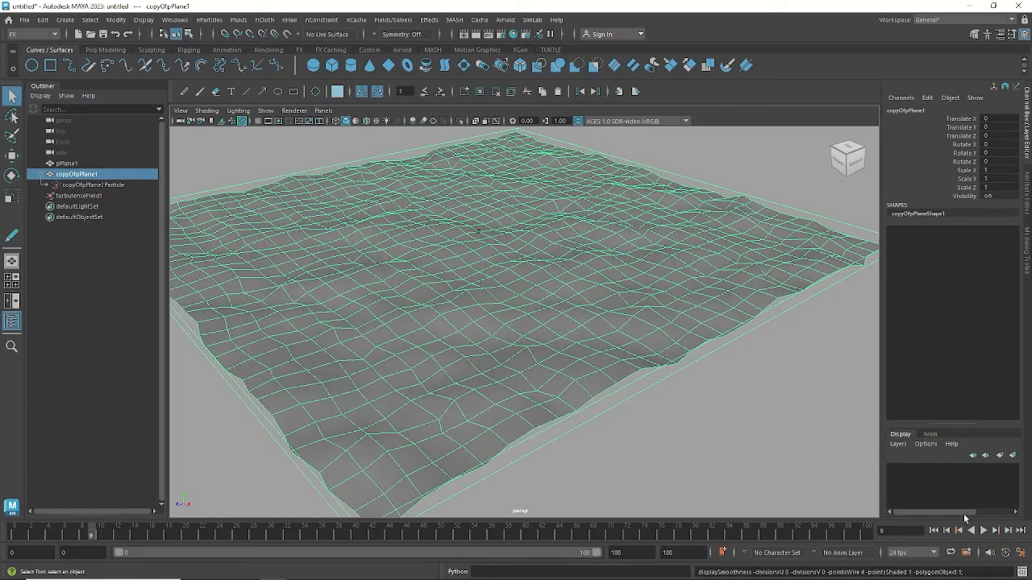
pyautogui.click(983, 531)
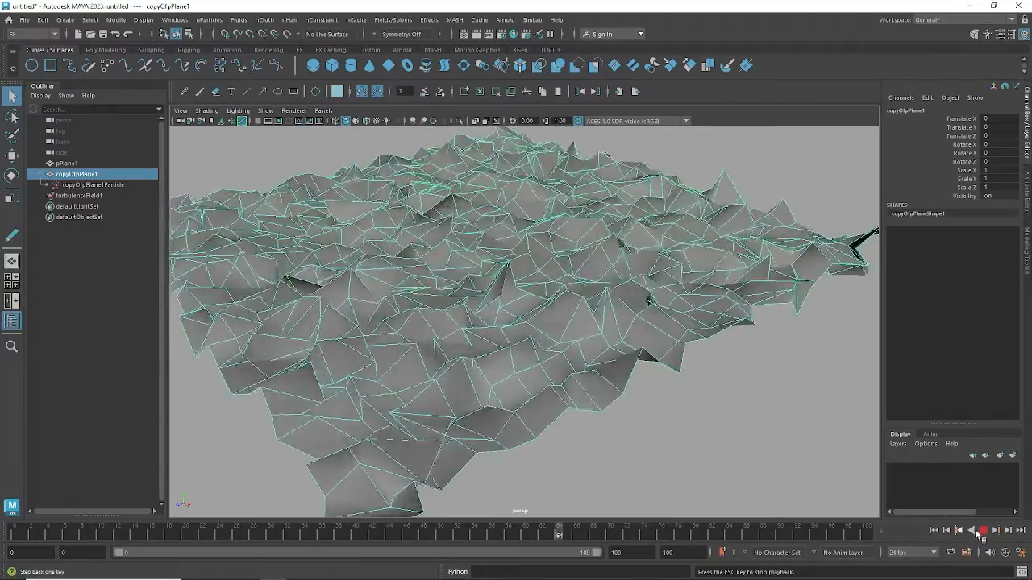
pyautogui.press('Escape')
pyautogui.moveTo(692, 406)
pyautogui.keyDown('alt'); pyautogui.mouseDown()
pyautogui.moveTo(675, 399)
pyautogui.moveTo(690, 402)
pyautogui.mouseUp(); pyautogui.keyUp('alt')
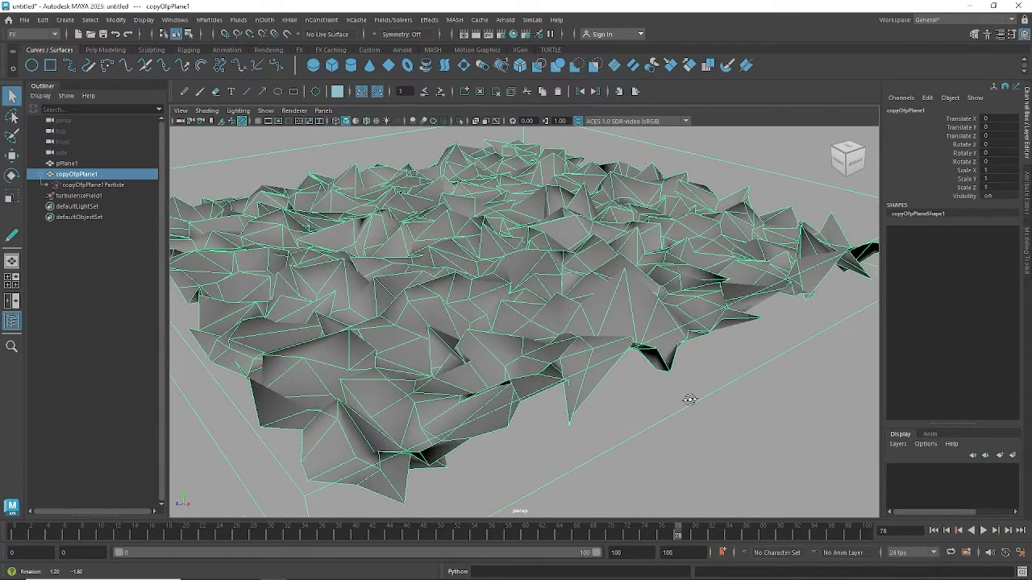
pyautogui.keyDown('alt'); pyautogui.moveTo(730, 399); pyautogui.dragTo(641, 398, button='right'); pyautogui.keyUp('alt')
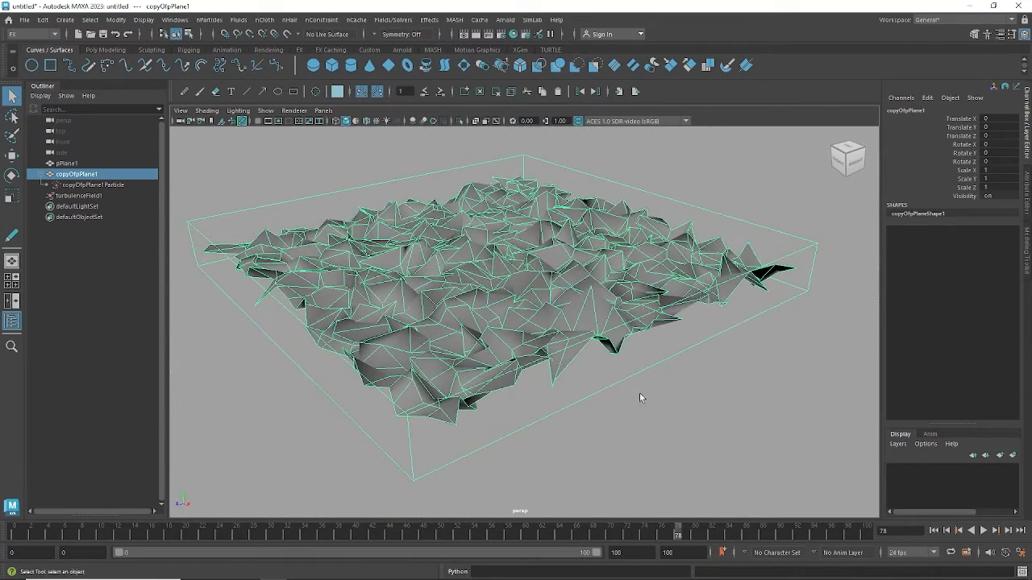
# Rewind to the first frame and unhide the original plane pPlane1 at the same place as the soft copy
pyautogui.click(932, 530)
pyautogui.keyDown('alt'); pyautogui.moveTo(777, 483); pyautogui.dragTo(650, 396); pyautogui.keyUp('alt')
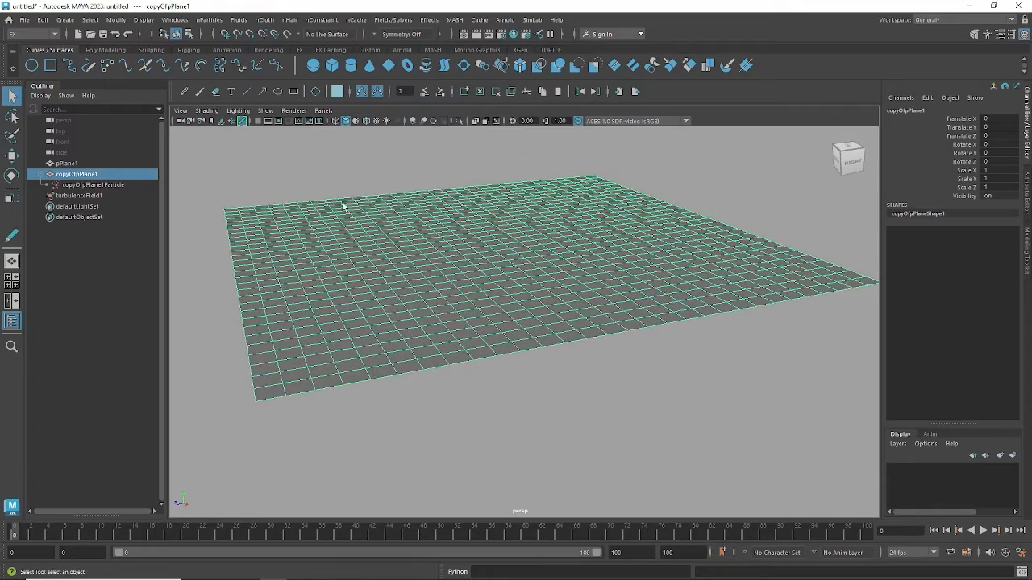
pyautogui.keyDown('alt'); pyautogui.moveTo(463, 276); pyautogui.dragTo(810, 255); pyautogui.keyUp('alt')
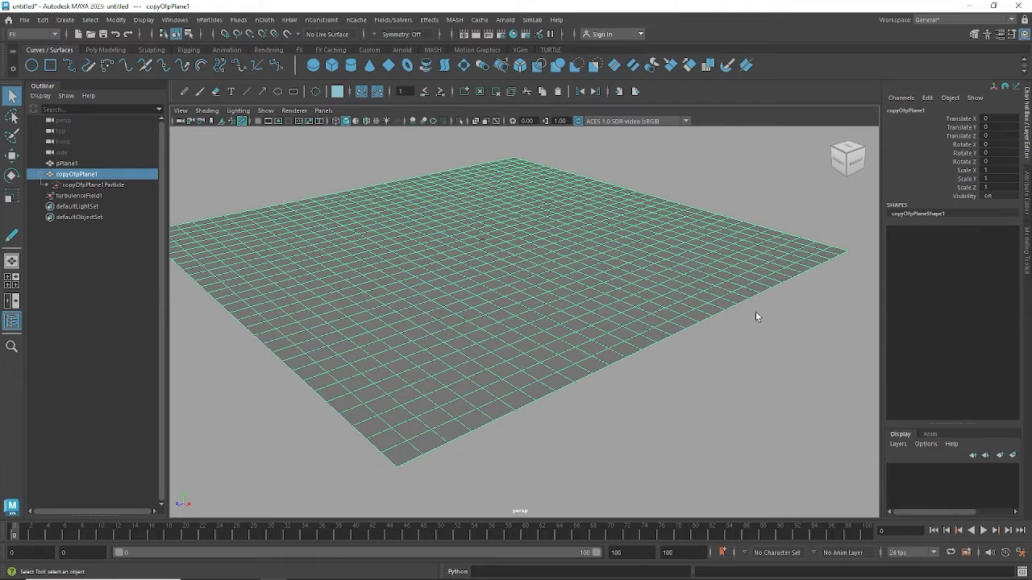
pyautogui.keyDown('alt'); pyautogui.moveTo(626, 295); pyautogui.dragTo(602, 273); pyautogui.keyUp('alt')
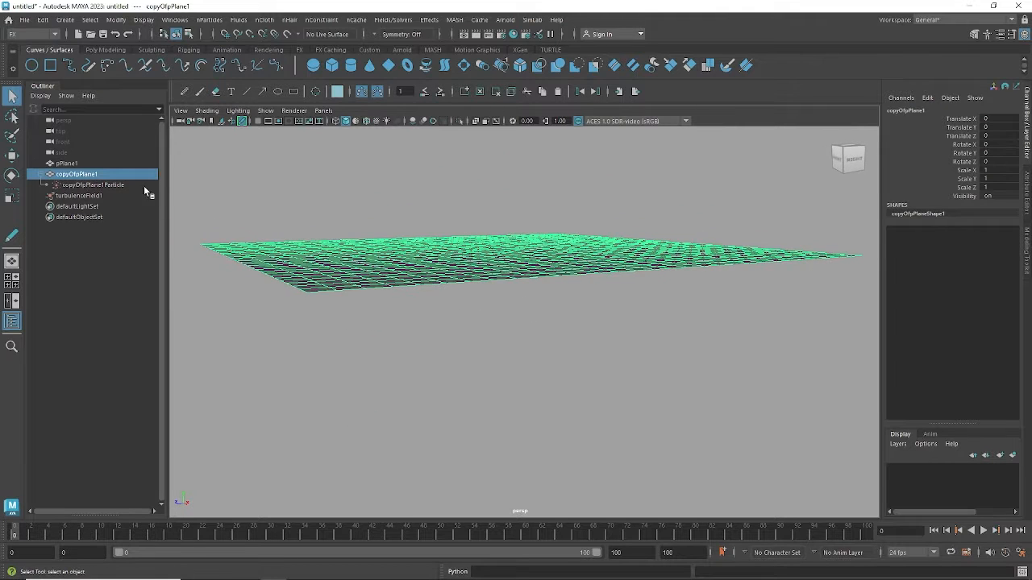
pyautogui.click(67, 163)
pyautogui.keyDown('alt'); pyautogui.moveTo(710, 305); pyautogui.dragTo(691, 299); pyautogui.keyUp('alt')
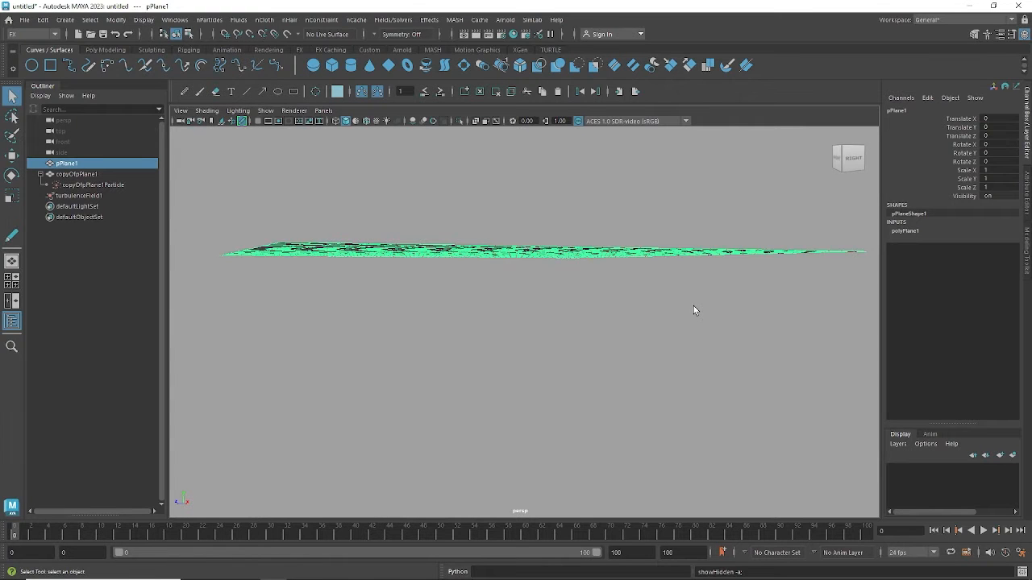
pyautogui.keyDown('alt'); pyautogui.moveTo(865, 362); pyautogui.dragTo(818, 385); pyautogui.keyUp('alt')
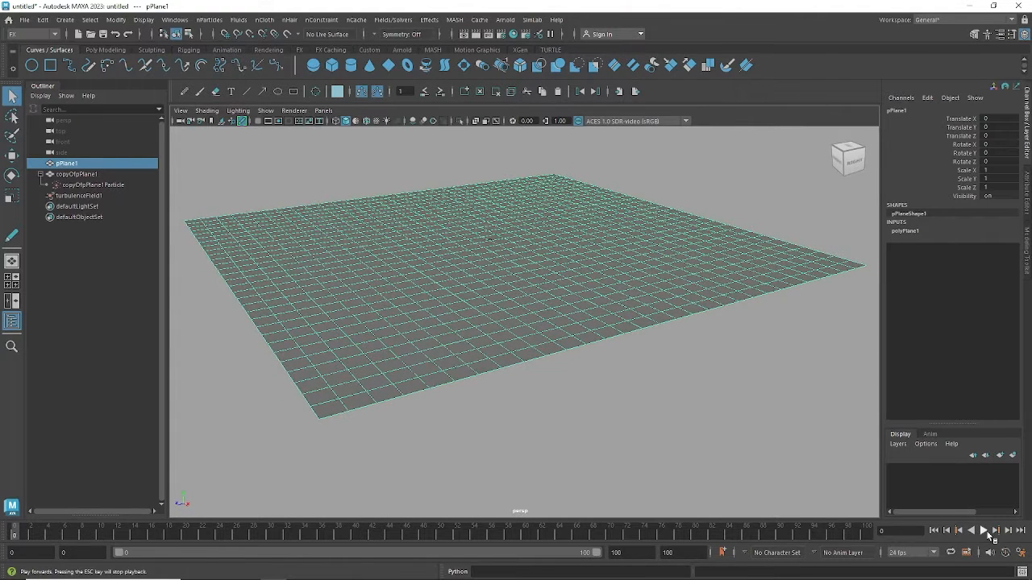
# Play the simulation with both planes visible and compare the deformed copy with the flat original up close
pyautogui.click(983, 530)
pyautogui.click(983, 530)
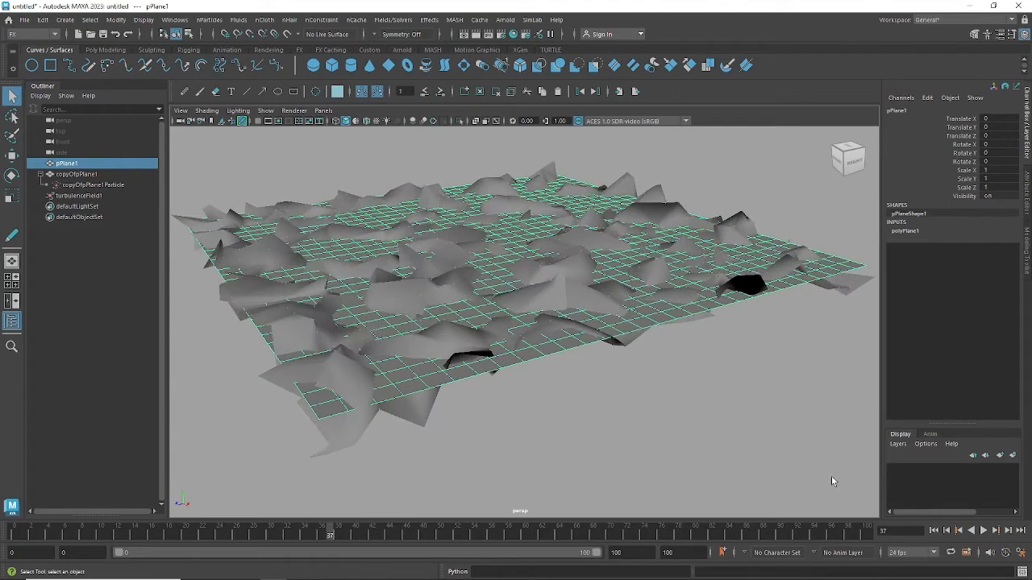
pyautogui.scroll(5, 682, 369)
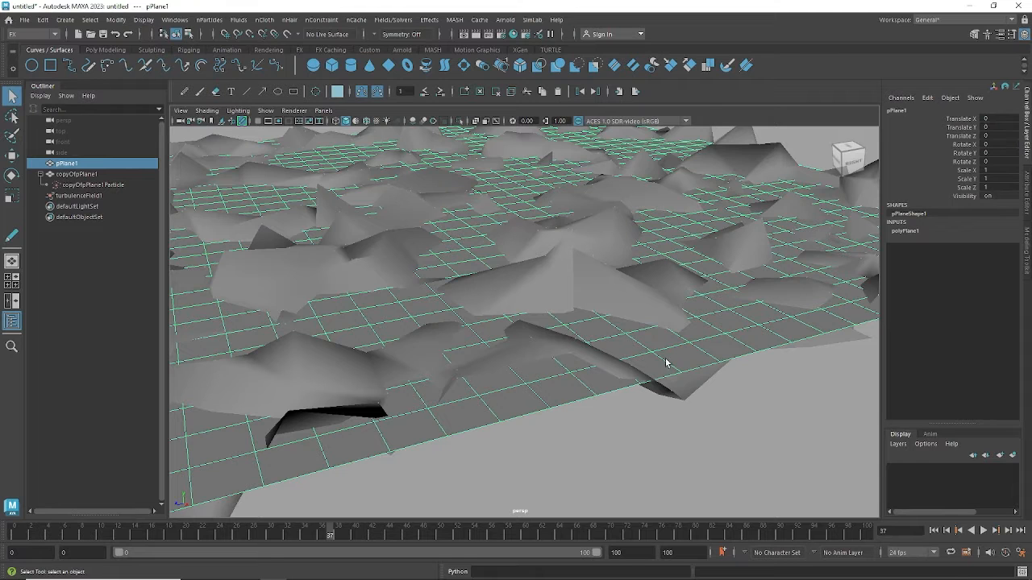
pyautogui.keyDown('alt'); pyautogui.moveTo(668, 403); pyautogui.dragTo(542, 369, button='right'); pyautogui.keyUp('alt')
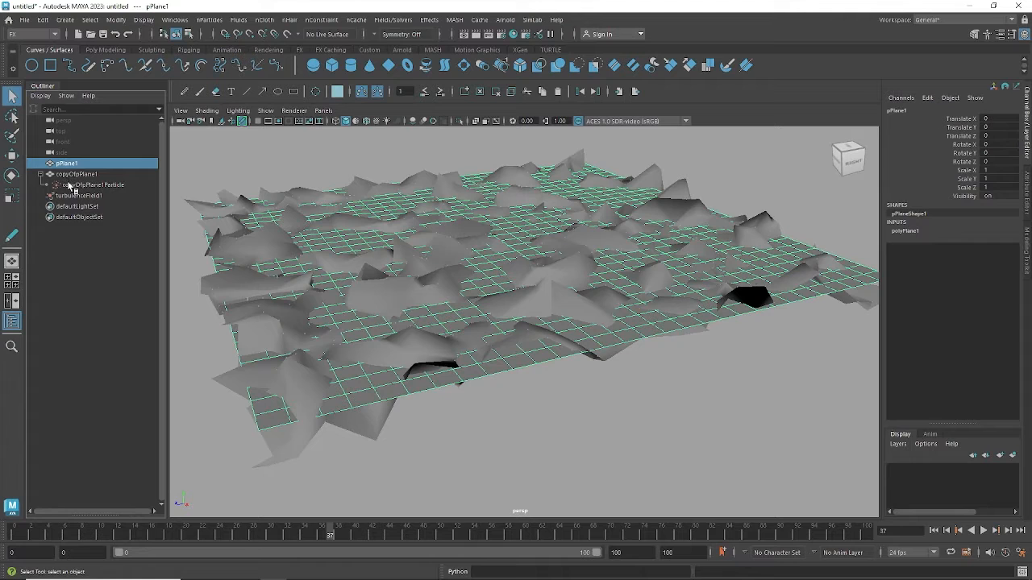
# Hide the original plane pPlane1 again and turn on smooth mesh preview for the soft copy
pyautogui.hotkey('ctrl', 'h')
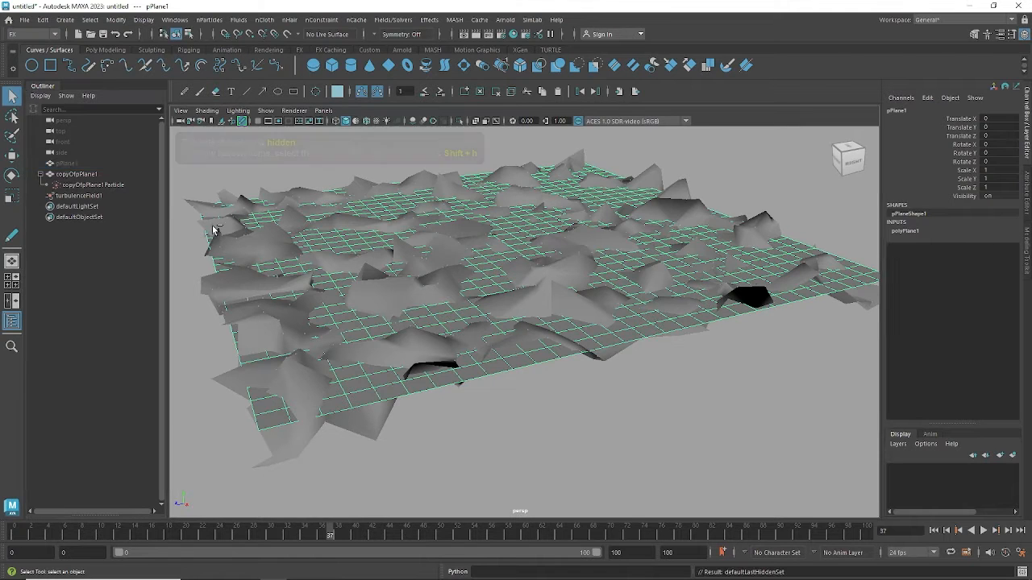
pyautogui.keyDown('alt'); pyautogui.moveTo(471, 409); pyautogui.dragTo(623, 333); pyautogui.keyUp('alt')
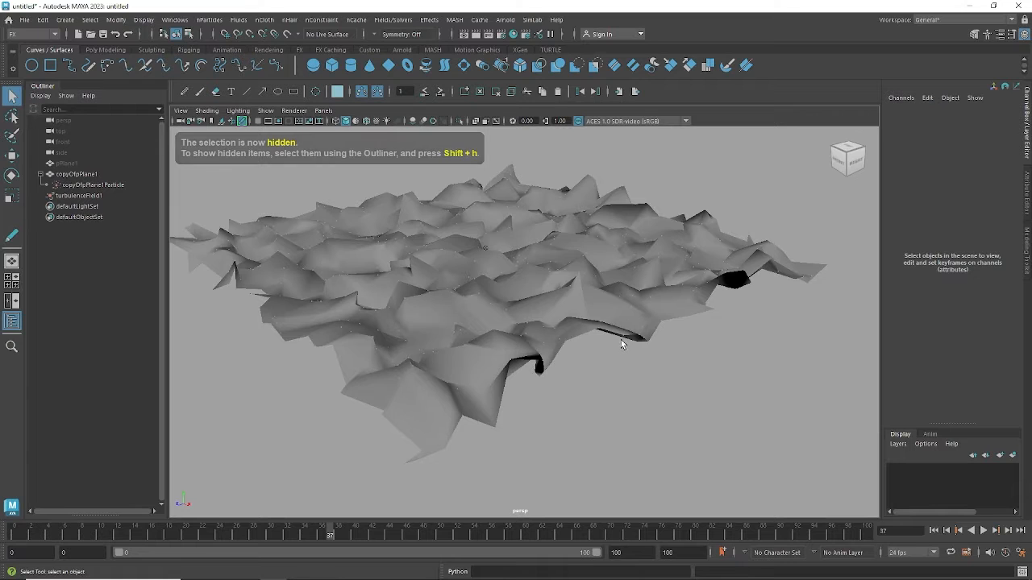
pyautogui.click(628, 323)
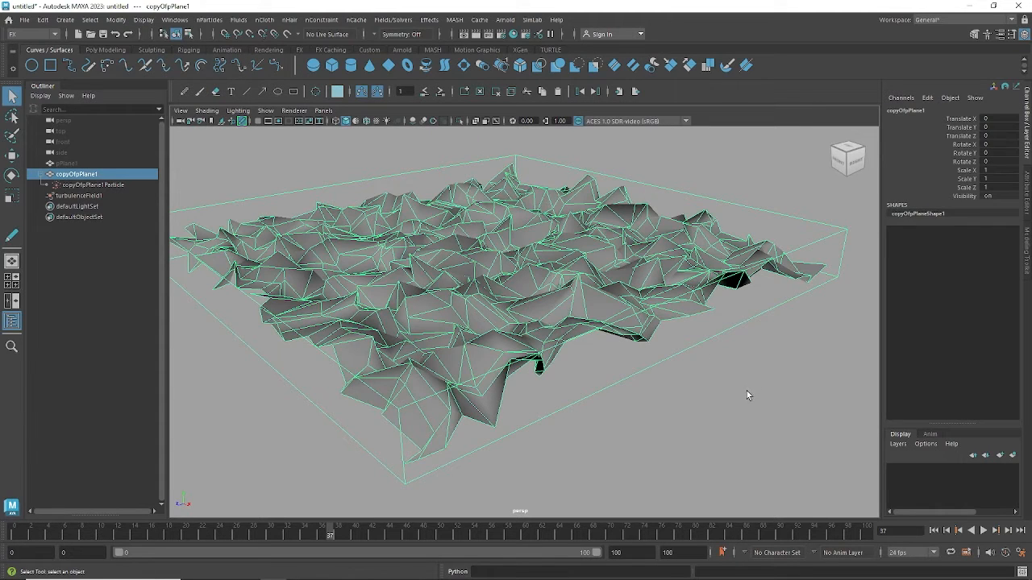
pyautogui.press('3')
pyautogui.click(672, 388)
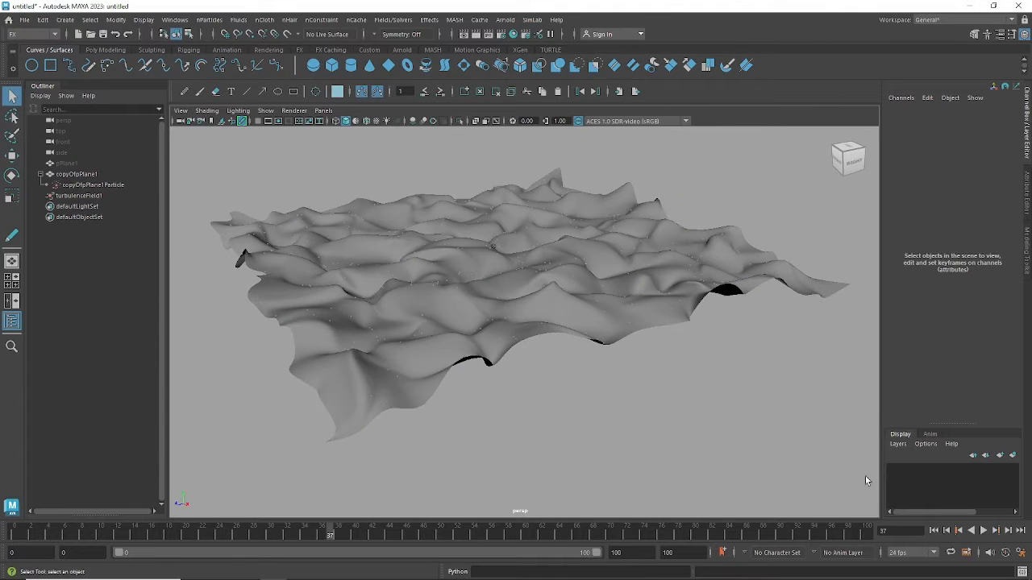
# Replay the smoothed simulation from the first frame, stop it and inspect the rippled surface up close
pyautogui.click(934, 530)
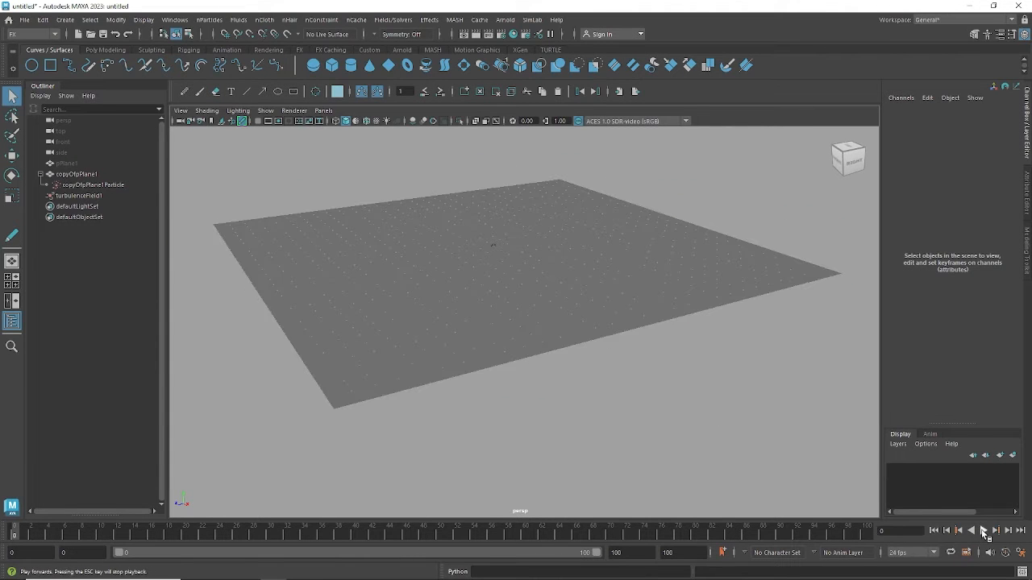
pyautogui.click(983, 532)
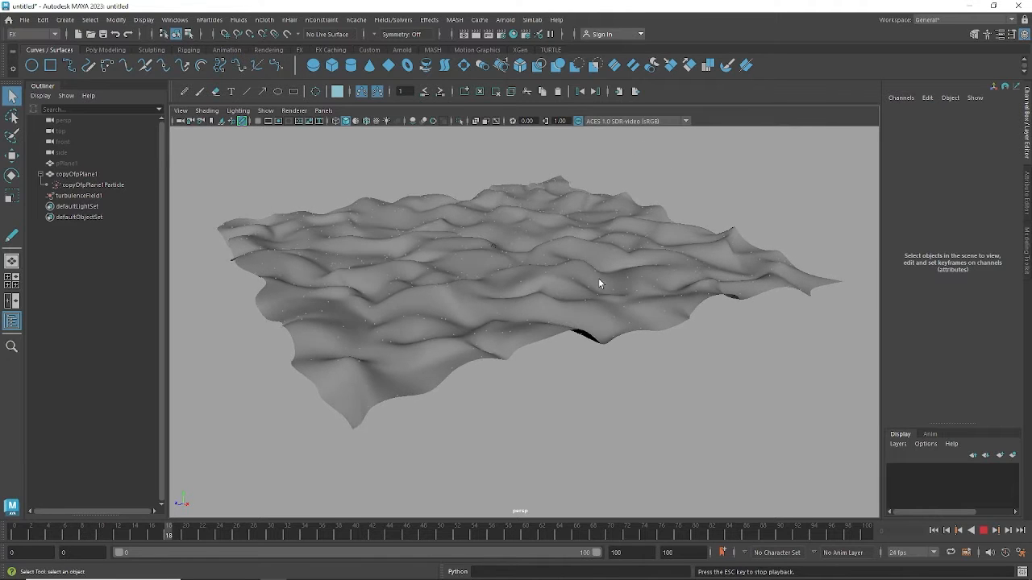
pyautogui.click(984, 531)
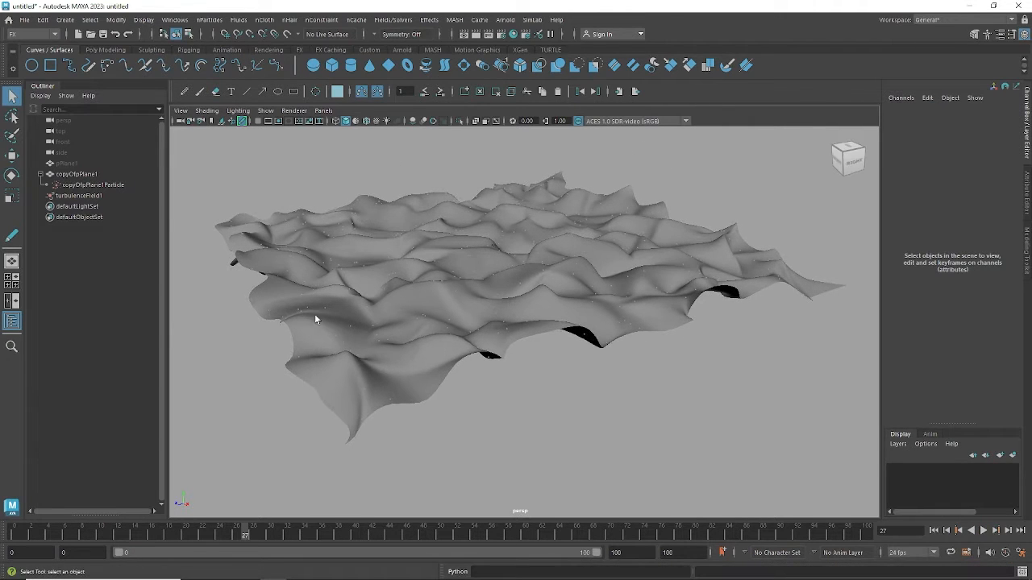
pyautogui.keyDown('alt'); pyautogui.moveTo(563, 272); pyautogui.dragTo(635, 324); pyautogui.keyUp('alt')
pyautogui.keyDown('alt'); pyautogui.moveTo(543, 271); pyautogui.dragTo(614, 278, button='right'); pyautogui.keyUp('alt')
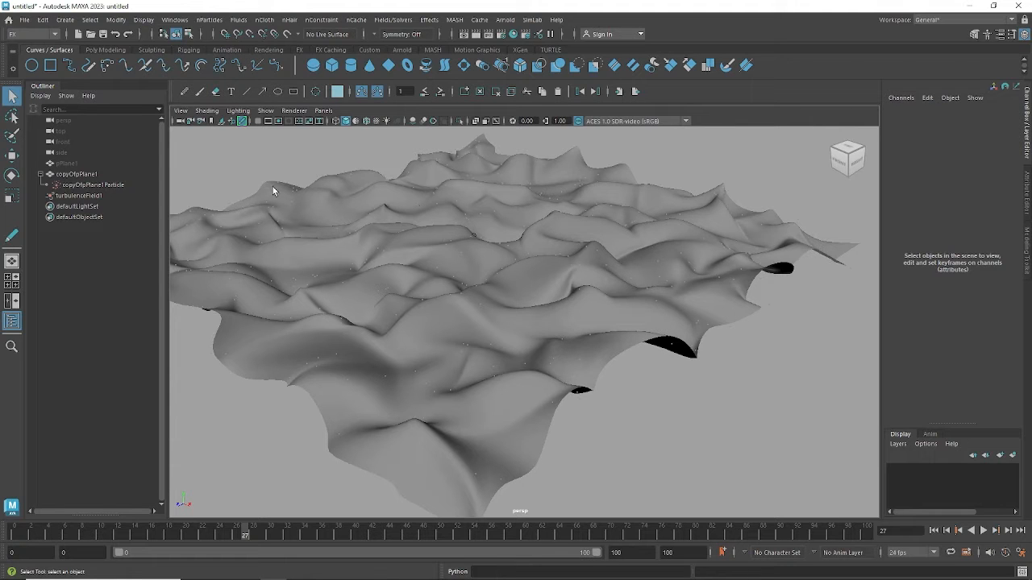
pyautogui.scroll(-10, 491, 287)
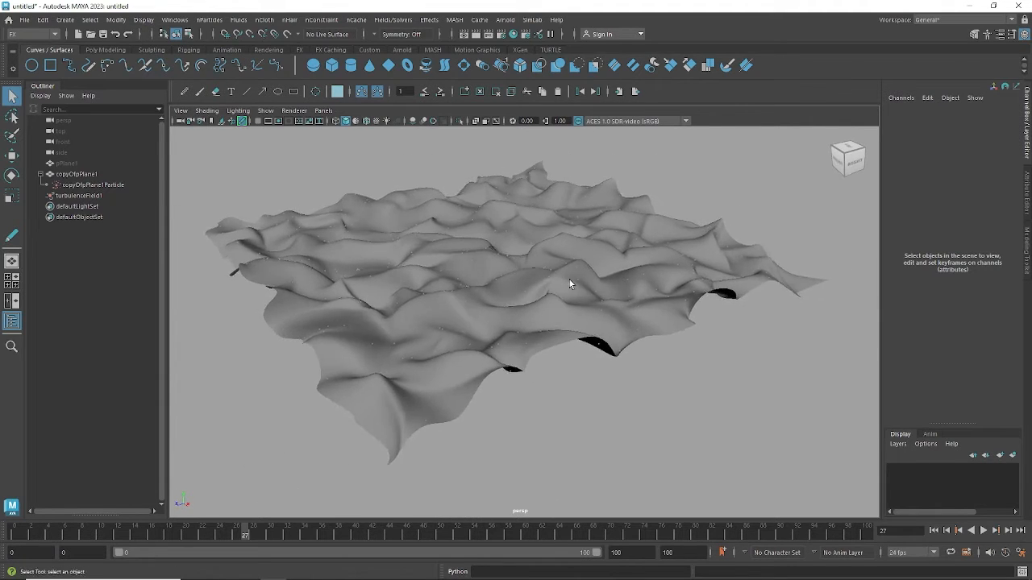
# Create a NURBS plane and move it about 28.11 units along Z, clear of the rippled soft copy
pyautogui.moveTo(511, 285)
pyautogui.keyDown('alt'); pyautogui.mouseDown()
pyautogui.moveTo(707, 293)
pyautogui.moveTo(728, 265)
pyautogui.moveTo(621, 260)
pyautogui.mouseUp(); pyautogui.keyUp('alt')
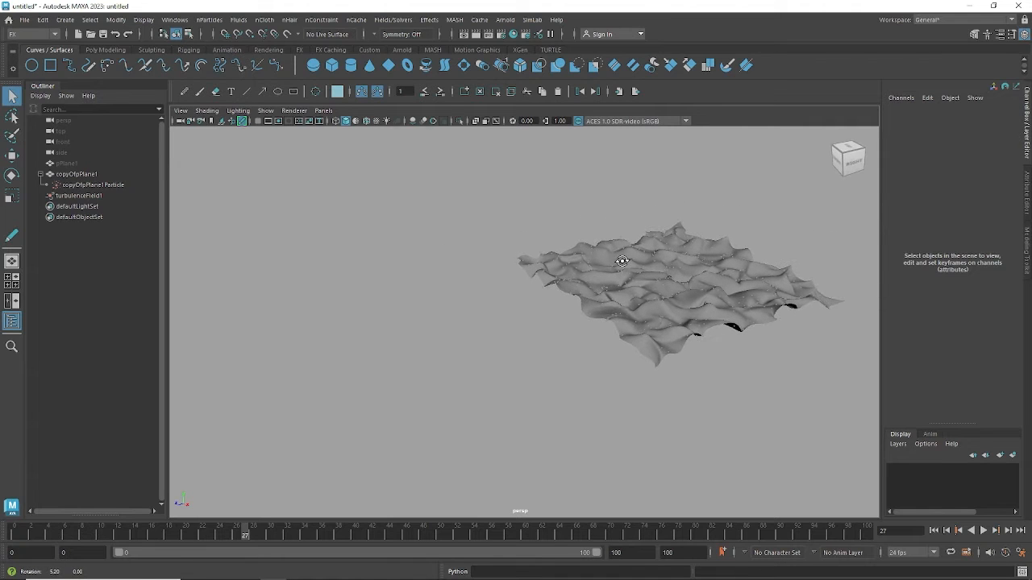
pyautogui.click(64, 20)
pyautogui.moveTo(80, 74)
pyautogui.moveTo(95, 49)
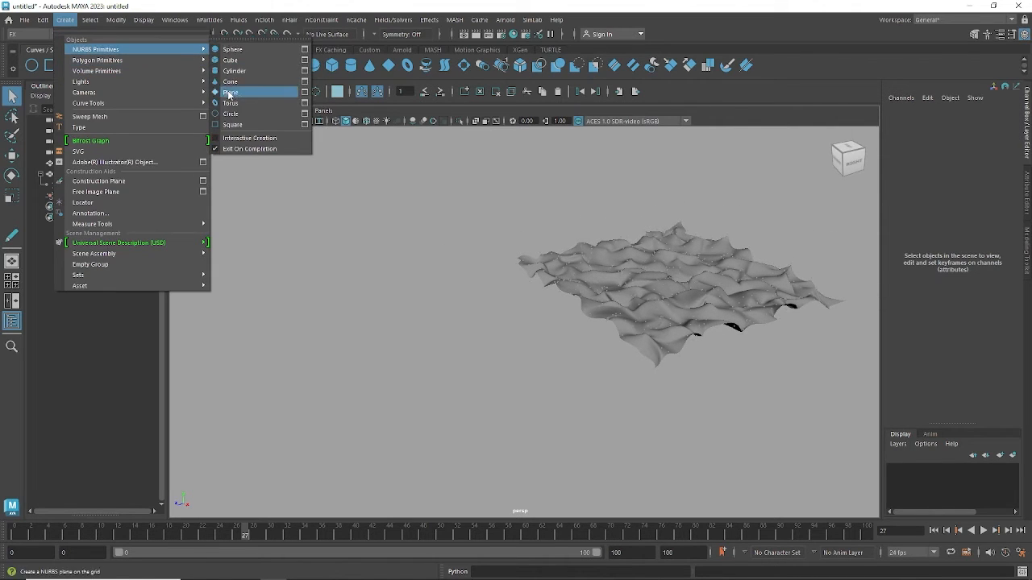
pyautogui.click(232, 94)
pyautogui.press('w')
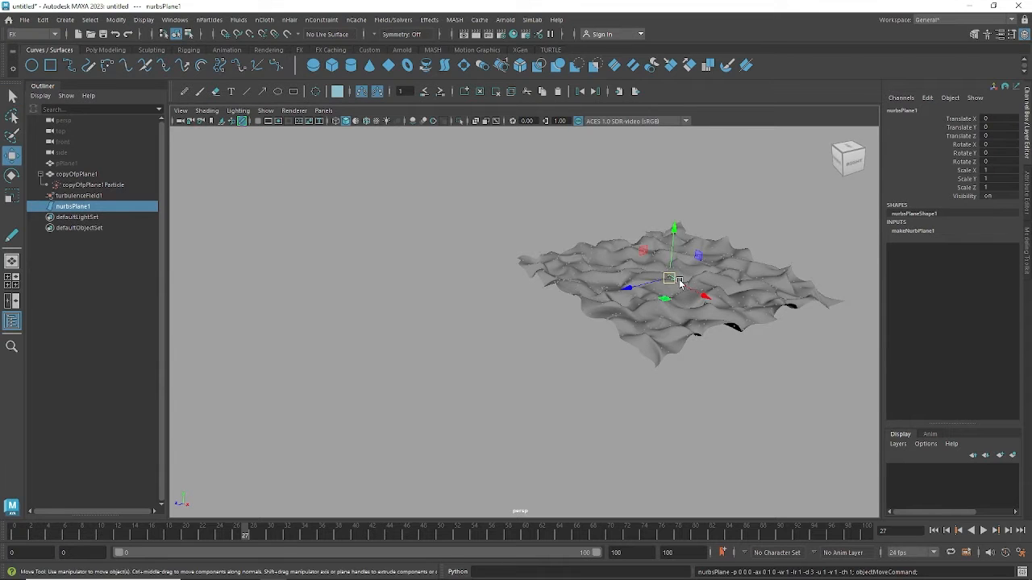
pyautogui.moveTo(528, 317); pyautogui.dragTo(382, 339, button='middle')
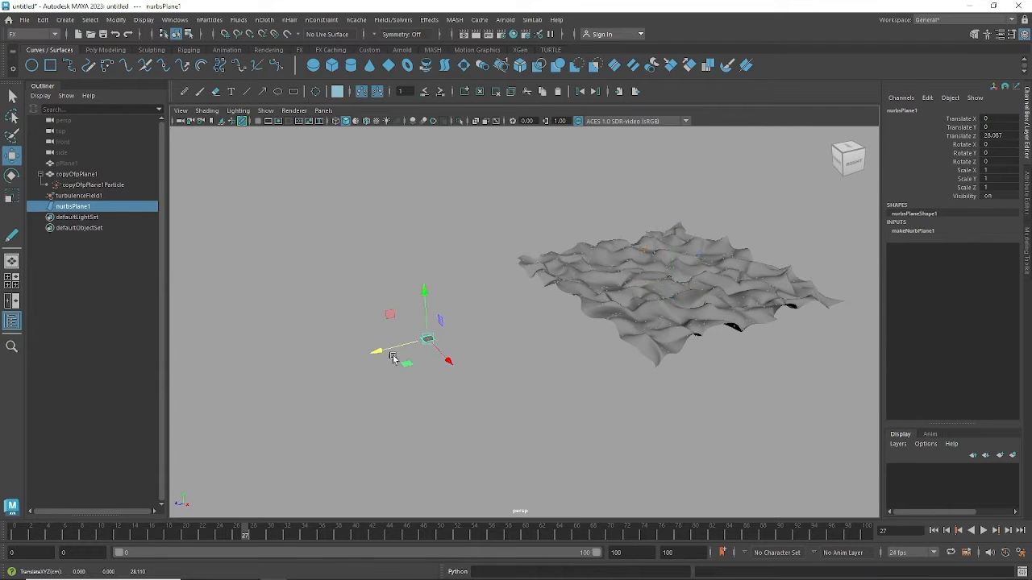
pyautogui.press('e')
pyautogui.press('r')
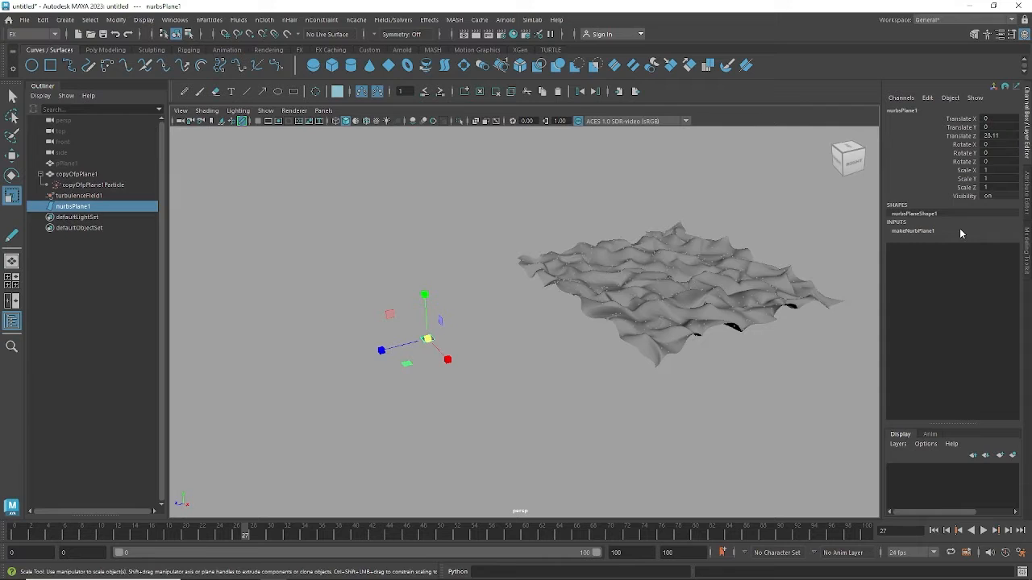
# Set the NURBS plane's width to 22.9 and both its U and V patches to 15
pyautogui.click(912, 231)
pyautogui.moveTo(967, 258); pyautogui.dragTo(964, 271)
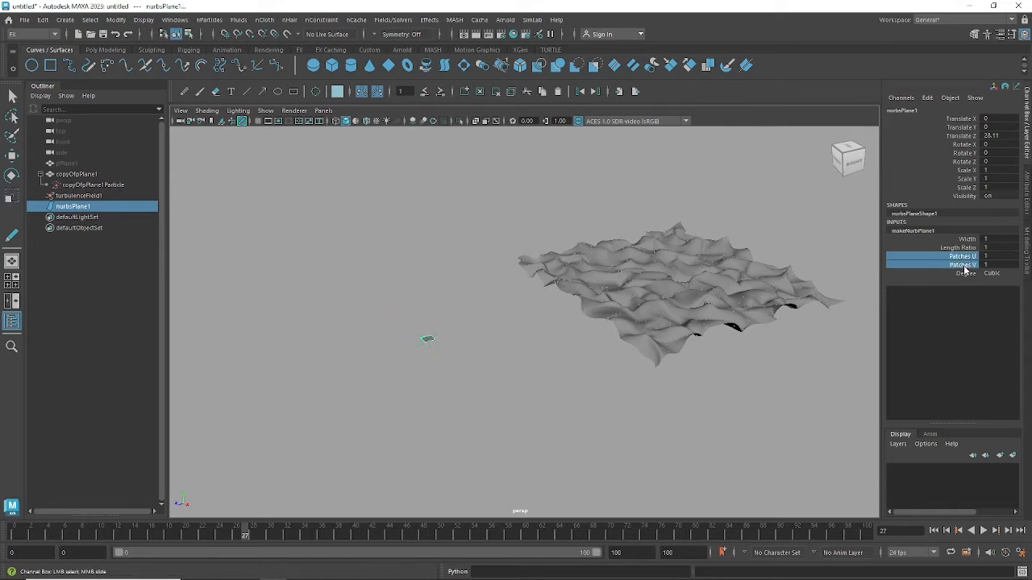
pyautogui.click(961, 239)
pyautogui.moveTo(494, 347); pyautogui.dragTo(612, 324, button='middle')
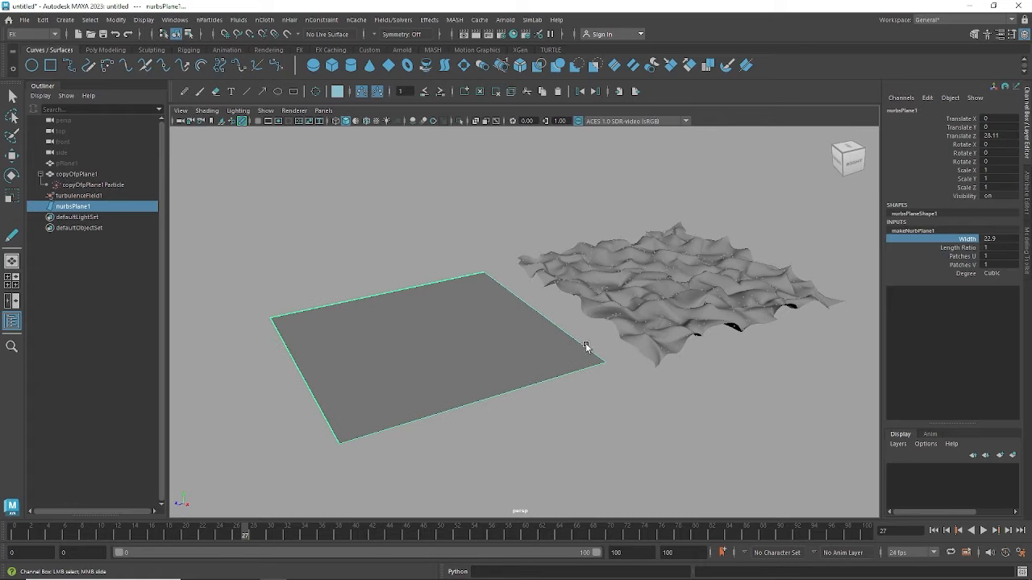
pyautogui.press('w')
pyautogui.moveTo(960, 257); pyautogui.dragTo(960, 265)
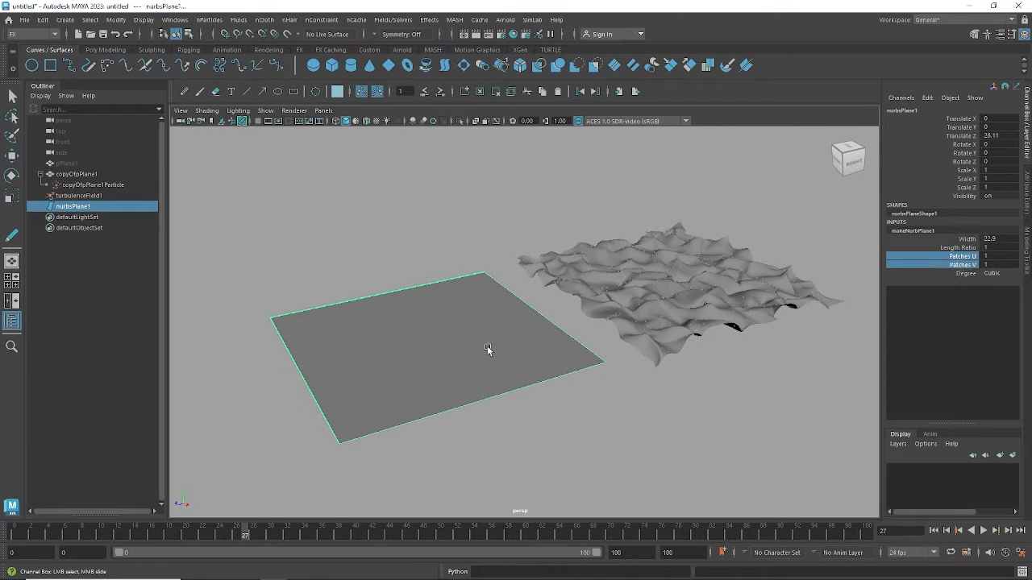
pyautogui.moveTo(486, 349); pyautogui.dragTo(539, 337, button='middle')
pyautogui.keyDown('alt'); pyautogui.moveTo(502, 367); pyautogui.dragTo(438, 313); pyautogui.keyUp('alt')
# Try raising a central control vertex of the 15-patch NURBS plane and return to object selection
pyautogui.moveTo(439, 313); pyautogui.dragTo(382, 270, button='right')
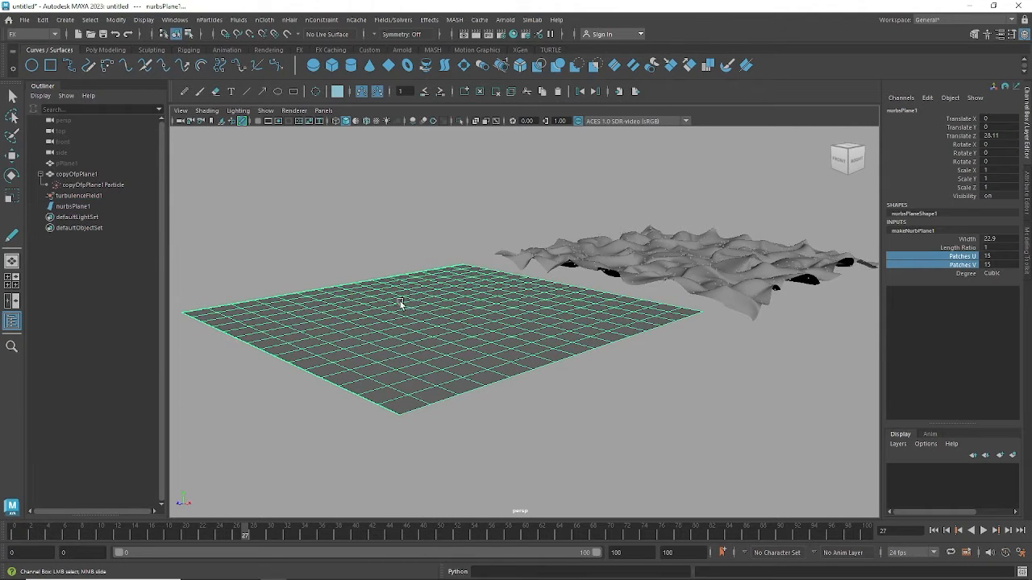
pyautogui.click(408, 318)
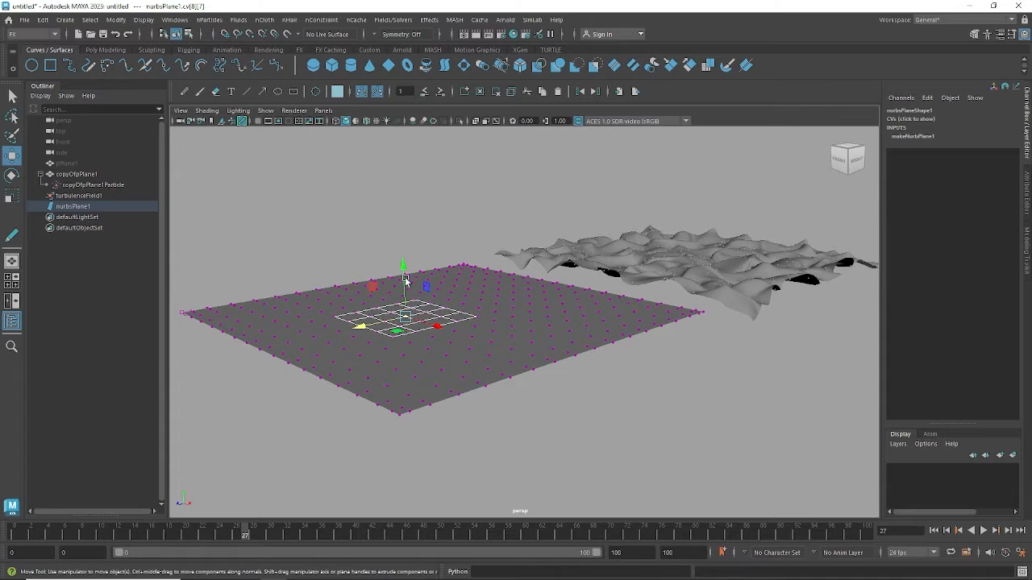
pyautogui.moveTo(406, 278); pyautogui.dragTo(411, 241)
pyautogui.moveTo(467, 336)
pyautogui.keyDown('alt'); pyautogui.mouseDown()
pyautogui.moveTo(472, 352)
pyautogui.moveTo(449, 330)
pyautogui.mouseUp(); pyautogui.keyUp('alt')
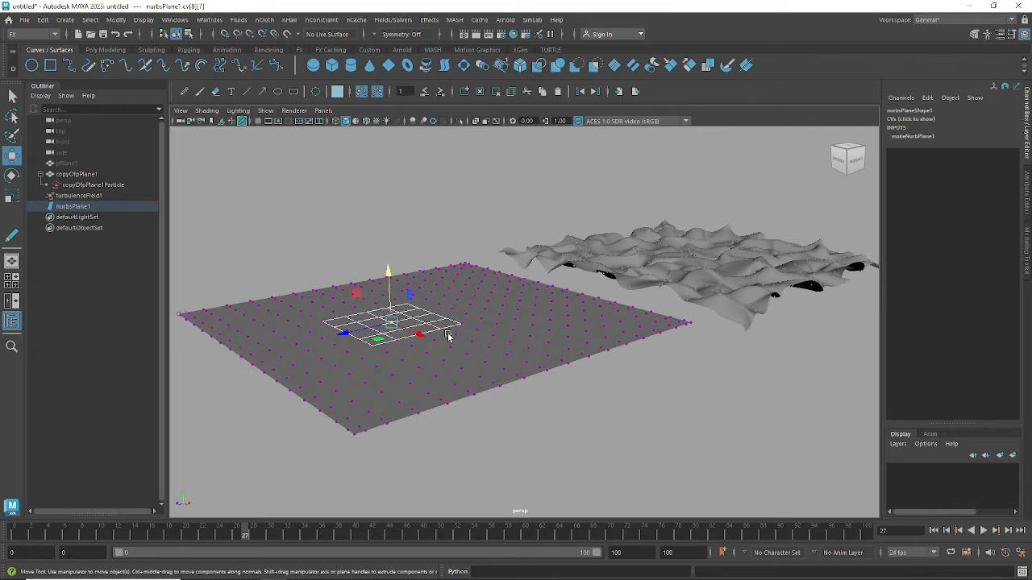
pyautogui.press('F8')
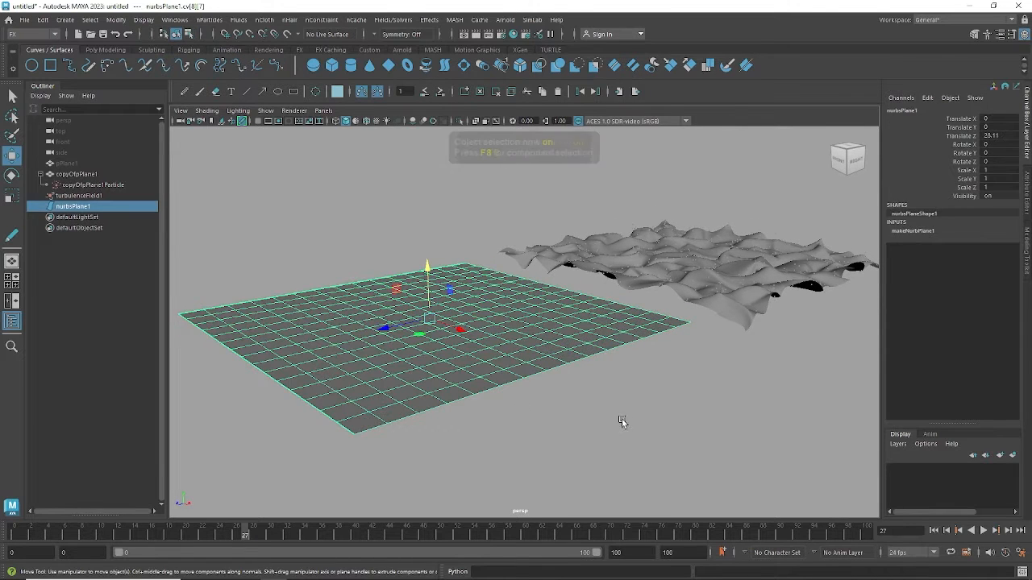
pyautogui.press('F8')
pyautogui.click(567, 337)
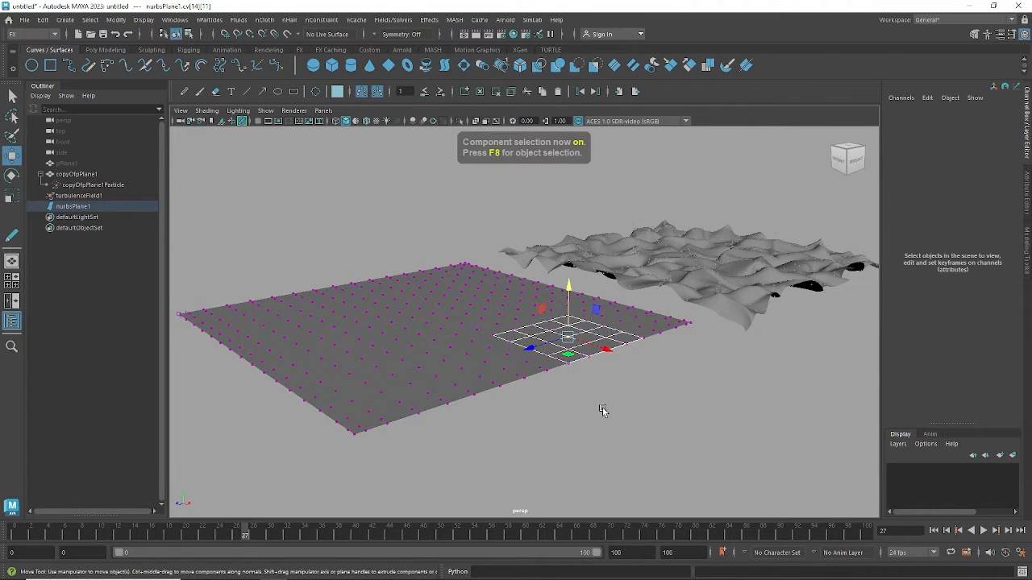
pyautogui.click(659, 389)
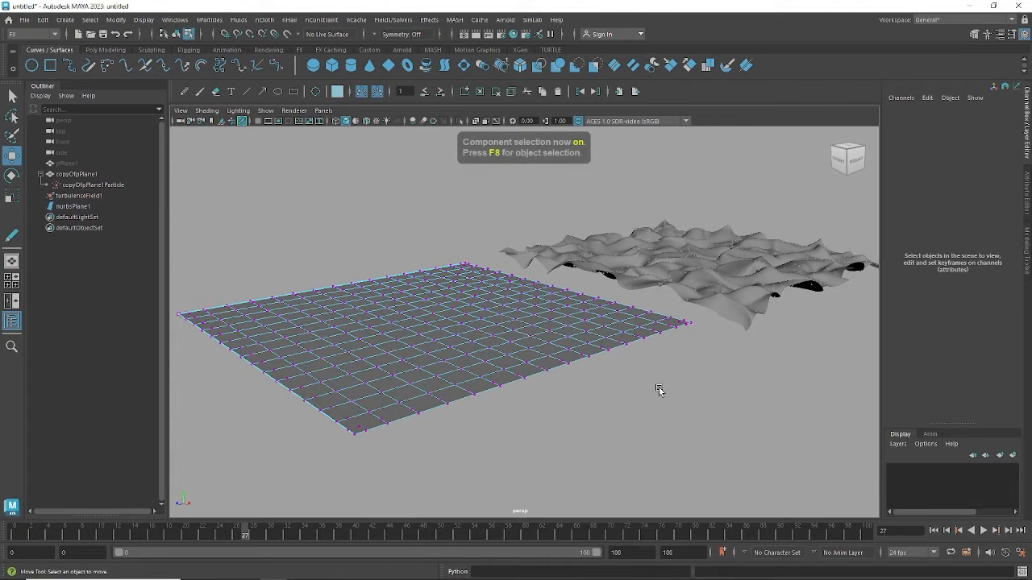
pyautogui.press('F8')
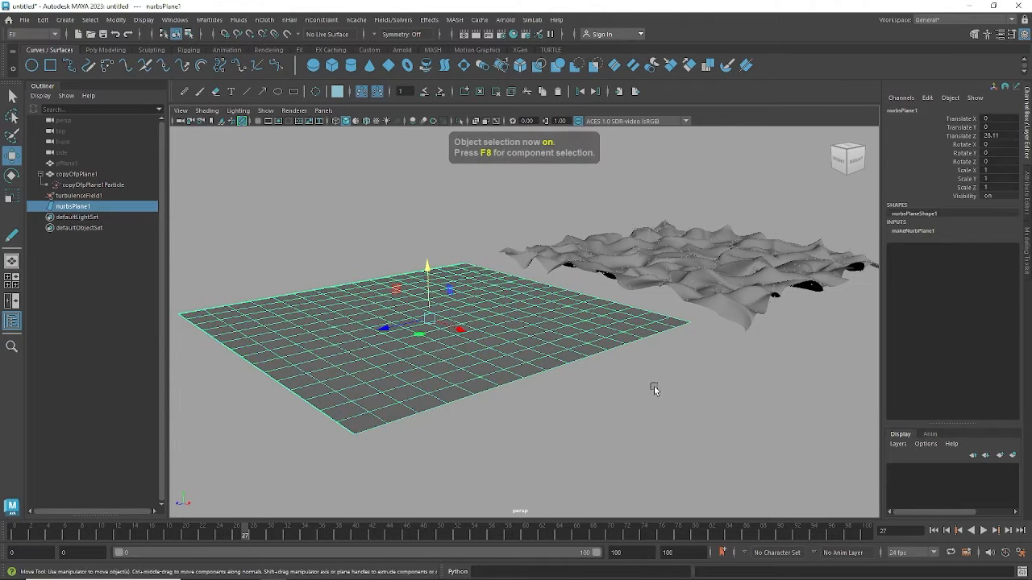
pyautogui.click(654, 386)
# Reselect the NURBS plane and set both Patches U and Patches V to 11
pyautogui.click(547, 311)
pyautogui.click(913, 231)
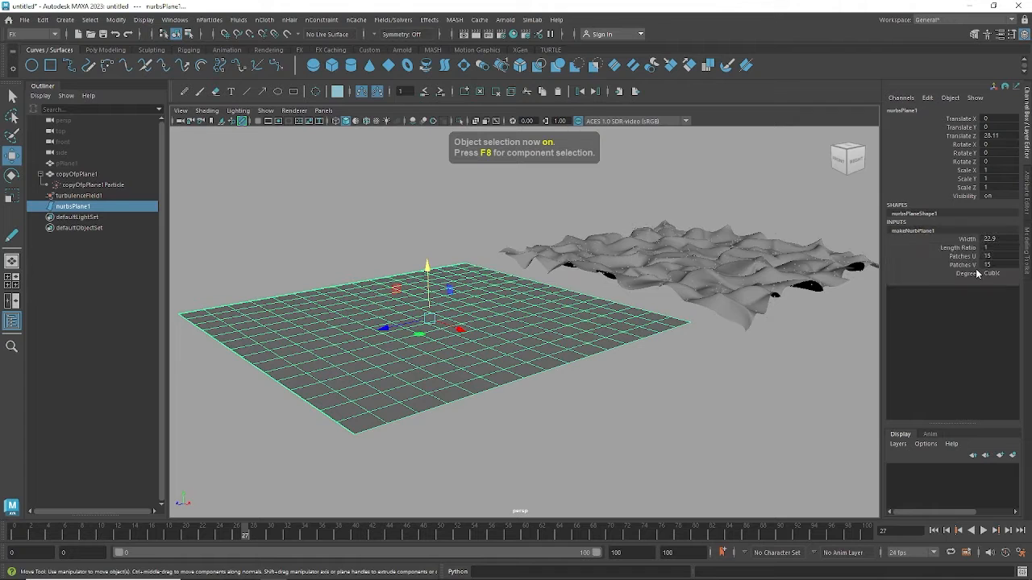
pyautogui.moveTo(960, 256); pyautogui.dragTo(962, 265)
pyautogui.moveTo(576, 403)
pyautogui.mouseDown(button='middle')
pyautogui.moveTo(548, 400)
pyautogui.moveTo(557, 398)
pyautogui.moveTo(484, 332)
pyautogui.mouseUp(button='middle')
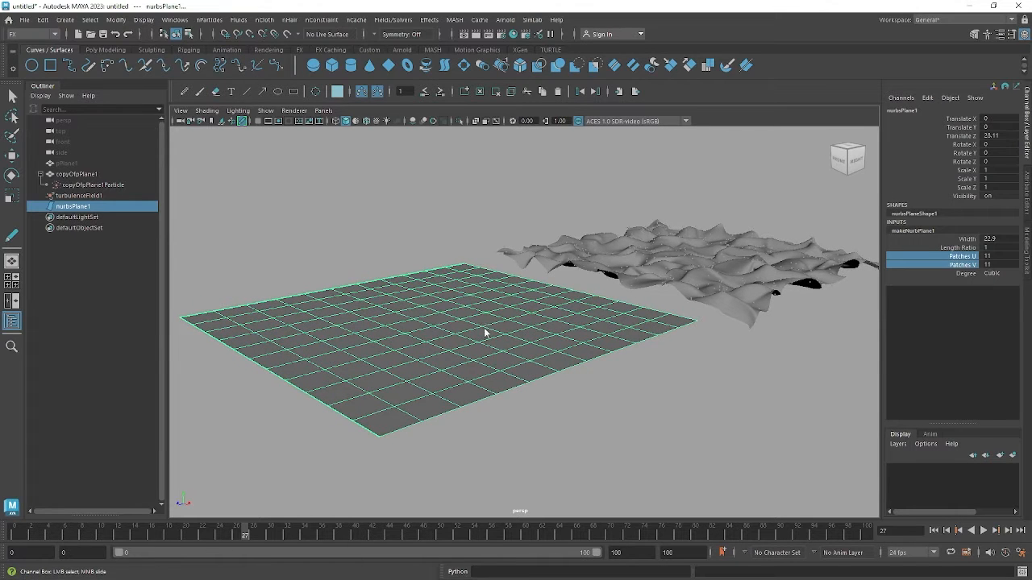
# Try lifting a control vertex near the middle of the 11-patch plane and go back to object mode
pyautogui.moveTo(485, 332); pyautogui.dragTo(422, 268, button='right')
pyautogui.click(460, 320)
pyautogui.press('w')
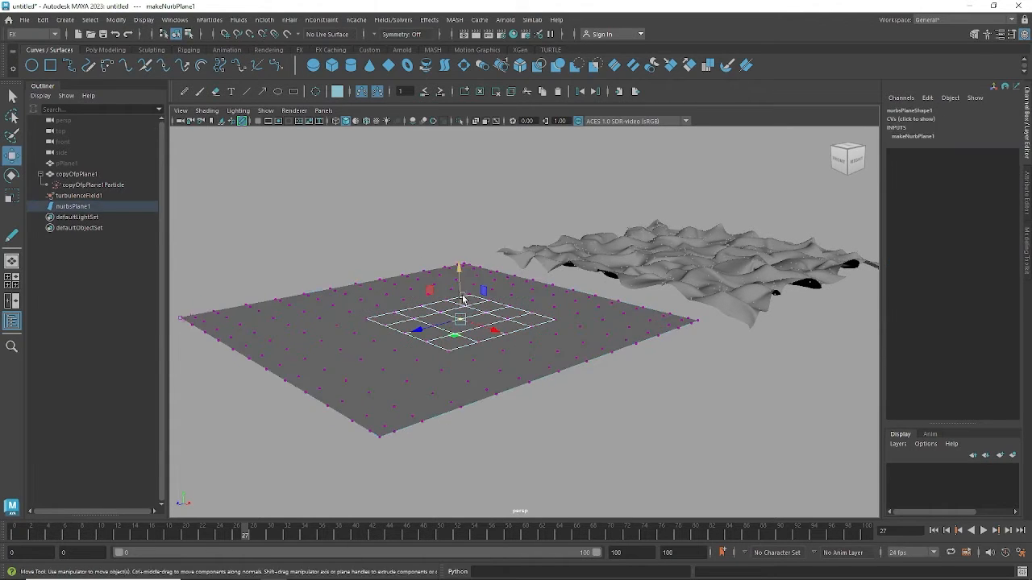
pyautogui.moveTo(461, 290)
pyautogui.mouseDown()
pyautogui.moveTo(461, 262)
pyautogui.moveTo(465, 284)
pyautogui.mouseUp()
pyautogui.click(575, 389)
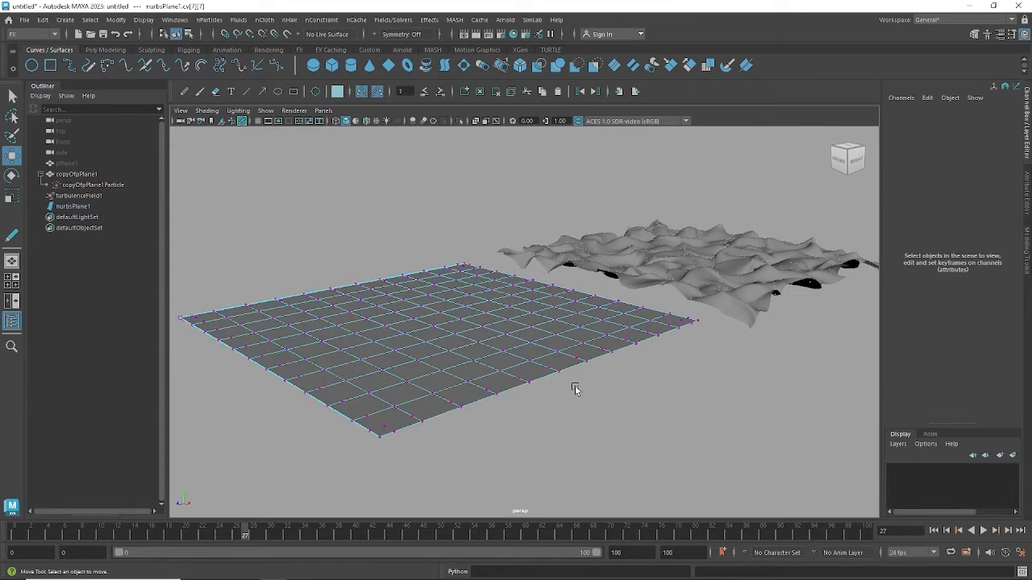
pyautogui.keyDown('alt'); pyautogui.moveTo(575, 389); pyautogui.dragTo(571, 394); pyautogui.keyUp('alt')
pyautogui.press('F8')
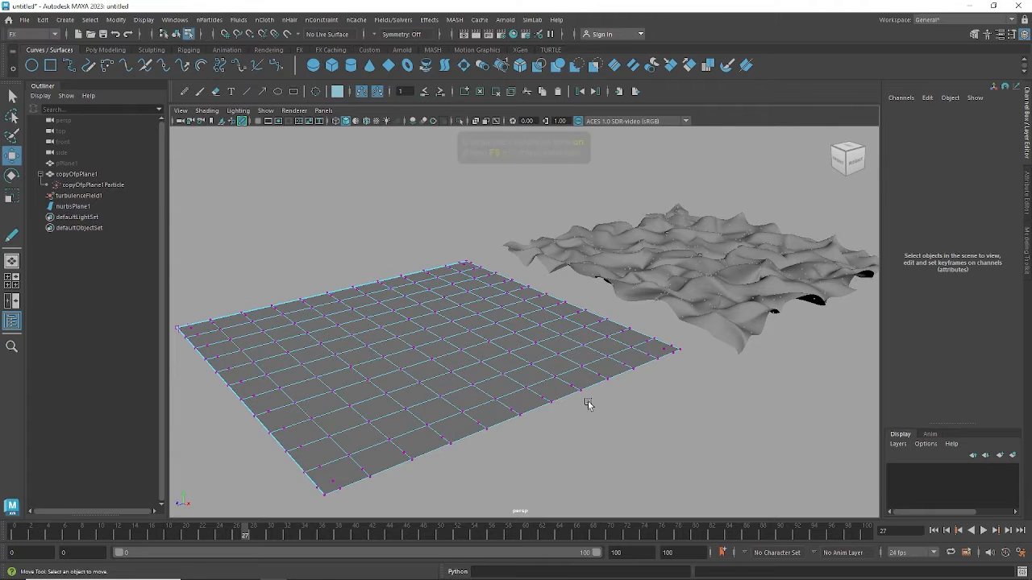
pyautogui.press('F8')
pyautogui.press('F8')
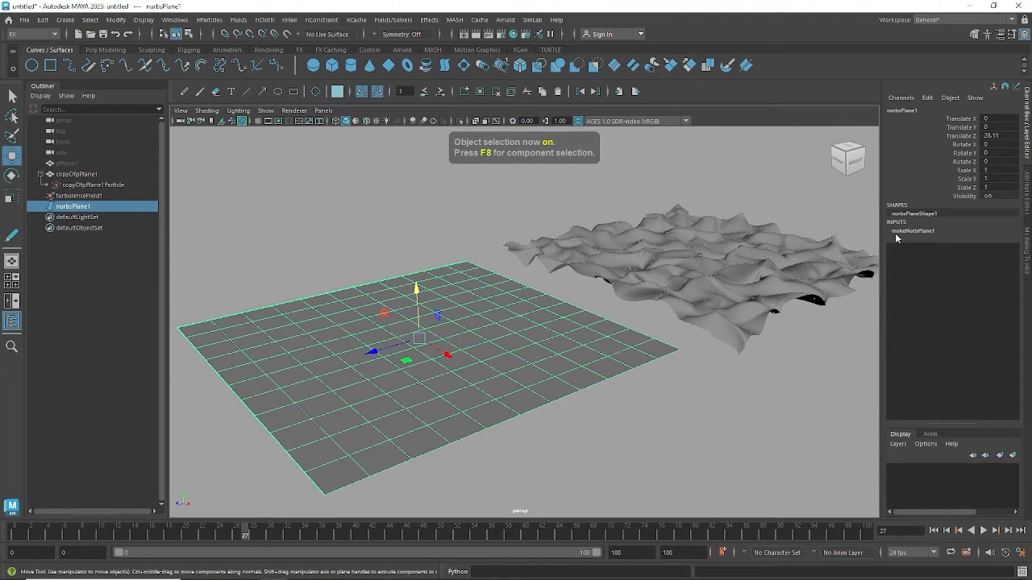
# Try a small adjustment of the NURBS plane's U and V patch counts and deselect the plane
pyautogui.click(910, 230)
pyautogui.moveTo(972, 268); pyautogui.dragTo(964, 256)
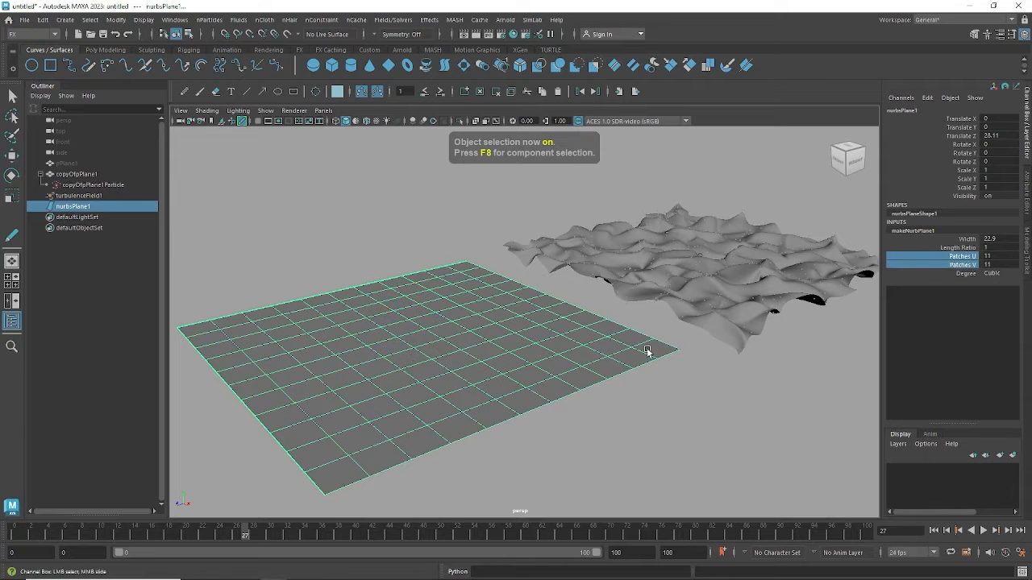
pyautogui.moveTo(651, 349); pyautogui.dragTo(643, 352, button='middle')
pyautogui.click(695, 430)
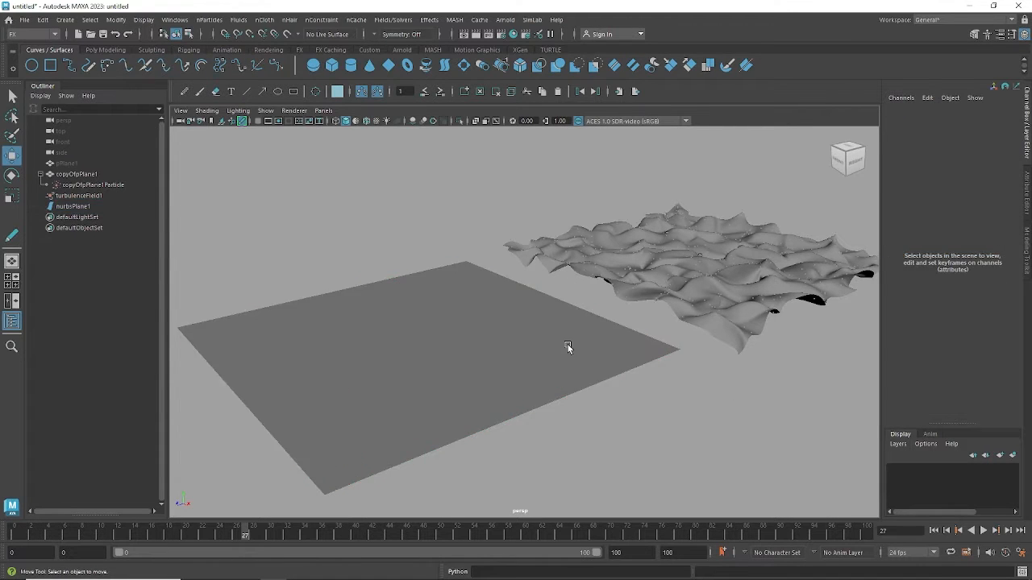
# Make nurbsPlane1 a legacy soft body with Duplicate, make copy soft, hiding the non-soft object and using it as goal with weight 0.5
pyautogui.click(567, 347)
pyautogui.press('w')
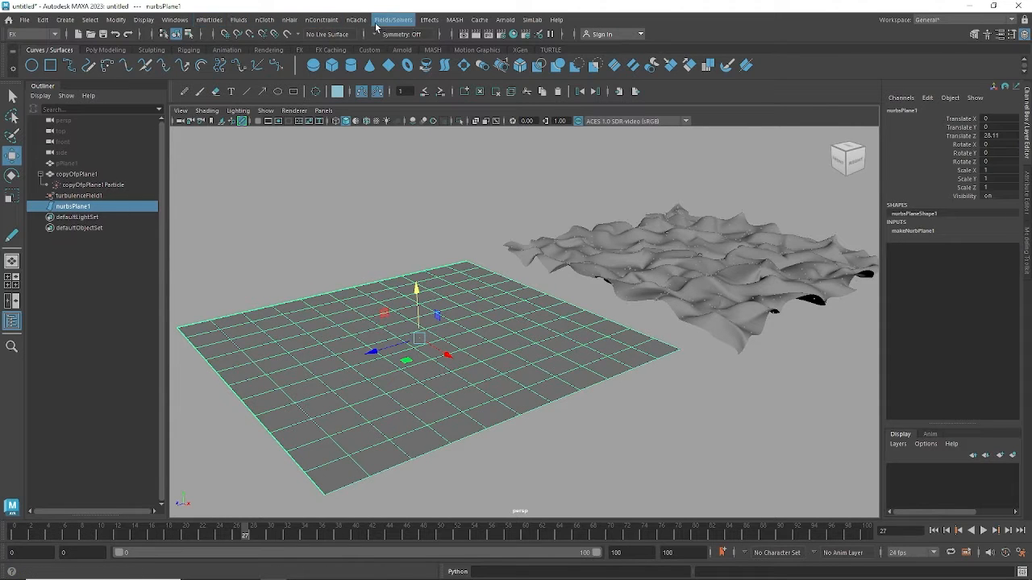
pyautogui.click(209, 20)
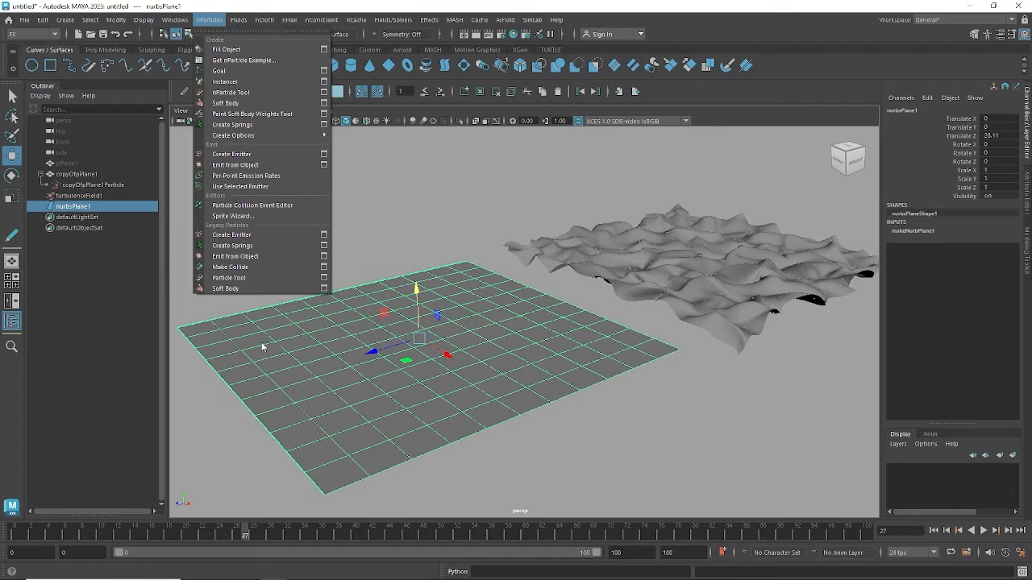
pyautogui.click(323, 288)
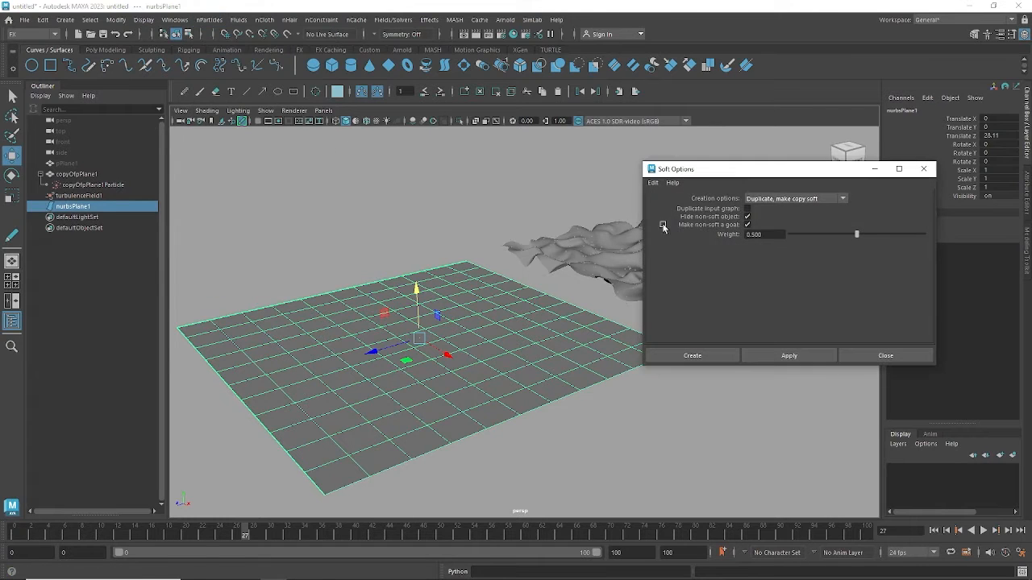
pyautogui.click(754, 201)
pyautogui.click(759, 220)
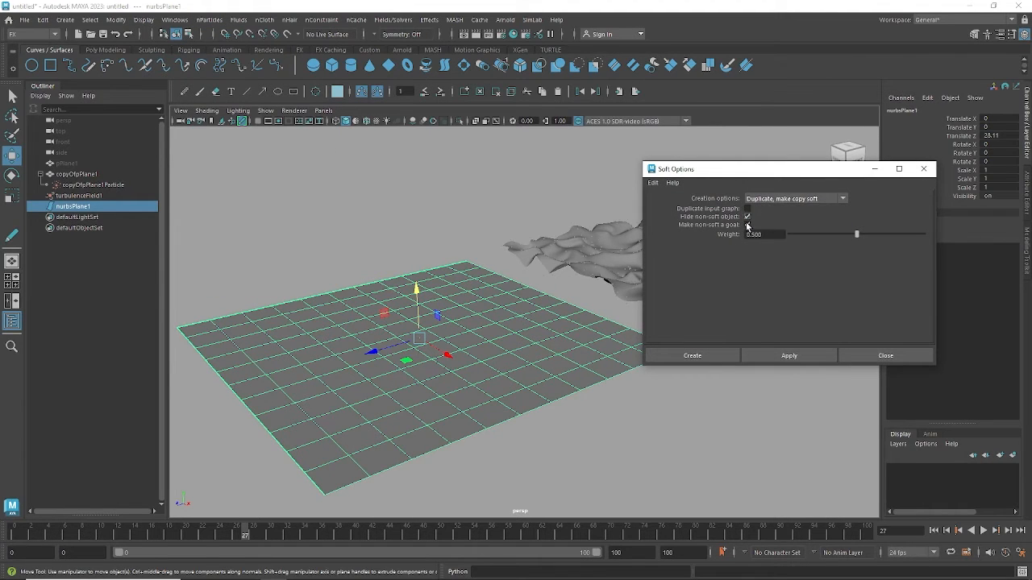
pyautogui.click(764, 355)
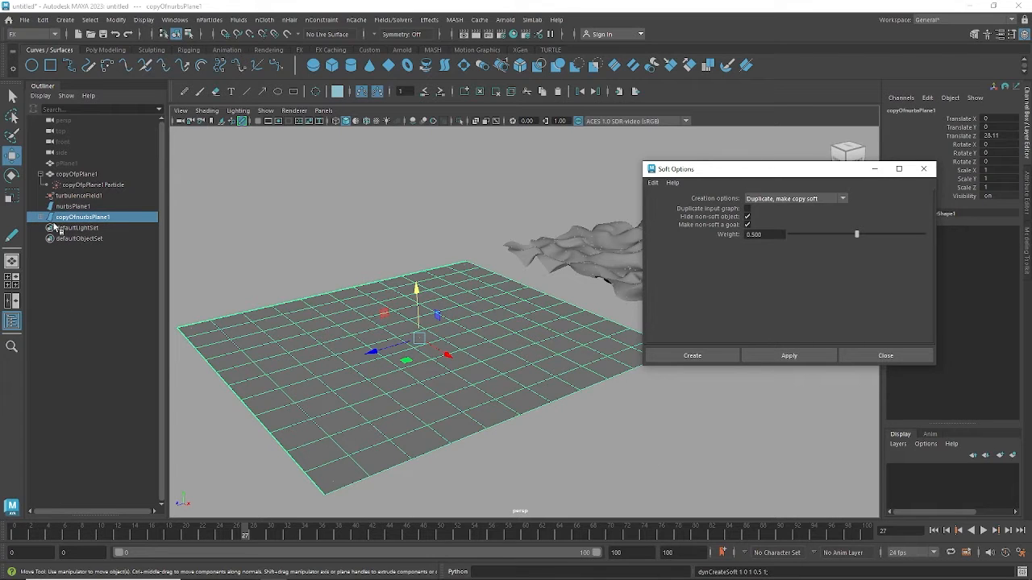
# Select the particle object beneath copyOfnurbsPlane1 and minimize the Soft Options window
pyautogui.click(45, 218)
pyautogui.click(41, 218)
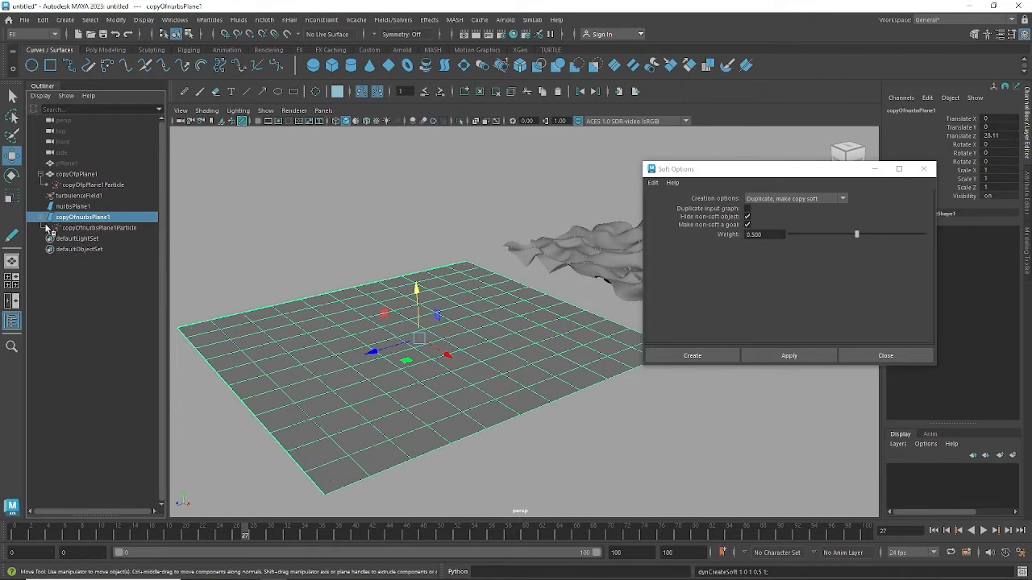
pyautogui.click(80, 228)
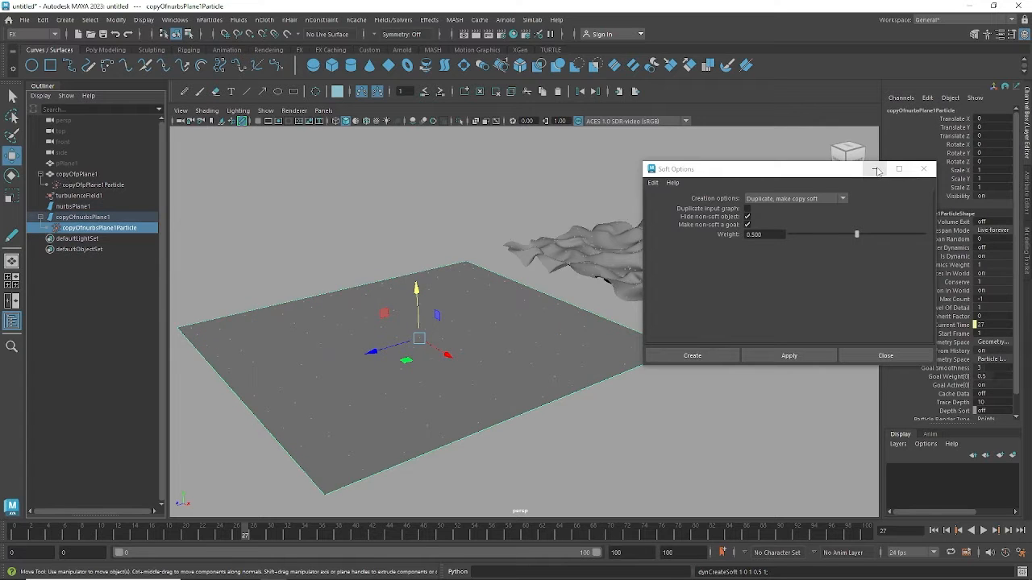
pyautogui.click(874, 170)
pyautogui.moveTo(675, 356)
pyautogui.keyDown('alt'); pyautogui.mouseDown()
pyautogui.moveTo(709, 347)
pyautogui.moveTo(685, 353)
pyautogui.mouseUp(); pyautogui.keyUp('alt')
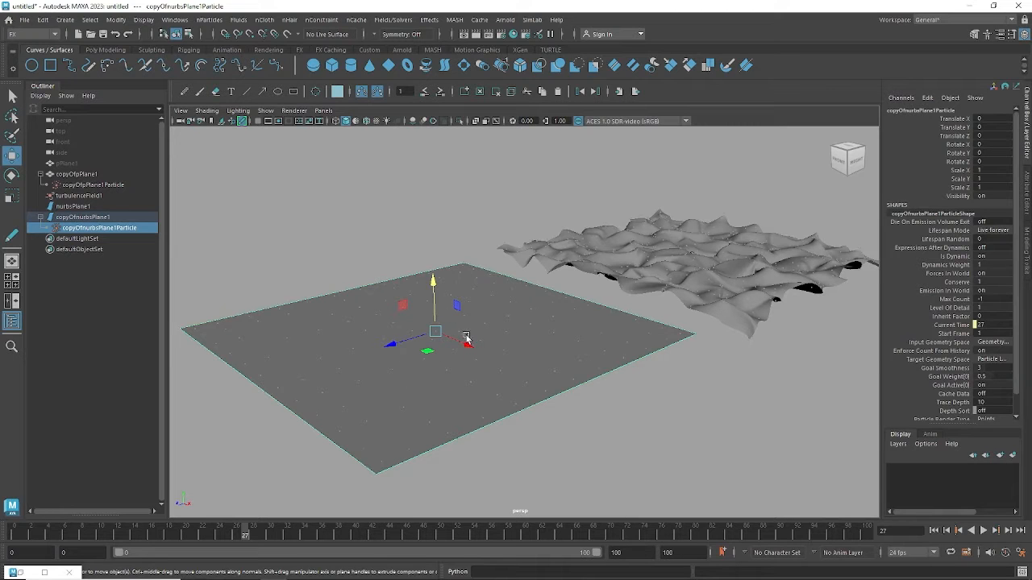
# Connect copyOfnurbsPlane1Particle to turbulenceField1 in the Dynamic Relationships Editor and minimize the editor
pyautogui.click(174, 19)
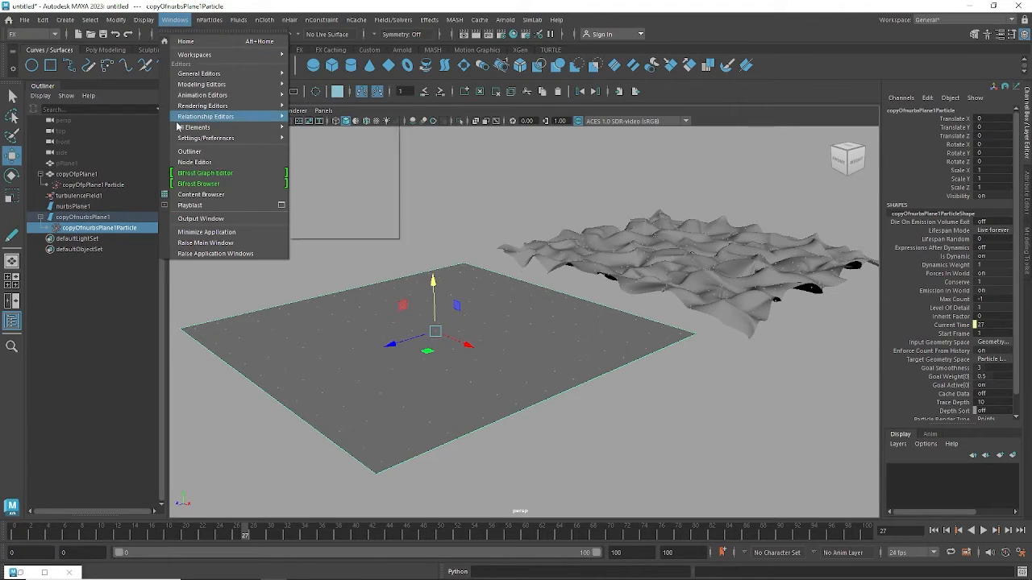
pyautogui.moveTo(181, 119)
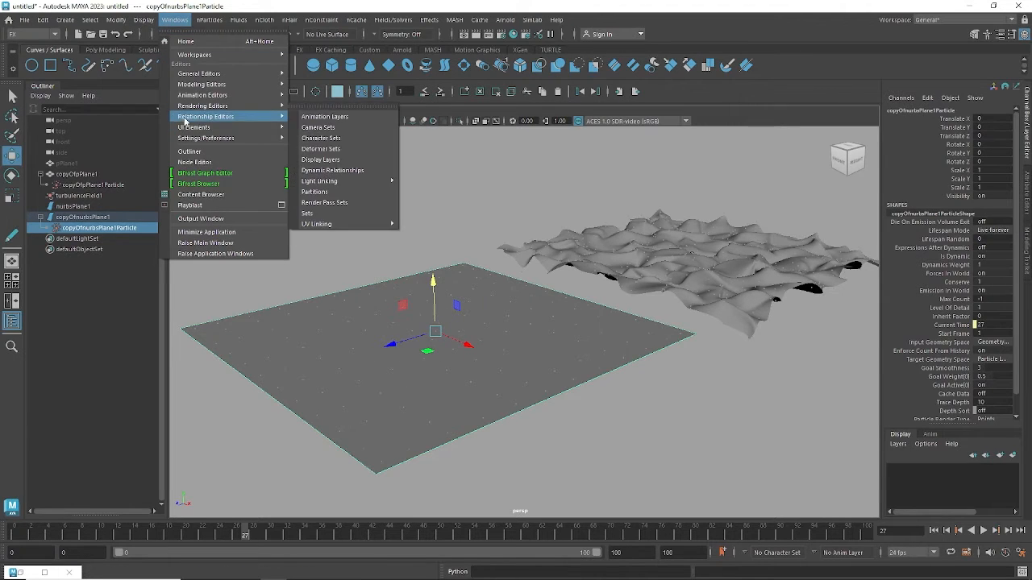
pyautogui.click(330, 171)
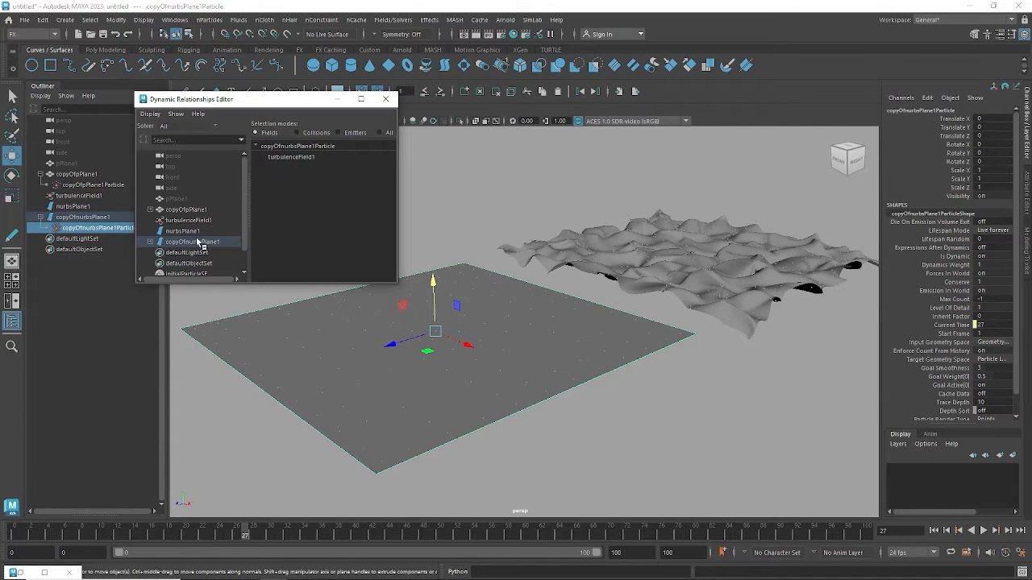
pyautogui.click(150, 241)
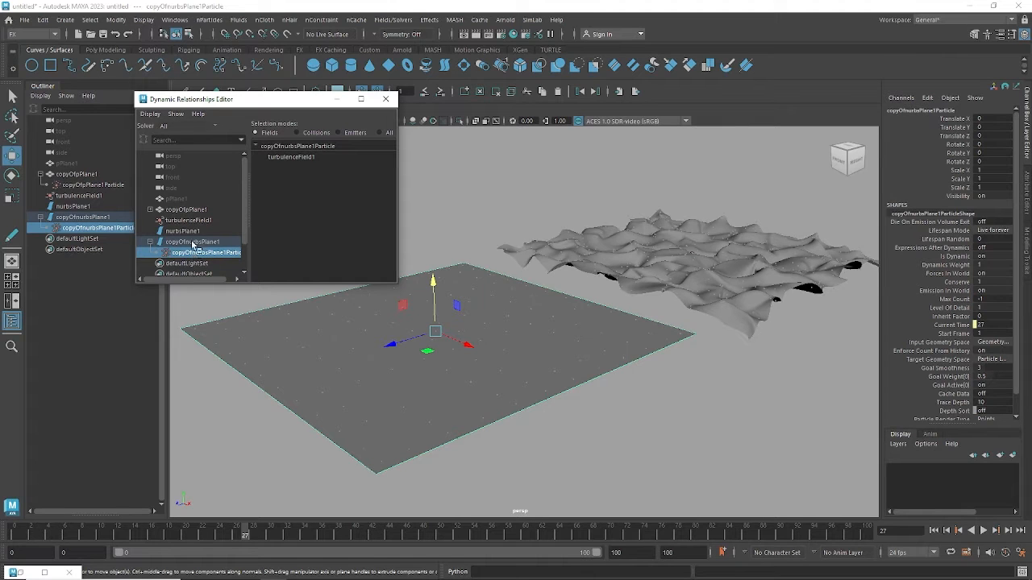
pyautogui.click(150, 210)
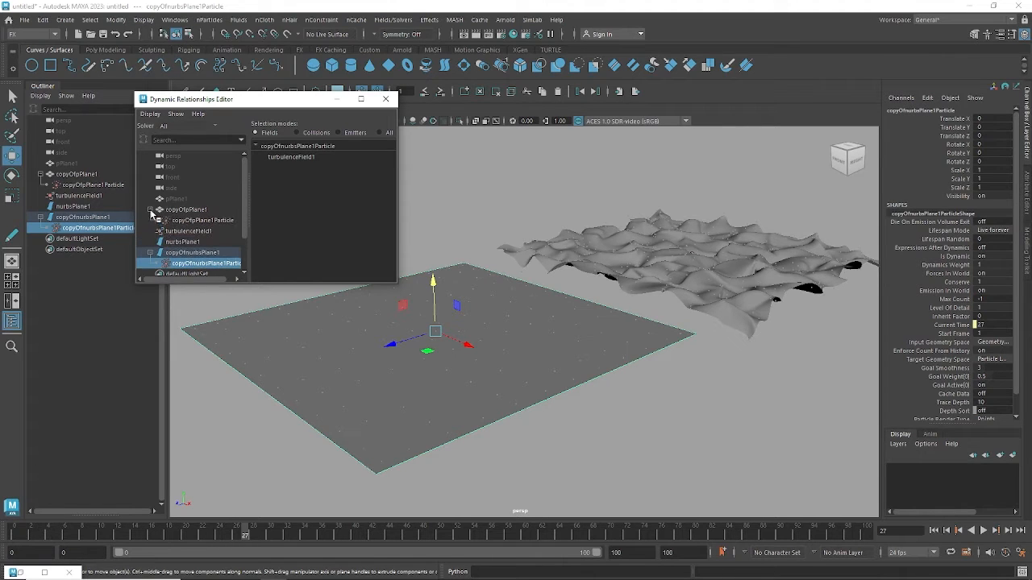
pyautogui.click(198, 220)
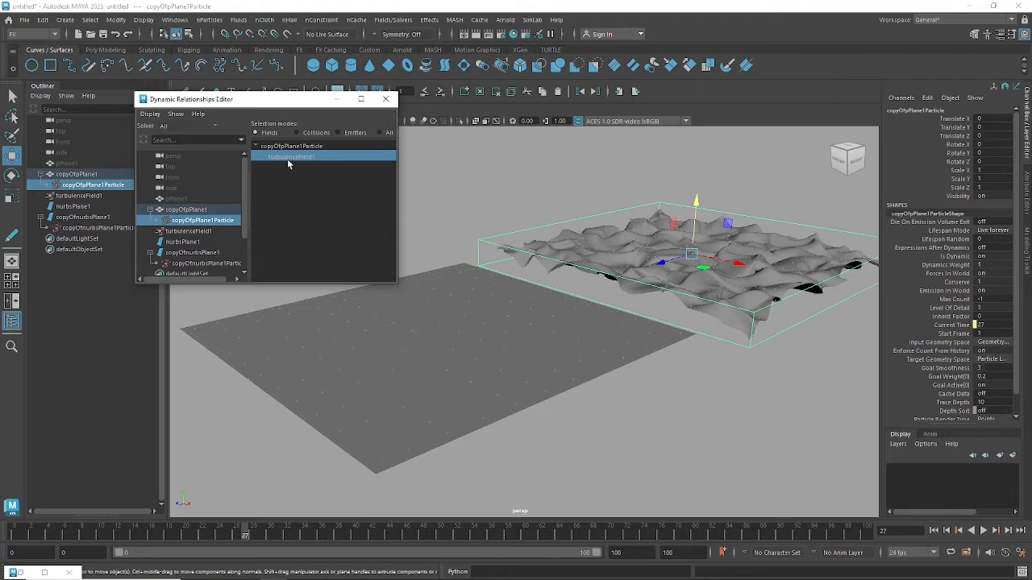
pyautogui.click(194, 265)
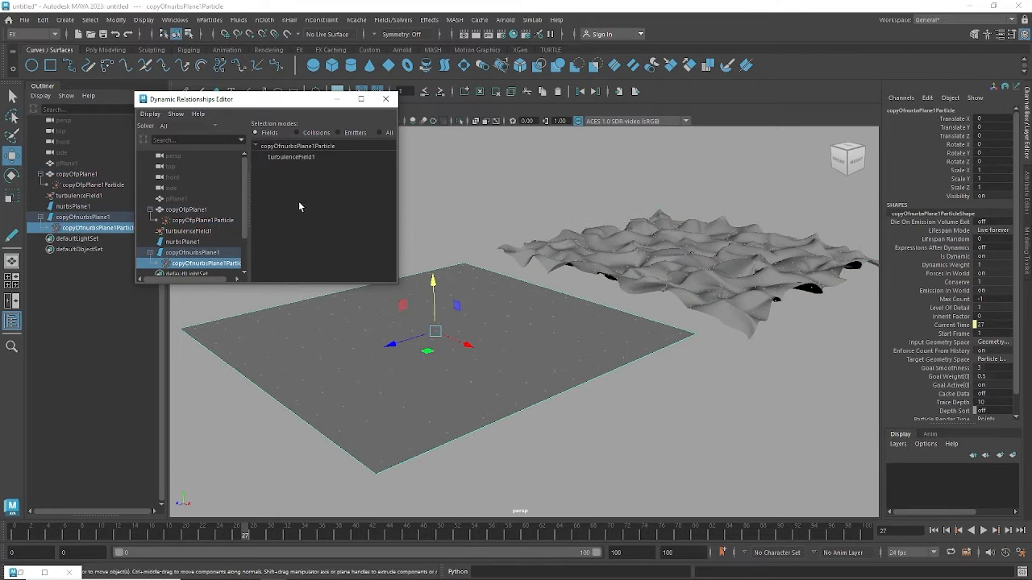
pyautogui.click(291, 158)
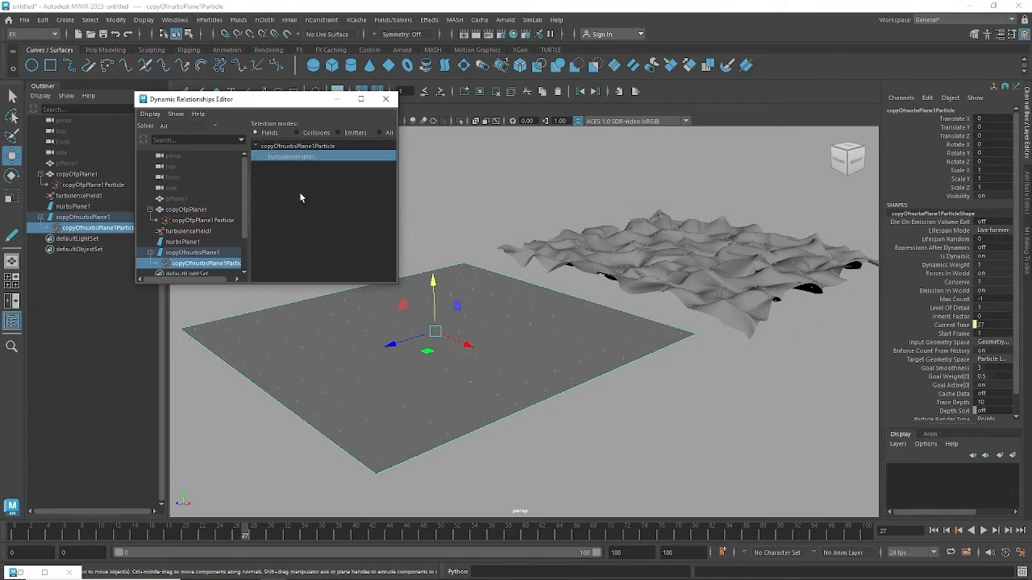
pyautogui.click(341, 100)
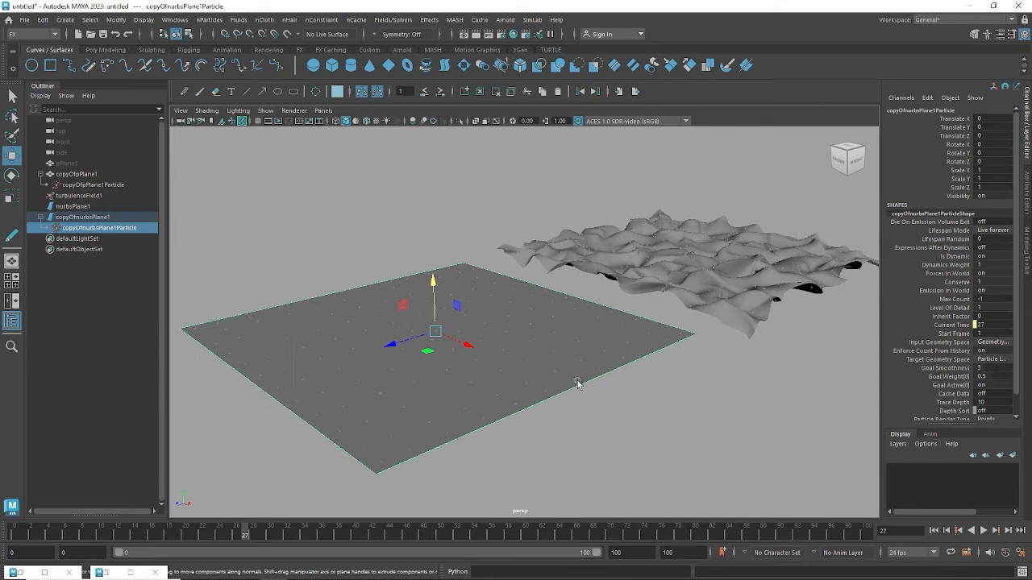
# Play the simulation from the start to check how the turbulence affects the NURBS soft body
pyautogui.click(933, 530)
pyautogui.click(983, 530)
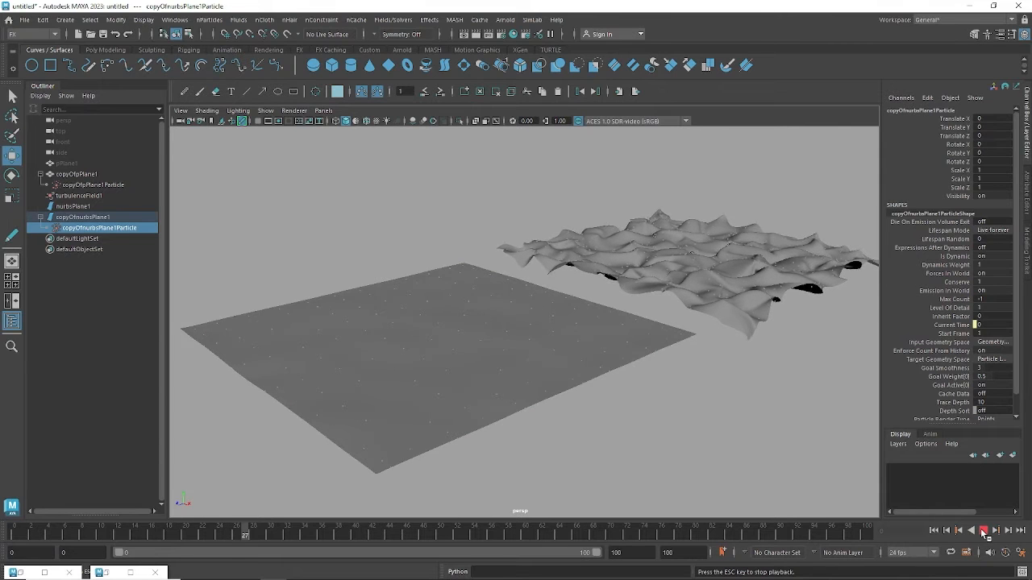
pyautogui.click(983, 531)
pyautogui.keyDown('alt'); pyautogui.moveTo(808, 381); pyautogui.dragTo(781, 381); pyautogui.keyUp('alt')
# Try deleting copyOfpPlane1 with its particle object together with turbulenceField1
pyautogui.moveTo(76, 174); pyautogui.dragTo(81, 197)
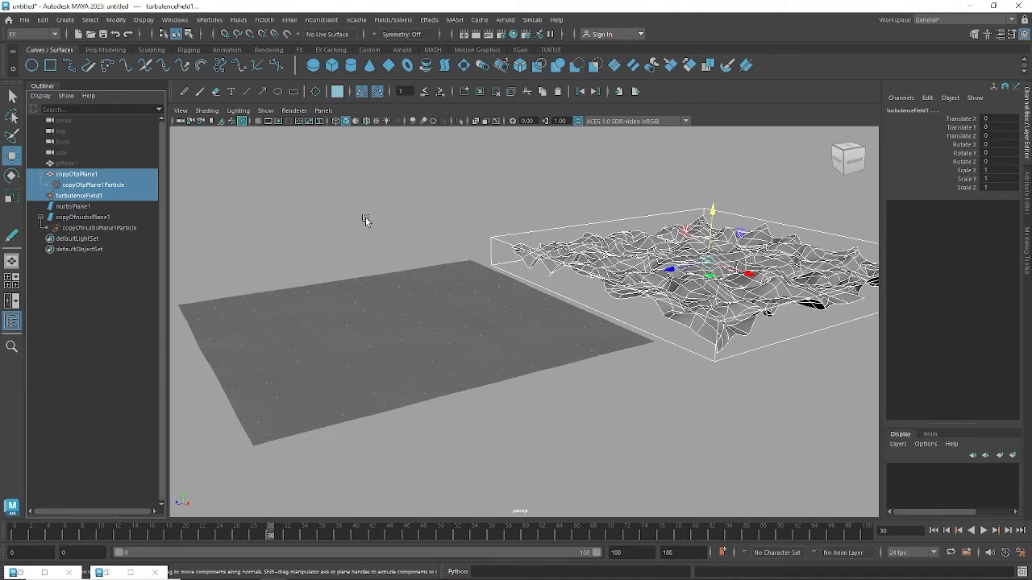
pyautogui.press('f')
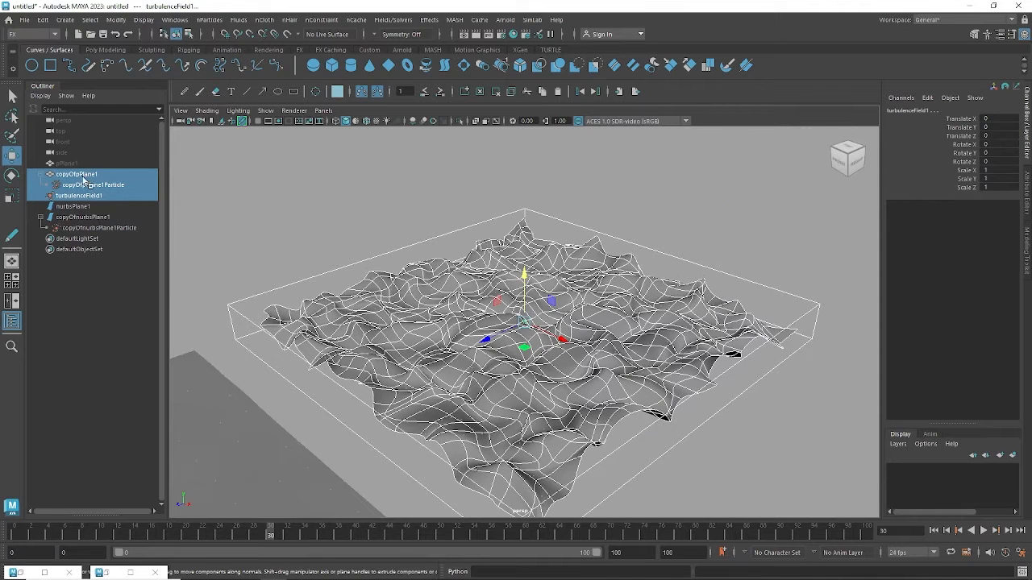
pyautogui.moveTo(84, 175); pyautogui.dragTo(85, 194)
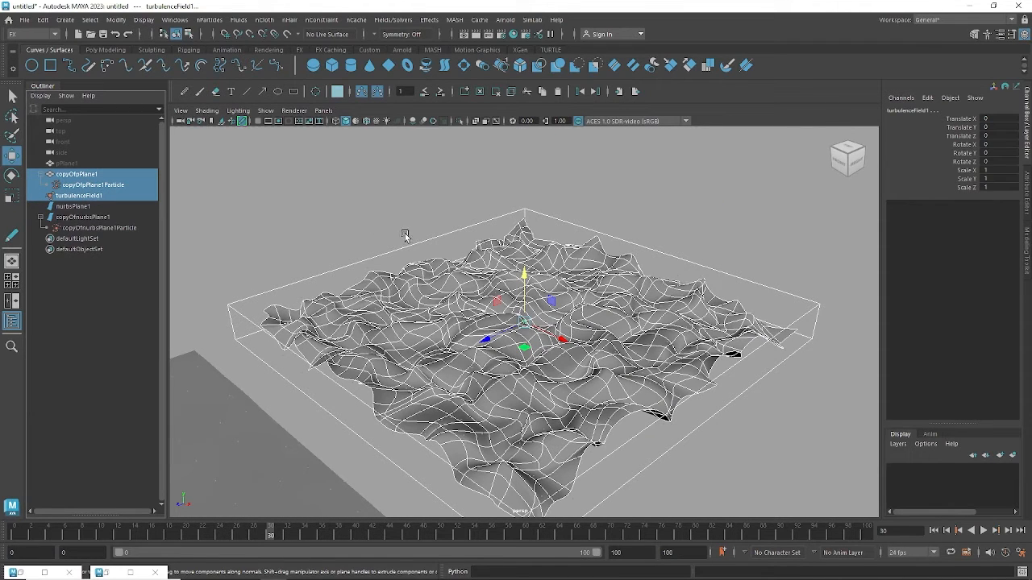
pyautogui.press('Delete')
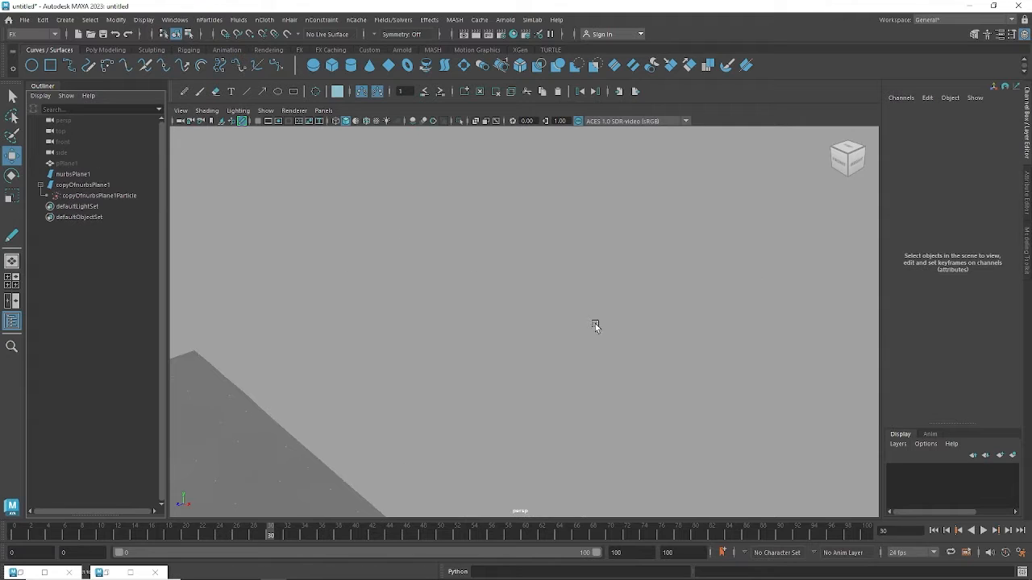
pyautogui.keyDown('alt'); pyautogui.moveTo(594, 326); pyautogui.dragTo(461, 326, button='right'); pyautogui.keyUp('alt')
pyautogui.keyDown('alt'); pyautogui.moveTo(461, 327); pyautogui.dragTo(588, 247, button='middle'); pyautogui.keyUp('alt')
pyautogui.keyDown('alt'); pyautogui.moveTo(587, 246); pyautogui.dragTo(516, 262, button='right'); pyautogui.keyUp('alt')
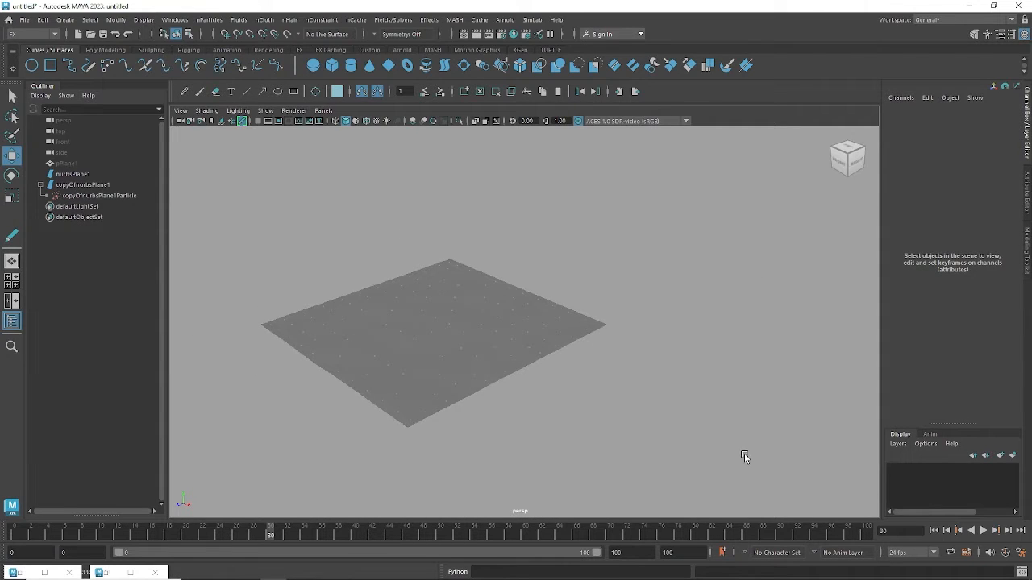
# Play the simulation from the start without the turbulence field and undo the last deletion
pyautogui.click(934, 530)
pyautogui.click(983, 530)
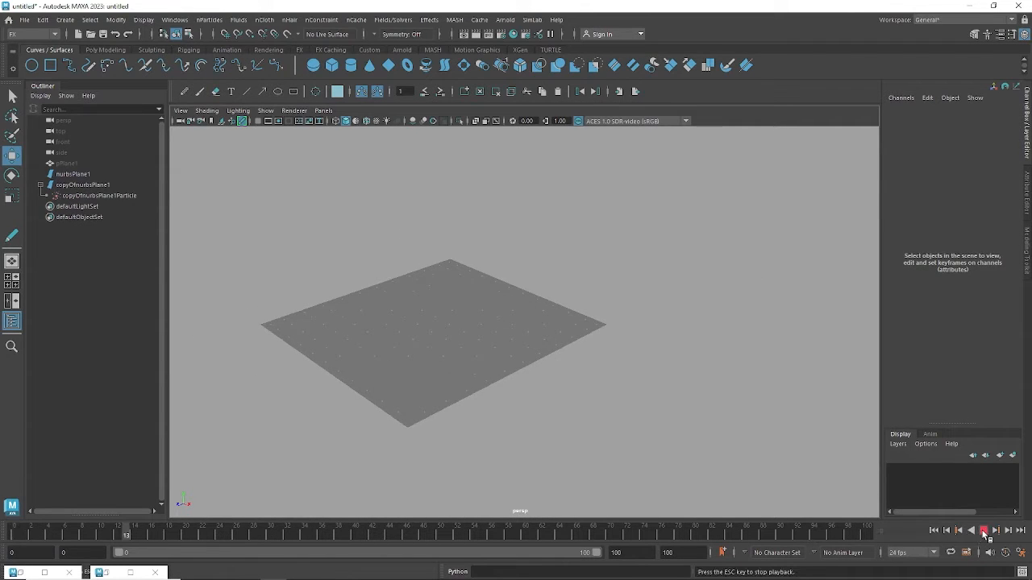
pyautogui.click(984, 531)
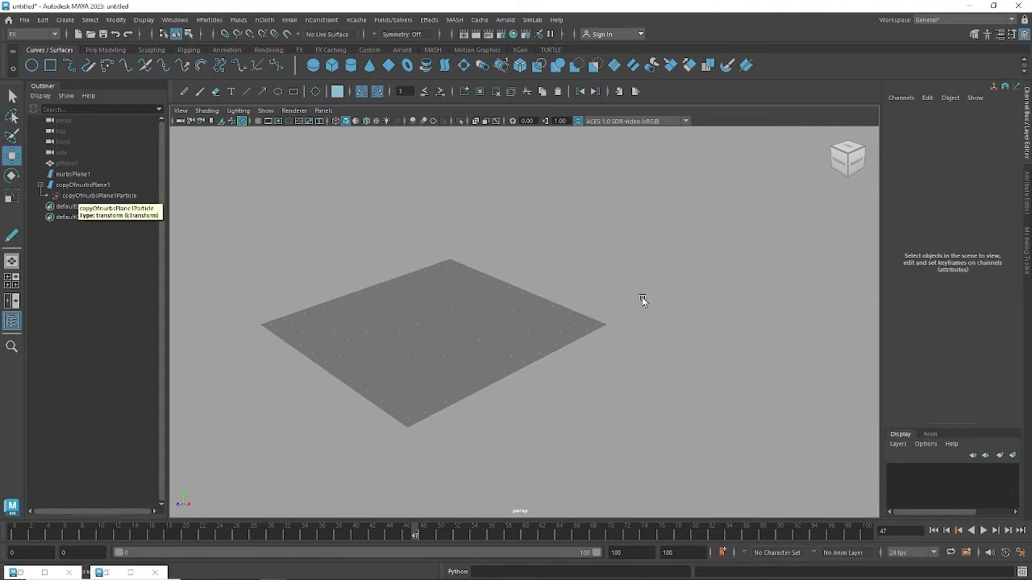
pyautogui.hotkey('ctrl', 'z')
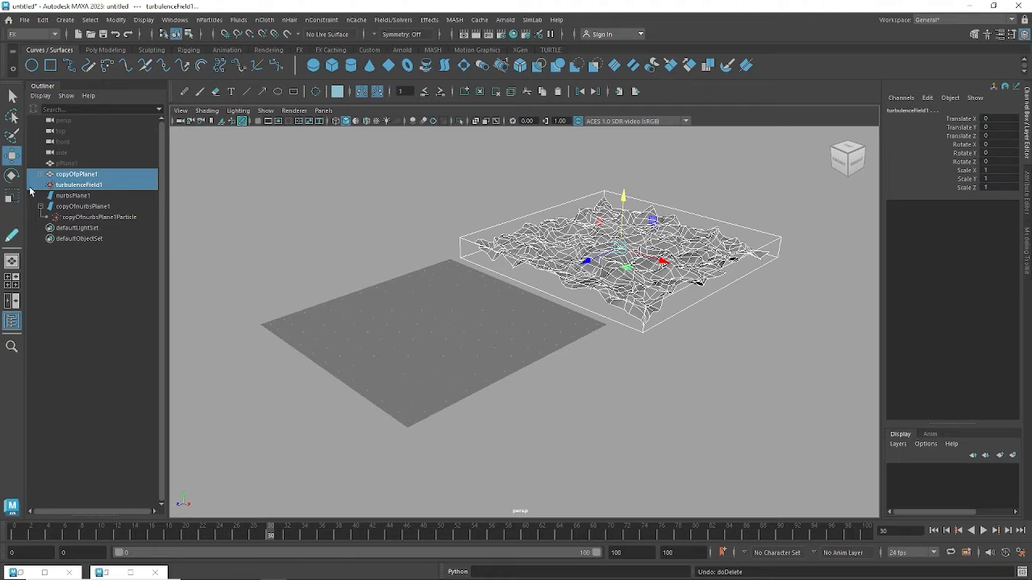
# Delete only the polygon soft copy copyOfpPlane1, keeping the turbulence field, and select nurbsPlane1
pyautogui.click(75, 175)
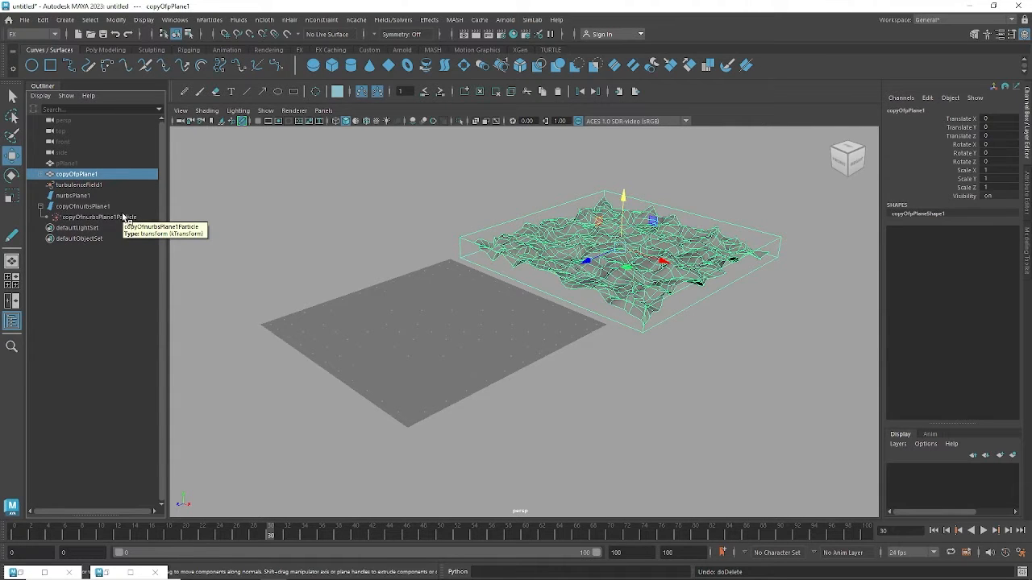
pyautogui.press('Delete')
pyautogui.click(79, 184)
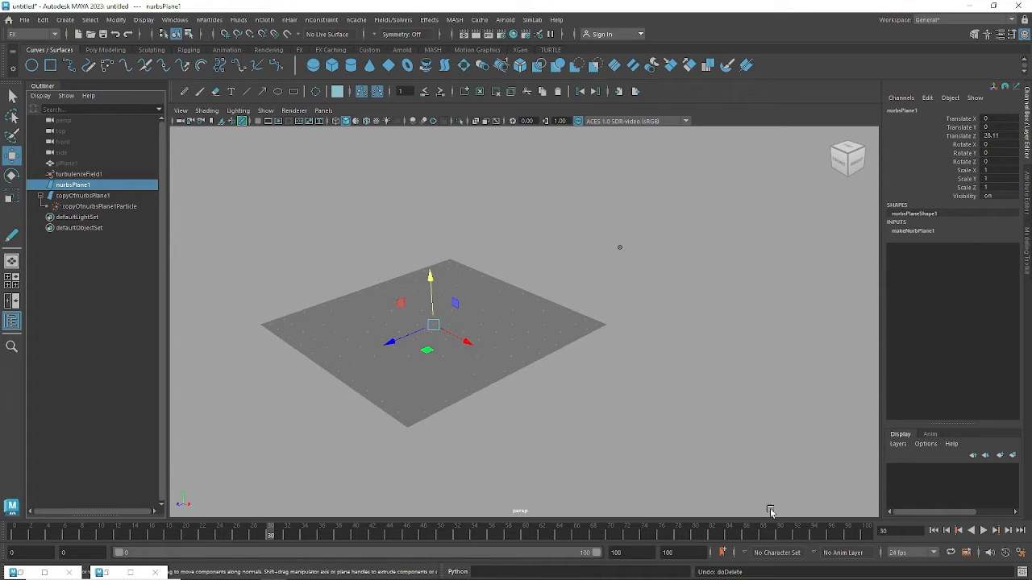
# Play the simulation briefly and stop it, and set the Goal Weight[0] of copyOfnurbsPlane1Particle to 0.2
pyautogui.click(983, 531)
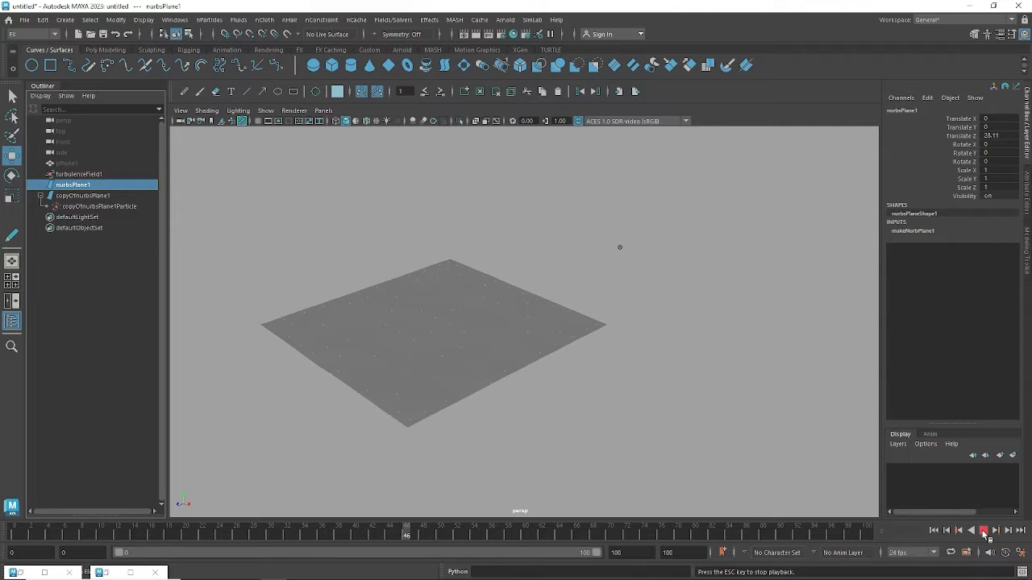
pyautogui.click(983, 531)
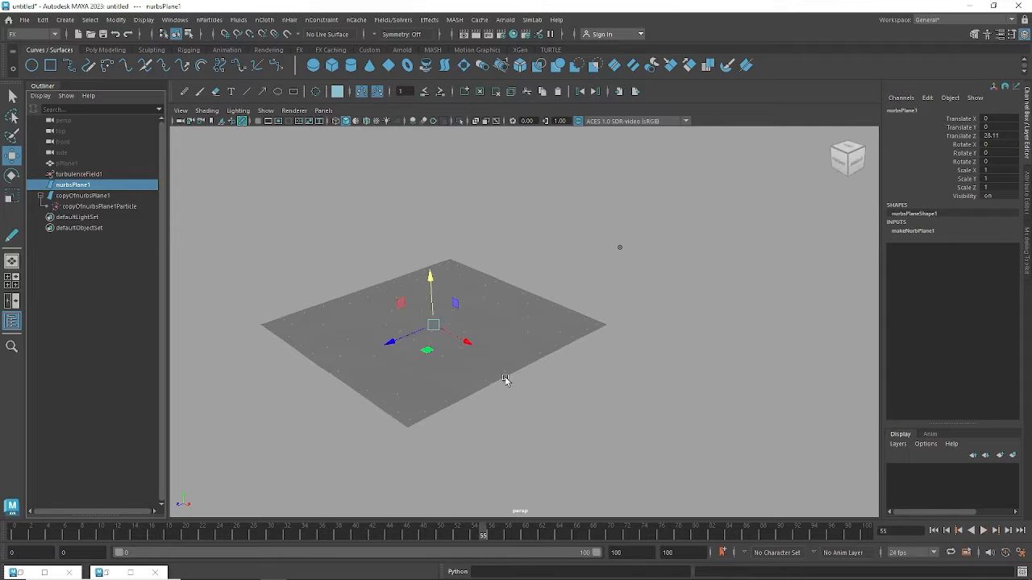
pyautogui.click(71, 206)
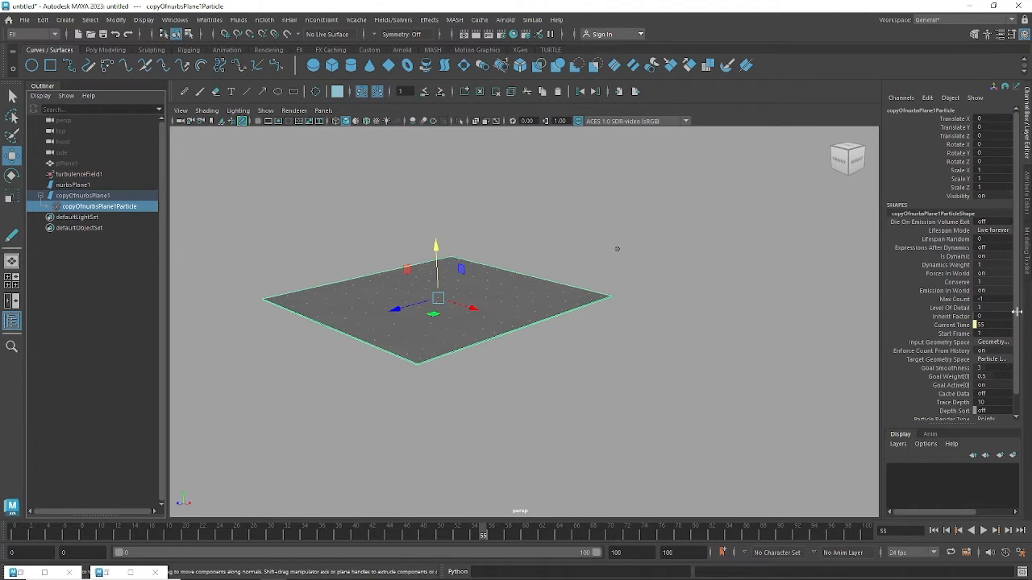
pyautogui.scroll(-1, 1017, 312)
pyautogui.doubleClick(994, 356)
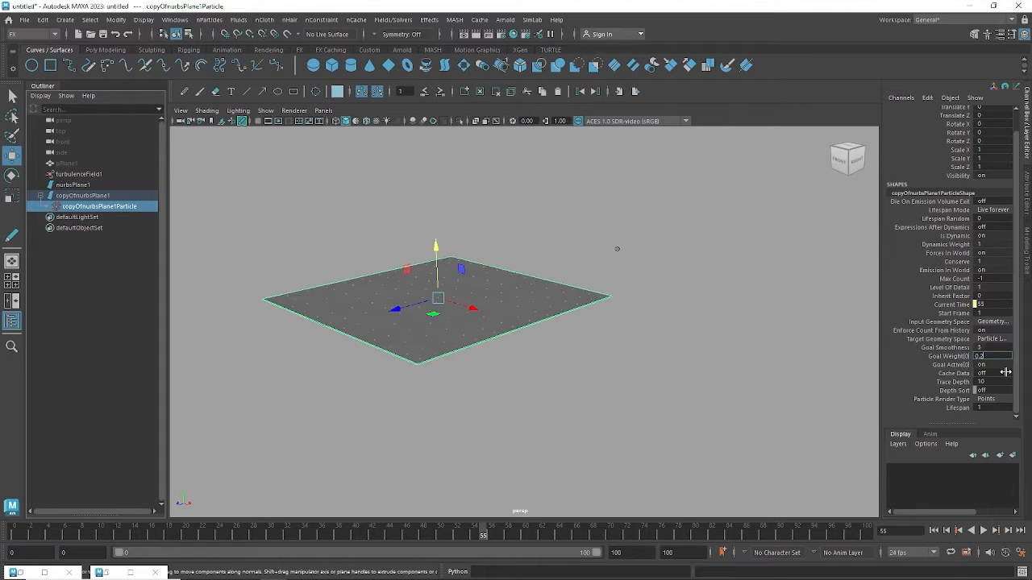
pyautogui.press('Return')
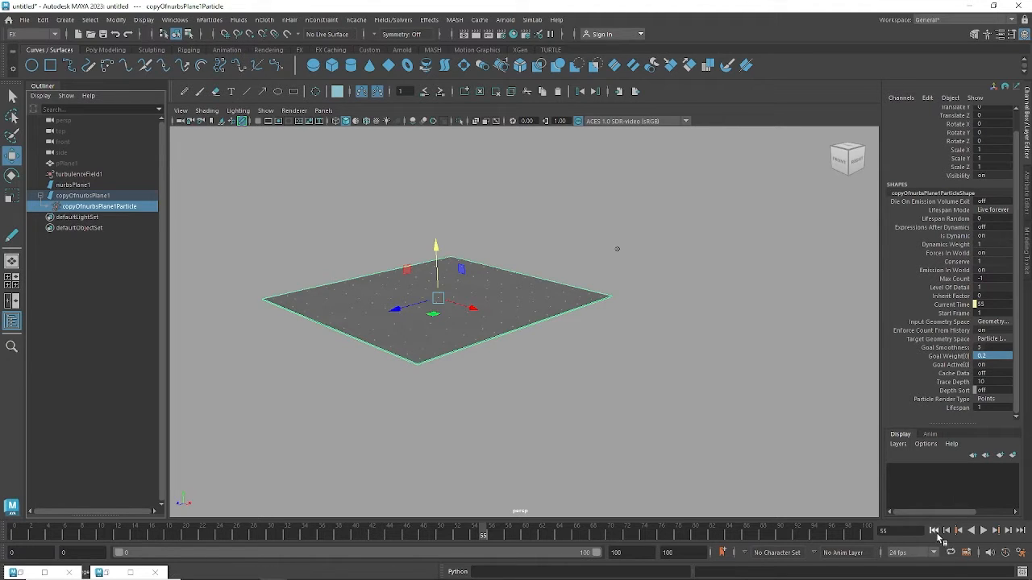
# Replay the NURBS soft body simulation from the first frame and examine how the surface deforms up close
pyautogui.click(933, 530)
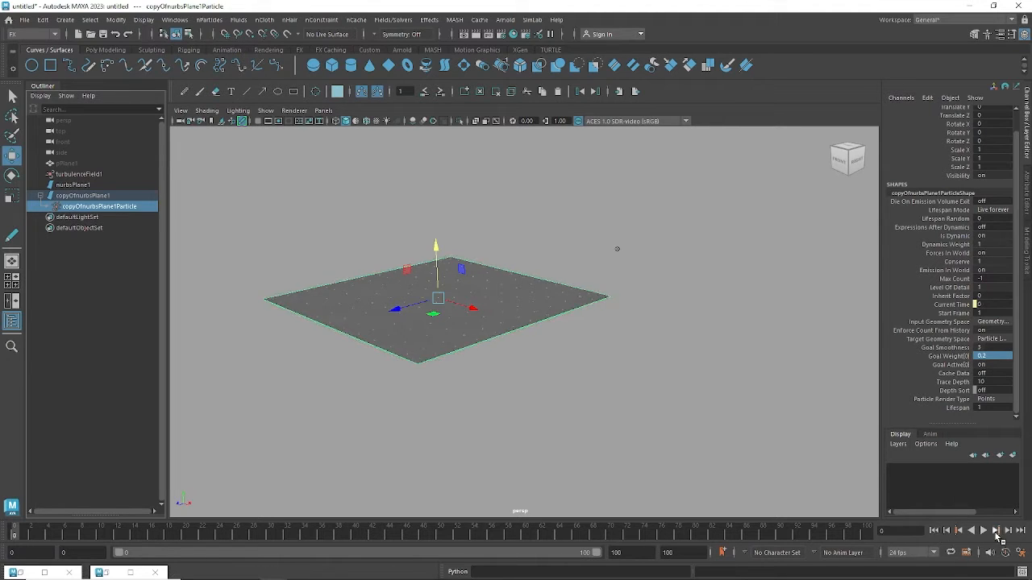
pyautogui.click(985, 531)
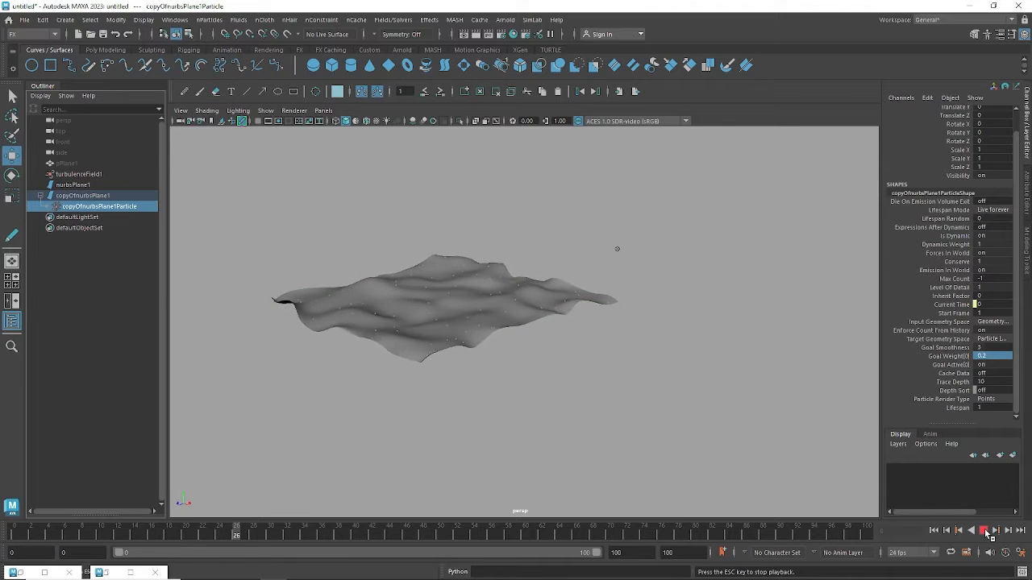
pyautogui.keyDown('alt'); pyautogui.moveTo(542, 365); pyautogui.dragTo(675, 379, button='right'); pyautogui.keyUp('alt')
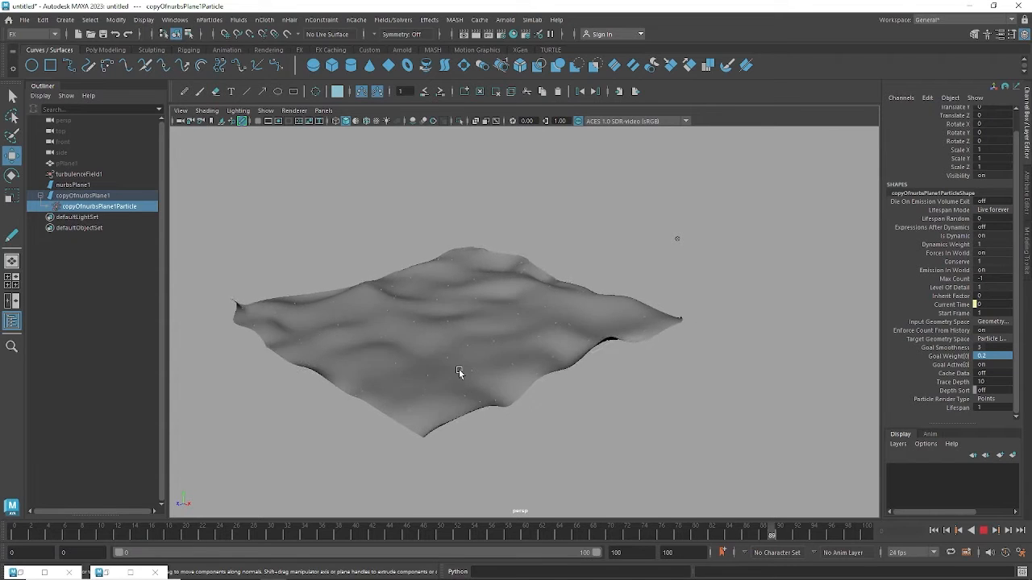
pyautogui.click(491, 338)
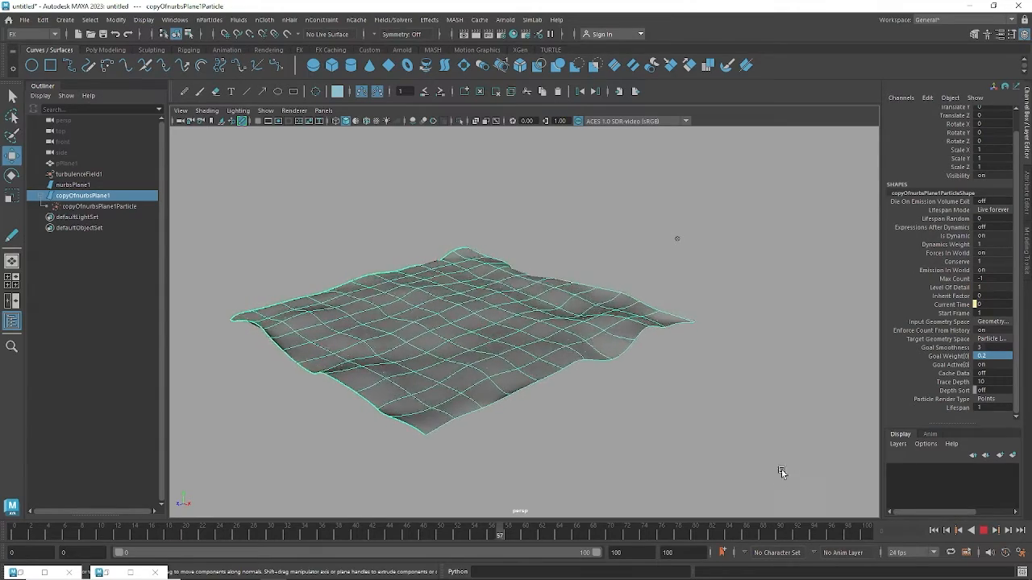
# Delete turbulenceField1, nurbsPlane1, and copyOfnurbsPlane1 together with its particle object from the scene
pyautogui.click(425, 365)
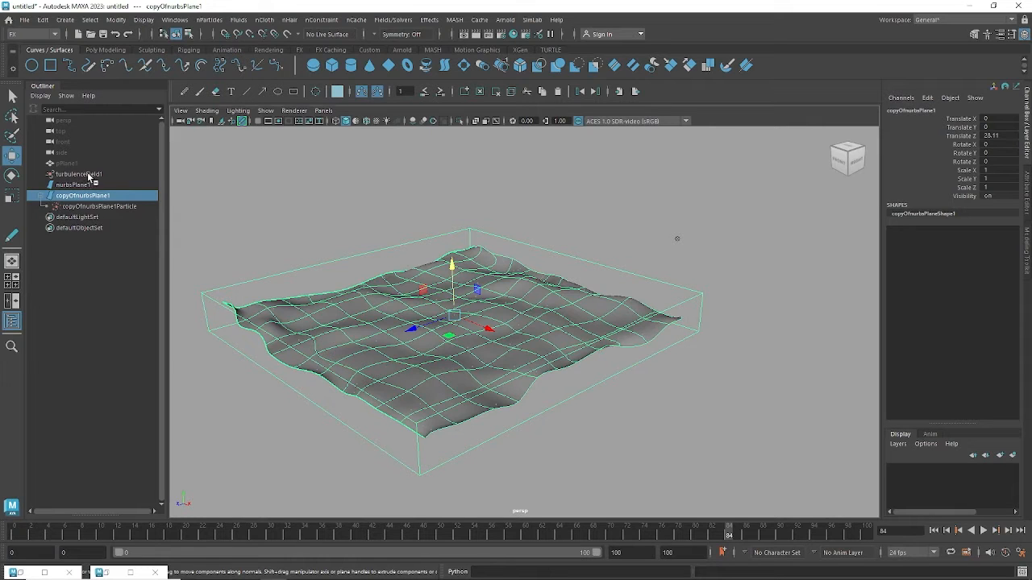
pyautogui.moveTo(88, 175); pyautogui.dragTo(92, 206)
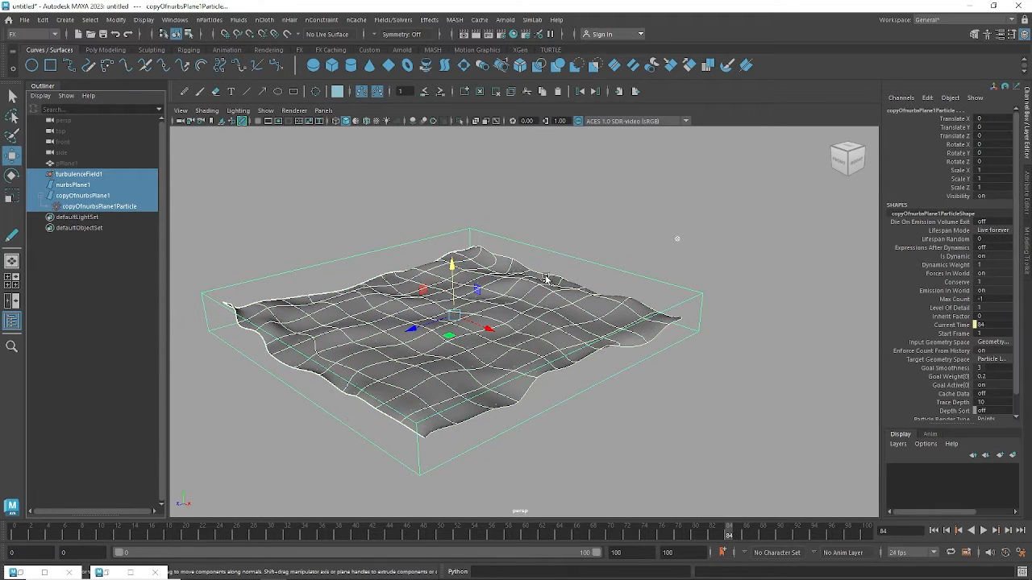
pyautogui.press('Delete')
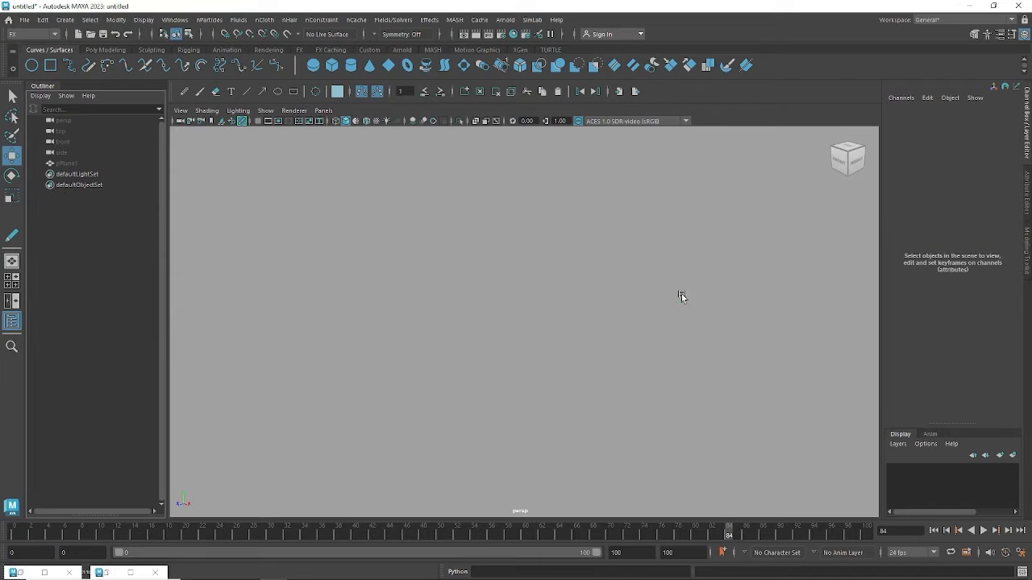
# Show the grid in the perspective view and create a polygon plane at the origin
pyautogui.click(258, 122)
pyautogui.keyDown('alt'); pyautogui.moveTo(624, 305); pyautogui.dragTo(595, 316); pyautogui.keyUp('alt')
pyautogui.keyDown('alt'); pyautogui.moveTo(493, 354); pyautogui.dragTo(339, 424, button='middle'); pyautogui.keyUp('alt')
pyautogui.keyDown('alt'); pyautogui.moveTo(338, 423); pyautogui.dragTo(606, 369, button='right'); pyautogui.keyUp('alt')
pyautogui.keyDown('alt'); pyautogui.moveTo(606, 369); pyautogui.dragTo(610, 360, button='middle'); pyautogui.keyUp('alt')
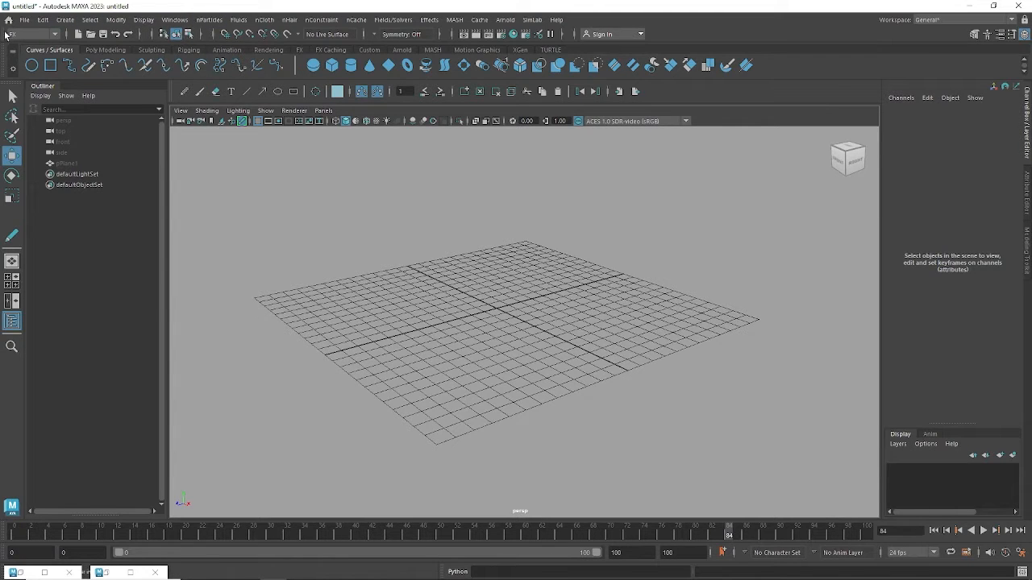
pyautogui.click(65, 20)
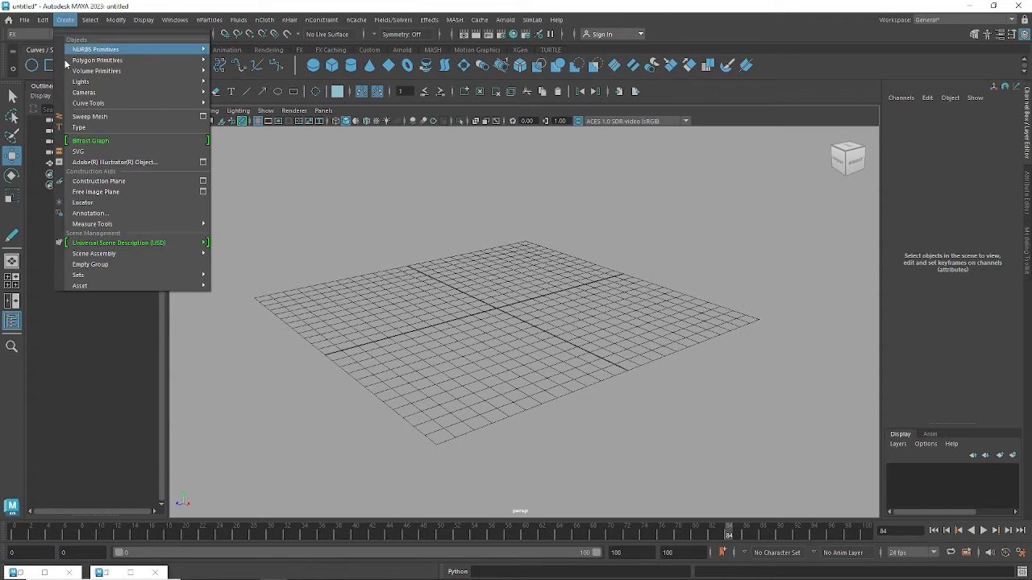
pyautogui.moveTo(97, 60)
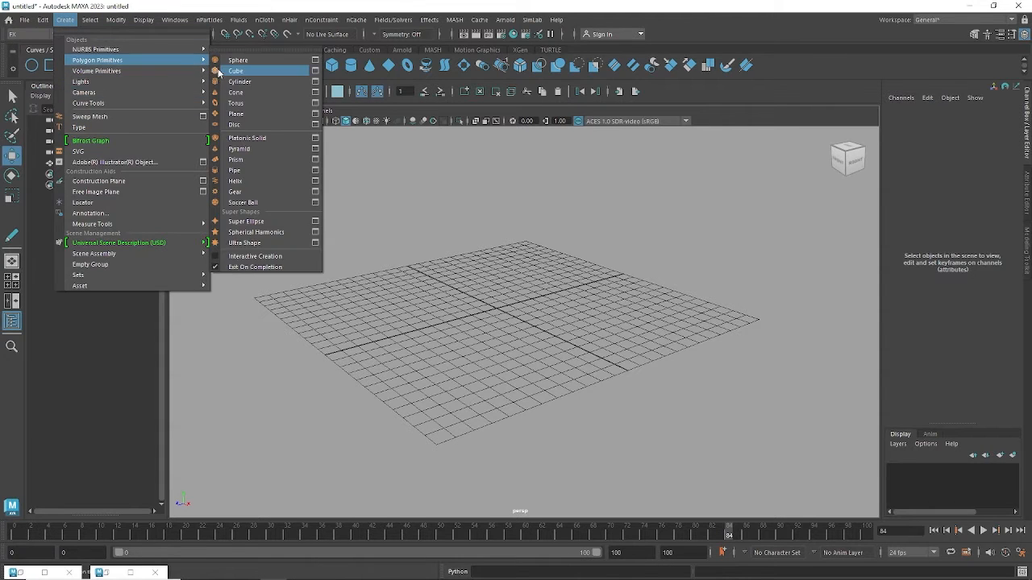
pyautogui.click(236, 116)
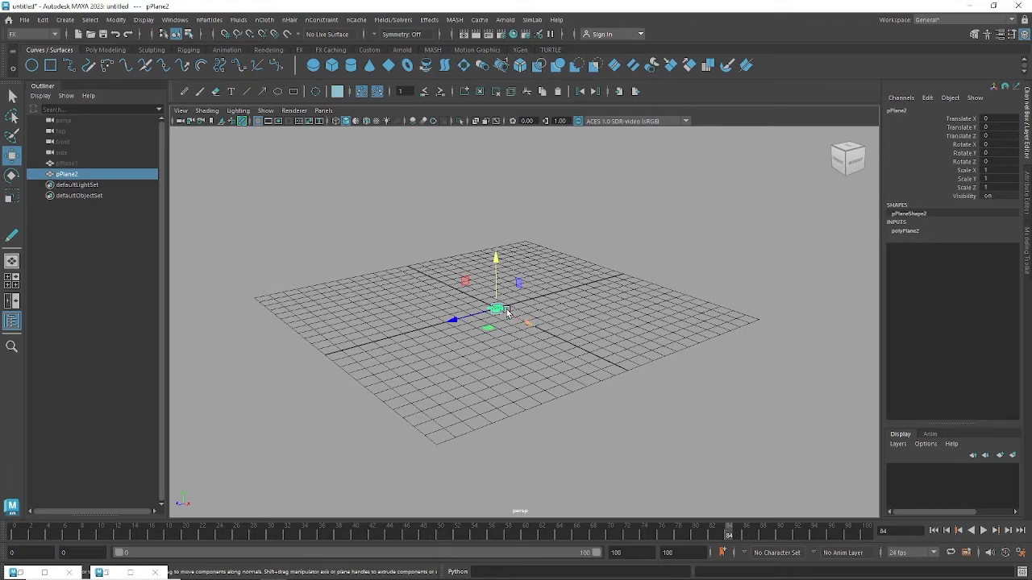
# Set the new polygon plane's width and height to 27.1 and both its width and height subdivisions to 15
pyautogui.click(906, 231)
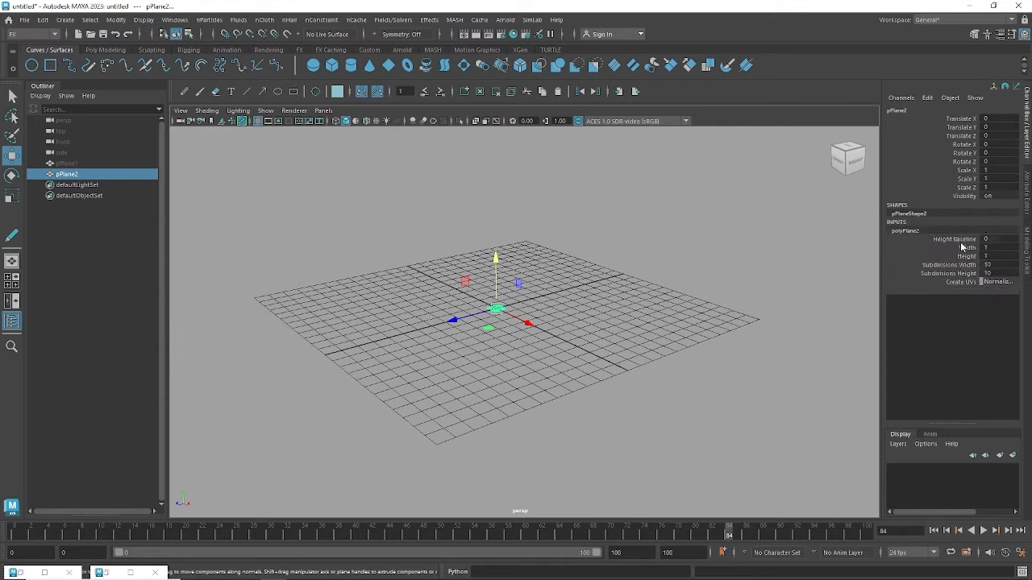
pyautogui.moveTo(962, 248); pyautogui.dragTo(963, 256)
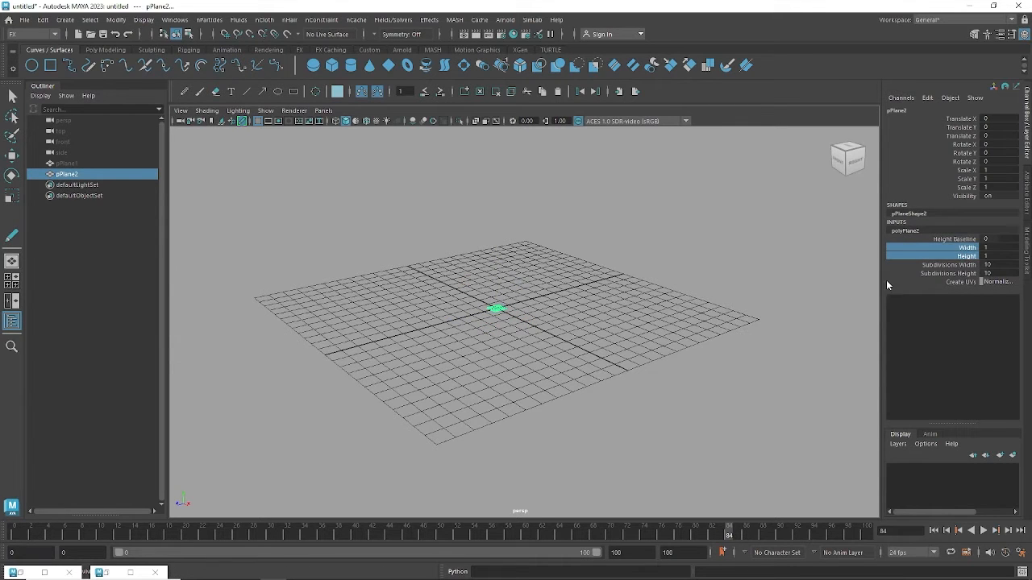
pyautogui.moveTo(433, 396); pyautogui.dragTo(579, 387, button='middle')
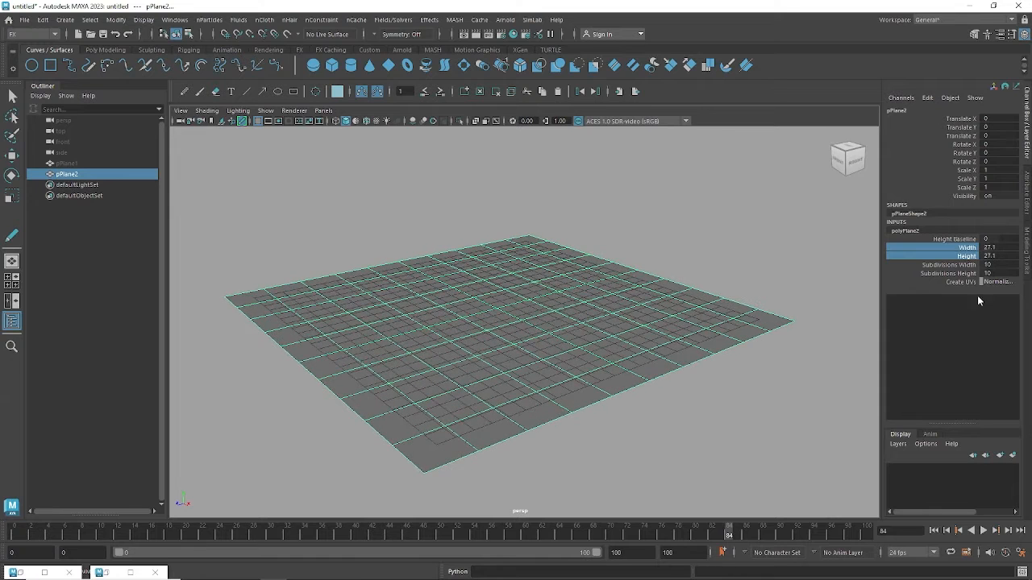
pyautogui.moveTo(959, 265); pyautogui.dragTo(960, 274)
pyautogui.moveTo(531, 360); pyautogui.dragTo(563, 357, button='middle')
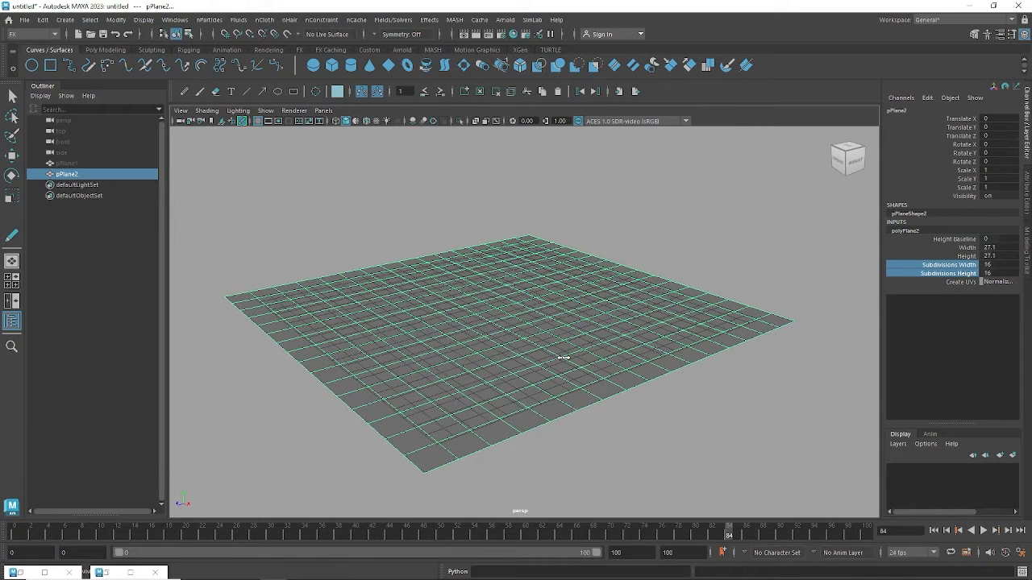
pyautogui.moveTo(562, 357); pyautogui.dragTo(559, 358, button='middle')
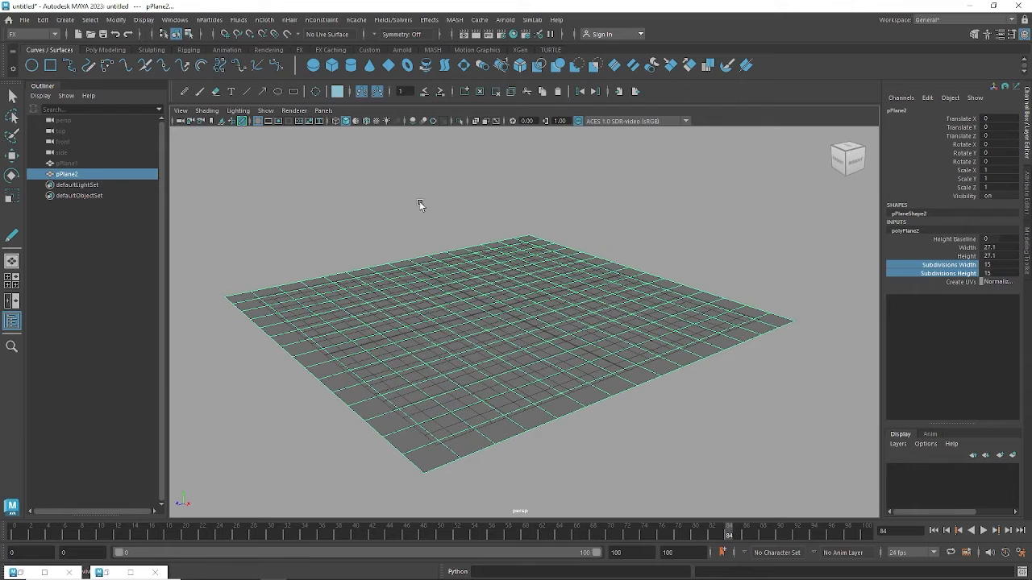
# Hide the grid and delete the old hidden plane pPlane1
pyautogui.click(261, 120)
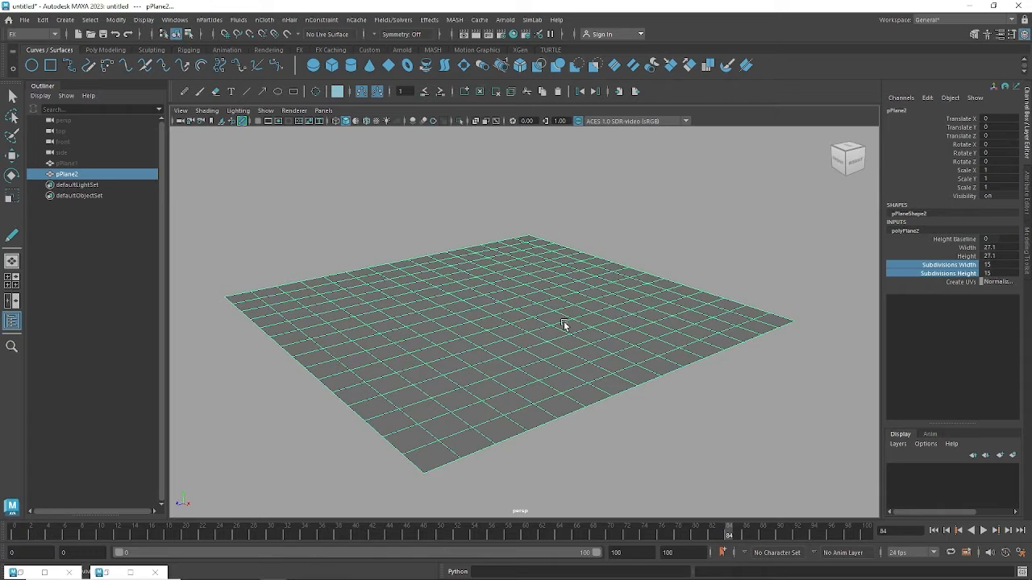
pyautogui.click(68, 164)
pyautogui.press('w')
pyautogui.press('Delete')
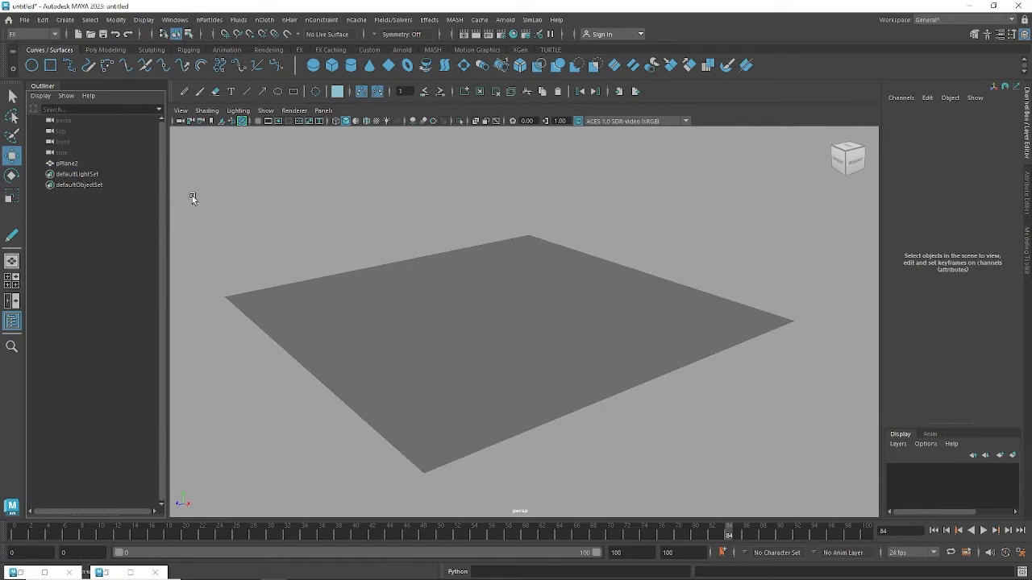
# Make pPlane2 a legacy soft body with Duplicate, make copy soft, hiding the non-soft object and making it a goal with weight 0.5
pyautogui.click(68, 163)
pyautogui.click(645, 235)
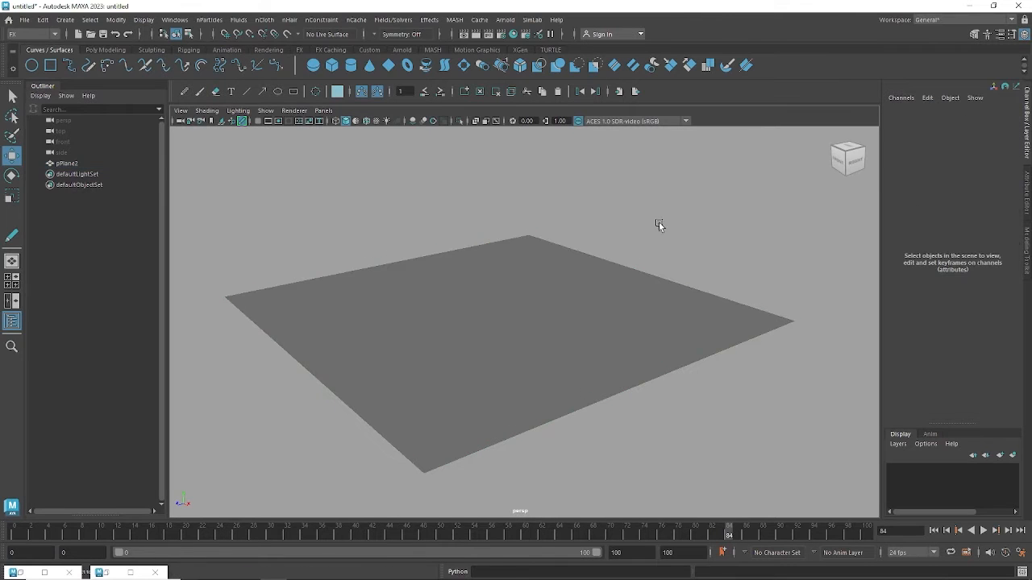
pyautogui.hotkey('ctrl', 'z')
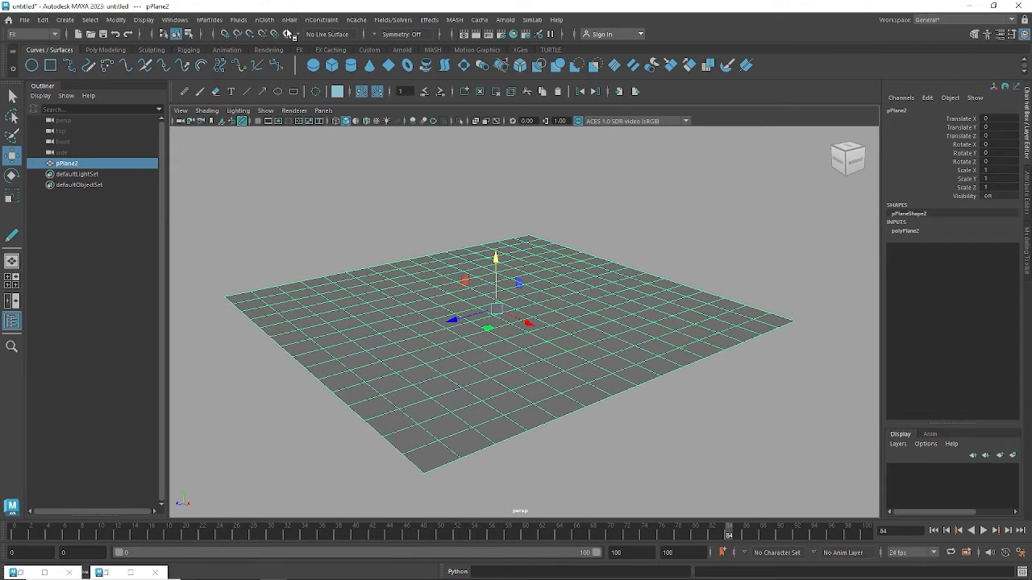
pyautogui.click(219, 22)
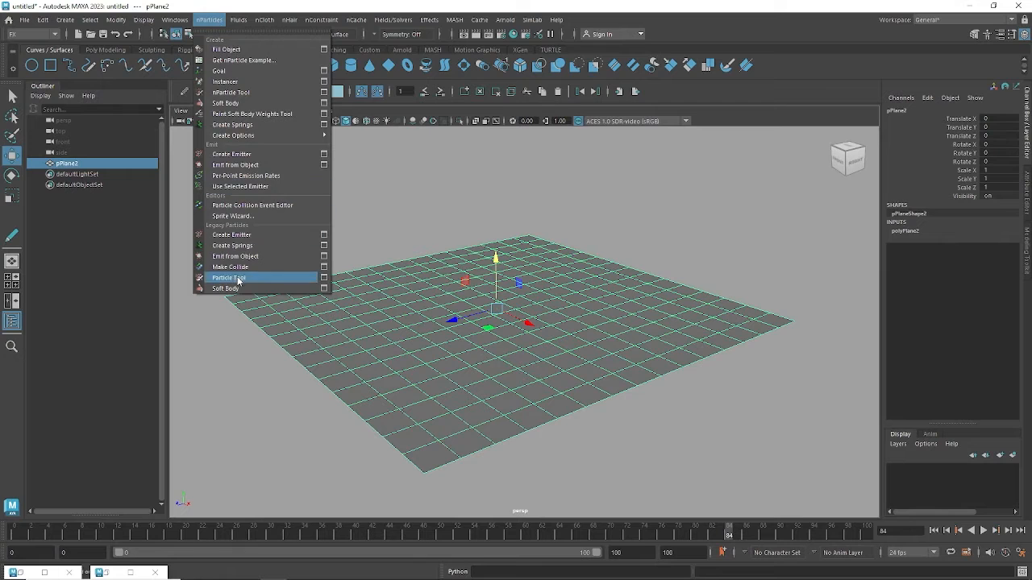
pyautogui.click(324, 288)
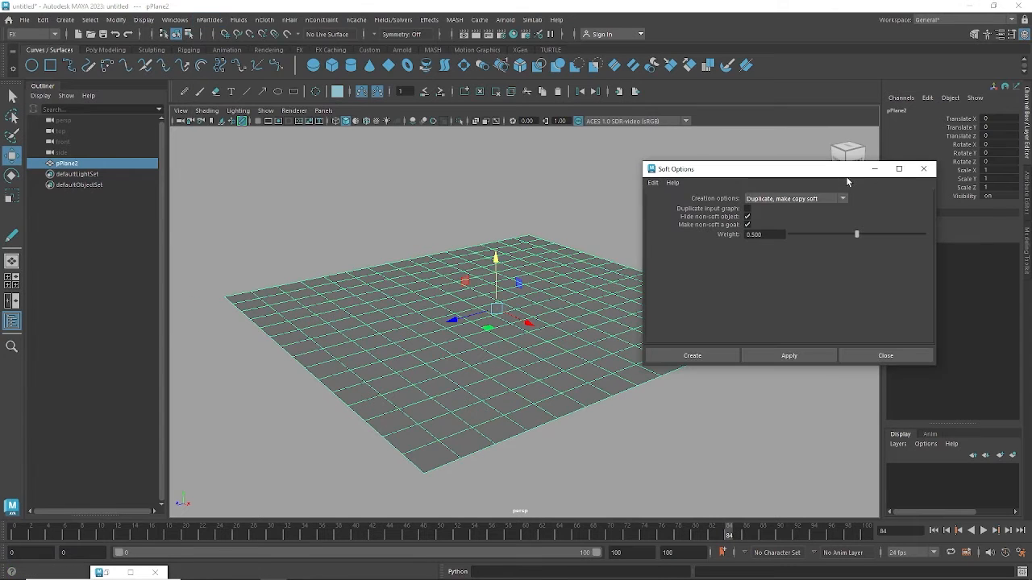
pyautogui.click(796, 202)
pyautogui.click(747, 220)
pyautogui.click(764, 235)
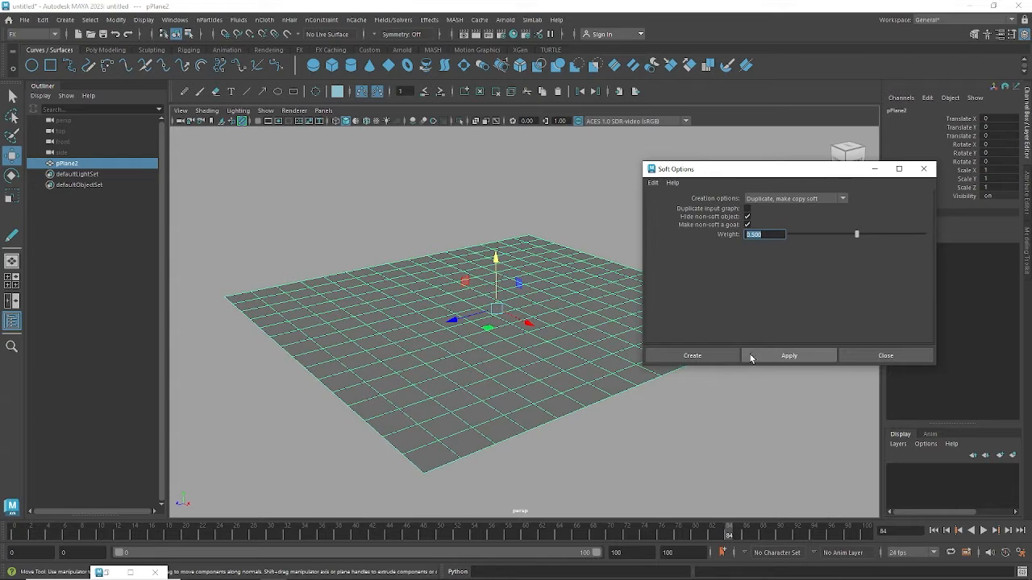
pyautogui.click(725, 355)
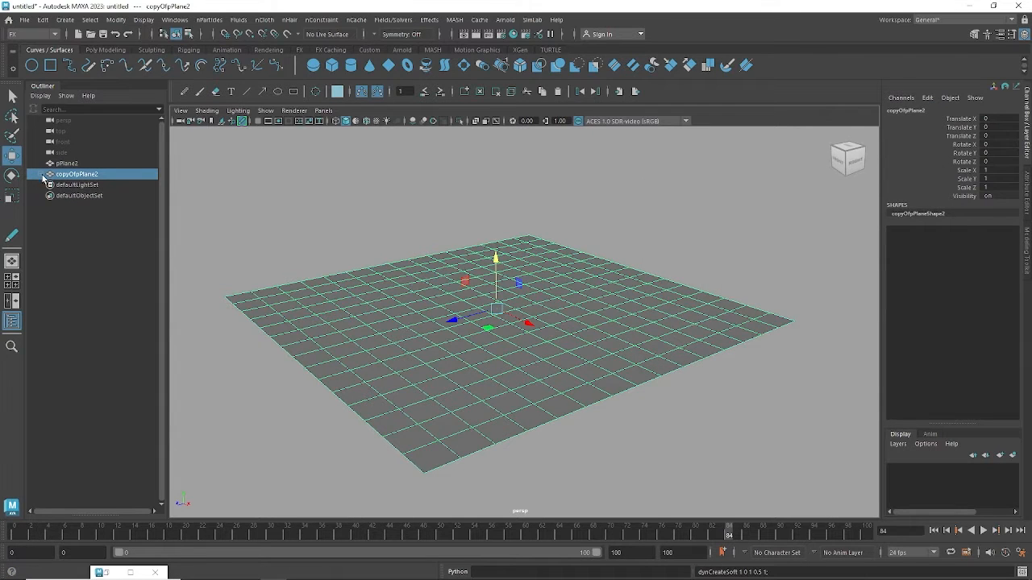
# Add a turbulence field to the soft copy's particle object, copyOfpPlane2Particle, and set the field's Attenuation to 0
pyautogui.click(41, 174)
pyautogui.click(85, 185)
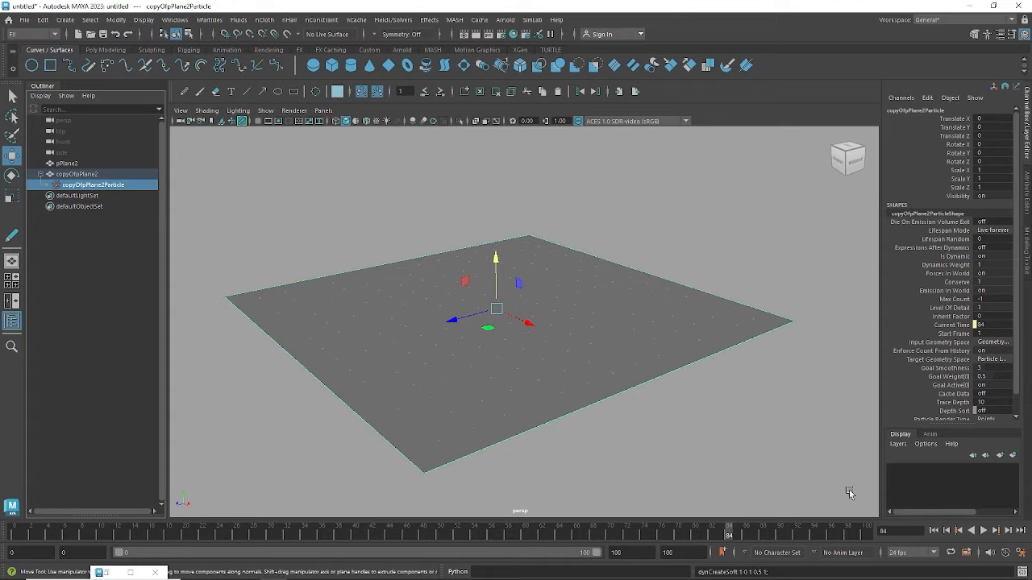
pyautogui.click(386, 21)
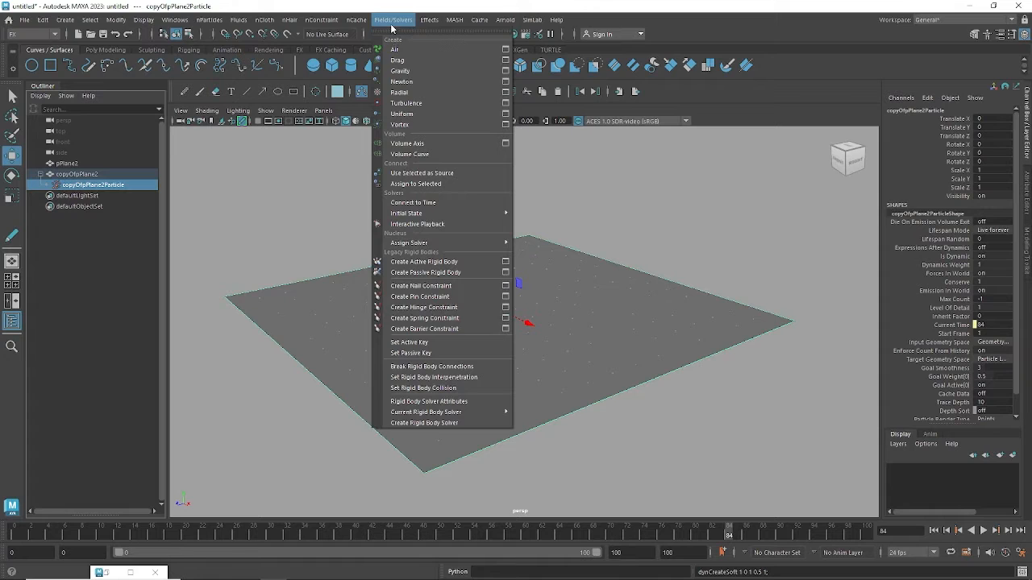
pyautogui.click(443, 102)
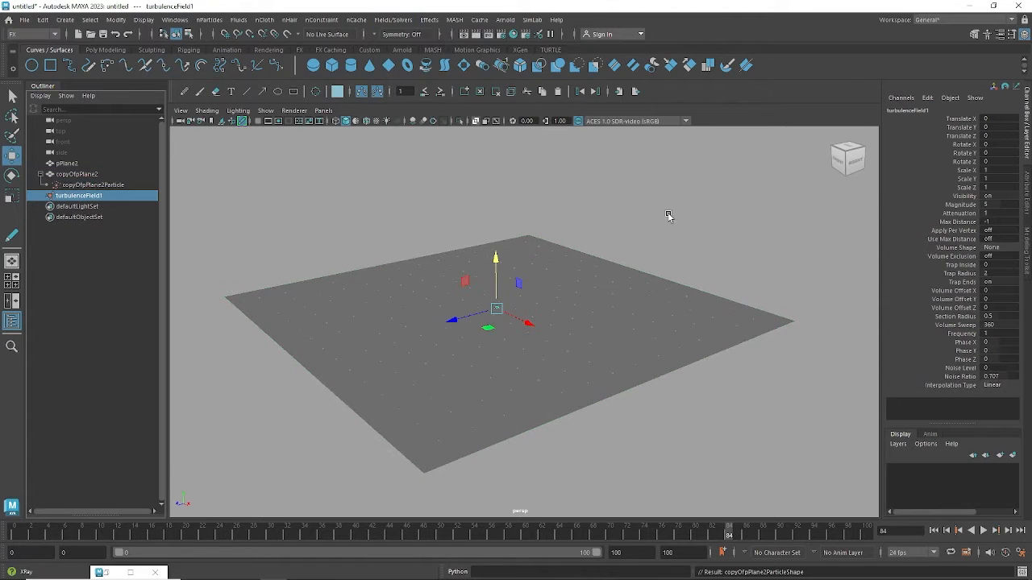
pyautogui.doubleClick(990, 213)
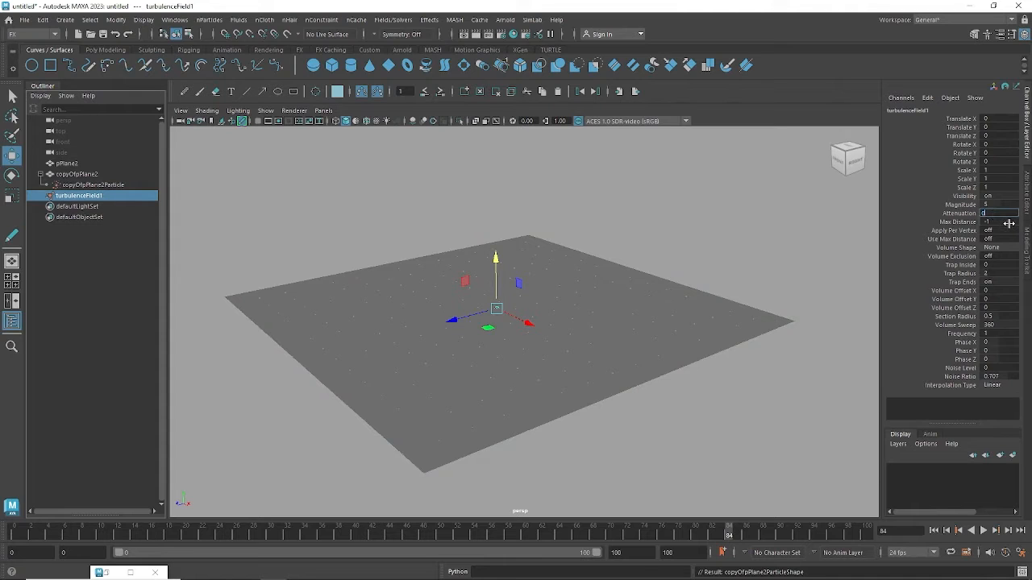
pyautogui.press('Return')
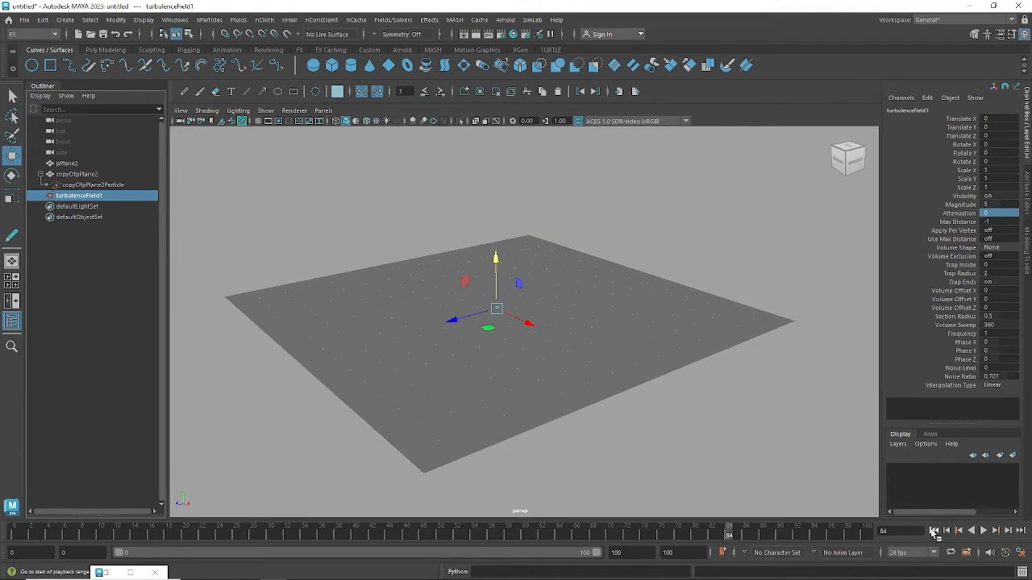
# Play the turbulence simulation on the soft polygon plane from the first frame
pyautogui.click(932, 531)
pyautogui.click(984, 531)
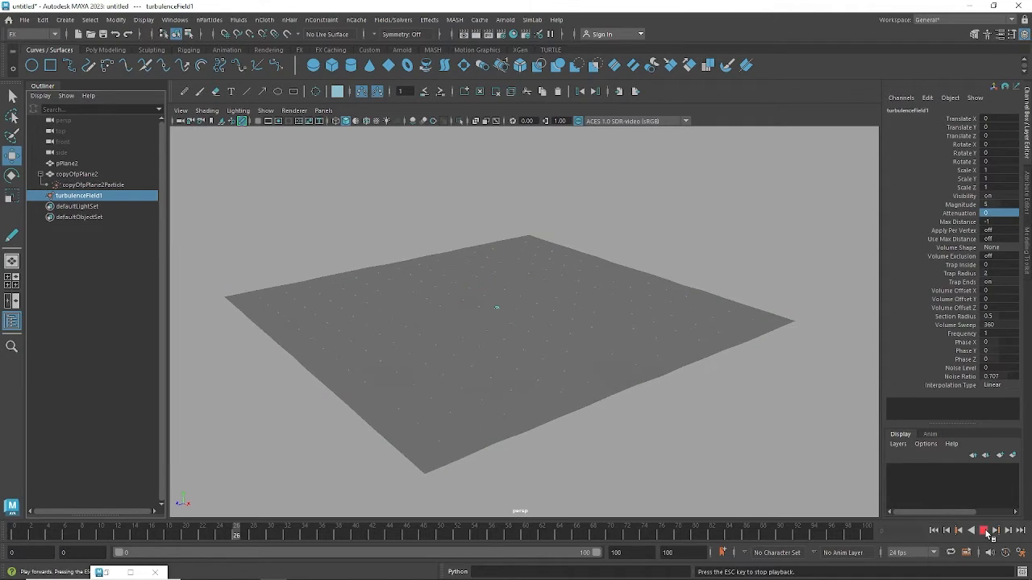
pyautogui.click(984, 531)
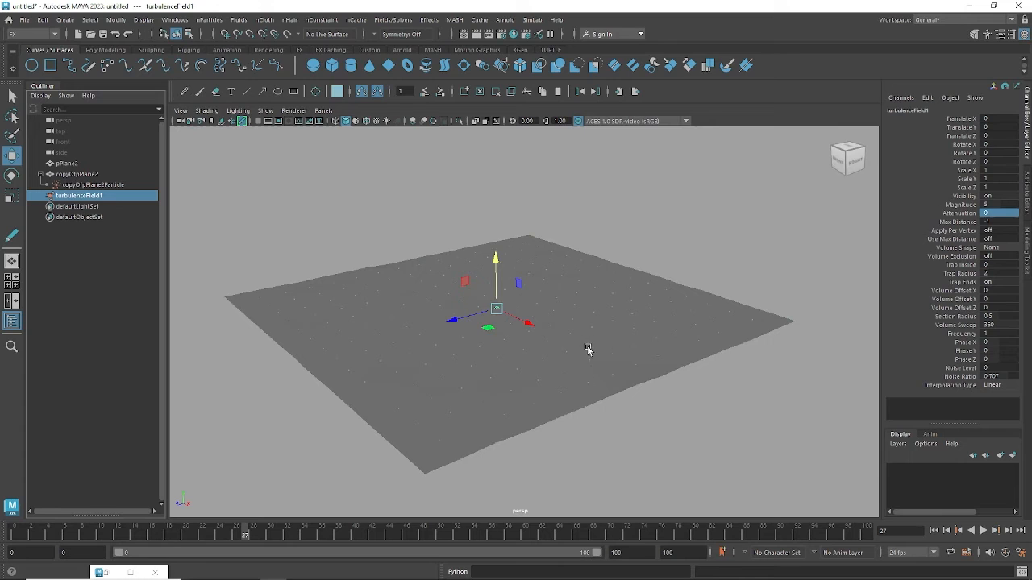
# Set Goal Weight[0] of copyOfpPlane2Particle to 0.2 and play the simulation from the first frame
pyautogui.click(95, 186)
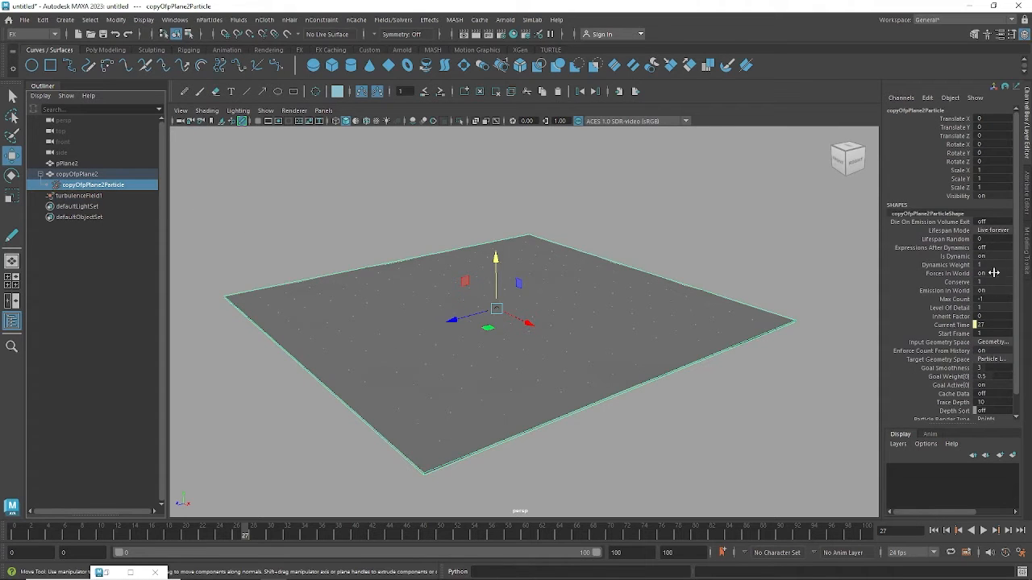
pyautogui.scroll(-2, 1007, 339)
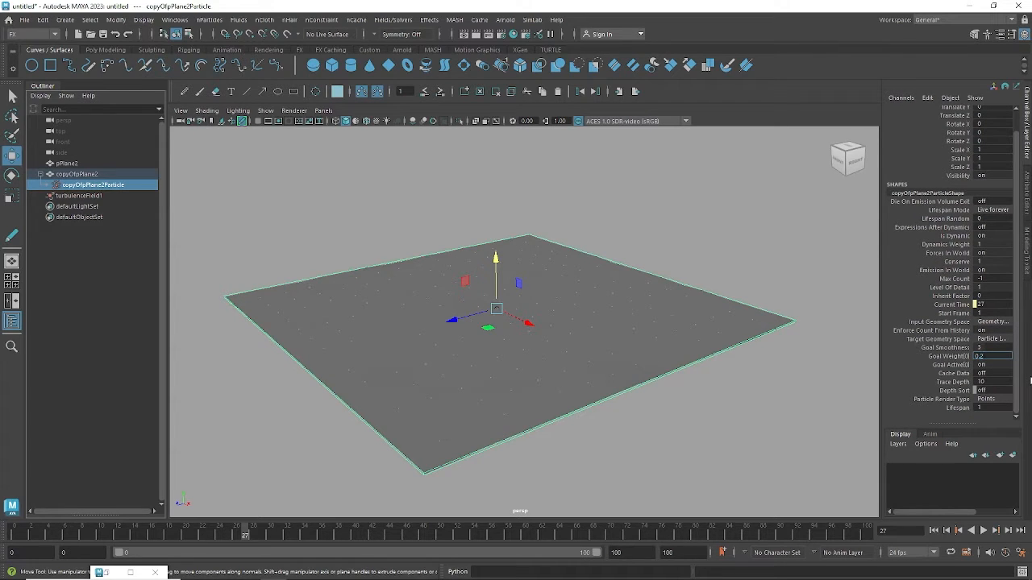
pyautogui.press('Return')
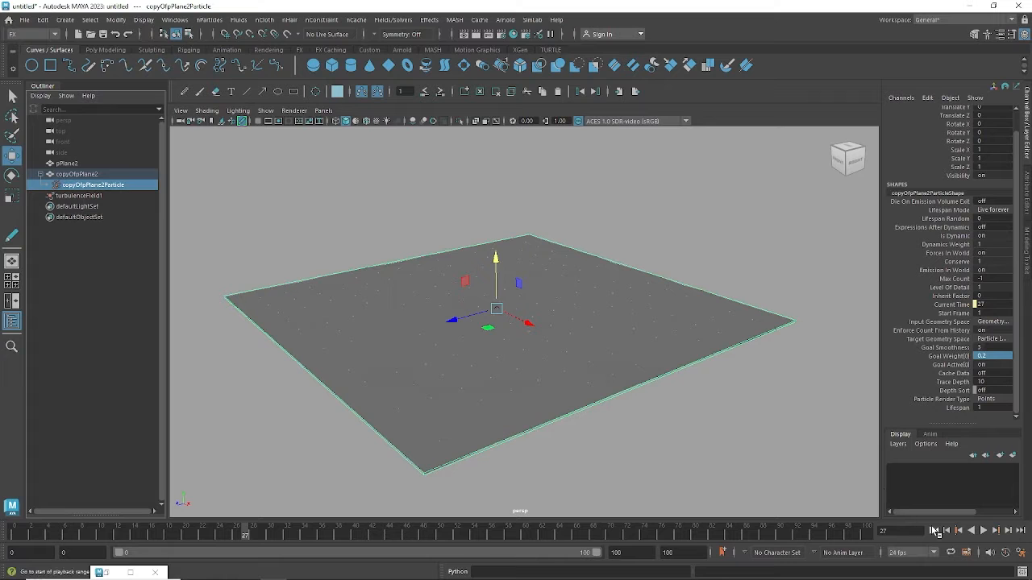
pyautogui.click(933, 530)
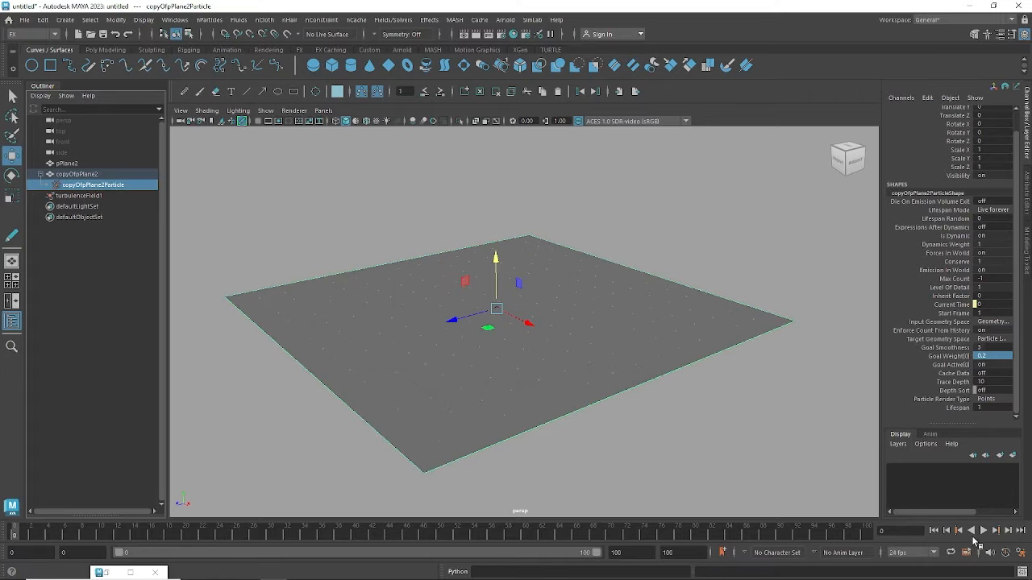
pyautogui.click(983, 531)
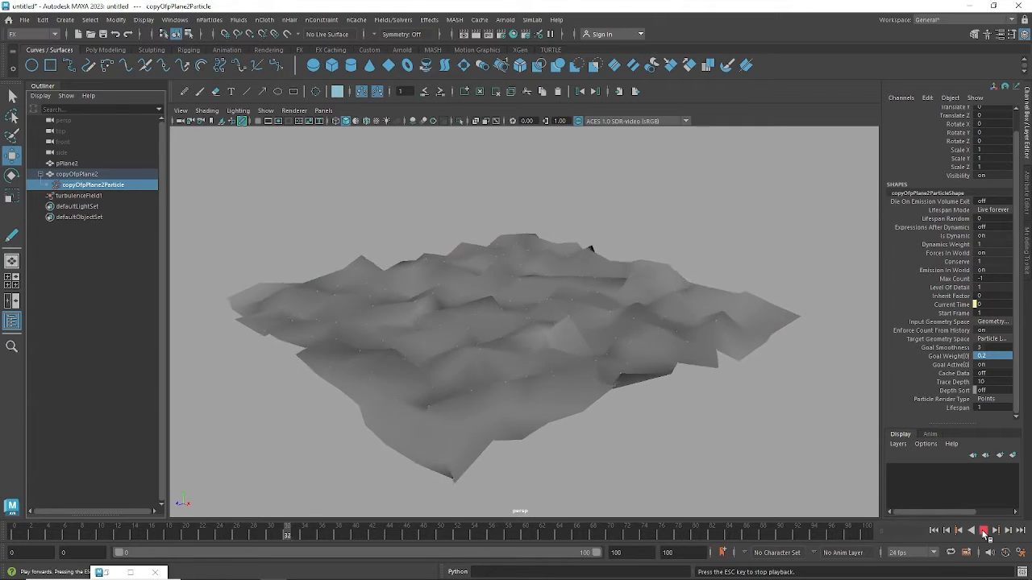
# Show the soft plane copyOfpPlane2 with smooth mesh preview and play the simulation again
pyautogui.click(720, 331)
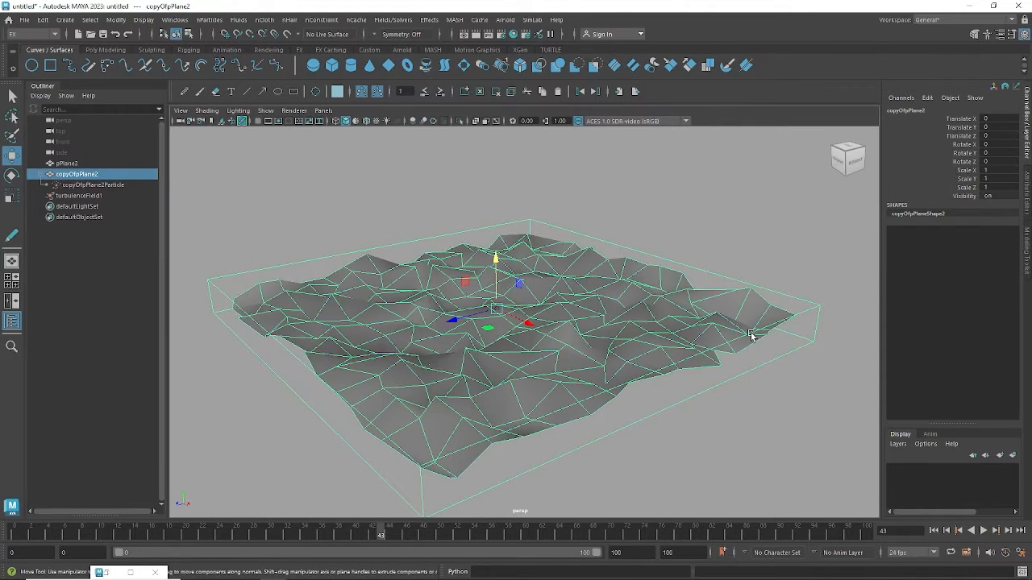
pyautogui.click(790, 407)
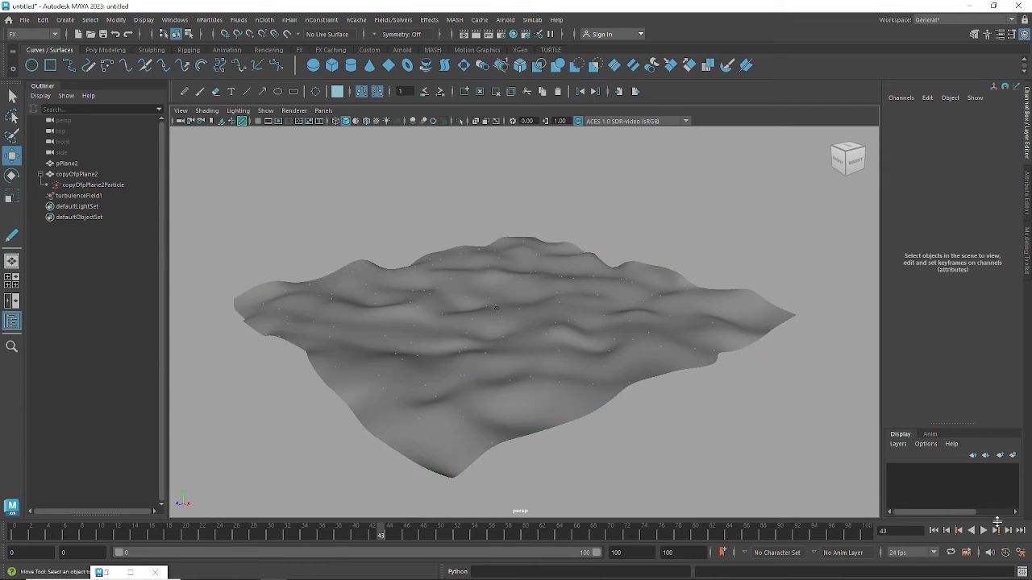
pyautogui.click(983, 531)
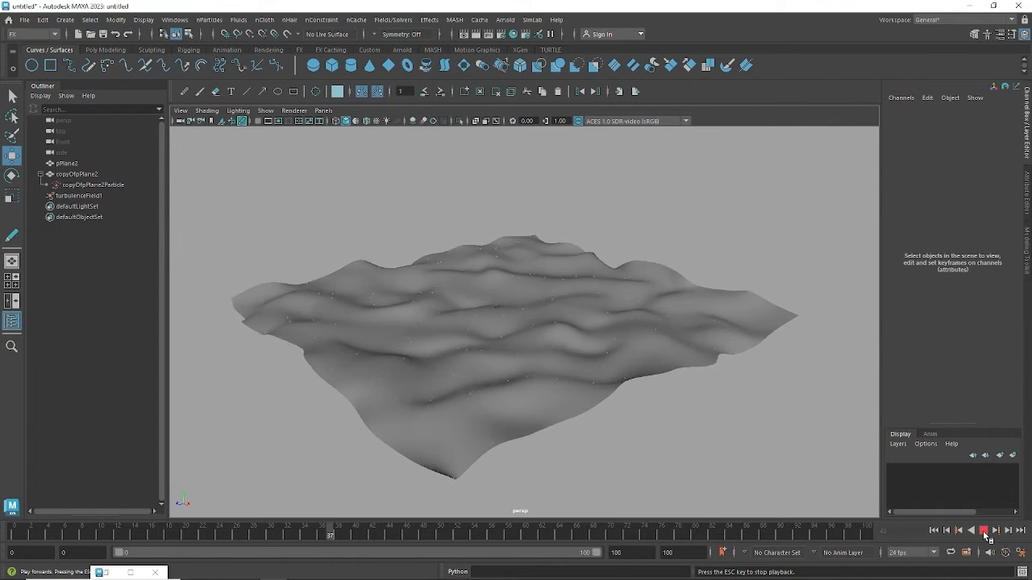
pyautogui.click(983, 531)
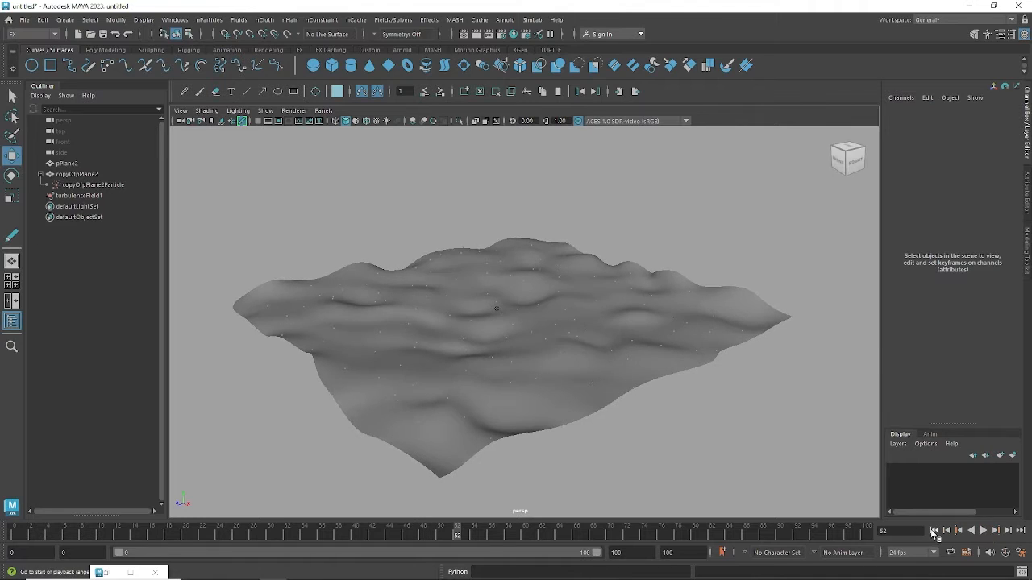
# Set turbulenceField1's Magnitude to 0 and play the simulation from the first frame
pyautogui.click(81, 195)
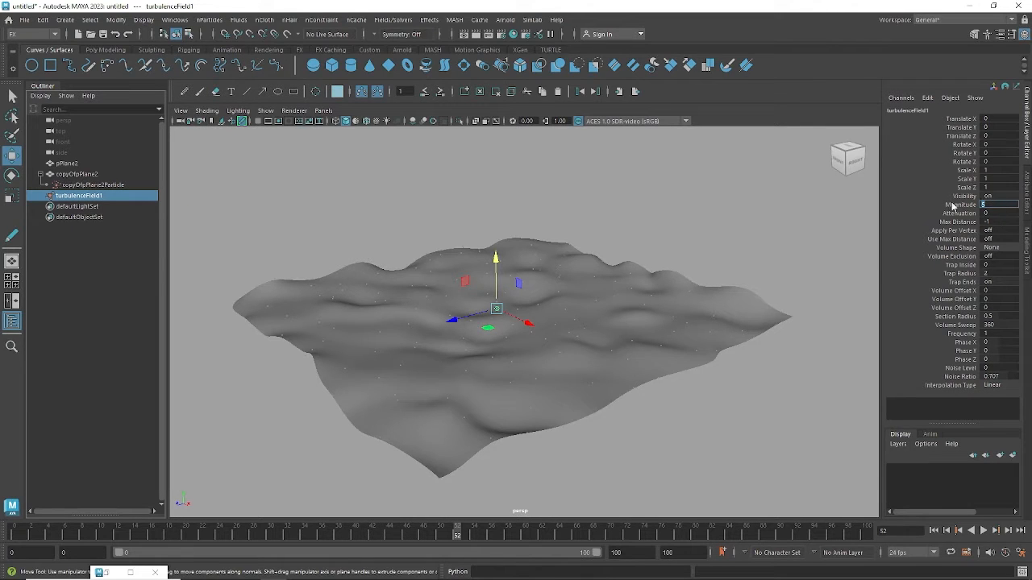
pyautogui.click(948, 208)
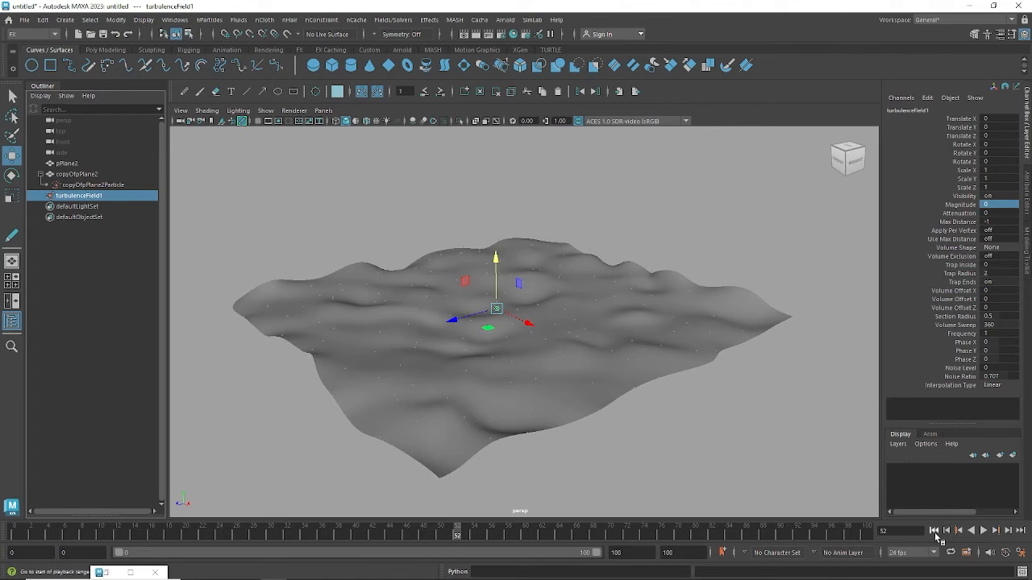
pyautogui.click(934, 530)
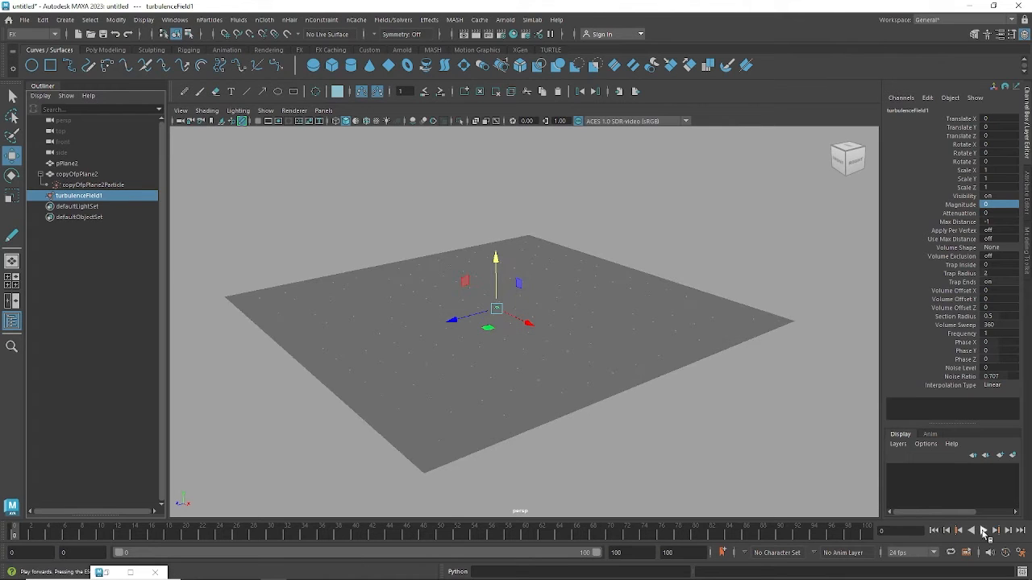
pyautogui.click(983, 530)
pyautogui.click(983, 530)
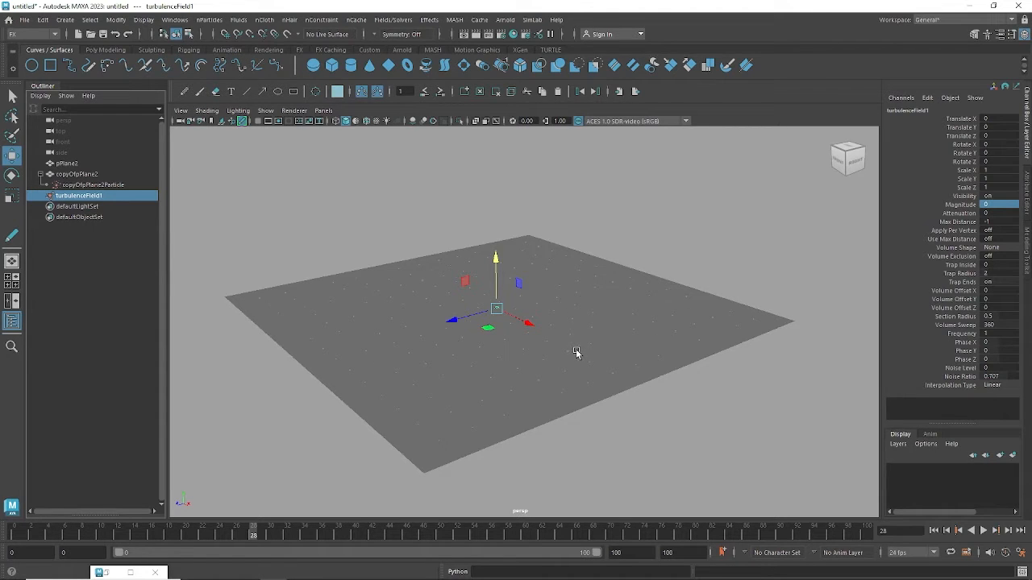
# Create a polygon sphere and raise it above the plane to a Translate Y of about 8.07
pyautogui.scroll(-5, 651, 368)
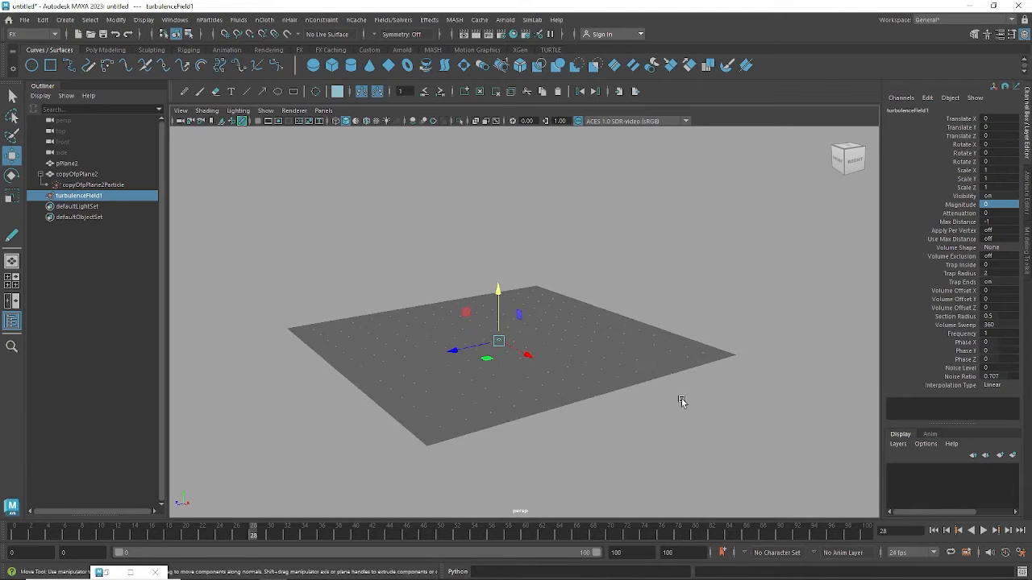
pyautogui.click(66, 19)
pyautogui.moveTo(129, 59)
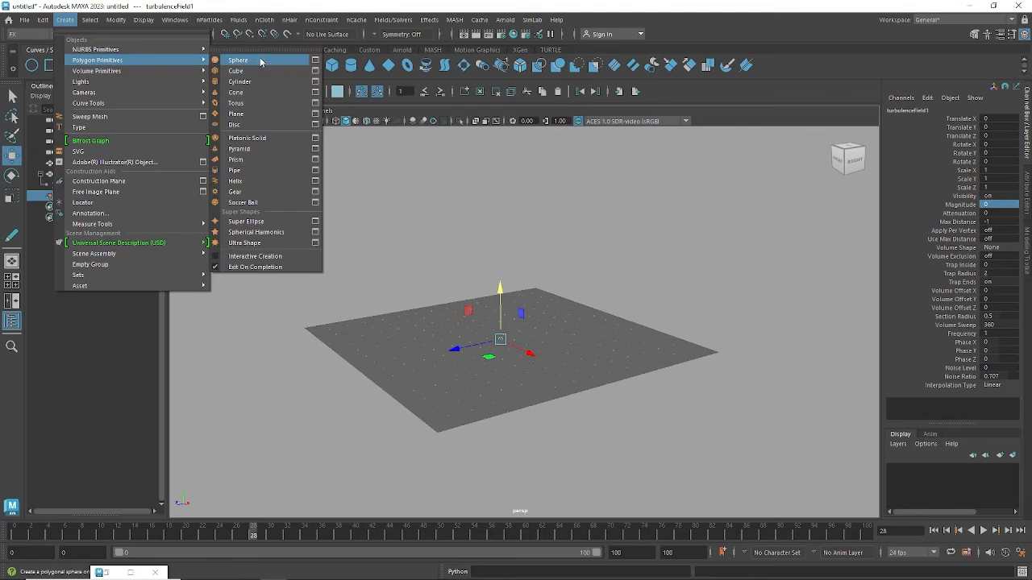
pyautogui.click(255, 64)
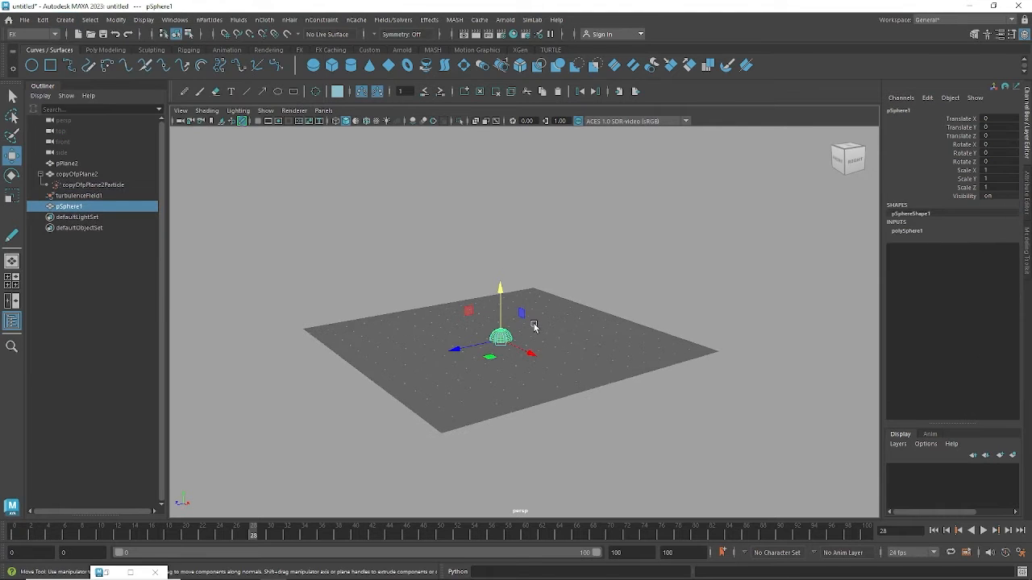
pyautogui.moveTo(502, 294); pyautogui.dragTo(496, 211)
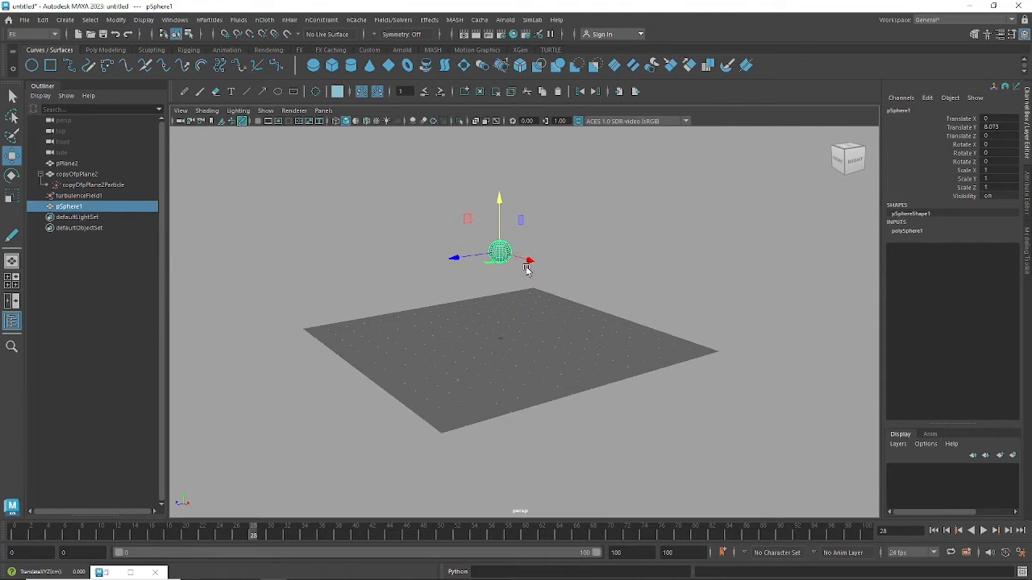
# Enlarge the sphere by increasing its polySphere Radius to about 2.1
pyautogui.press('r')
pyautogui.scroll(3, 564, 293)
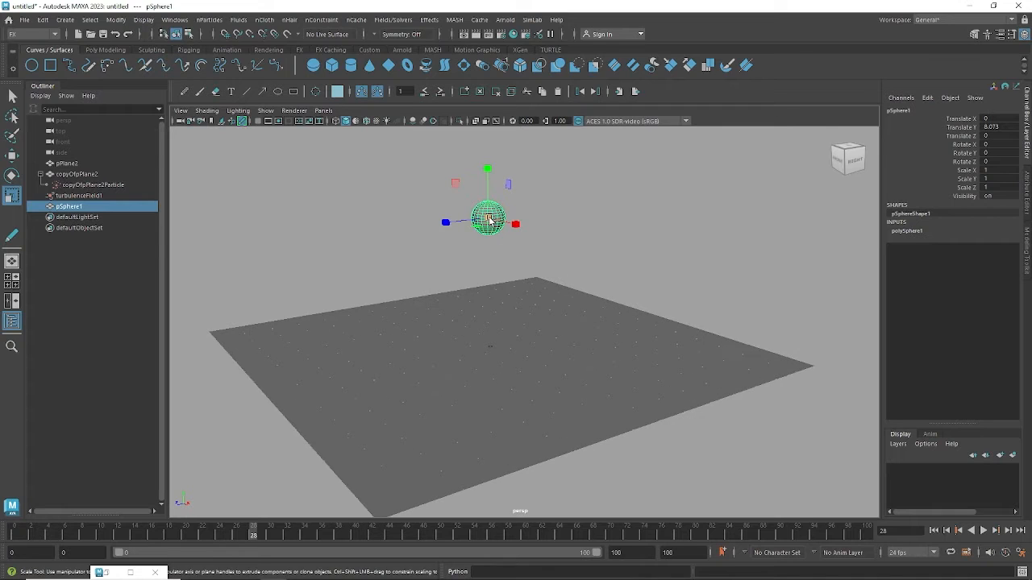
pyautogui.click(906, 231)
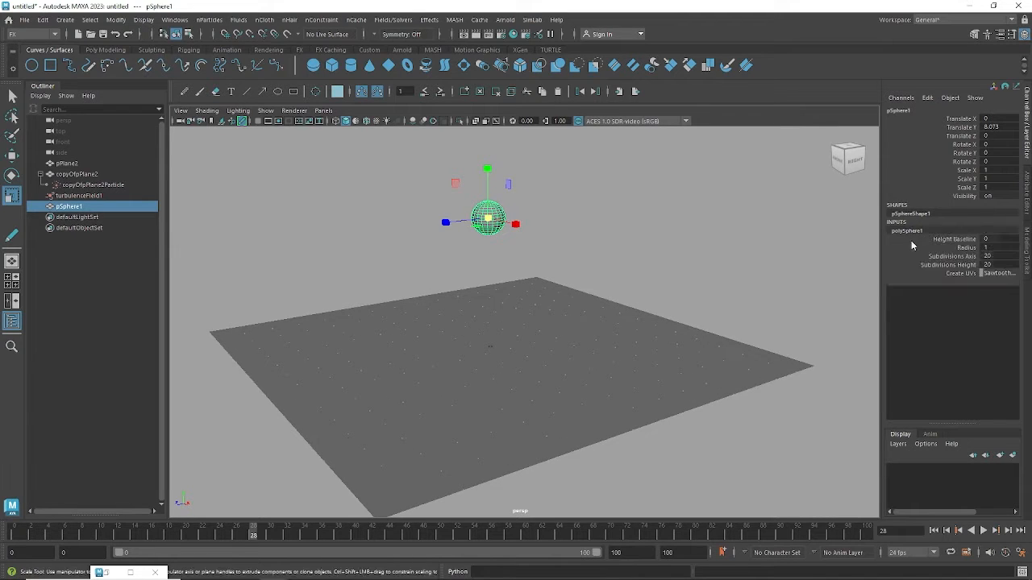
pyautogui.click(966, 247)
pyautogui.moveTo(705, 279); pyautogui.dragTo(709, 272, button='middle')
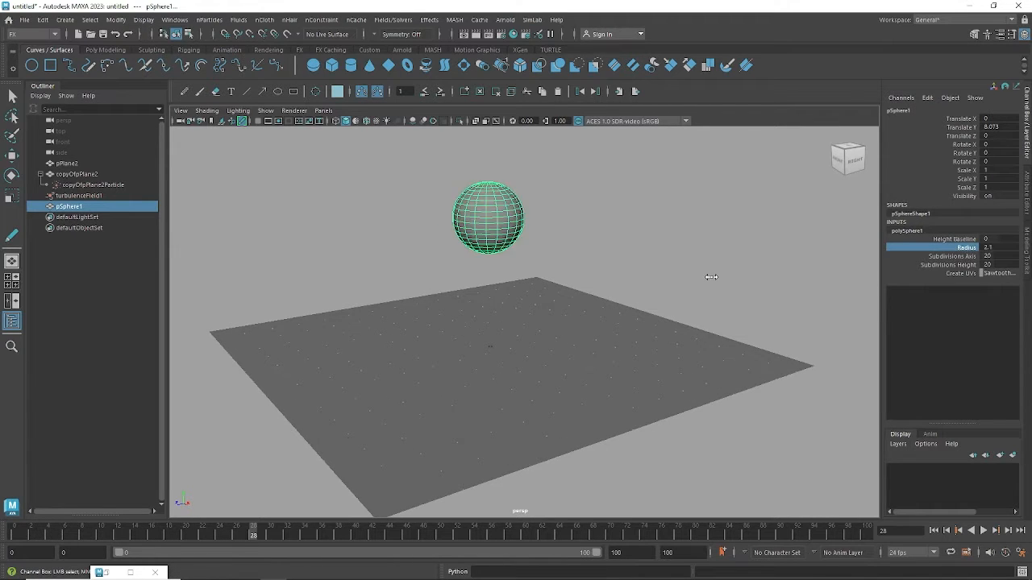
pyautogui.click(704, 288)
# Lower the sphere until it sits just on the plane, at a Translate Y of about 2.19
pyautogui.press('w')
pyautogui.keyDown('alt'); pyautogui.moveTo(596, 253); pyautogui.dragTo(525, 213); pyautogui.keyUp('alt')
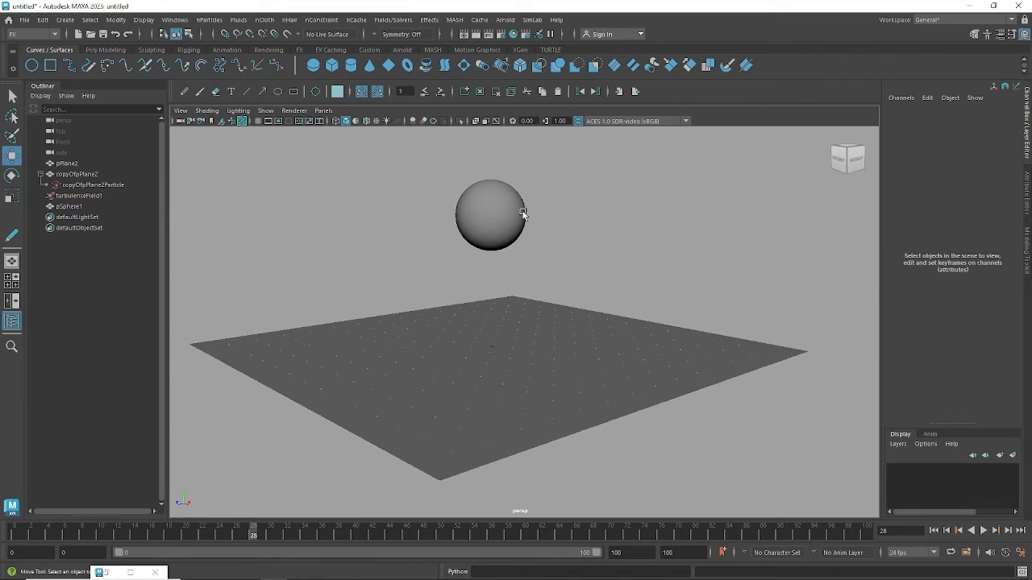
pyautogui.click(505, 190)
pyautogui.moveTo(494, 159); pyautogui.dragTo(499, 232)
pyautogui.keyDown('alt'); pyautogui.moveTo(518, 274); pyautogui.dragTo(595, 296, button='right'); pyautogui.keyUp('alt')
pyautogui.keyDown('alt'); pyautogui.moveTo(595, 297); pyautogui.dragTo(605, 284, button='middle'); pyautogui.keyUp('alt')
pyautogui.keyDown('alt'); pyautogui.moveTo(507, 338); pyautogui.dragTo(530, 298, button='middle'); pyautogui.keyUp('alt')
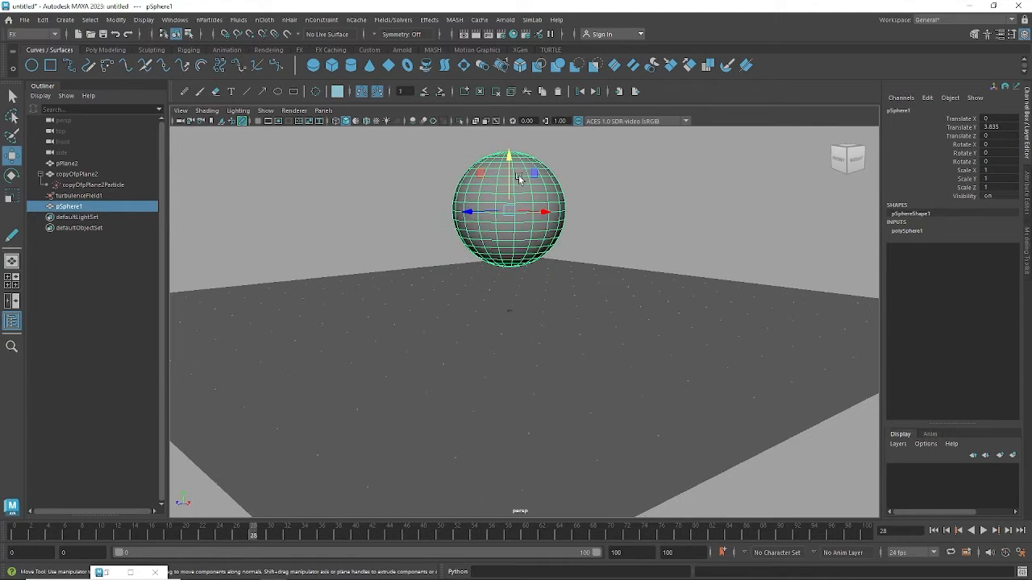
pyautogui.moveTo(509, 161); pyautogui.dragTo(509, 209)
pyautogui.keyDown('alt'); pyautogui.moveTo(551, 346); pyautogui.dragTo(543, 380); pyautogui.keyUp('alt')
pyautogui.scroll(3, 542, 377)
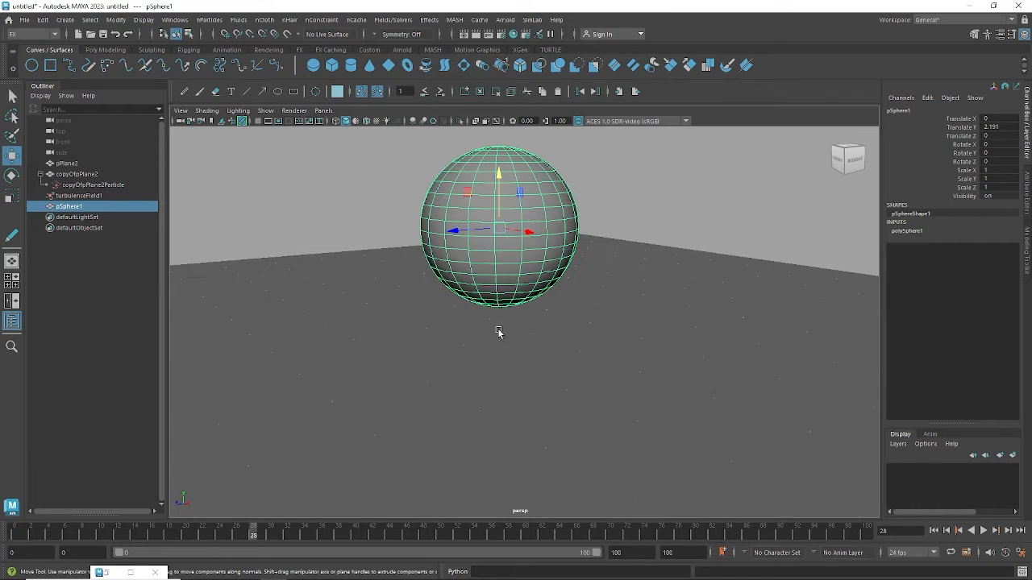
pyautogui.keyDown('alt'); pyautogui.moveTo(675, 384); pyautogui.dragTo(555, 311, button='right'); pyautogui.keyUp('alt')
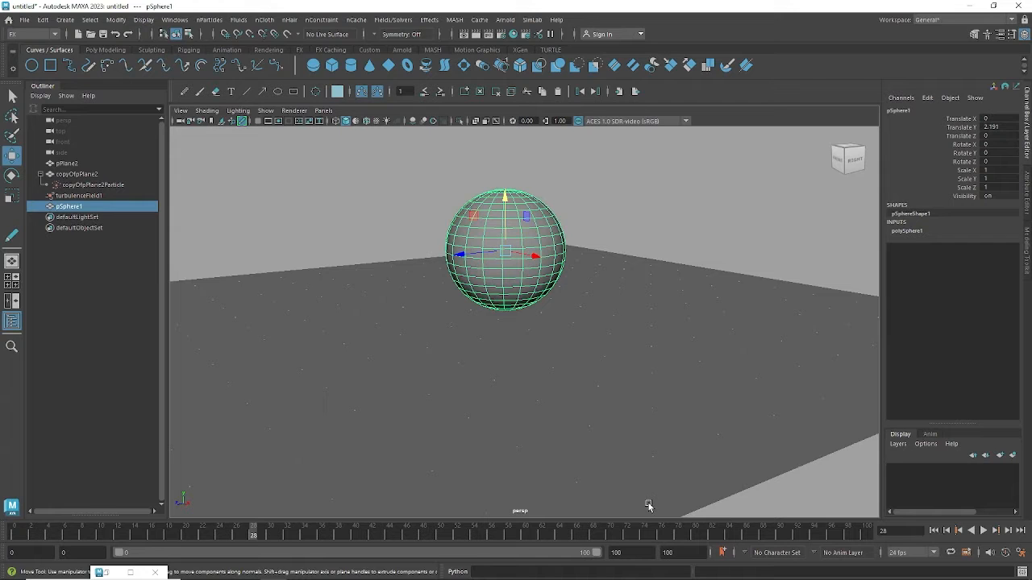
pyautogui.scroll(-5, 677, 379)
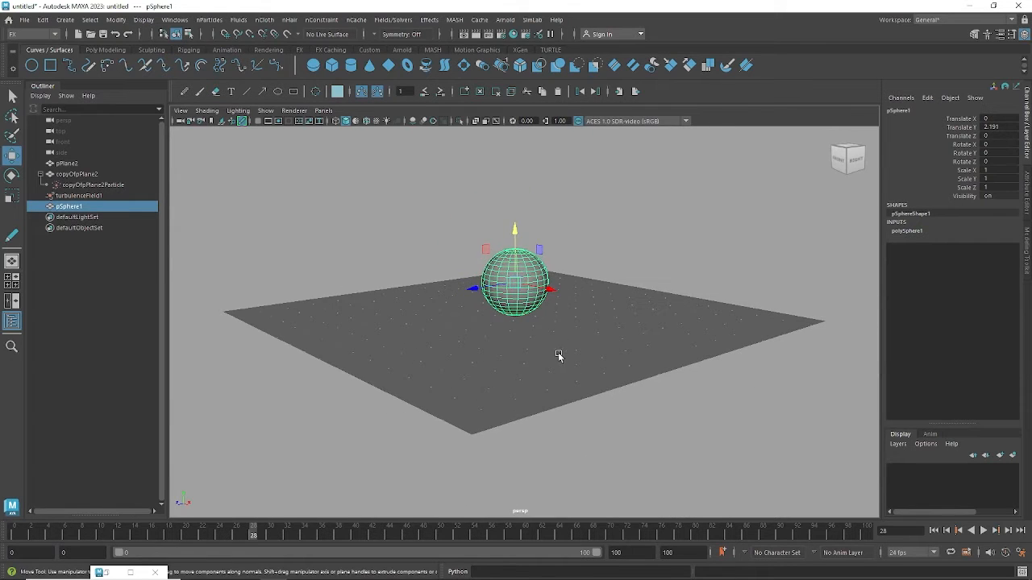
# Raise the sphere high above the plane to a Translate Y of about 12.68 and key it at frame 0
pyautogui.moveTo(512, 230); pyautogui.dragTo(514, 139)
pyautogui.scroll(-5, 640, 228)
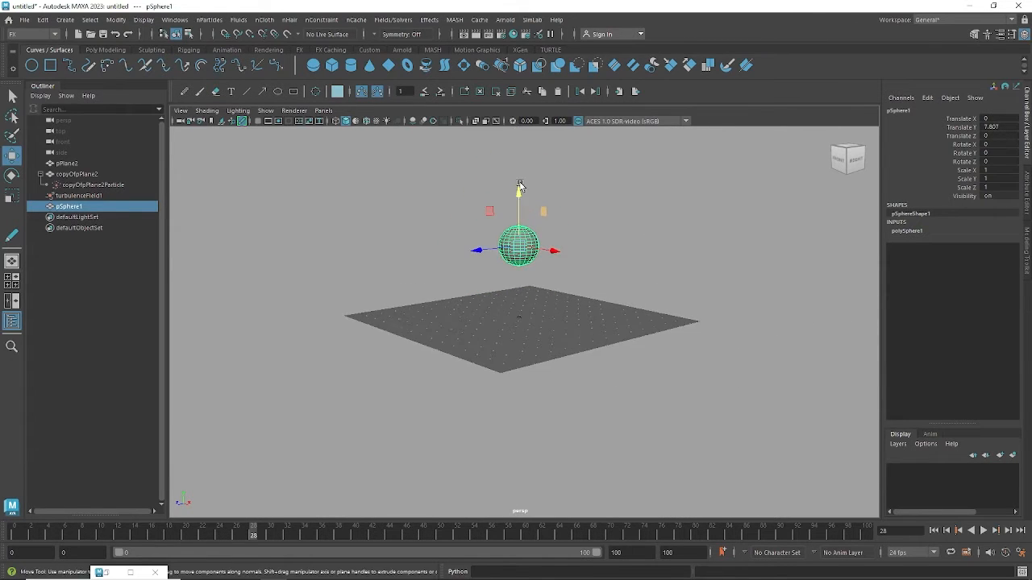
pyautogui.moveTo(520, 186); pyautogui.dragTo(521, 138)
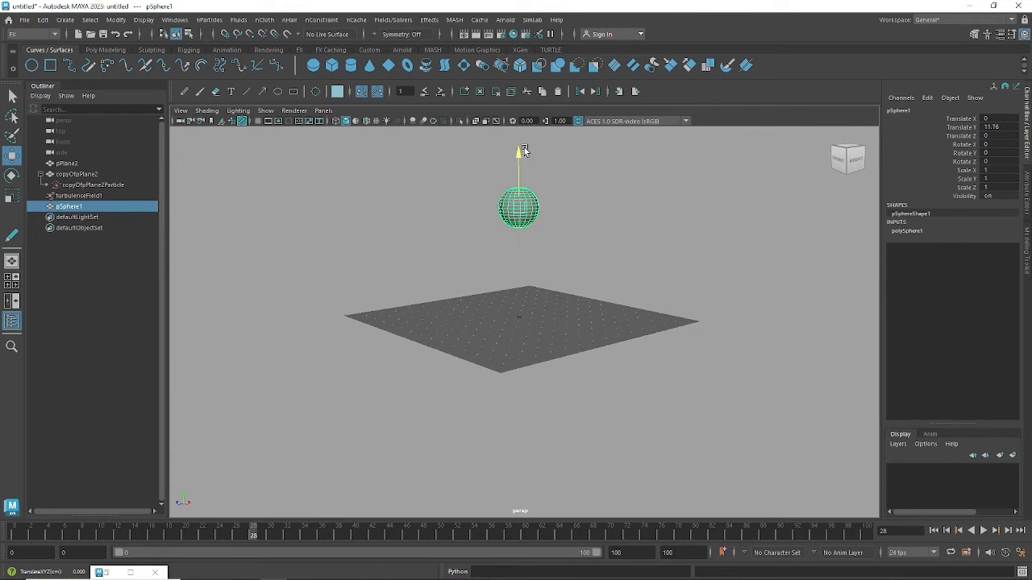
pyautogui.scroll(2, 571, 231)
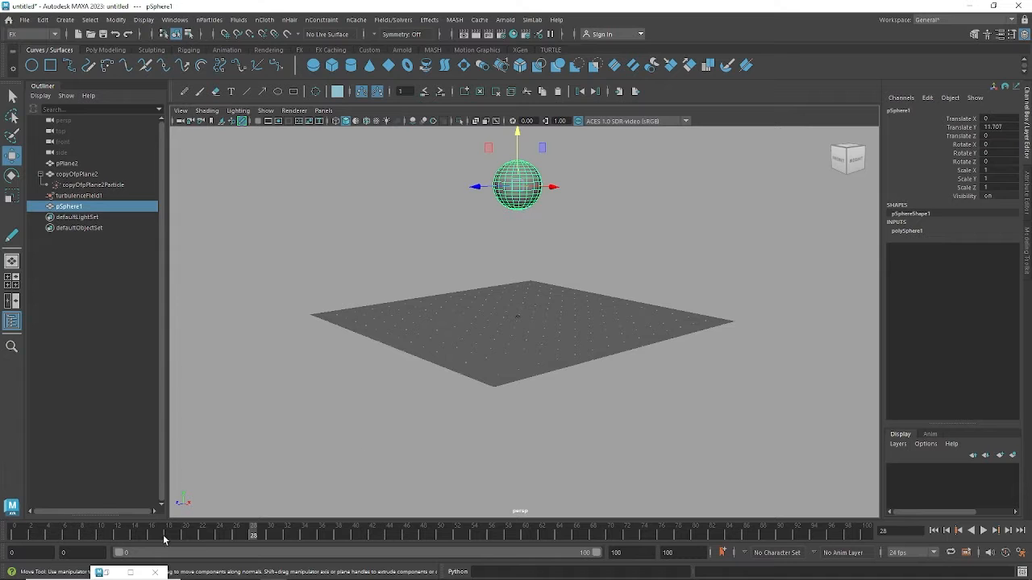
pyautogui.moveTo(29, 535); pyautogui.dragTo(14, 535)
pyautogui.keyDown('alt'); pyautogui.moveTo(561, 245); pyautogui.dragTo(554, 261, button='middle'); pyautogui.keyUp('alt')
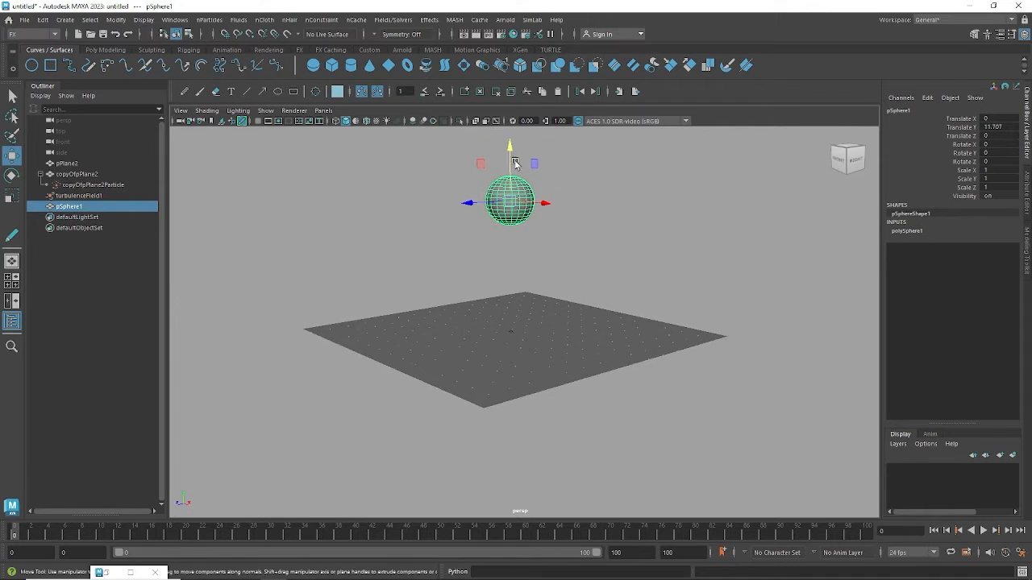
pyautogui.moveTo(512, 157); pyautogui.dragTo(512, 143)
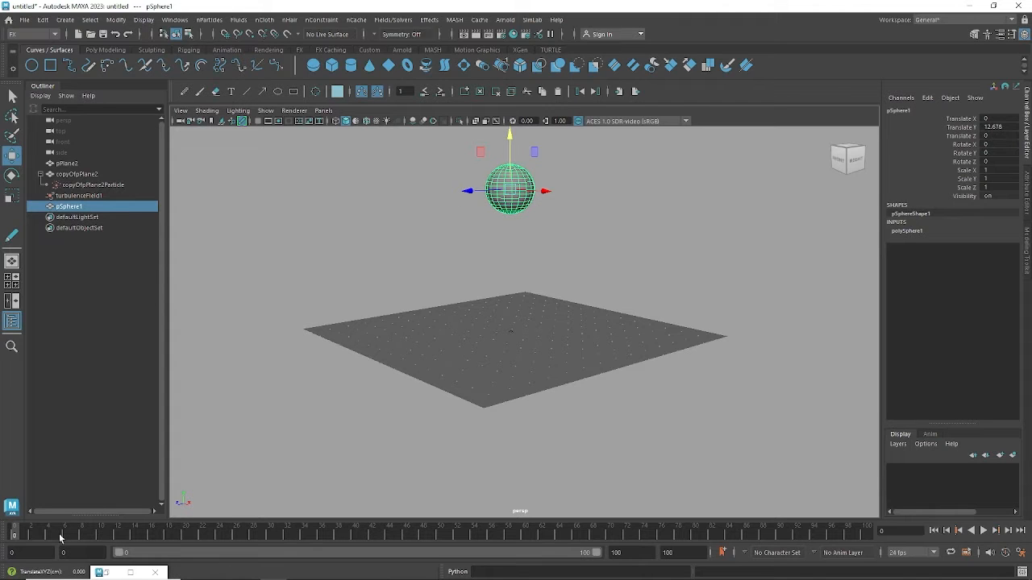
pyautogui.press('s')
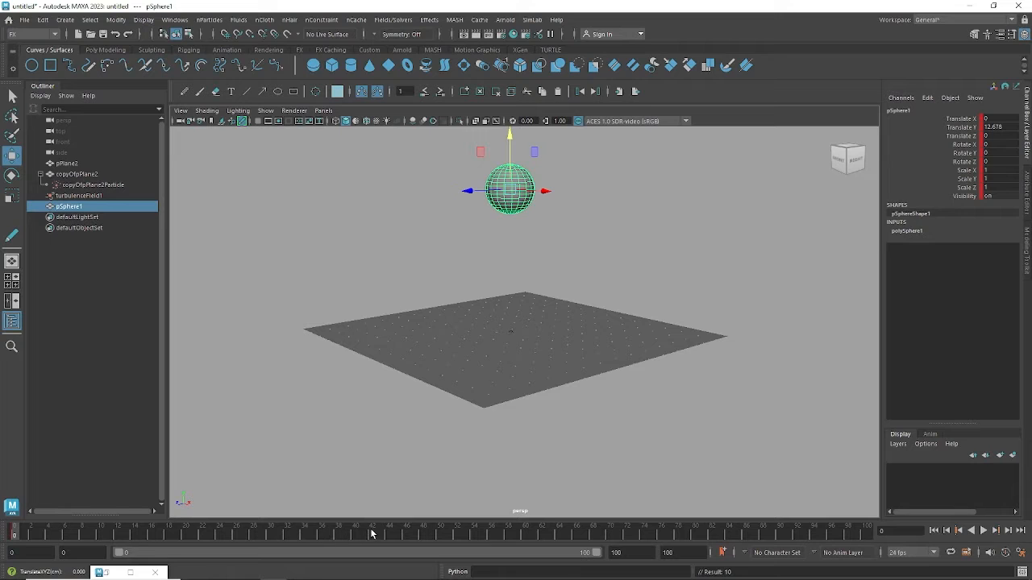
# At frame 30, move the sphere down through the plane to a Translate Y of about -7.6 and key it
pyautogui.click(271, 535)
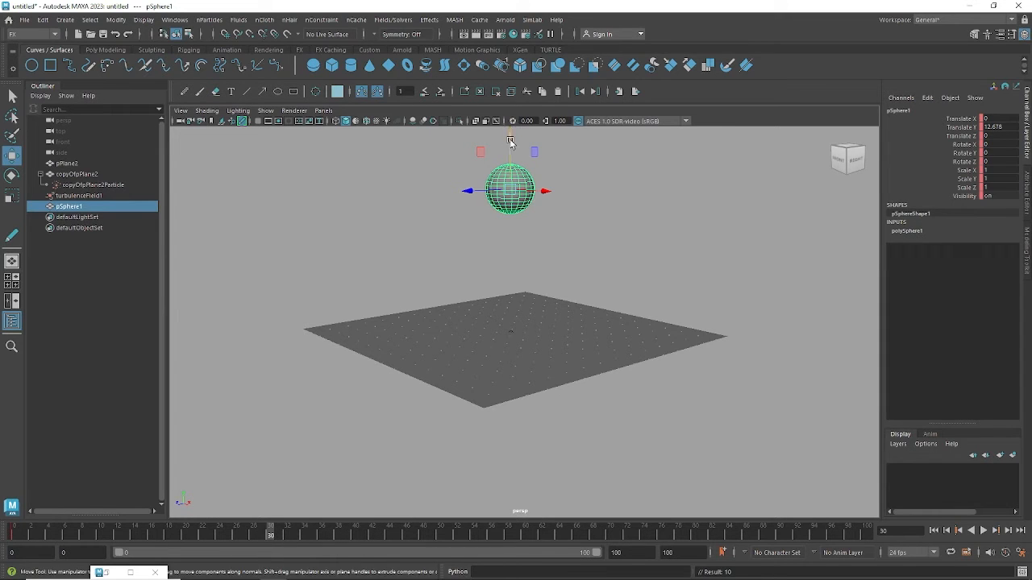
pyautogui.moveTo(511, 143); pyautogui.dragTo(511, 377)
pyautogui.press('s')
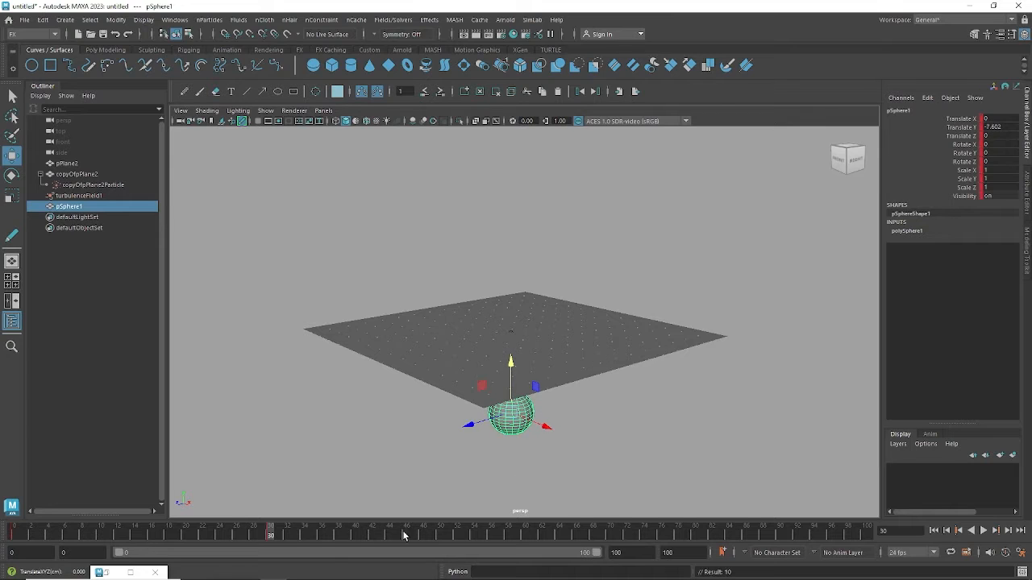
# Play the sphere's fall from frame 0, then move its ending key to frame 60
pyautogui.moveTo(271, 535); pyautogui.dragTo(13, 536)
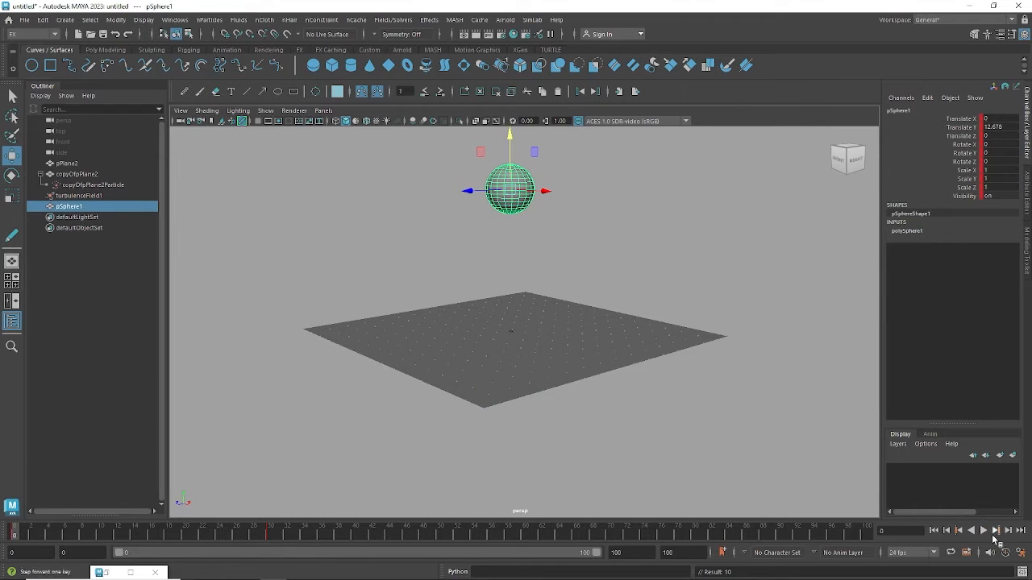
pyautogui.click(983, 532)
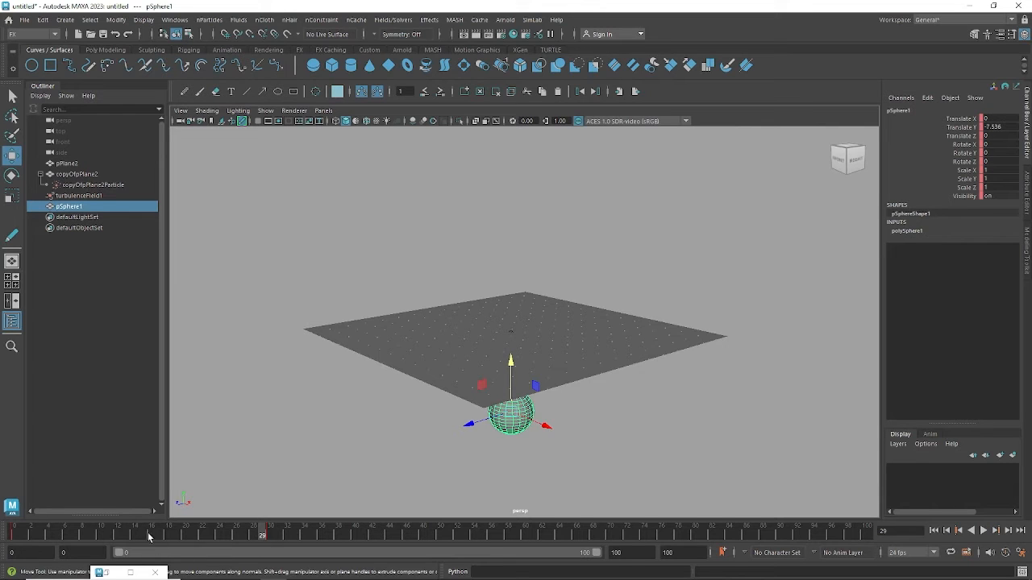
pyautogui.click(277, 535)
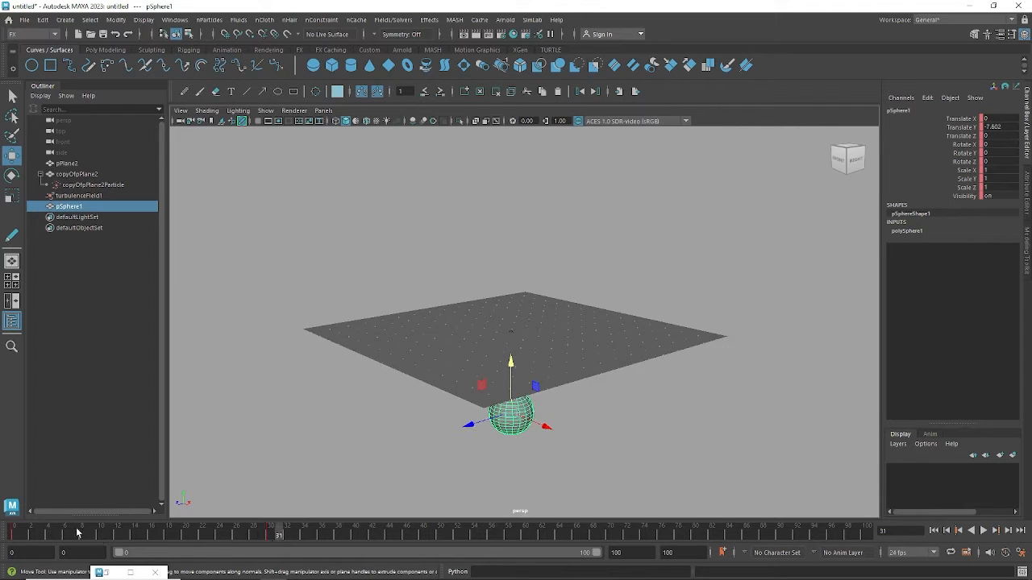
pyautogui.click(270, 537)
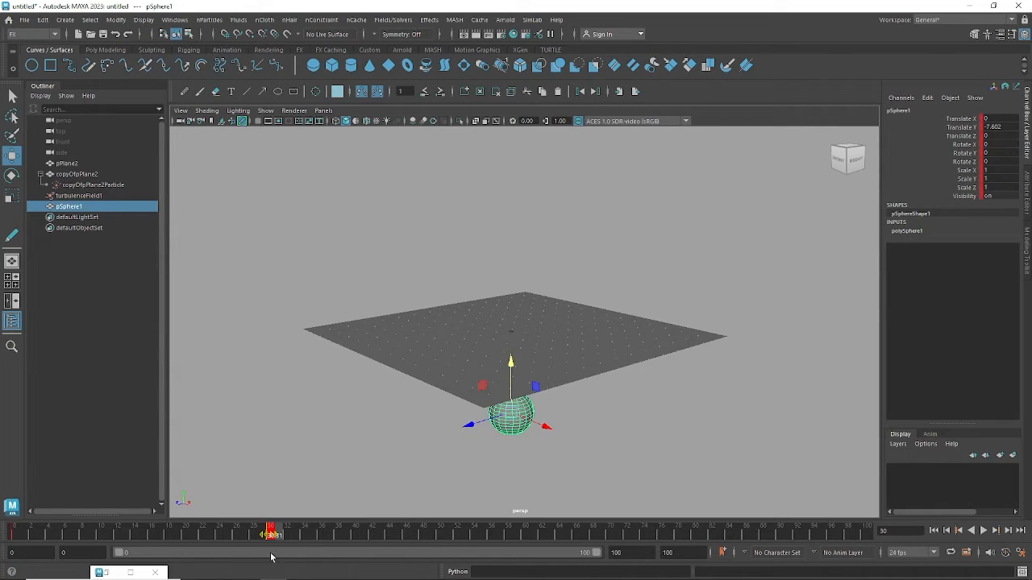
pyautogui.click(321, 536)
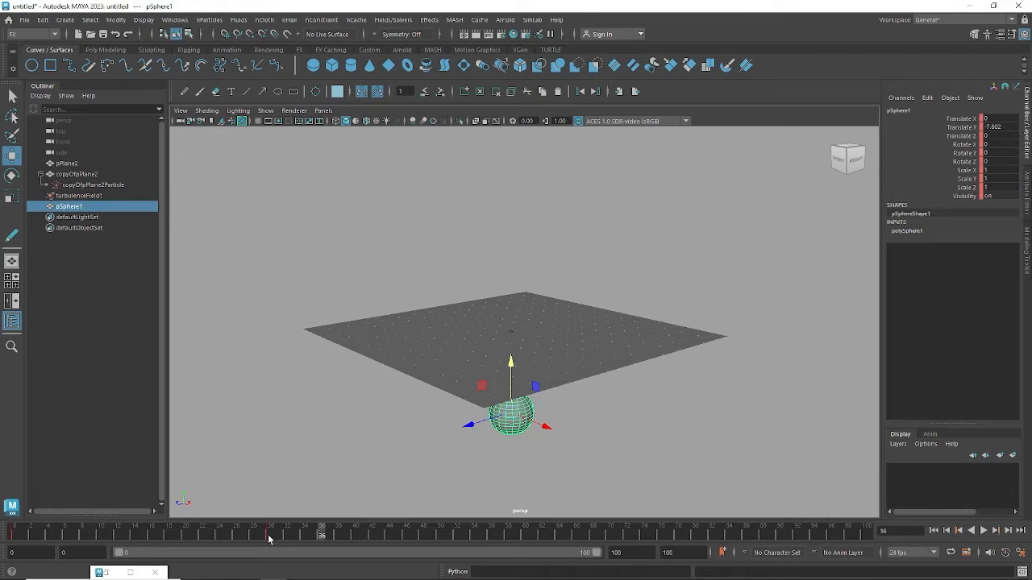
pyautogui.click(271, 537)
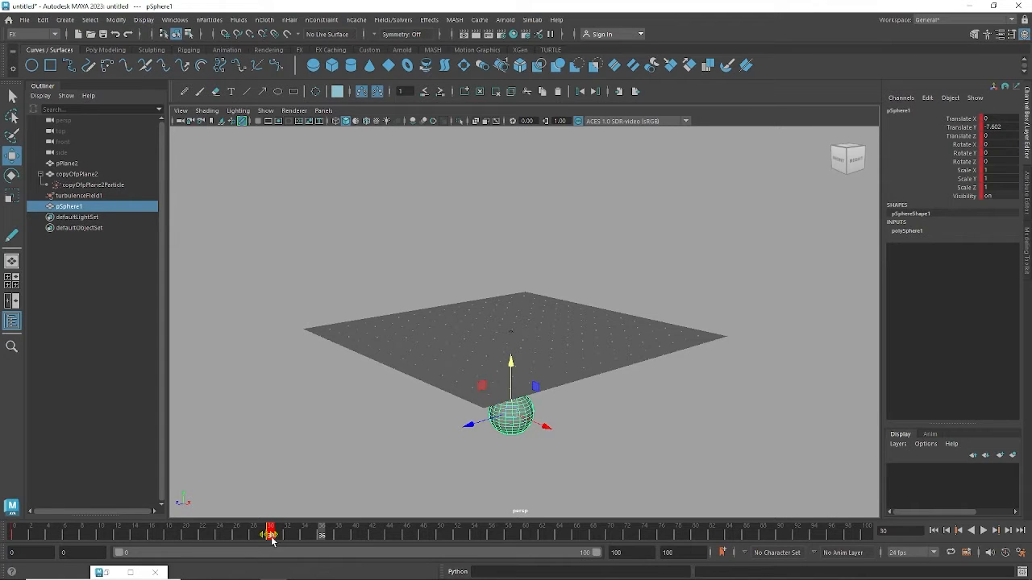
pyautogui.hotkey('alt', 'v')
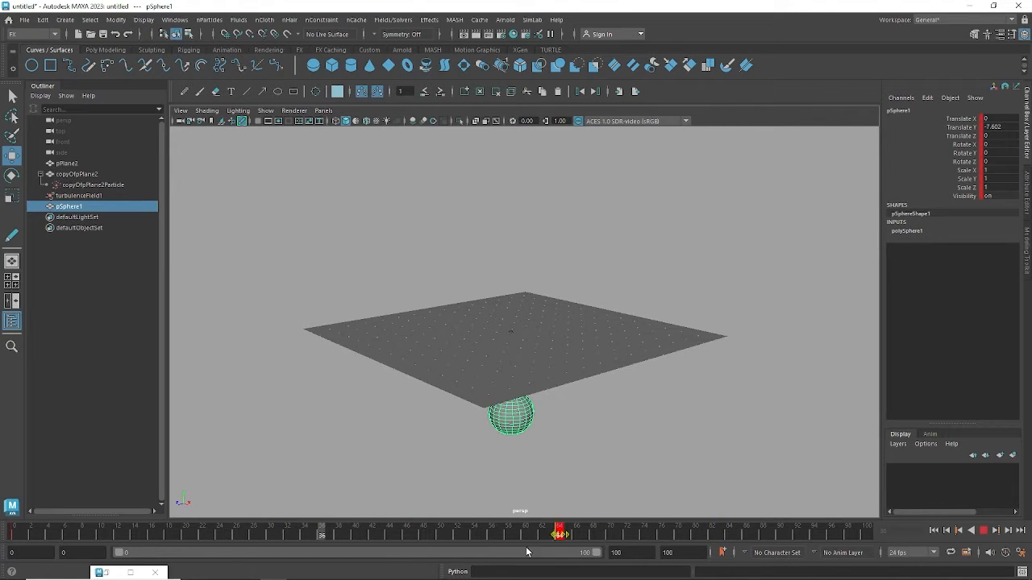
pyautogui.hotkey('alt', 'v')
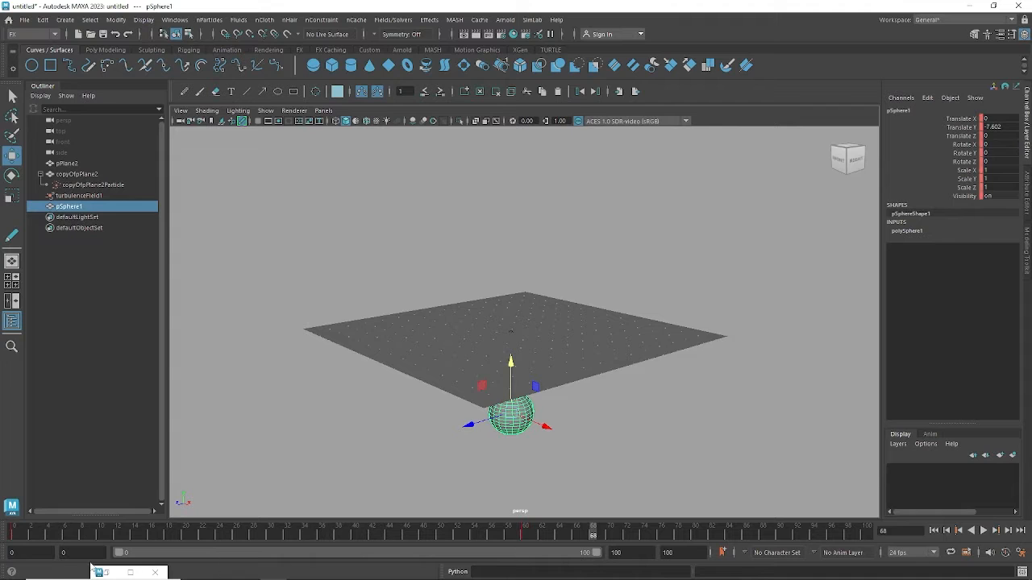
# Play back the slower sphere animation from the first frame to judge its speed
pyautogui.hotkey('alt', 'shift', 'v')
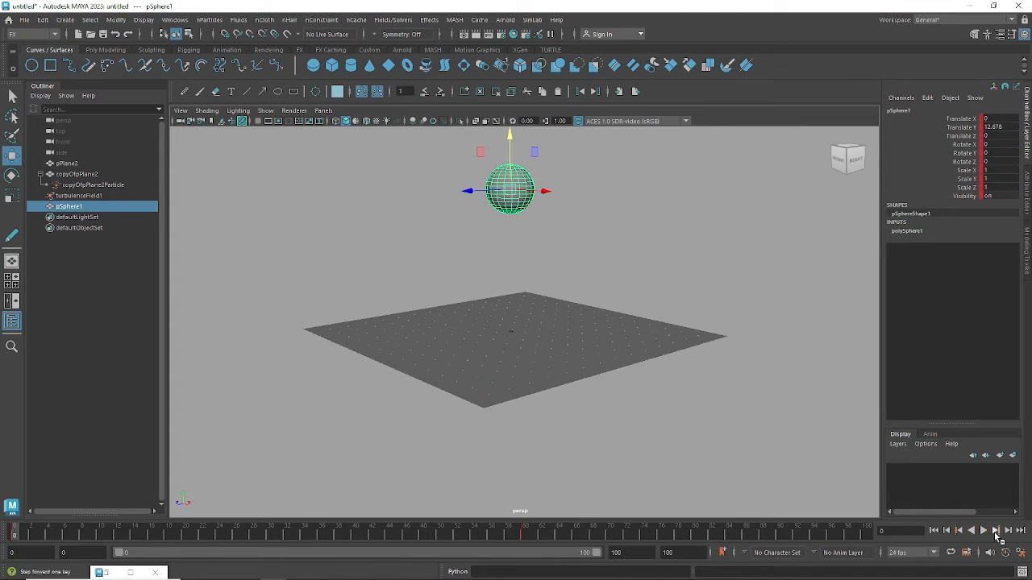
pyautogui.click(985, 532)
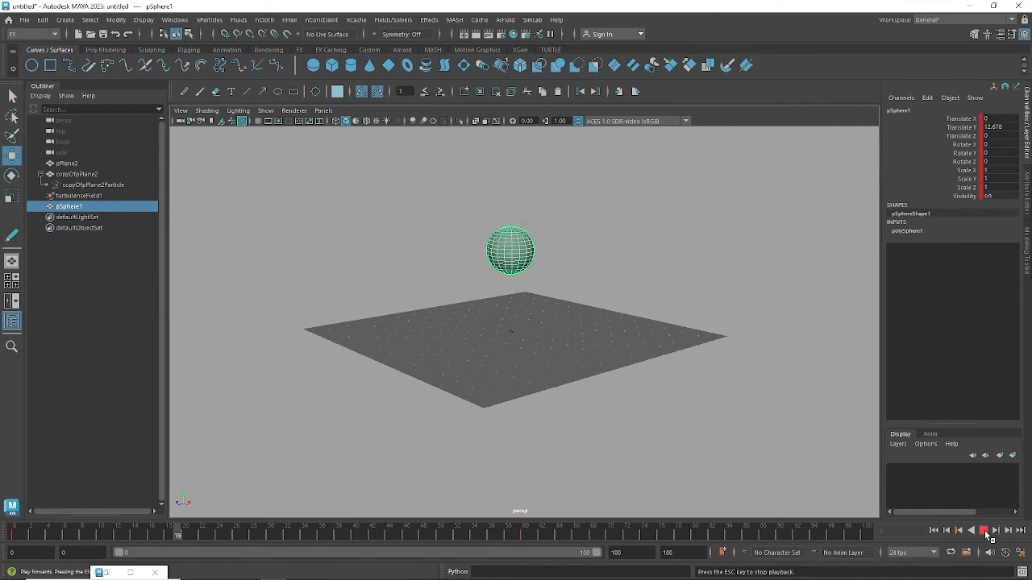
pyautogui.click(985, 534)
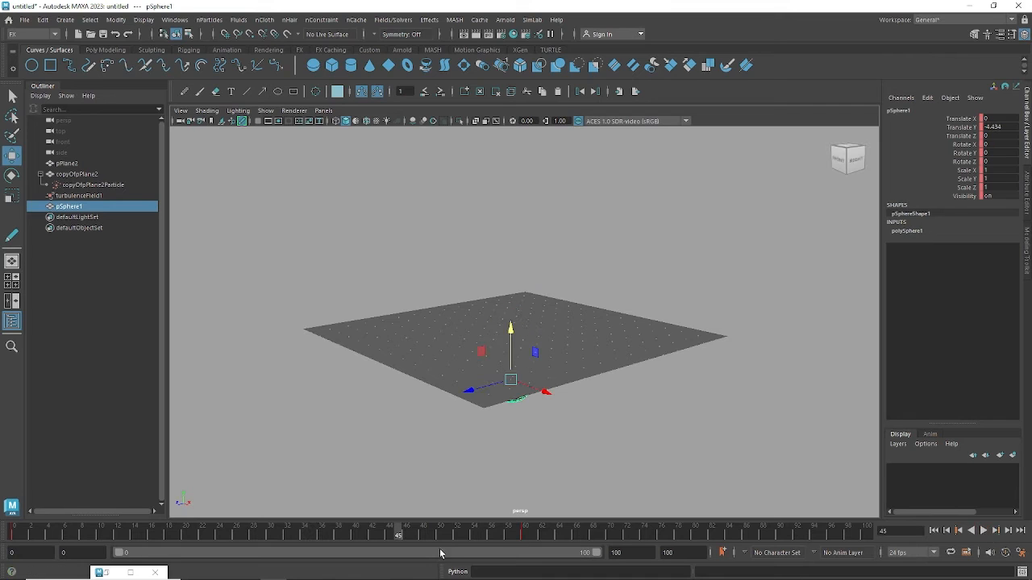
# Move the sphere's ending key to about frame 33
pyautogui.click(524, 535)
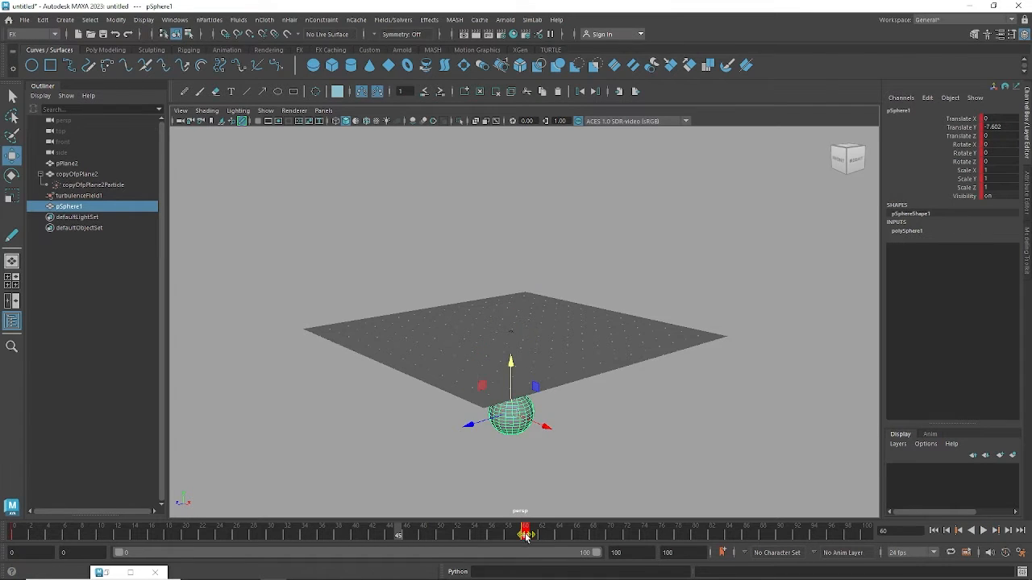
pyautogui.moveTo(525, 537); pyautogui.dragTo(123, 540)
pyautogui.moveTo(125, 536)
pyautogui.mouseDown()
pyautogui.moveTo(423, 547)
pyautogui.moveTo(40, 536)
pyautogui.moveTo(83, 539)
pyautogui.mouseUp()
pyautogui.click(344, 540)
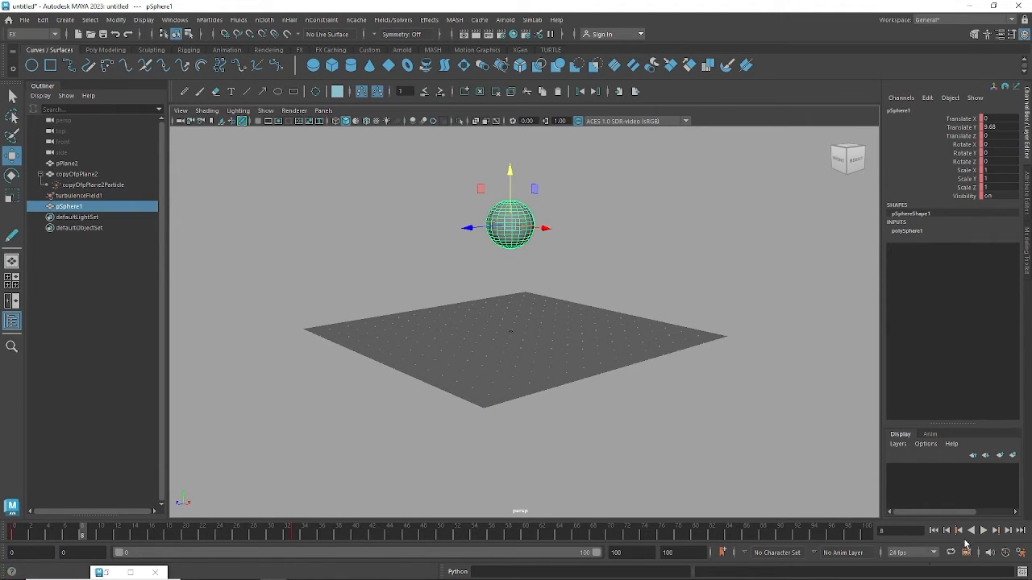
# Play the retimed animation and examine the sphere's position relative to the plane, returning to frame 0
pyautogui.click(983, 530)
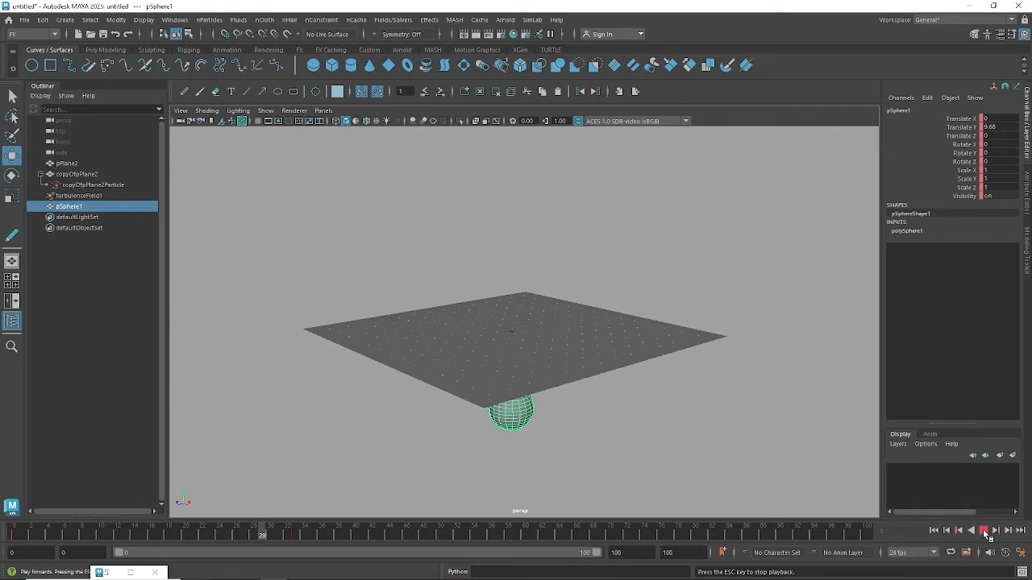
pyautogui.click(983, 531)
pyautogui.keyDown('alt'); pyautogui.moveTo(587, 449); pyautogui.dragTo(643, 430); pyautogui.keyUp('alt')
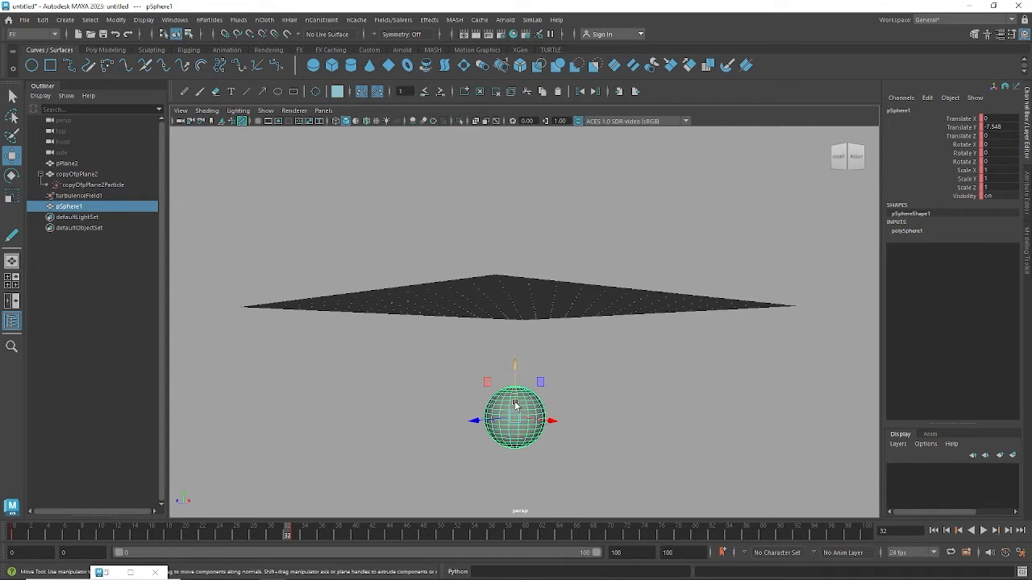
pyautogui.keyDown('alt'); pyautogui.moveTo(537, 339); pyautogui.dragTo(532, 356); pyautogui.keyUp('alt')
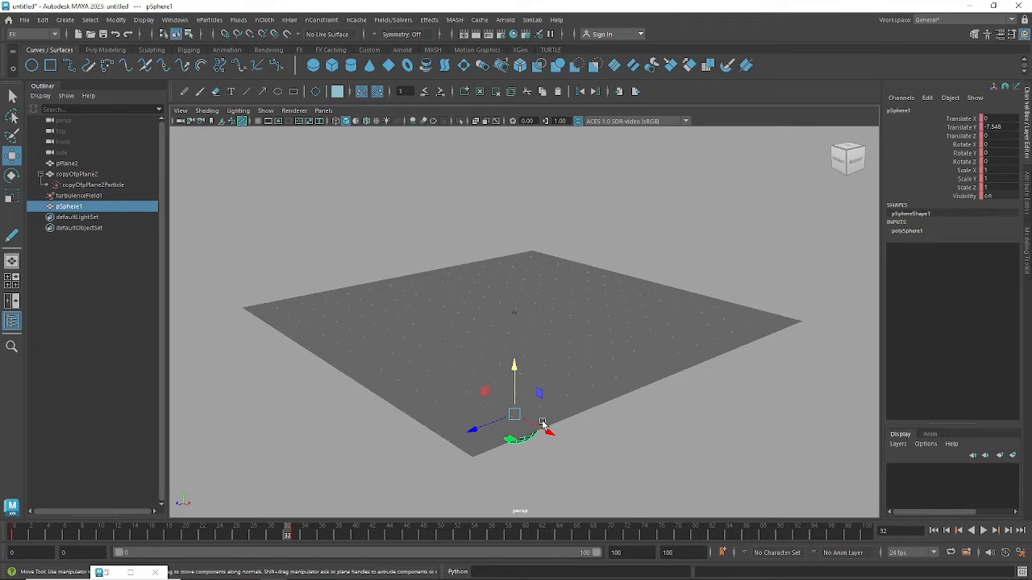
pyautogui.moveTo(122, 528); pyautogui.dragTo(2, 529)
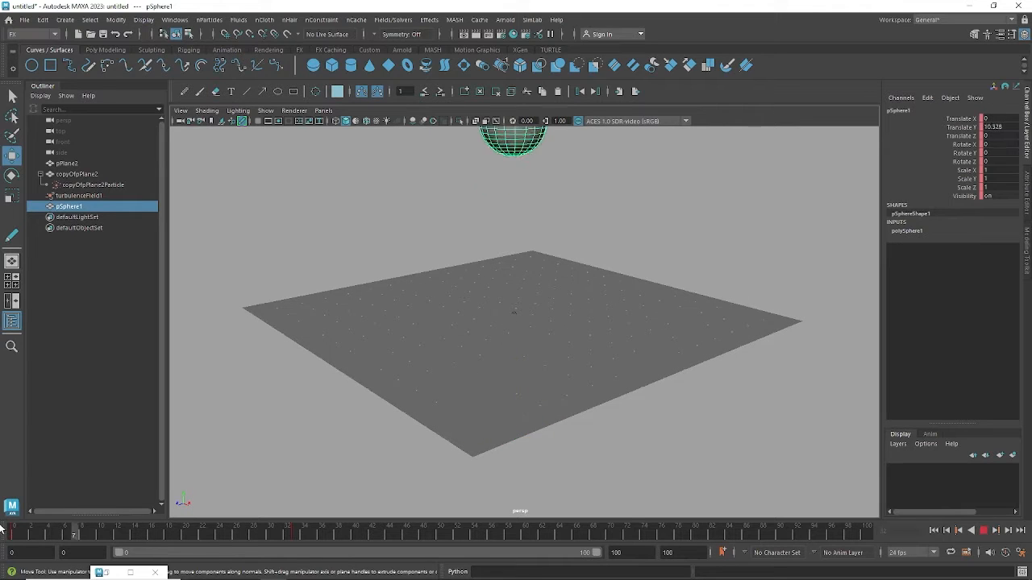
pyautogui.moveTo(538, 283)
pyautogui.keyDown('alt'); pyautogui.mouseDown()
pyautogui.moveTo(541, 212)
pyautogui.moveTo(532, 301)
pyautogui.mouseUp(); pyautogui.keyUp('alt')
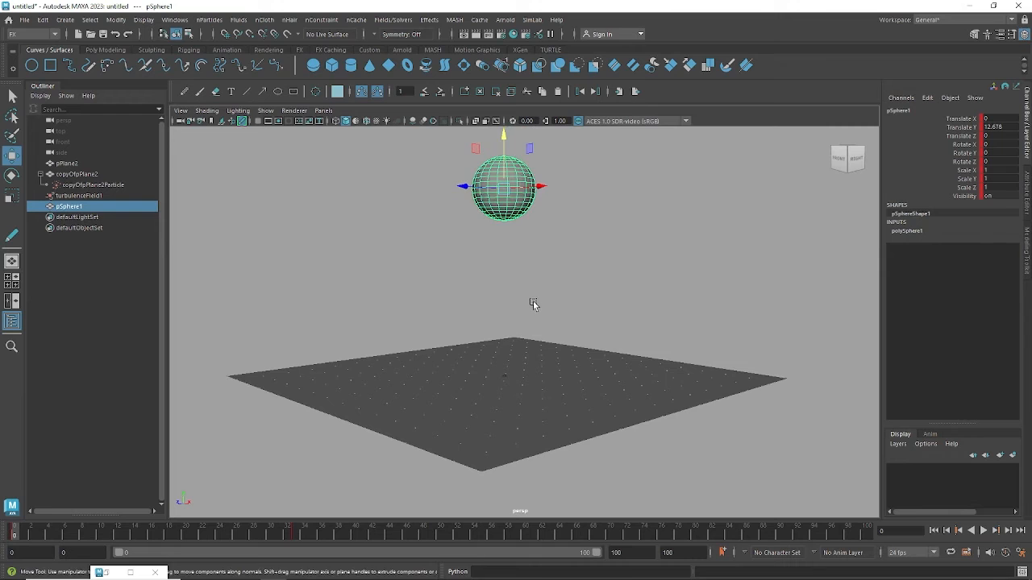
# Make the sphere a collision object using the legacy particles Make Collide command
pyautogui.click(78, 186)
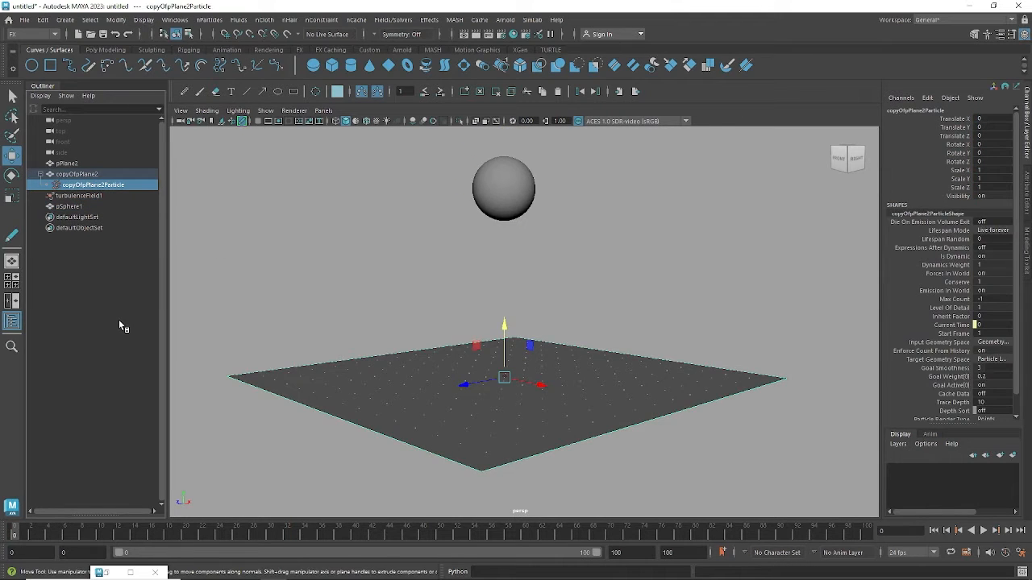
pyautogui.click(523, 197)
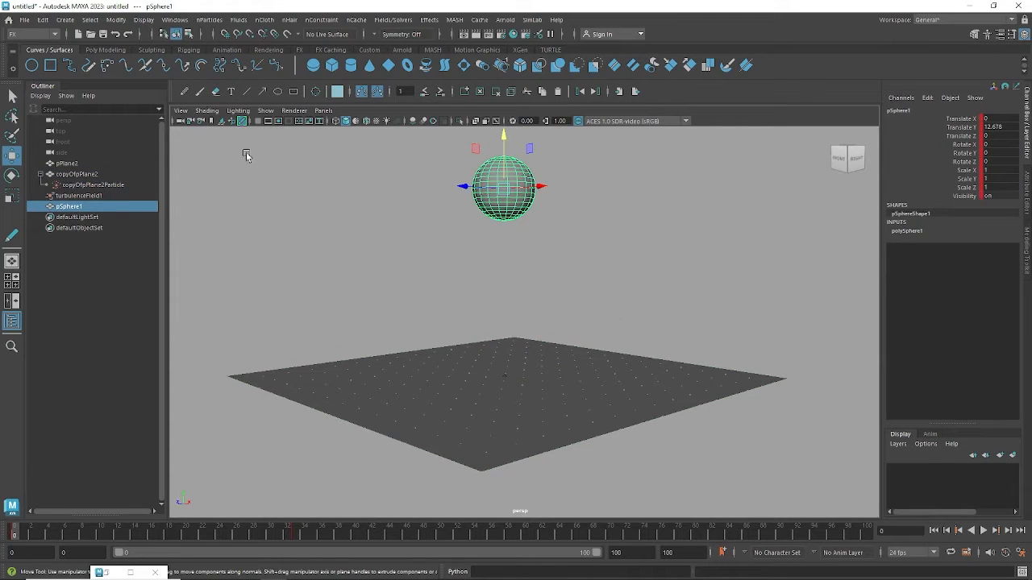
pyautogui.click(209, 19)
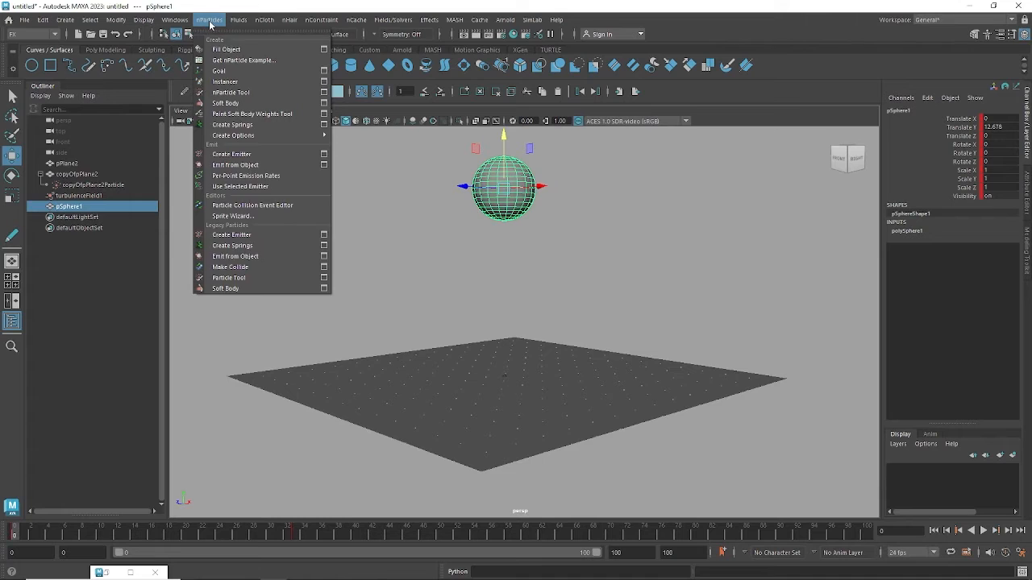
pyautogui.click(232, 267)
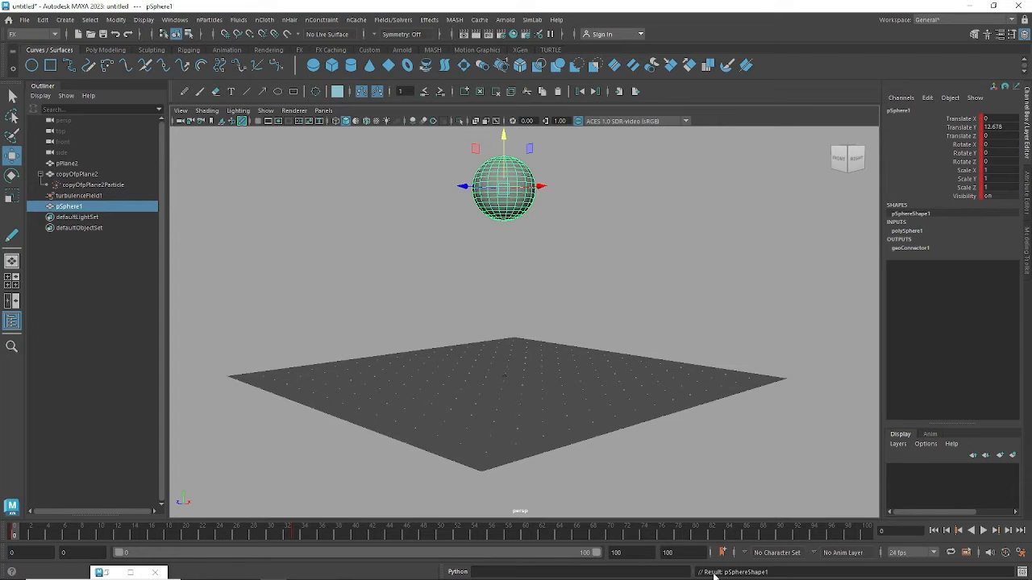
# Test the collision by playing the simulation from the first frame, also viewing it from beneath the plane
pyautogui.click(982, 530)
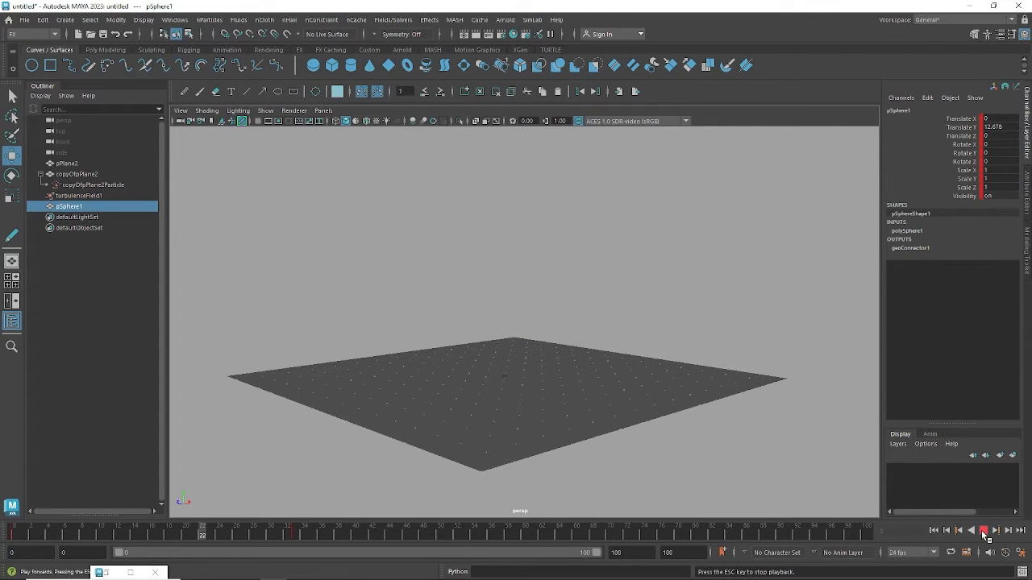
pyautogui.click(982, 534)
pyautogui.keyDown('alt'); pyautogui.moveTo(822, 463); pyautogui.dragTo(832, 483); pyautogui.keyUp('alt')
pyautogui.click(935, 531)
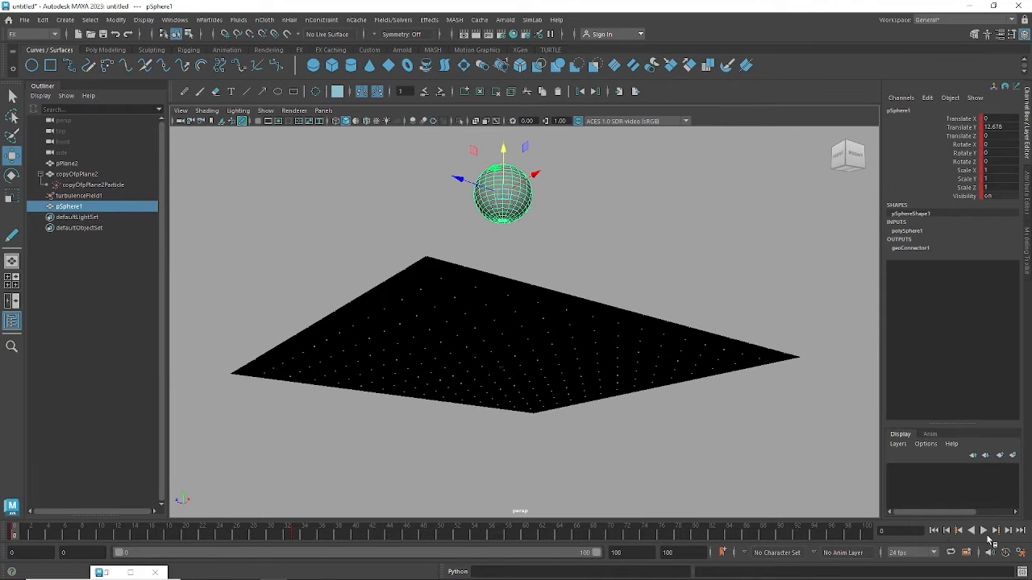
pyautogui.click(984, 532)
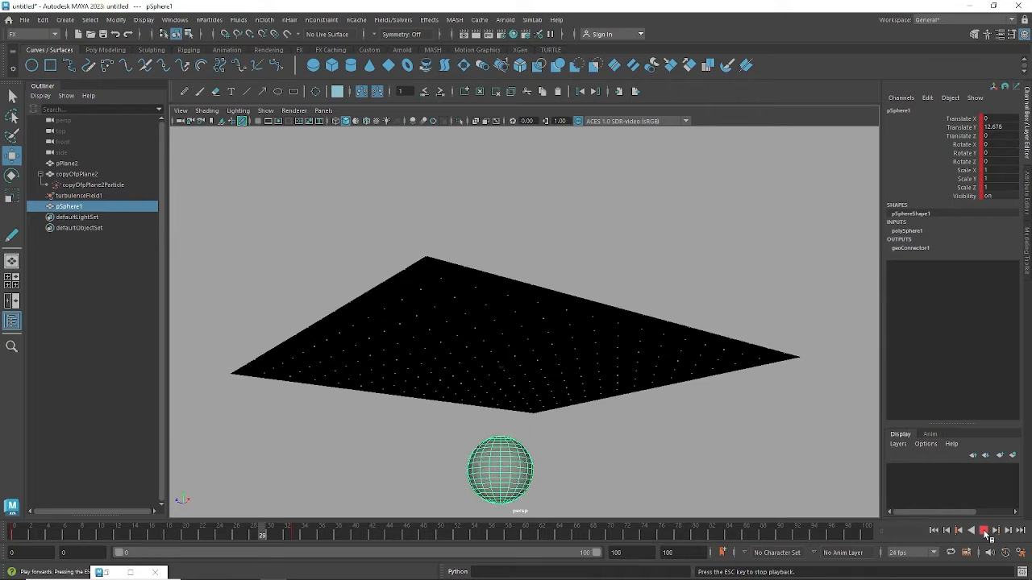
pyautogui.click(984, 531)
# Display the sphere's geoConnector1 collision attributes and look at the plane edge-on
pyautogui.keyDown('alt'); pyautogui.moveTo(766, 436); pyautogui.dragTo(788, 460); pyautogui.keyUp('alt')
pyautogui.keyDown('alt'); pyautogui.moveTo(789, 459); pyautogui.dragTo(737, 419, button='right'); pyautogui.keyUp('alt')
pyautogui.click(908, 253)
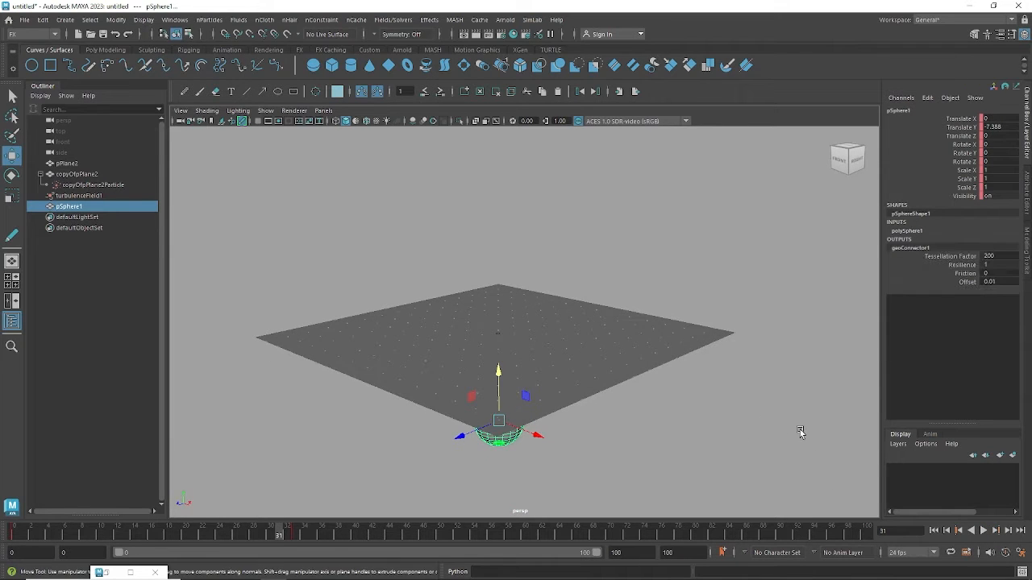
pyautogui.keyDown('alt'); pyautogui.moveTo(798, 428); pyautogui.dragTo(722, 387); pyautogui.keyUp('alt')
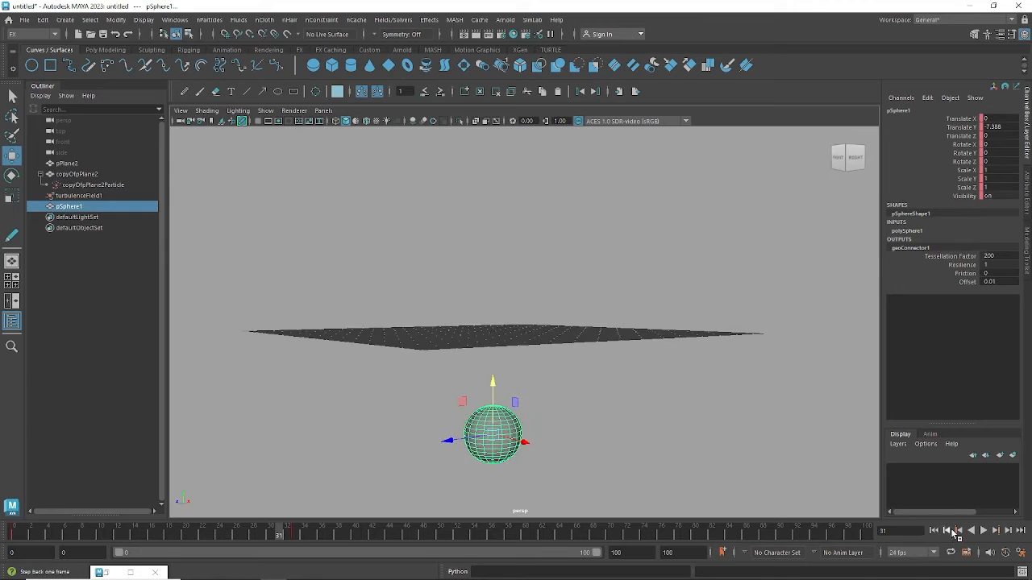
# Replay the simulation from the first frame twice, checking the plane's reaction to the sphere from different angles
pyautogui.click(934, 531)
pyautogui.click(982, 531)
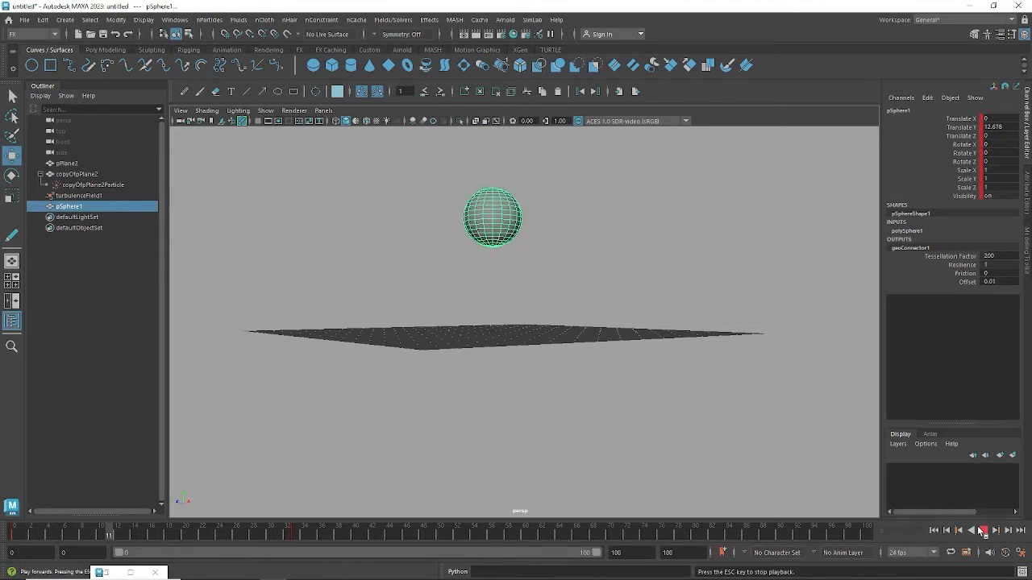
pyautogui.press('Escape')
pyautogui.keyDown('alt'); pyautogui.moveTo(750, 476); pyautogui.dragTo(717, 484); pyautogui.keyUp('alt')
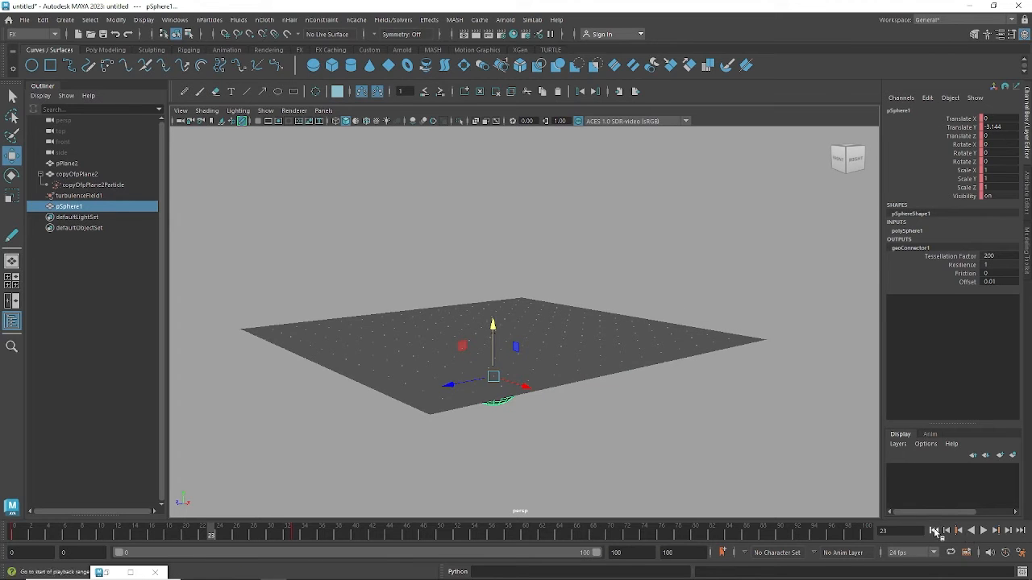
pyautogui.click(933, 530)
pyautogui.click(983, 531)
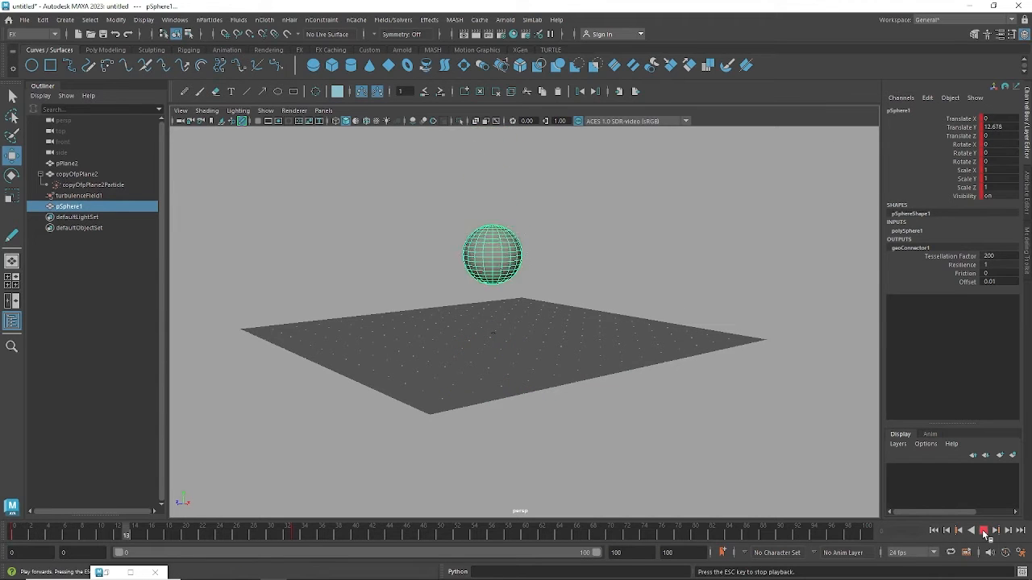
pyautogui.click(983, 530)
# Examine the sphere and the plane's underside up close, go back to frame 13 and clear the selection
pyautogui.keyDown('alt'); pyautogui.moveTo(771, 460); pyautogui.dragTo(744, 444); pyautogui.keyUp('alt')
pyautogui.scroll(5, 728, 446)
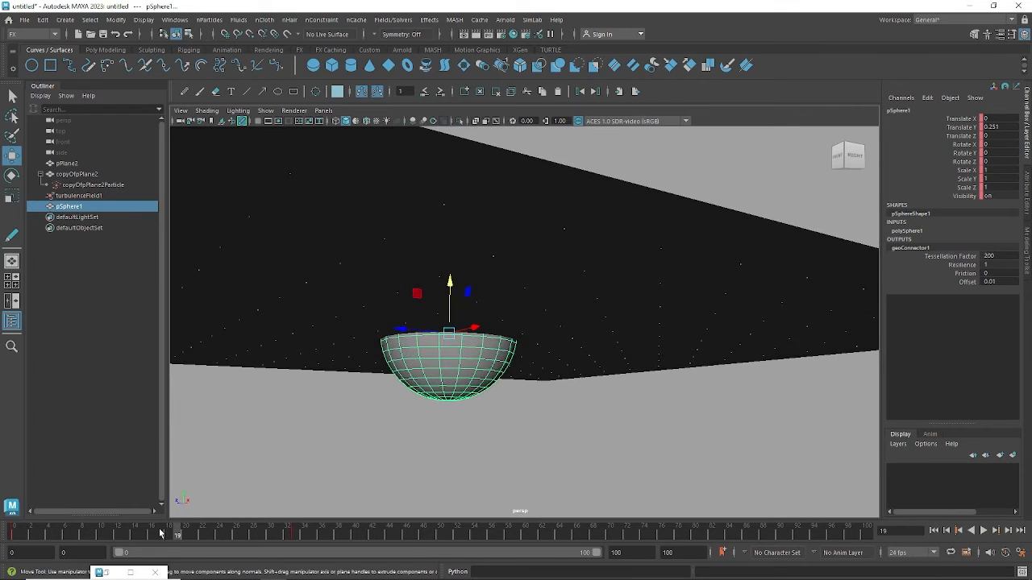
pyautogui.moveTo(159, 533); pyautogui.dragTo(126, 533)
pyautogui.keyDown('alt'); pyautogui.moveTo(407, 379); pyautogui.dragTo(425, 317); pyautogui.keyUp('alt')
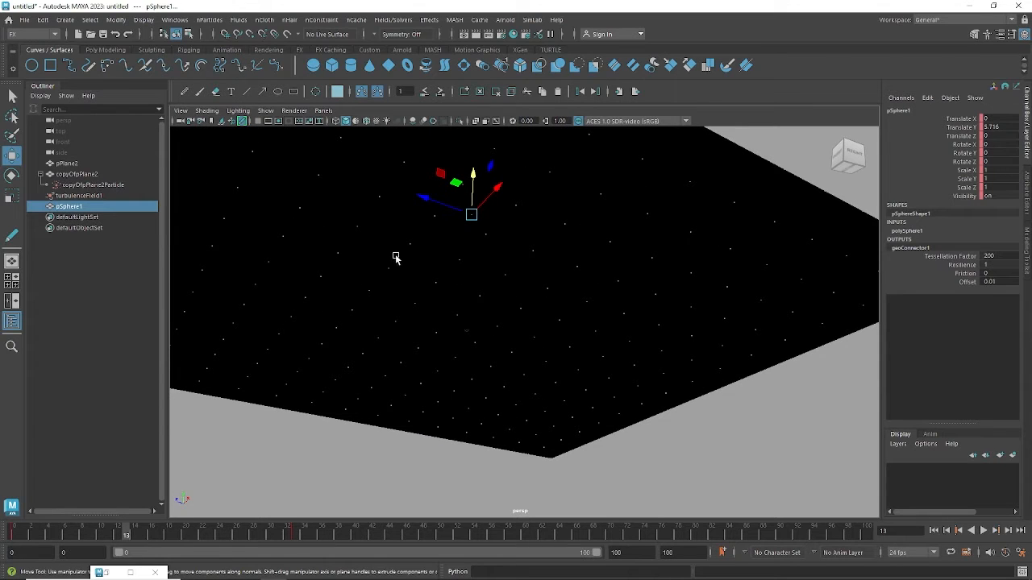
pyautogui.keyDown('alt'); pyautogui.moveTo(500, 325); pyautogui.dragTo(403, 351); pyautogui.keyUp('alt')
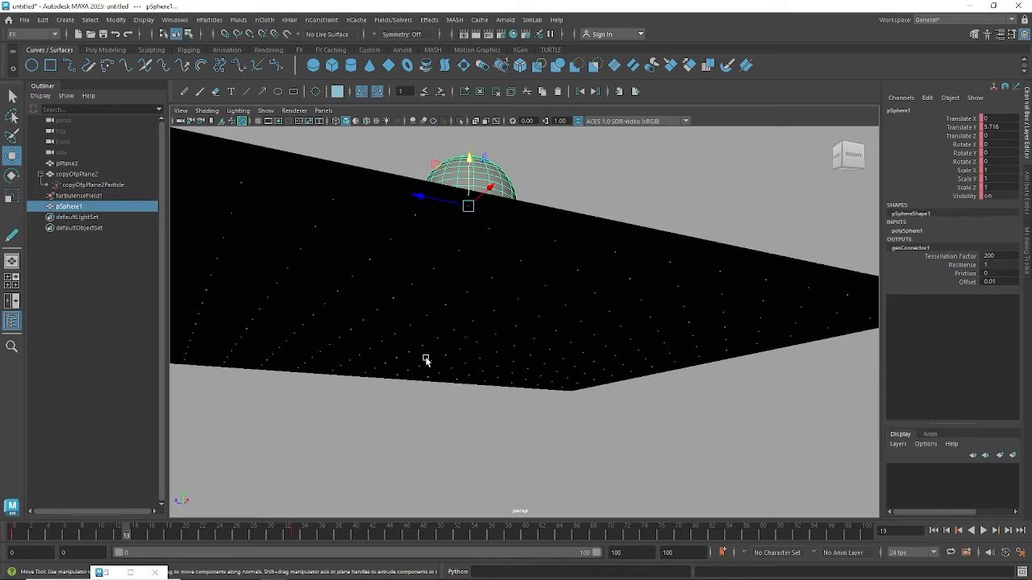
pyautogui.keyDown('alt'); pyautogui.moveTo(526, 398); pyautogui.dragTo(560, 379); pyautogui.keyUp('alt')
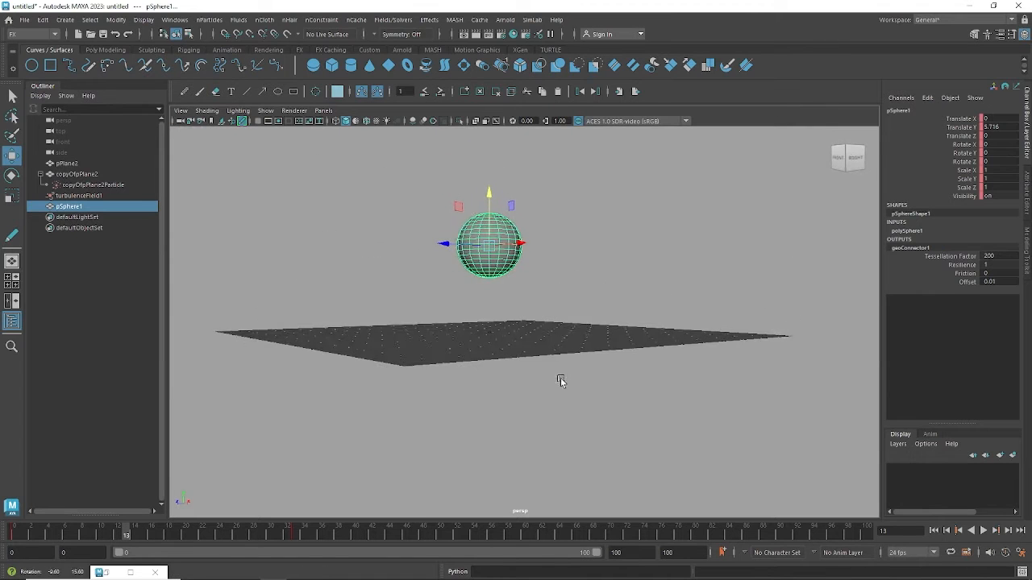
pyautogui.click(532, 284)
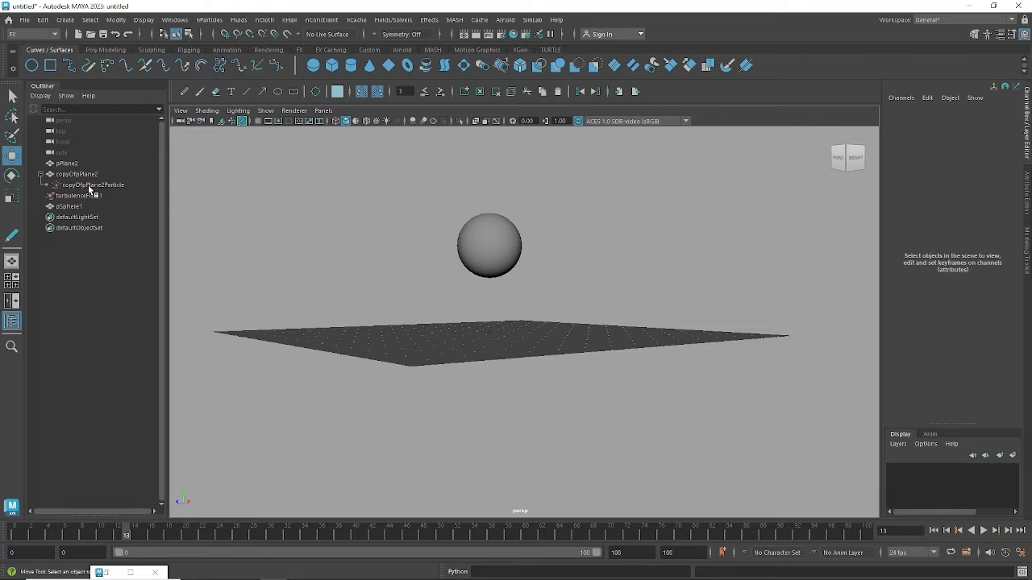
# Try Make Collide with pSphere1 selected first and copyOfpPlane2Particle added second
pyautogui.click(89, 185)
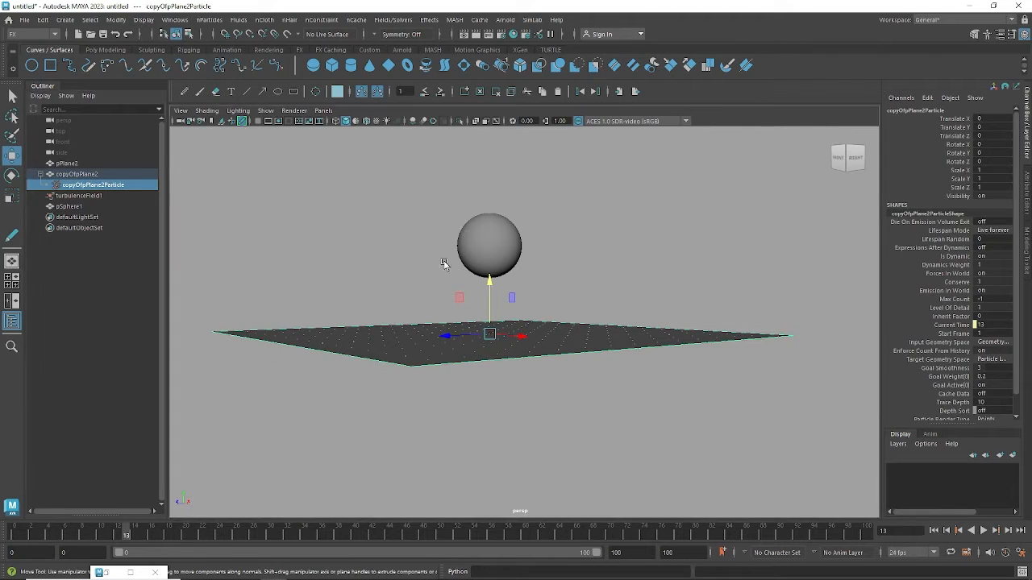
pyautogui.click(469, 241)
pyautogui.keyDown('ctrl'); pyautogui.click(96, 186); pyautogui.keyUp('ctrl')
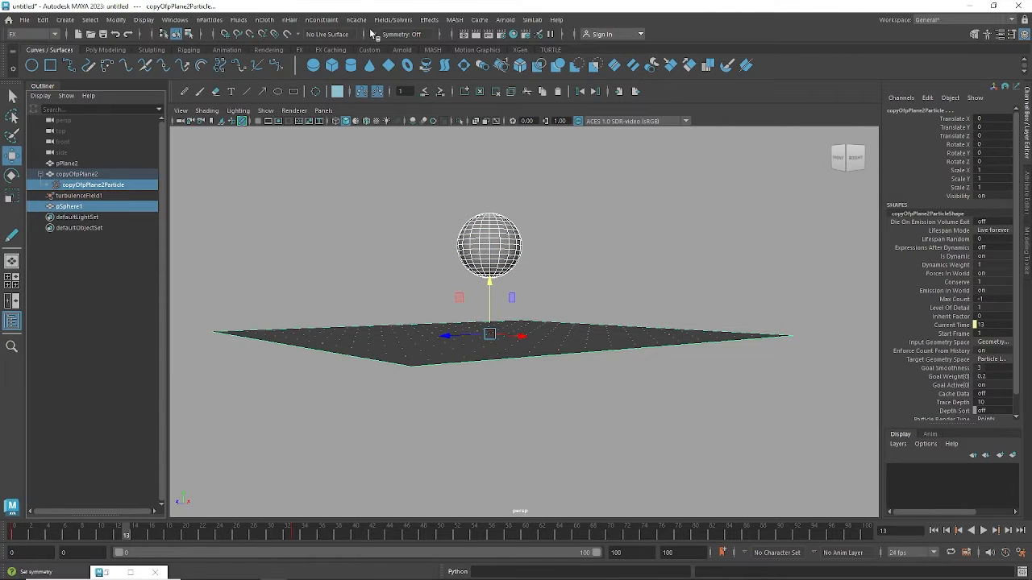
pyautogui.click(207, 21)
pyautogui.click(241, 269)
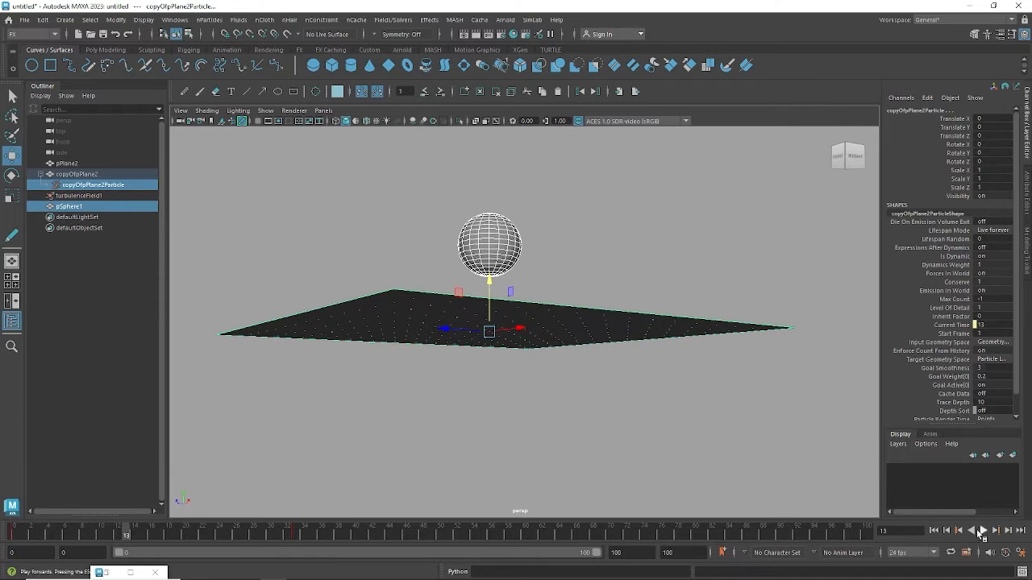
# Play the simulation from the first frame twice, checking the plane's reaction to the sphere from beneath and above
pyautogui.click(934, 530)
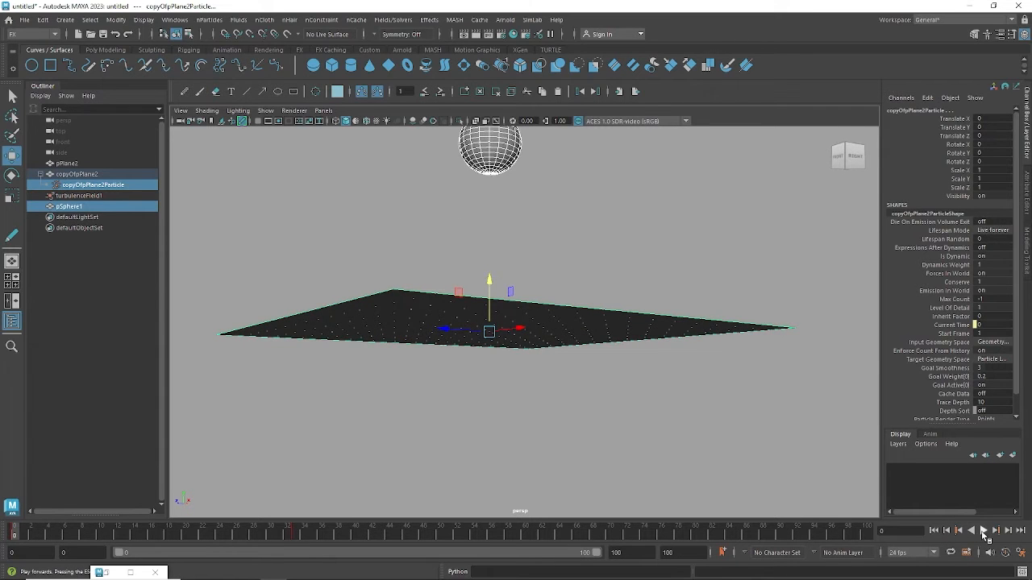
pyautogui.click(983, 532)
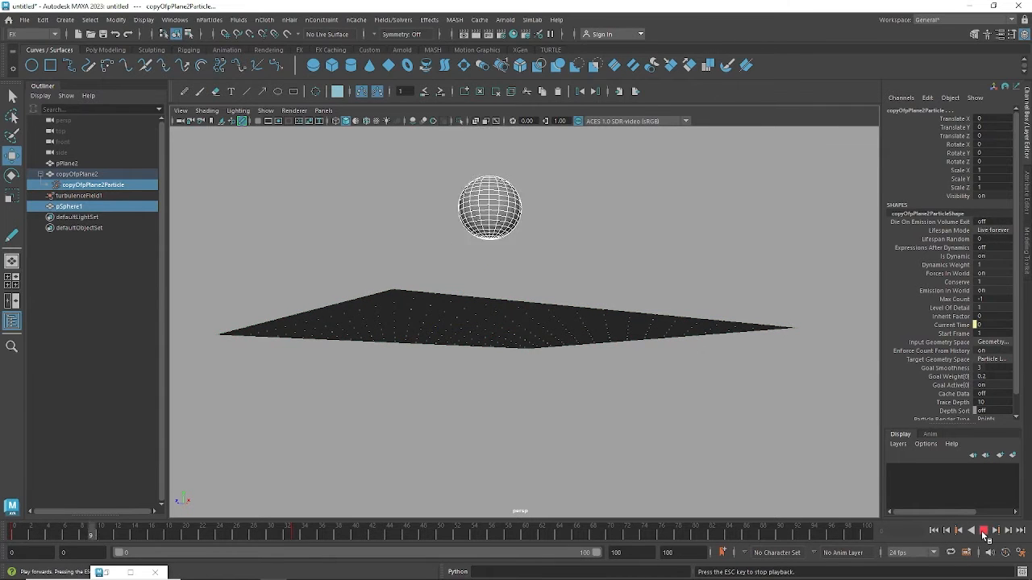
pyautogui.click(983, 532)
pyautogui.keyDown('alt'); pyautogui.moveTo(592, 346); pyautogui.dragTo(592, 377); pyautogui.keyUp('alt')
pyautogui.keyDown('alt'); pyautogui.moveTo(592, 377); pyautogui.dragTo(698, 473, button='right'); pyautogui.keyUp('alt')
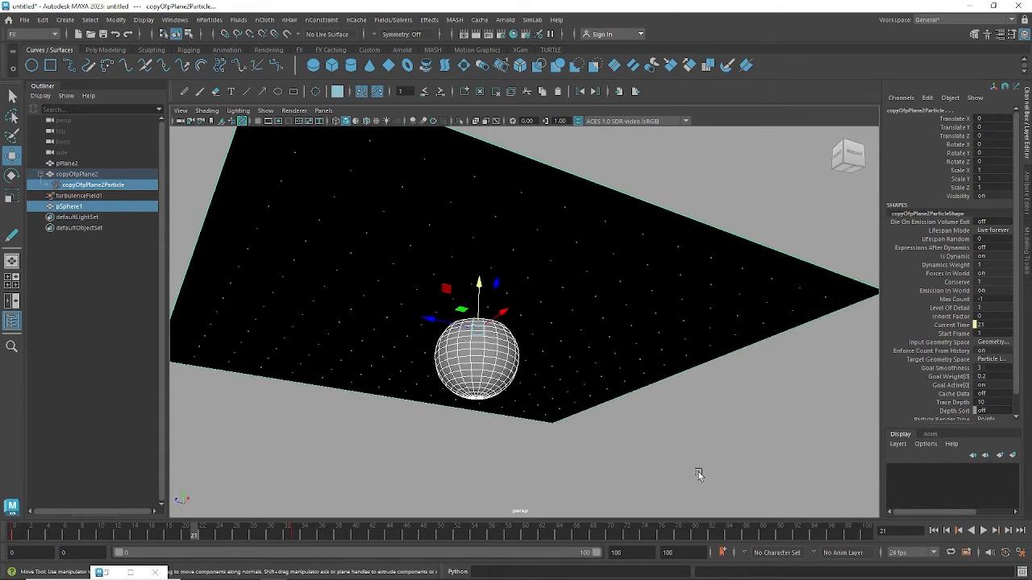
pyautogui.click(934, 530)
pyautogui.click(983, 532)
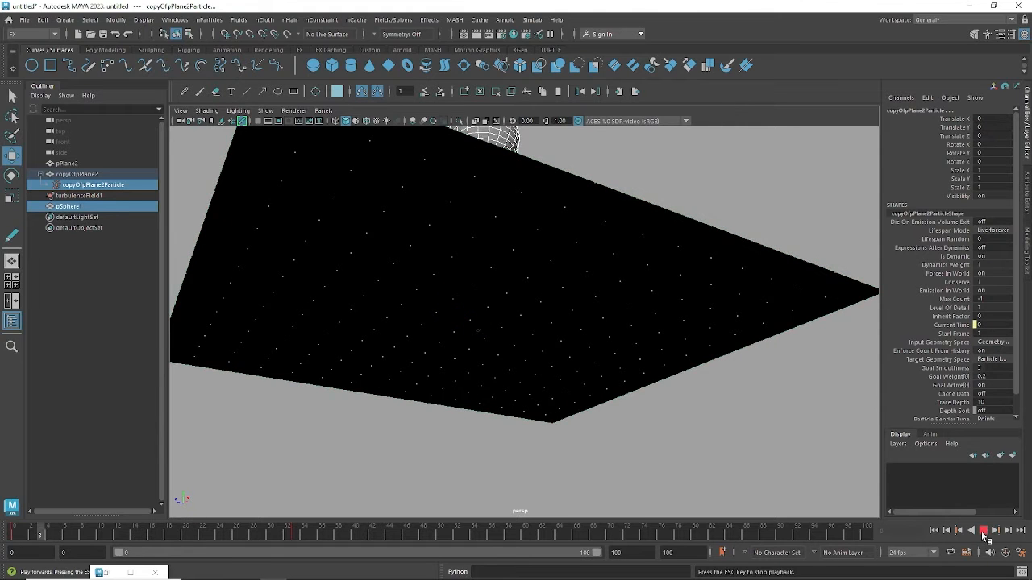
pyautogui.keyDown('alt'); pyautogui.moveTo(643, 362); pyautogui.dragTo(668, 401); pyautogui.keyUp('alt')
pyautogui.scroll(-3, 669, 401)
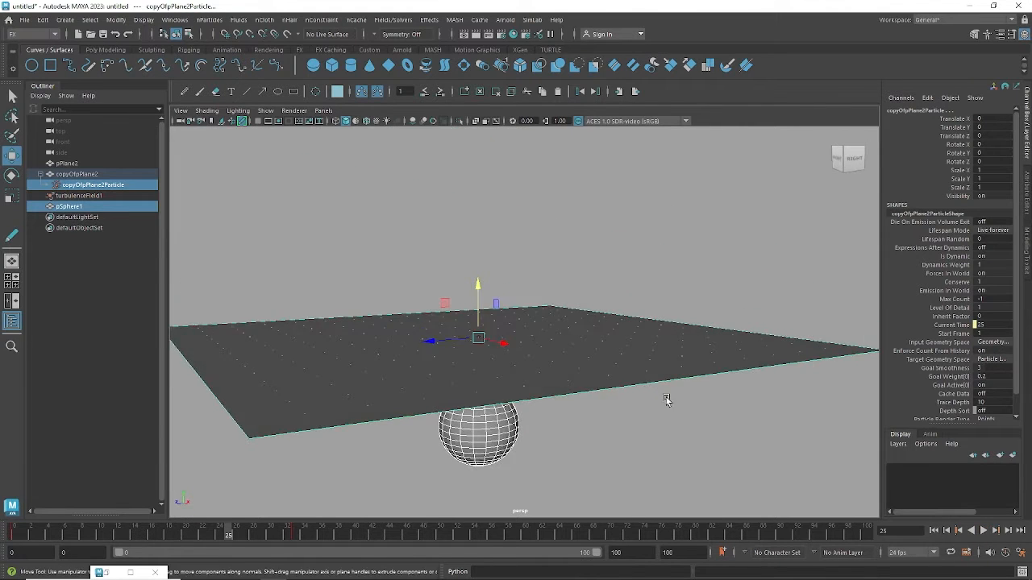
# Apply the legacy Make Collide with copyOfpPlane2Particle selected first and the sphere added last
pyautogui.click(515, 220)
pyautogui.click(95, 185)
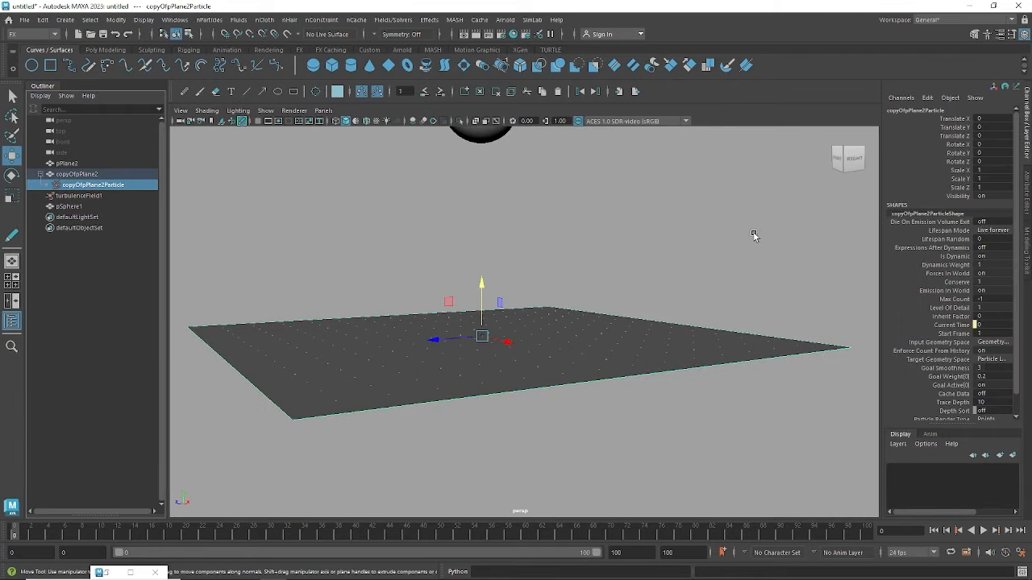
pyautogui.keyDown('shift'); pyautogui.click(487, 139); pyautogui.keyUp('shift')
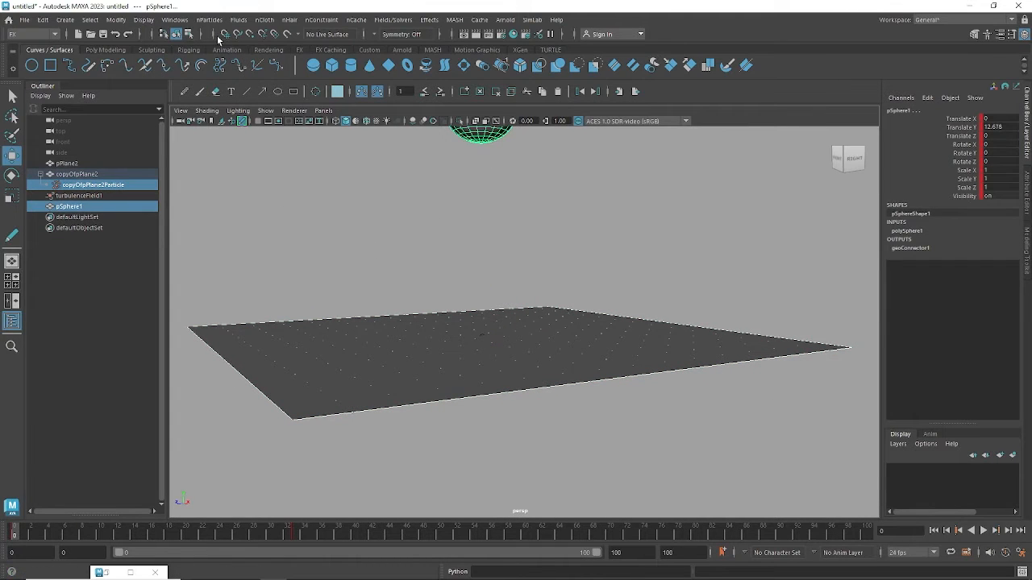
pyautogui.click(77, 185)
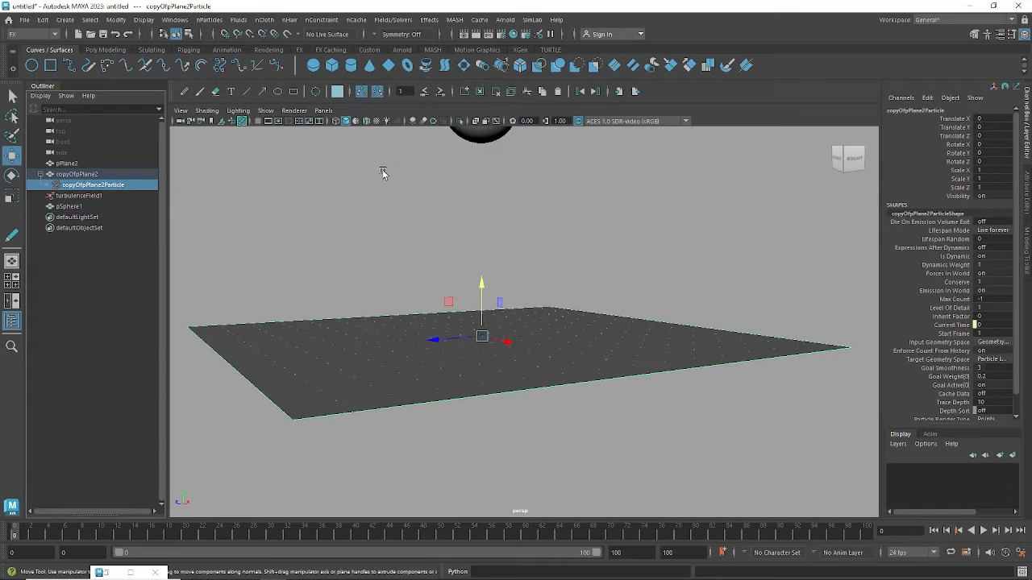
pyautogui.keyDown('shift'); pyautogui.click(492, 143); pyautogui.keyUp('shift')
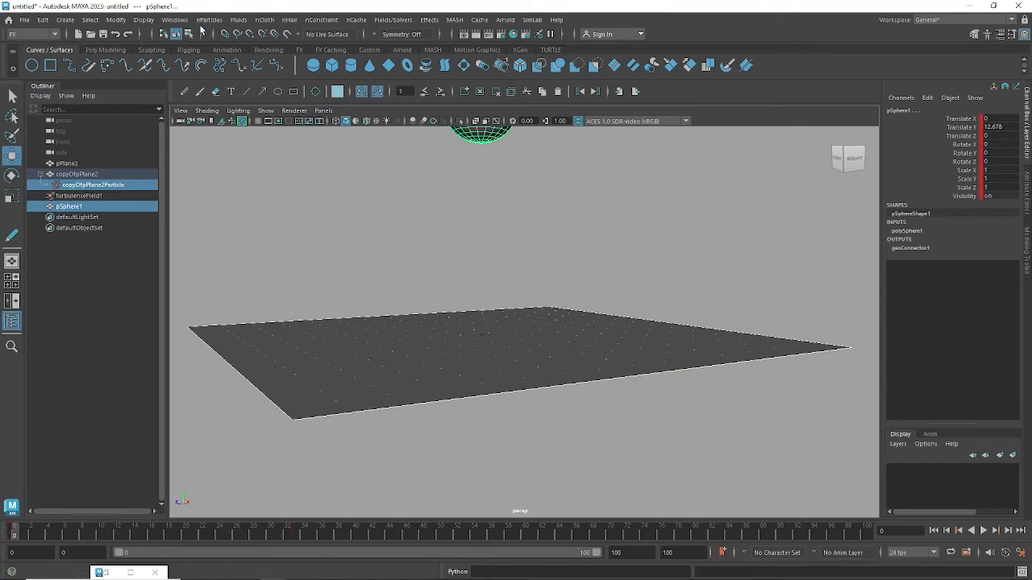
pyautogui.click(204, 22)
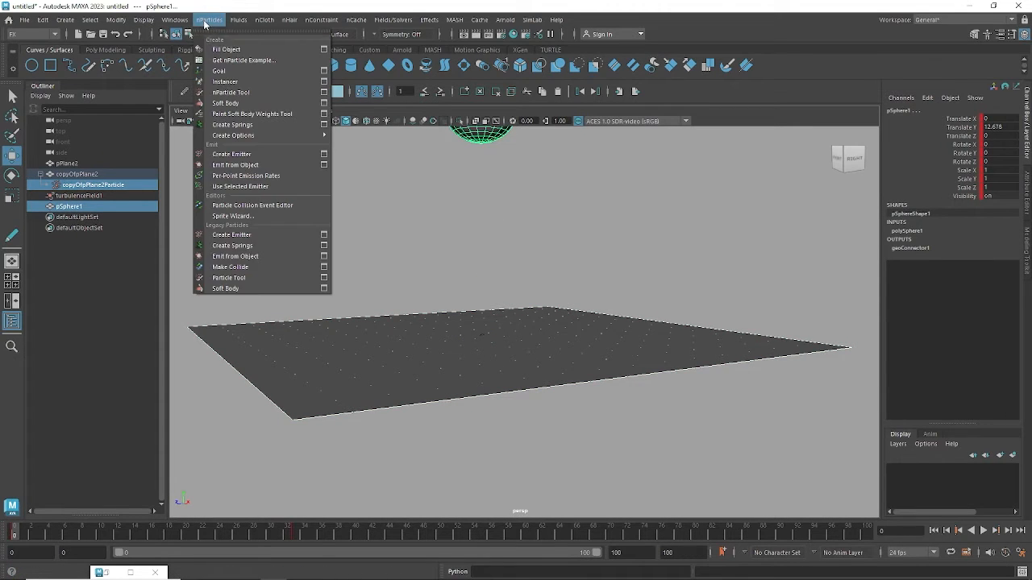
pyautogui.click(242, 268)
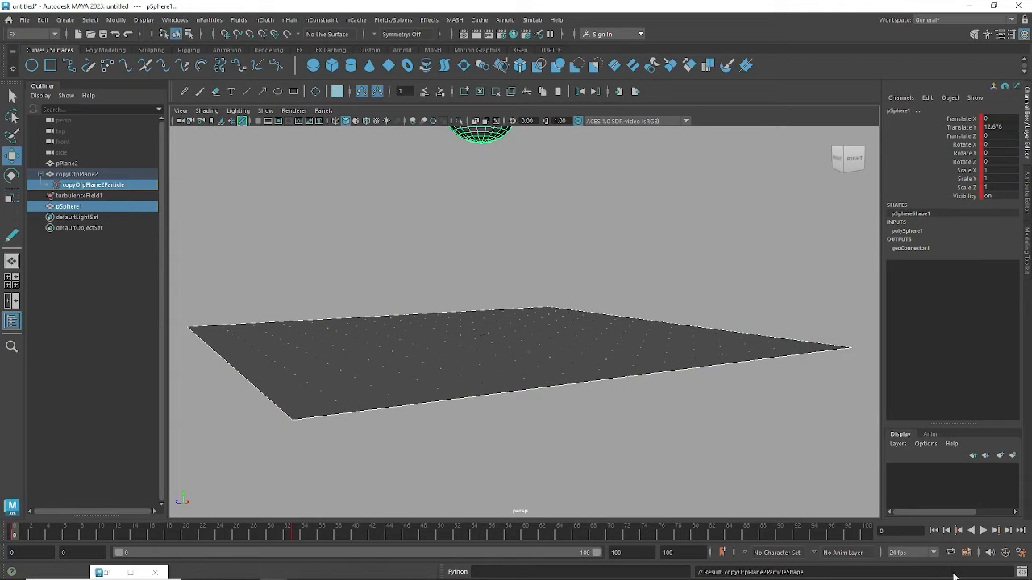
# Test the new collision by playing the simulation, and return to the first frame
pyautogui.click(984, 531)
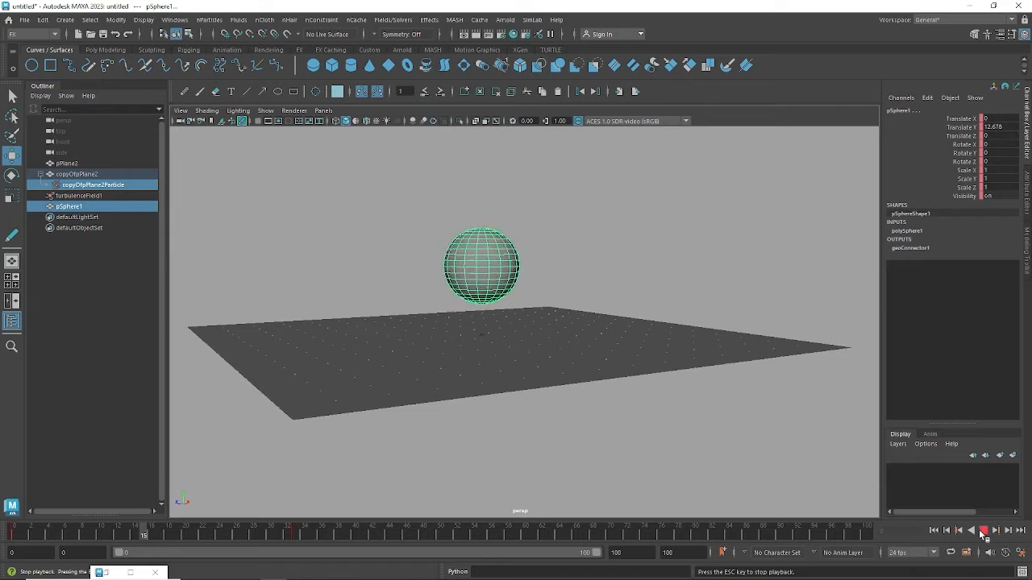
pyautogui.click(984, 531)
pyautogui.click(944, 531)
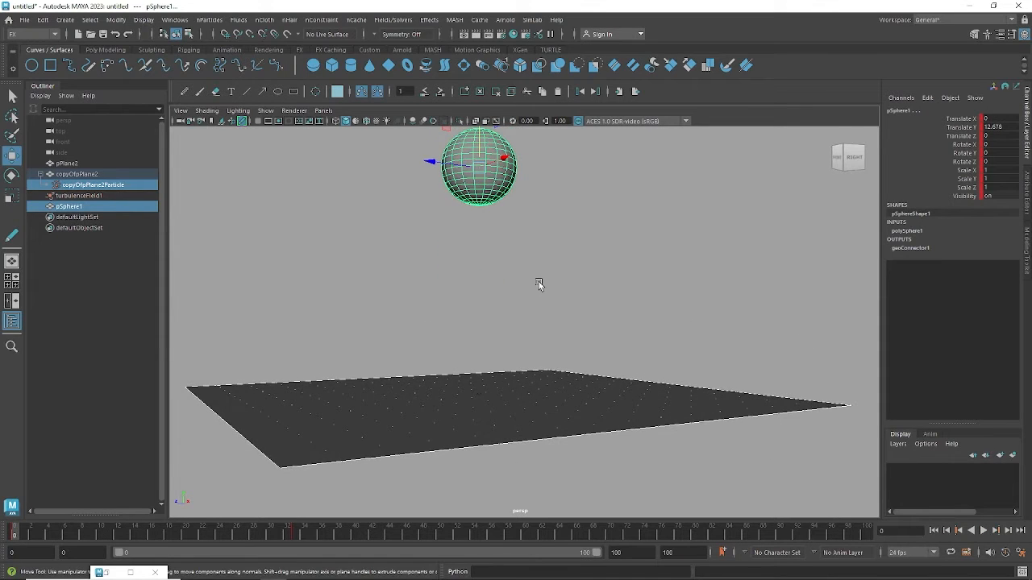
# Clear the selection and reselect copyOfpPlane2Particle first, adding the sphere last
pyautogui.click(539, 281)
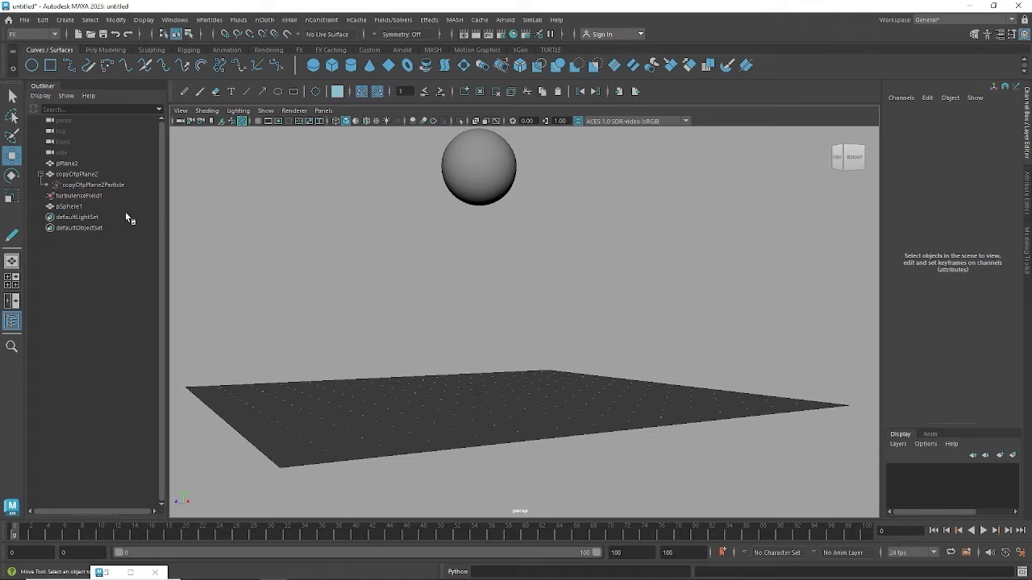
pyautogui.click(81, 186)
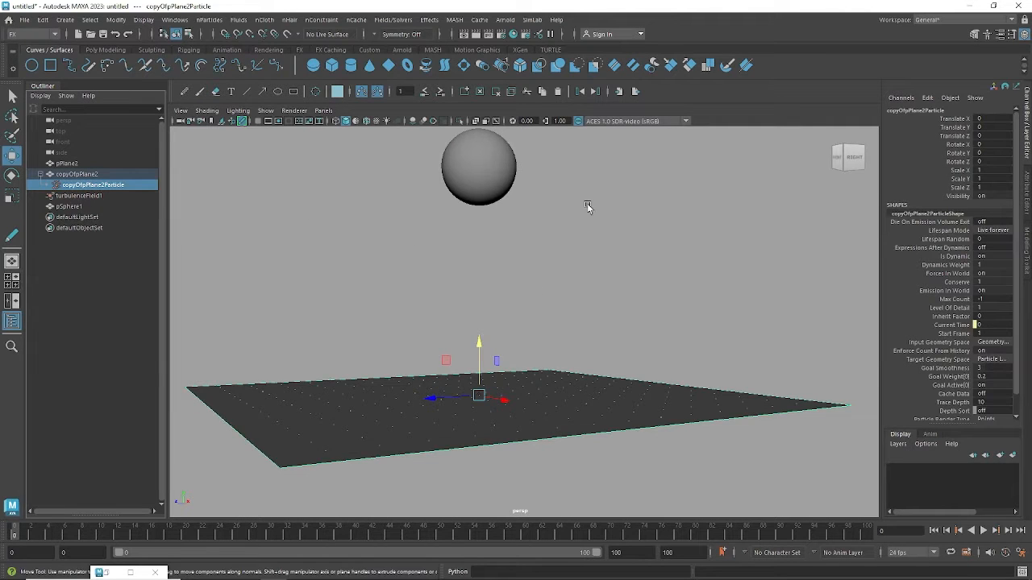
pyautogui.keyDown('shift'); pyautogui.click(511, 170); pyautogui.keyUp('shift')
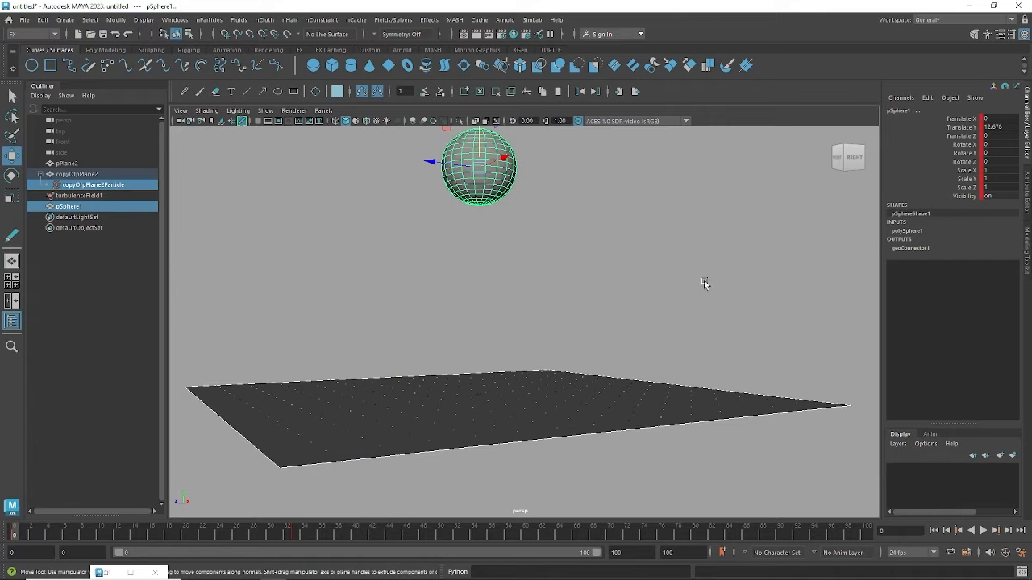
pyautogui.click(536, 211)
pyautogui.click(513, 177)
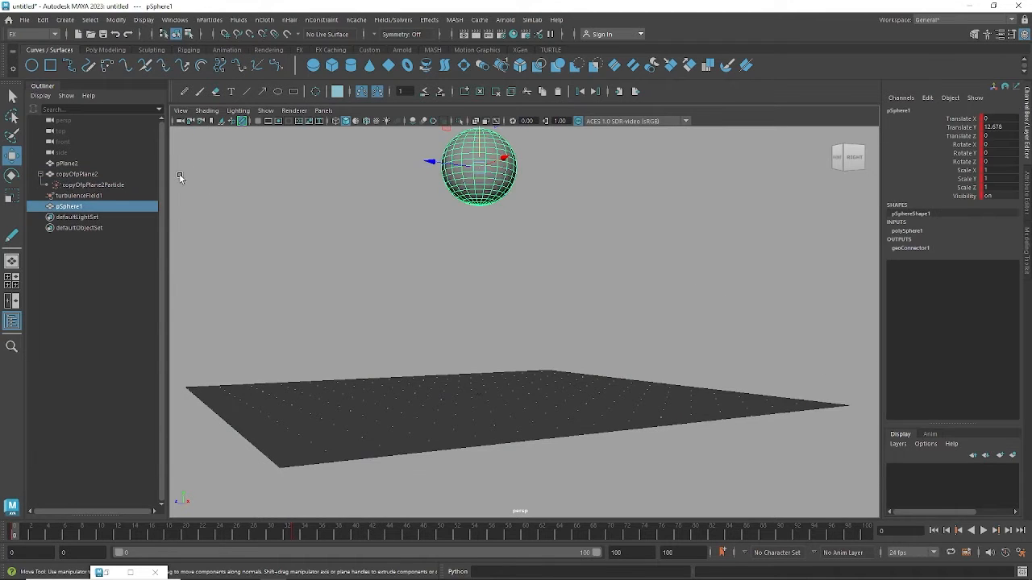
pyautogui.click(93, 186)
pyautogui.keyDown('shift'); pyautogui.click(473, 179); pyautogui.keyUp('shift')
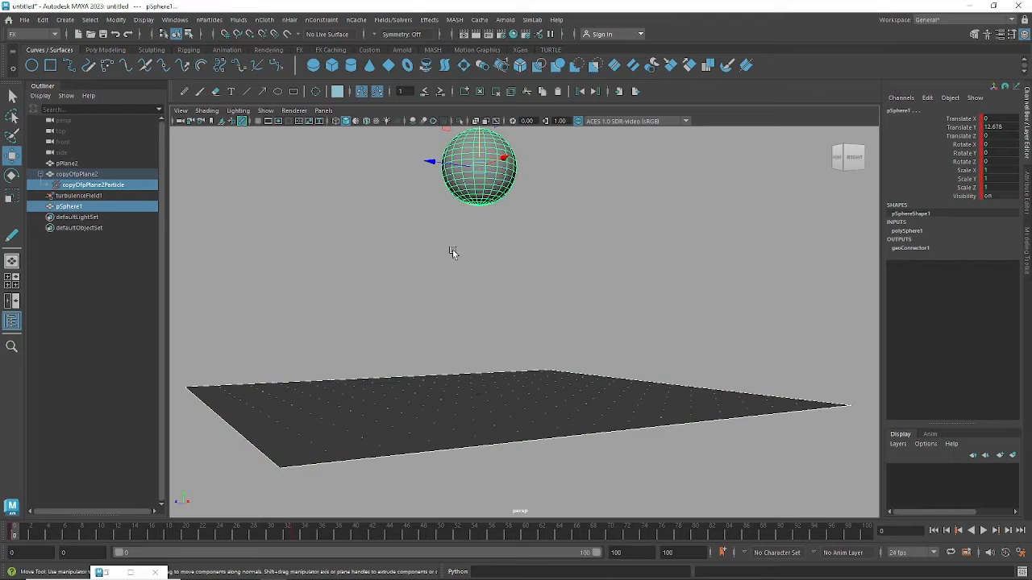
# Play the simulation to frame 19 and examine where the sphere pushes into the plane
pyautogui.keyDown('alt'); pyautogui.moveTo(577, 330); pyautogui.dragTo(569, 299); pyautogui.keyUp('alt')
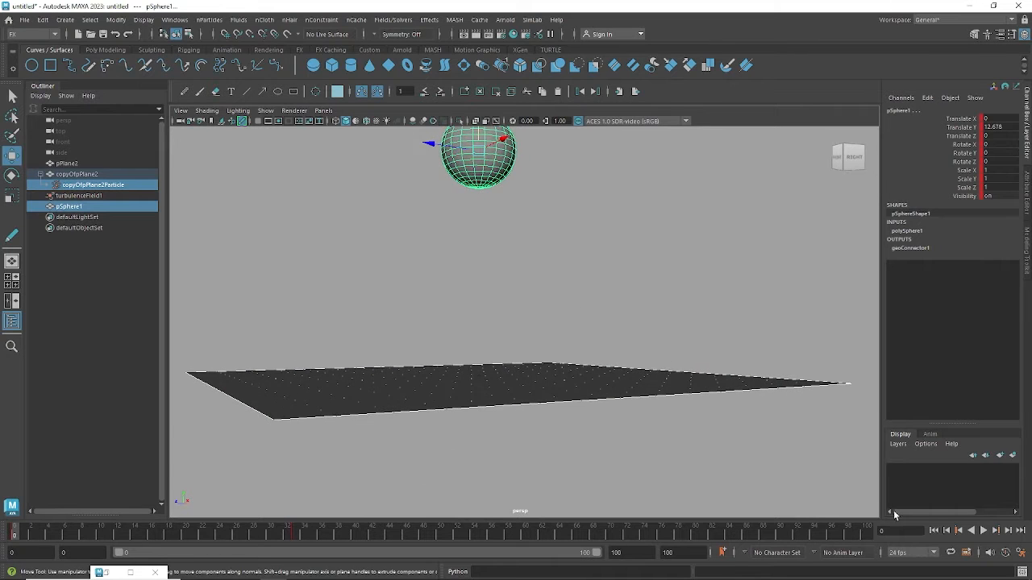
pyautogui.click(983, 530)
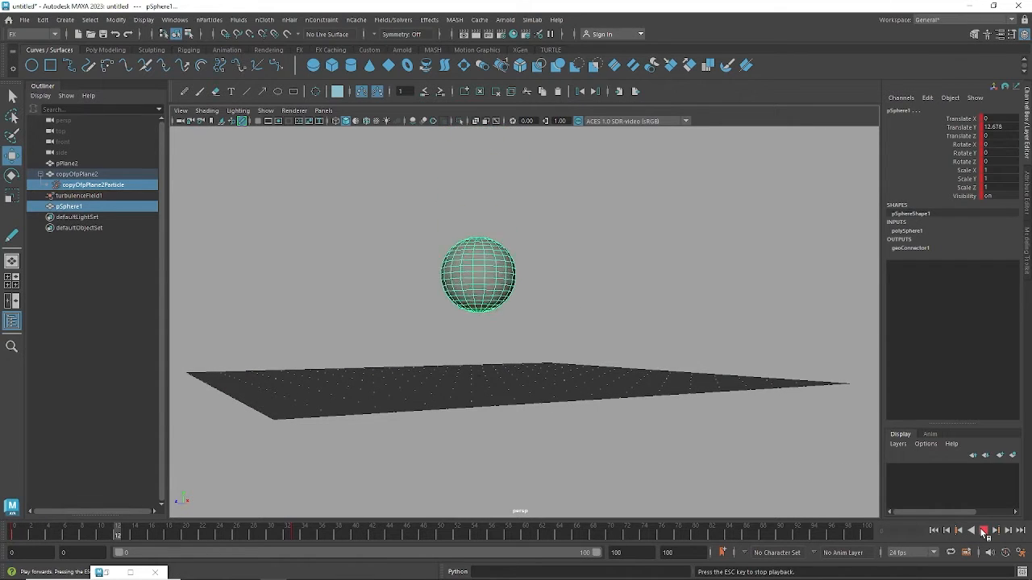
pyautogui.click(984, 530)
pyautogui.keyDown('alt'); pyautogui.moveTo(548, 346); pyautogui.dragTo(590, 403, button='right'); pyautogui.keyUp('alt')
pyautogui.keyDown('alt'); pyautogui.moveTo(590, 403); pyautogui.dragTo(439, 407); pyautogui.keyUp('alt')
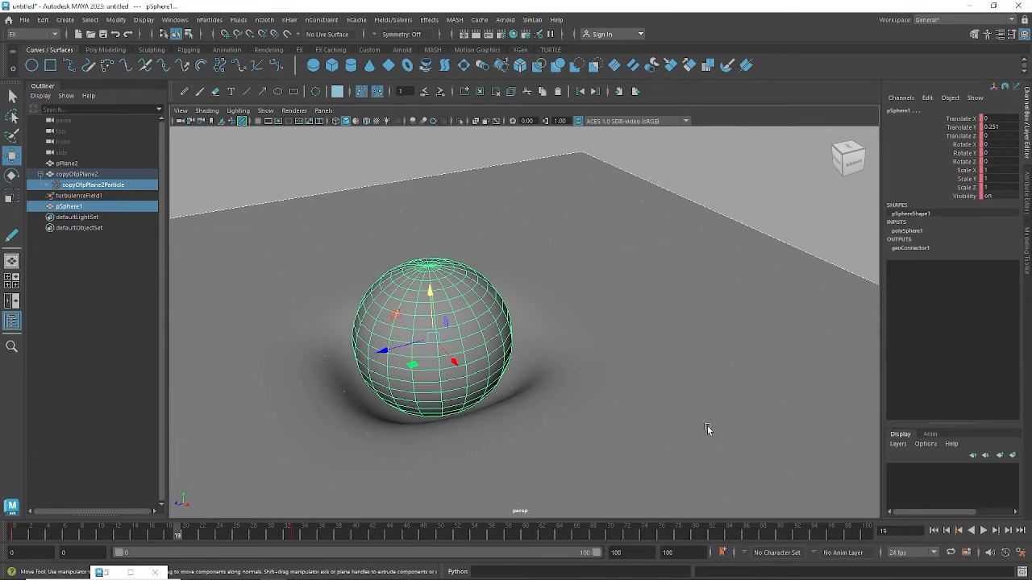
pyautogui.keyDown('alt'); pyautogui.moveTo(705, 426); pyautogui.dragTo(500, 377, button='right'); pyautogui.keyUp('alt')
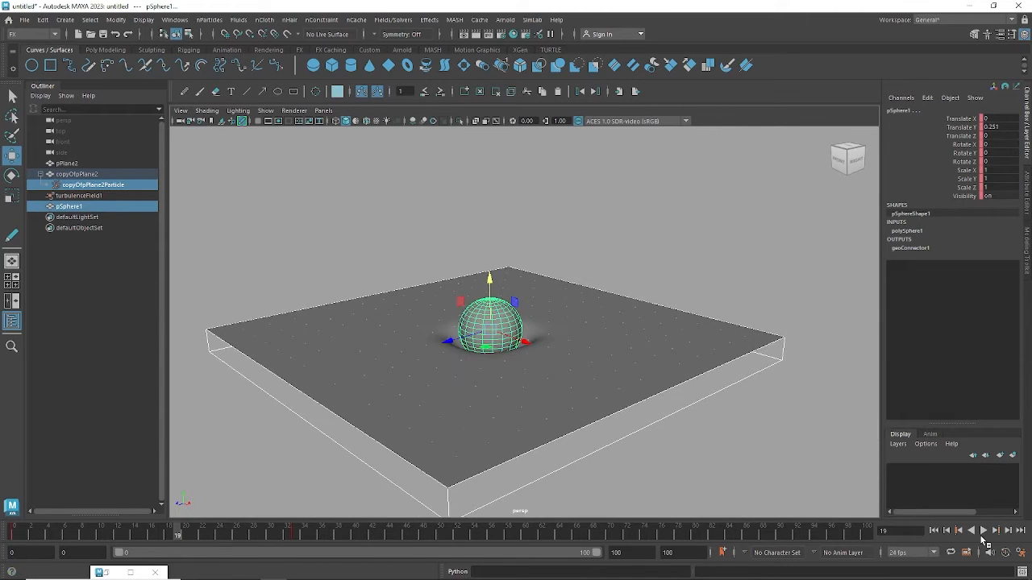
# Continue the simulation to frame 46 and inspect the plane's deformation from several angles
pyautogui.click(983, 529)
pyautogui.moveTo(612, 392)
pyautogui.keyDown('alt'); pyautogui.mouseDown()
pyautogui.moveTo(603, 362)
pyautogui.moveTo(606, 375)
pyautogui.mouseUp(); pyautogui.keyUp('alt')
pyautogui.click(984, 530)
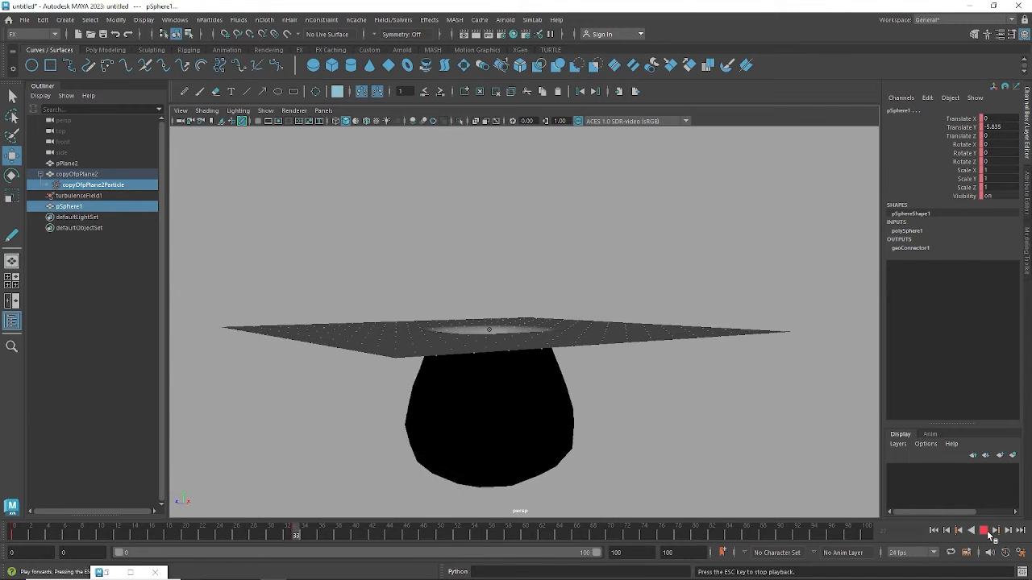
pyautogui.keyDown('alt'); pyautogui.moveTo(600, 403); pyautogui.dragTo(668, 368); pyautogui.keyUp('alt')
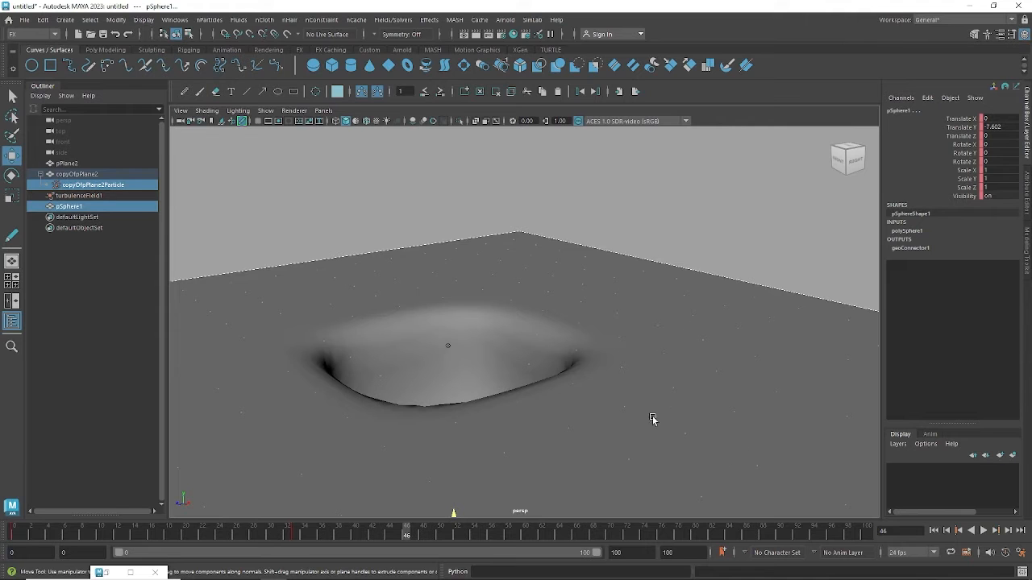
pyautogui.keyDown('alt'); pyautogui.moveTo(653, 419); pyautogui.dragTo(572, 410); pyautogui.keyUp('alt')
pyautogui.keyDown('alt'); pyautogui.moveTo(705, 446); pyautogui.dragTo(640, 403); pyautogui.keyUp('alt')
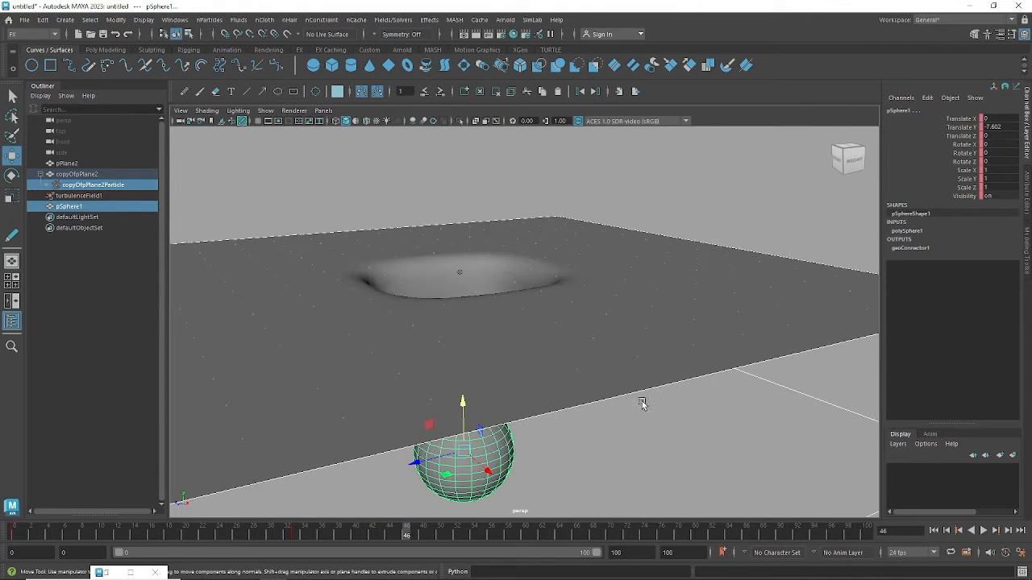
# Advance the simulation to frame 58 and examine the plane's rebound from below and above
pyautogui.click(983, 530)
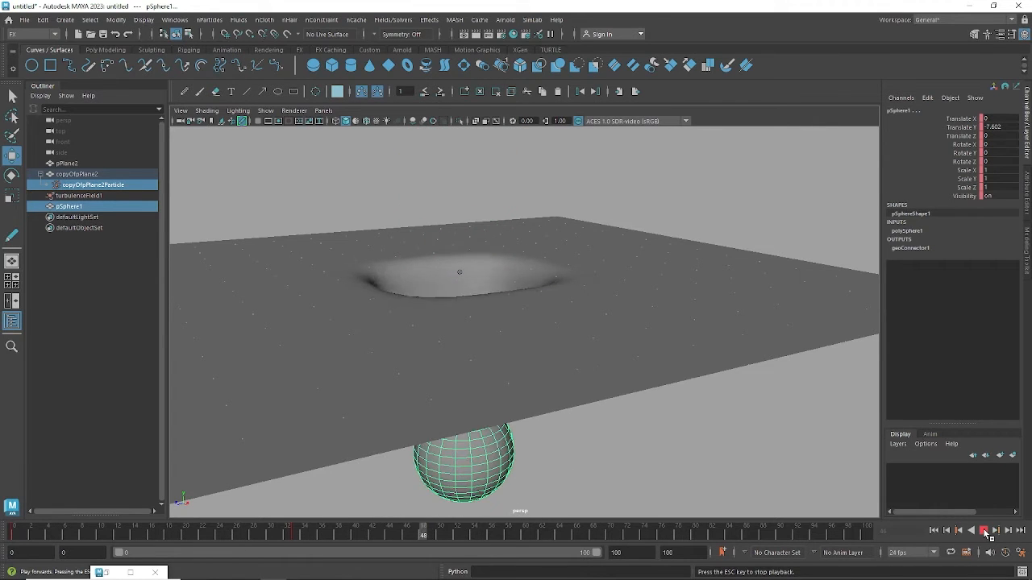
pyautogui.press('Escape')
pyautogui.keyDown('alt'); pyautogui.moveTo(631, 501); pyautogui.dragTo(583, 387); pyautogui.keyUp('alt')
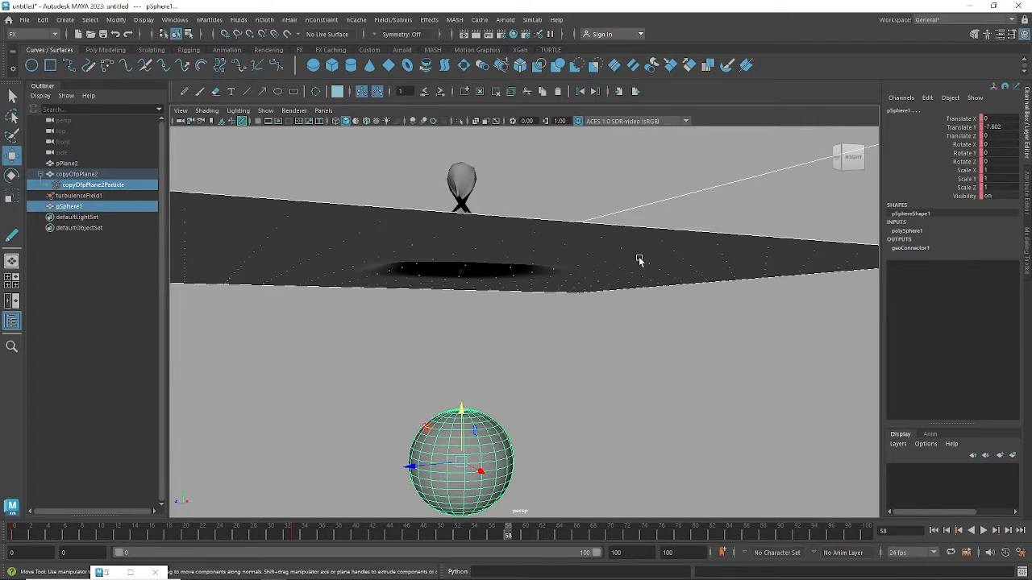
pyautogui.keyDown('alt'); pyautogui.moveTo(653, 299); pyautogui.dragTo(652, 350); pyautogui.keyUp('alt')
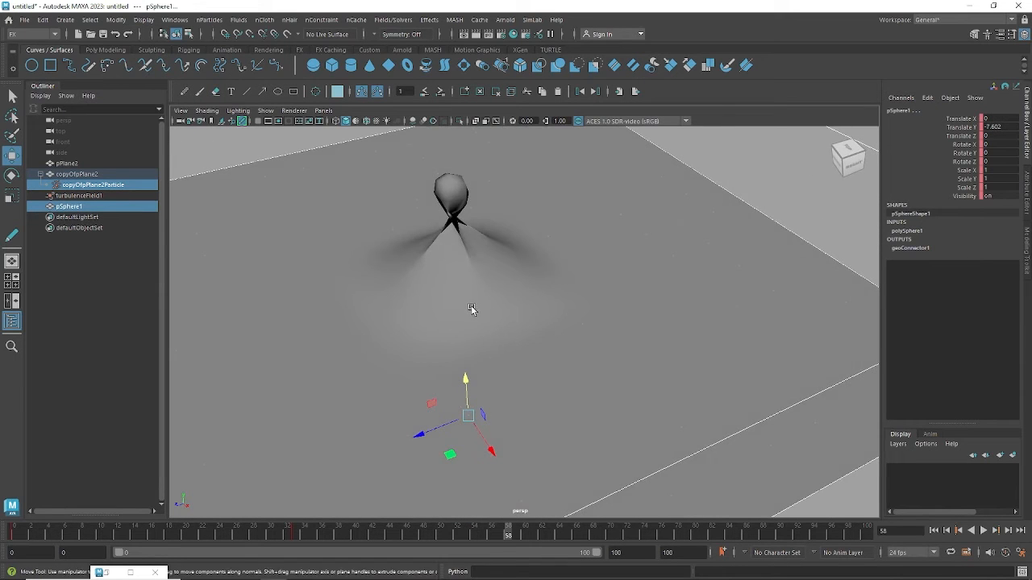
pyautogui.keyDown('alt'); pyautogui.moveTo(487, 234); pyautogui.dragTo(510, 241); pyautogui.keyUp('alt')
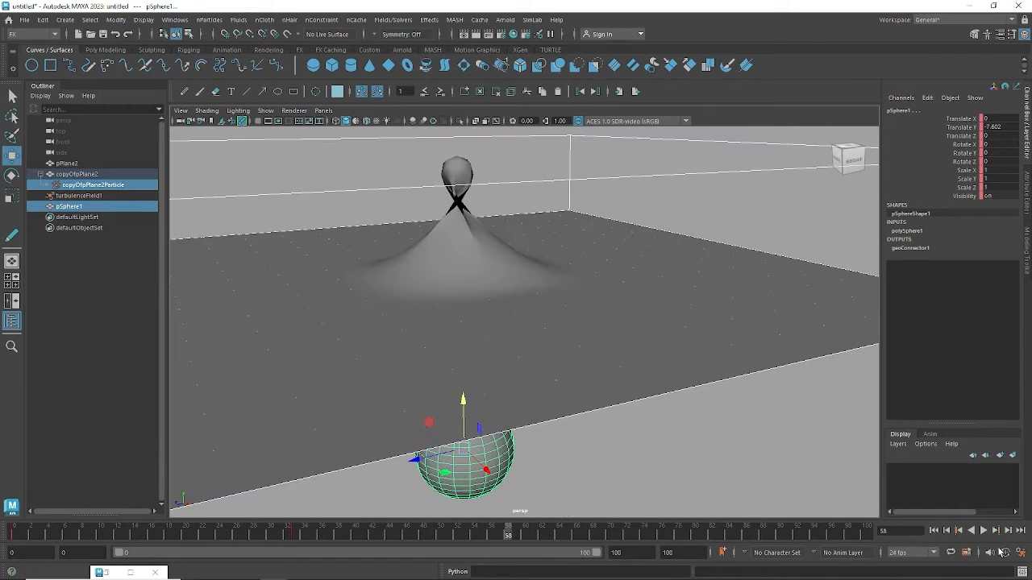
# Play the rest of the simulation, return to the first frame and show the whole plane
pyautogui.click(983, 530)
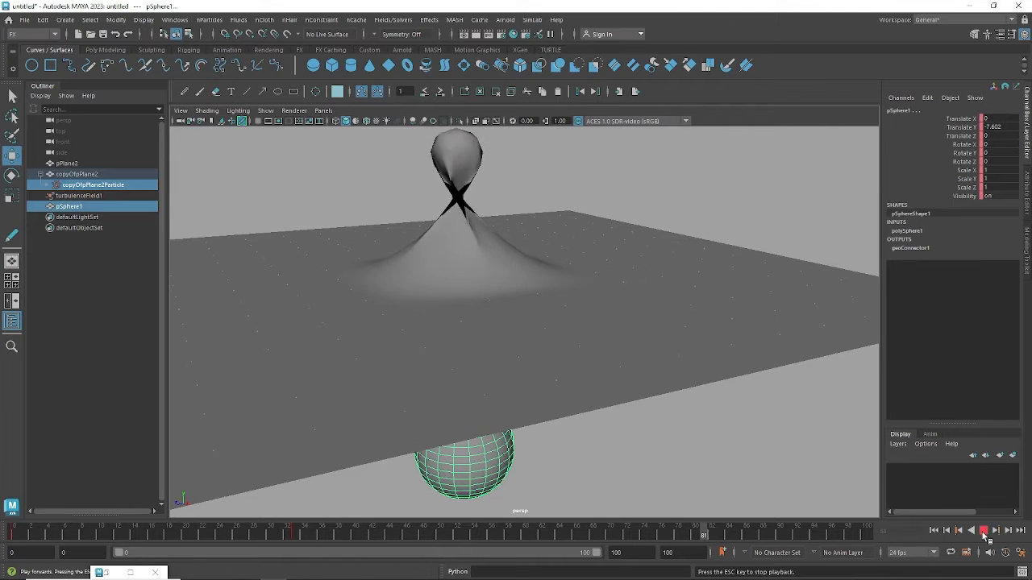
pyautogui.click(984, 532)
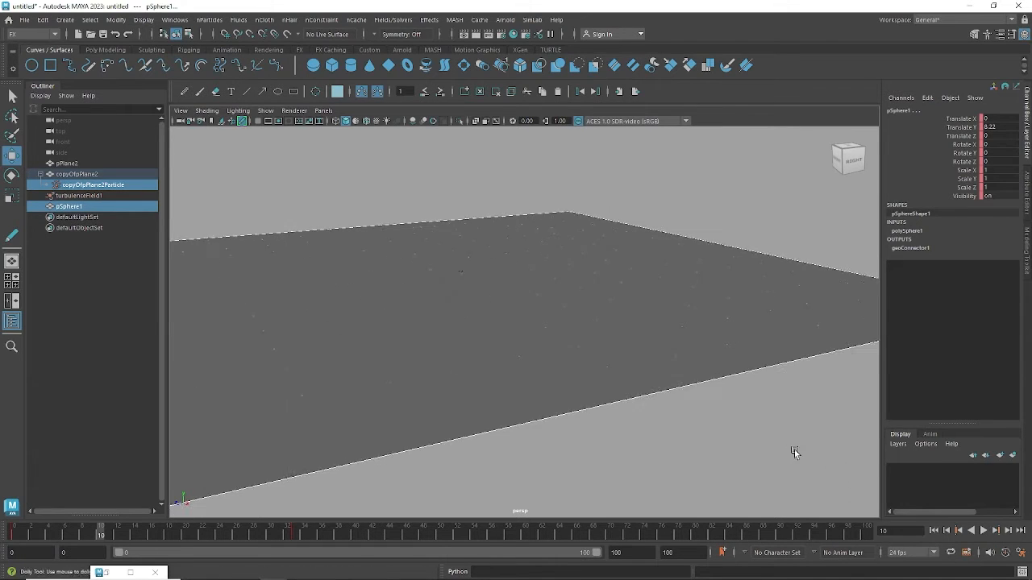
pyautogui.press('a')
pyautogui.click(934, 531)
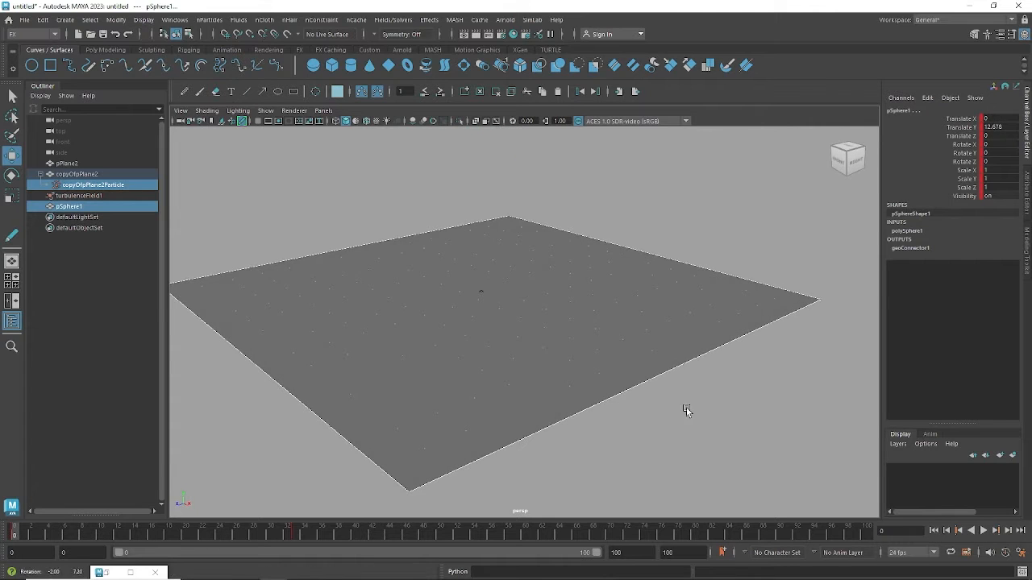
# Replay the collision simulation to frame 91 and check how the plane reacts to the sphere
pyautogui.scroll(2, 684, 410)
pyautogui.keyDown('alt'); pyautogui.moveTo(215, 267); pyautogui.dragTo(244, 262); pyautogui.keyUp('alt')
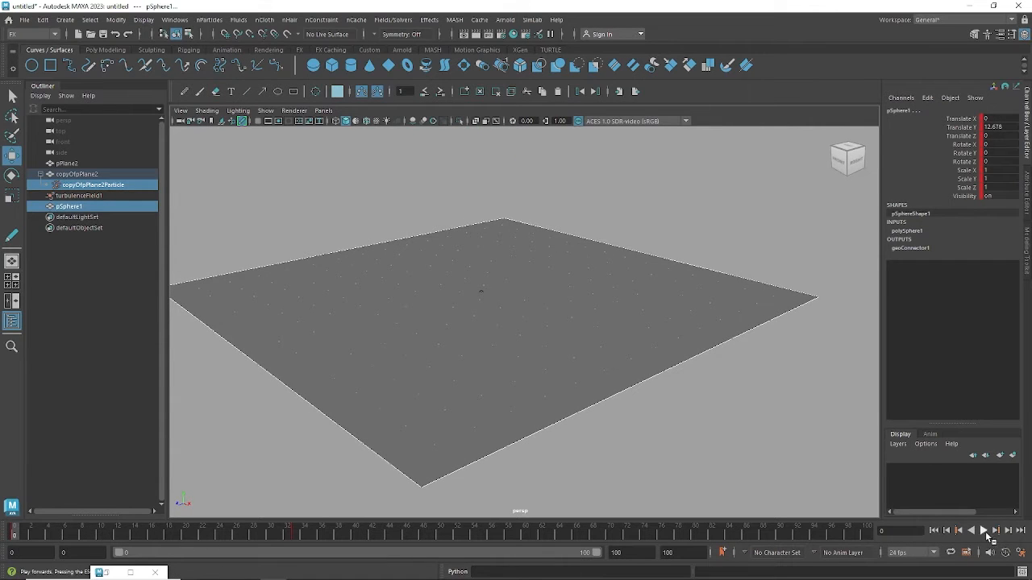
pyautogui.click(984, 531)
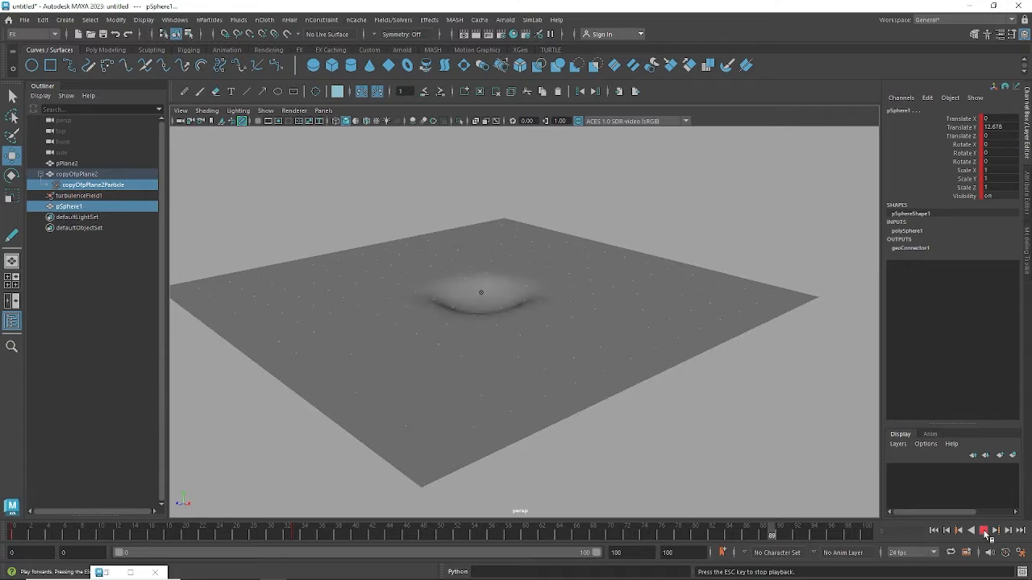
pyautogui.click(985, 531)
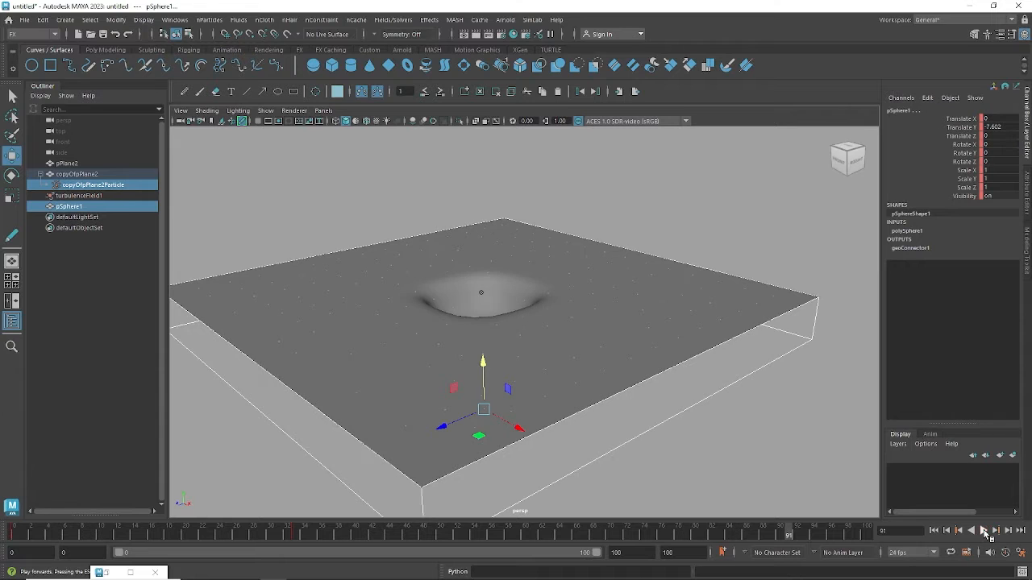
# Restart the simulation from the first frame, stop it at frame 25 and examine the dent around the sphere
pyautogui.click(934, 530)
pyautogui.click(983, 531)
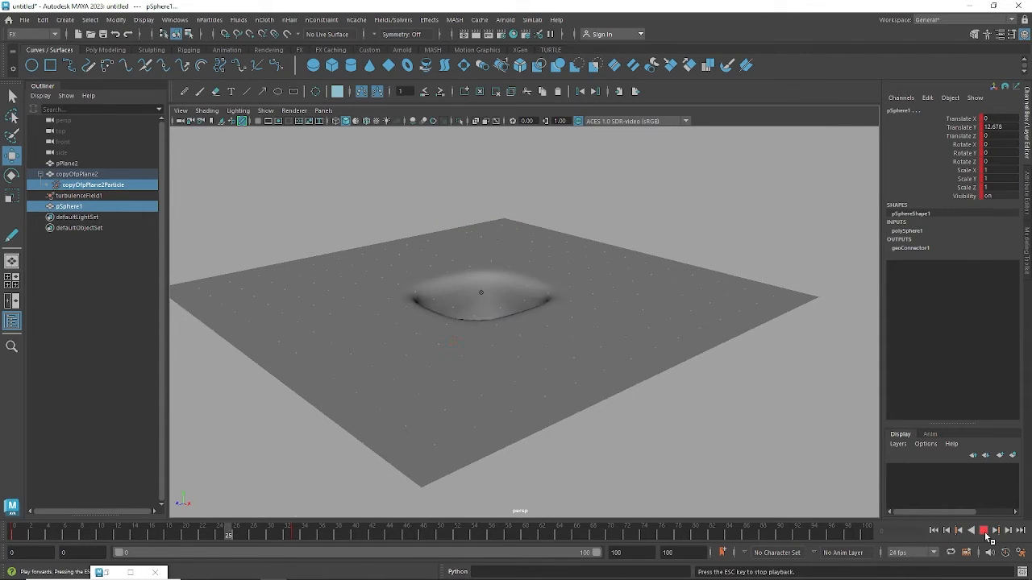
pyautogui.click(984, 531)
pyautogui.moveTo(595, 380)
pyautogui.keyDown('alt'); pyautogui.mouseDown()
pyautogui.moveTo(589, 363)
pyautogui.moveTo(582, 385)
pyautogui.mouseUp(); pyautogui.keyUp('alt')
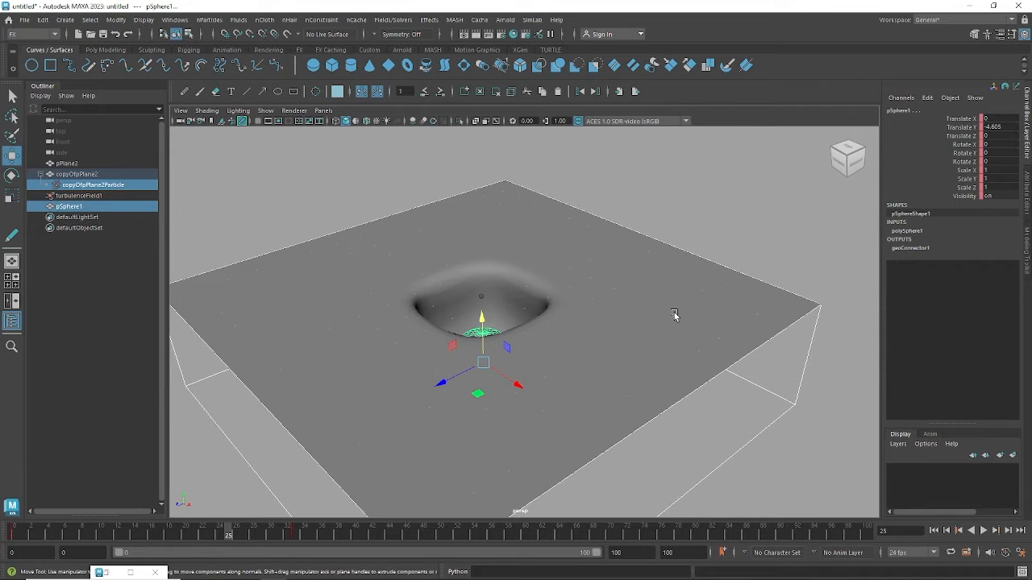
pyautogui.keyDown('alt'); pyautogui.moveTo(618, 333); pyautogui.dragTo(548, 336); pyautogui.keyUp('alt')
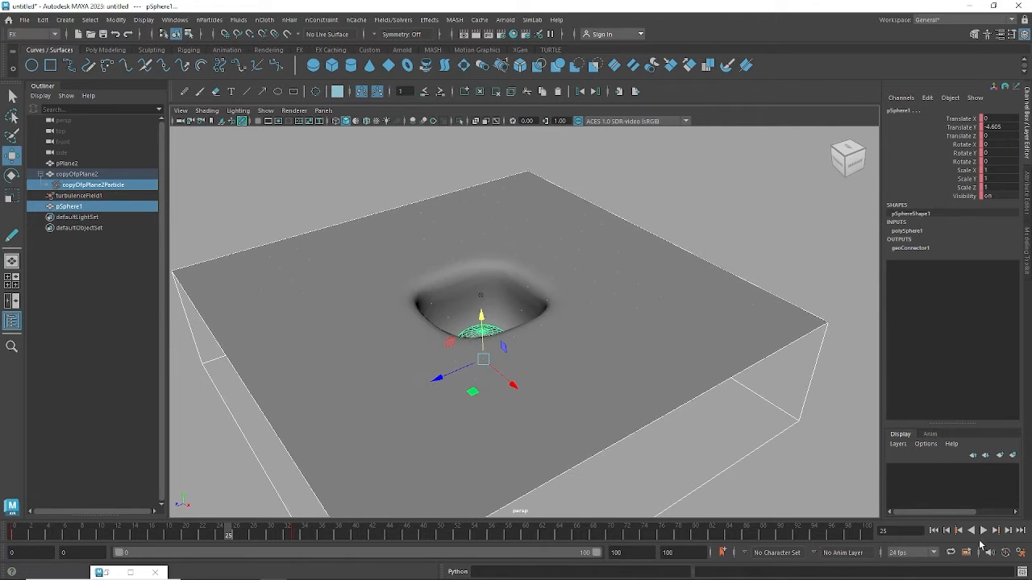
# Play the simulation again to frame 31, inspect the dented plane and return to the first frame
pyautogui.click(983, 531)
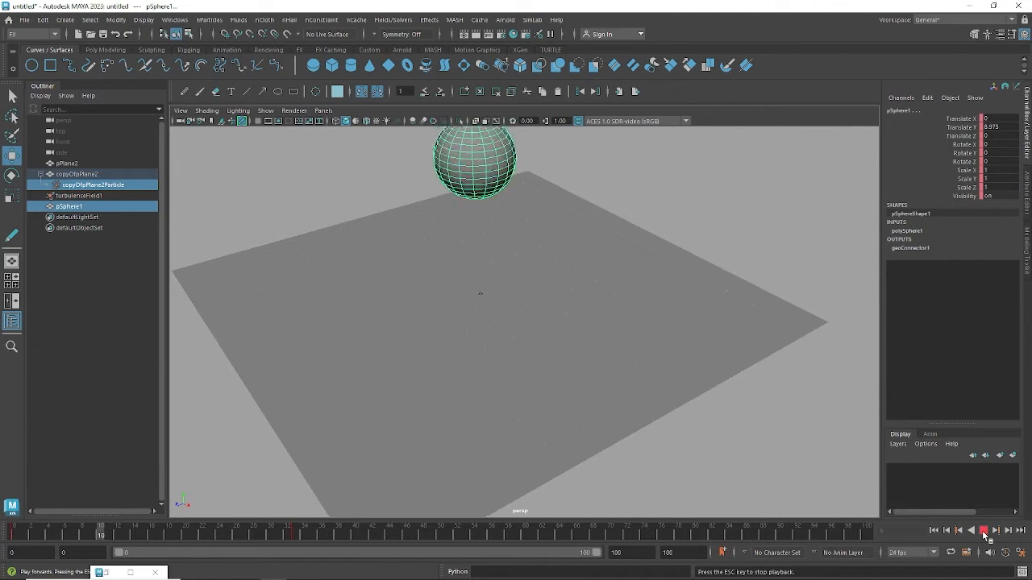
pyautogui.click(983, 534)
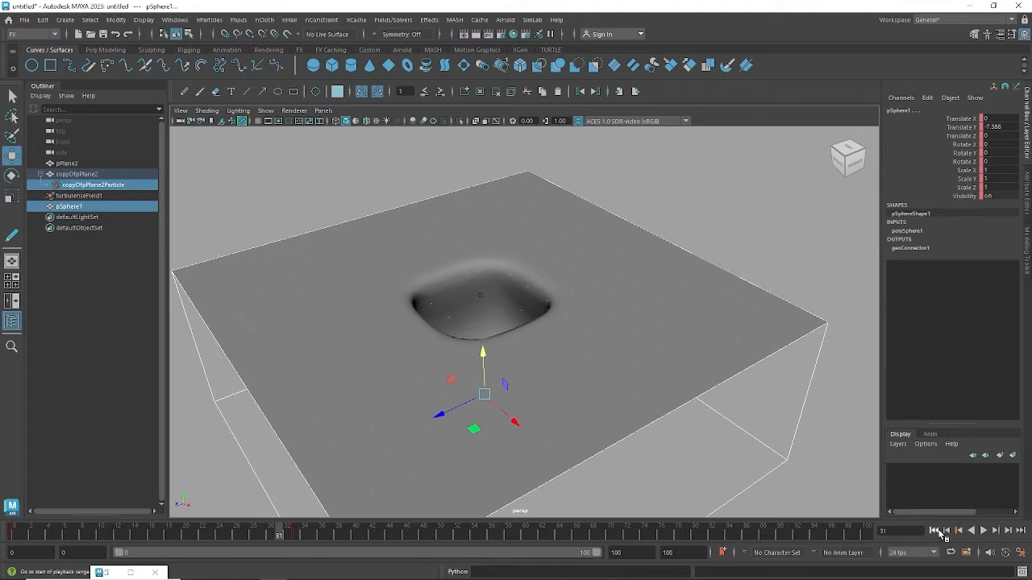
pyautogui.moveTo(594, 352)
pyautogui.keyDown('alt'); pyautogui.mouseDown()
pyautogui.moveTo(610, 340)
pyautogui.moveTo(583, 338)
pyautogui.moveTo(594, 344)
pyautogui.mouseUp(); pyautogui.keyUp('alt')
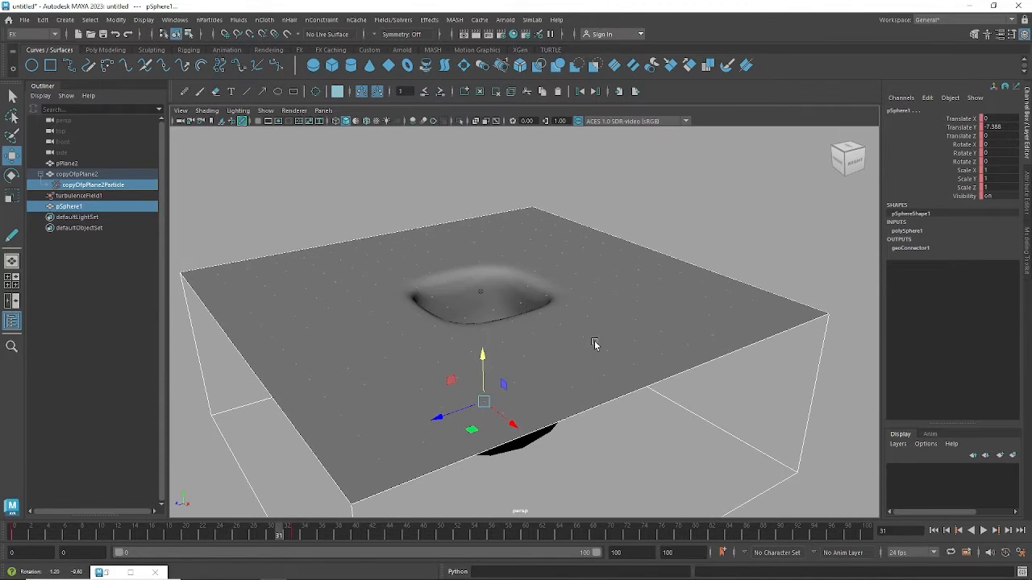
pyautogui.click(934, 531)
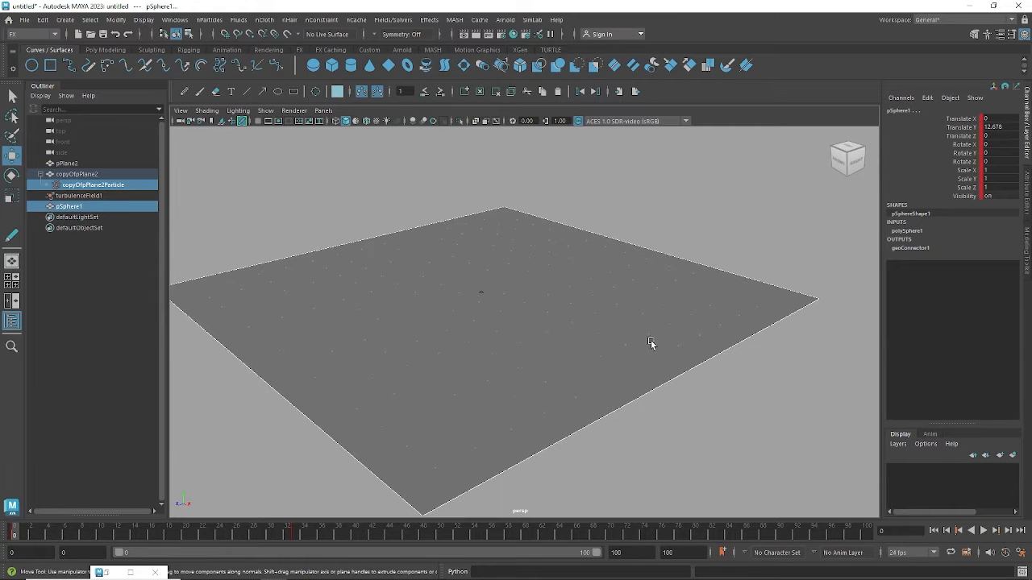
# Display the scene in wireframe and play the simulation to frame 25
pyautogui.moveTo(566, 345)
pyautogui.keyDown('alt'); pyautogui.mouseDown()
pyautogui.moveTo(597, 349)
pyautogui.moveTo(554, 317)
pyautogui.mouseUp(); pyautogui.keyUp('alt')
pyautogui.press('4')
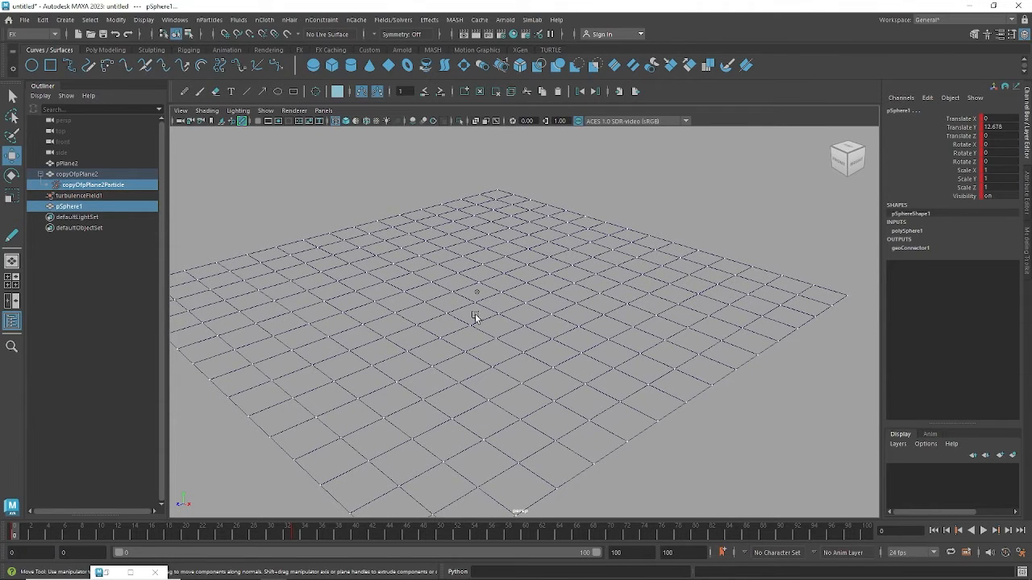
pyautogui.click(983, 531)
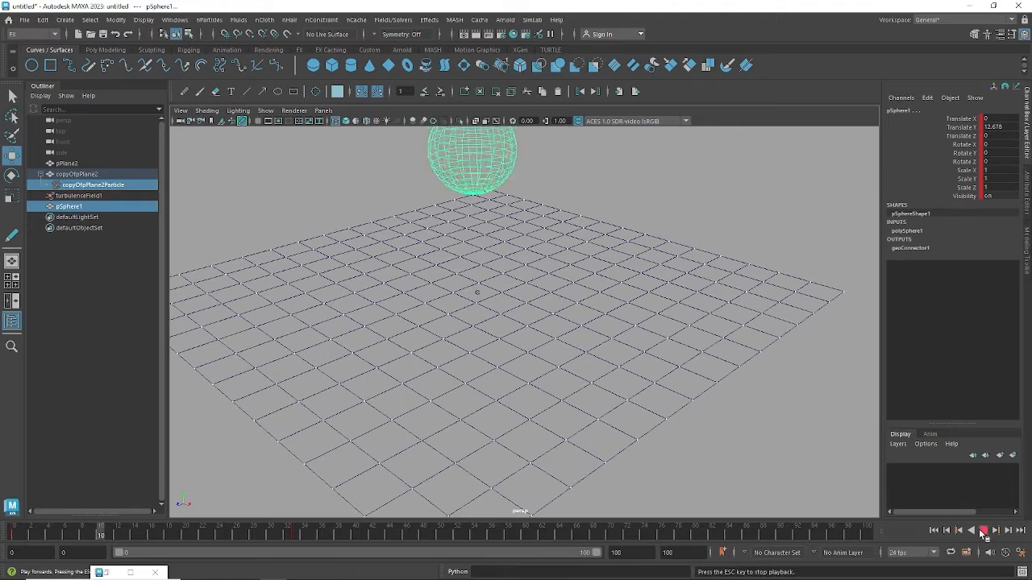
pyautogui.click(983, 533)
pyautogui.keyDown('alt'); pyautogui.moveTo(598, 324); pyautogui.dragTo(594, 357); pyautogui.keyUp('alt')
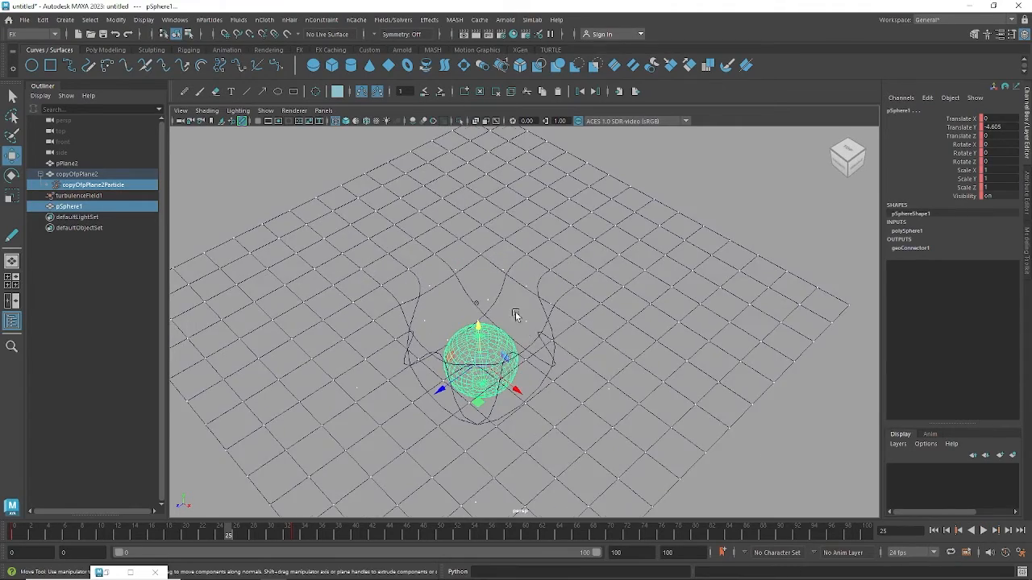
# Examine the wireframe plane's stretched edges and particles around the sphere from above, below and the sides
pyautogui.keyDown('alt'); pyautogui.moveTo(516, 314); pyautogui.dragTo(538, 288); pyautogui.keyUp('alt')
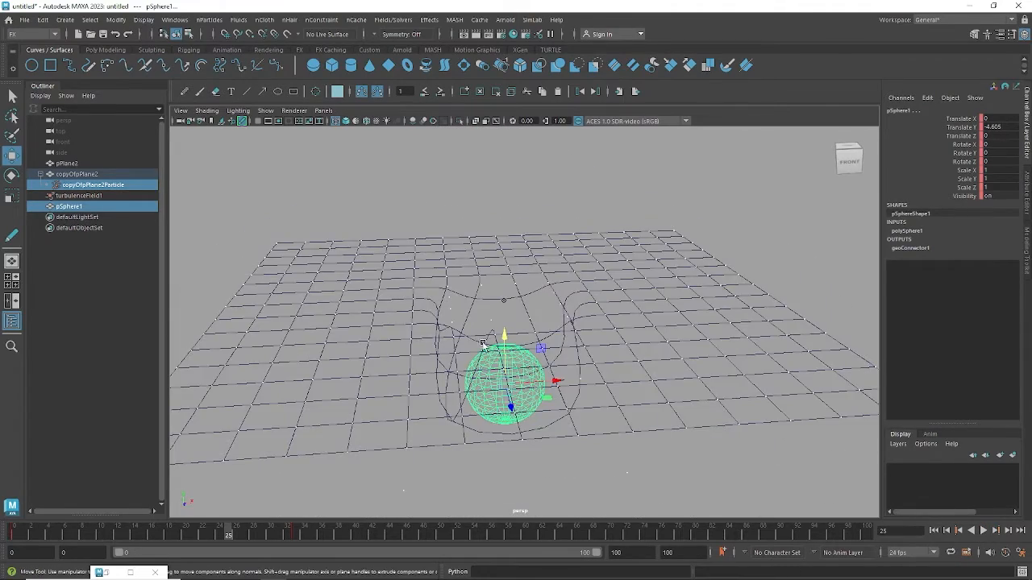
pyautogui.keyDown('alt'); pyautogui.moveTo(623, 301); pyautogui.dragTo(587, 399); pyautogui.keyUp('alt')
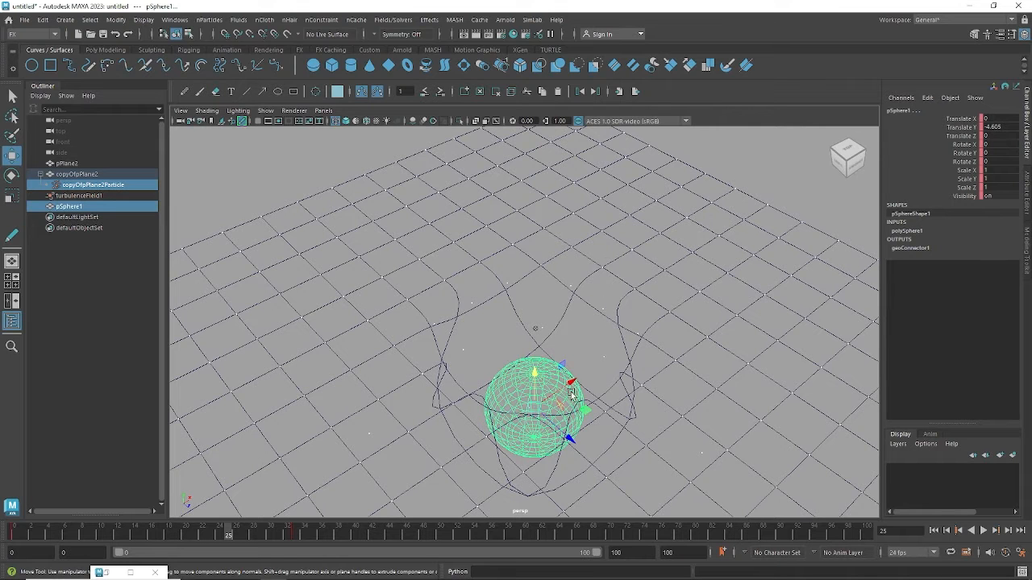
pyautogui.keyDown('alt'); pyautogui.moveTo(598, 395); pyautogui.dragTo(562, 440); pyautogui.keyUp('alt')
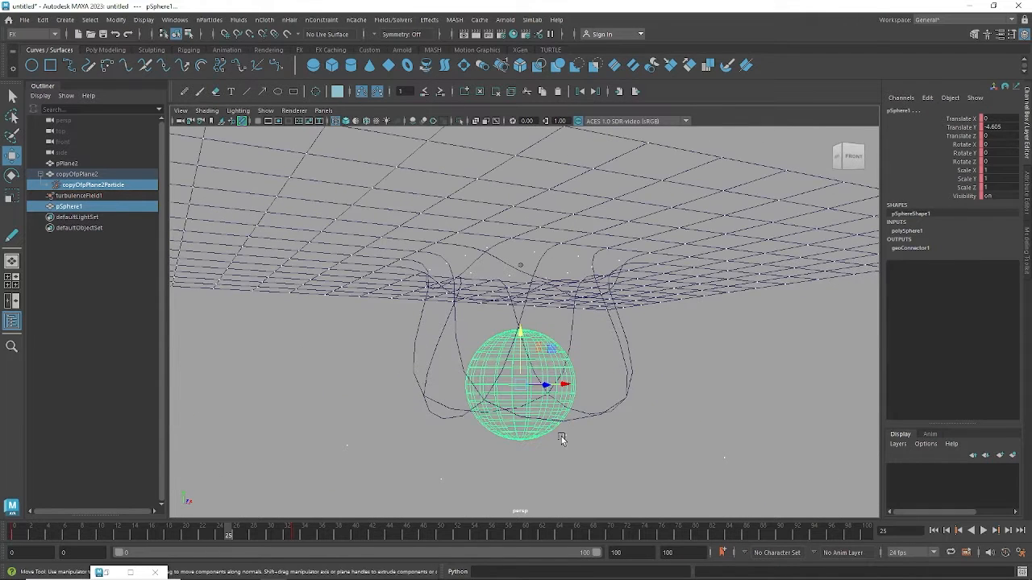
pyautogui.keyDown('alt'); pyautogui.moveTo(724, 460); pyautogui.dragTo(612, 315); pyautogui.keyUp('alt')
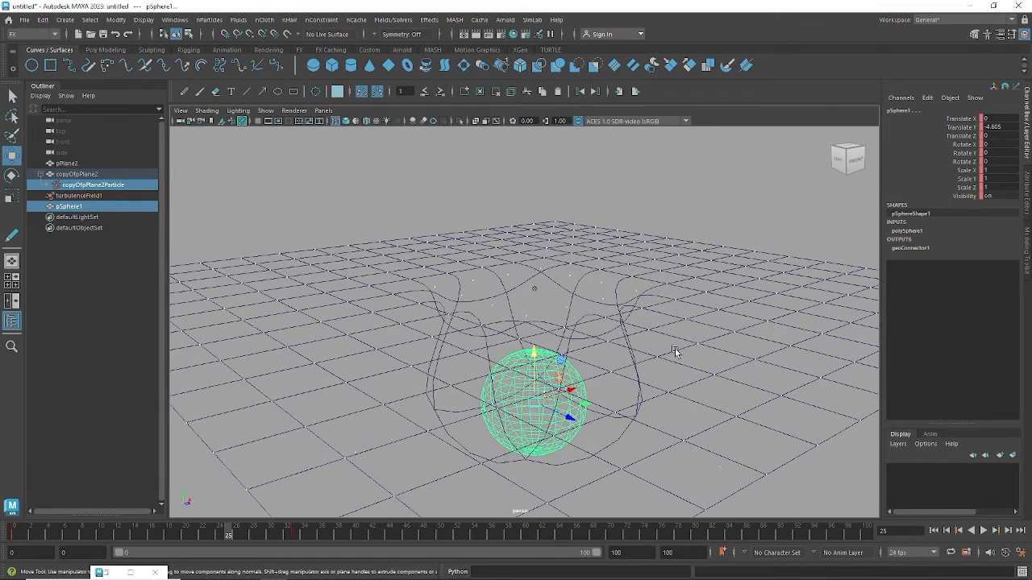
pyautogui.keyDown('alt'); pyautogui.moveTo(675, 352); pyautogui.dragTo(608, 299); pyautogui.keyUp('alt')
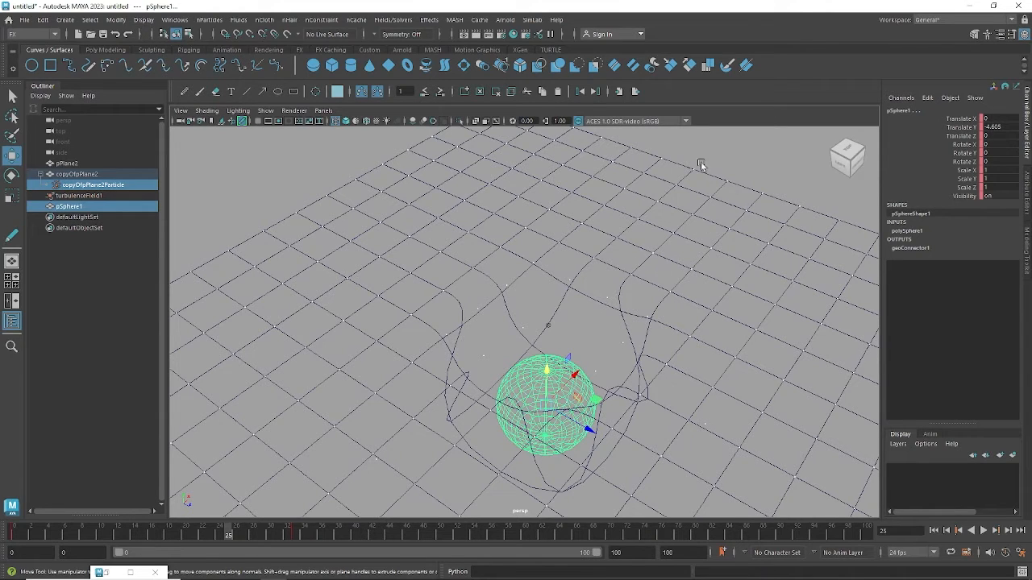
pyautogui.keyDown('alt'); pyautogui.moveTo(702, 165); pyautogui.dragTo(663, 223); pyautogui.keyUp('alt')
pyautogui.keyDown('alt'); pyautogui.moveTo(664, 223); pyautogui.dragTo(601, 249, button='right'); pyautogui.keyUp('alt')
pyautogui.keyDown('alt'); pyautogui.moveTo(601, 249); pyautogui.dragTo(441, 293); pyautogui.keyUp('alt')
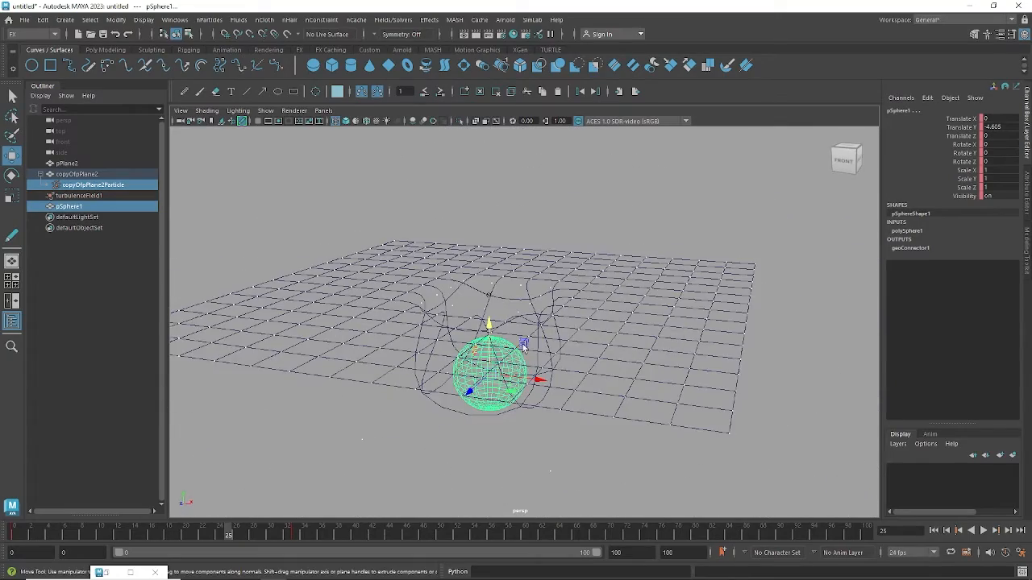
pyautogui.keyDown('alt'); pyautogui.moveTo(524, 345); pyautogui.dragTo(524, 287); pyautogui.keyUp('alt')
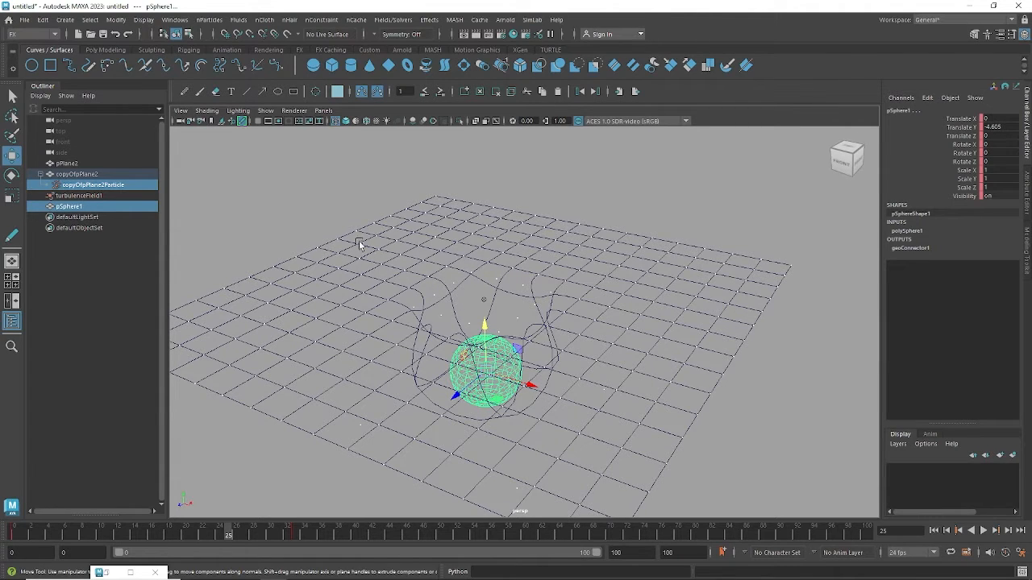
pyautogui.keyDown('alt'); pyautogui.moveTo(501, 329); pyautogui.dragTo(520, 356); pyautogui.keyUp('alt')
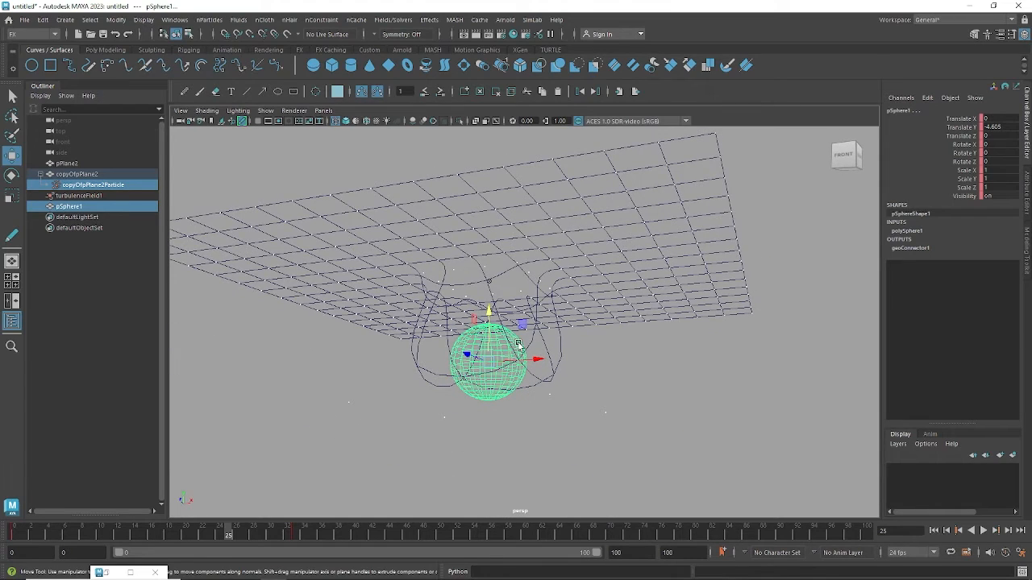
pyautogui.keyDown('alt'); pyautogui.moveTo(553, 336); pyautogui.dragTo(508, 372); pyautogui.keyUp('alt')
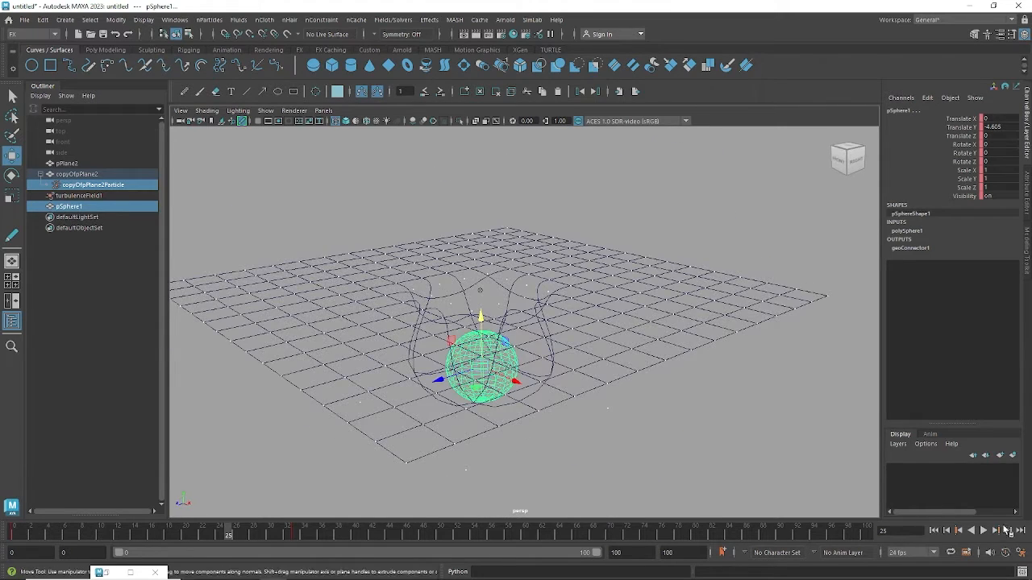
# Return to the first frame and open the legacy Create Springs options for copyOfpPlane2Particle, resetting them to defaults
pyautogui.click(935, 532)
pyautogui.keyDown('alt'); pyautogui.moveTo(715, 350); pyautogui.dragTo(743, 367); pyautogui.keyUp('alt')
pyautogui.click(84, 185)
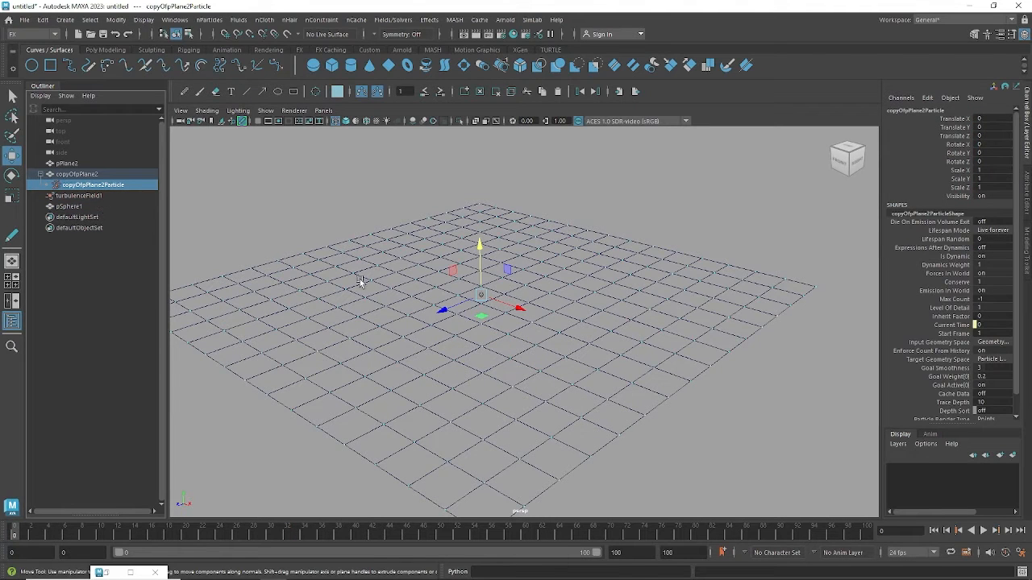
pyautogui.keyDown('alt'); pyautogui.moveTo(656, 356); pyautogui.dragTo(629, 353); pyautogui.keyUp('alt')
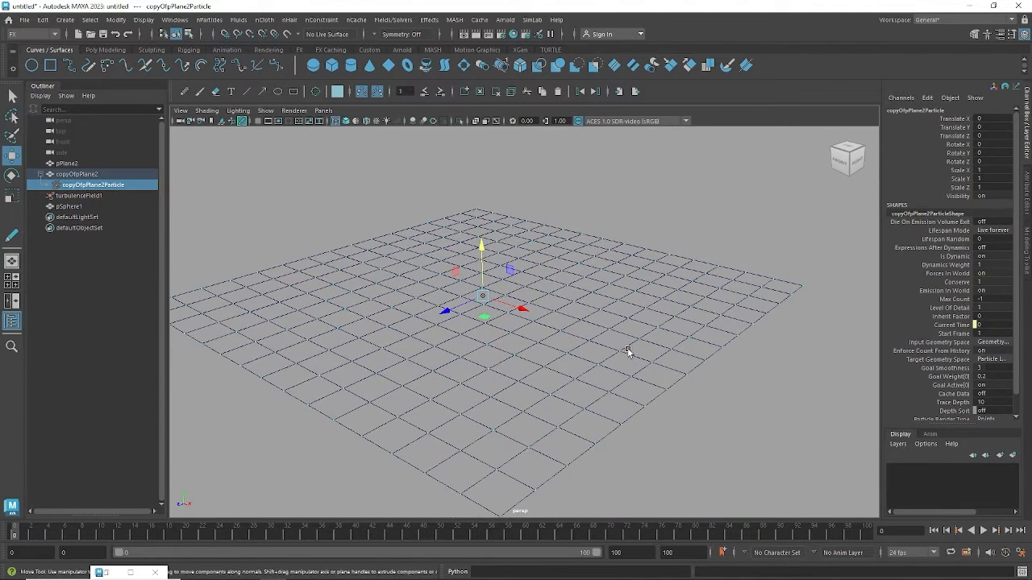
pyautogui.click(208, 20)
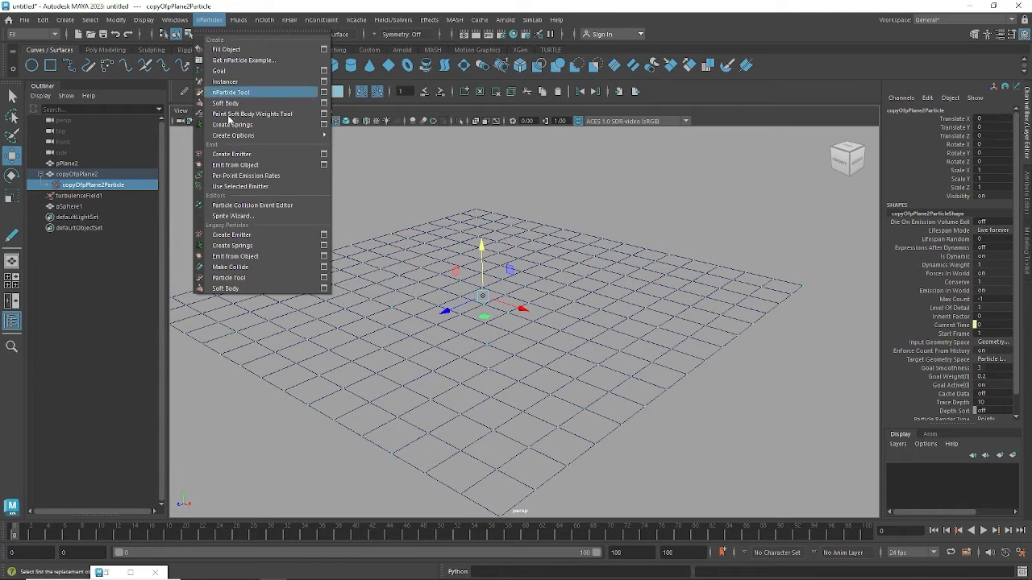
pyautogui.click(324, 245)
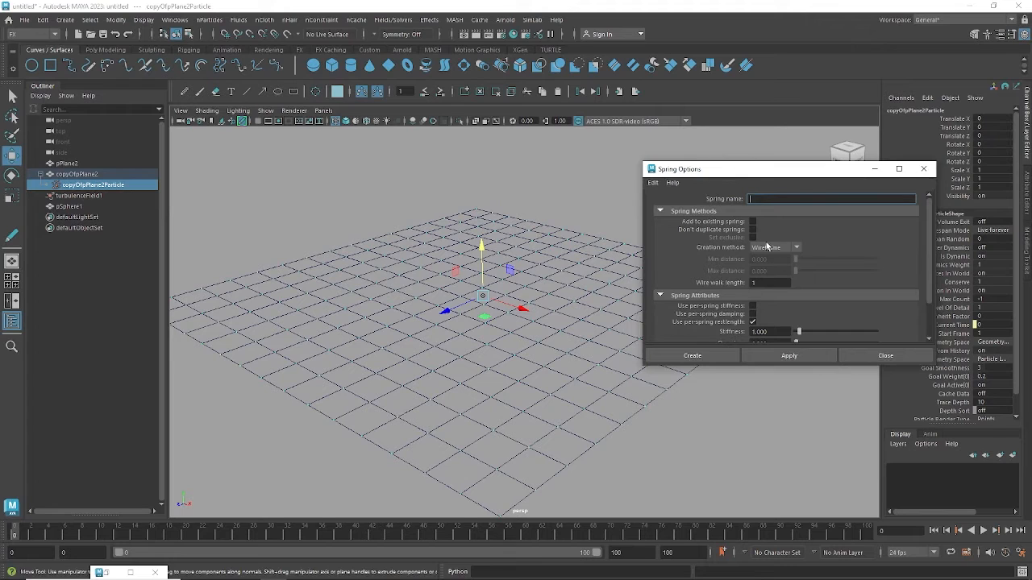
pyautogui.click(655, 184)
pyautogui.click(659, 203)
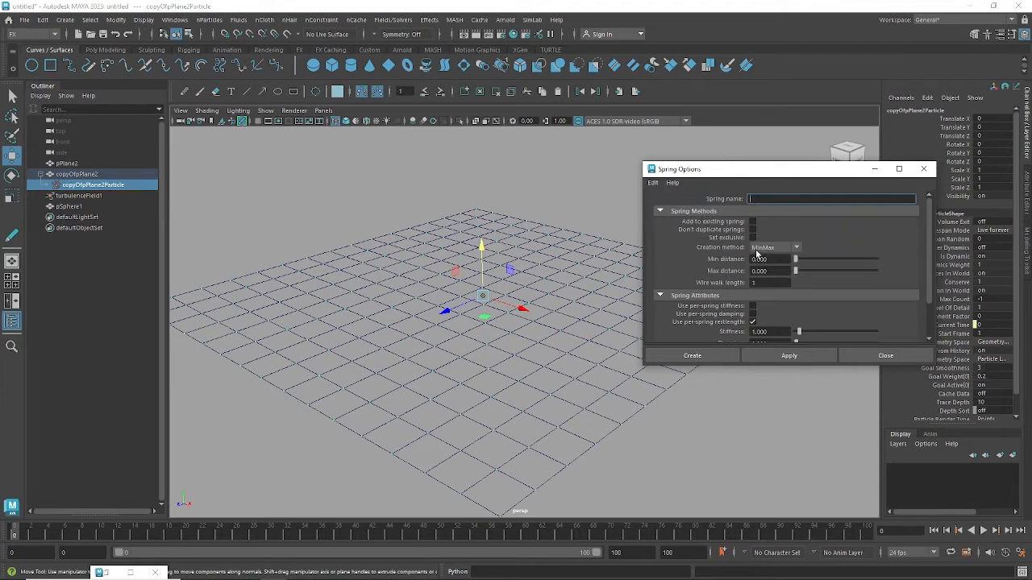
# Create springs on the plane's particles using the Wireframe creation method with a wire walk length of 1
pyautogui.click(763, 249)
pyautogui.click(766, 277)
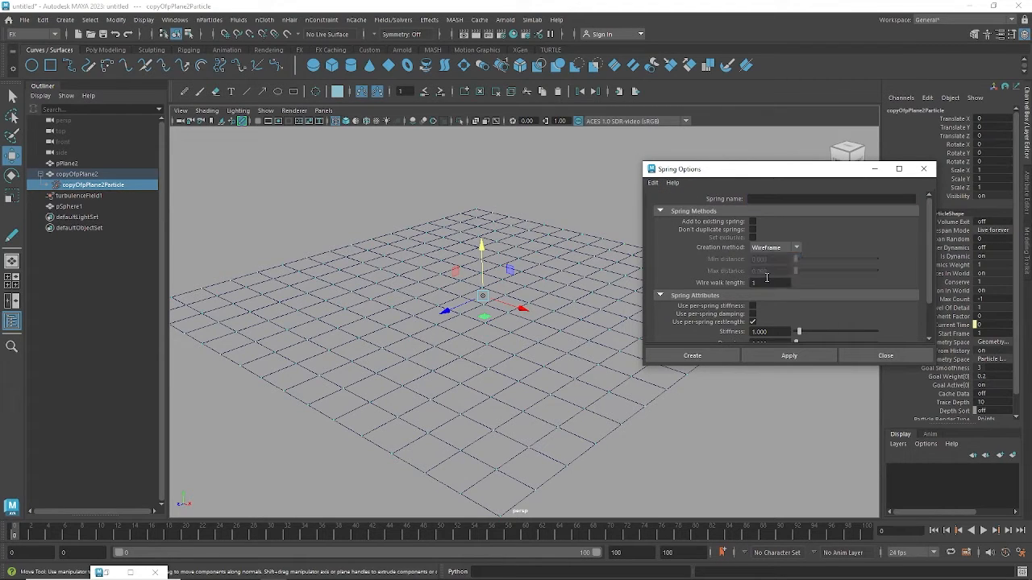
pyautogui.doubleClick(752, 283)
pyautogui.click(687, 359)
# Select spring1 in shaded display and play the simulation to frame 83
pyautogui.click(71, 218)
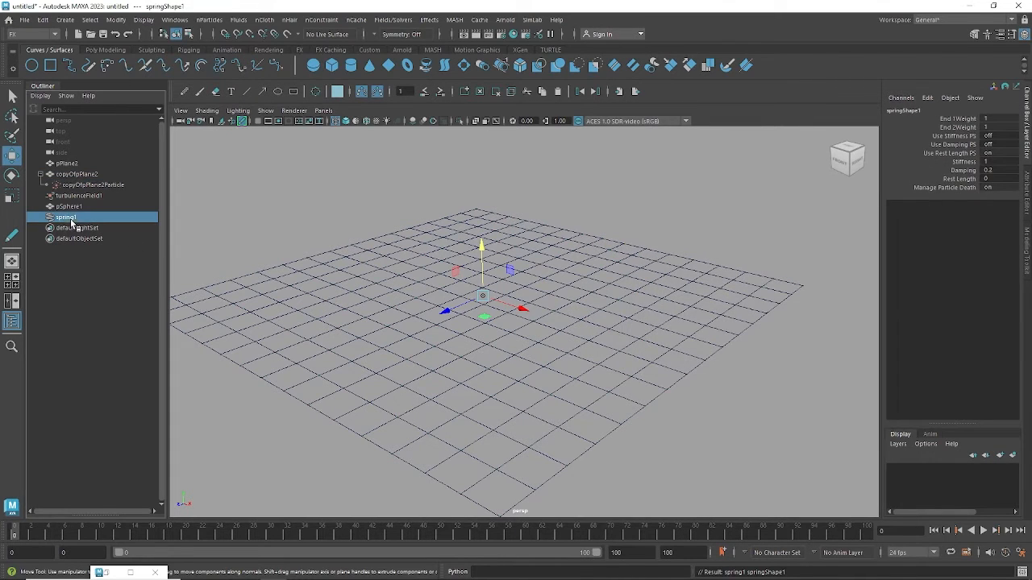
pyautogui.press('5')
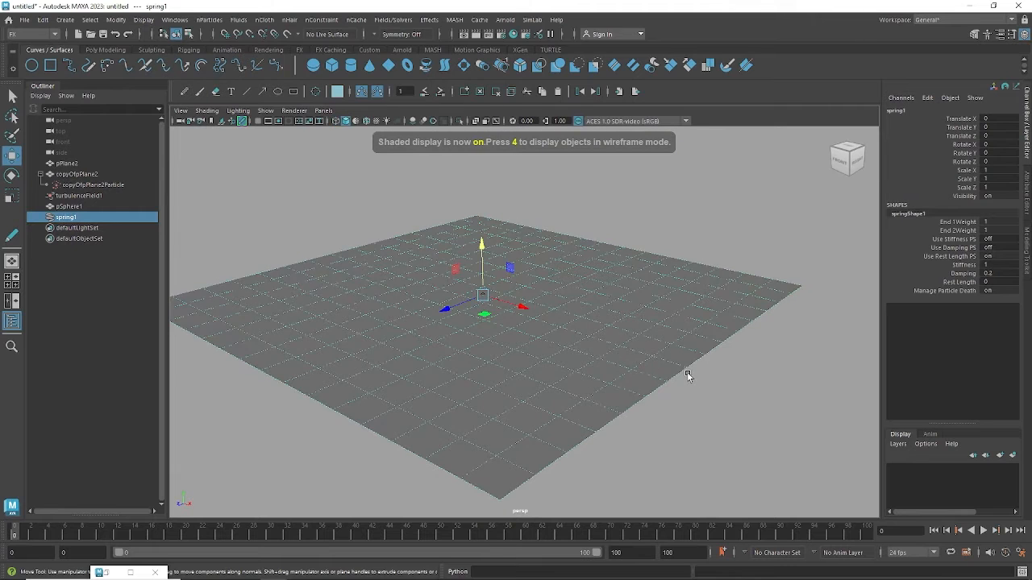
pyautogui.keyDown('alt'); pyautogui.moveTo(571, 318); pyautogui.dragTo(574, 323); pyautogui.keyUp('alt')
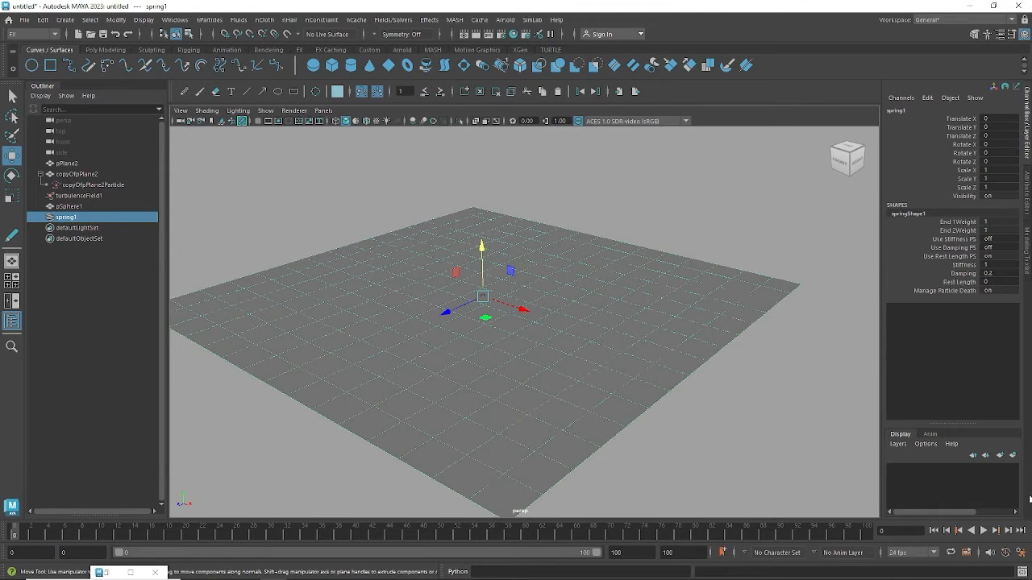
pyautogui.click(983, 530)
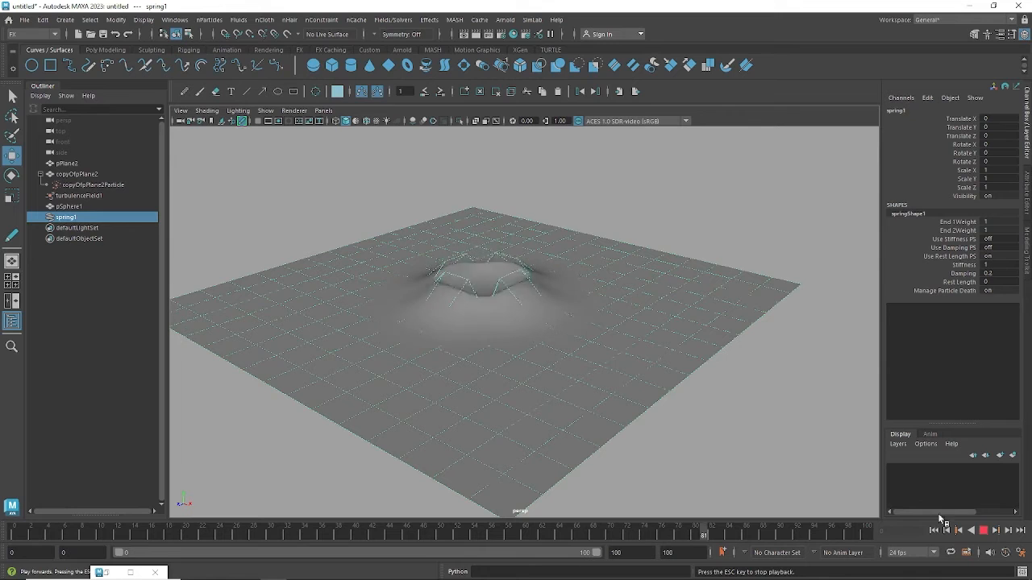
pyautogui.press('Escape')
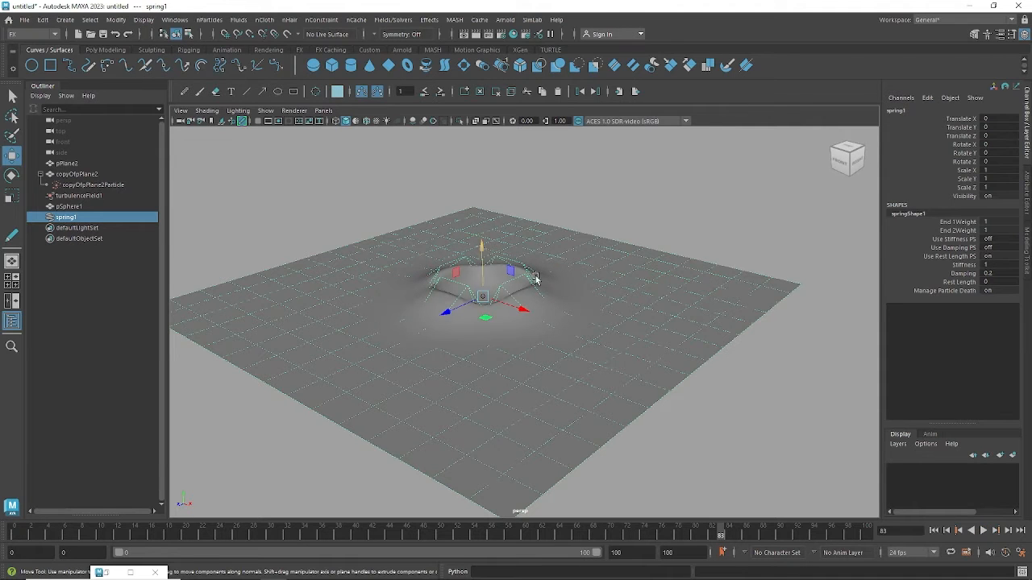
# Hide spring1 by setting its Visibility to off
pyautogui.keyDown('alt'); pyautogui.moveTo(515, 278); pyautogui.dragTo(475, 287); pyautogui.keyUp('alt')
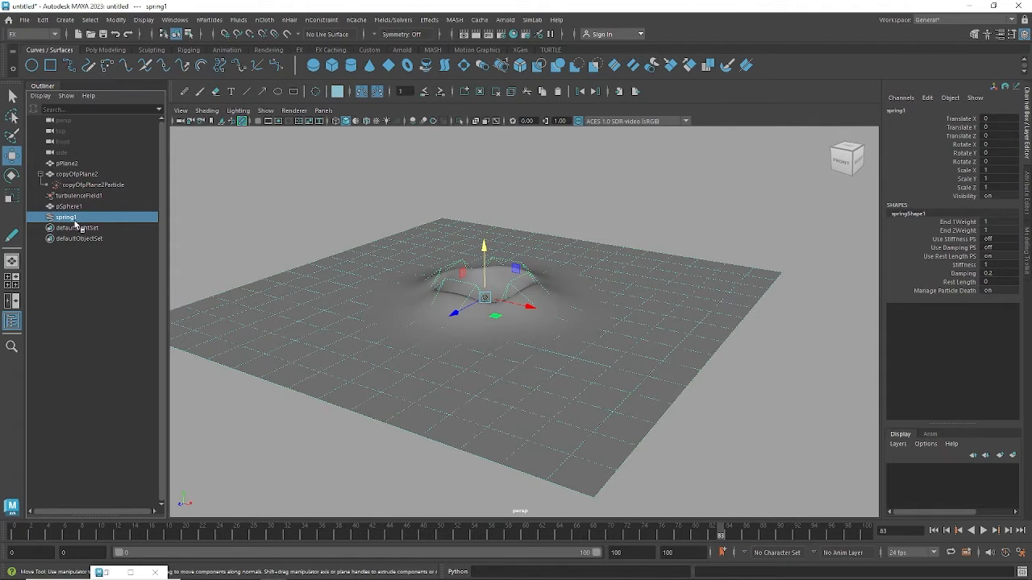
pyautogui.click(987, 196)
pyautogui.press('Return')
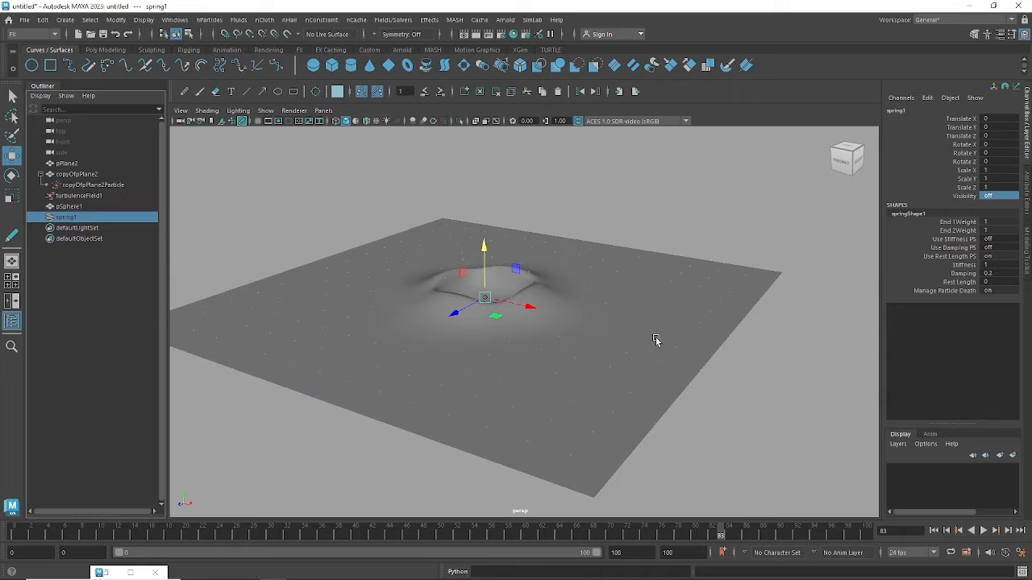
# Play the simulation from the first frame with spring1 hidden and stop it at frame 55
pyautogui.click(933, 530)
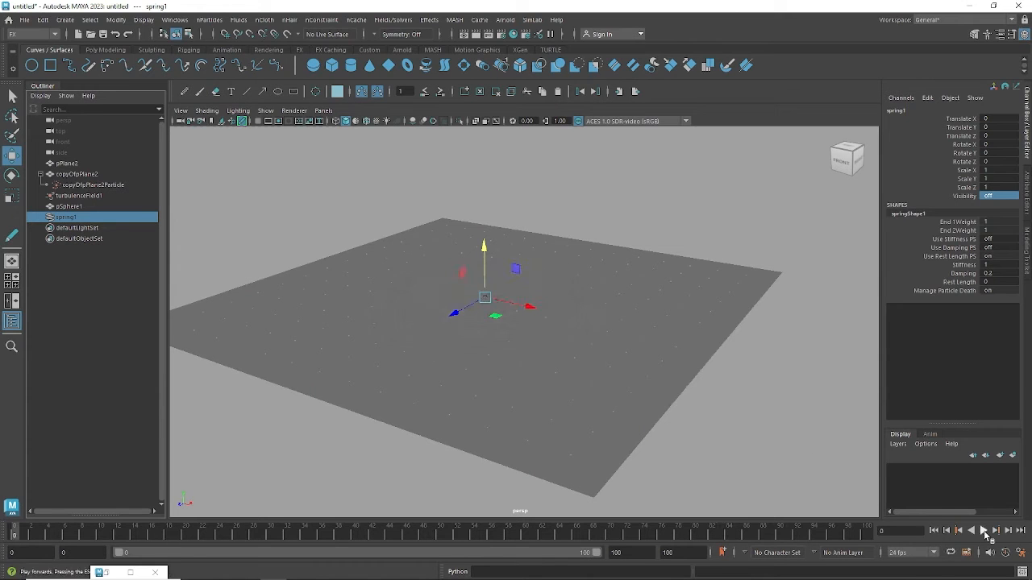
pyautogui.click(983, 530)
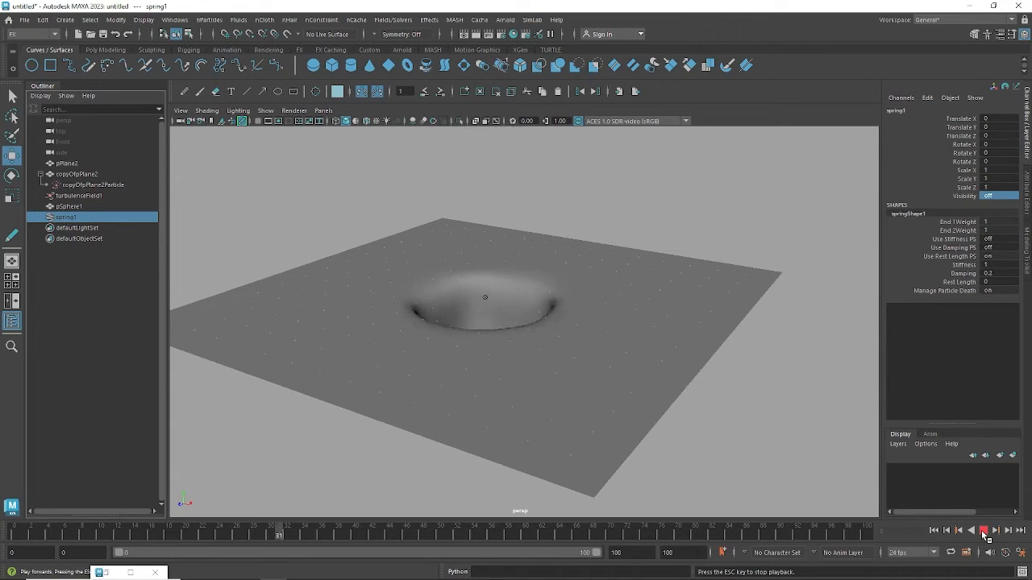
pyautogui.click(984, 531)
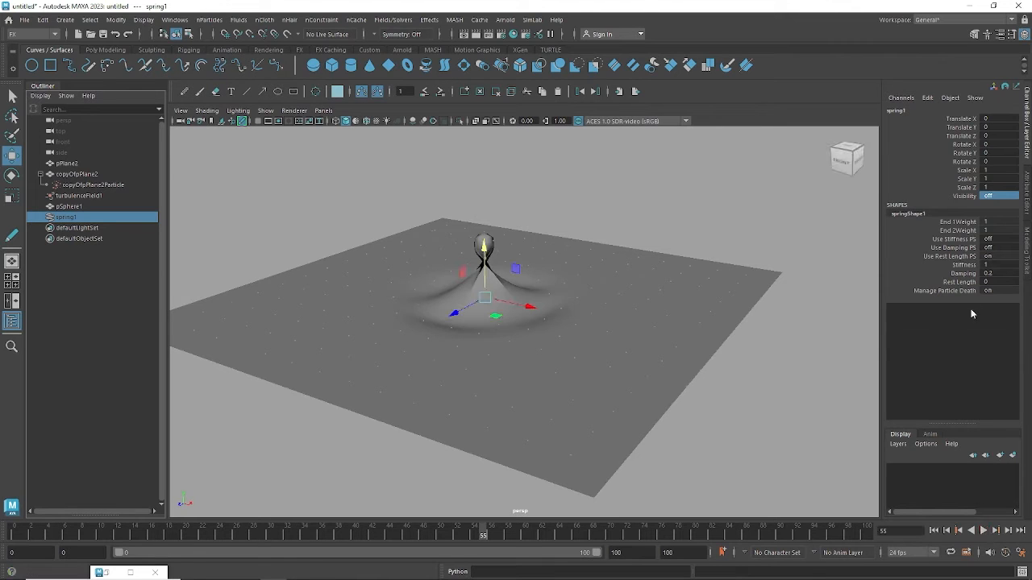
# Set spring1's Stiffness to 50 and play the simulation from the first frame to frame 44
pyautogui.doubleClick(993, 266)
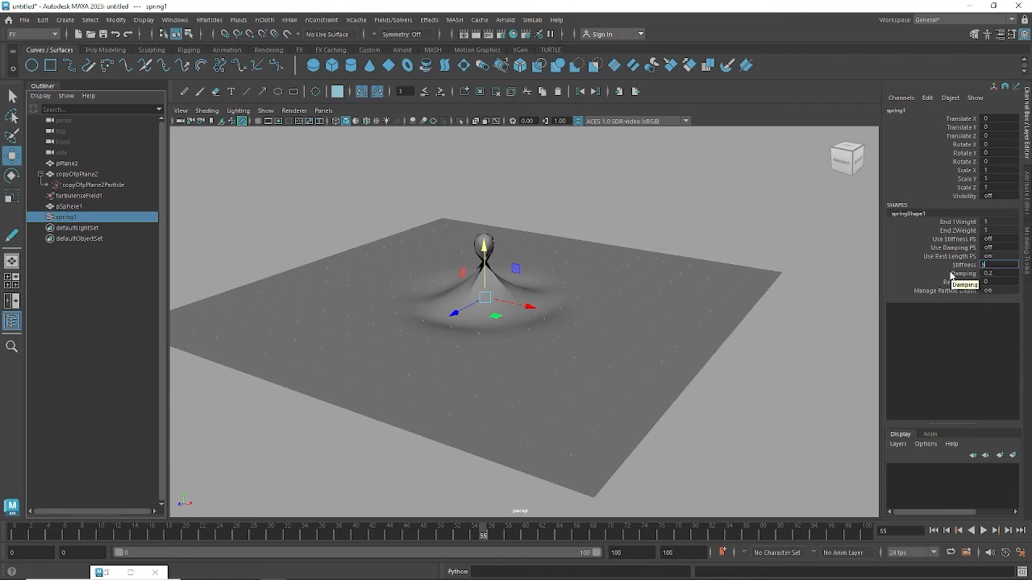
pyautogui.press('Return')
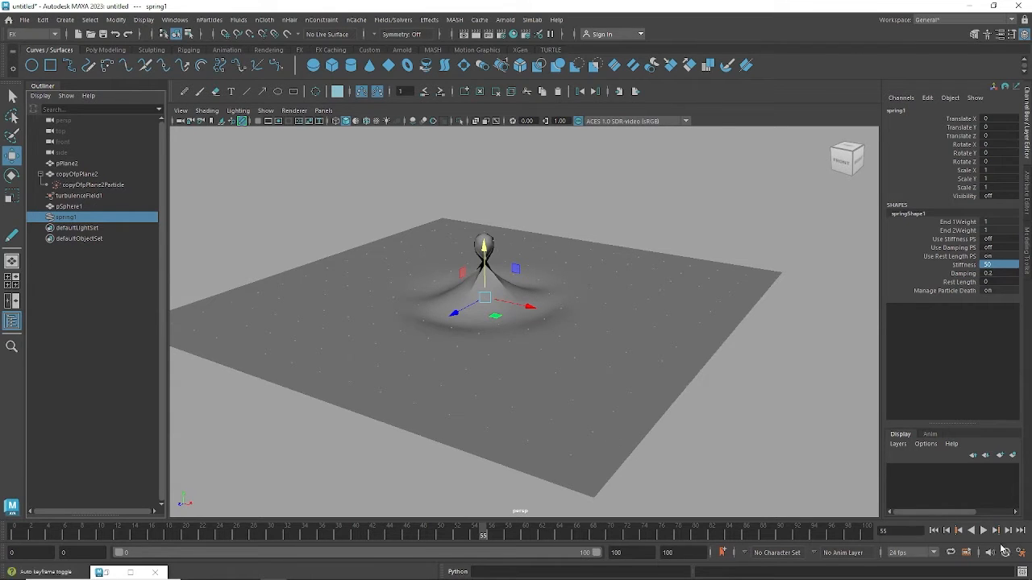
pyautogui.click(933, 530)
pyautogui.click(988, 534)
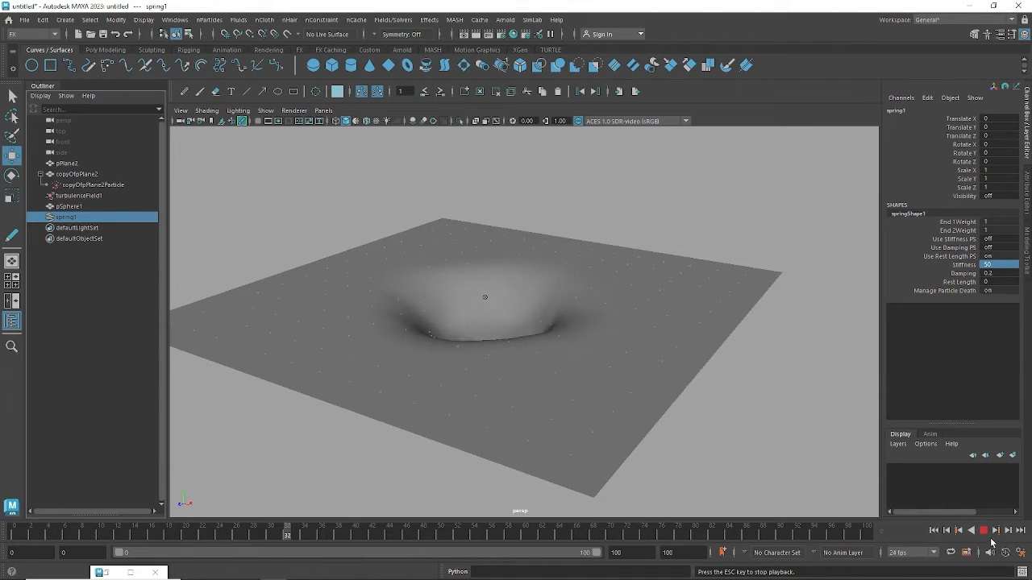
pyautogui.press('Escape')
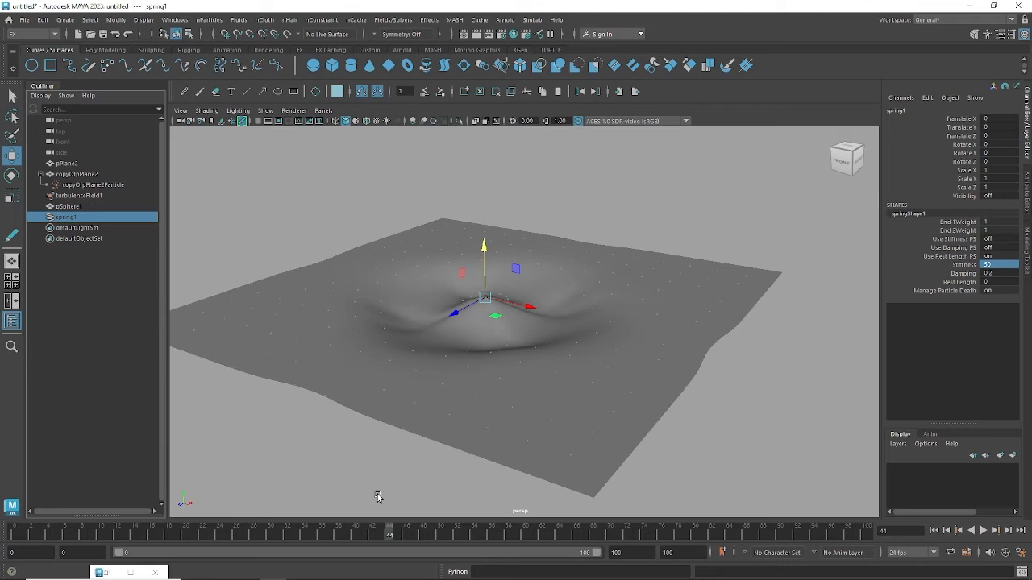
# Move pSphere1's keyframe from frame 33 to frame 14 and play the simulation with the faster sphere motion
pyautogui.click(71, 207)
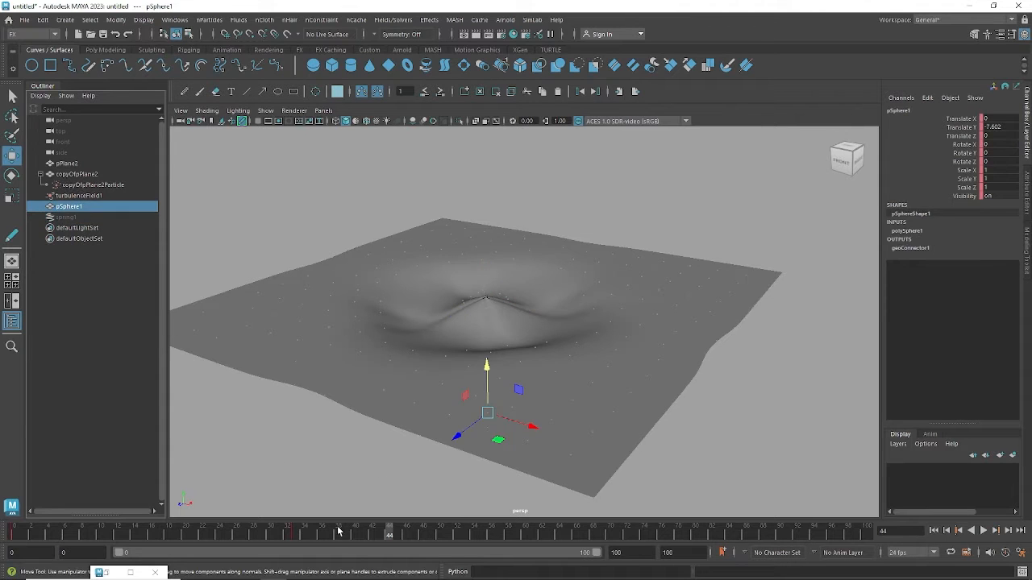
pyautogui.click(295, 538)
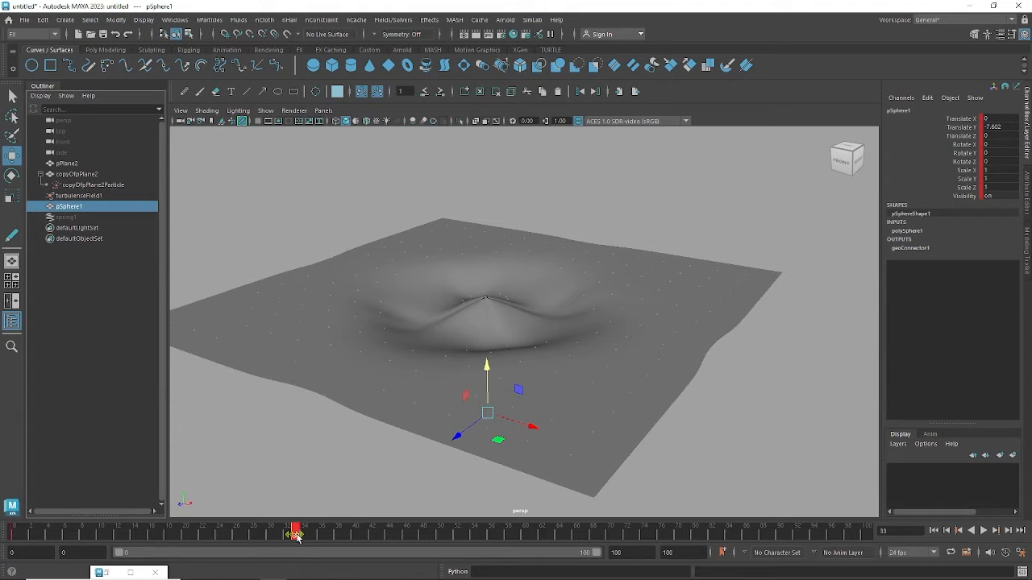
pyautogui.moveTo(296, 536); pyautogui.dragTo(134, 533)
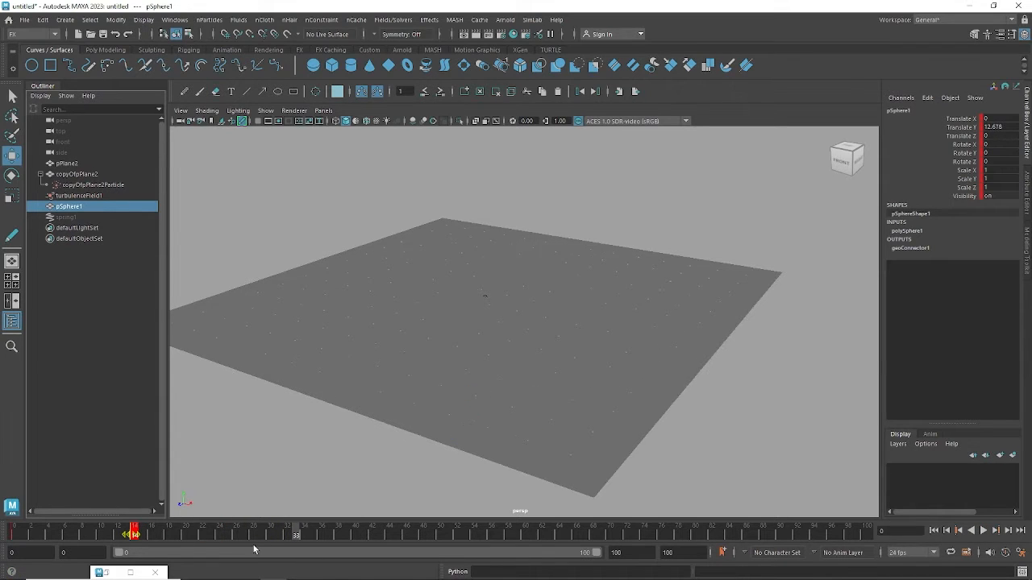
pyautogui.click(984, 531)
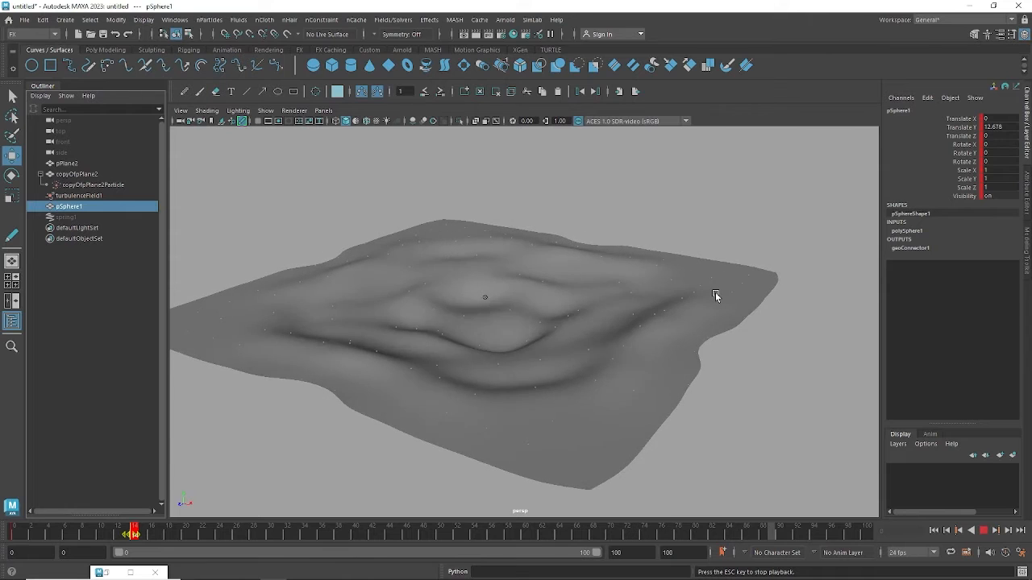
pyautogui.click(984, 531)
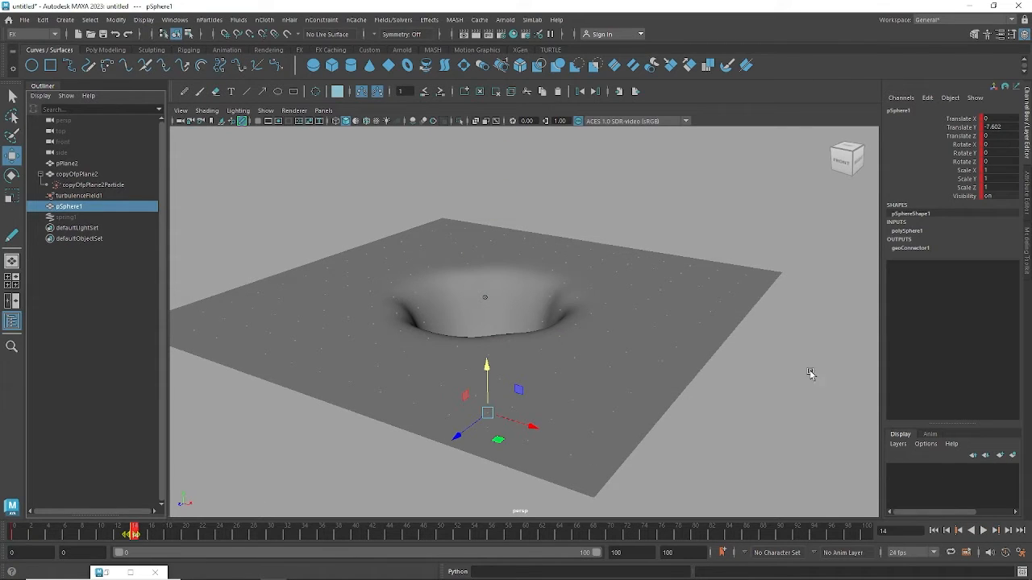
# Delete pSphere1's keyframe at frame 14
pyautogui.keyDown('alt'); pyautogui.moveTo(810, 373); pyautogui.dragTo(695, 374); pyautogui.keyUp('alt')
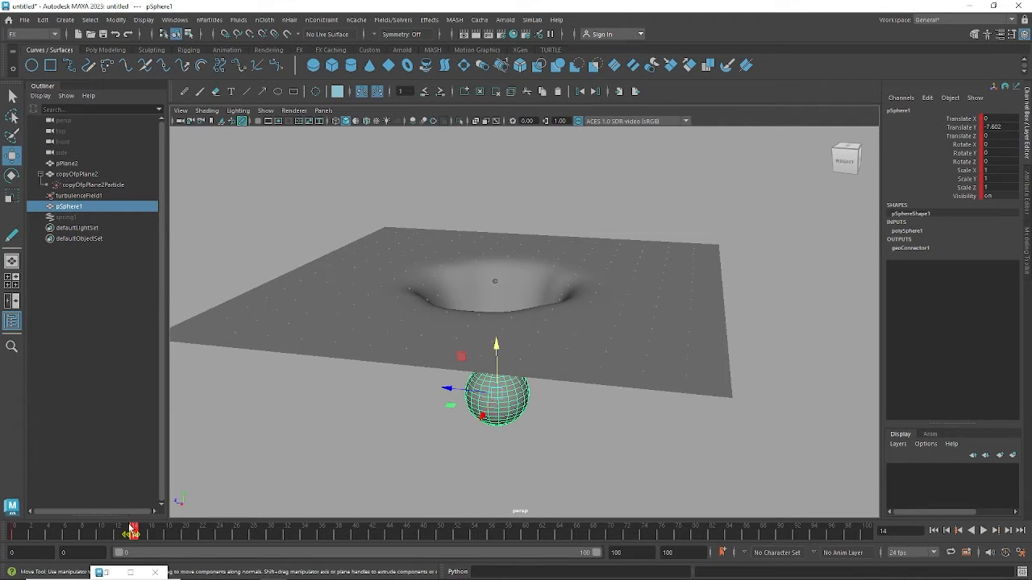
pyautogui.rightClick(132, 532)
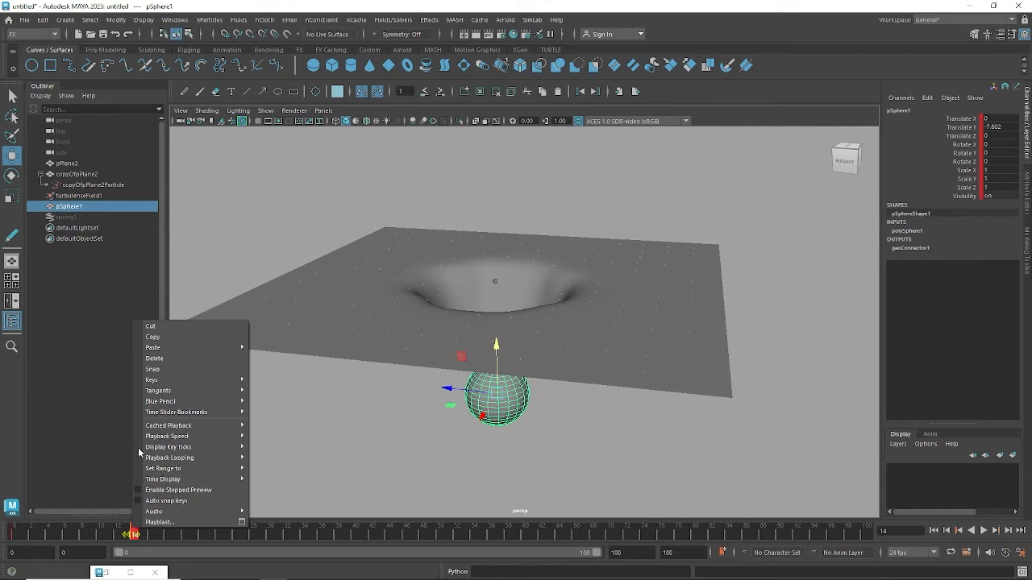
pyautogui.click(147, 360)
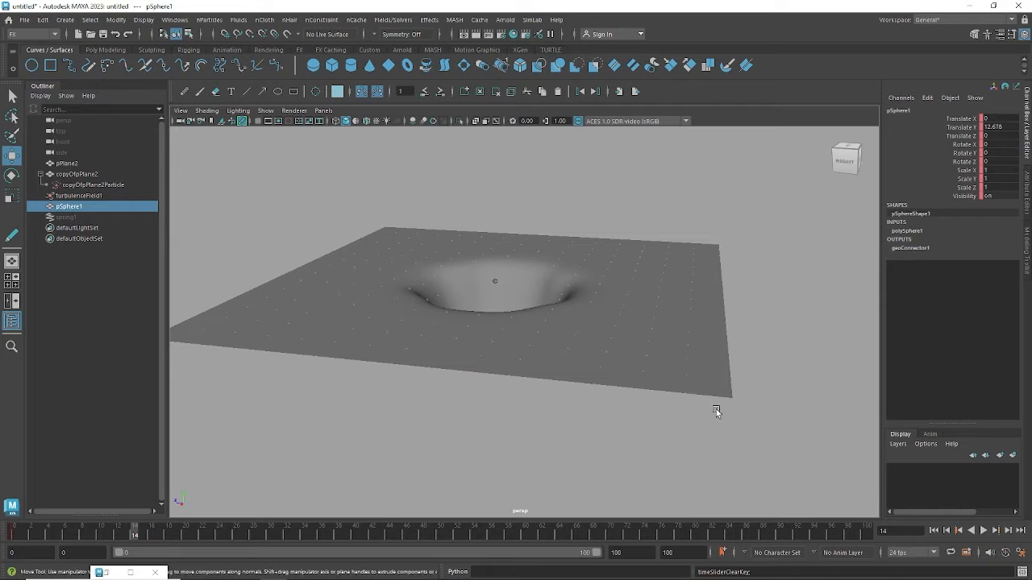
# At frame 0, move pSphere1 down beyond one edge of the plane, to about Translate Y 2.1 and Translate Z -21.9
pyautogui.scroll(-2, 716, 408)
pyautogui.click(12, 529)
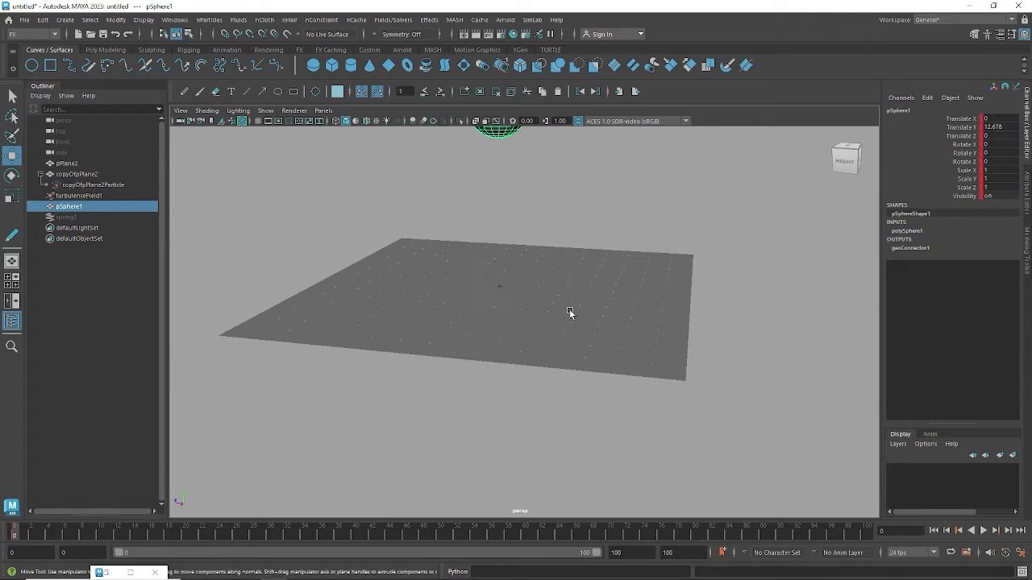
pyautogui.scroll(-3, 569, 312)
pyautogui.keyDown('alt'); pyautogui.moveTo(516, 260); pyautogui.dragTo(501, 296, button='middle'); pyautogui.keyUp('alt')
pyautogui.moveTo(452, 210); pyautogui.dragTo(677, 244)
pyautogui.moveTo(724, 166); pyautogui.dragTo(766, 303)
# In the wireframe side view, adjust pSphere1's start position just off the plane's edge to about Translate Y 1.238 and Translate Z -18.728
pyautogui.press('space')
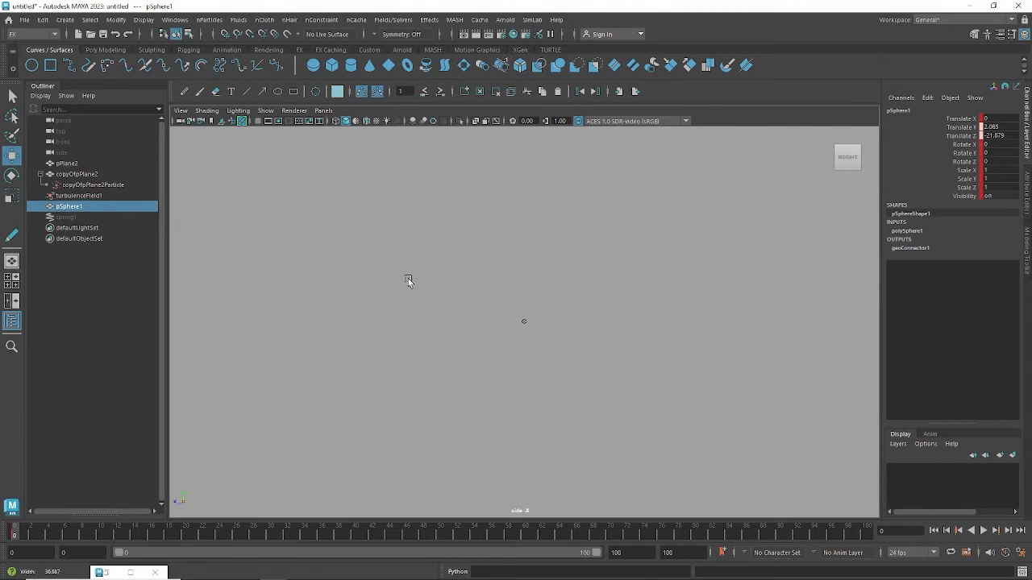
pyautogui.keyDown('alt'); pyautogui.moveTo(529, 333); pyautogui.dragTo(529, 316, button='middle'); pyautogui.keyUp('alt')
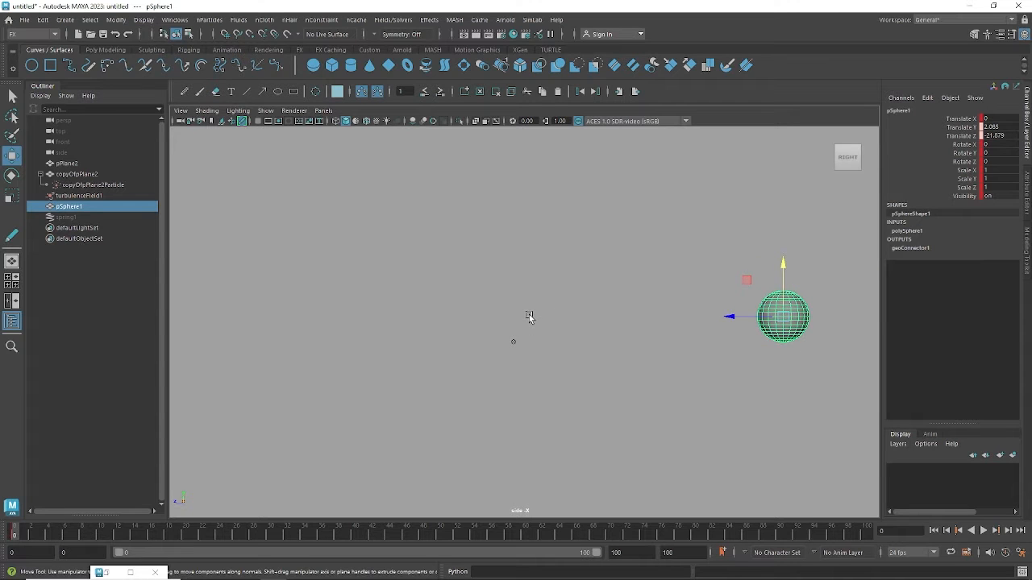
pyautogui.press('4')
pyautogui.keyDown('alt'); pyautogui.moveTo(583, 349); pyautogui.dragTo(505, 304, button='middle'); pyautogui.keyUp('alt')
pyautogui.keyDown('alt'); pyautogui.moveTo(504, 304); pyautogui.dragTo(783, 286, button='right'); pyautogui.keyUp('alt')
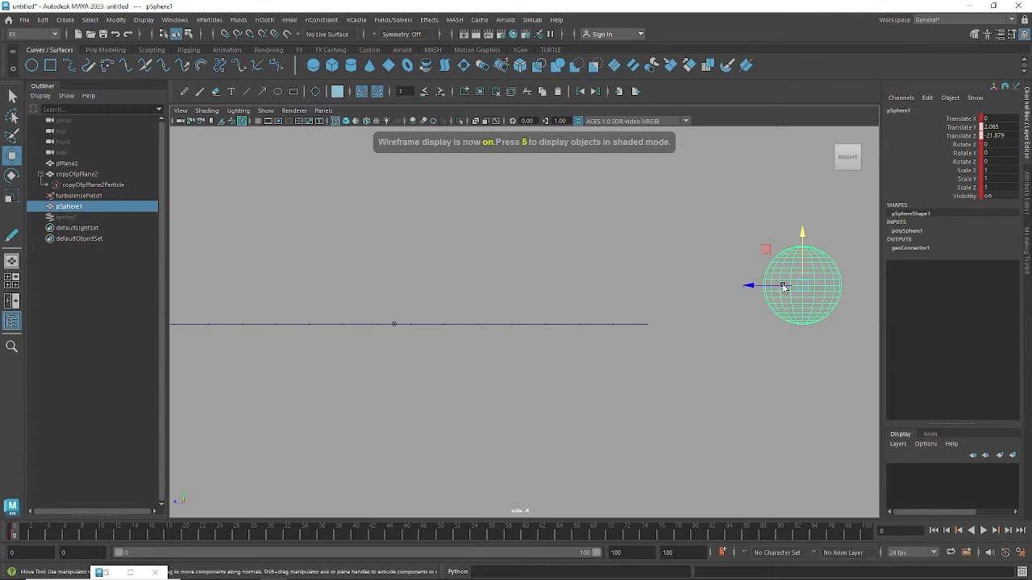
pyautogui.moveTo(804, 292); pyautogui.dragTo(800, 301)
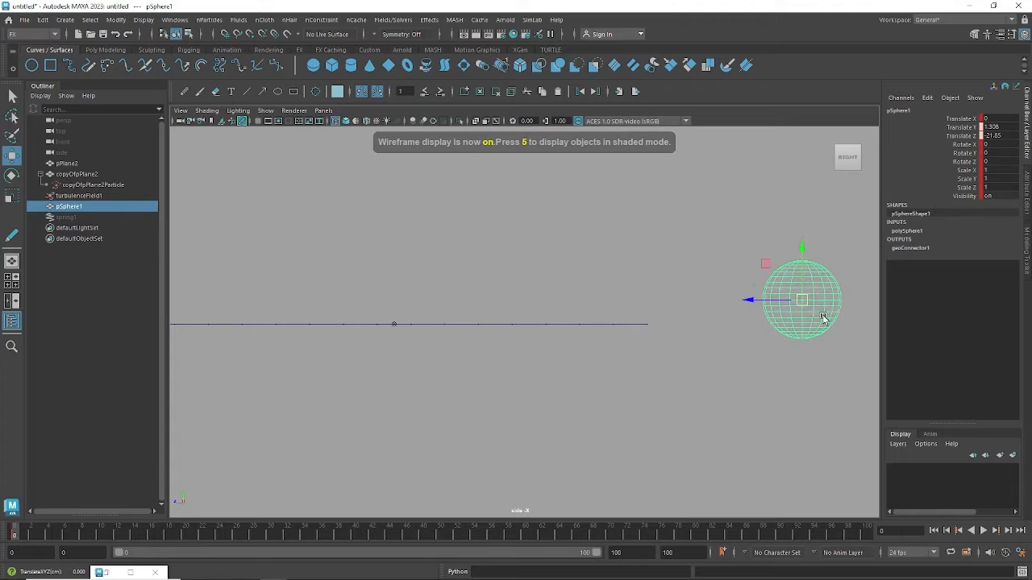
pyautogui.keyDown('alt'); pyautogui.moveTo(794, 300); pyautogui.dragTo(668, 329, button='right'); pyautogui.keyUp('alt')
pyautogui.keyDown('alt'); pyautogui.moveTo(667, 329); pyautogui.dragTo(741, 320, button='middle'); pyautogui.keyUp('alt')
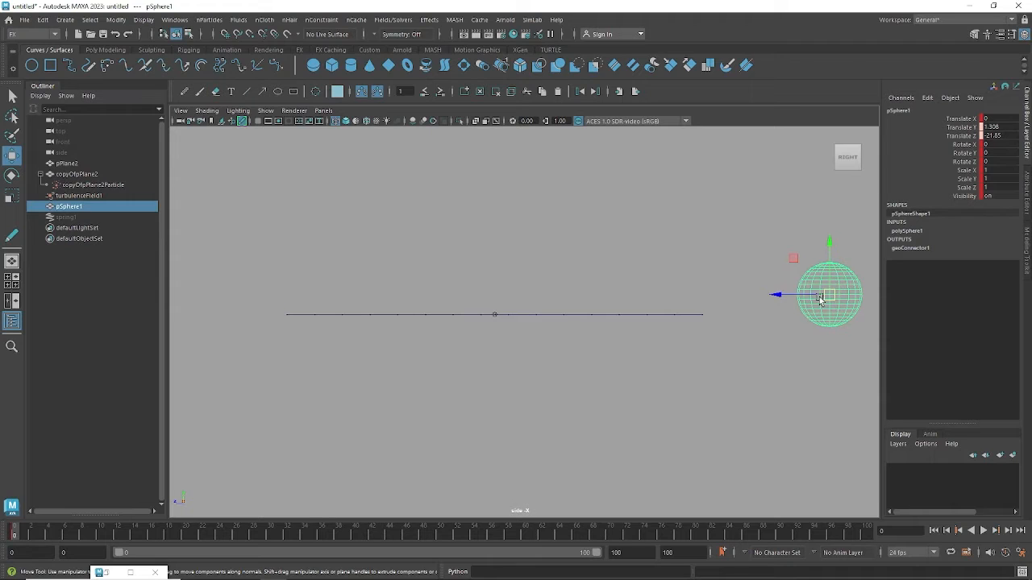
pyautogui.moveTo(821, 299); pyautogui.dragTo(828, 319)
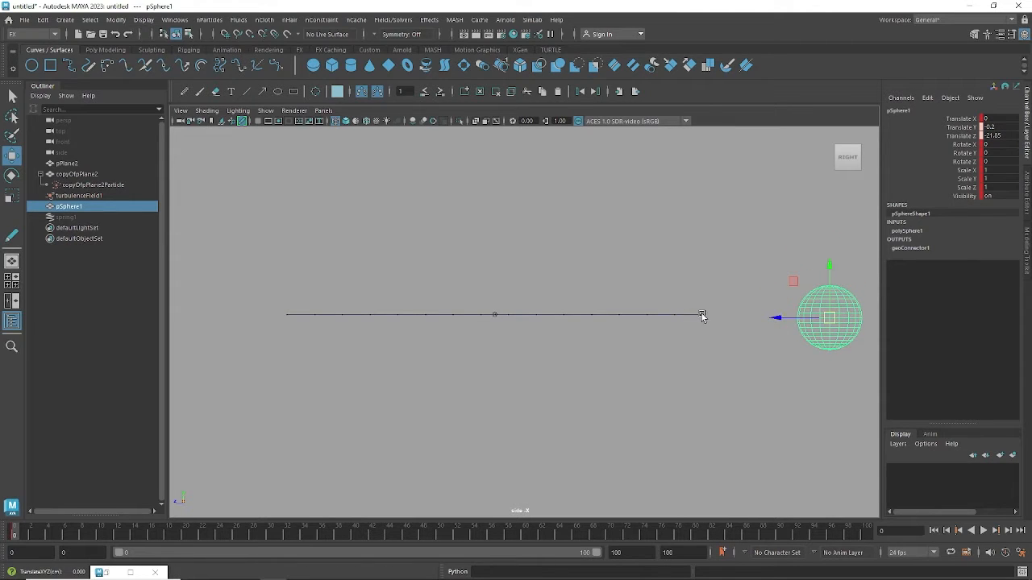
pyautogui.moveTo(829, 317); pyautogui.dragTo(368, 295)
pyautogui.moveTo(450, 300); pyautogui.dragTo(781, 296)
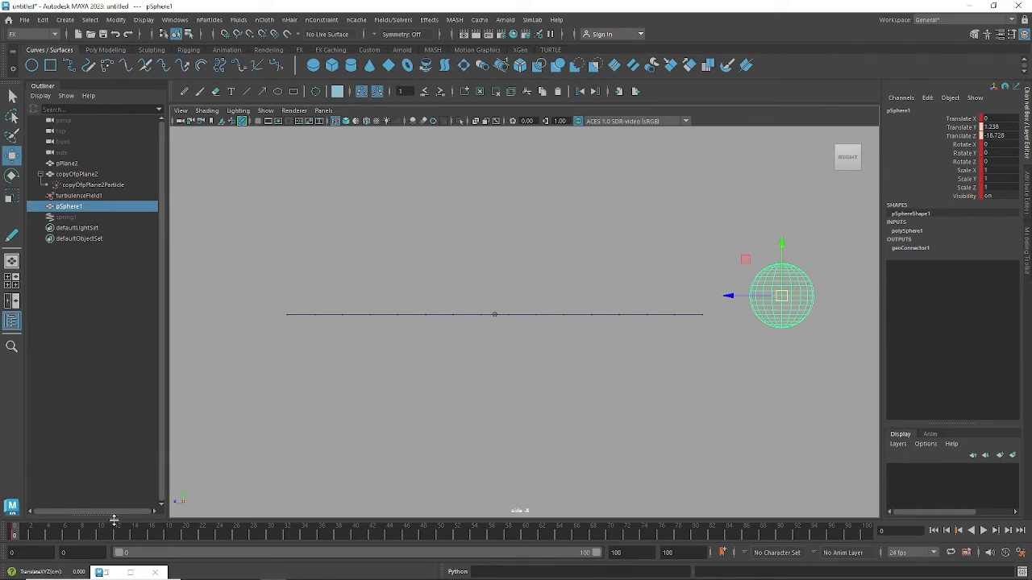
# At frame 33, move pSphere1 across the plane to about Translate Z 16.351, and return to the shaded perspective view
pyautogui.click(298, 536)
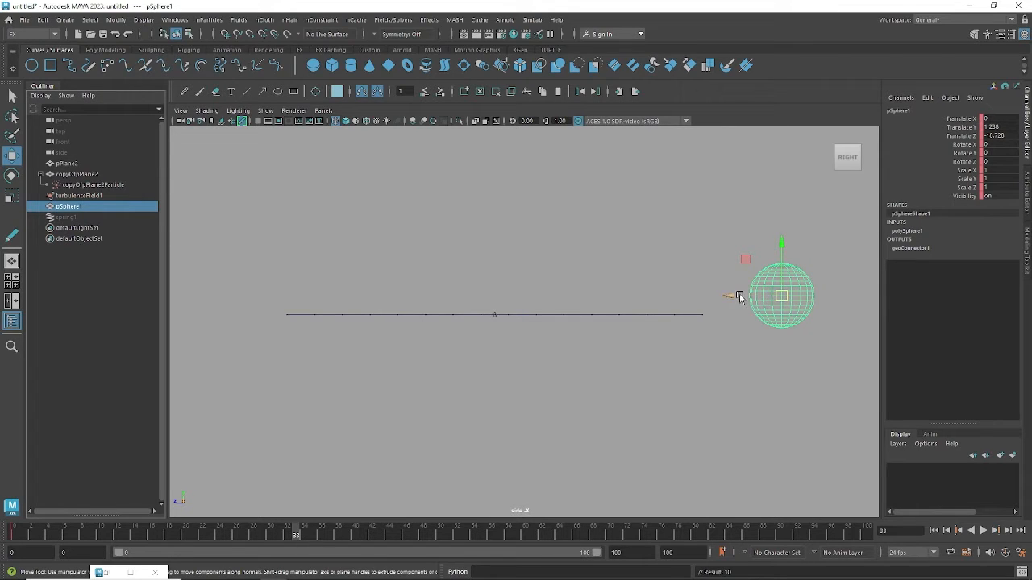
pyautogui.moveTo(739, 297); pyautogui.dragTo(203, 308)
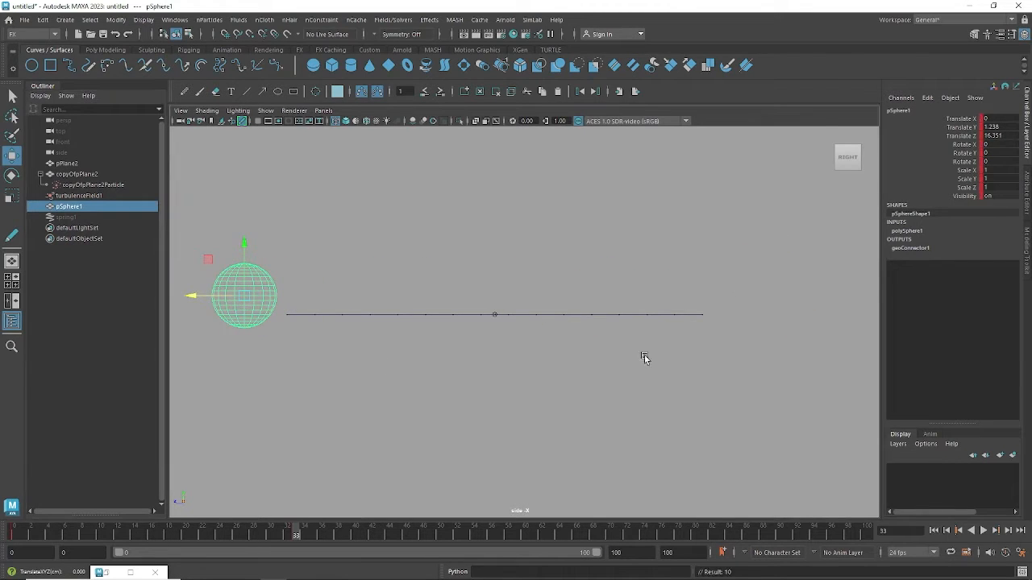
pyautogui.press('space')
pyautogui.moveTo(649, 355); pyautogui.dragTo(678, 314)
pyautogui.press('5')
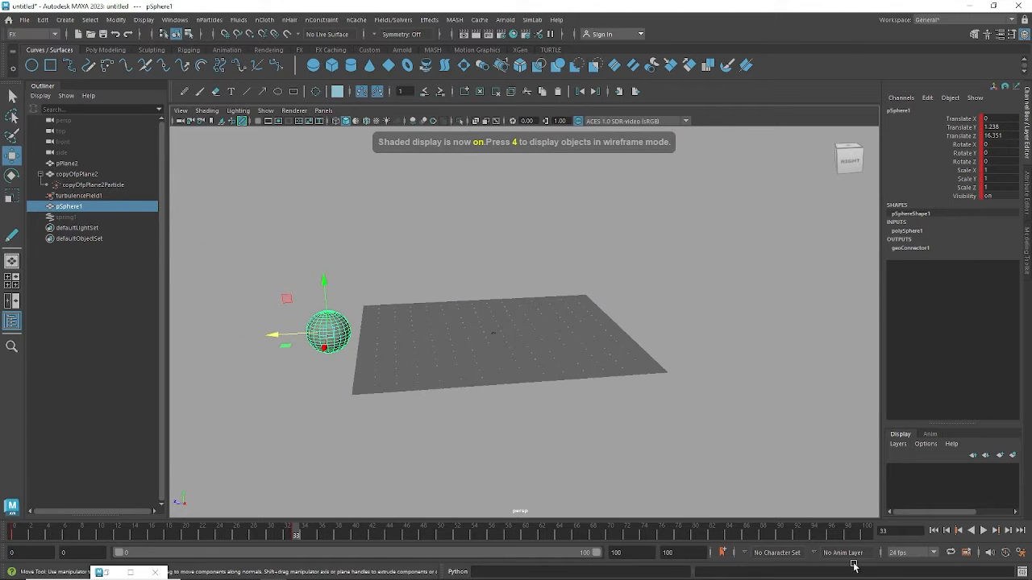
# Play the sphere's horizontal pass from the first frame to frame 20 and examine the plane's deformation up close
pyautogui.click(936, 532)
pyautogui.click(985, 532)
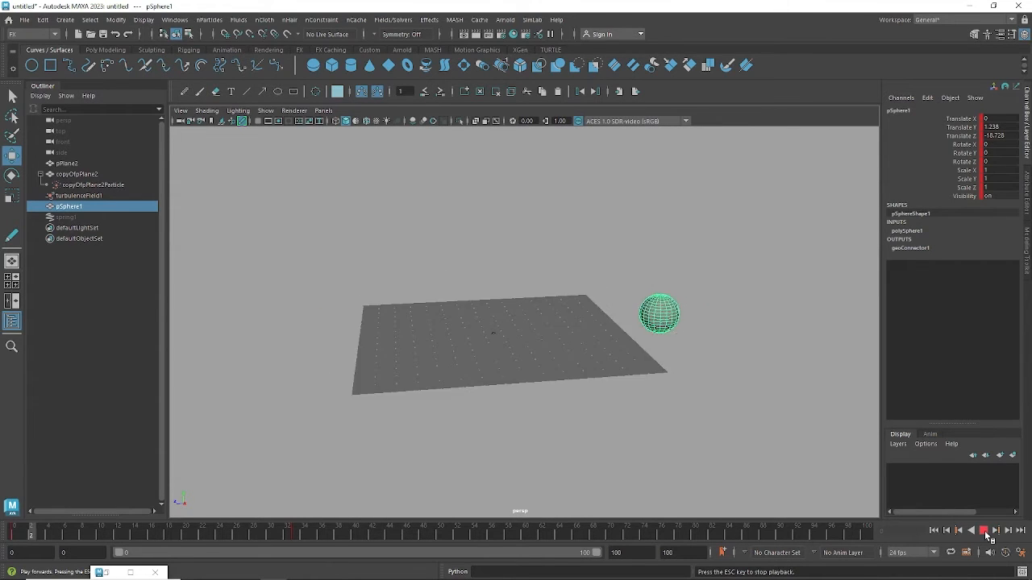
pyautogui.click(983, 531)
pyautogui.keyDown('alt'); pyautogui.moveTo(774, 403); pyautogui.dragTo(709, 401); pyautogui.keyUp('alt')
pyautogui.scroll(2, 710, 402)
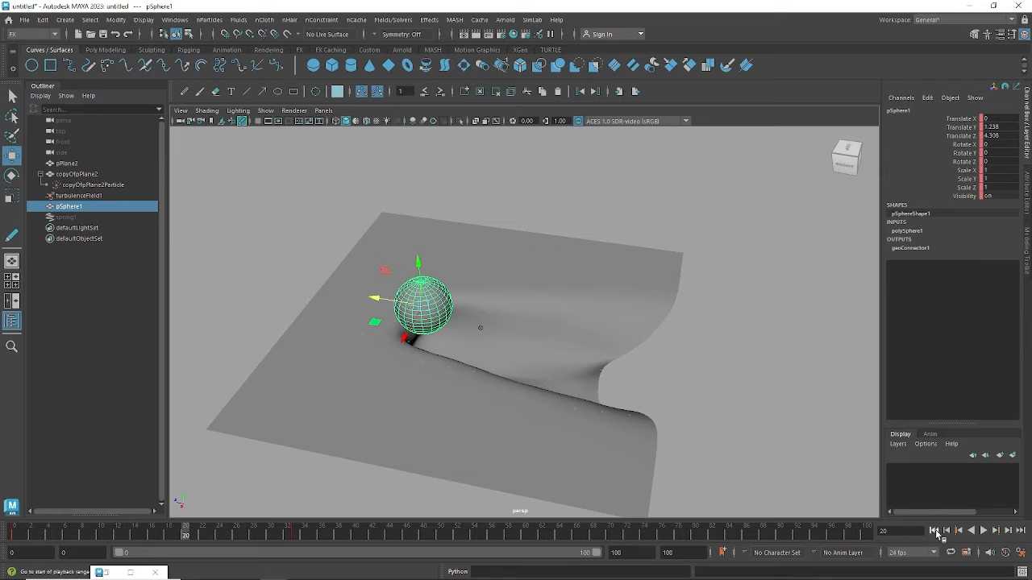
# Replay the simulation until the sphere has crossed the whole plane, and return to the first frame
pyautogui.click(935, 532)
pyautogui.click(984, 532)
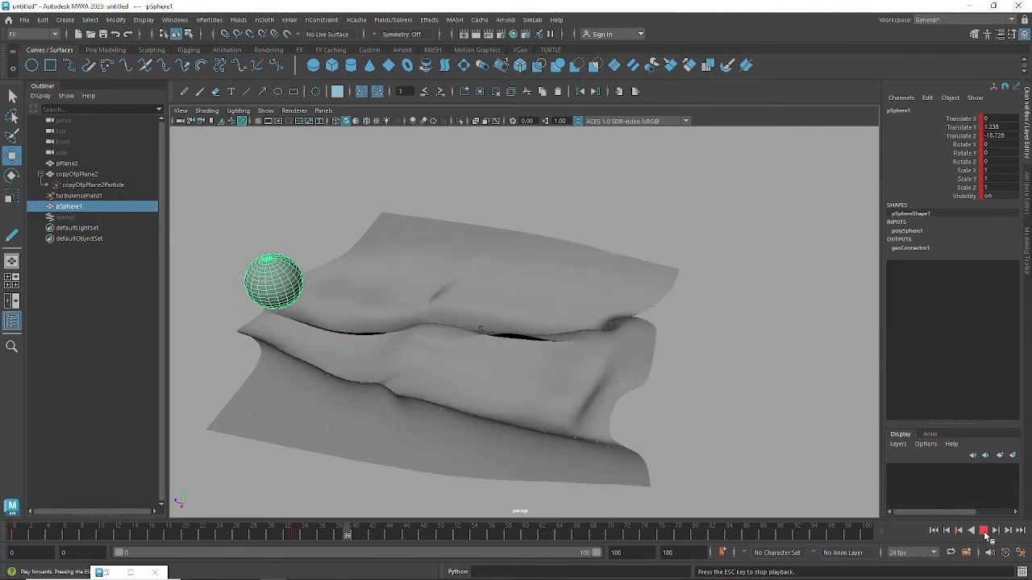
pyautogui.click(984, 532)
pyautogui.click(935, 530)
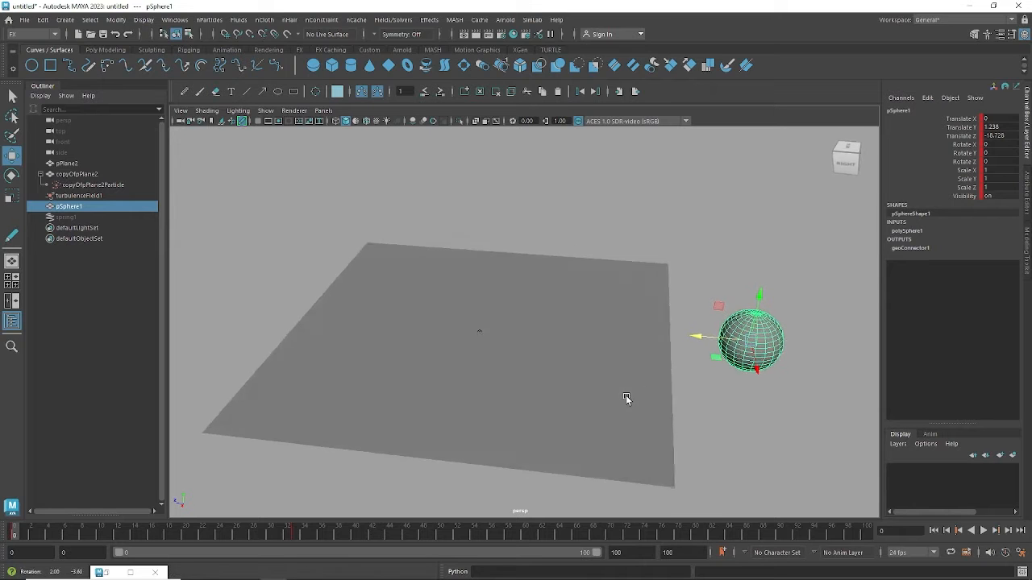
# Play the sphere's pass up to frame 18, examine the fold it makes in the plane, and return to the first frame
pyautogui.keyDown('alt'); pyautogui.moveTo(670, 442); pyautogui.dragTo(627, 428); pyautogui.keyUp('alt')
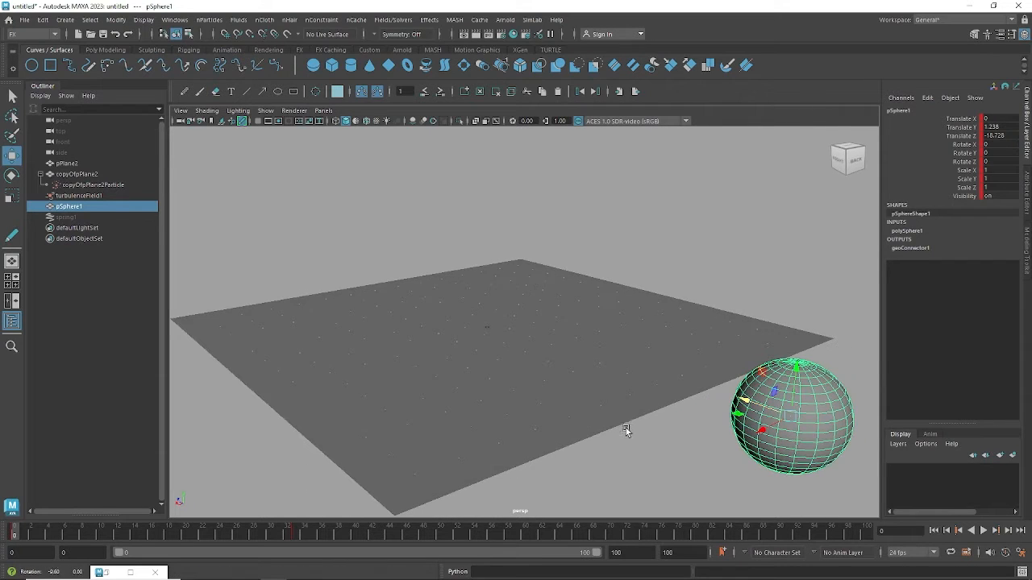
pyautogui.click(983, 530)
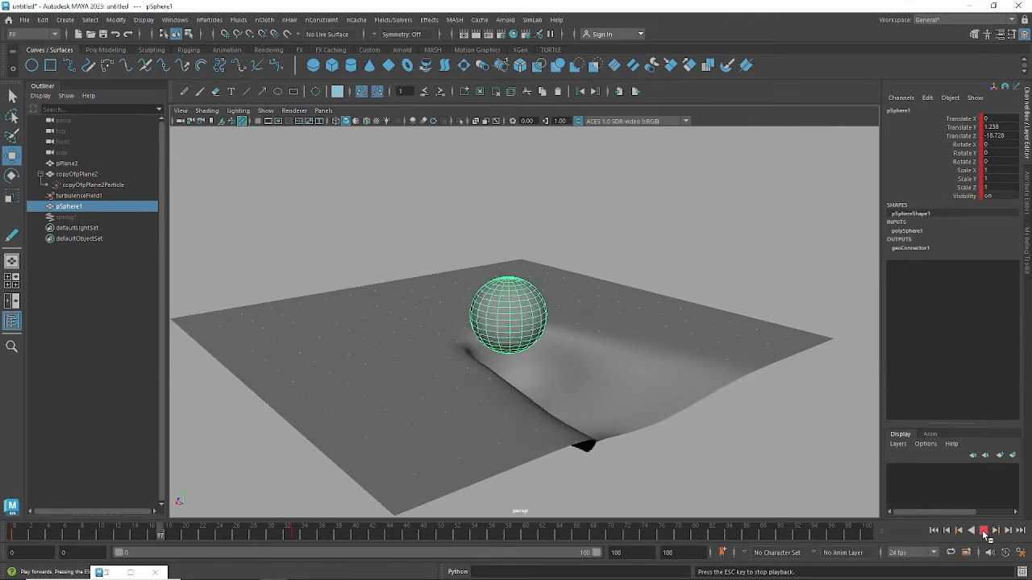
pyautogui.click(982, 531)
pyautogui.keyDown('alt'); pyautogui.moveTo(691, 438); pyautogui.dragTo(721, 445); pyautogui.keyUp('alt')
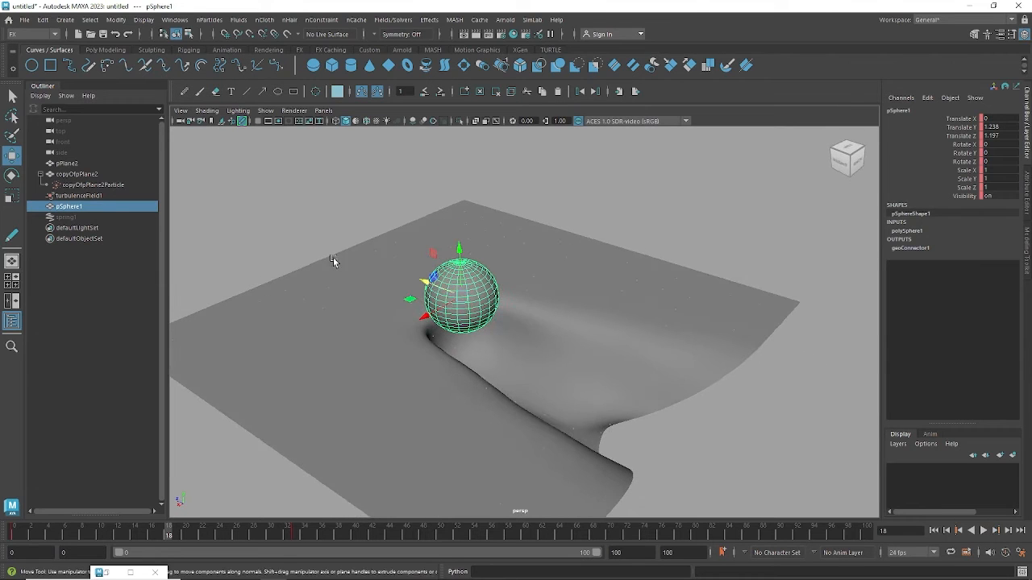
pyautogui.click(933, 531)
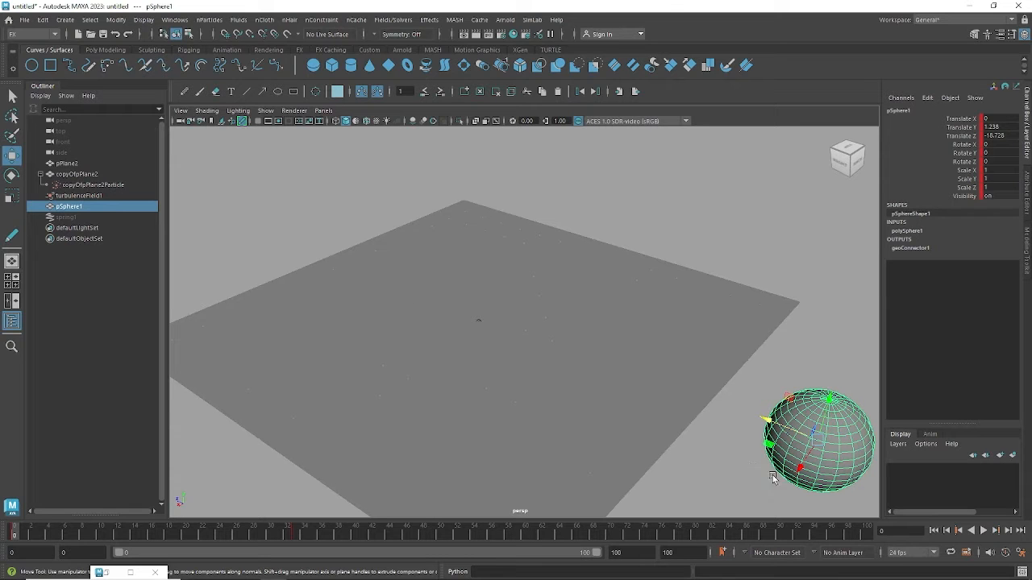
# Play the simulation to frame 34 and on to frame 100, examining the deformed plane at both points, and return to the first frame
pyautogui.click(982, 531)
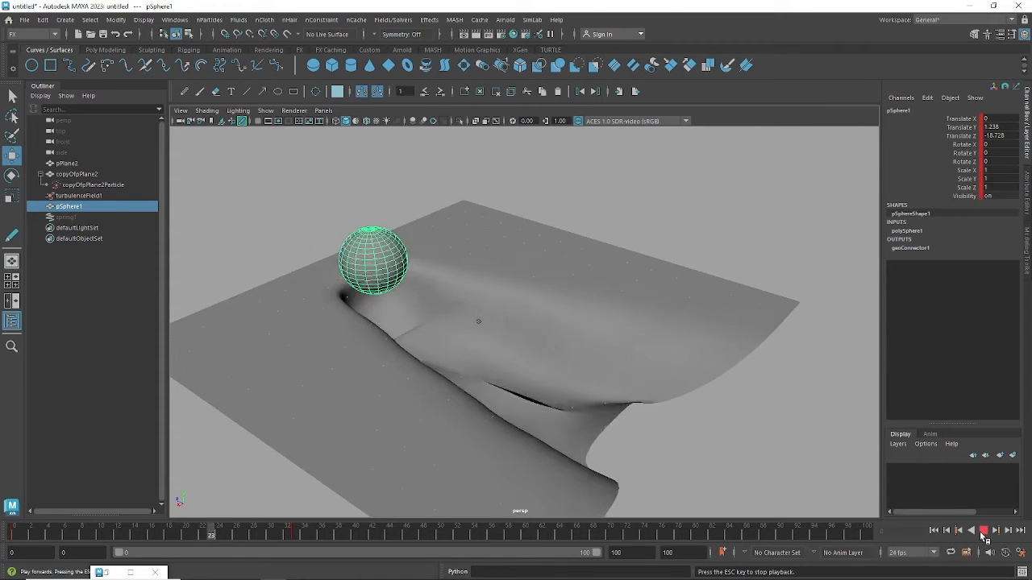
pyautogui.click(982, 531)
pyautogui.keyDown('alt'); pyautogui.moveTo(625, 358); pyautogui.dragTo(477, 318); pyautogui.keyUp('alt')
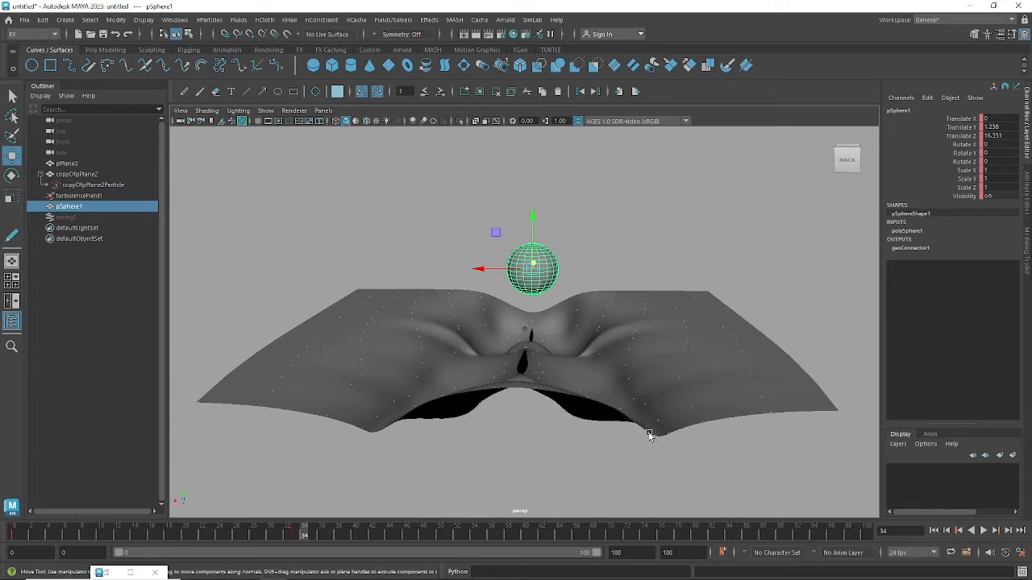
pyautogui.click(983, 530)
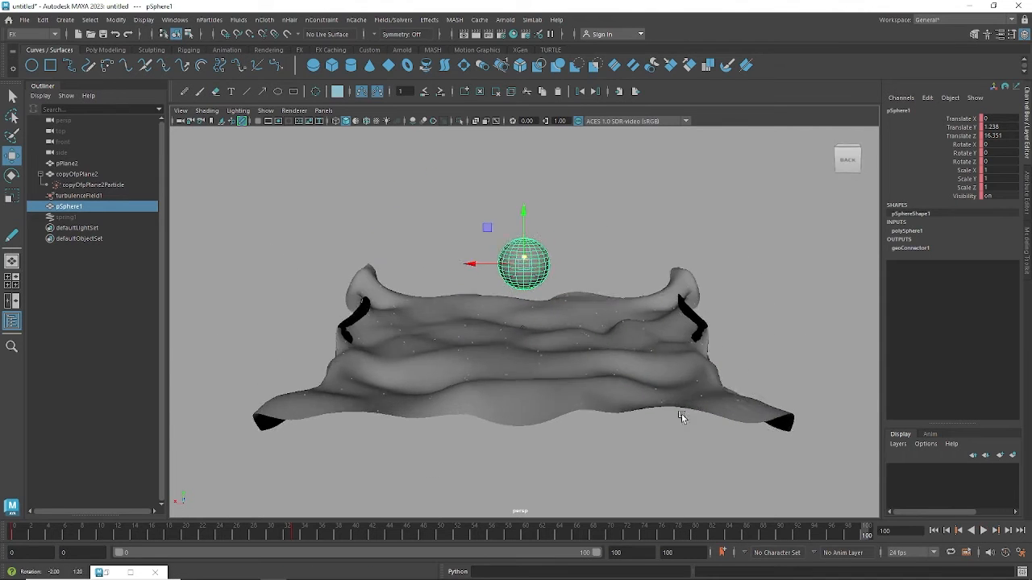
pyautogui.keyDown('alt'); pyautogui.moveTo(681, 413); pyautogui.dragTo(767, 423); pyautogui.keyUp('alt')
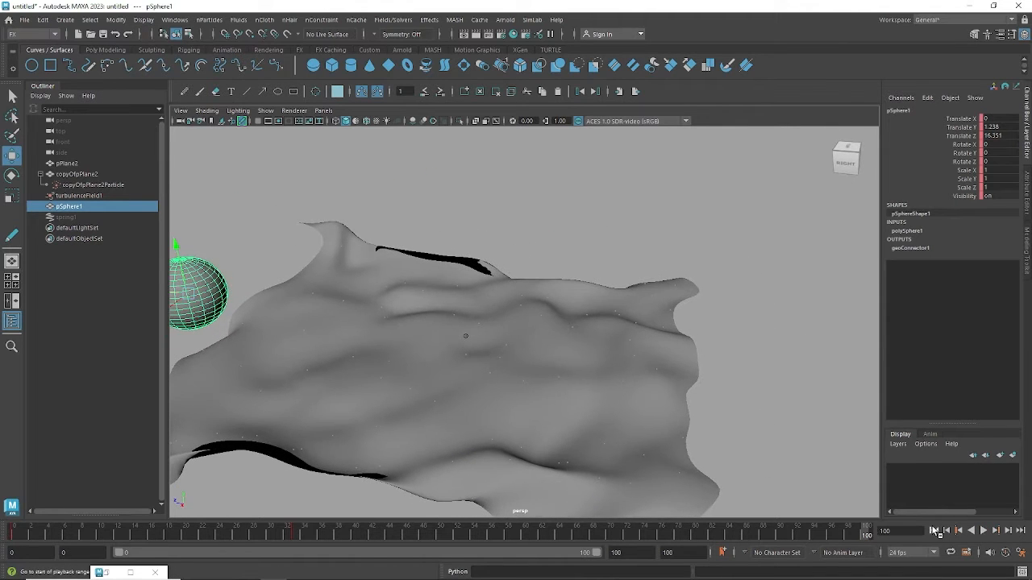
pyautogui.click(934, 532)
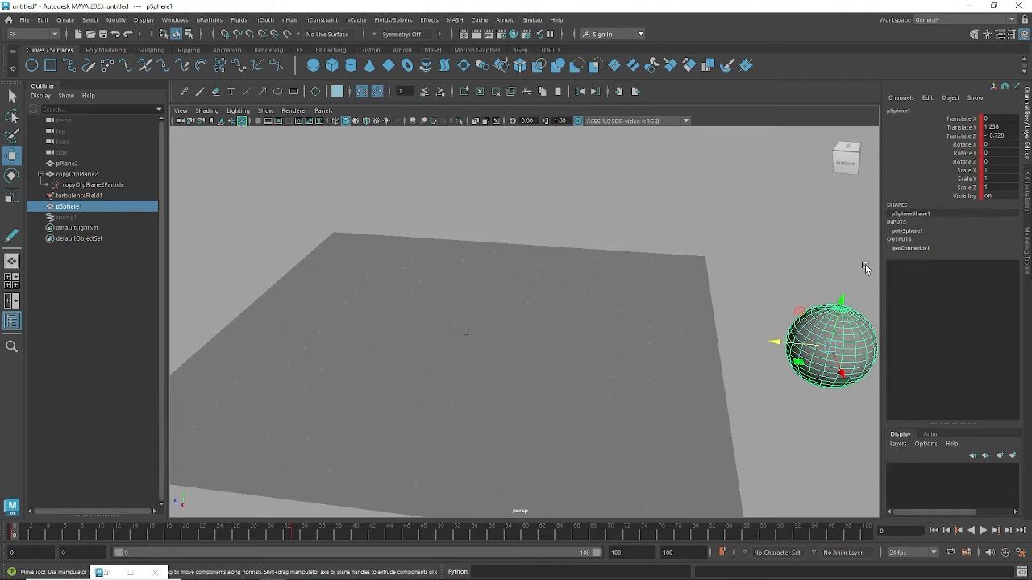
# Set Goal Weight[0] of the soft body particles copyOfpPlane2Particle to 0
pyautogui.click(78, 186)
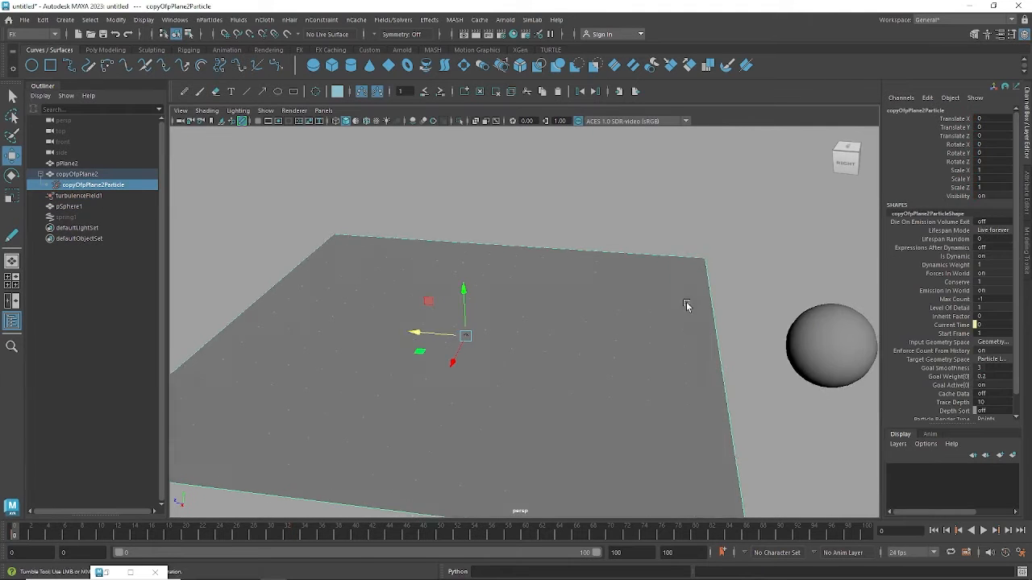
pyautogui.keyDown('alt'); pyautogui.moveTo(686, 299); pyautogui.dragTo(790, 297); pyautogui.keyUp('alt')
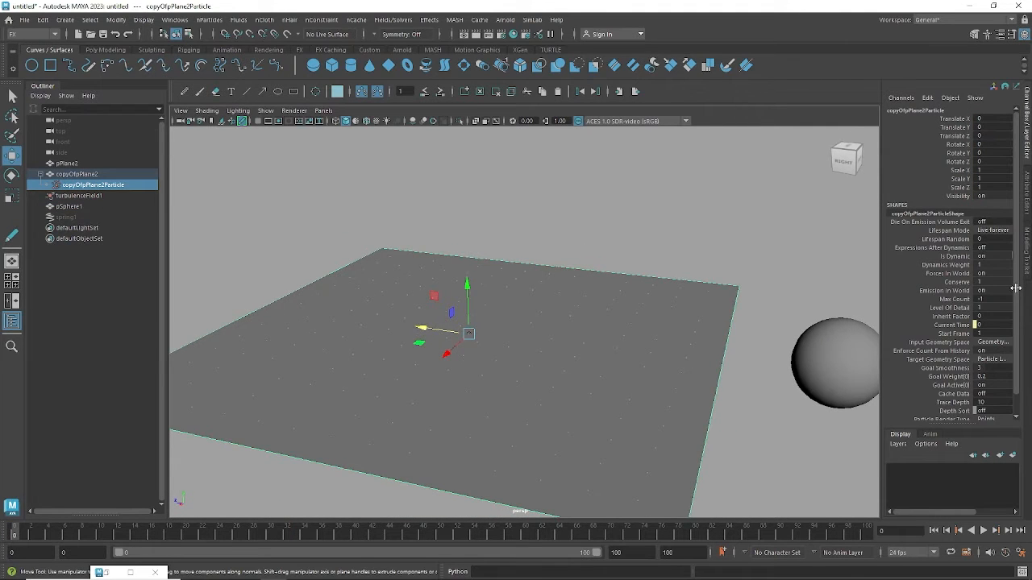
pyautogui.scroll(-1, 1016, 262)
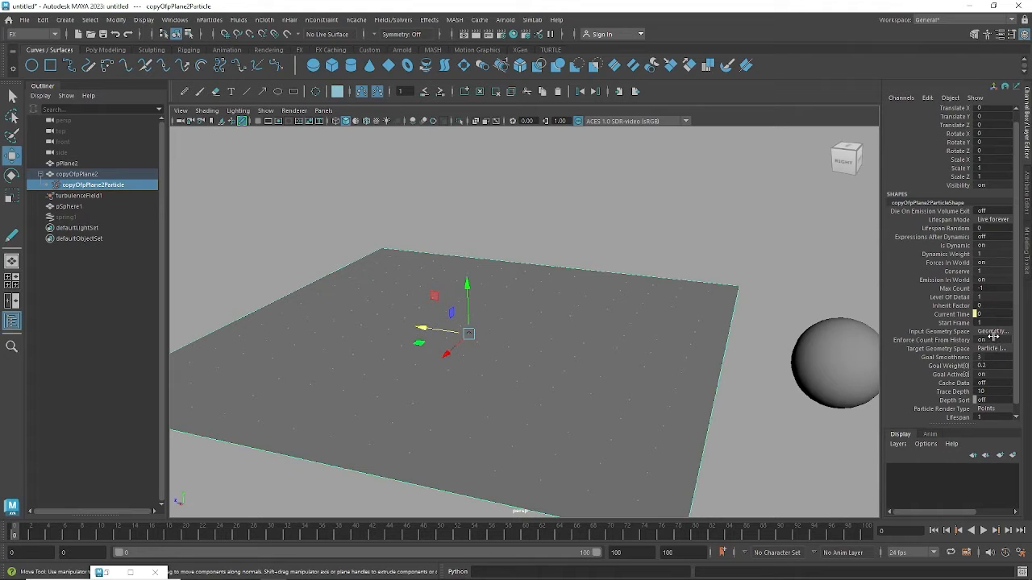
pyautogui.click(988, 367)
pyautogui.click(939, 368)
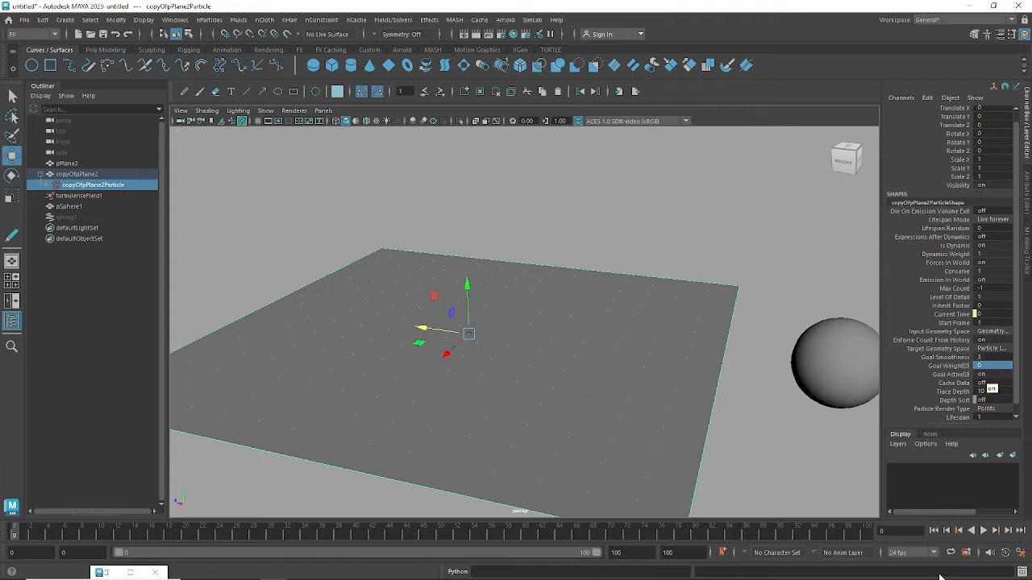
# Play the simulation to frame 31, examine the plane, continue past frame 59, and return to the first frame
pyautogui.click(984, 532)
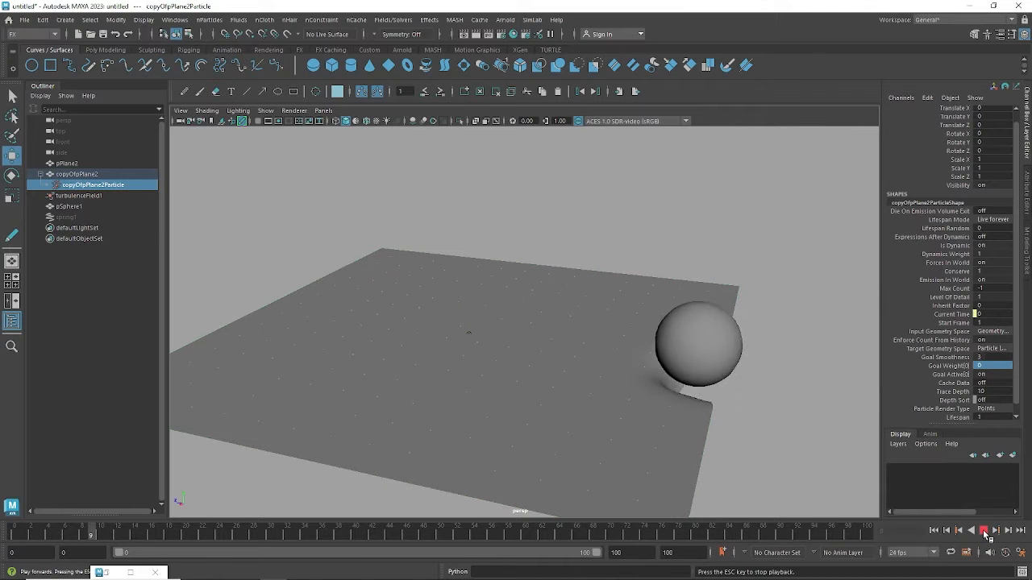
pyautogui.click(985, 532)
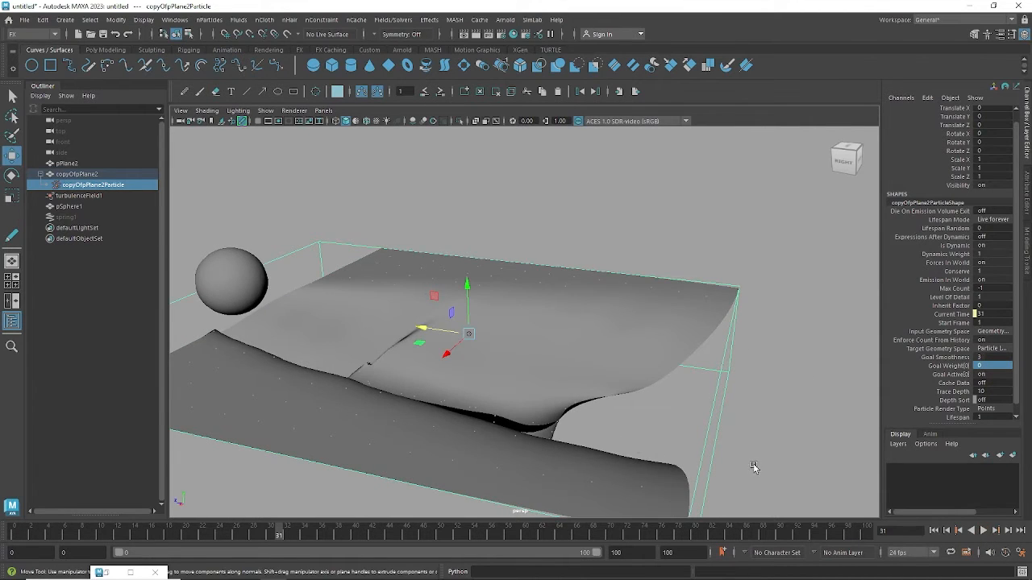
pyautogui.keyDown('alt'); pyautogui.moveTo(750, 461); pyautogui.dragTo(685, 456); pyautogui.keyUp('alt')
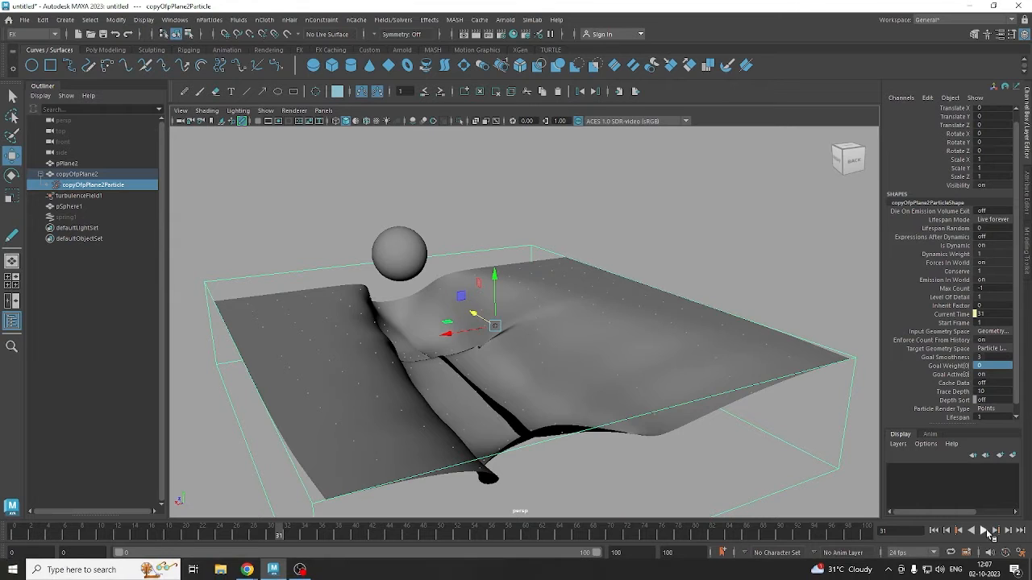
pyautogui.click(985, 532)
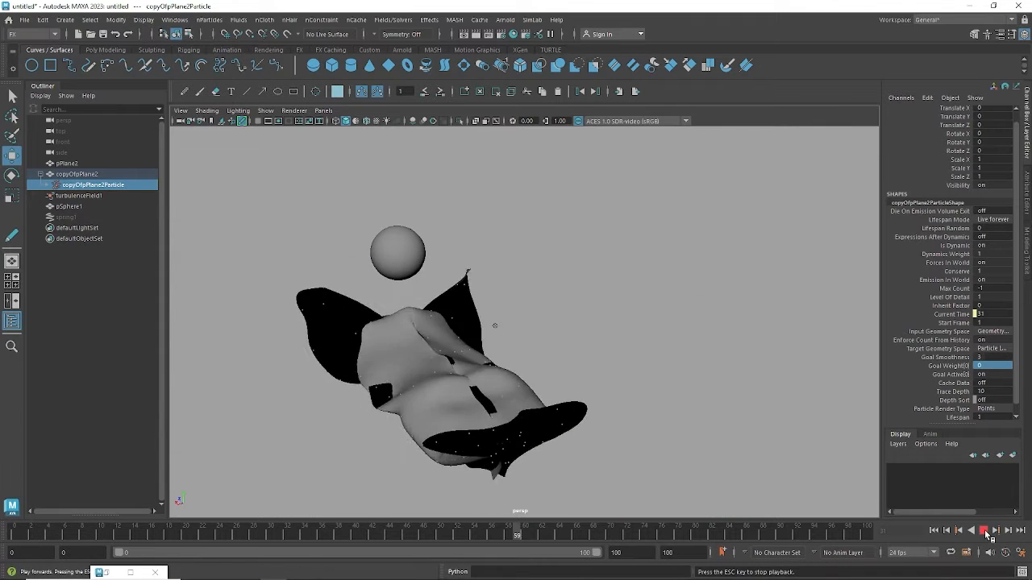
pyautogui.click(985, 532)
pyautogui.click(933, 530)
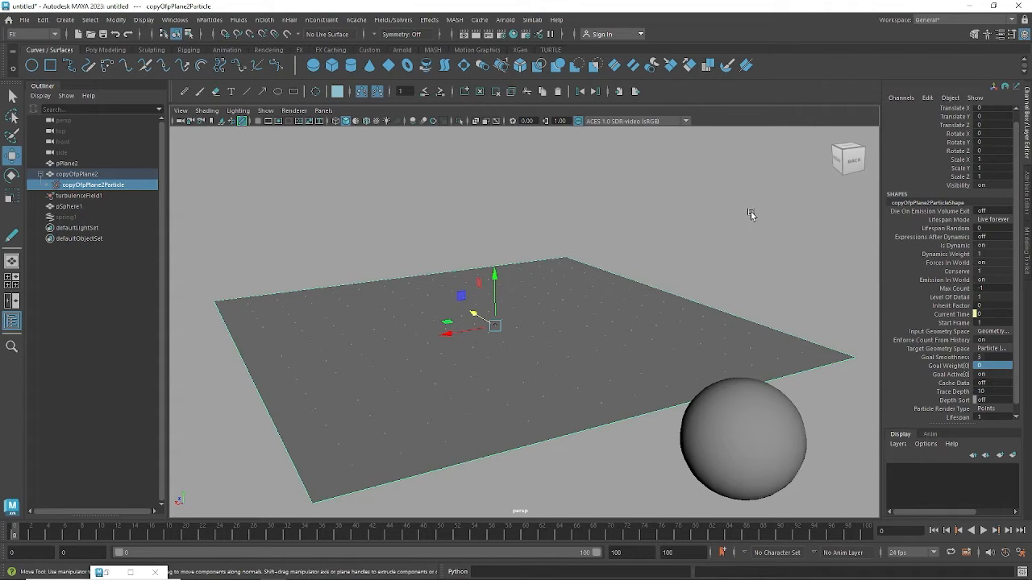
# Play the simulation to frame 15 and examine the plane's deformation from below and above
pyautogui.click(983, 531)
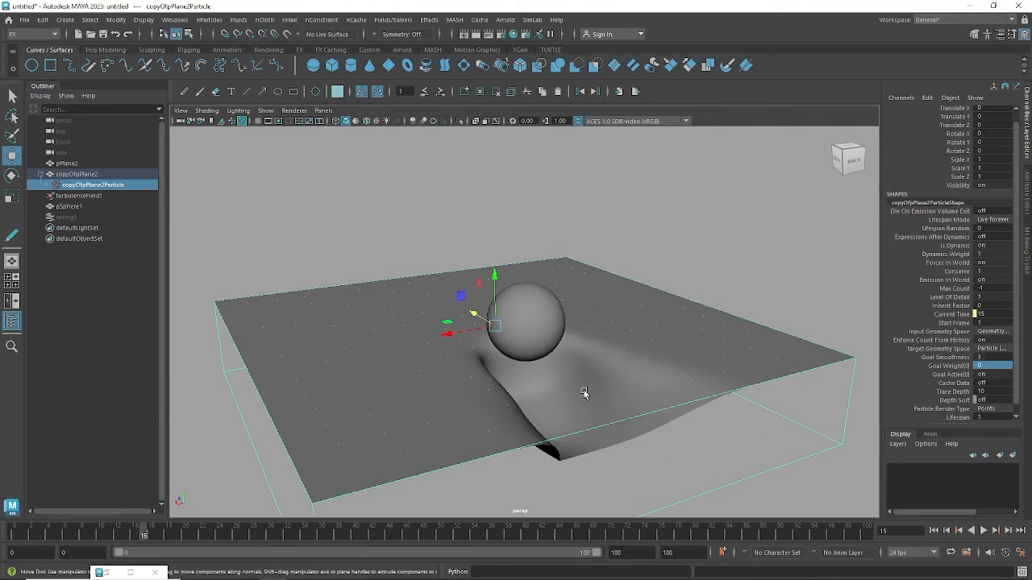
pyautogui.moveTo(578, 411)
pyautogui.keyDown('alt'); pyautogui.mouseDown()
pyautogui.moveTo(618, 410)
pyautogui.moveTo(594, 416)
pyautogui.mouseUp(); pyautogui.keyUp('alt')
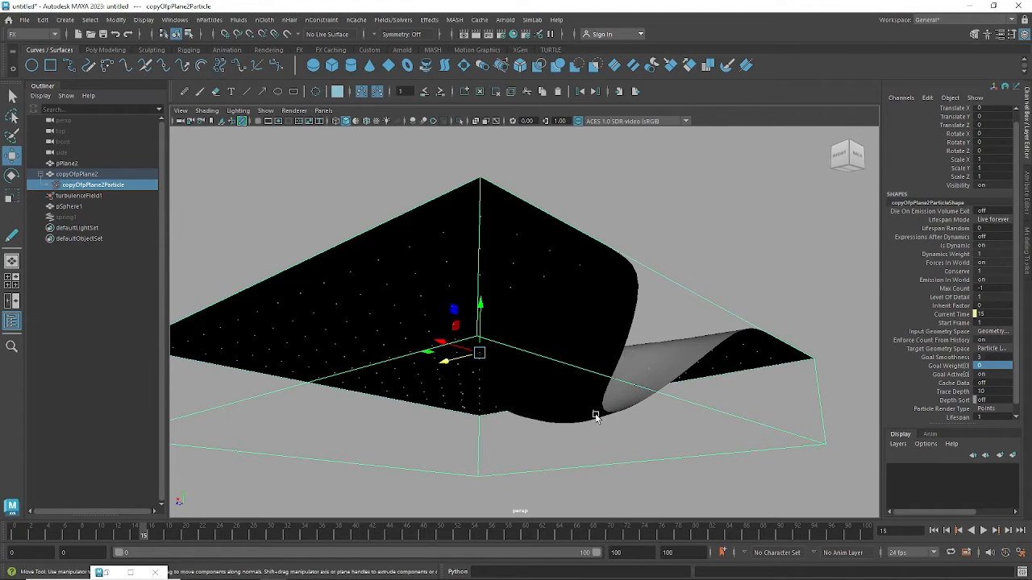
pyautogui.keyDown('alt'); pyautogui.moveTo(697, 397); pyautogui.dragTo(745, 398); pyautogui.keyUp('alt')
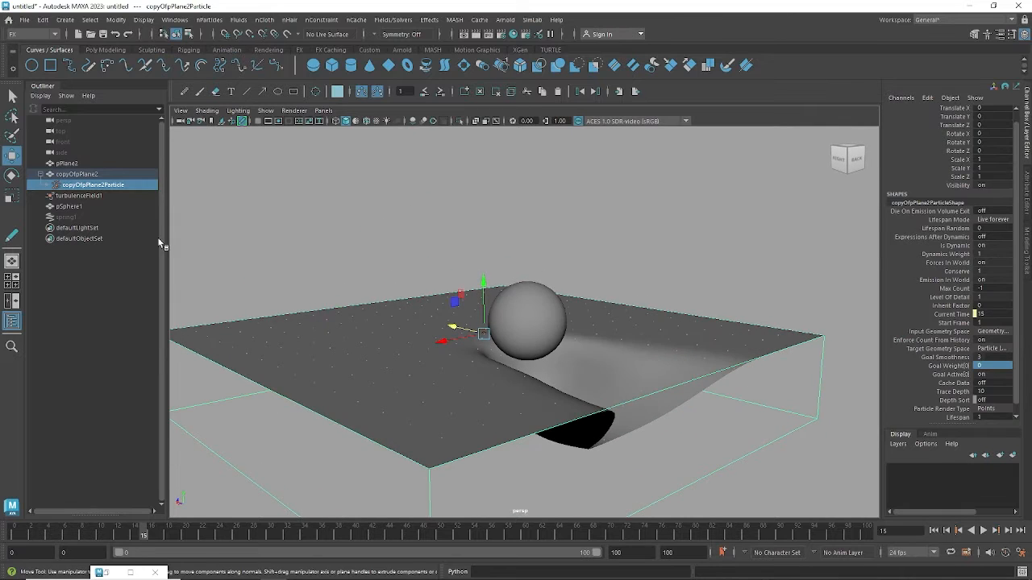
# Set the Conserve attribute of copyOfpPlane2ParticleShape to 0
pyautogui.hotkey('ctrl', 'a')
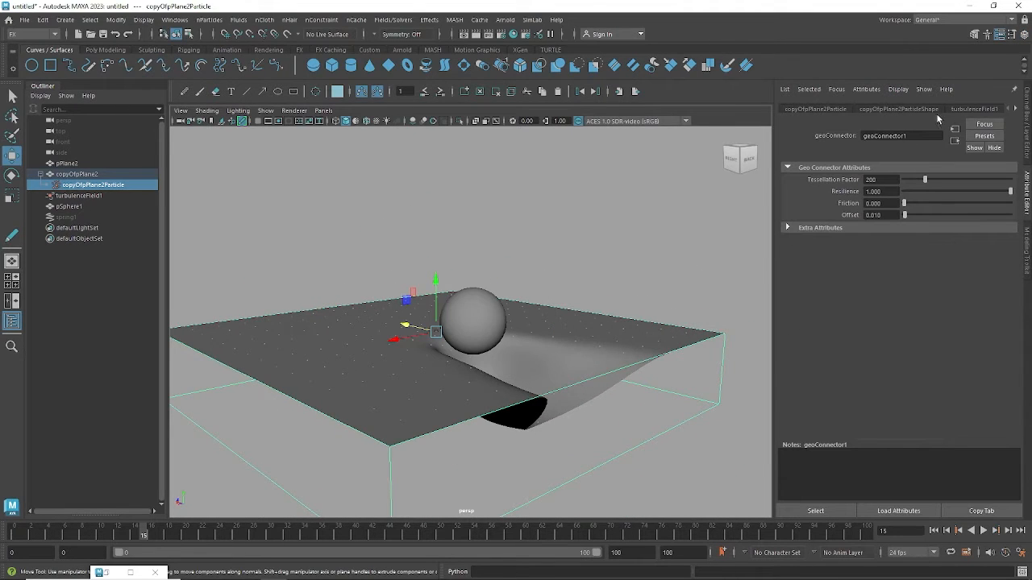
pyautogui.click(1027, 129)
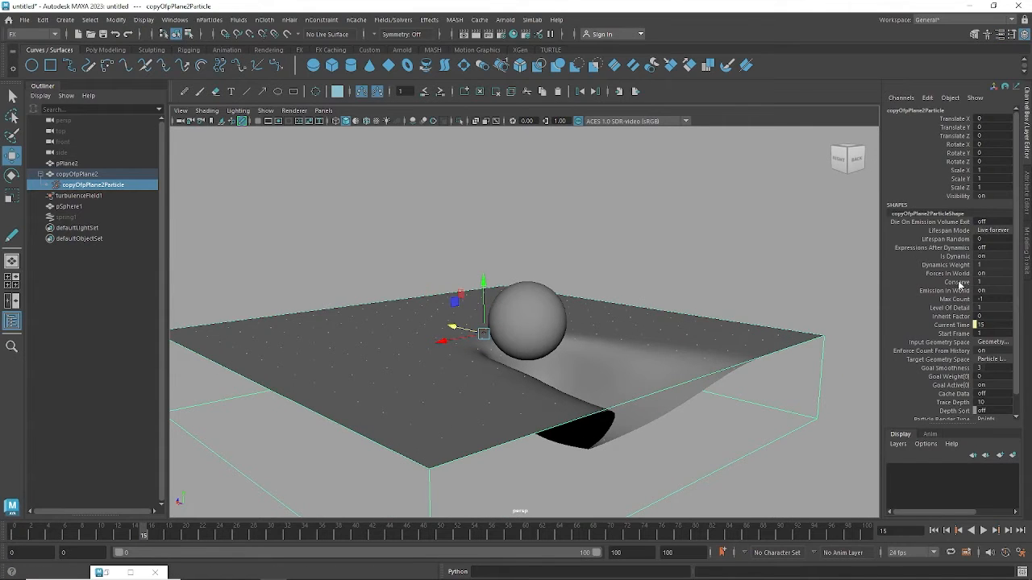
pyautogui.click(978, 281)
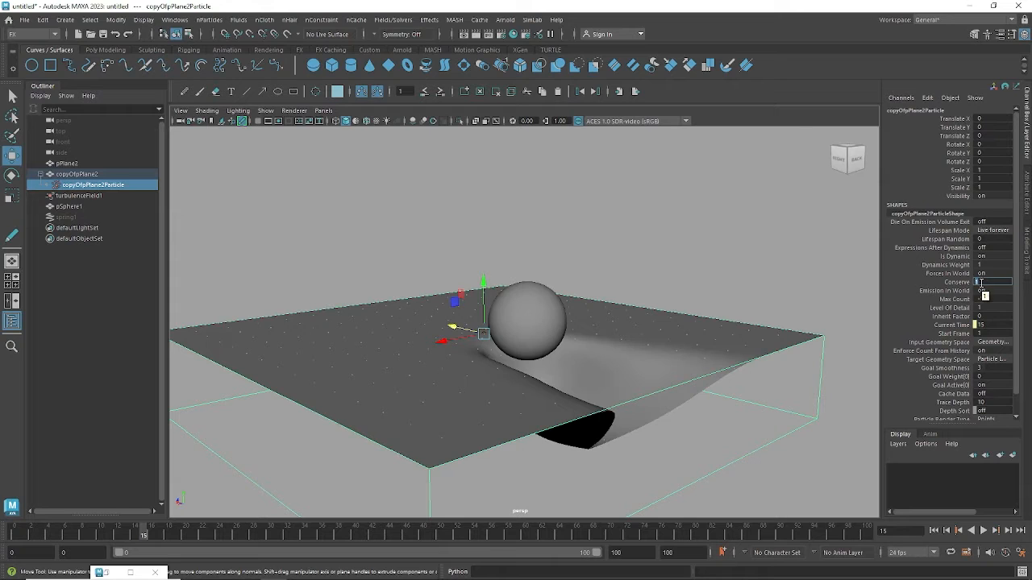
pyautogui.press('Return')
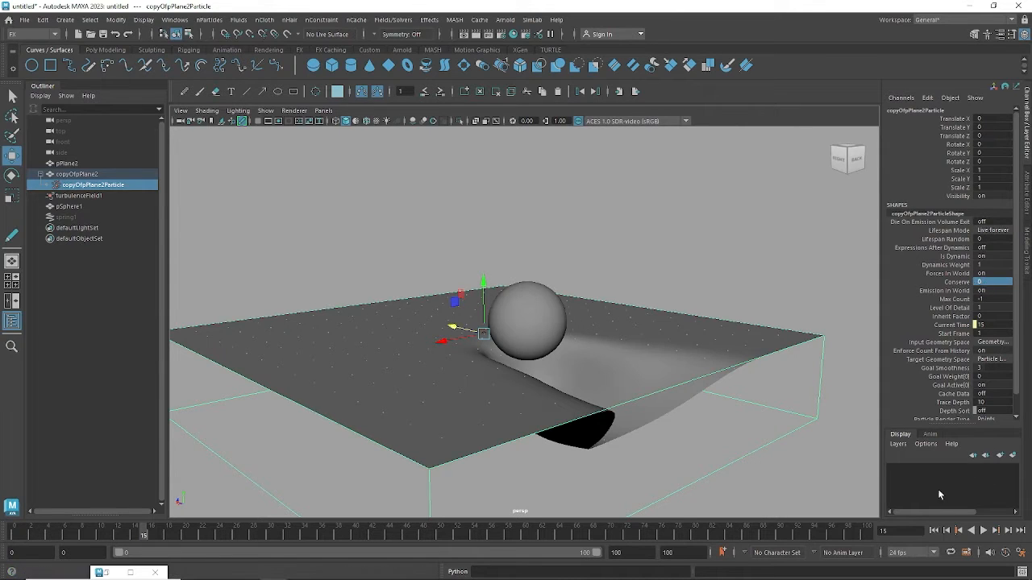
# Play the simulation from the first frame to frame 31, examine the plane's deformation, and return to the first frame
pyautogui.click(935, 531)
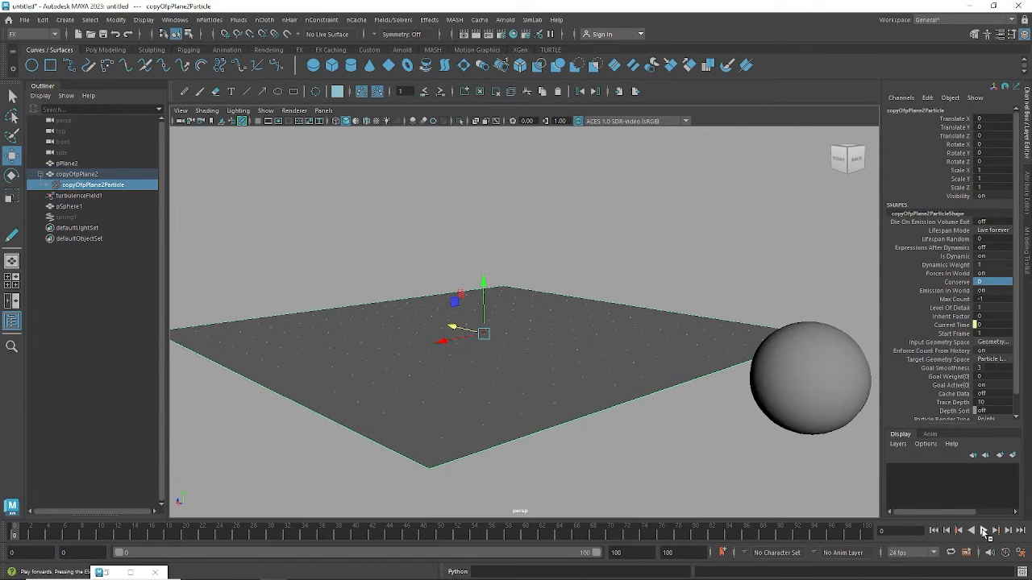
pyautogui.click(983, 531)
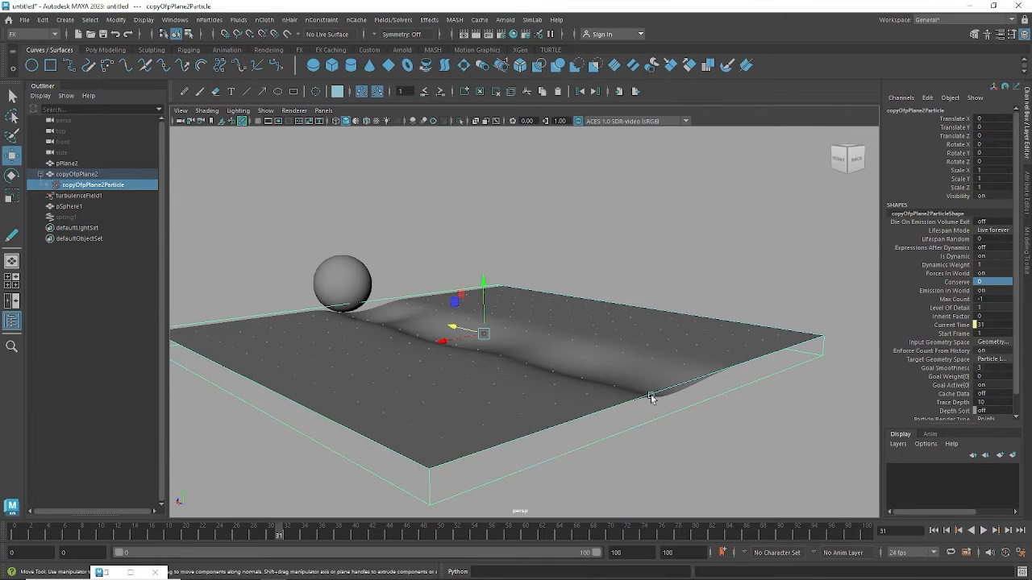
pyautogui.keyDown('alt'); pyautogui.moveTo(647, 370); pyautogui.dragTo(709, 408); pyautogui.keyUp('alt')
pyautogui.keyDown('alt'); pyautogui.moveTo(709, 408); pyautogui.dragTo(686, 387, button='right'); pyautogui.keyUp('alt')
pyautogui.click(932, 530)
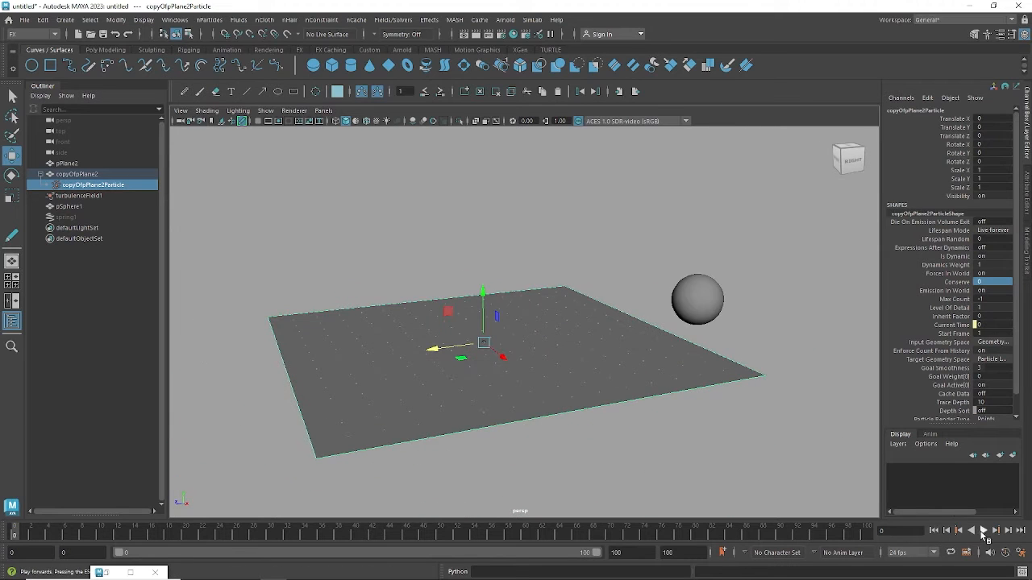
# Replay the simulation to frame 37, examine the groove along the plane from several angles, and return to the first frame
pyautogui.click(984, 535)
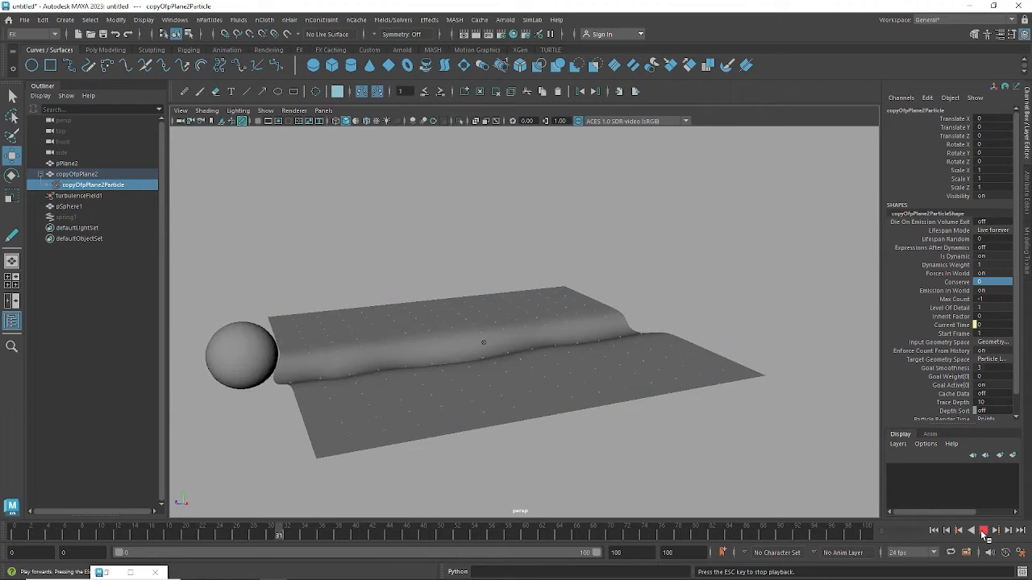
pyautogui.click(983, 534)
pyautogui.moveTo(675, 391)
pyautogui.keyDown('alt'); pyautogui.mouseDown()
pyautogui.moveTo(642, 403)
pyautogui.moveTo(663, 380)
pyautogui.moveTo(684, 384)
pyautogui.mouseUp(); pyautogui.keyUp('alt')
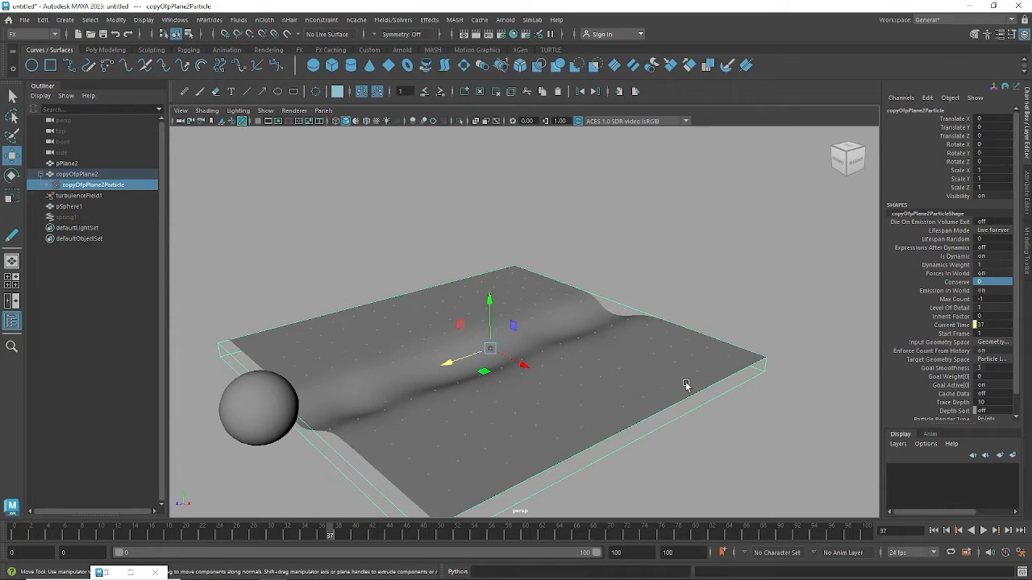
pyautogui.keyDown('alt'); pyautogui.moveTo(682, 390); pyautogui.dragTo(628, 382); pyautogui.keyUp('alt')
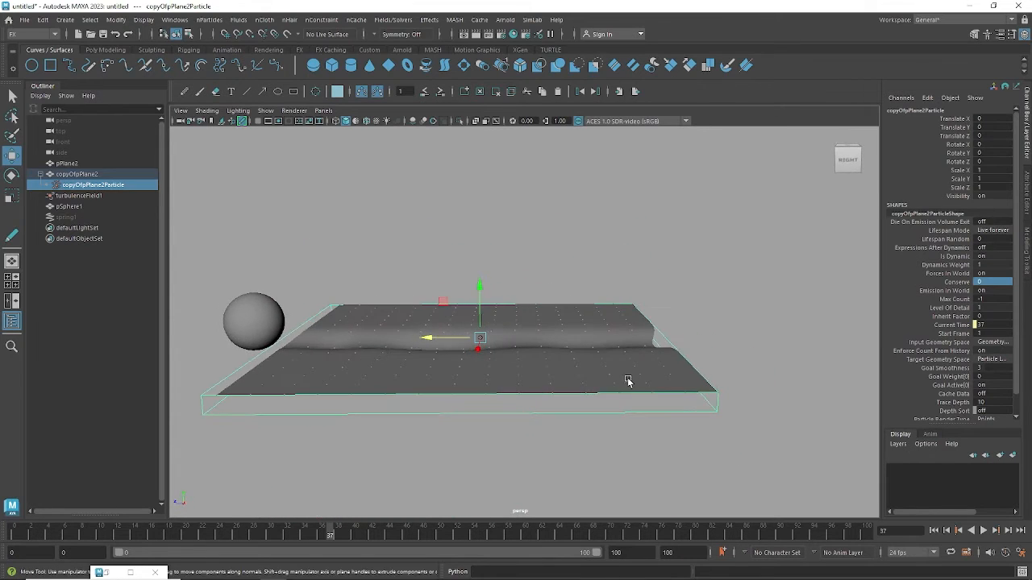
pyautogui.click(934, 531)
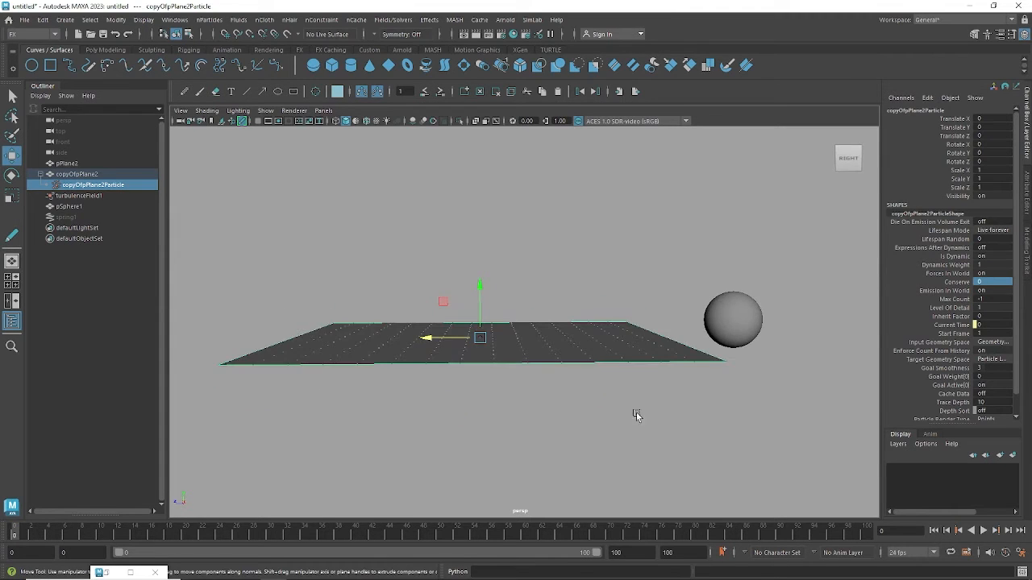
# Switch to the right side view, play the simulation to frame 15 to examine the plane's profile, and return to the first frame
pyautogui.press('space')
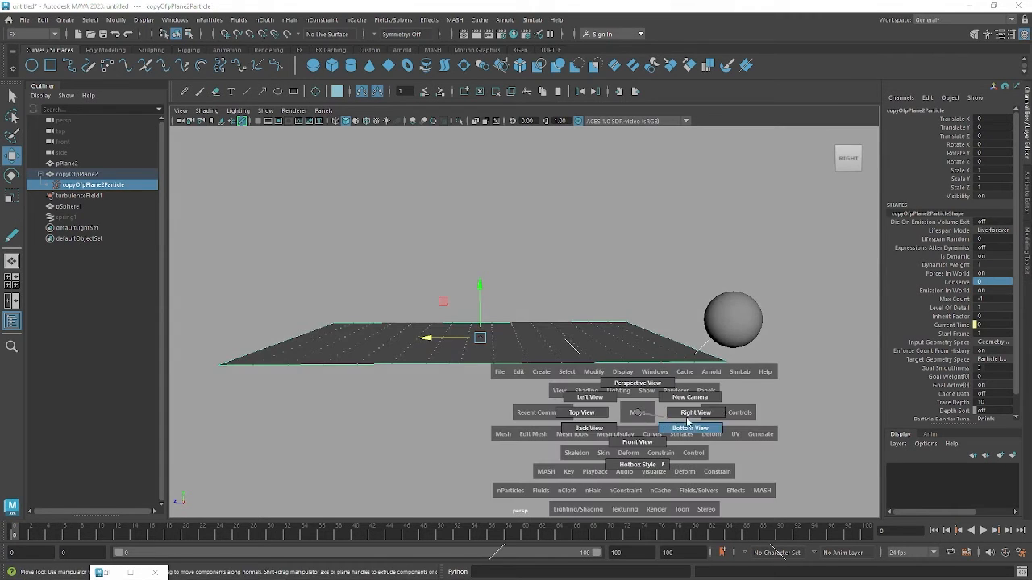
pyautogui.moveTo(690, 412); pyautogui.dragTo(689, 412)
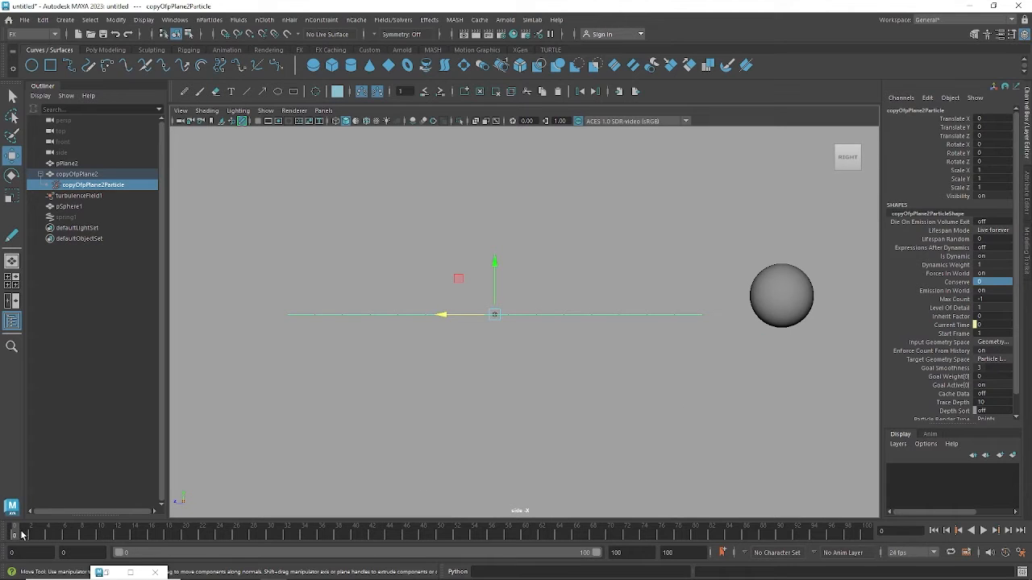
pyautogui.hotkey('alt', 'v')
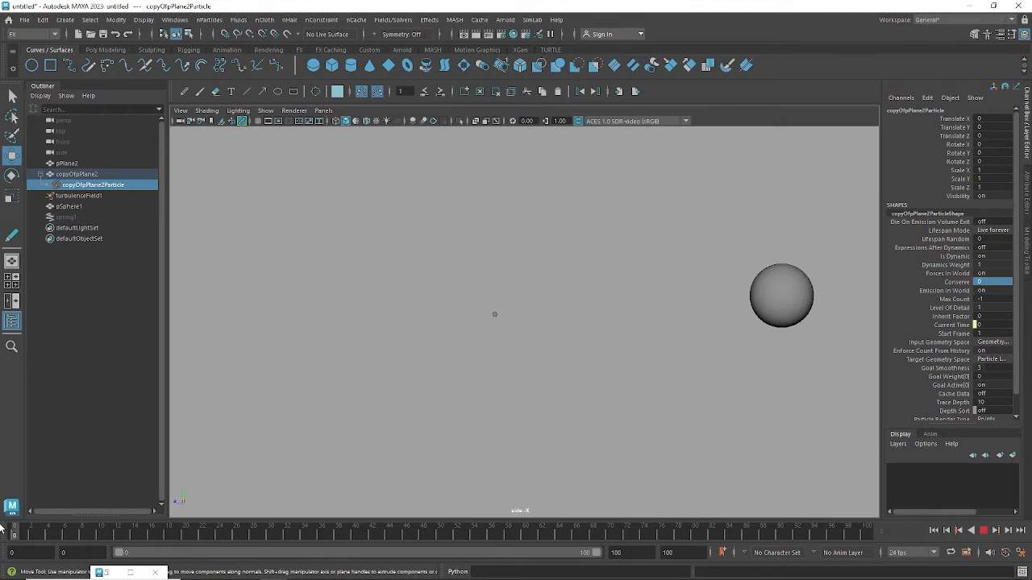
pyautogui.hotkey('alt', 'v')
pyautogui.hotkey('alt', 'v')
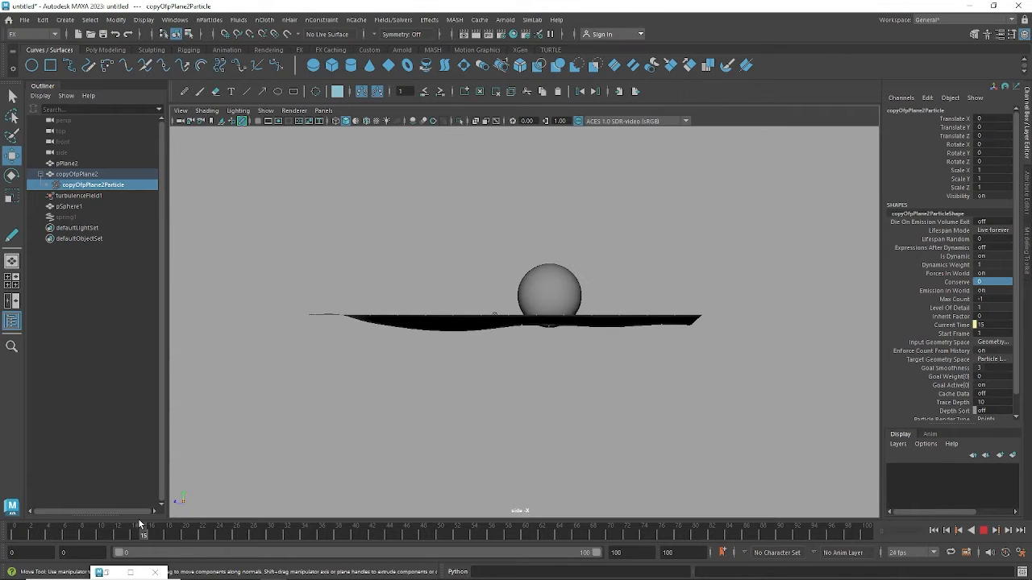
pyautogui.hotkey('alt', 'v')
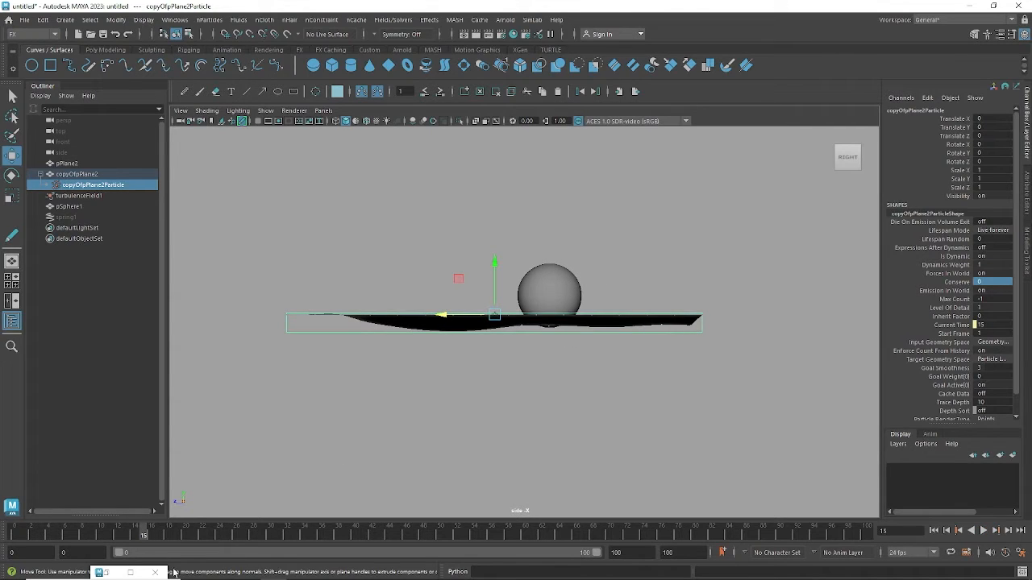
pyautogui.hotkey('alt', 'shift', 'v')
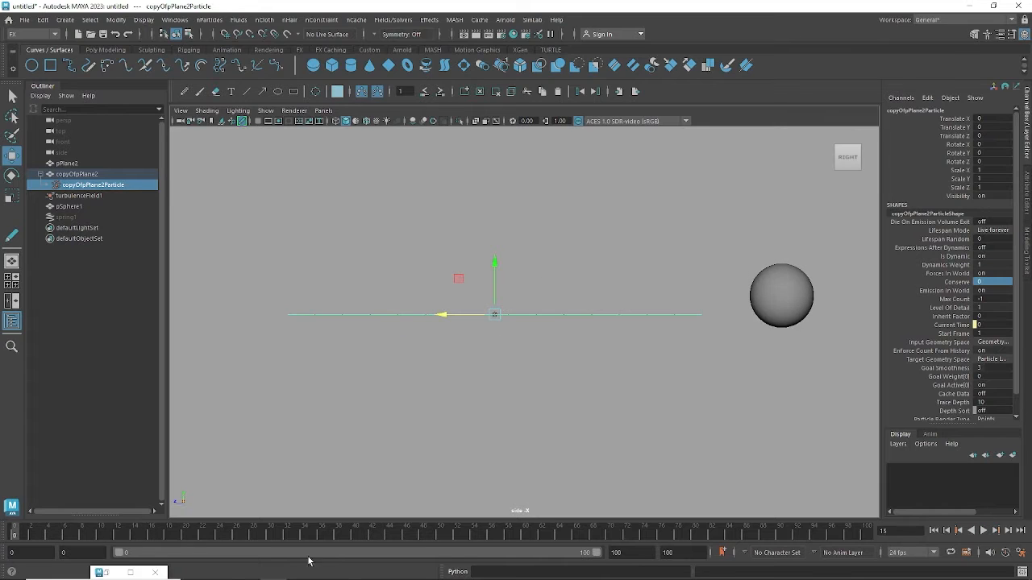
# Play the simulation from the first frame to frame 25 in the side view, examine the plane's profile, and return to the start
pyautogui.click(972, 532)
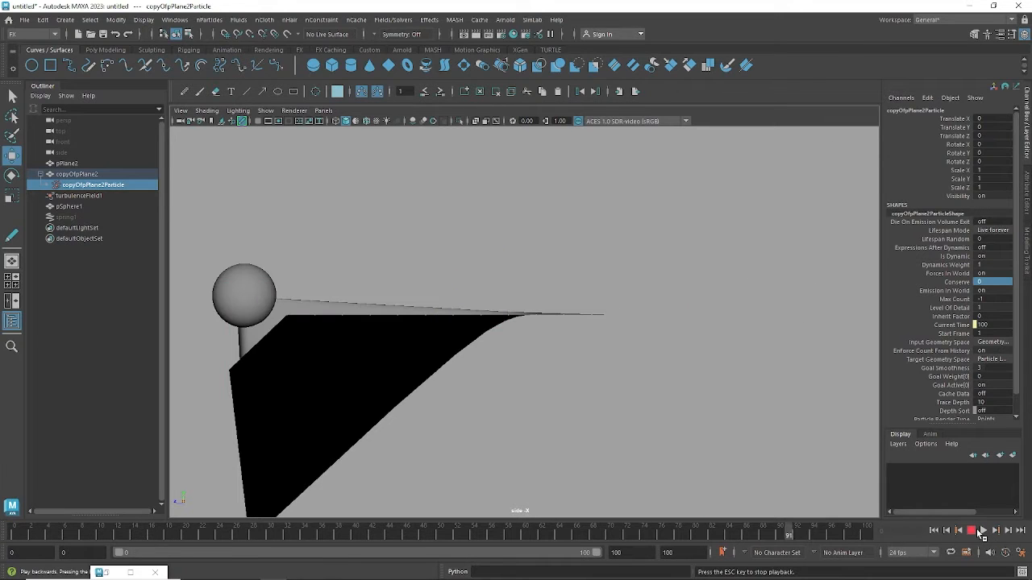
pyautogui.click(973, 532)
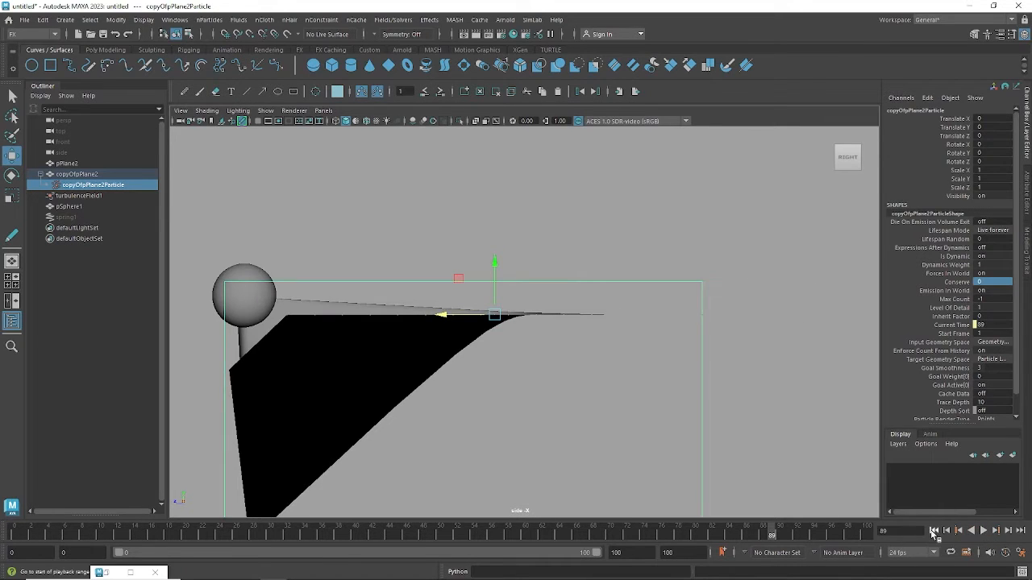
pyautogui.click(933, 530)
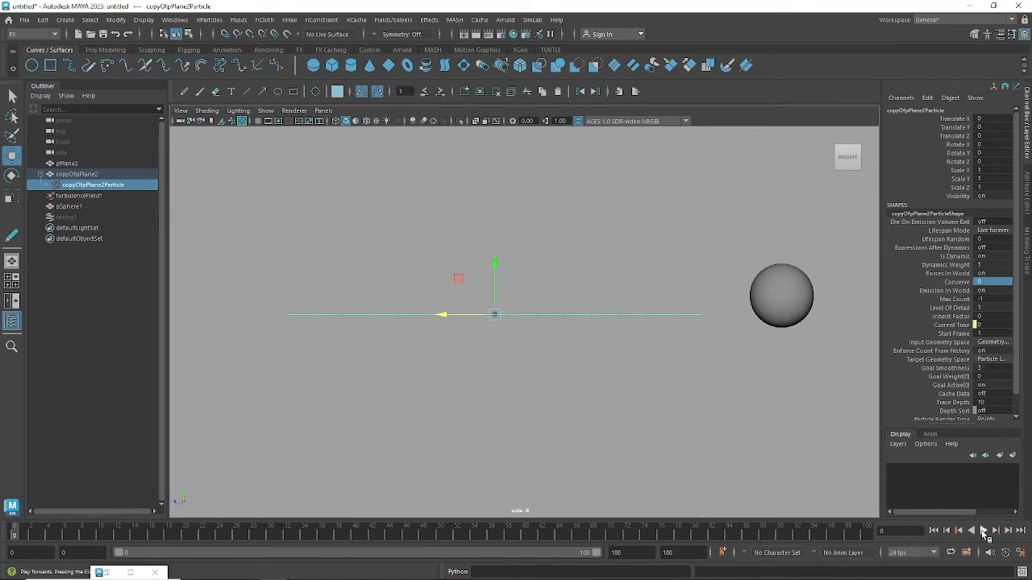
pyautogui.click(984, 530)
pyautogui.click(984, 530)
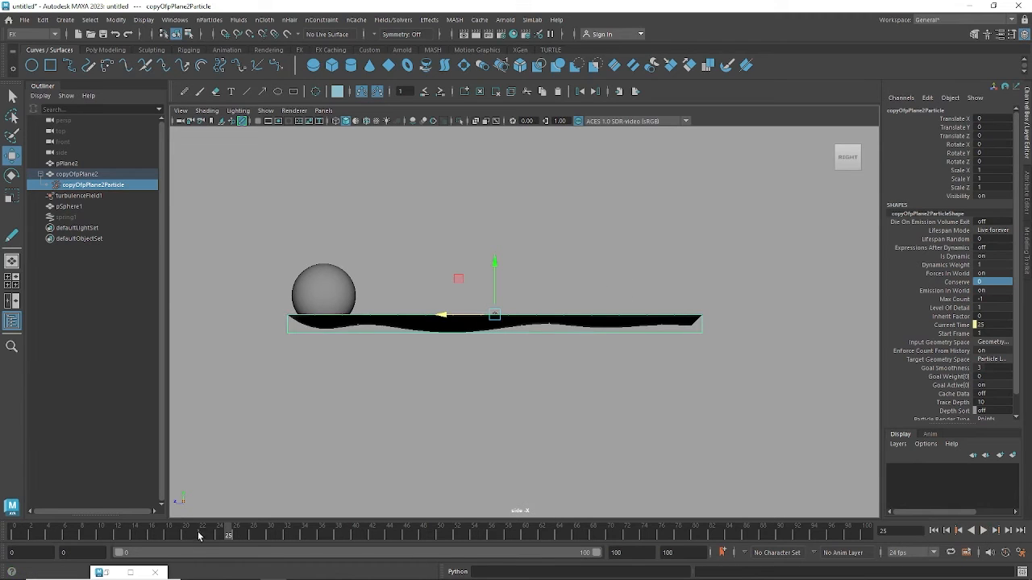
pyautogui.moveTo(170, 541); pyautogui.dragTo(1, 526)
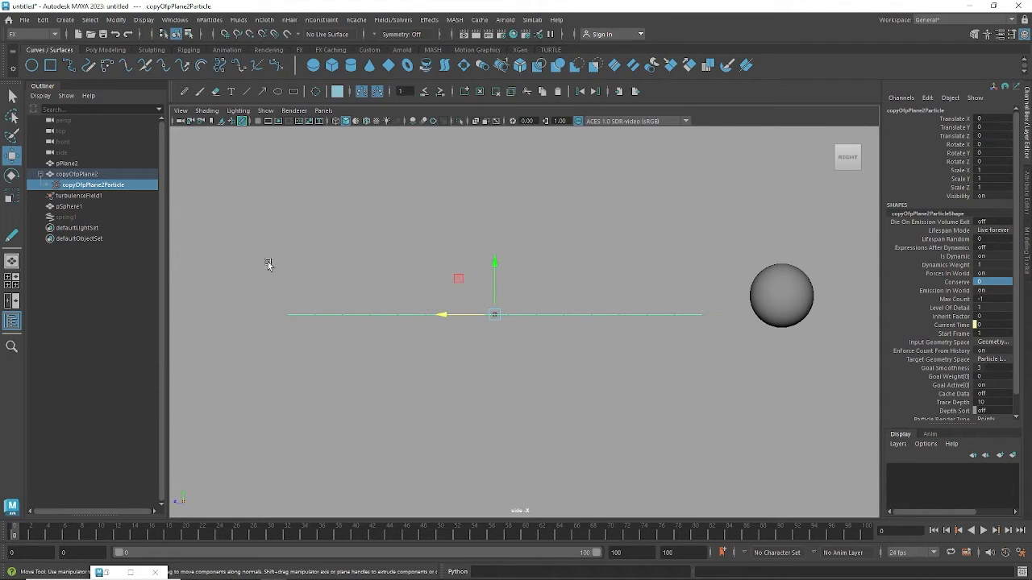
# Lower the sphere at frame 16 to a Translate Y of about -0.656, key it, and check its path up to frame 8 in wireframe
pyautogui.click(782, 296)
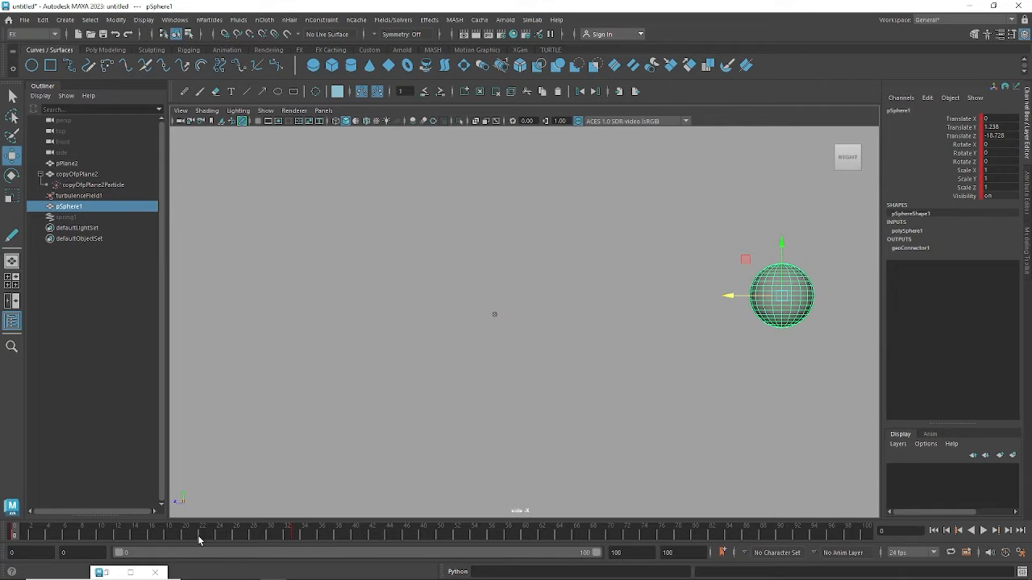
pyautogui.click(153, 535)
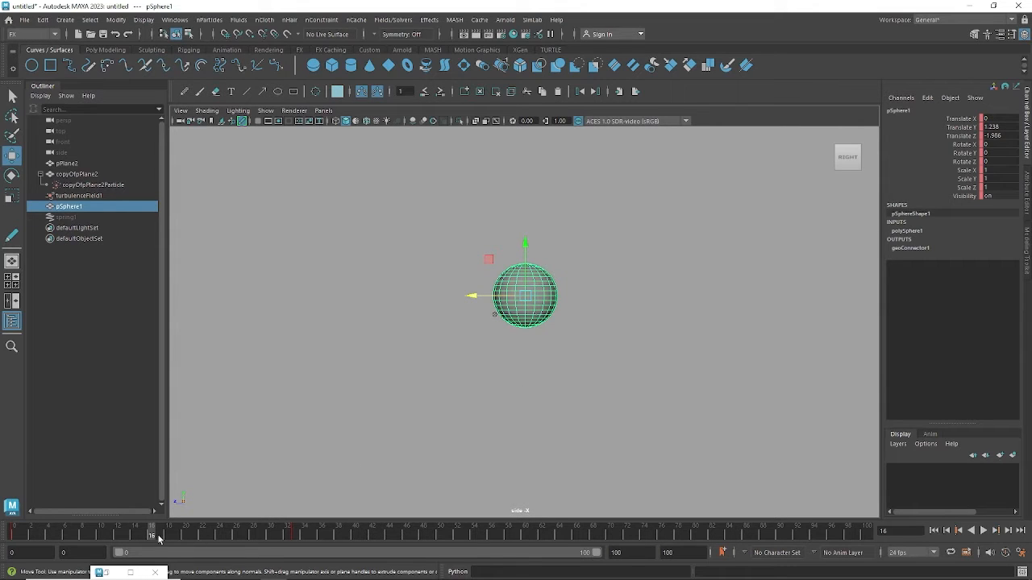
pyautogui.moveTo(525, 250); pyautogui.dragTo(526, 281)
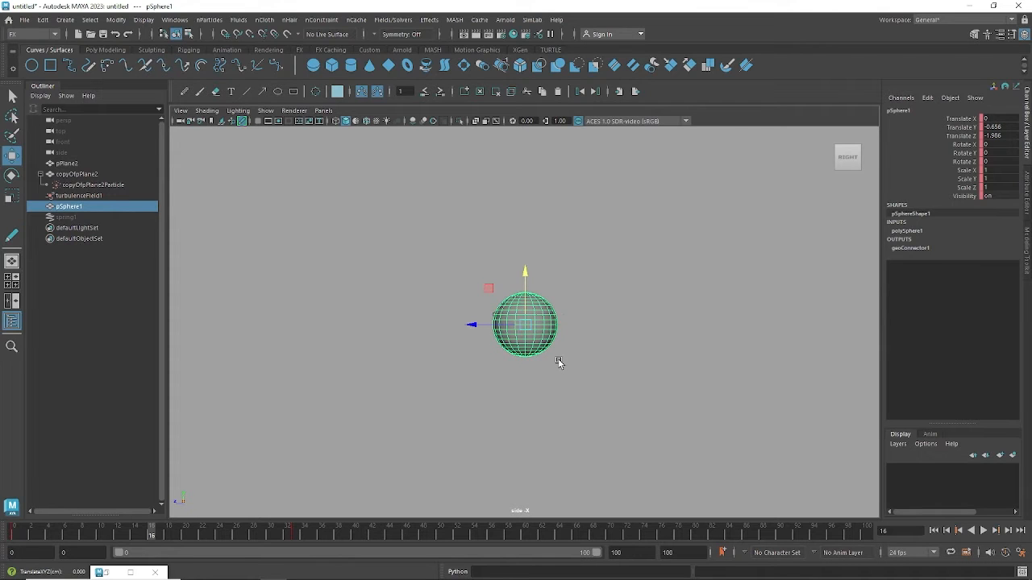
pyautogui.press('4')
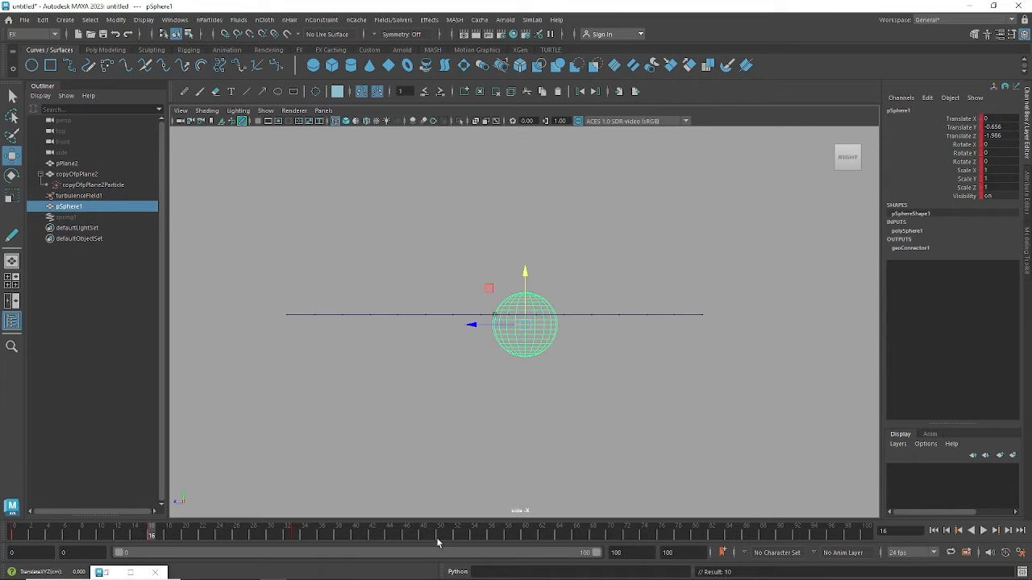
pyautogui.hotkey('alt', 'v')
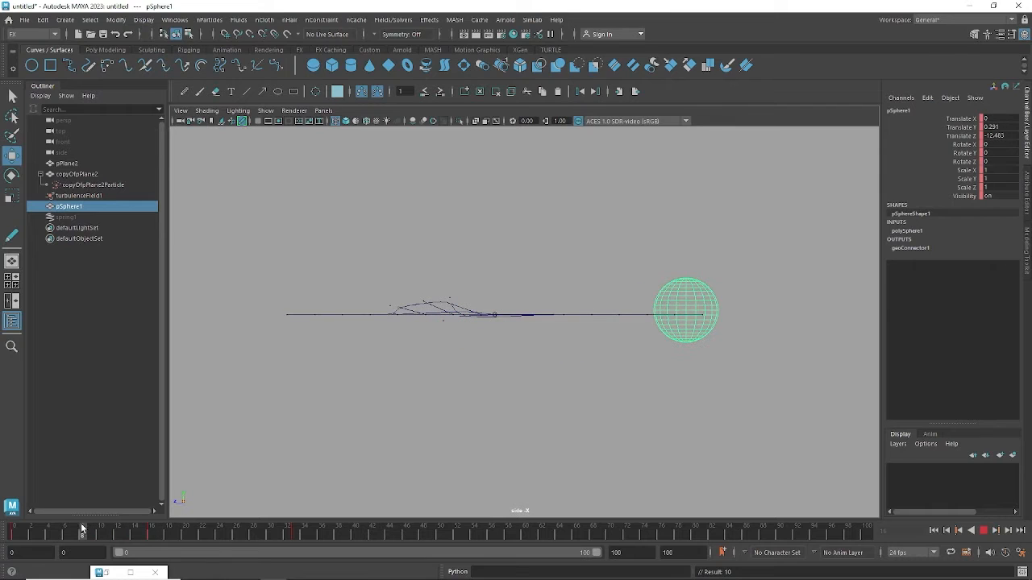
pyautogui.hotkey('alt', 'v')
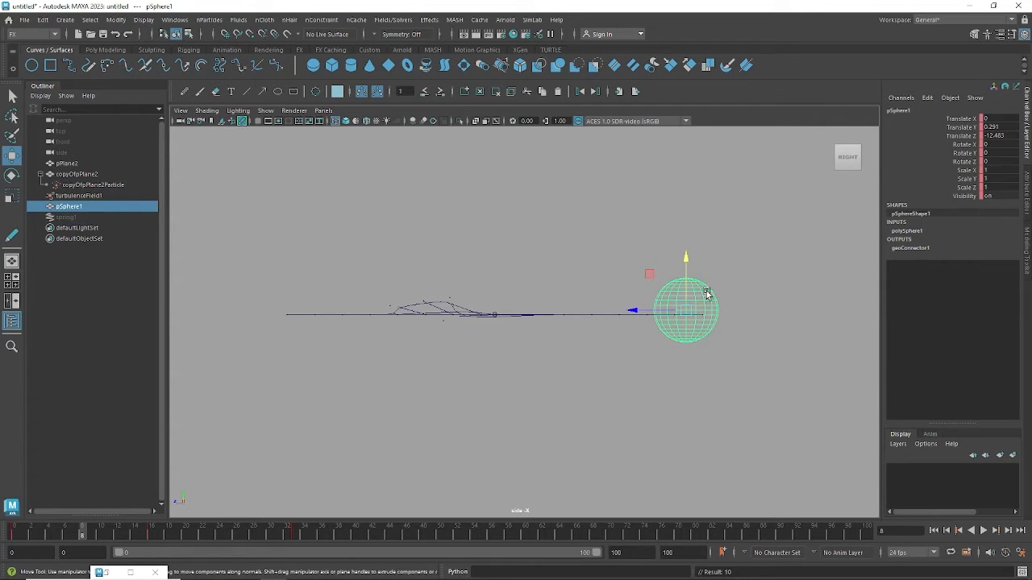
# Switch to the Animation menu set and create an editable motion trail for the sphere
pyautogui.click(39, 35)
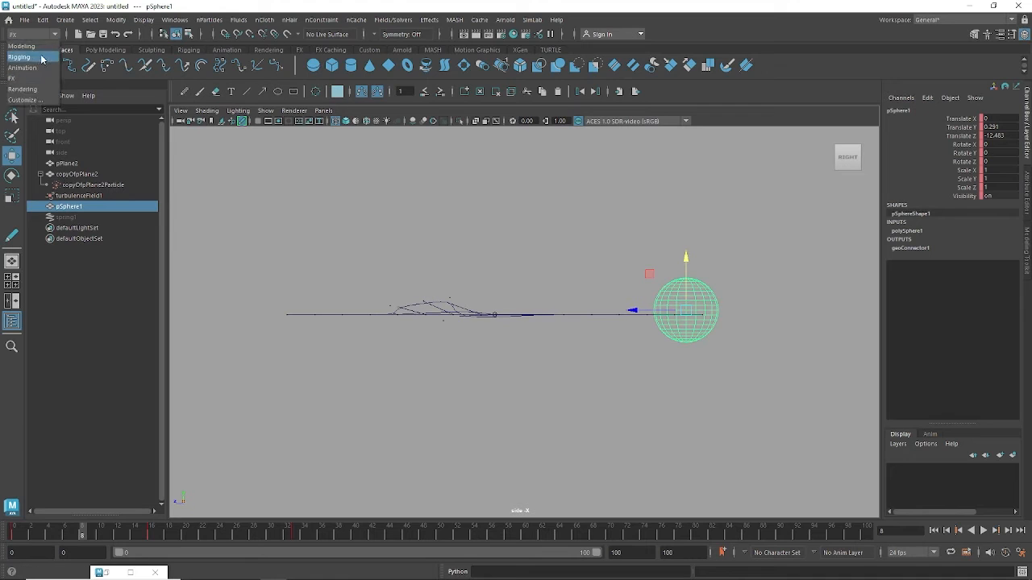
pyautogui.click(24, 68)
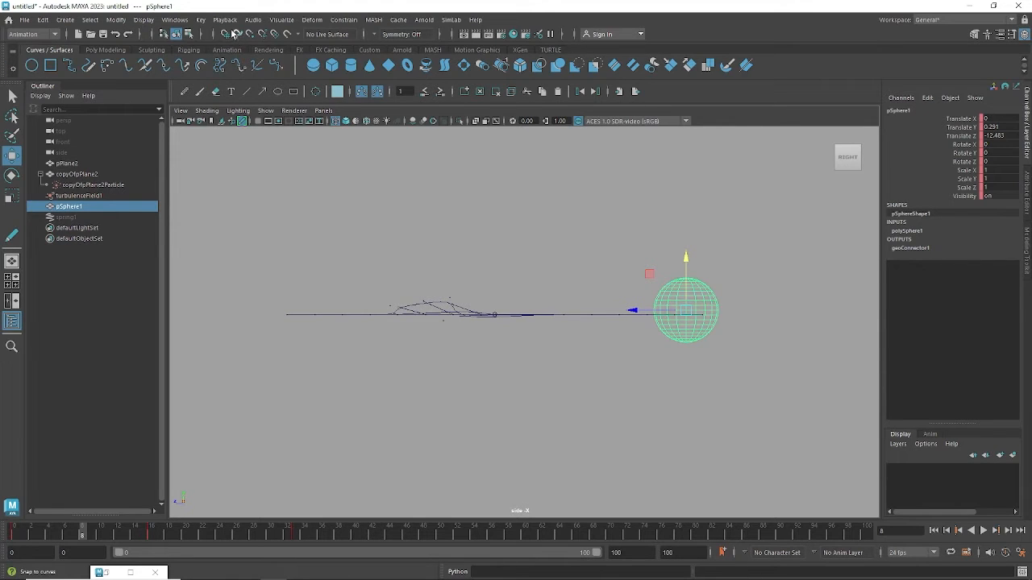
pyautogui.click(283, 21)
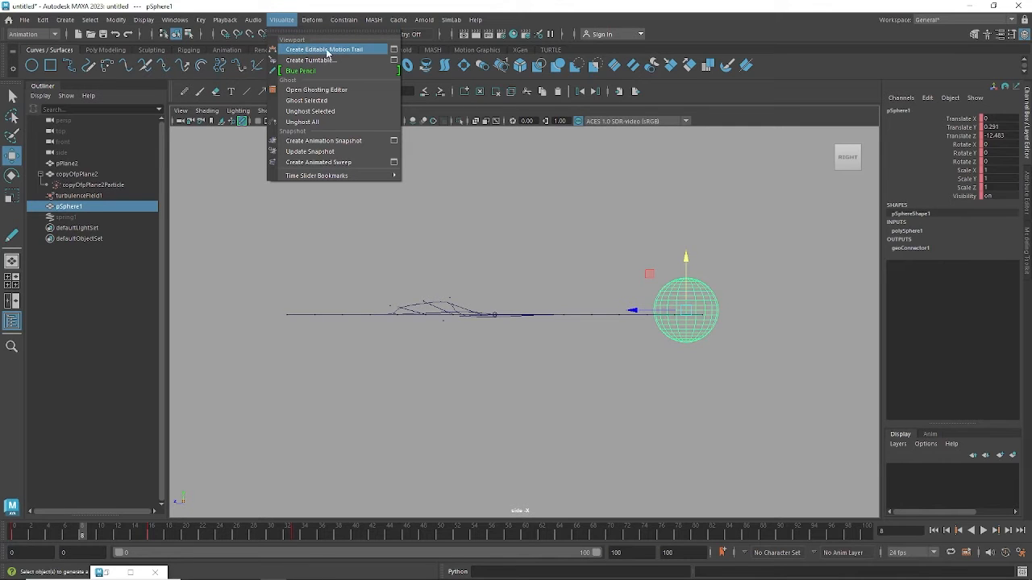
pyautogui.click(30, 36)
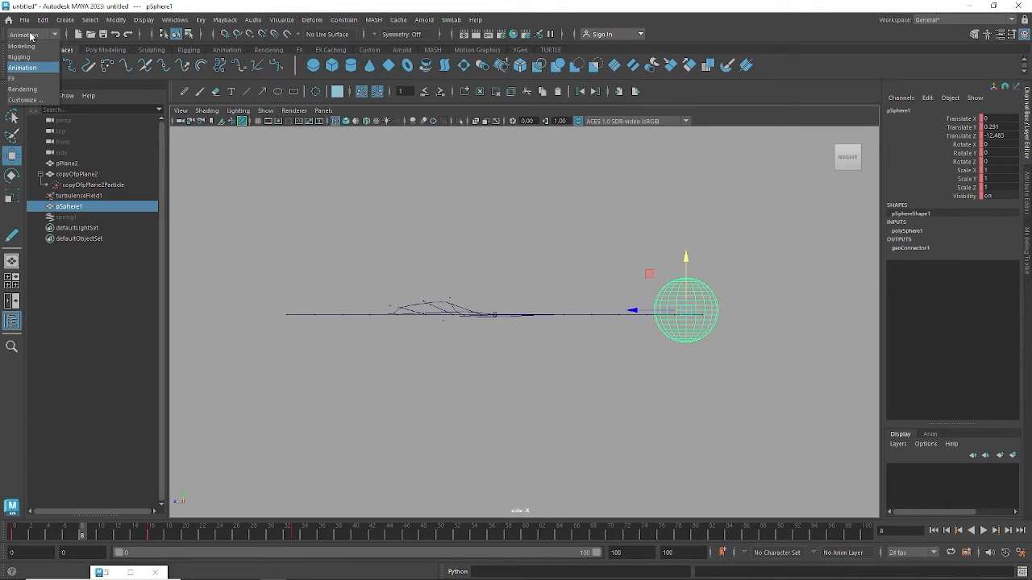
pyautogui.click(33, 69)
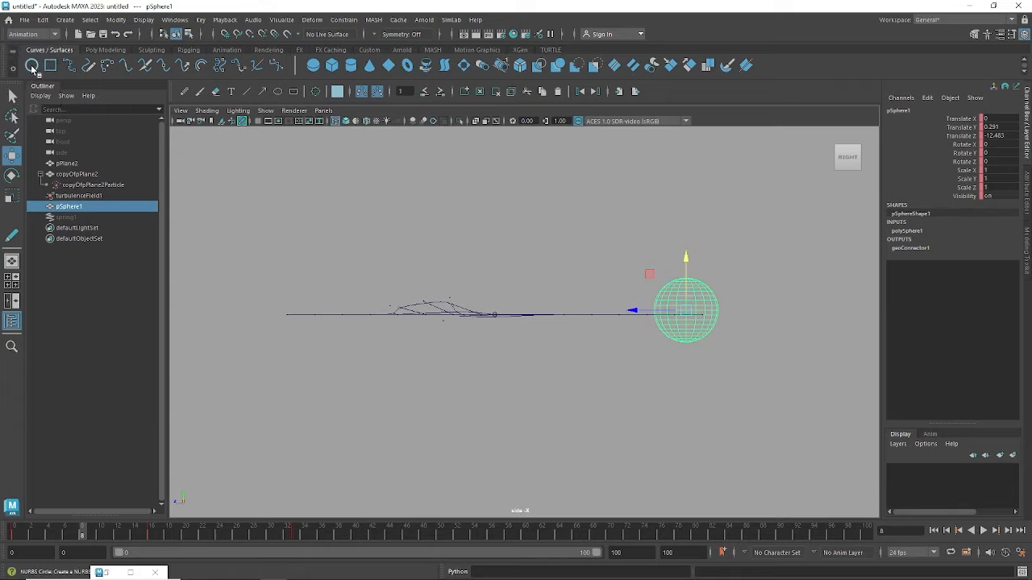
pyautogui.click(280, 20)
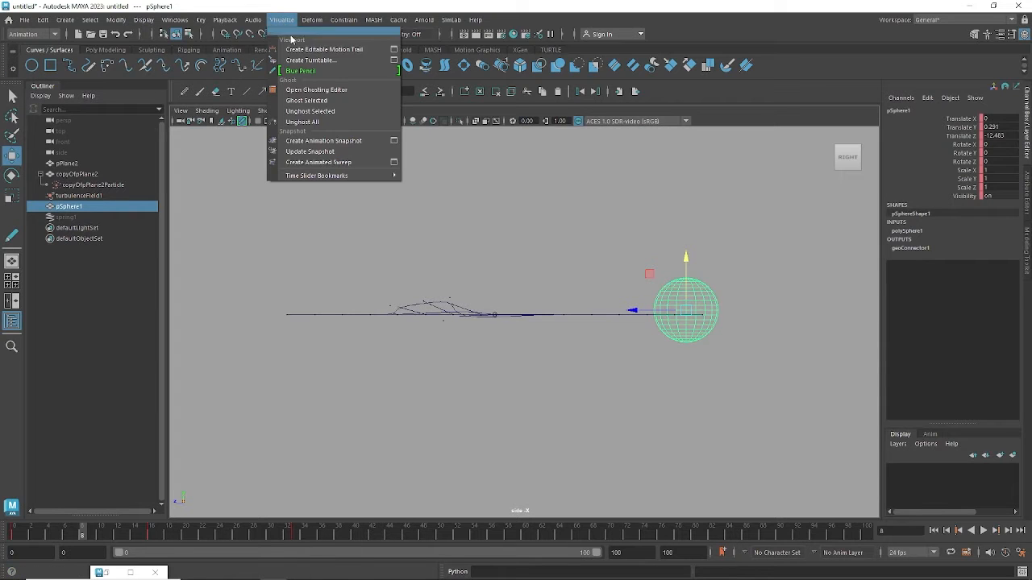
pyautogui.click(342, 50)
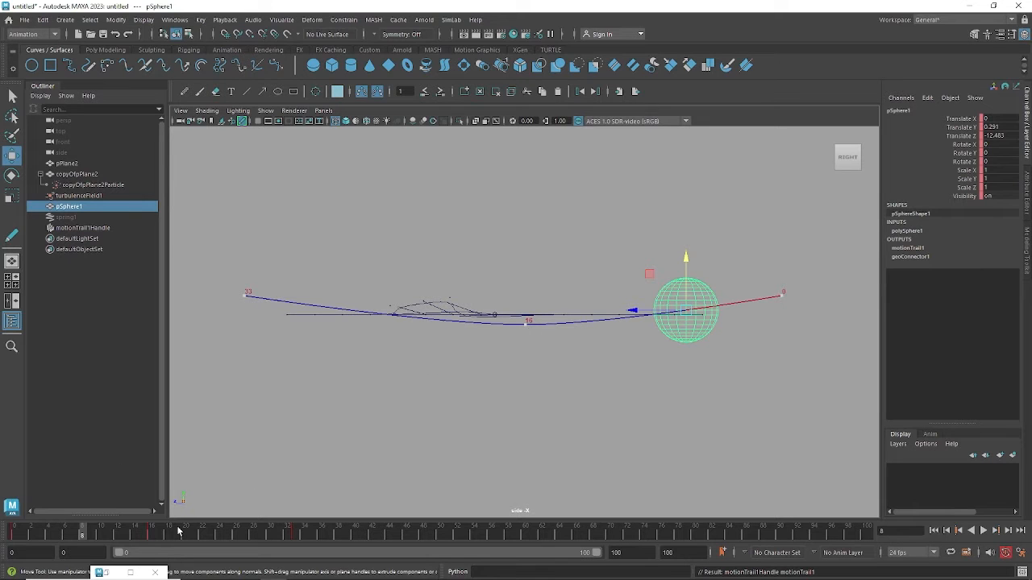
# Raise the sphere's keyed Translate Y to about -0.306 at frame 16 and about 3.202 at frame 8
pyautogui.click(150, 533)
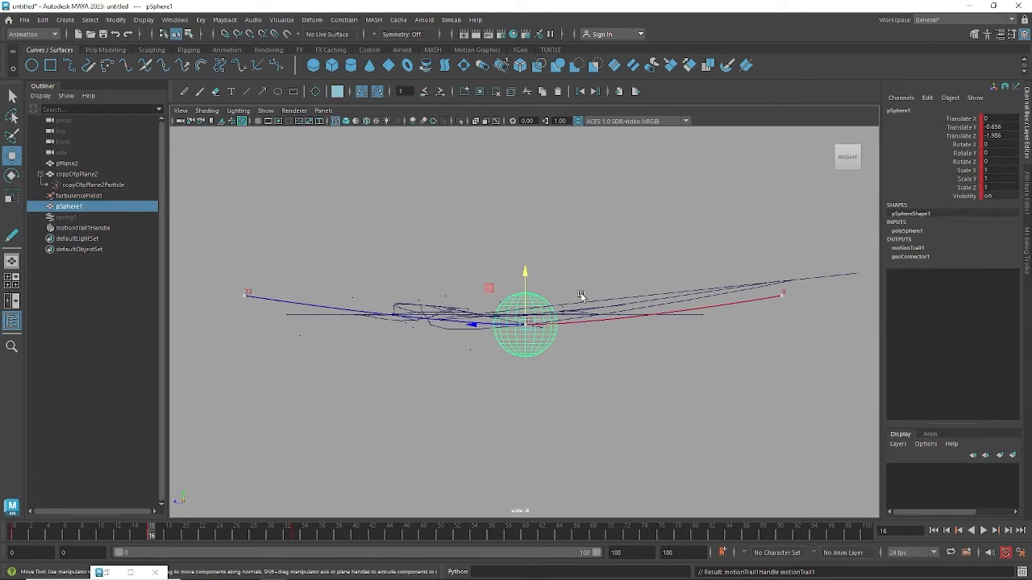
pyautogui.moveTo(525, 276)
pyautogui.mouseDown()
pyautogui.moveTo(524, 240)
pyautogui.moveTo(526, 266)
pyautogui.mouseUp()
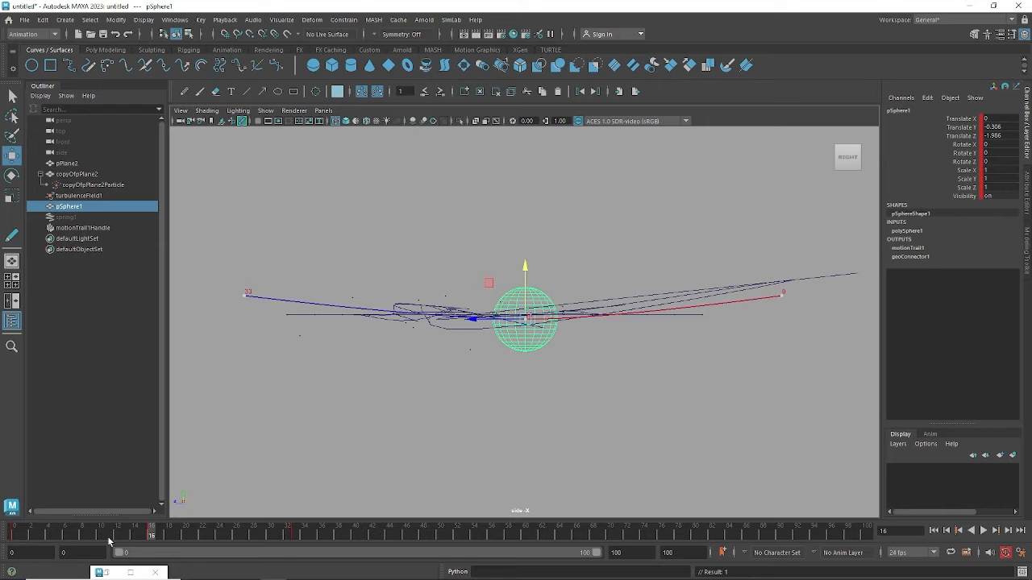
pyautogui.click(81, 535)
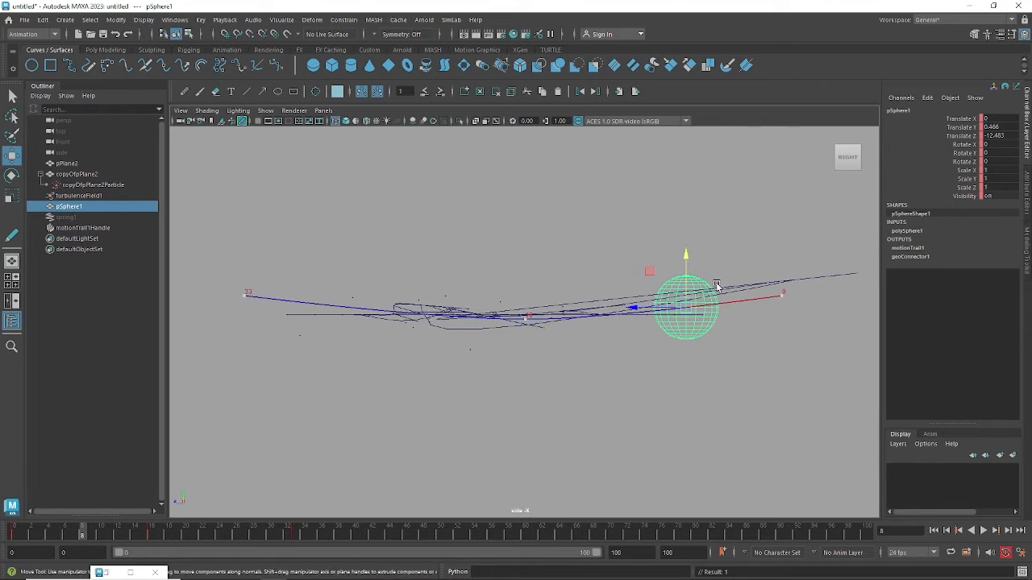
pyautogui.moveTo(685, 264); pyautogui.dragTo(687, 213)
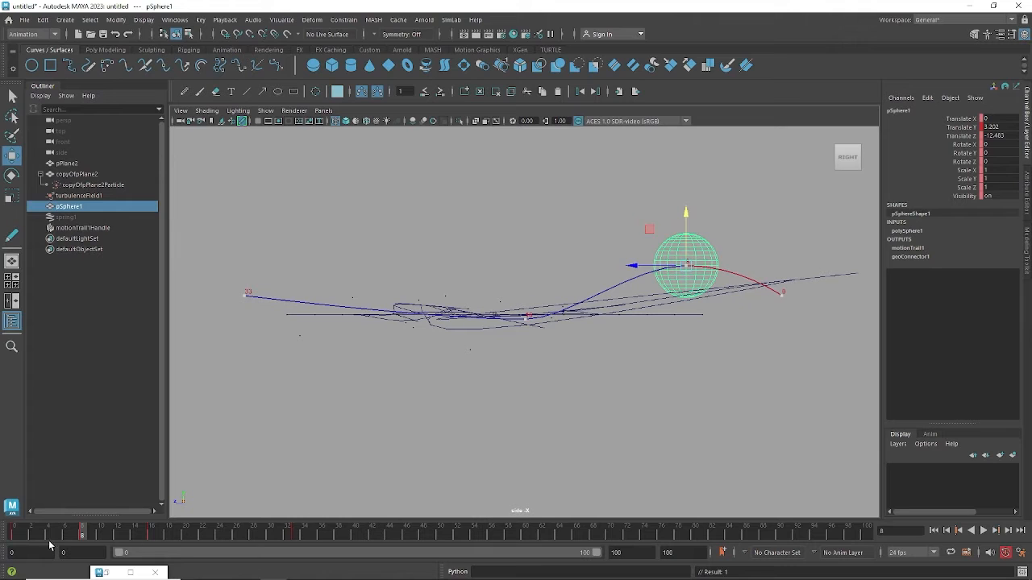
# Play to frame 26 and raise the sphere there to a keyed Translate Y of about 1.58
pyautogui.hotkey('alt', 'v')
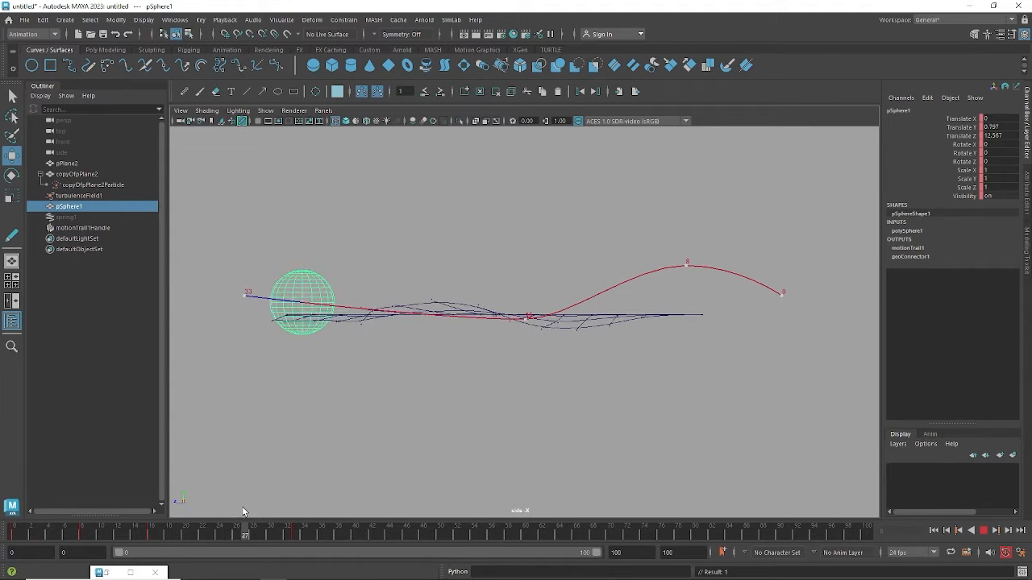
pyautogui.hotkey('alt', 'v')
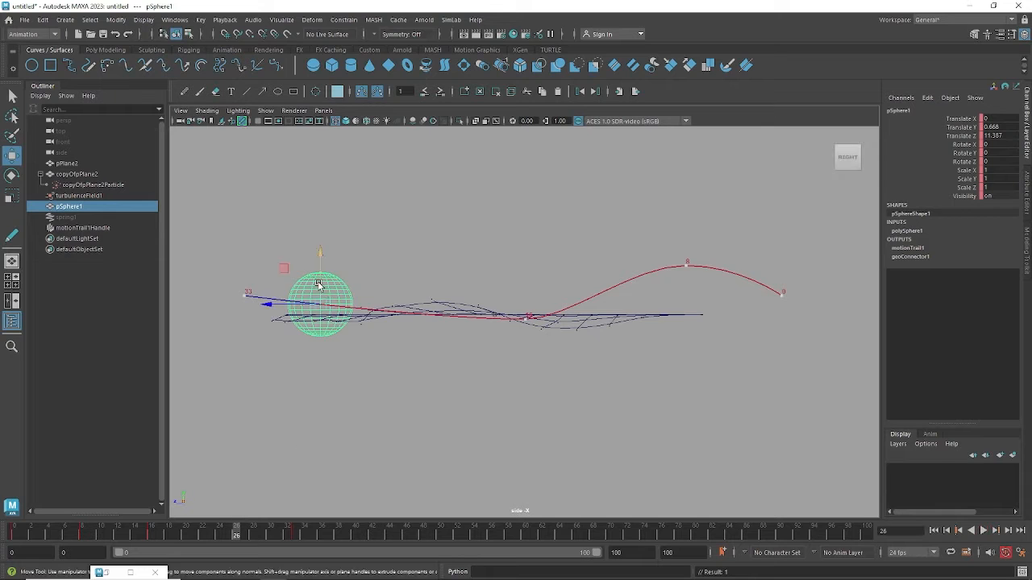
pyautogui.moveTo(322, 272); pyautogui.dragTo(322, 268)
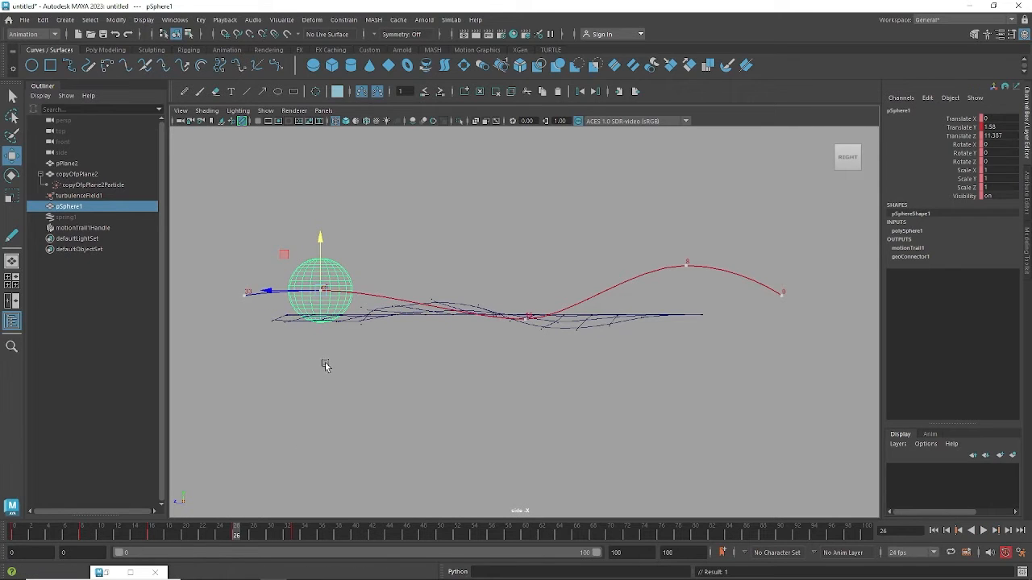
# Play back the side-view path, switch to the perspective view, and shift the sphere at frame 8 to a Translate X of about -1.455
pyautogui.hotkey('alt', 'v')
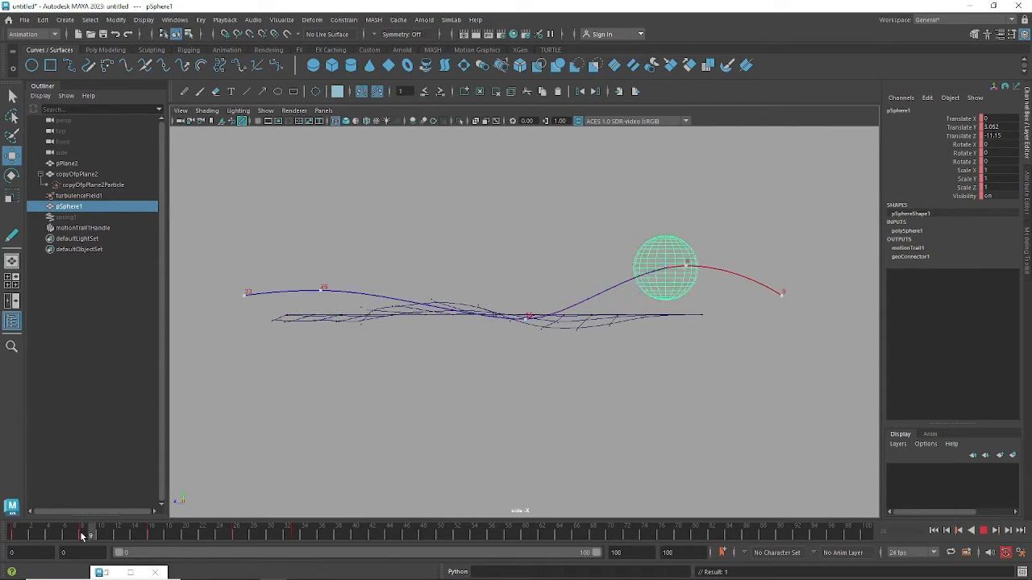
pyautogui.hotkey('alt', 'v')
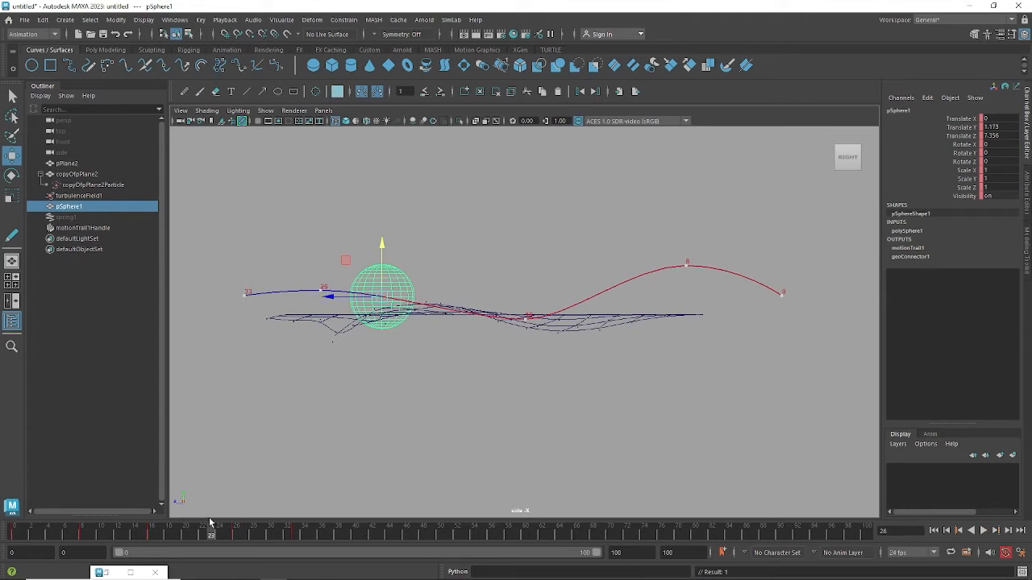
pyautogui.press('space')
pyautogui.click(517, 335)
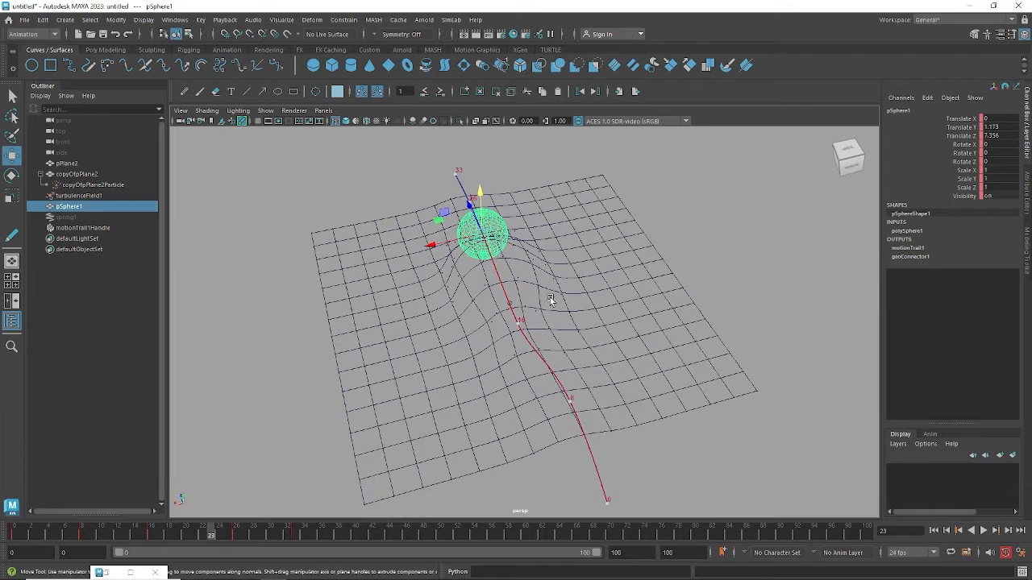
pyautogui.click(83, 534)
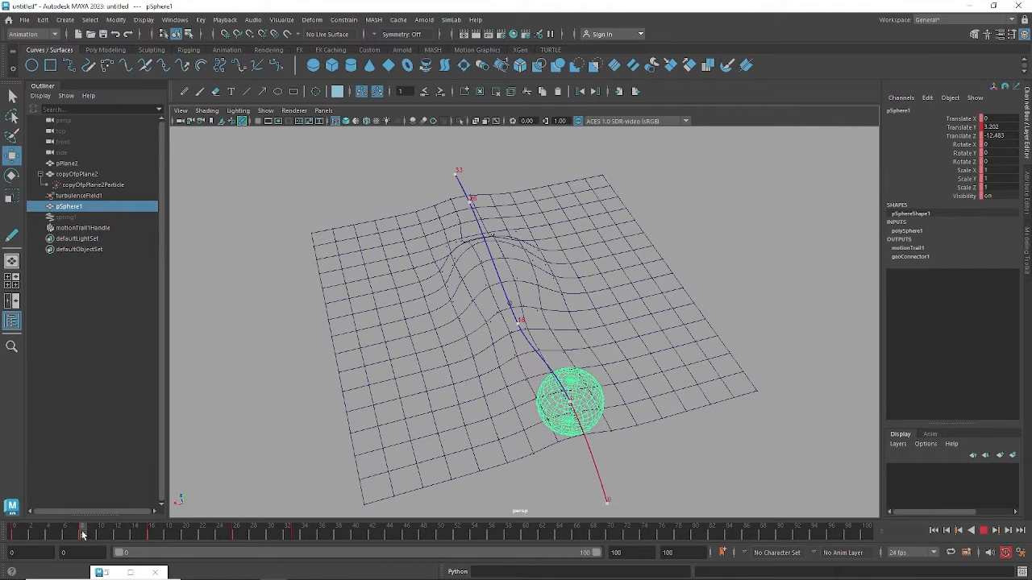
pyautogui.moveTo(536, 414); pyautogui.dragTo(534, 510)
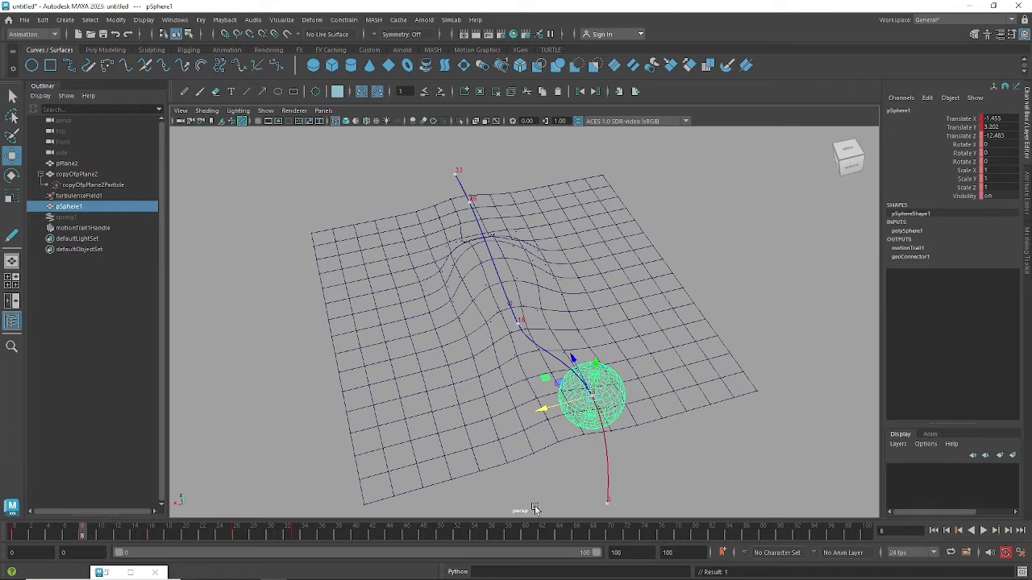
pyautogui.click(90, 537)
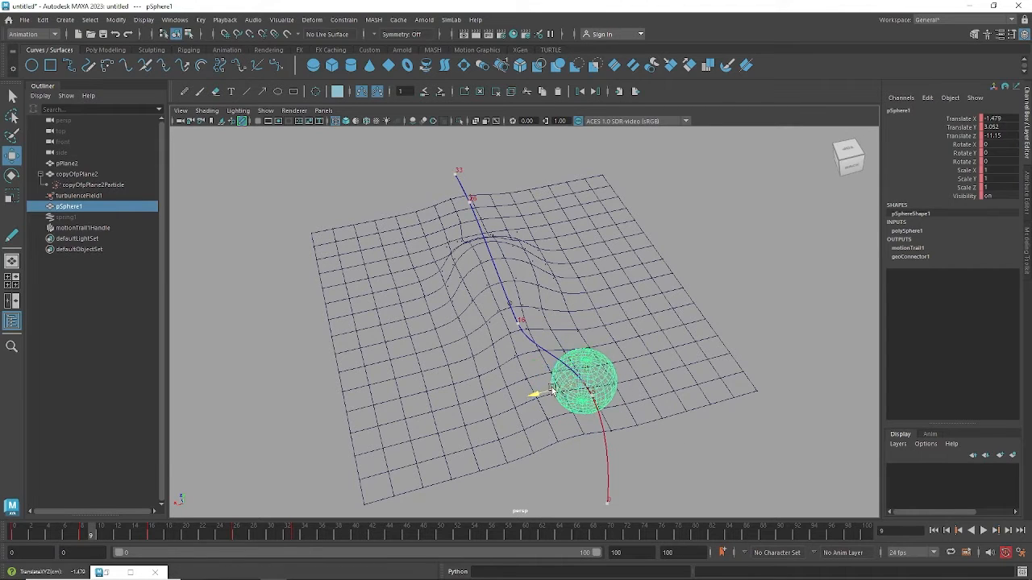
pyautogui.moveTo(553, 390); pyautogui.dragTo(494, 501)
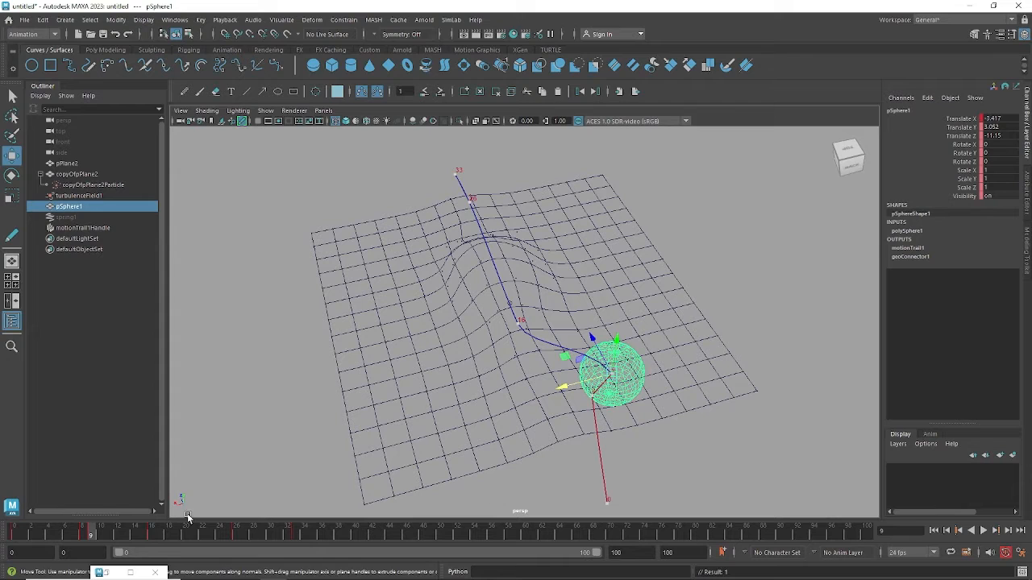
pyautogui.rightClick(96, 532)
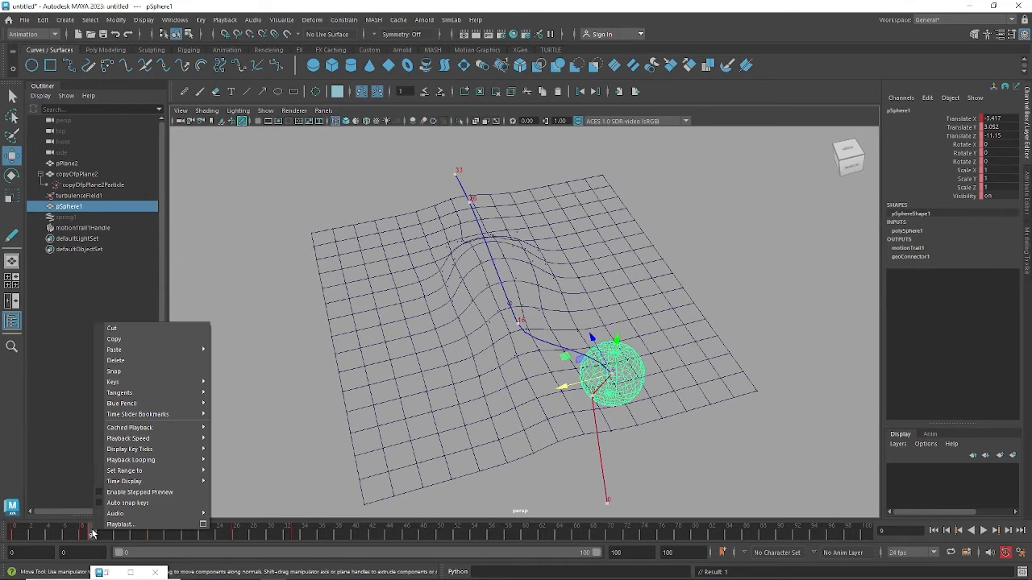
pyautogui.click(112, 362)
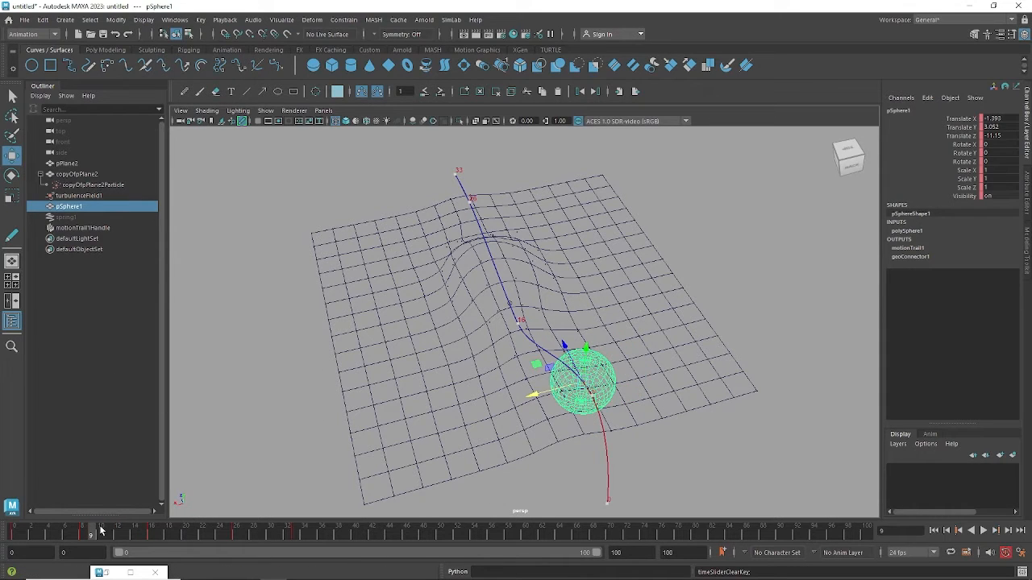
# Play to frame 26 and move the sphere there to a keyed Translate X of about 3.505 and Translate Z of about 8.433
pyautogui.hotkey('alt', 'v')
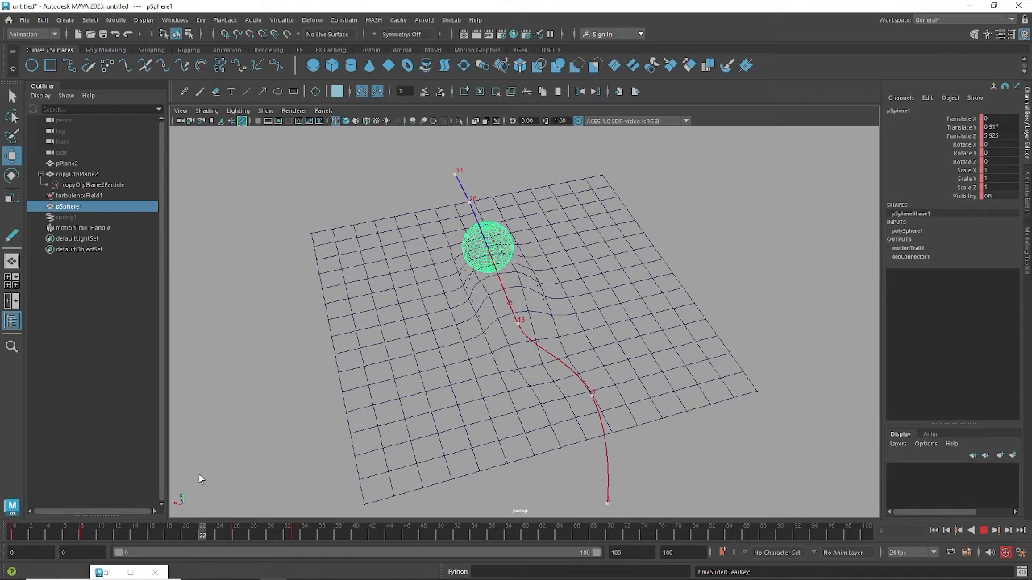
pyautogui.hotkey('alt', 'v')
pyautogui.press('w')
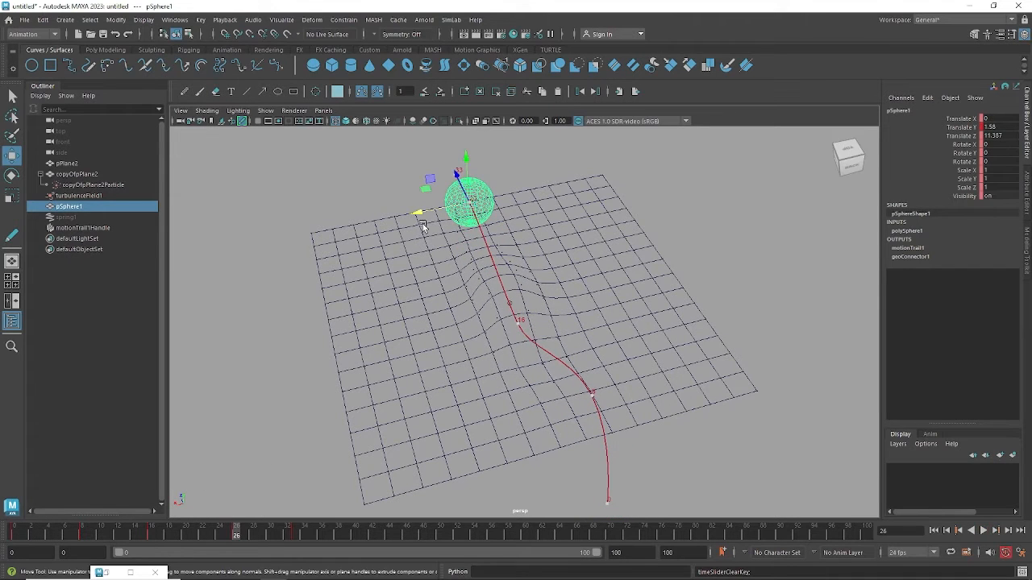
pyautogui.moveTo(420, 226); pyautogui.dragTo(387, 247)
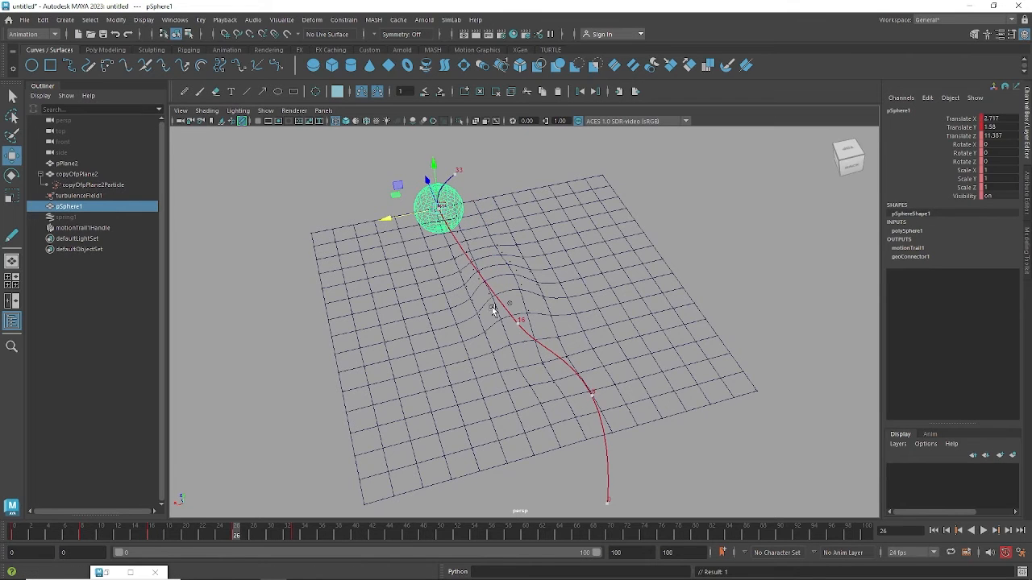
pyautogui.keyDown('alt'); pyautogui.moveTo(493, 311); pyautogui.dragTo(518, 317); pyautogui.keyUp('alt')
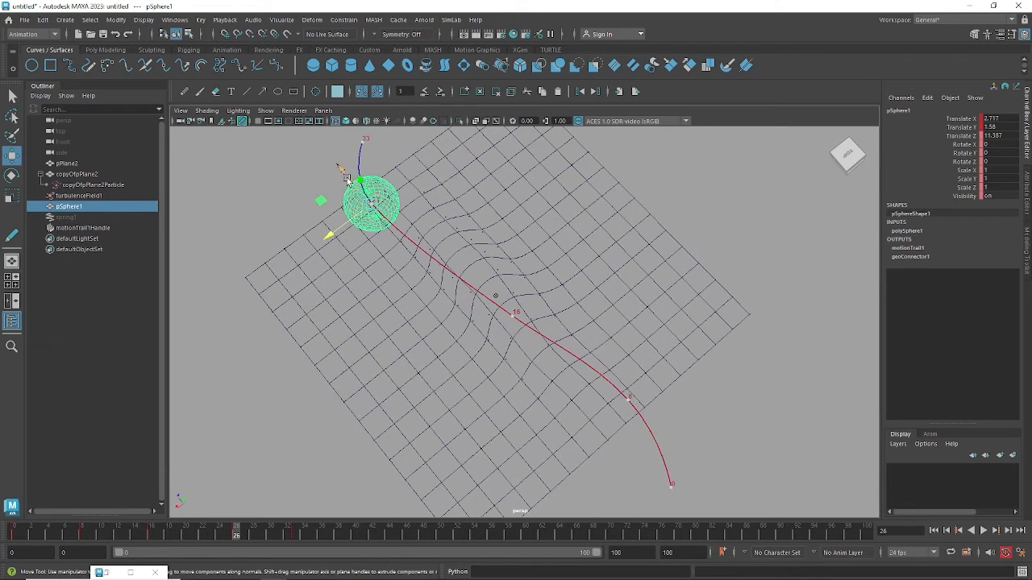
pyautogui.moveTo(347, 179); pyautogui.dragTo(375, 209)
pyautogui.moveTo(357, 258); pyautogui.dragTo(357, 262)
pyautogui.keyDown('alt'); pyautogui.moveTo(456, 299); pyautogui.dragTo(405, 285); pyautogui.keyUp('alt')
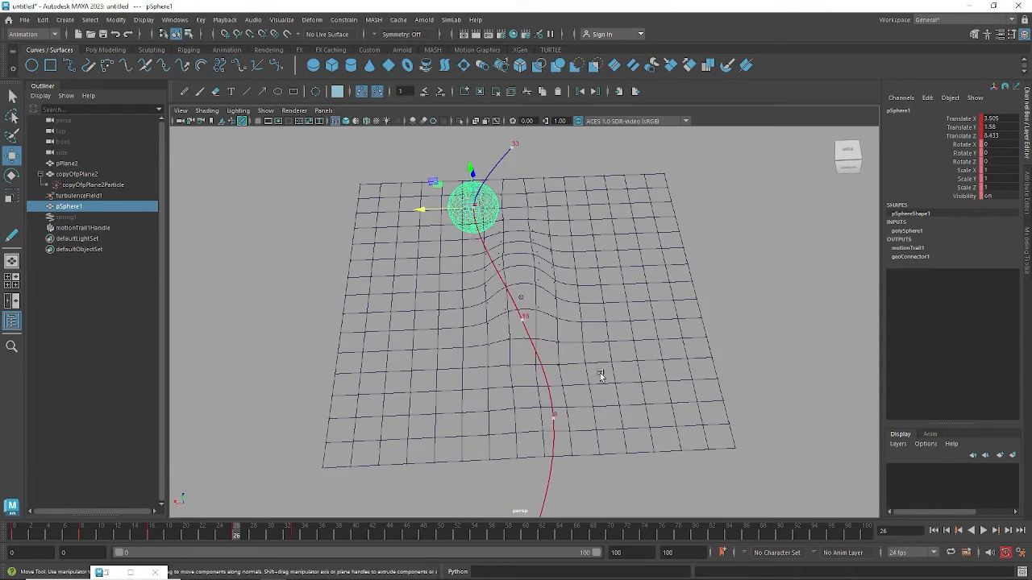
# Check the sphere's curved path from several angles, rewind to frame 0, and turn on shaded display
pyautogui.moveTo(601, 376)
pyautogui.keyDown('alt'); pyautogui.mouseDown()
pyautogui.moveTo(737, 317)
pyautogui.moveTo(707, 323)
pyautogui.moveTo(617, 398)
pyautogui.moveTo(614, 377)
pyautogui.mouseUp(); pyautogui.keyUp('alt')
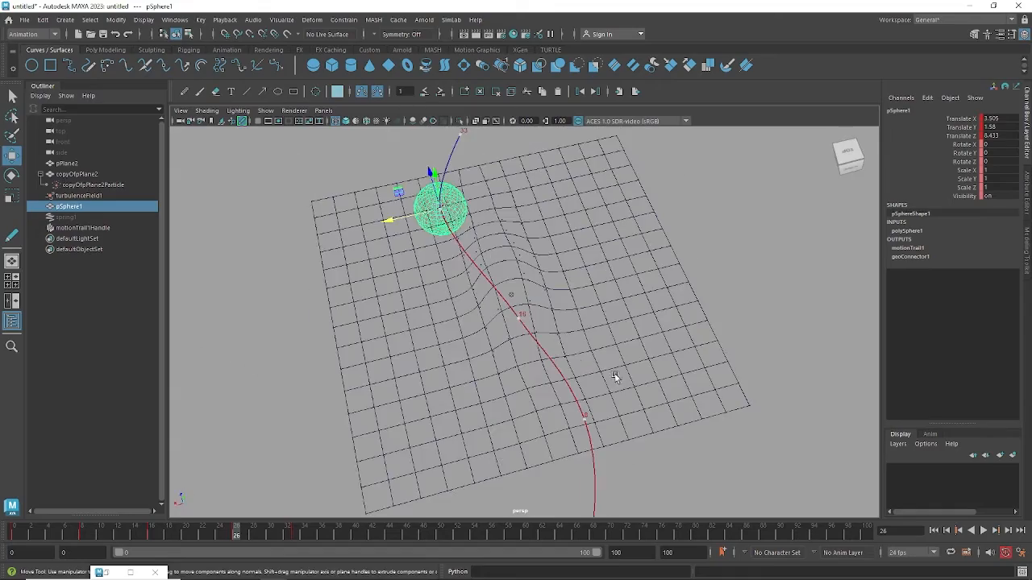
pyautogui.moveTo(520, 325)
pyautogui.keyDown('alt'); pyautogui.mouseDown()
pyautogui.moveTo(546, 314)
pyautogui.moveTo(528, 306)
pyautogui.moveTo(506, 339)
pyautogui.mouseUp(); pyautogui.keyUp('alt')
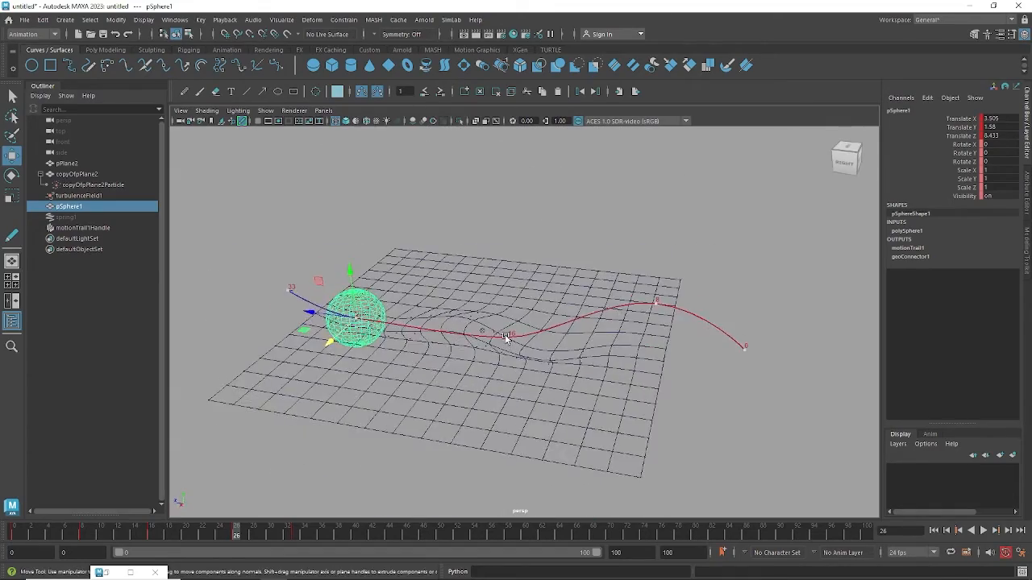
pyautogui.moveTo(557, 396)
pyautogui.keyDown('alt'); pyautogui.mouseDown()
pyautogui.moveTo(479, 405)
pyautogui.moveTo(546, 399)
pyautogui.mouseUp(); pyautogui.keyUp('alt')
pyautogui.keyDown('alt'); pyautogui.moveTo(549, 359); pyautogui.dragTo(585, 345); pyautogui.keyUp('alt')
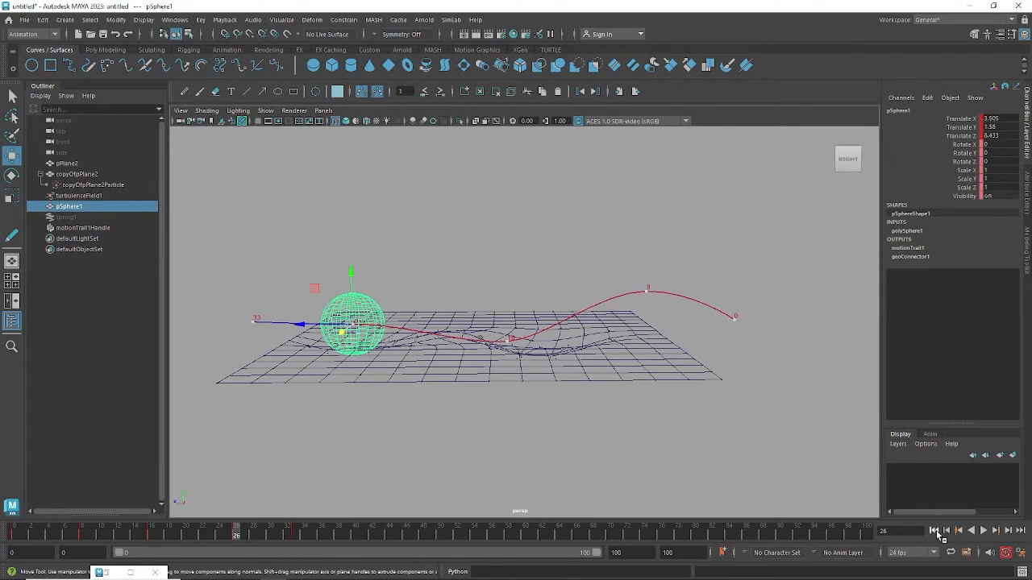
pyautogui.click(934, 531)
pyautogui.keyDown('alt'); pyautogui.moveTo(578, 411); pyautogui.dragTo(656, 357); pyautogui.keyUp('alt')
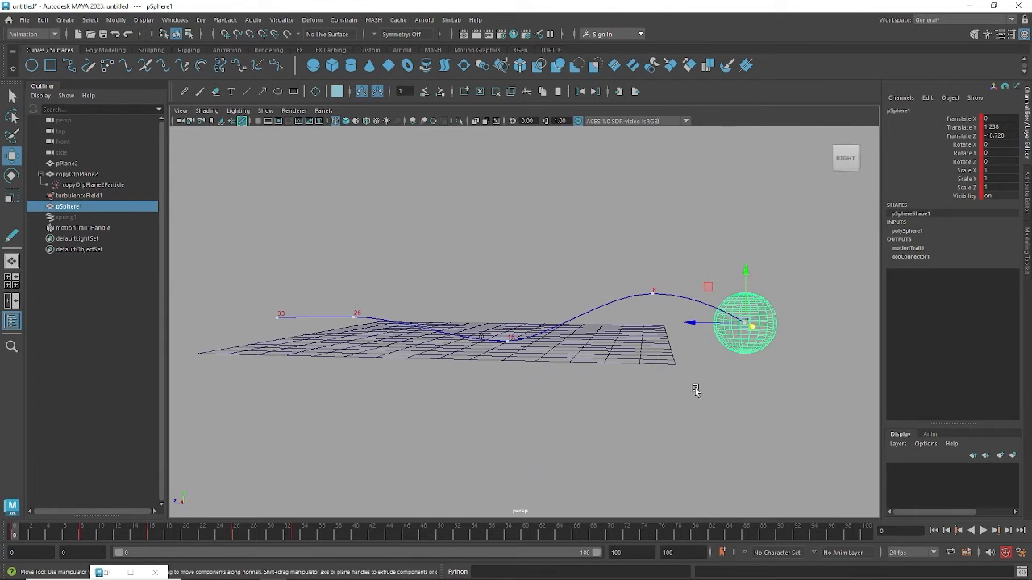
pyautogui.press('5')
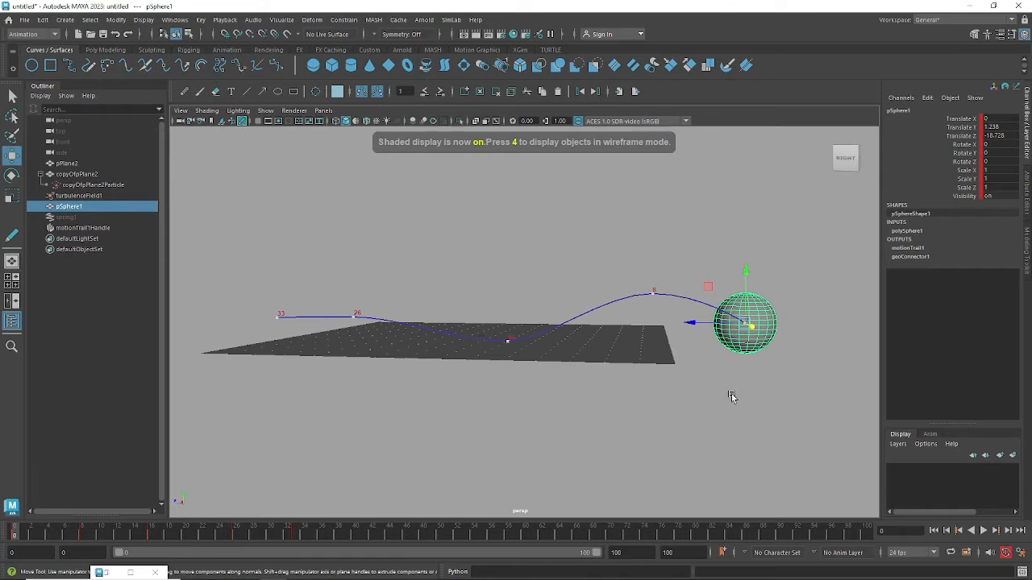
pyautogui.moveTo(732, 394)
pyautogui.keyDown('alt'); pyautogui.mouseDown()
pyautogui.moveTo(729, 427)
pyautogui.moveTo(735, 295)
pyautogui.mouseUp(); pyautogui.keyUp('alt')
# Select the sphere's motion trail handle and delete it
pyautogui.click(668, 266)
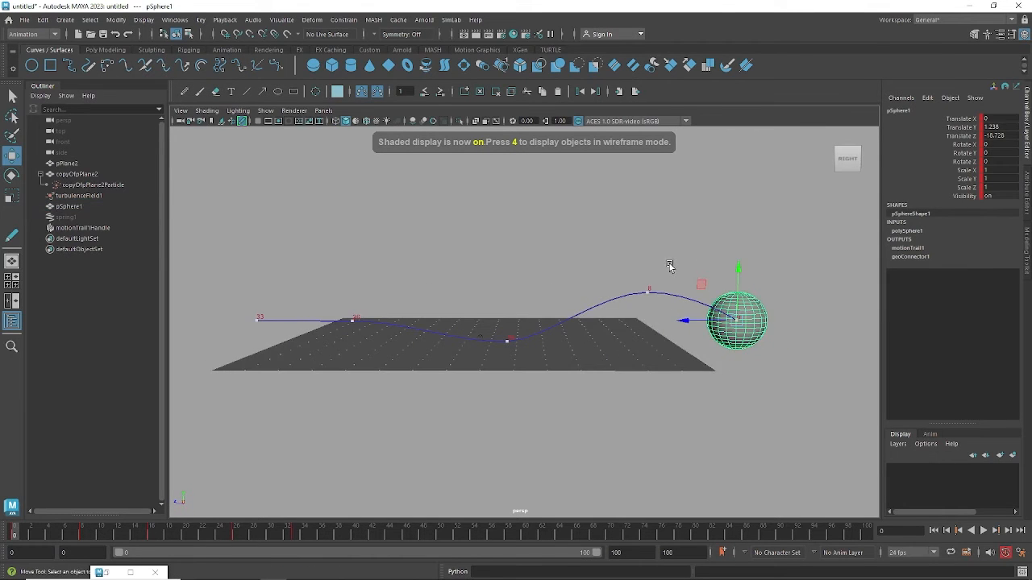
pyautogui.click(665, 304)
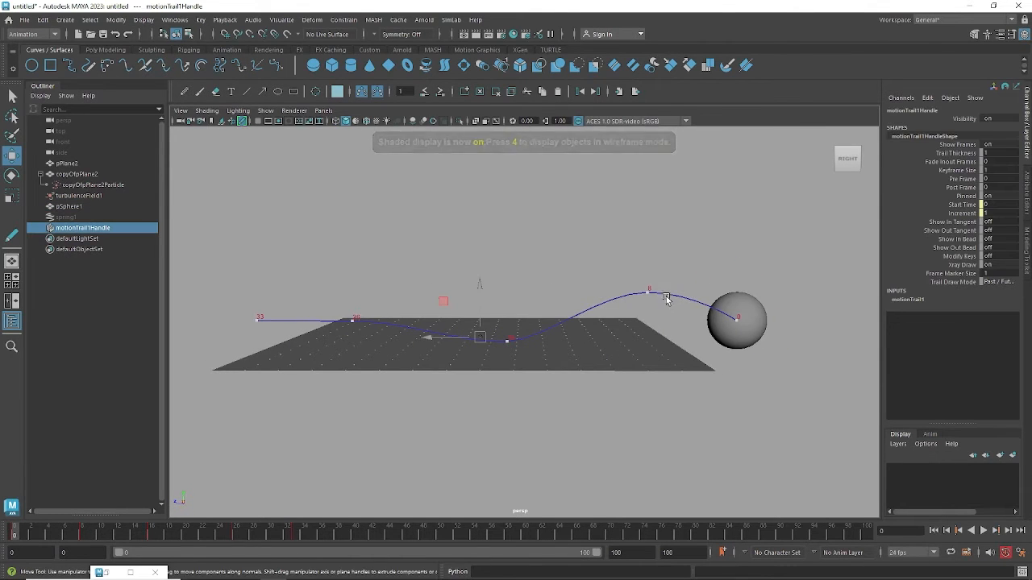
pyautogui.click(669, 256)
pyautogui.click(673, 310)
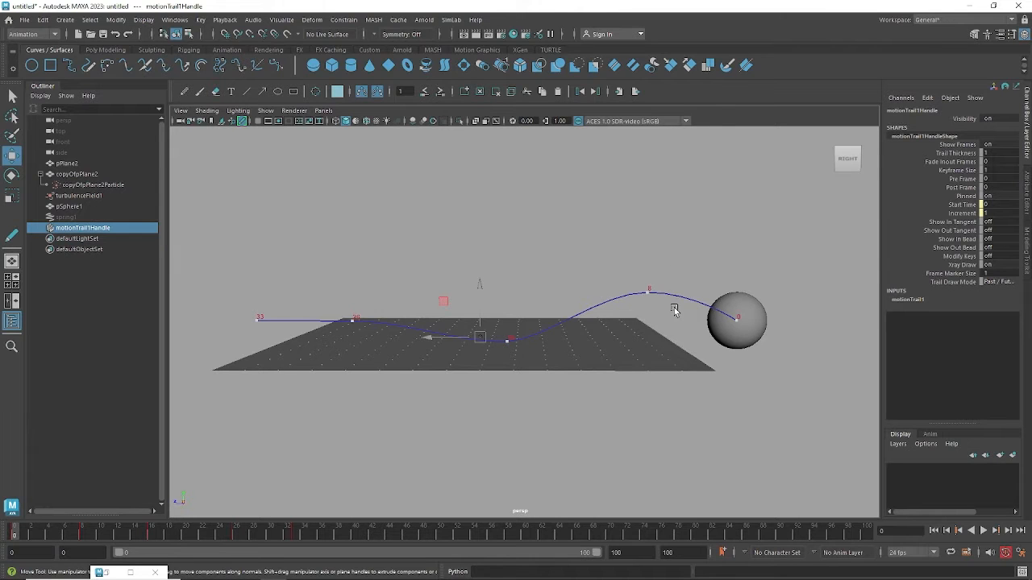
pyautogui.hotkey('alt', 'Home')
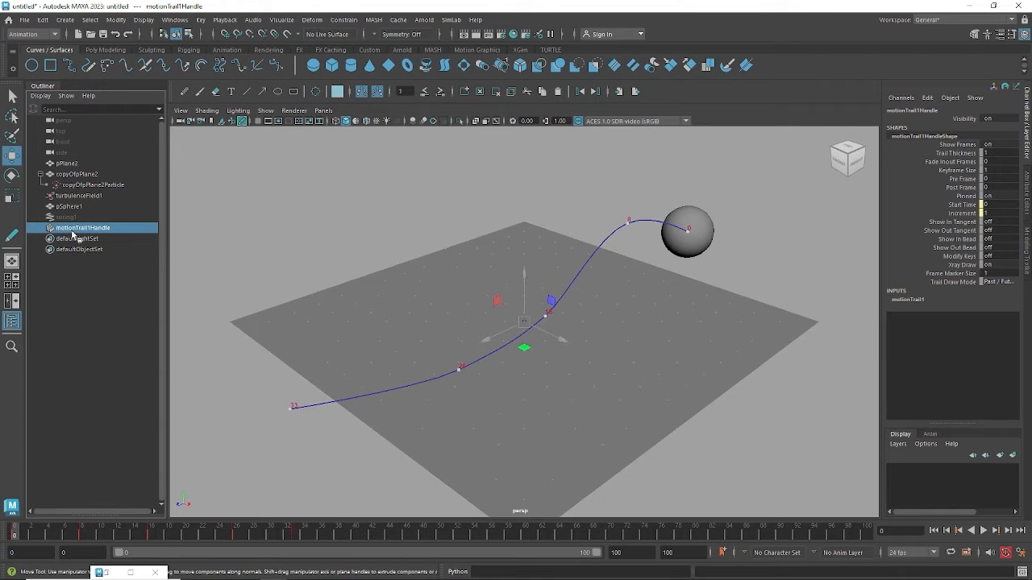
pyautogui.press('Delete')
# Play the simulation to frame 57 and examine how the sphere deforms the soft body plane
pyautogui.keyDown('alt'); pyautogui.moveTo(666, 407); pyautogui.dragTo(736, 362); pyautogui.keyUp('alt')
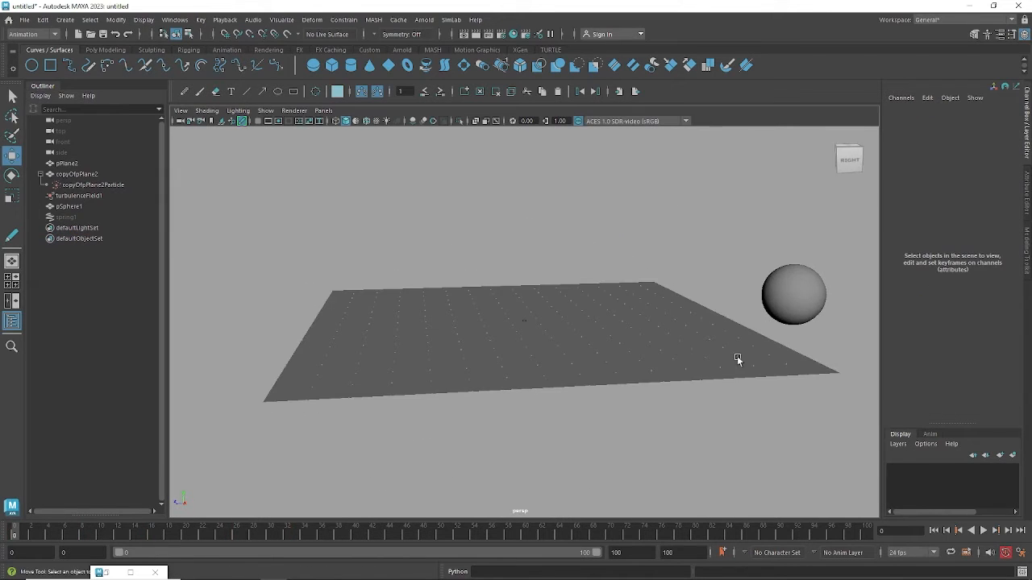
pyautogui.click(983, 531)
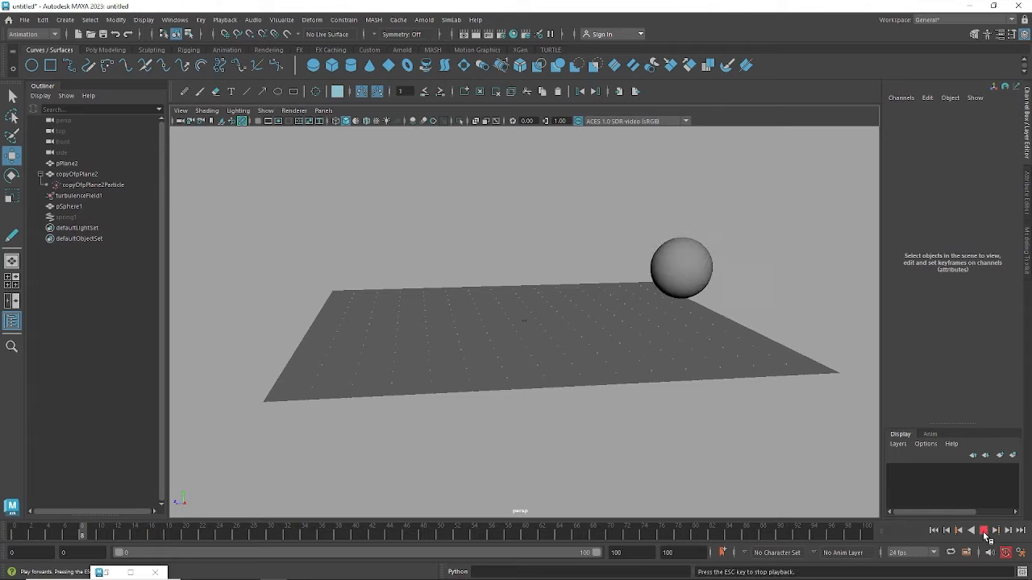
pyautogui.keyDown('alt'); pyautogui.moveTo(516, 364); pyautogui.dragTo(377, 374); pyautogui.keyUp('alt')
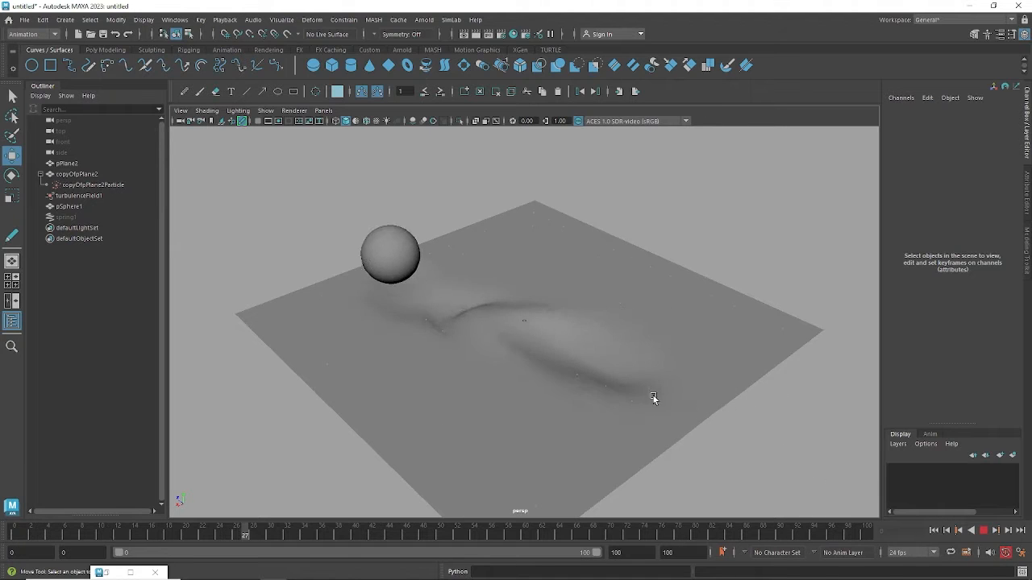
pyautogui.click(984, 533)
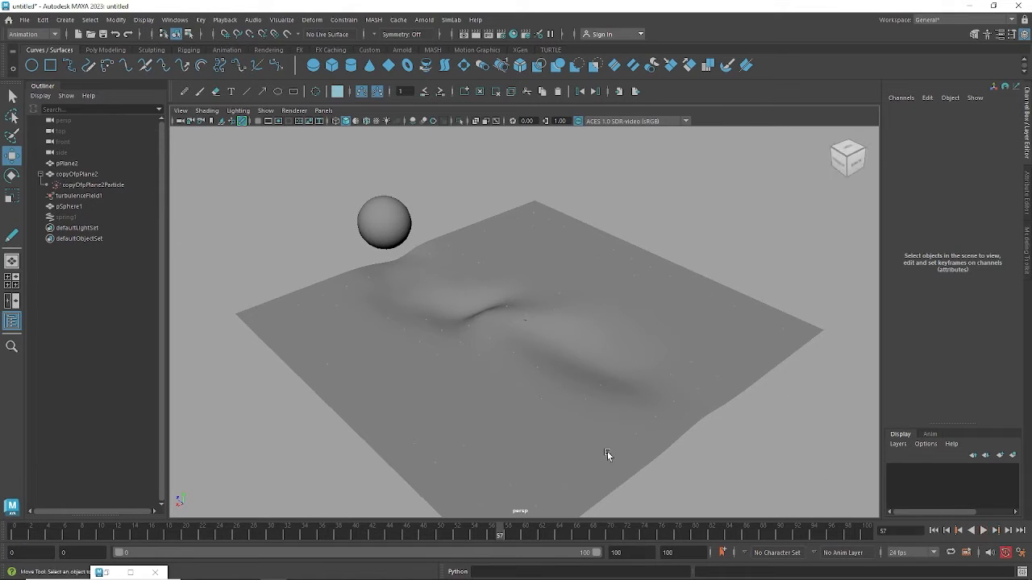
# Set the Stiffness of spring1 to 0
pyautogui.click(71, 217)
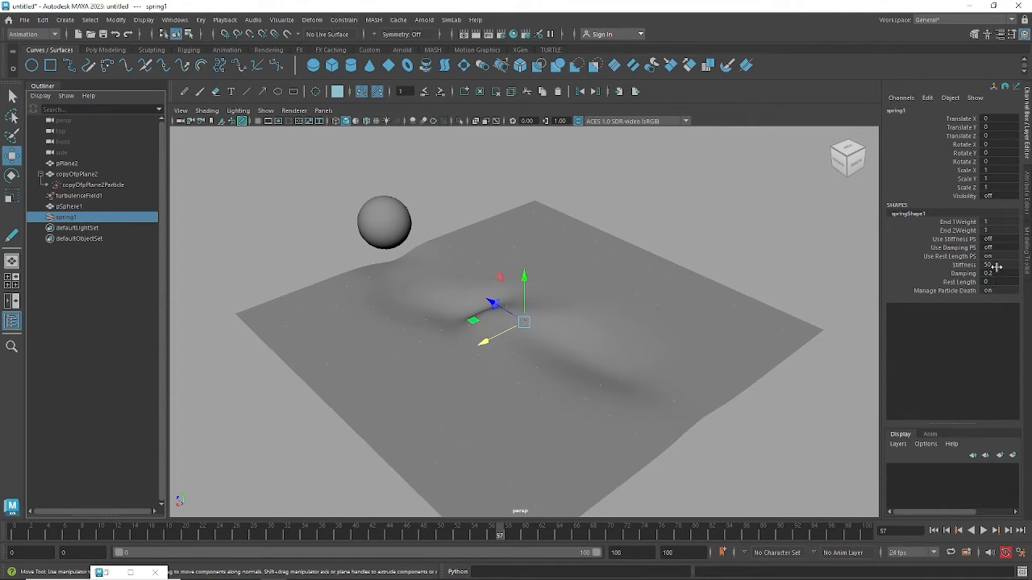
pyautogui.click(996, 267)
pyautogui.press('Return')
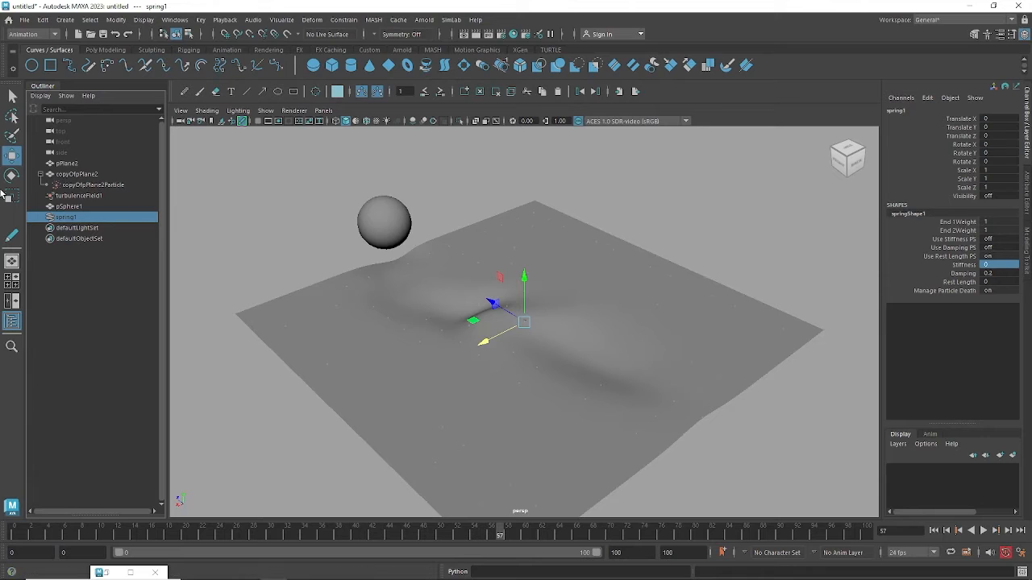
# Select the plane's particle object, rewind, and replay the simulation to frame 64 to check the deformation
pyautogui.click(93, 184)
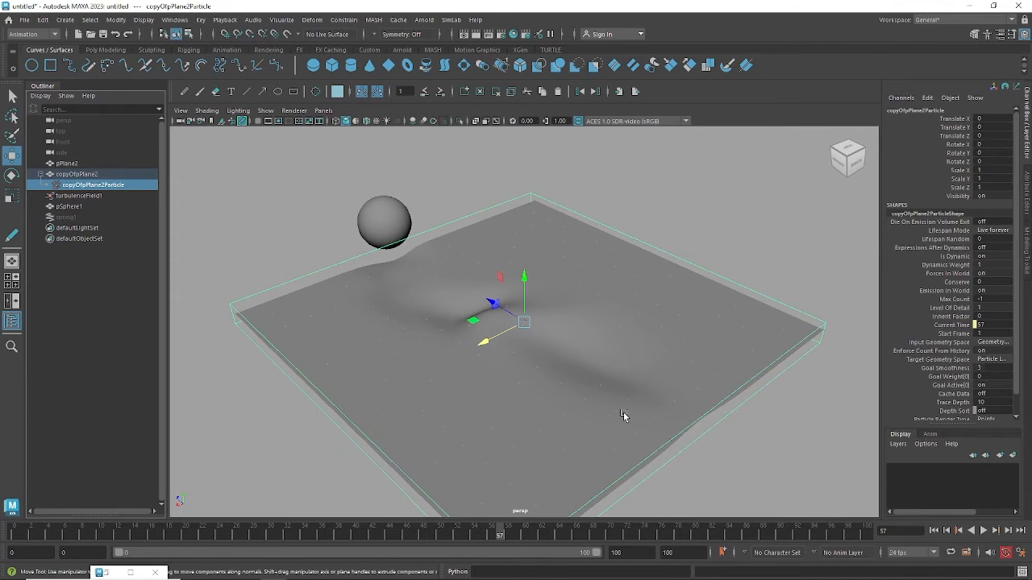
pyautogui.keyDown('alt'); pyautogui.moveTo(622, 411); pyautogui.dragTo(633, 402); pyautogui.keyUp('alt')
pyautogui.click(935, 530)
pyautogui.click(984, 530)
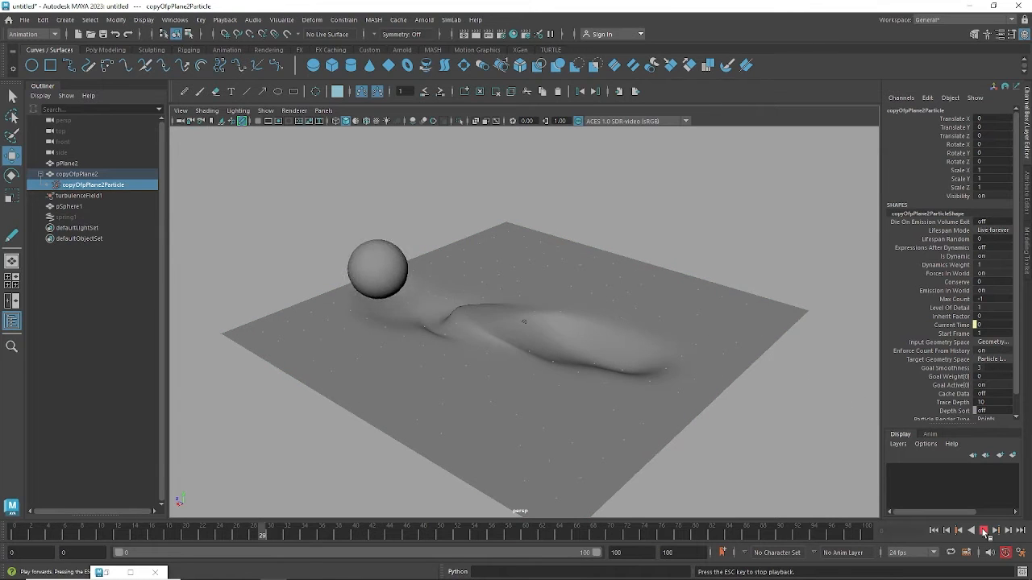
pyautogui.keyDown('alt'); pyautogui.moveTo(684, 371); pyautogui.dragTo(484, 357); pyautogui.keyUp('alt')
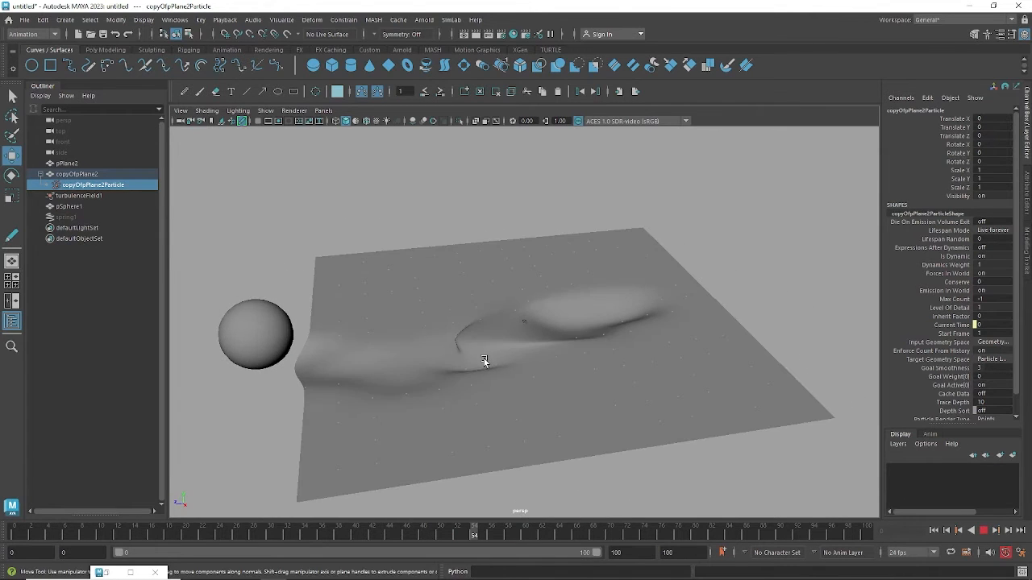
pyautogui.click(983, 530)
# Examine the deformed surface up close and select the copyOfpPlane2 mesh
pyautogui.moveTo(686, 350)
pyautogui.keyDown('alt'); pyautogui.mouseDown()
pyautogui.moveTo(645, 347)
pyautogui.moveTo(699, 349)
pyautogui.mouseUp(); pyautogui.keyUp('alt')
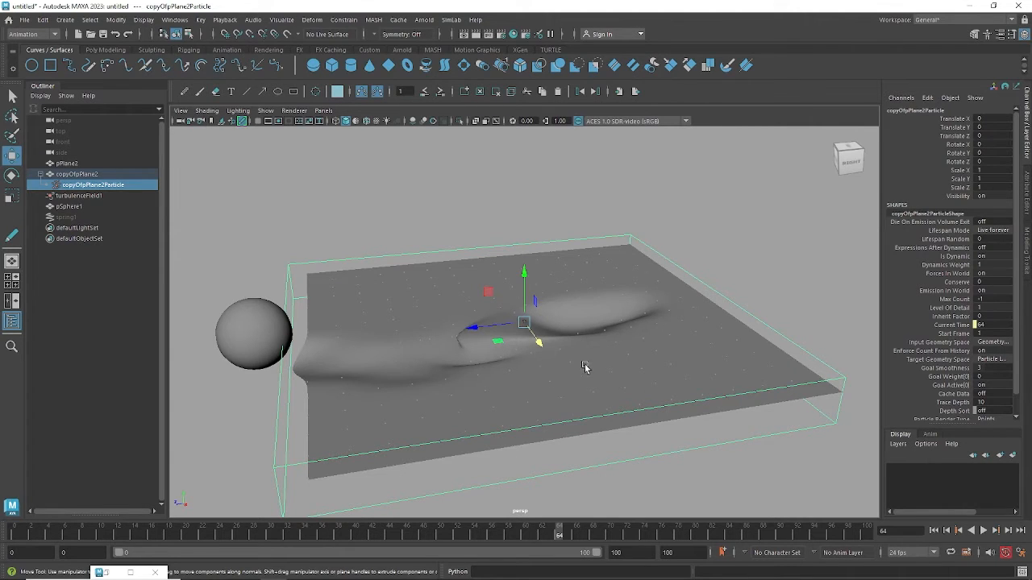
pyautogui.keyDown('alt'); pyautogui.moveTo(583, 362); pyautogui.dragTo(548, 428); pyautogui.keyUp('alt')
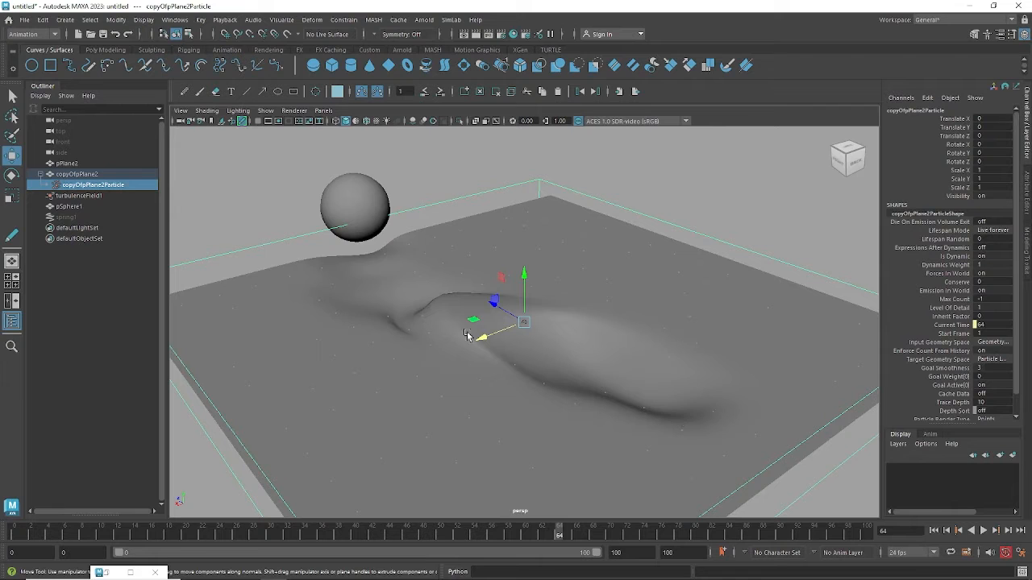
pyautogui.click(676, 471)
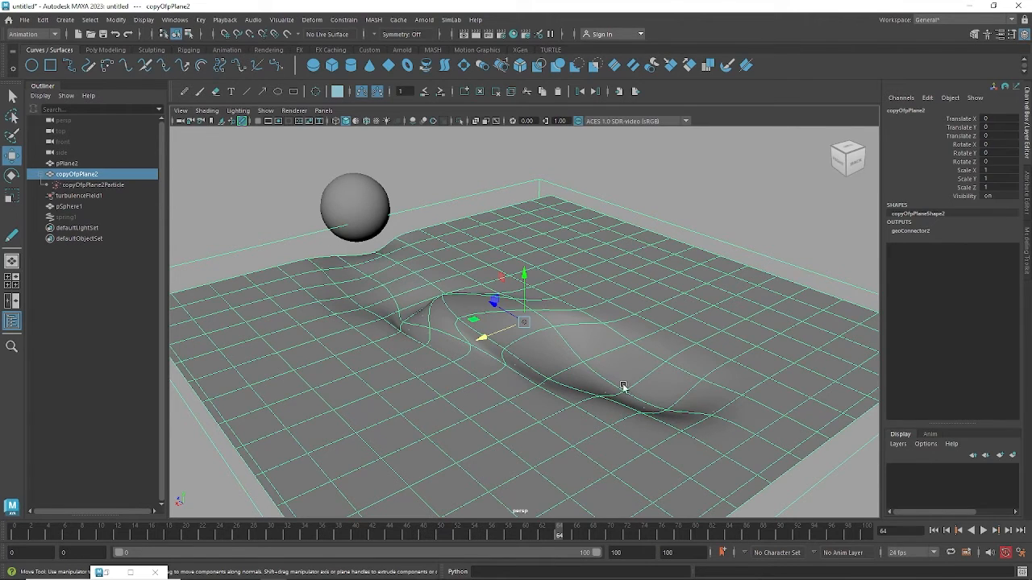
# Examine the deformed soft body plane and the sphere from several angles and distances
pyautogui.keyDown('alt'); pyautogui.moveTo(667, 436); pyautogui.dragTo(507, 422); pyautogui.keyUp('alt')
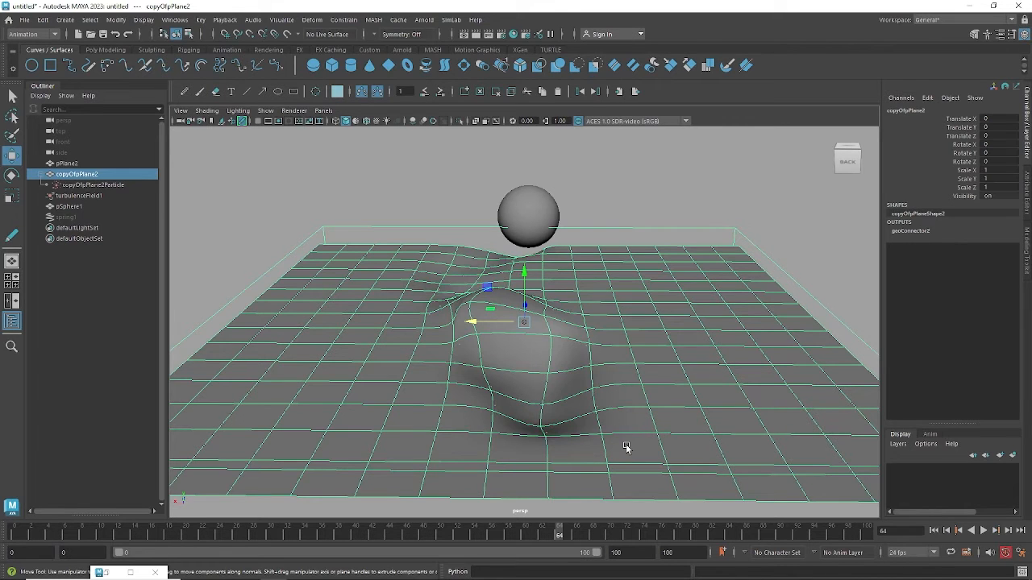
pyautogui.keyDown('alt'); pyautogui.moveTo(610, 419); pyautogui.dragTo(573, 426); pyautogui.keyUp('alt')
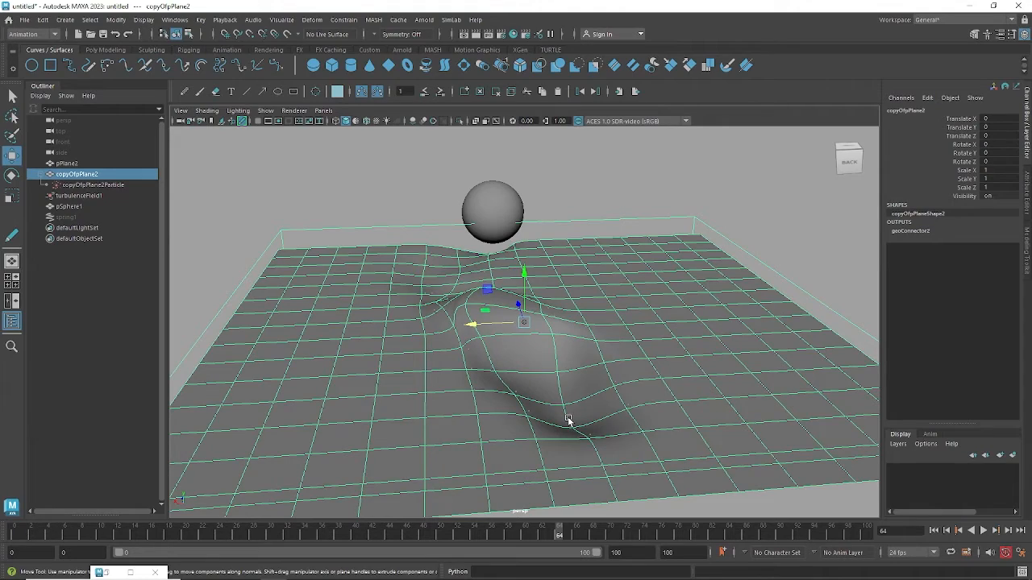
pyautogui.keyDown('alt'); pyautogui.moveTo(569, 421); pyautogui.dragTo(698, 420); pyautogui.keyUp('alt')
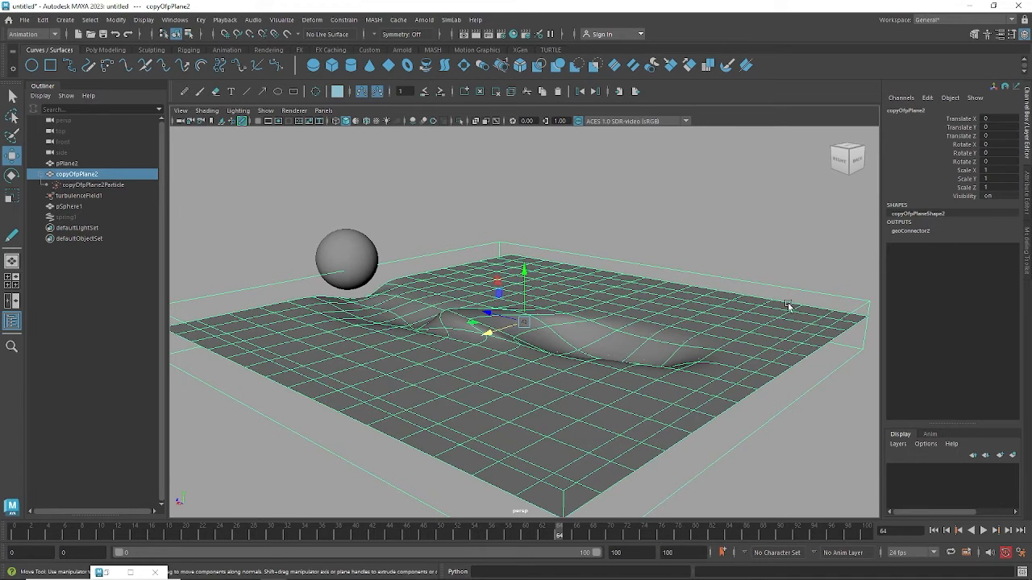
pyautogui.keyDown('alt'); pyautogui.moveTo(481, 328); pyautogui.dragTo(626, 303); pyautogui.keyUp('alt')
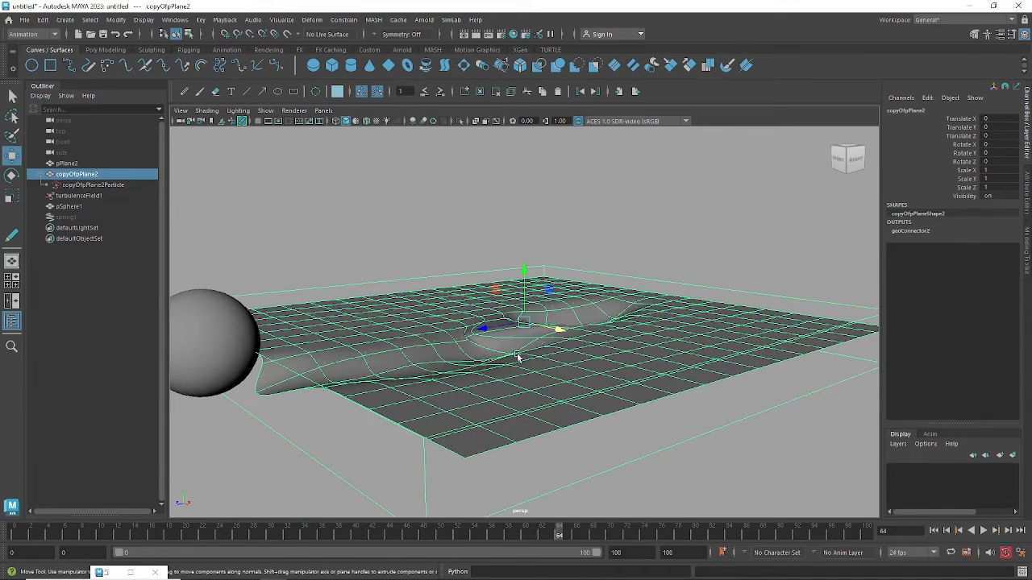
pyautogui.keyDown('alt'); pyautogui.moveTo(596, 349); pyautogui.dragTo(637, 332); pyautogui.keyUp('alt')
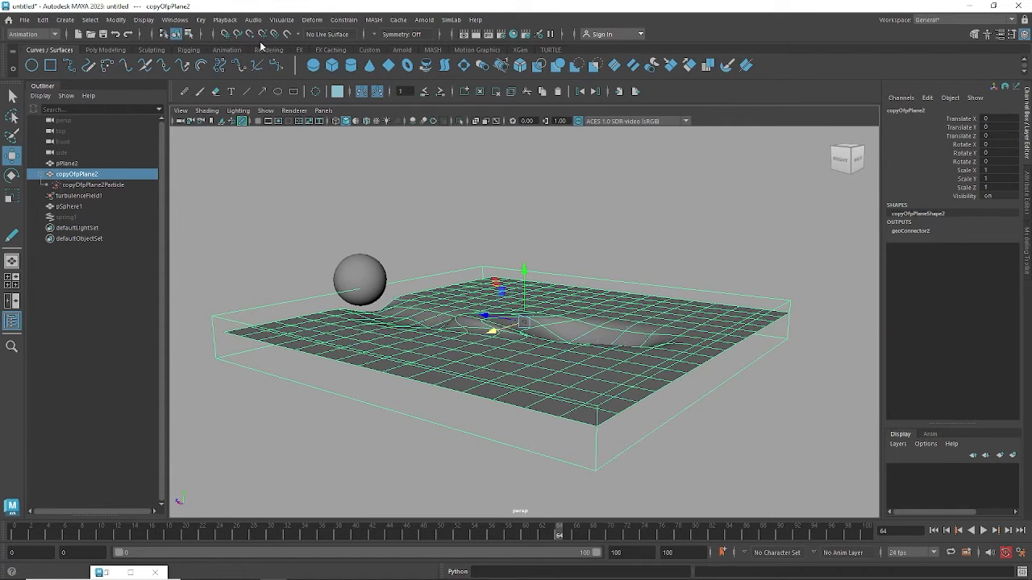
# Switch to the FX menu set and review the legacy Soft Body creation options, closing them without creating anything
pyautogui.click(33, 34)
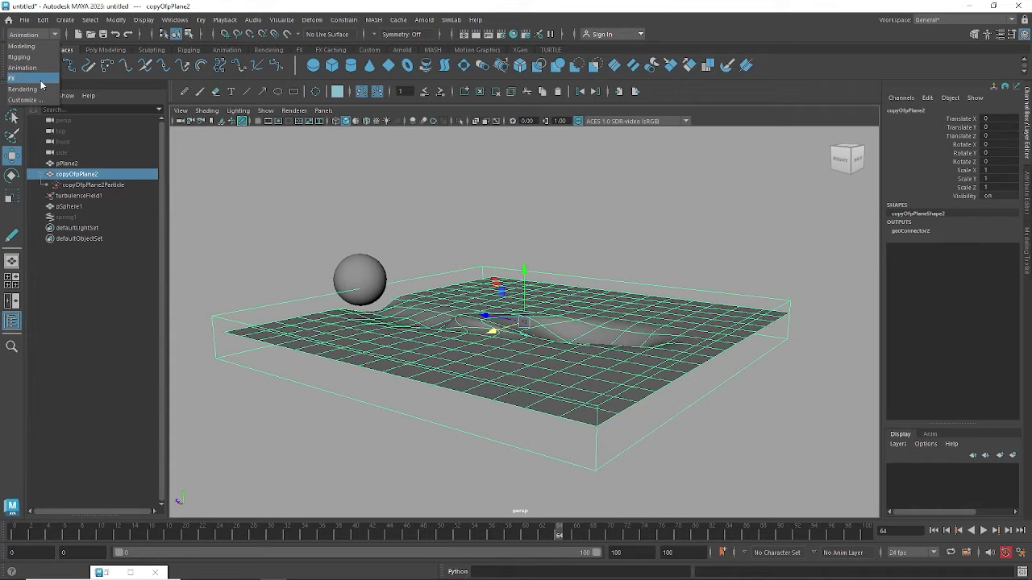
pyautogui.click(39, 78)
pyautogui.click(211, 20)
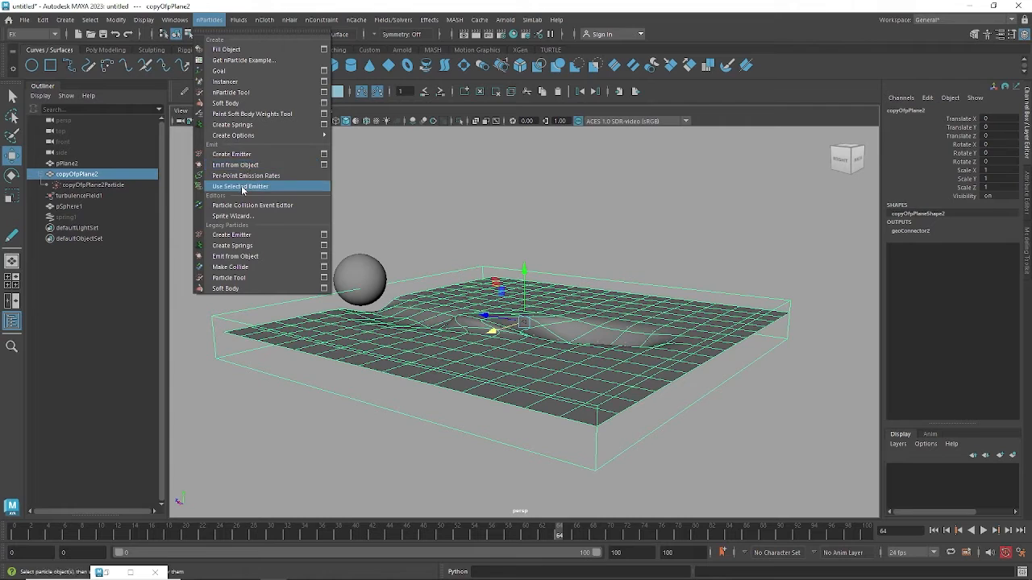
pyautogui.click(324, 289)
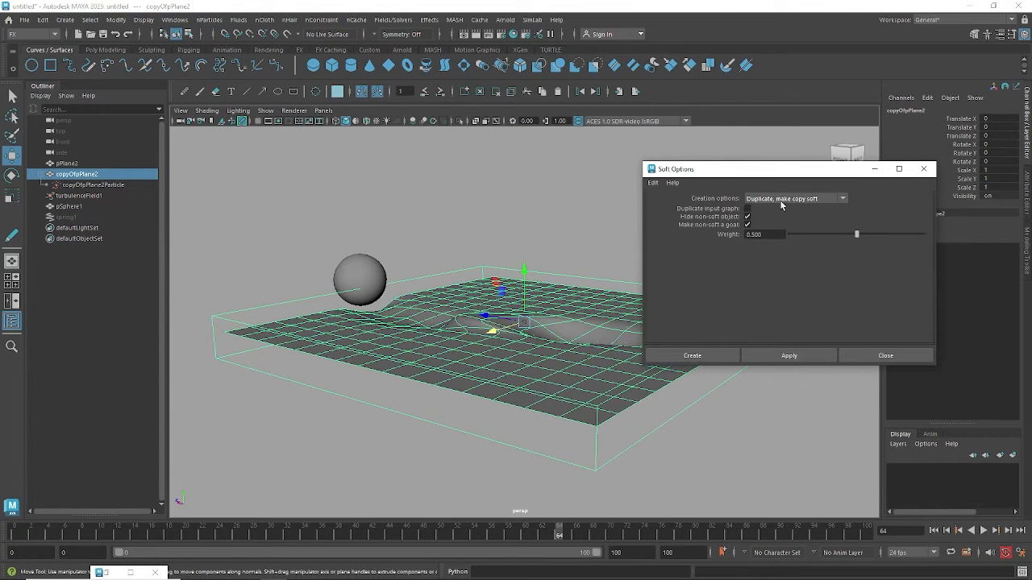
pyautogui.click(778, 200)
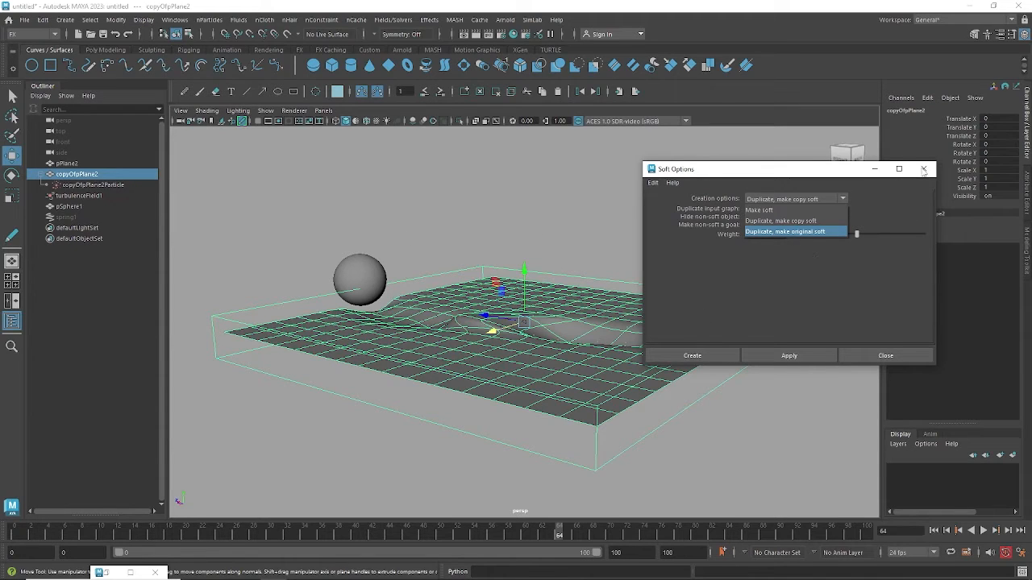
pyautogui.click(894, 219)
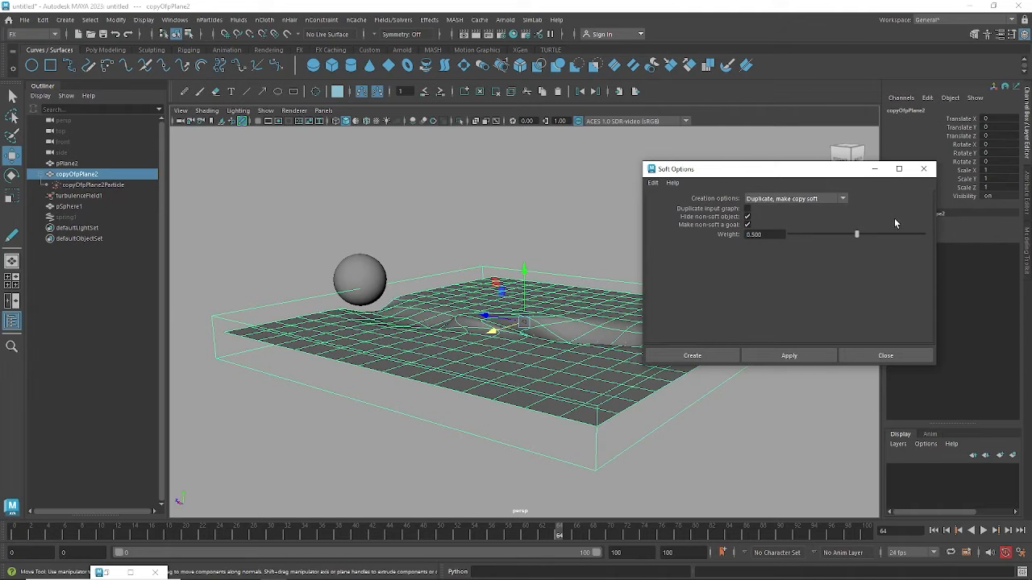
pyautogui.click(922, 168)
pyautogui.press('f')
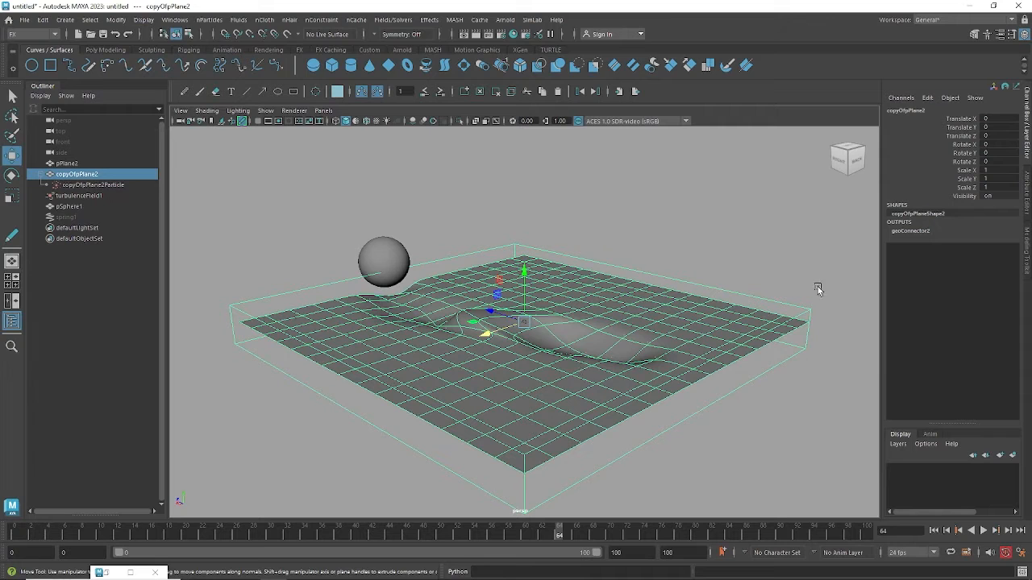
# Select the original pPlane2, look at it from below, and inspect its polyPlane2 size and subdivision settings
pyautogui.keyDown('alt'); pyautogui.moveTo(481, 309); pyautogui.dragTo(472, 353); pyautogui.keyUp('alt')
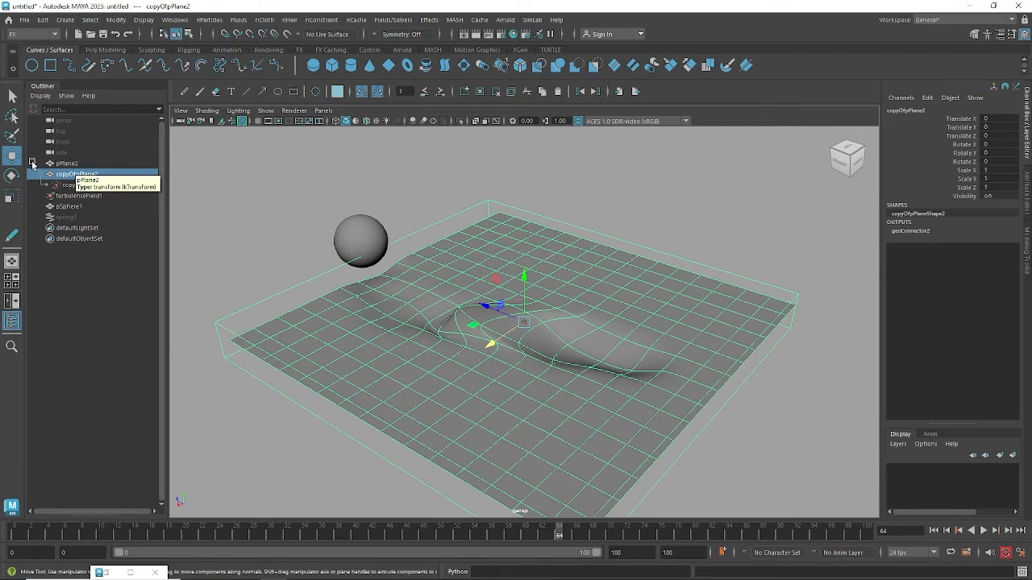
pyautogui.click(67, 165)
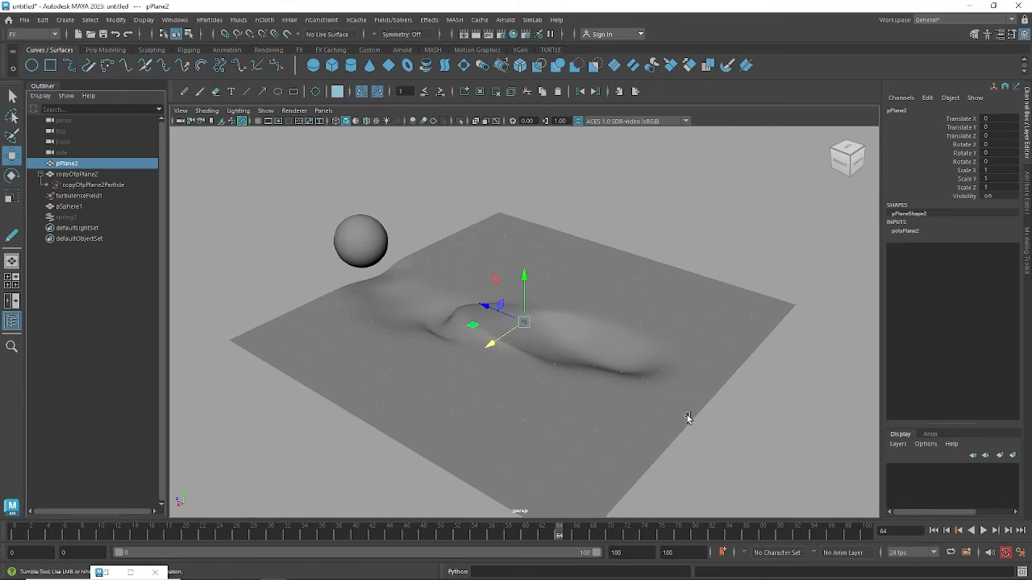
pyautogui.keyDown('alt'); pyautogui.moveTo(687, 417); pyautogui.dragTo(356, 353); pyautogui.keyUp('alt')
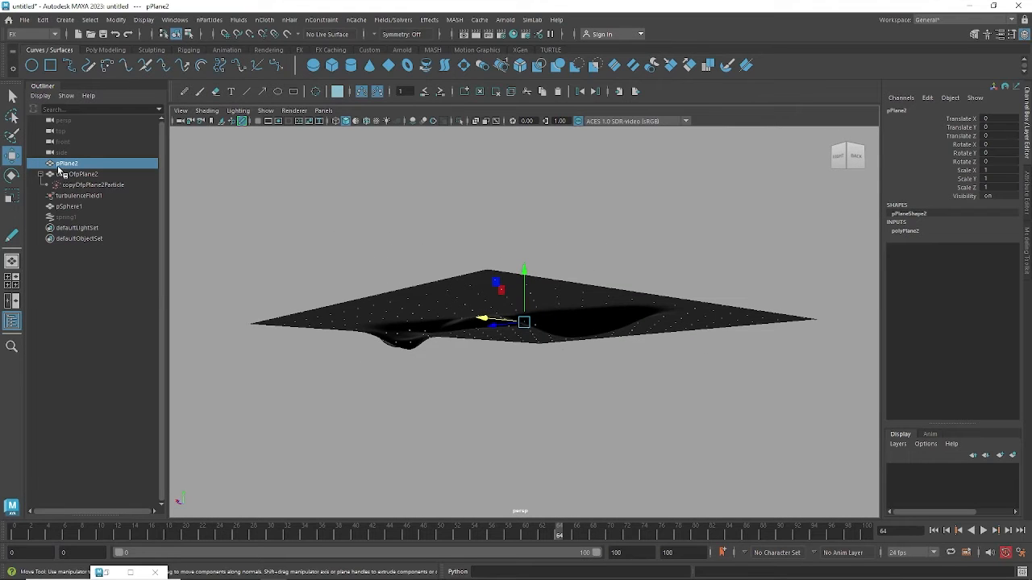
pyautogui.click(916, 234)
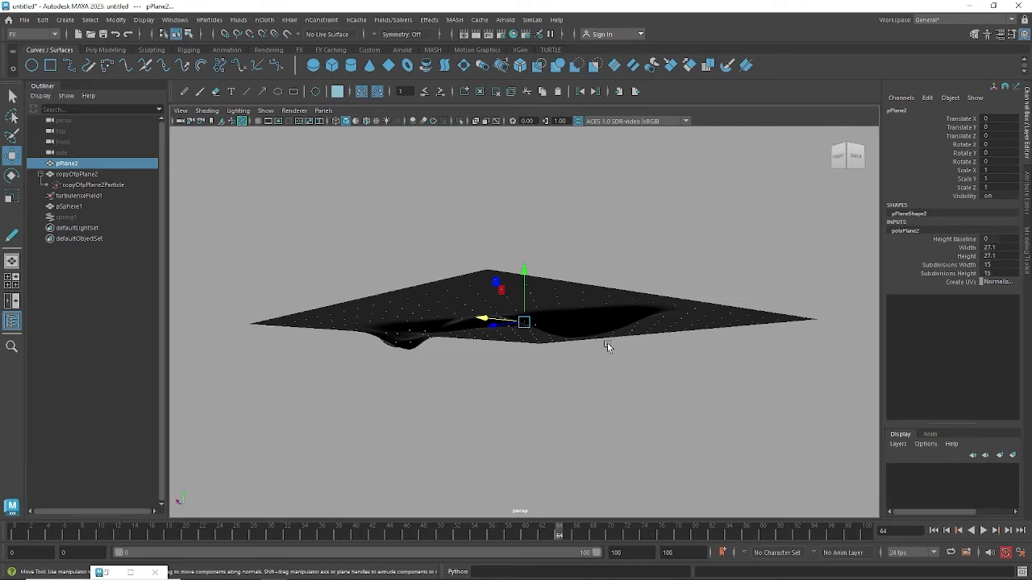
pyautogui.keyDown('alt'); pyautogui.moveTo(607, 344); pyautogui.dragTo(604, 358); pyautogui.keyUp('alt')
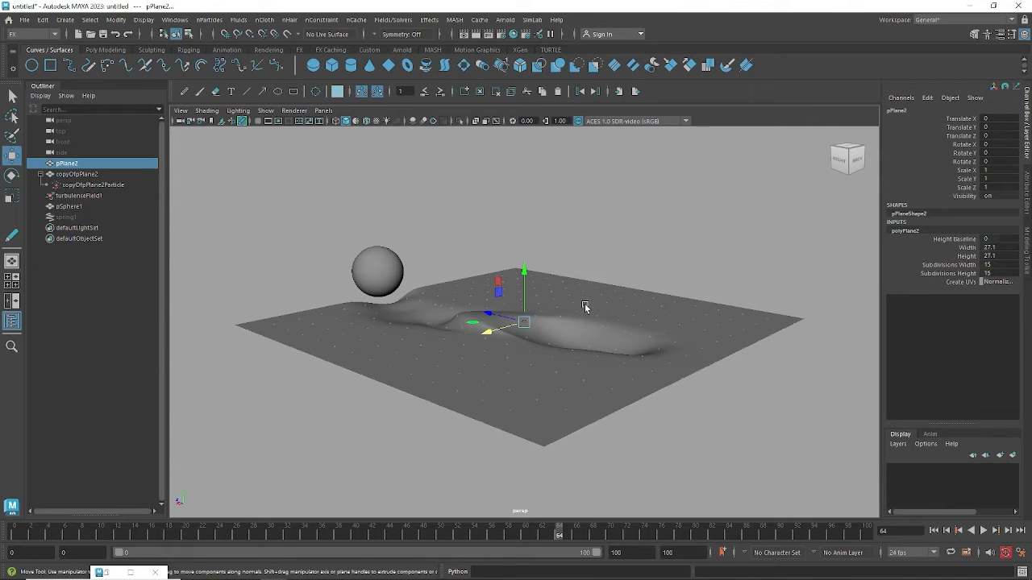
# Select the copyOfpPlane2 mesh without smooth preview, rewind, and replay the simulation to frame 39
pyautogui.click(602, 394)
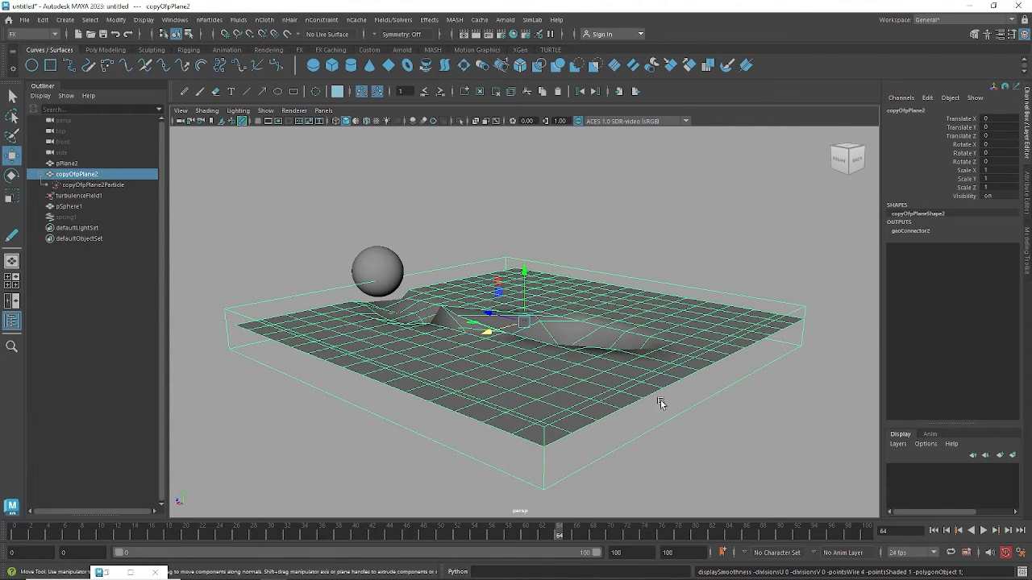
pyautogui.keyDown('alt'); pyautogui.moveTo(659, 406); pyautogui.dragTo(658, 416); pyautogui.keyUp('alt')
pyautogui.click(933, 531)
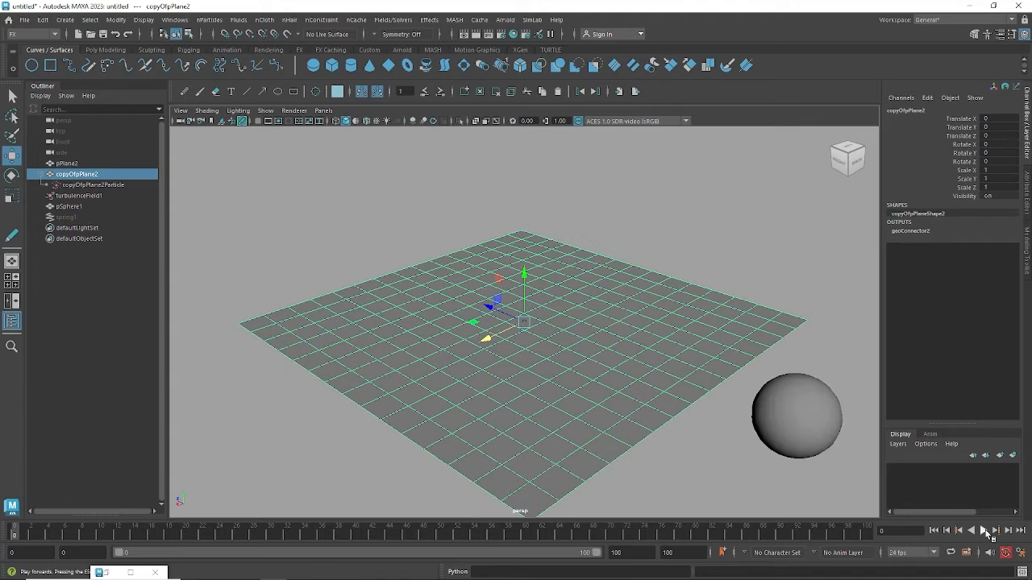
pyautogui.click(983, 531)
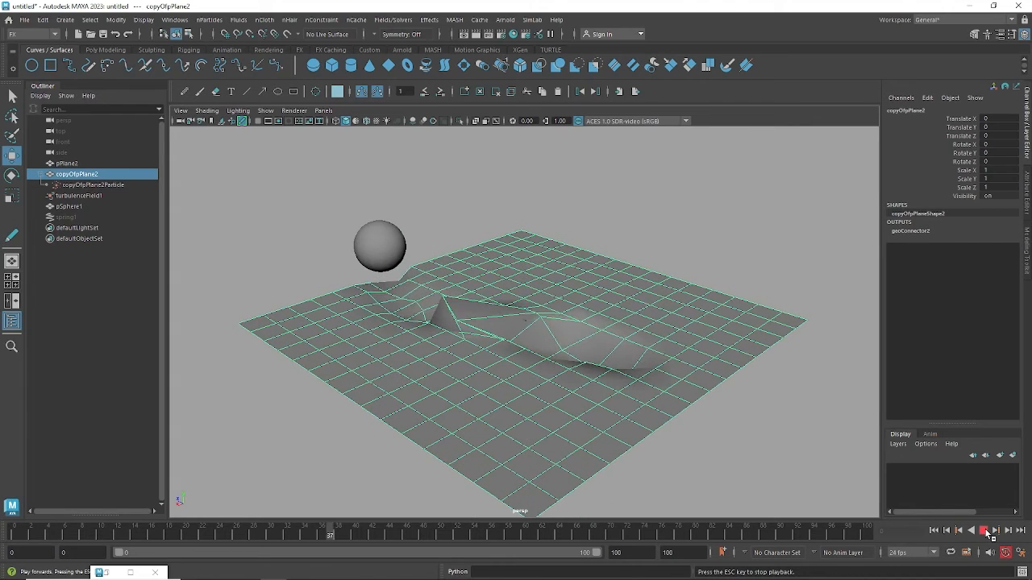
pyautogui.click(983, 531)
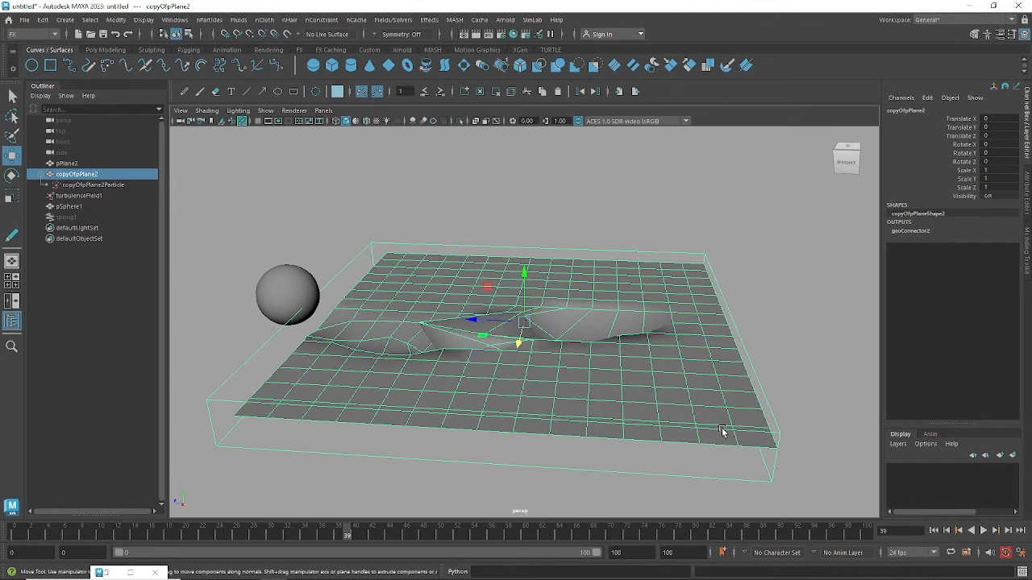
# Examine the unsmoothed deformation around the plane and inspect the geoConnector2 attributes of copyOfpPlane2
pyautogui.keyDown('alt'); pyautogui.moveTo(725, 428); pyautogui.dragTo(677, 424); pyautogui.keyUp('alt')
pyautogui.click(743, 411)
pyautogui.click(748, 305)
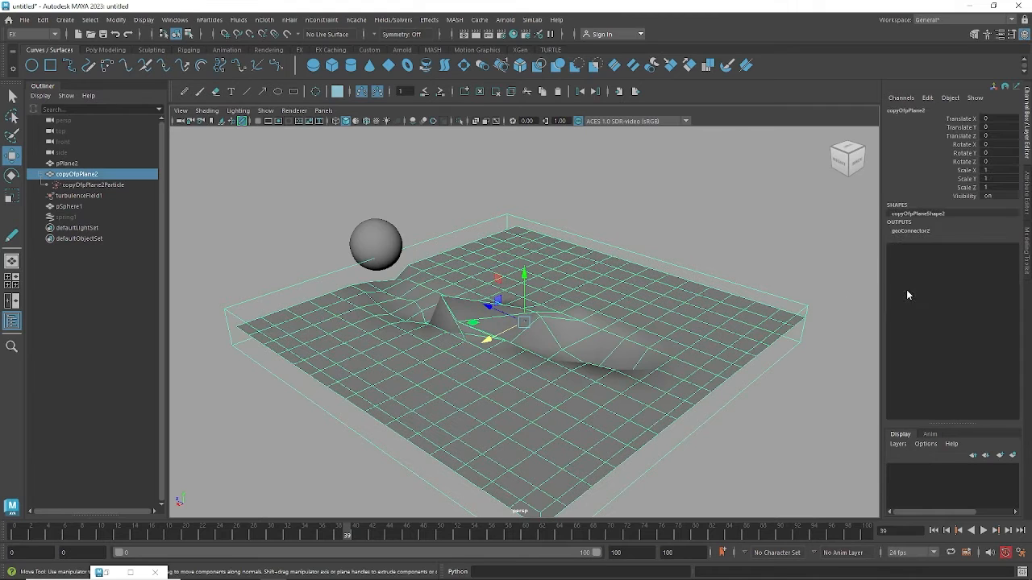
pyautogui.click(910, 231)
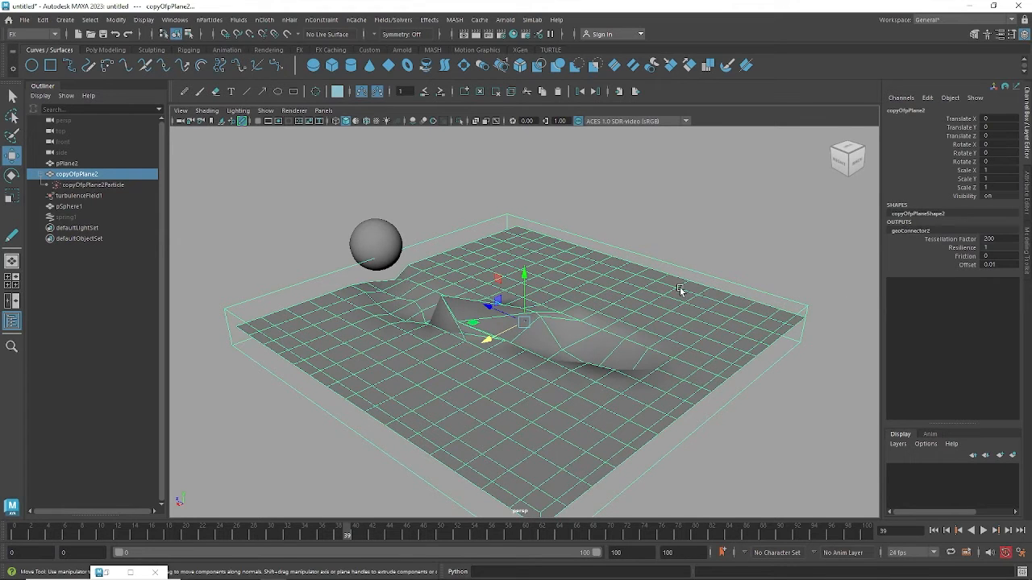
# Start a new scene without saving the current one and show the viewport grid
pyautogui.click(24, 20)
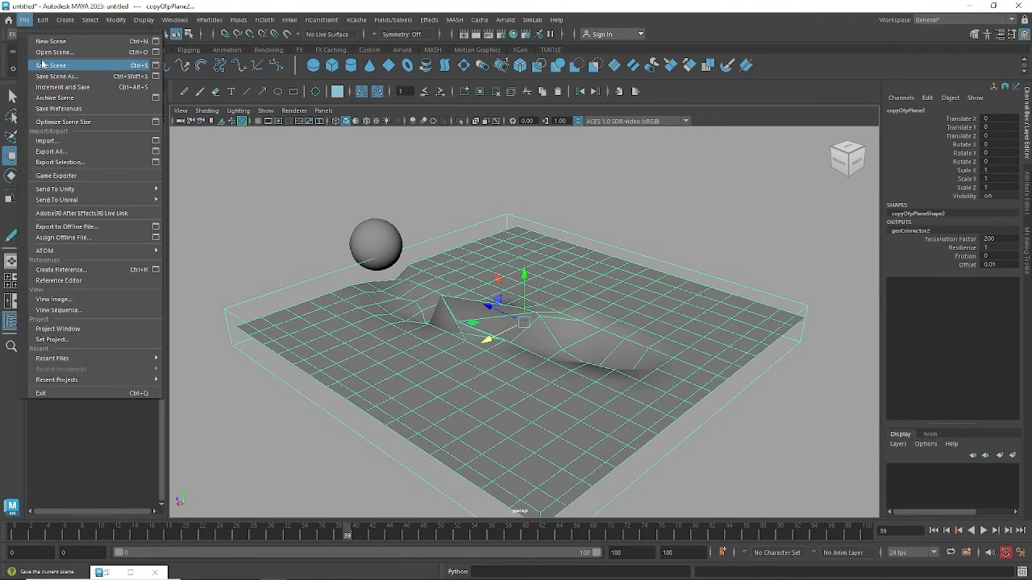
pyautogui.click(50, 41)
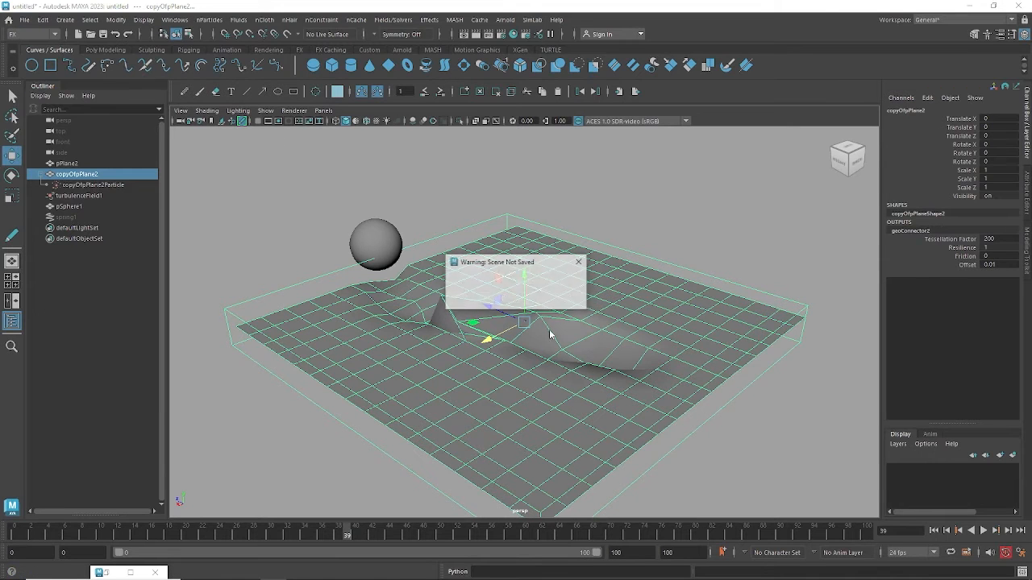
pyautogui.click(515, 298)
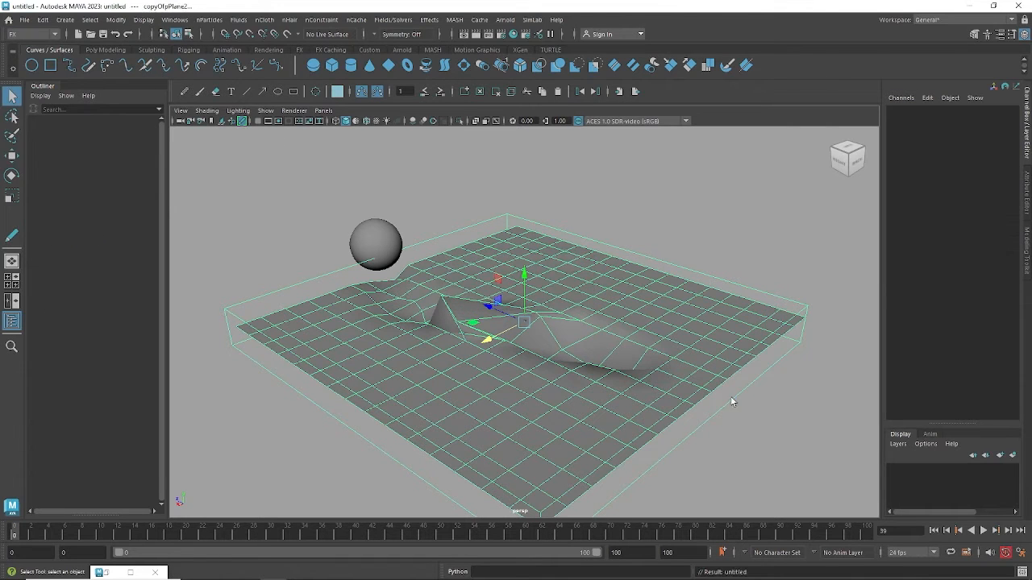
pyautogui.click(258, 121)
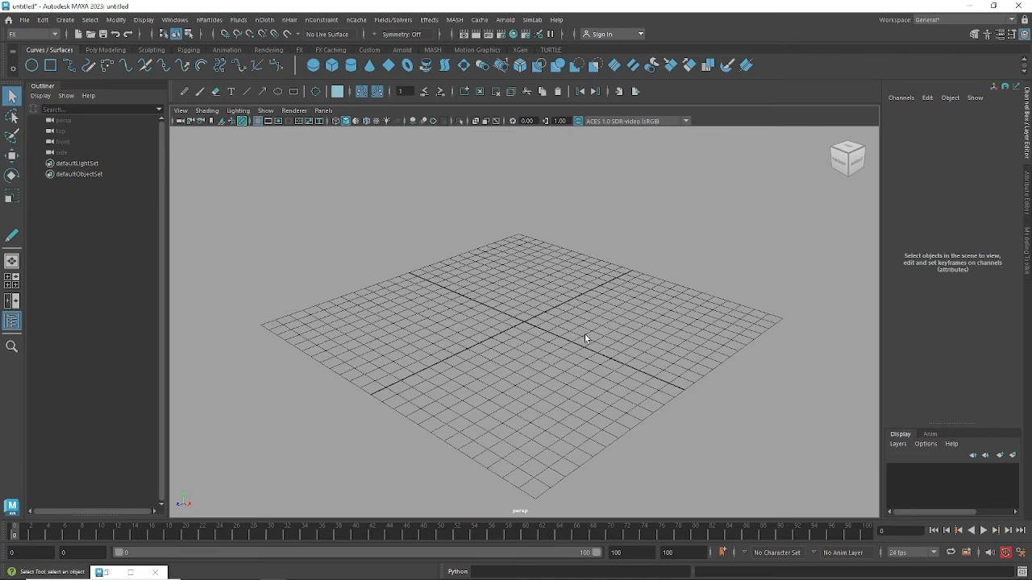
# Create a polygon plane at the origin of the new scene
pyautogui.click(70, 20)
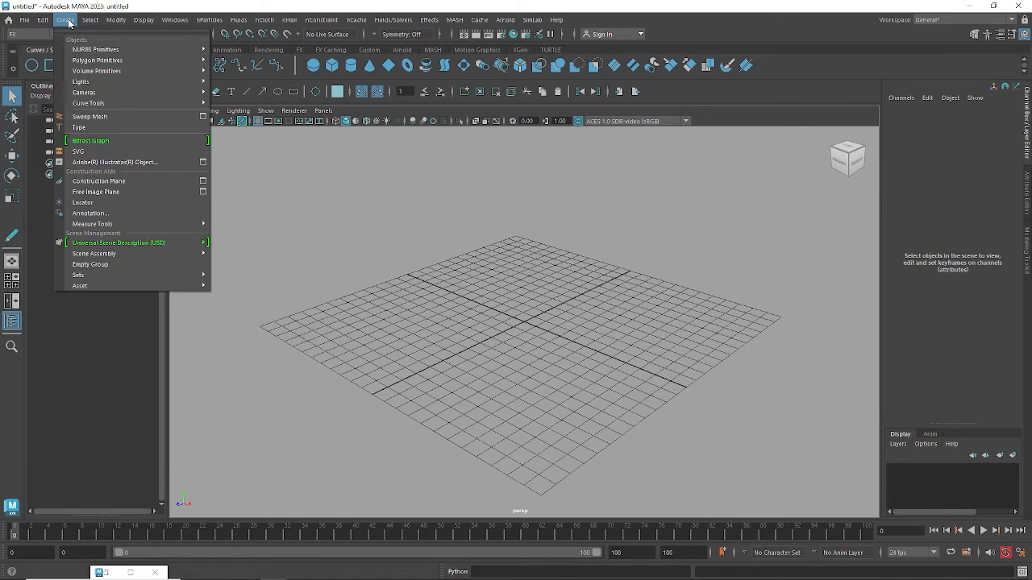
pyautogui.moveTo(86, 64)
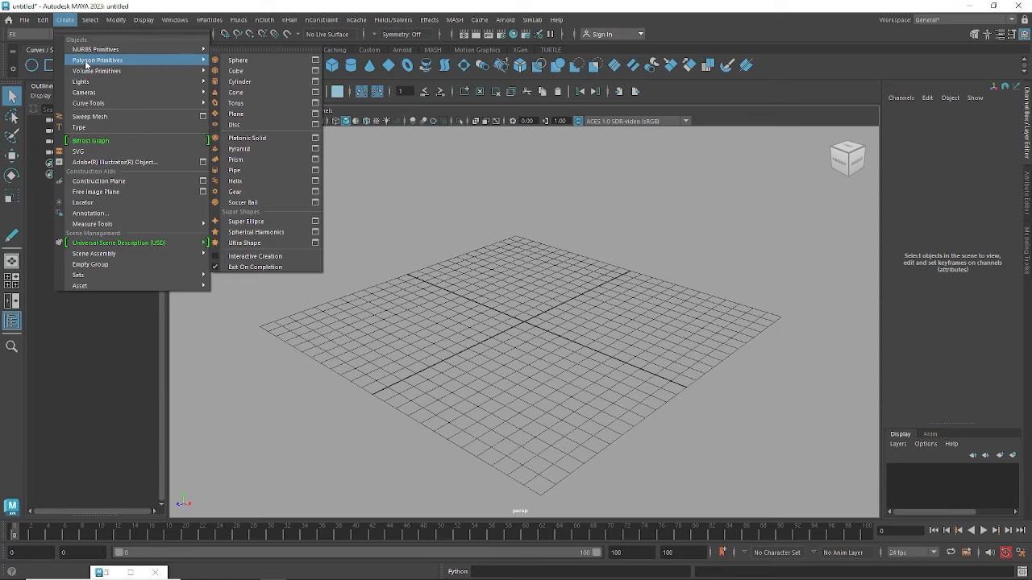
pyautogui.click(251, 114)
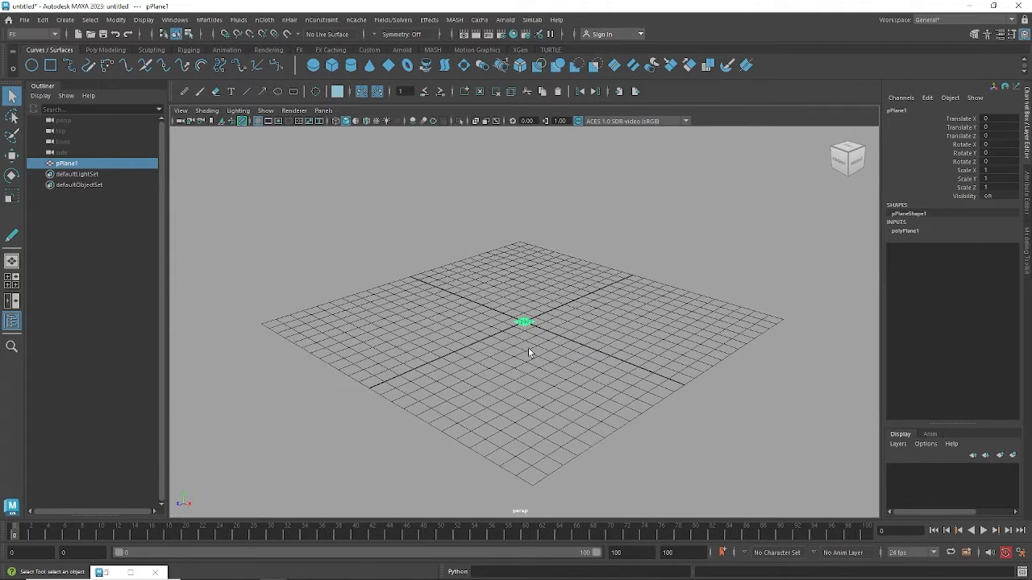
pyautogui.press('e')
pyautogui.press('r')
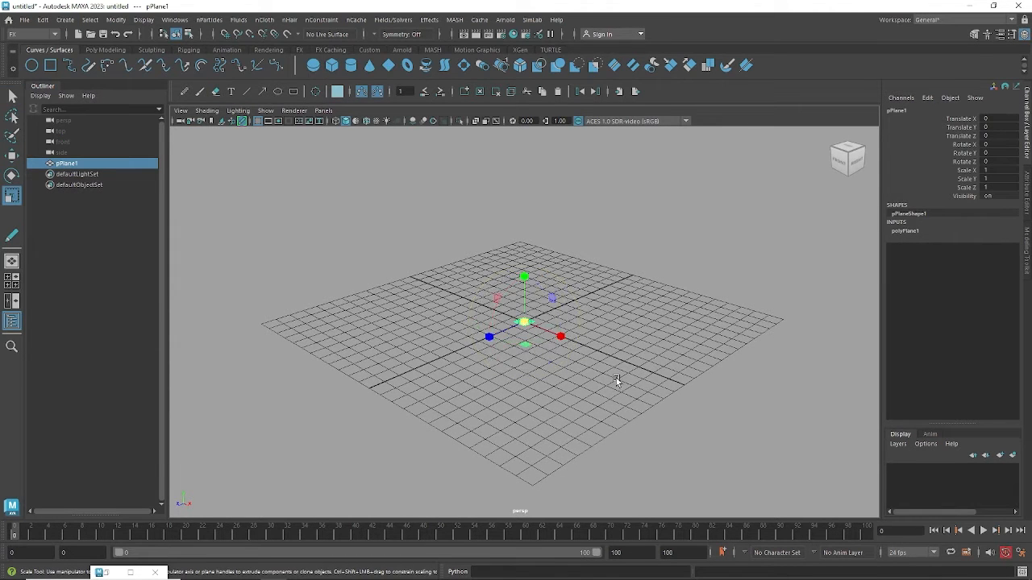
pyautogui.press('e')
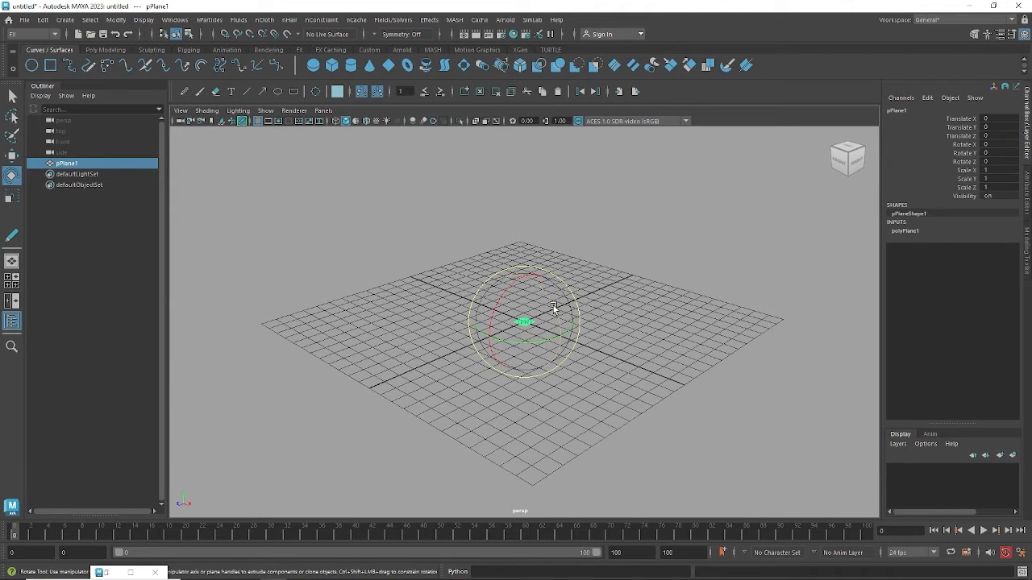
pyautogui.moveTo(552, 306); pyautogui.dragTo(568, 363)
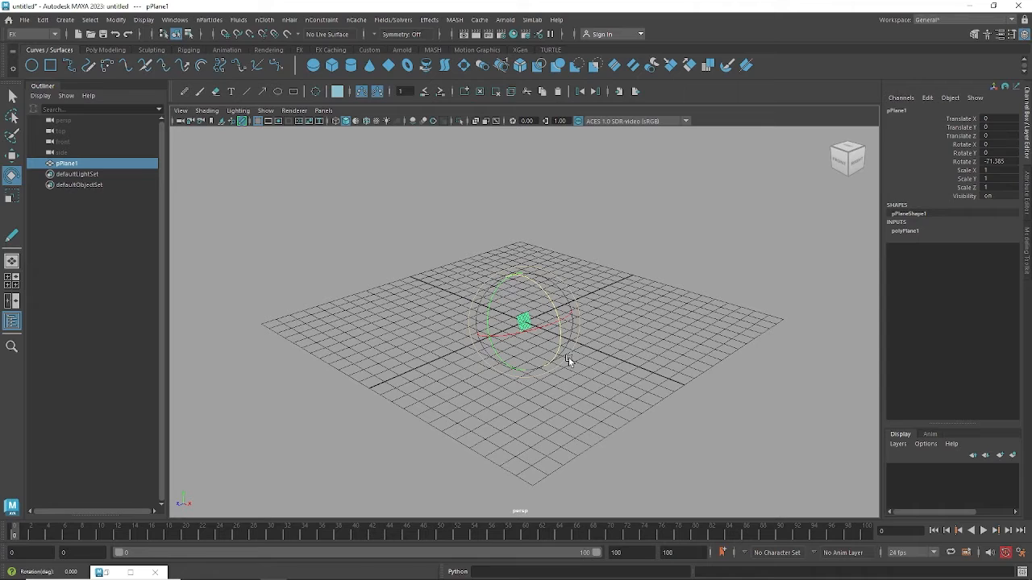
pyautogui.hotkey('ctrl', 'z')
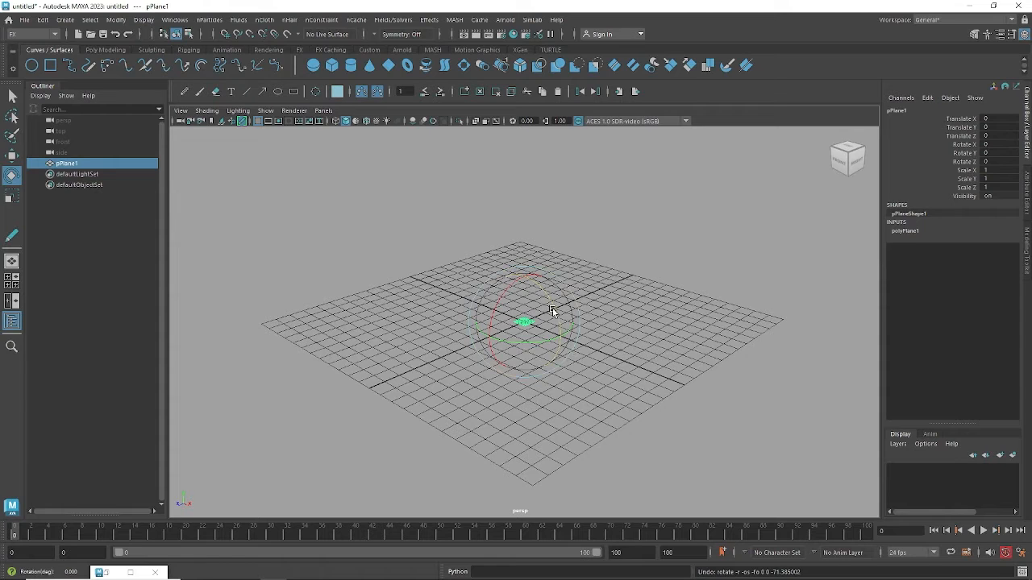
# Rotate the polygon plane upright by setting its Rotate Z to -90
pyautogui.moveTo(548, 299); pyautogui.dragTo(567, 365)
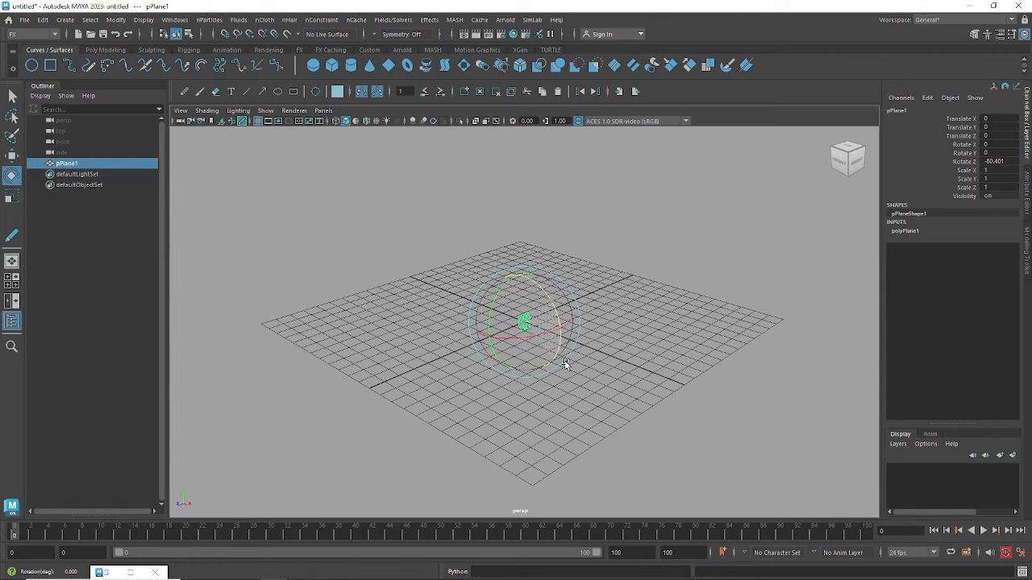
pyautogui.click(1007, 161)
pyautogui.moveTo(1009, 161); pyautogui.dragTo(984, 162)
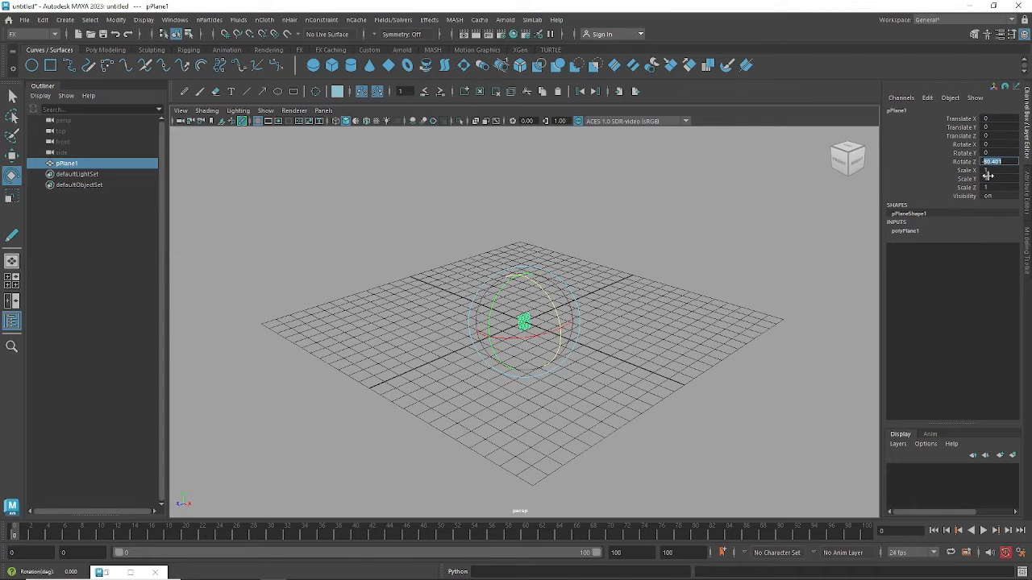
pyautogui.write('90')
pyautogui.press('Return')
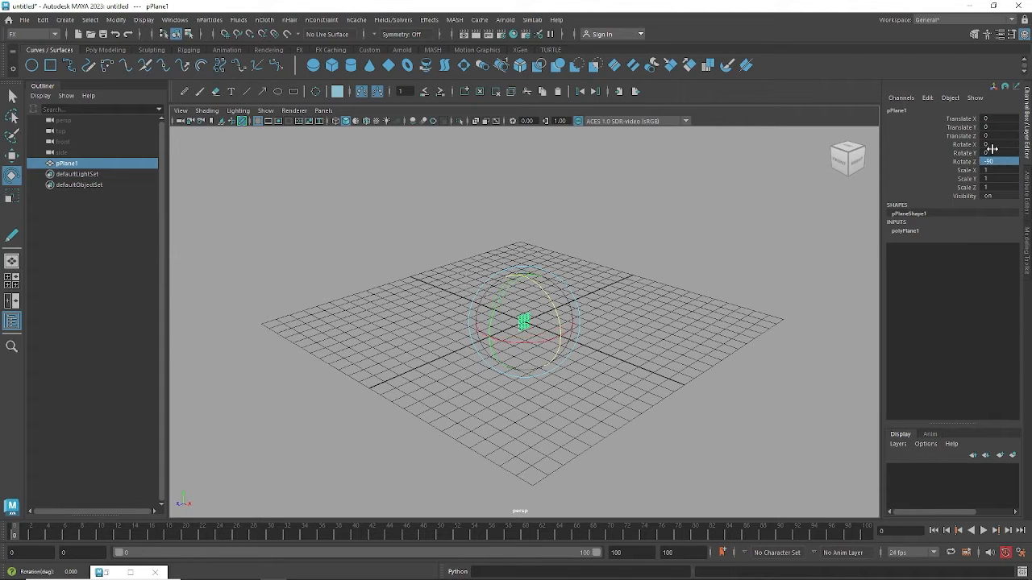
# Enlarge the upright plane by setting its polyPlane1 width and height to 14.3
pyautogui.keyDown('alt'); pyautogui.moveTo(668, 373); pyautogui.dragTo(817, 338); pyautogui.keyUp('alt')
pyautogui.click(906, 230)
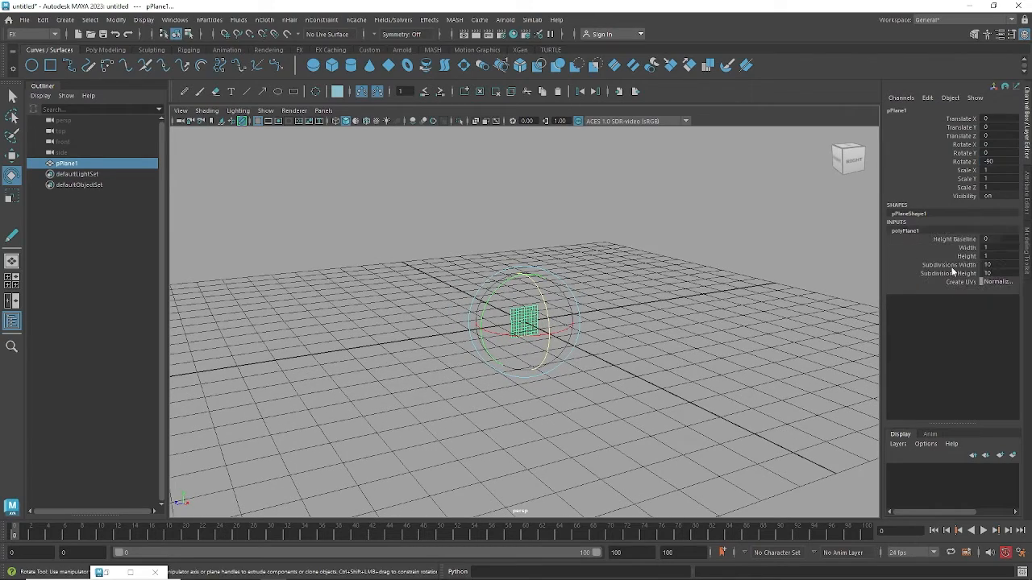
pyautogui.moveTo(967, 247); pyautogui.dragTo(967, 257)
pyautogui.moveTo(619, 322)
pyautogui.mouseDown(button='middle')
pyautogui.moveTo(643, 333)
pyautogui.moveTo(612, 335)
pyautogui.mouseUp(button='middle')
pyautogui.scroll(-5, 569, 339)
pyautogui.keyDown('alt'); pyautogui.moveTo(563, 338); pyautogui.dragTo(570, 338); pyautogui.keyUp('alt')
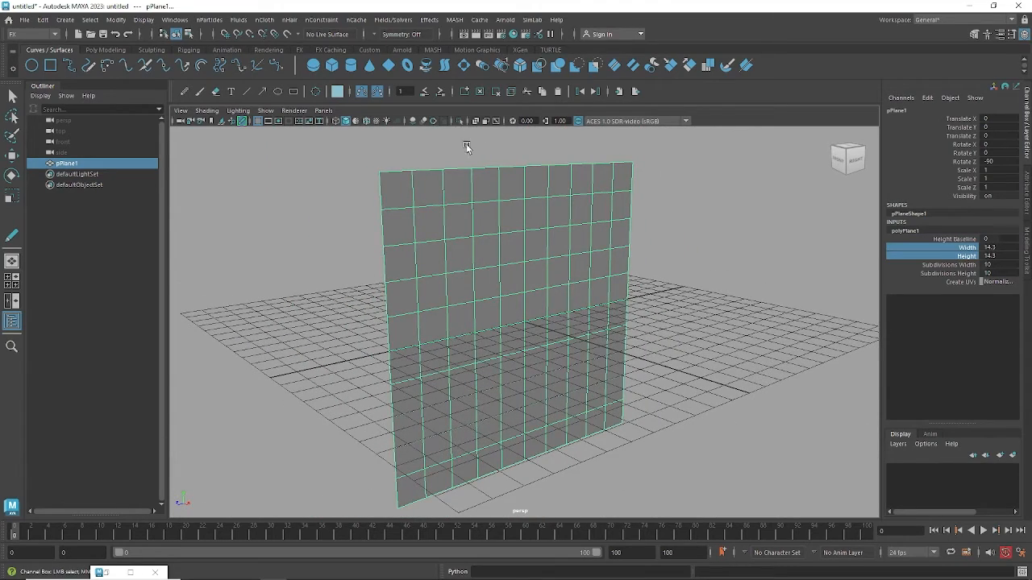
# Raise the plane above the grid to a Translate Y of about 8.4 and narrow it to a Scale Z of 0.626
pyautogui.keyDown('alt'); pyautogui.moveTo(723, 425); pyautogui.dragTo(645, 397); pyautogui.keyUp('alt')
pyautogui.press('w')
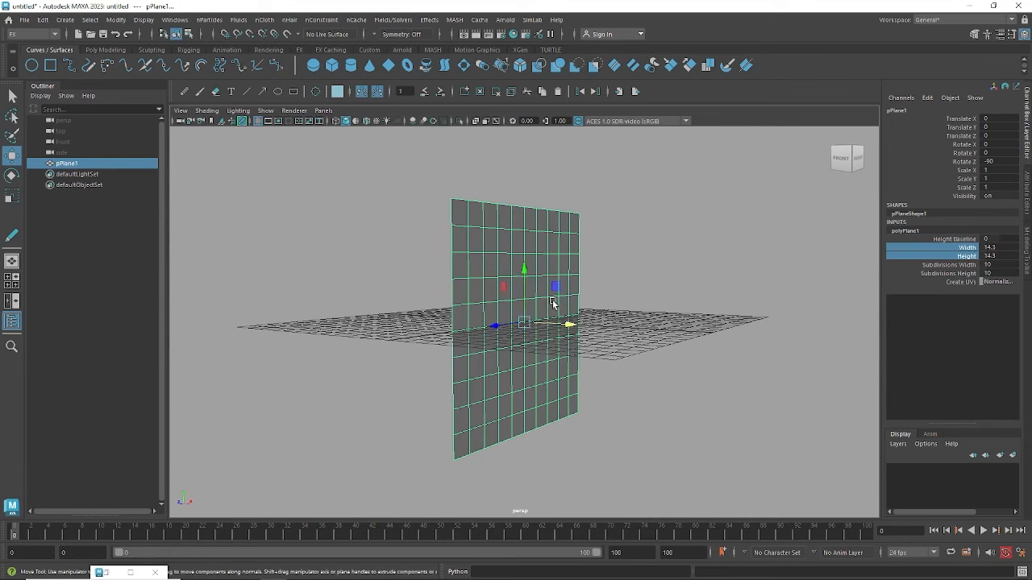
pyautogui.moveTo(525, 269); pyautogui.dragTo(508, 297)
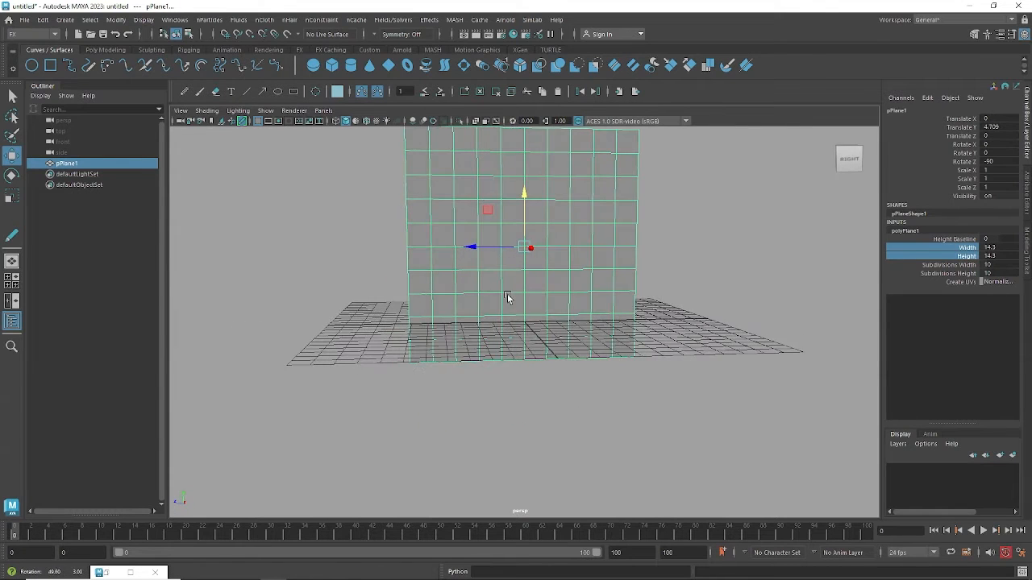
pyautogui.press('e')
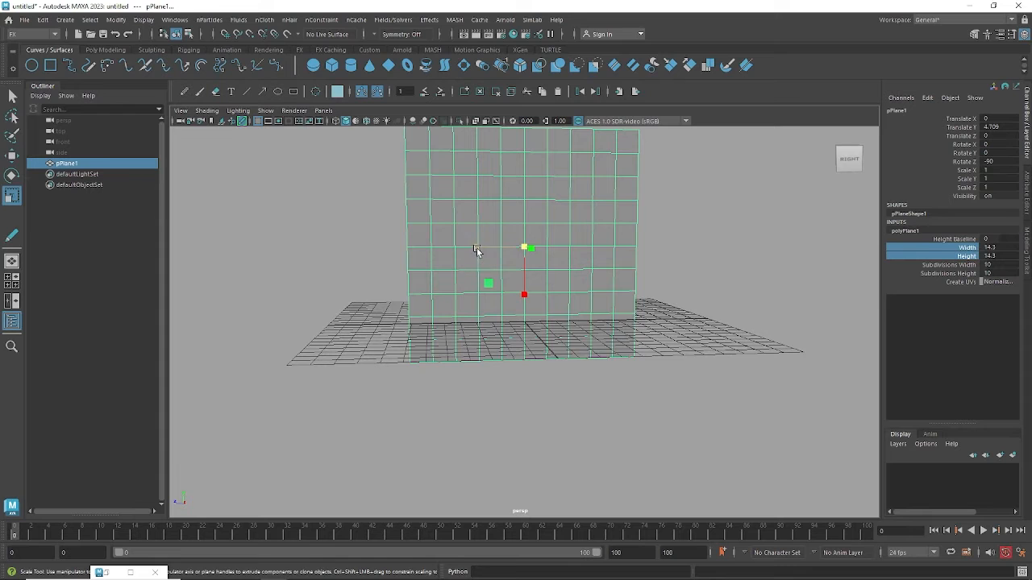
pyautogui.moveTo(476, 251); pyautogui.dragTo(493, 247)
pyautogui.keyDown('alt'); pyautogui.moveTo(493, 246); pyautogui.dragTo(750, 349); pyautogui.keyUp('alt')
pyautogui.press('w')
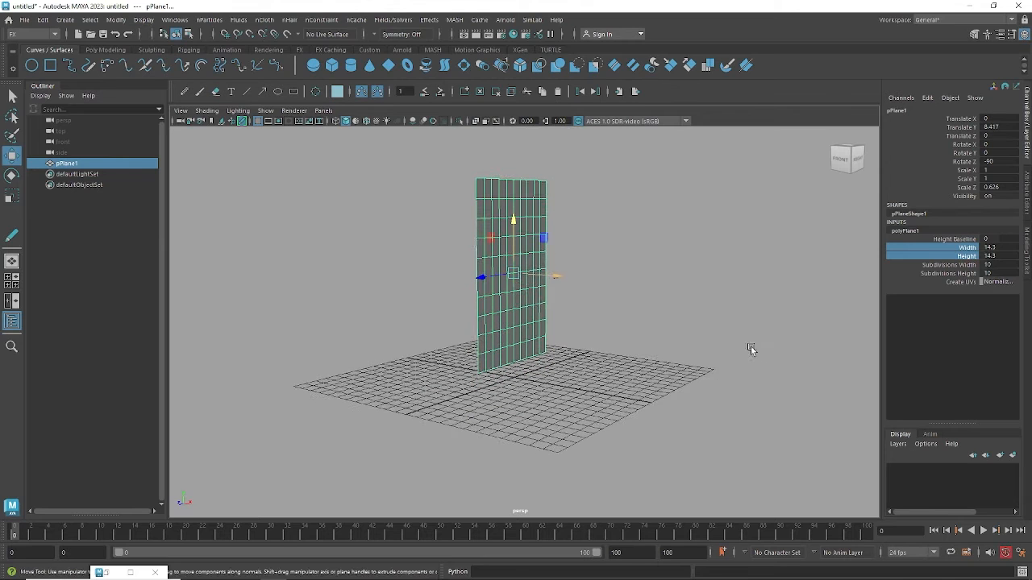
pyautogui.click(967, 255)
pyautogui.moveTo(857, 300); pyautogui.dragTo(679, 337, button='middle')
pyautogui.hotkey('ctrl', 'z')
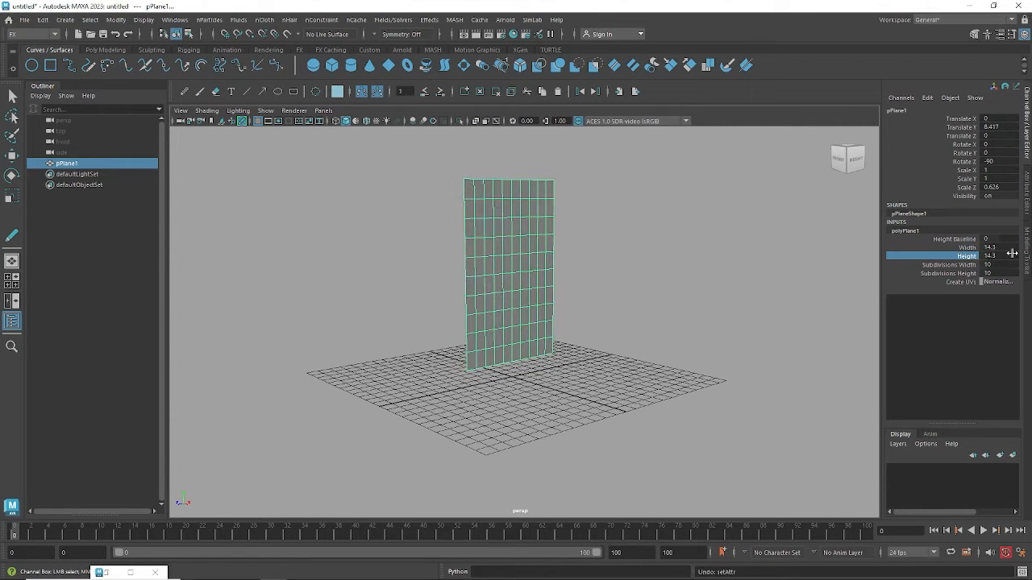
pyautogui.click(967, 251)
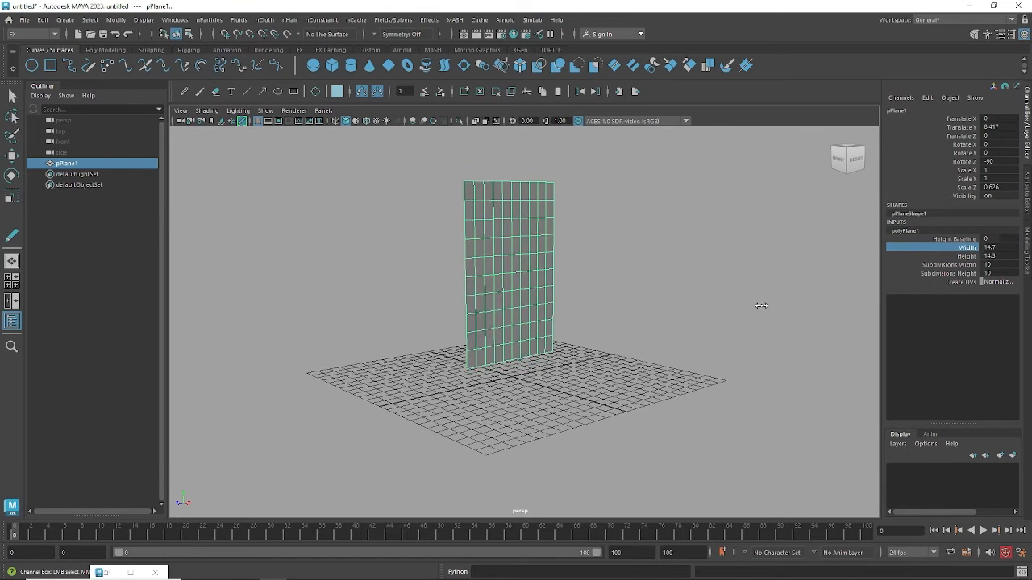
pyautogui.click(967, 256)
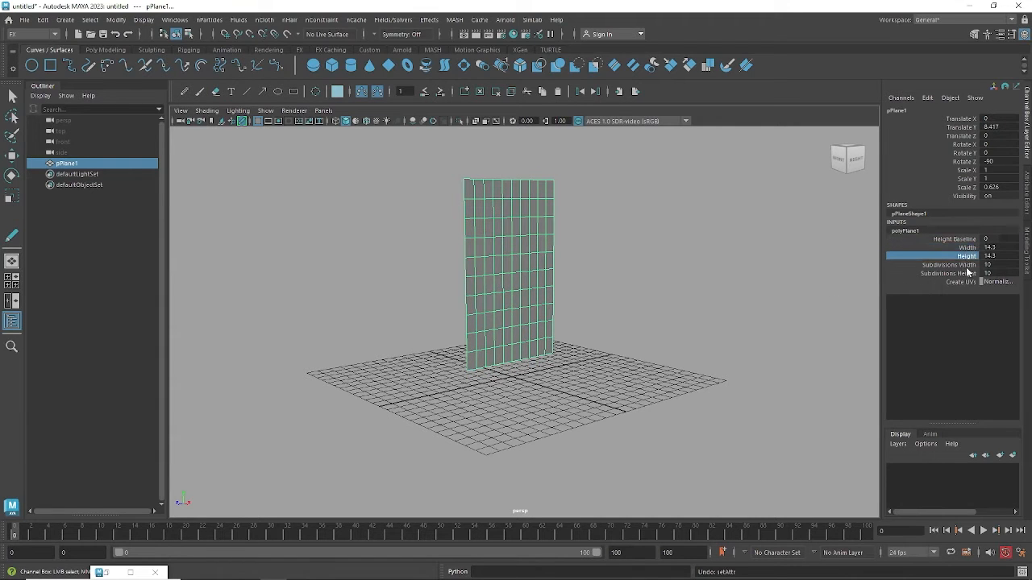
# Increase the plane's subdivisions to 23 in width and 14 in height
pyautogui.click(963, 265)
pyautogui.moveTo(679, 285); pyautogui.dragTo(744, 278, button='middle')
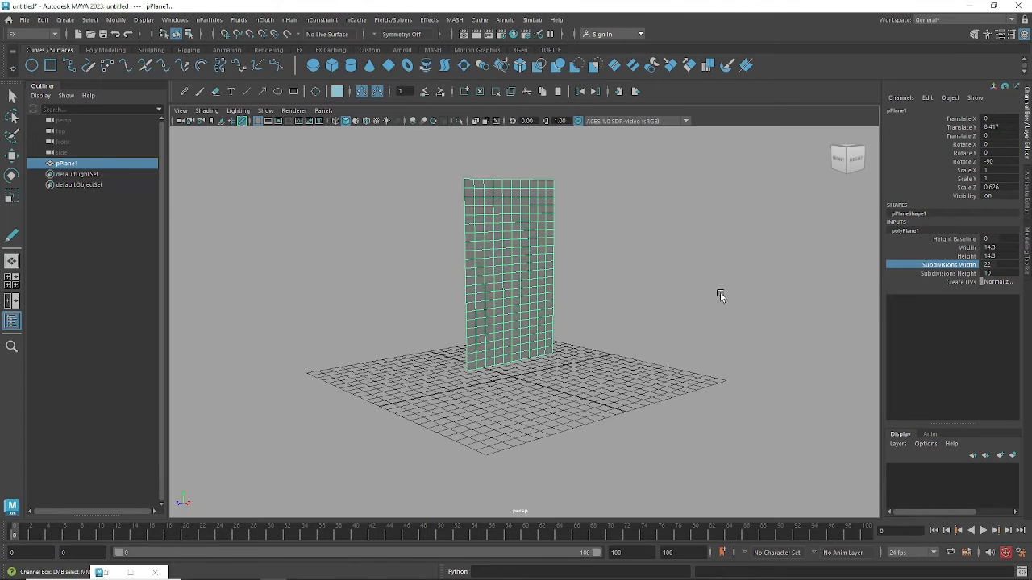
pyautogui.keyDown('alt'); pyautogui.moveTo(720, 292); pyautogui.dragTo(818, 315); pyautogui.keyUp('alt')
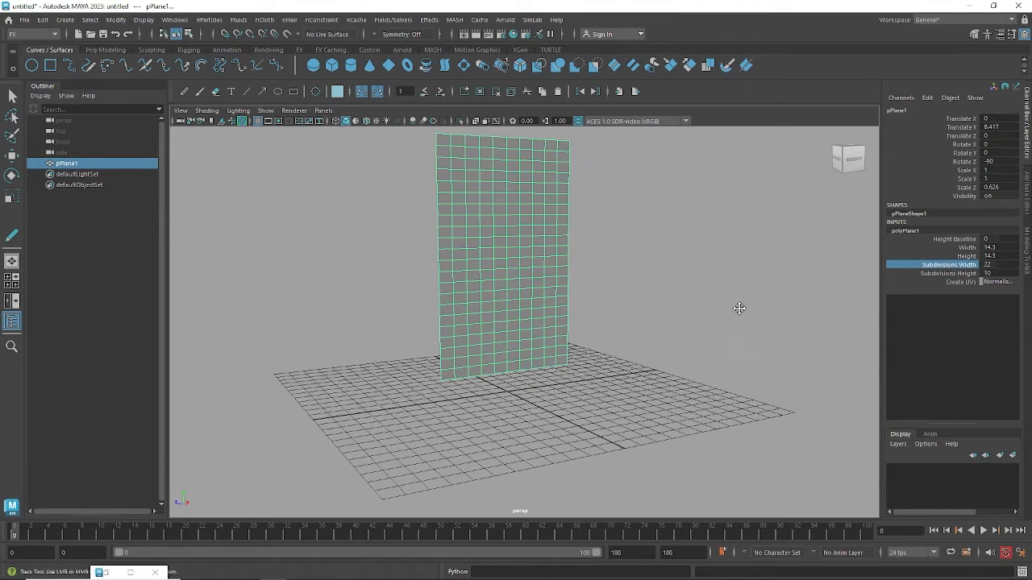
pyautogui.keyDown('alt'); pyautogui.moveTo(740, 309); pyautogui.dragTo(741, 332, button='middle'); pyautogui.keyUp('alt')
pyautogui.click(946, 274)
pyautogui.moveTo(723, 296); pyautogui.dragTo(754, 300, button='middle')
pyautogui.click(944, 266)
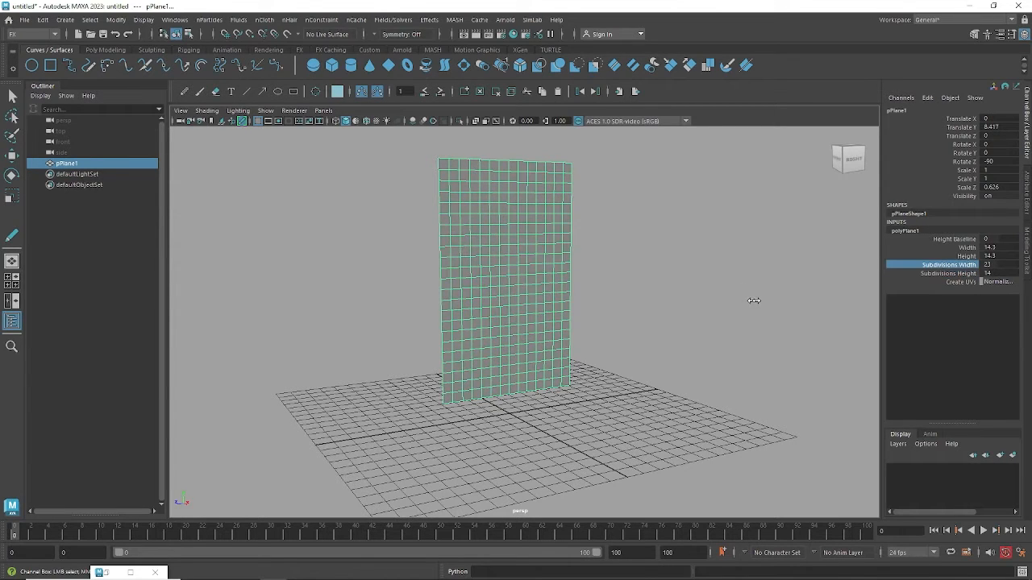
# Examine the subdivided upright plane from several angles, with and without its selection wireframe, leaving it selected
pyautogui.keyDown('alt'); pyautogui.moveTo(609, 340); pyautogui.dragTo(637, 338); pyautogui.keyUp('alt')
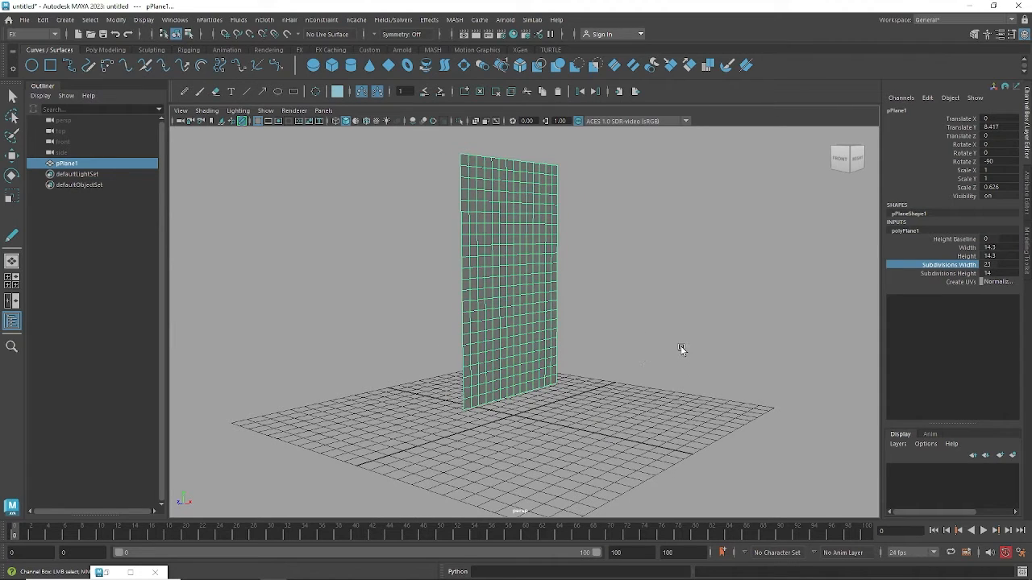
pyautogui.keyDown('alt'); pyautogui.moveTo(680, 347); pyautogui.dragTo(624, 373); pyautogui.keyUp('alt')
pyautogui.press('w')
pyautogui.click(614, 326)
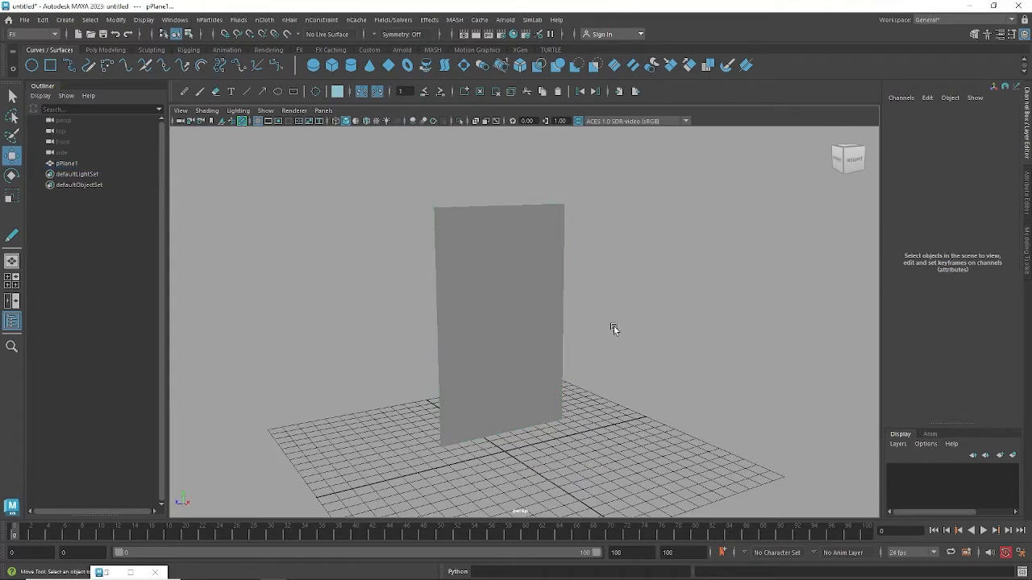
pyautogui.click(527, 223)
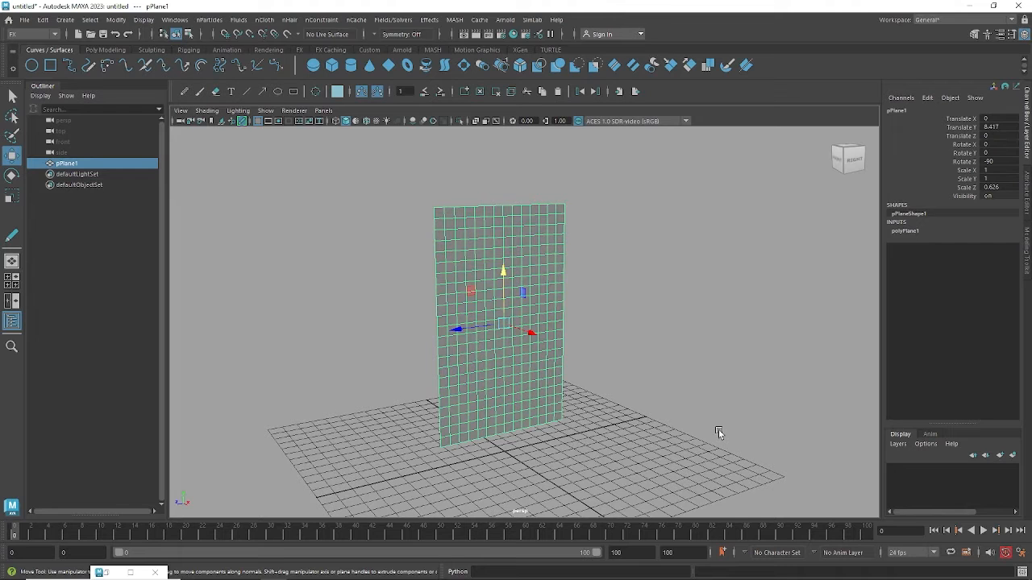
pyautogui.click(624, 274)
pyautogui.click(558, 258)
pyautogui.keyDown('alt'); pyautogui.moveTo(643, 327); pyautogui.dragTo(555, 258); pyautogui.keyUp('alt')
pyautogui.click(611, 300)
pyautogui.click(532, 270)
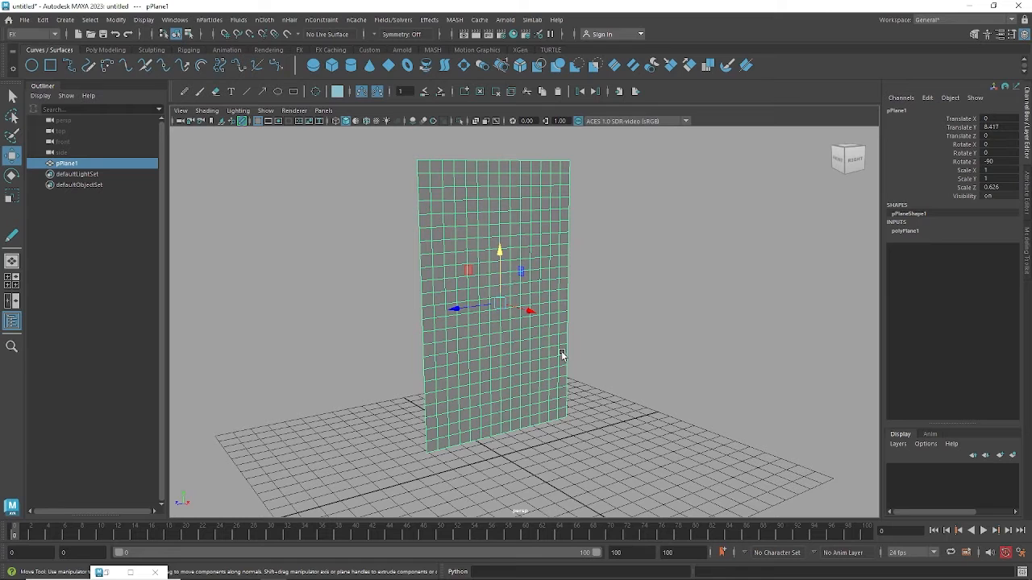
pyautogui.keyDown('alt'); pyautogui.moveTo(571, 322); pyautogui.dragTo(580, 320); pyautogui.keyUp('alt')
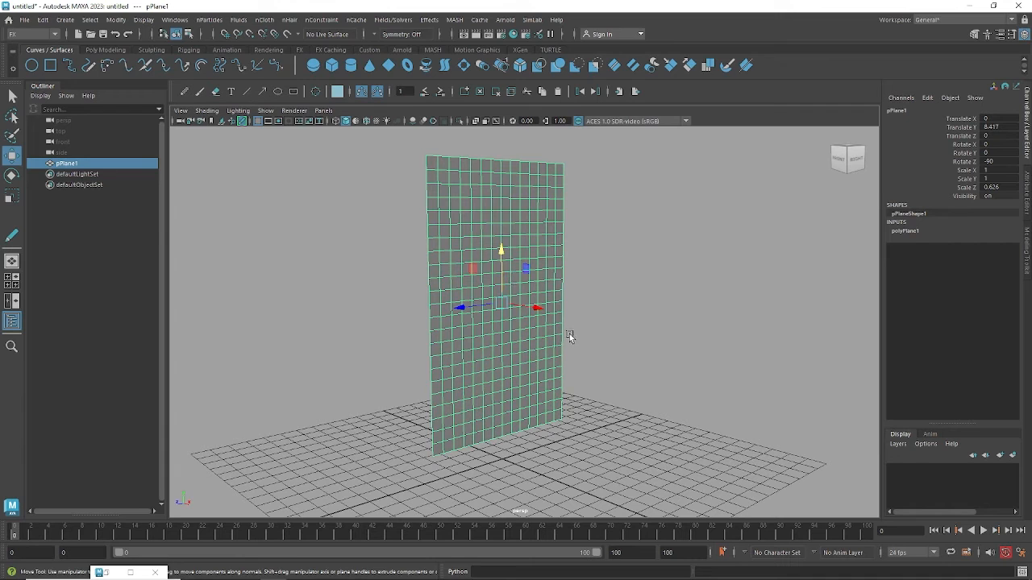
pyautogui.keyDown('alt'); pyautogui.moveTo(570, 337); pyautogui.dragTo(562, 327); pyautogui.keyUp('alt')
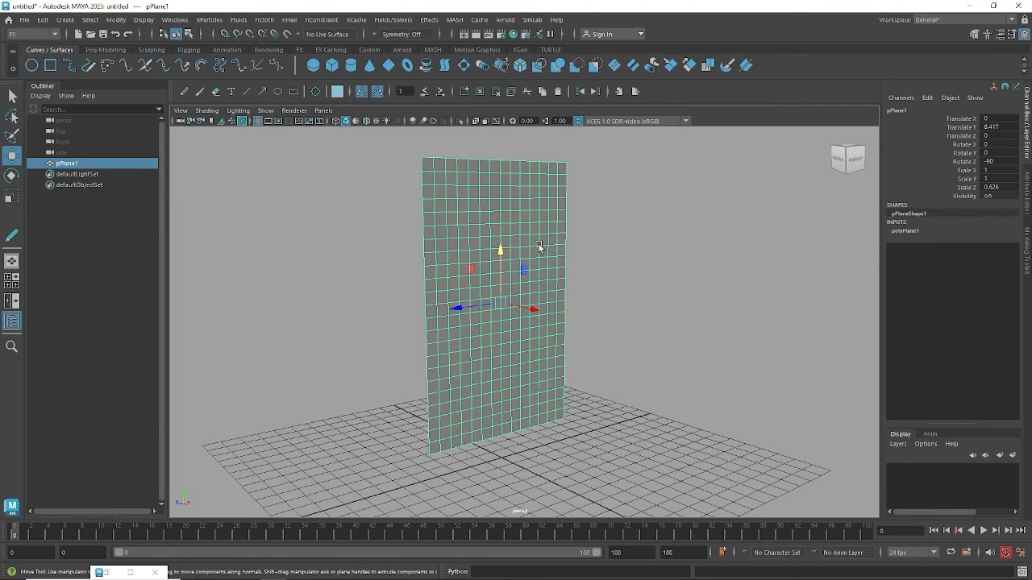
# Rename the upright plane as mirror
pyautogui.click(634, 303)
pyautogui.click(564, 268)
pyautogui.keyDown('alt'); pyautogui.moveTo(574, 246); pyautogui.dragTo(592, 260); pyautogui.keyUp('alt')
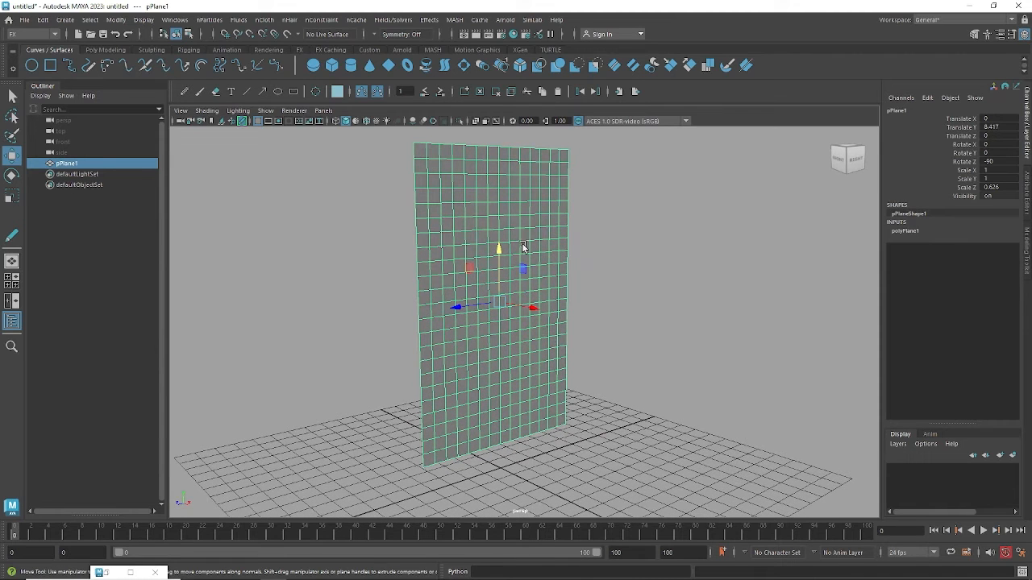
pyautogui.click(604, 213)
pyautogui.click(555, 193)
pyautogui.doubleClick(69, 165)
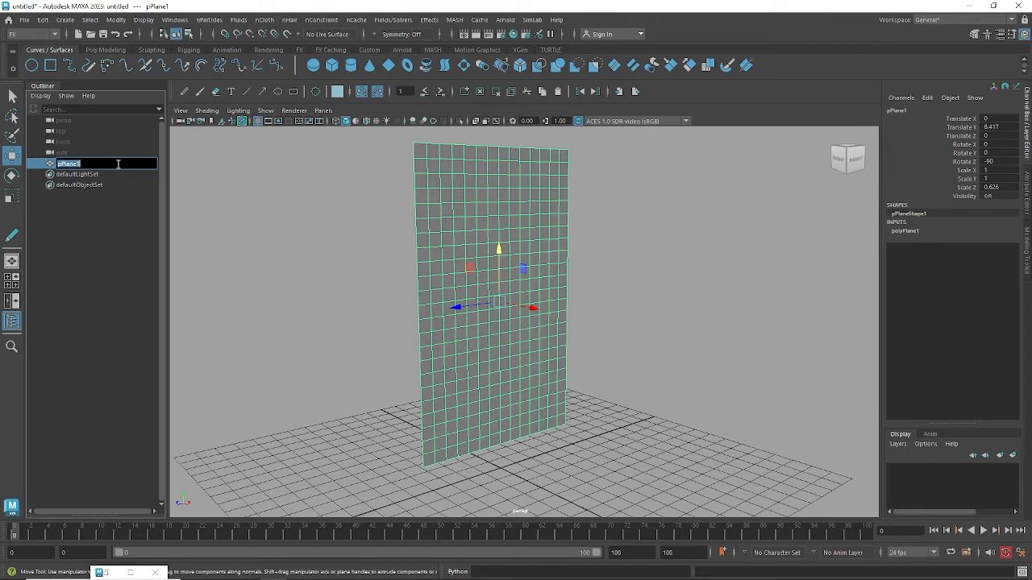
pyautogui.write('mirror')
pyautogui.press('Return')
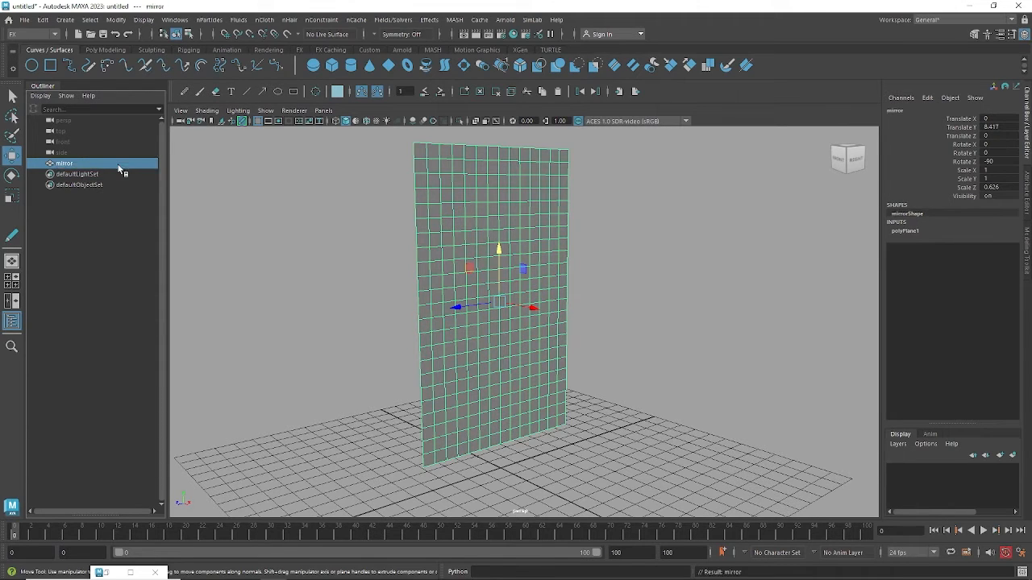
# Create a legacy soft body from the mirror with Duplicate, make copy soft, hiding the non-soft object and making it a goal at weight 0.5
pyautogui.keyDown('alt'); pyautogui.moveTo(503, 303); pyautogui.dragTo(528, 296); pyautogui.keyUp('alt')
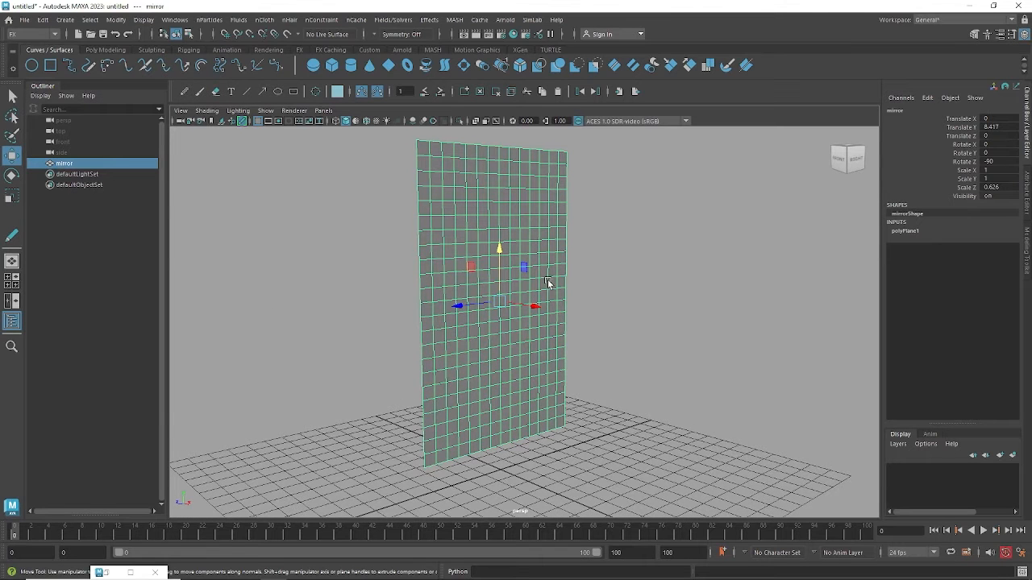
pyautogui.keyDown('alt'); pyautogui.moveTo(668, 308); pyautogui.dragTo(626, 306, button='right'); pyautogui.keyUp('alt')
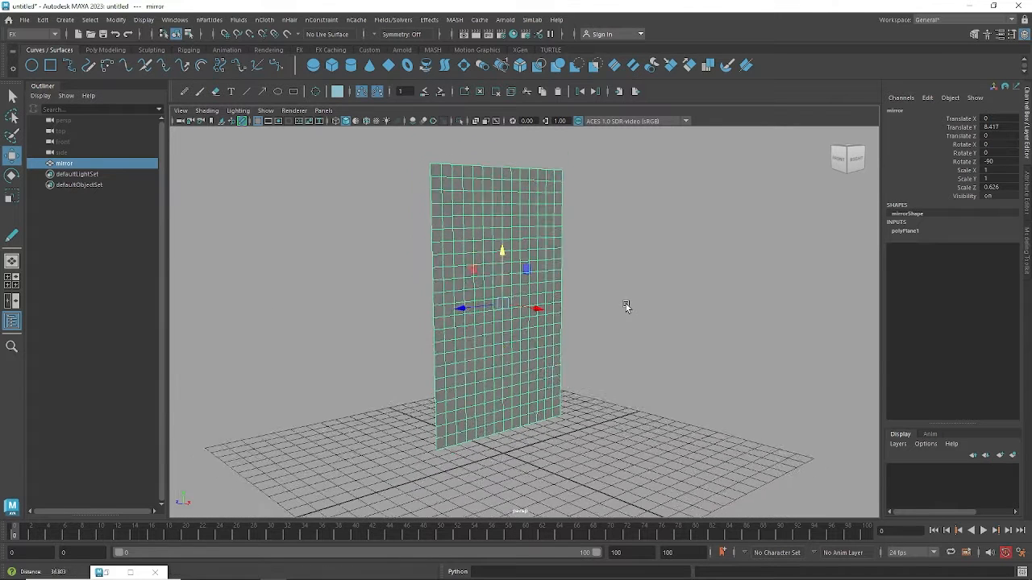
pyautogui.click(208, 20)
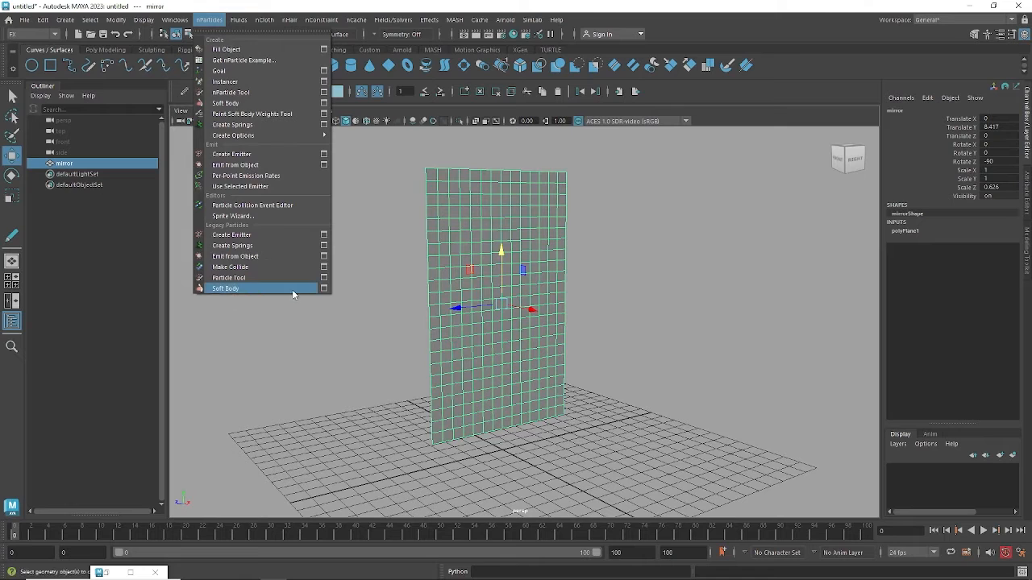
pyautogui.click(324, 288)
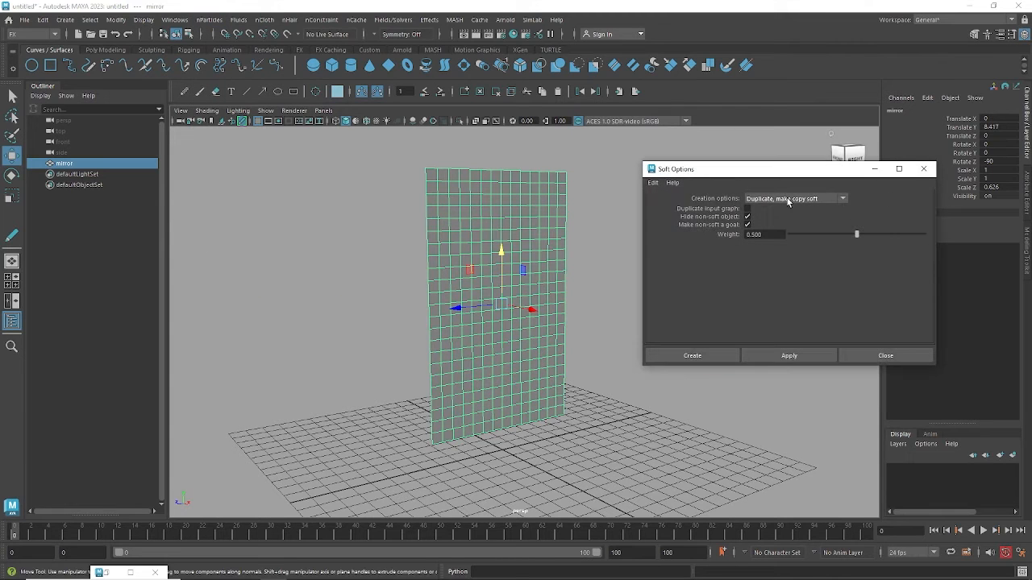
pyautogui.click(706, 357)
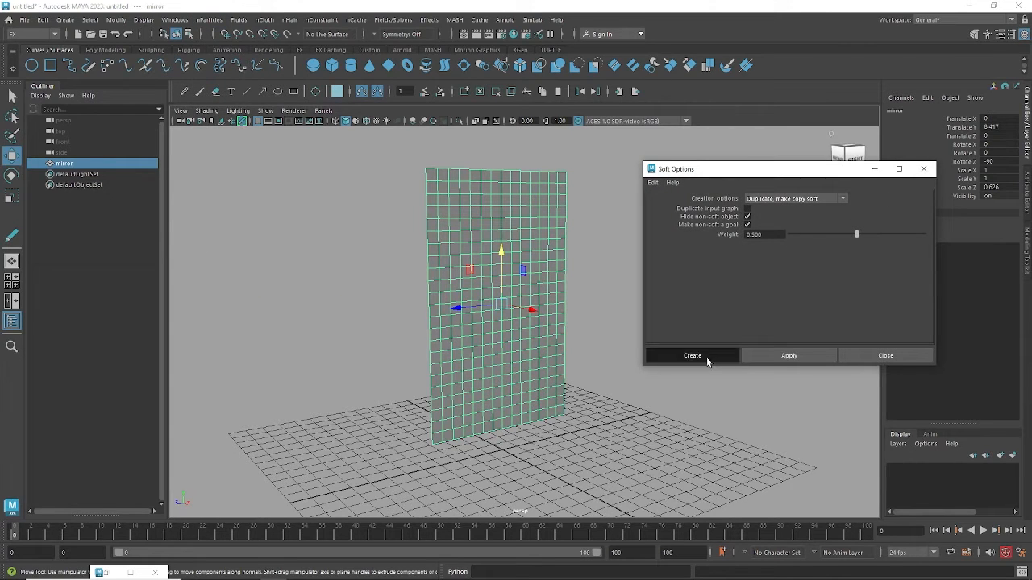
# Select the particle object under the mirror copy, play the simulation briefly and examine the particles across the mirror surface
pyautogui.click(41, 174)
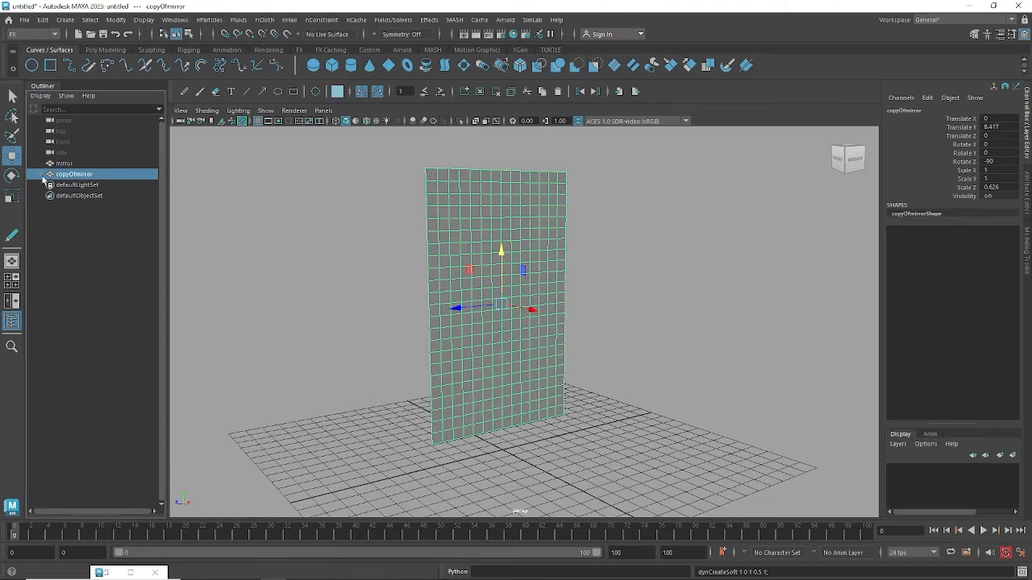
pyautogui.click(93, 187)
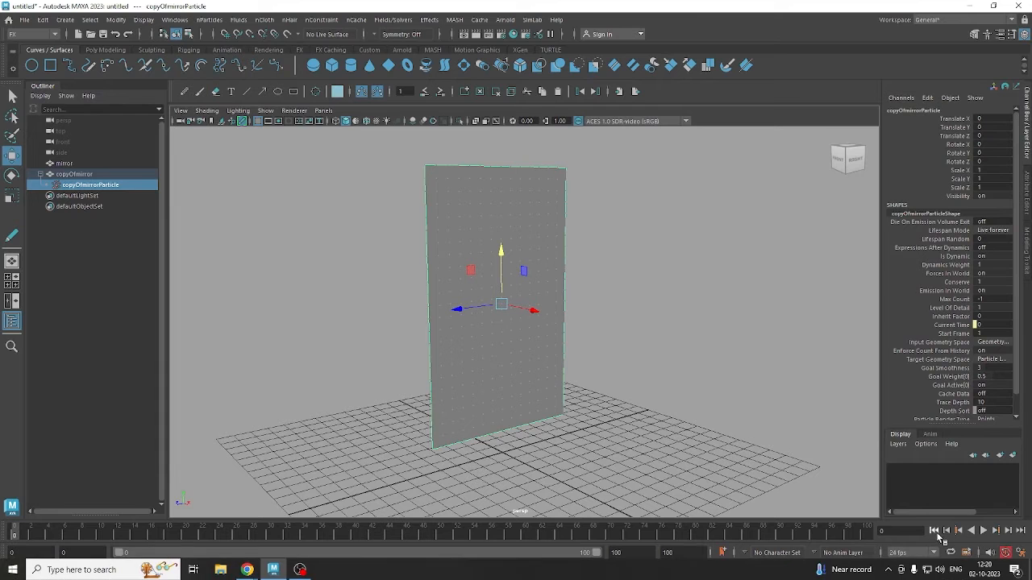
pyautogui.click(983, 532)
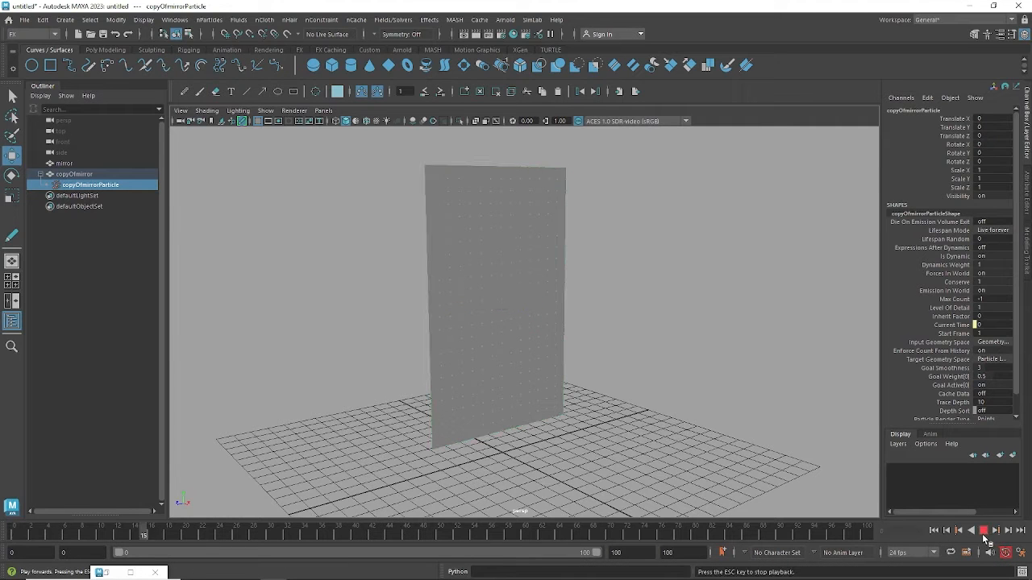
pyautogui.click(983, 531)
pyautogui.keyDown('alt'); pyautogui.moveTo(539, 357); pyautogui.dragTo(605, 357); pyautogui.keyUp('alt')
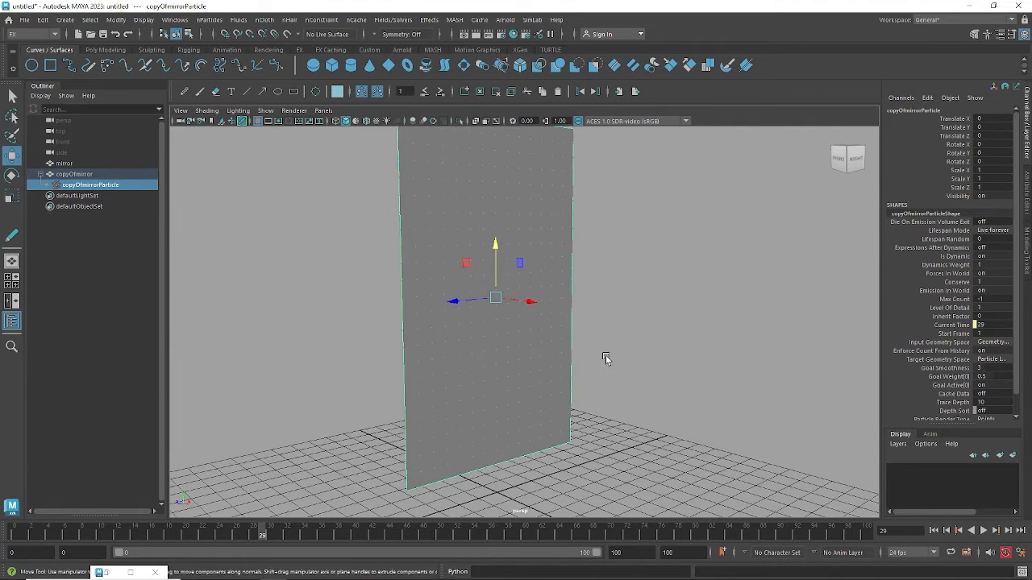
pyautogui.click(599, 254)
pyautogui.keyDown('alt'); pyautogui.moveTo(599, 254); pyautogui.dragTo(573, 299); pyautogui.keyUp('alt')
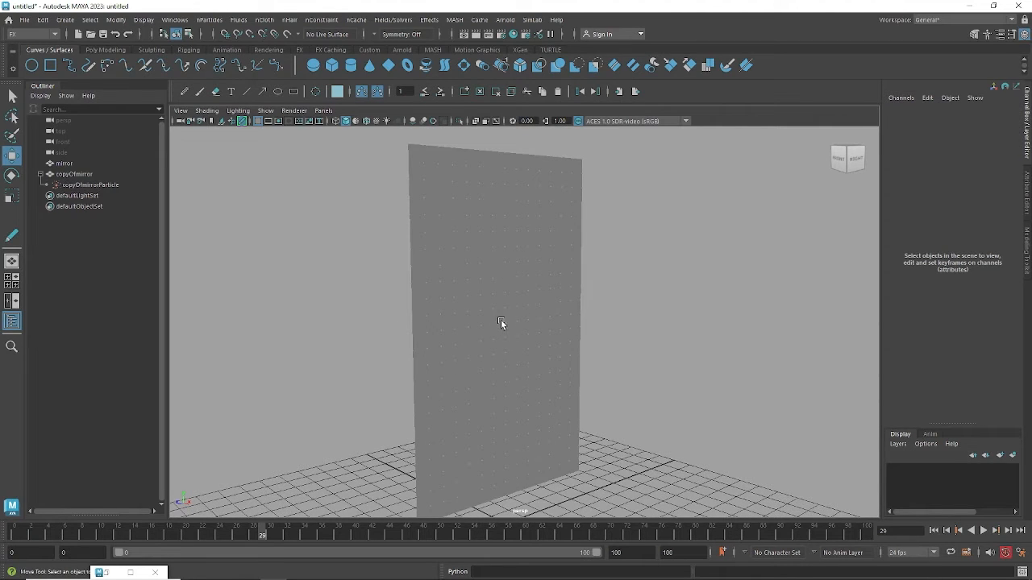
pyautogui.scroll(2, 508, 322)
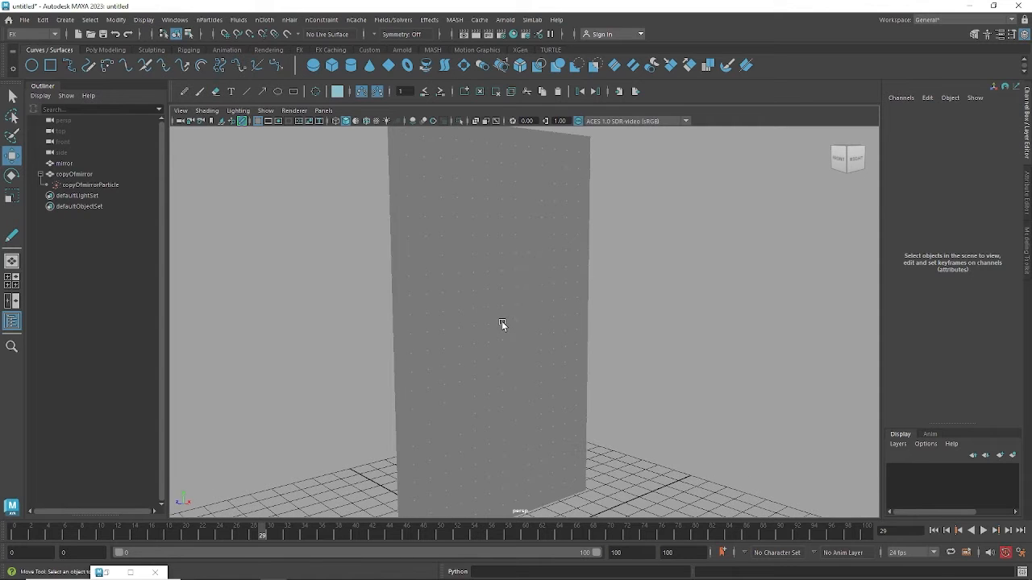
pyautogui.click(501, 323)
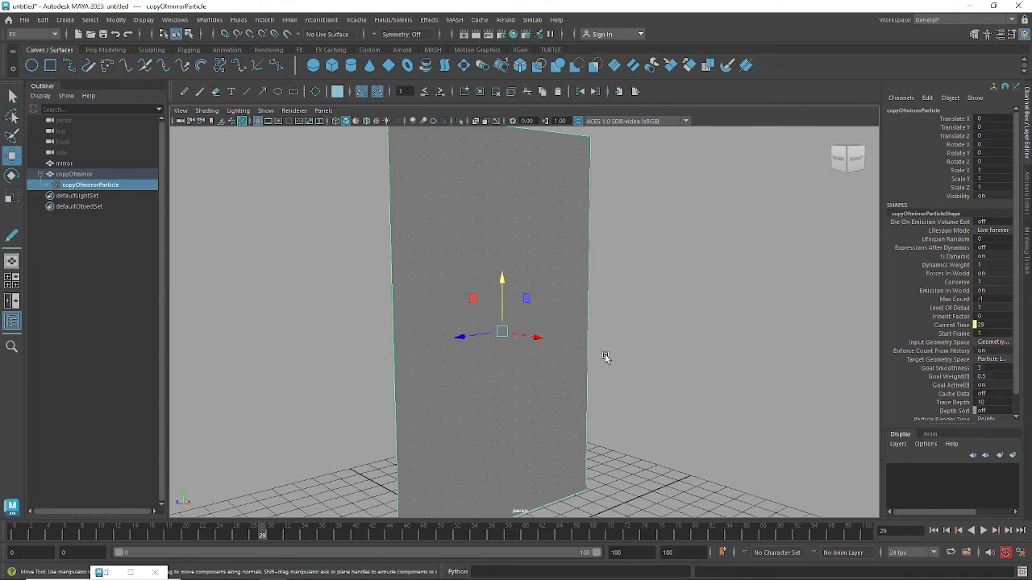
pyautogui.keyDown('alt'); pyautogui.moveTo(665, 352); pyautogui.dragTo(640, 355); pyautogui.keyUp('alt')
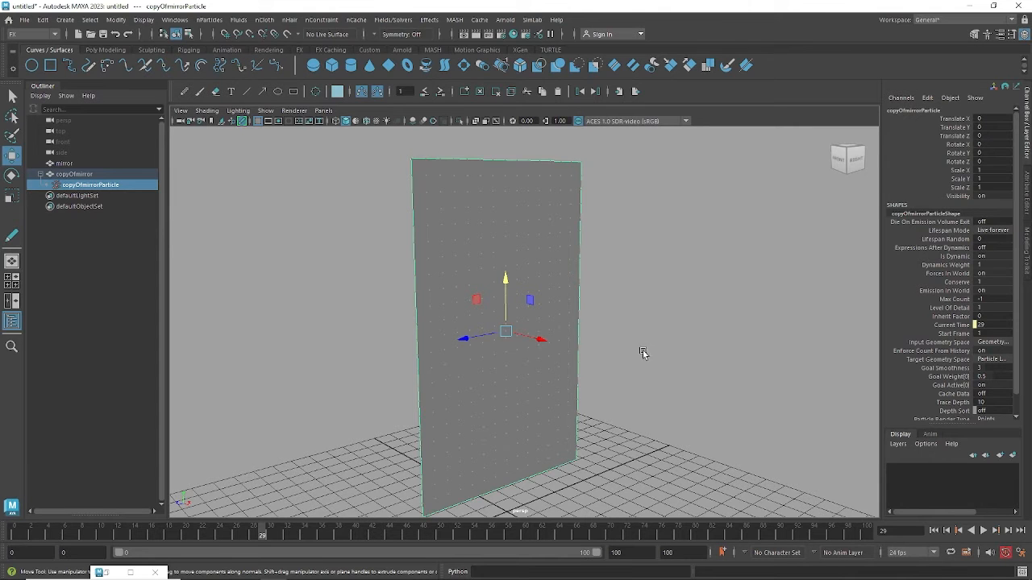
pyautogui.keyDown('alt'); pyautogui.moveTo(638, 355); pyautogui.dragTo(652, 362); pyautogui.keyUp('alt')
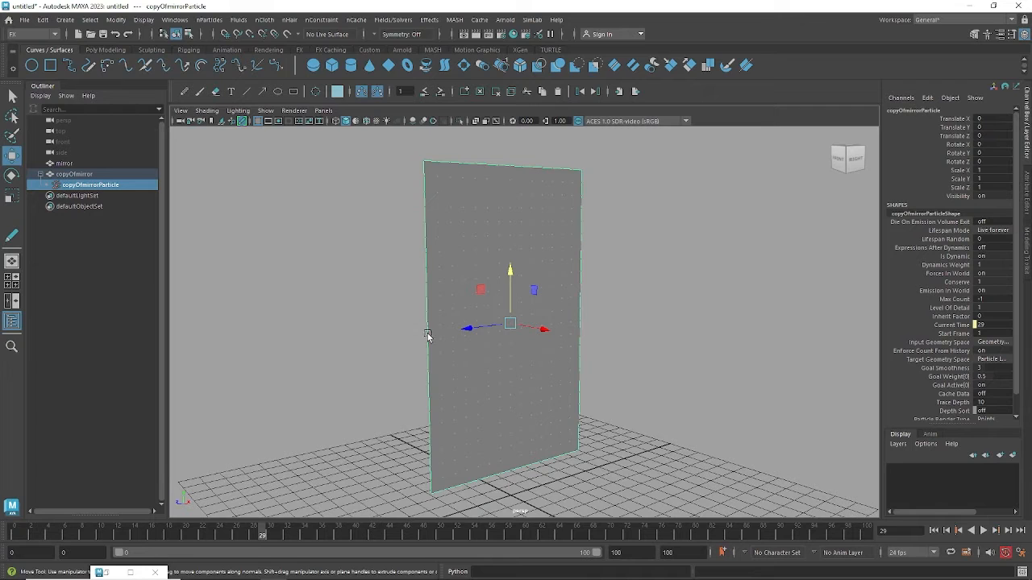
# Create a polygon sphere and position it in front of the mirror at about 5.9 in X and 9.1 in Y
pyautogui.click(60, 22)
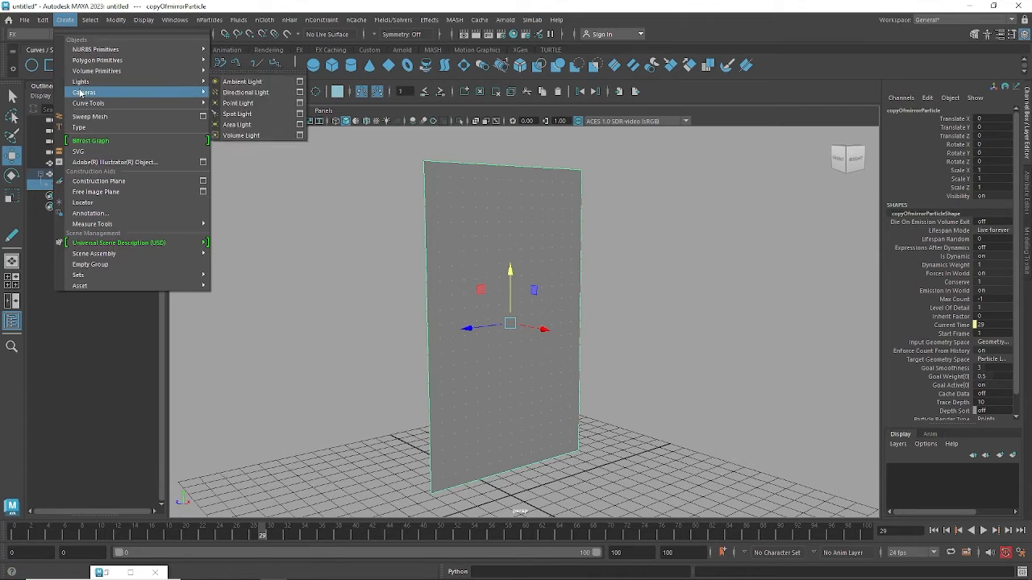
pyautogui.moveTo(97, 60)
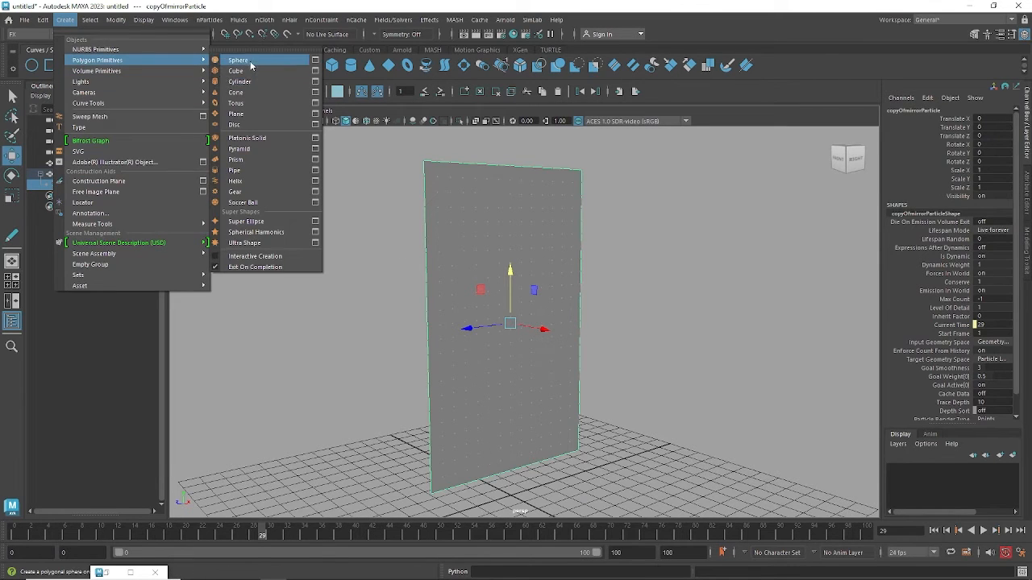
pyautogui.click(251, 61)
pyautogui.moveTo(514, 448); pyautogui.dragTo(511, 262)
pyautogui.moveTo(557, 310); pyautogui.dragTo(640, 341)
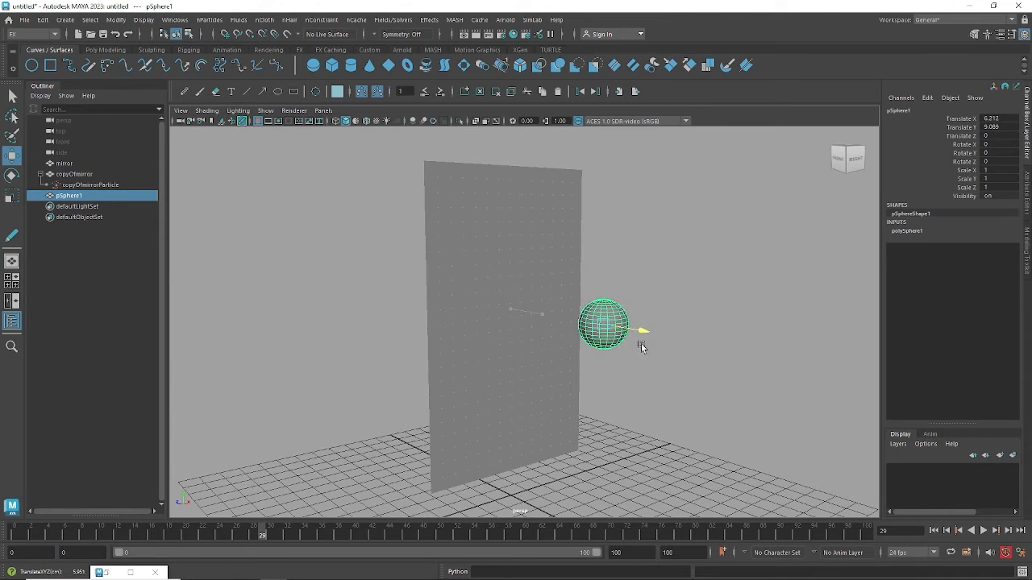
pyautogui.keyDown('alt'); pyautogui.moveTo(670, 375); pyautogui.dragTo(633, 365); pyautogui.keyUp('alt')
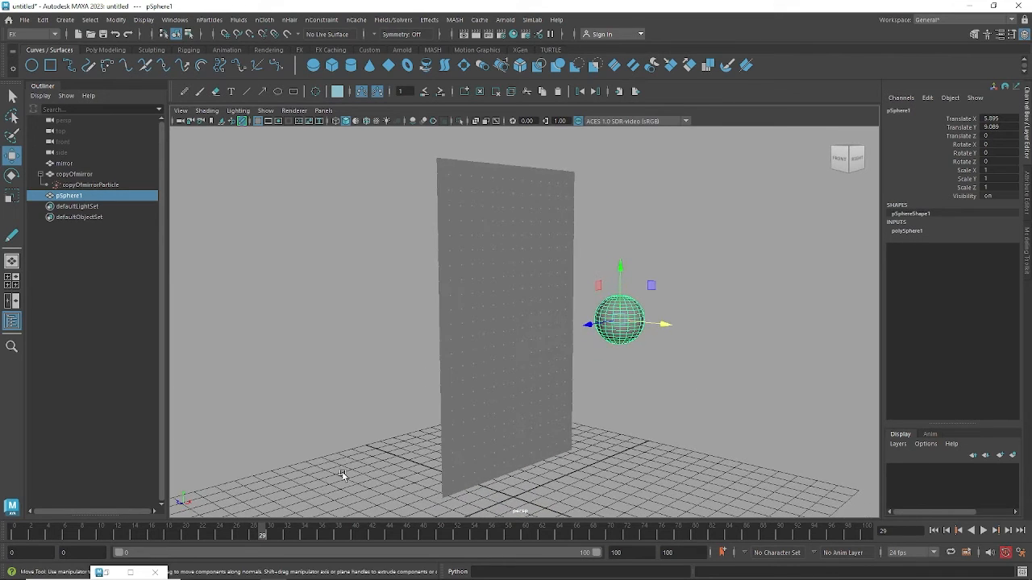
# At frame 0, move the sphere farther from the mirror to about 7.05 in X and set a keyframe
pyautogui.click(15, 537)
pyautogui.moveTo(660, 325); pyautogui.dragTo(685, 326)
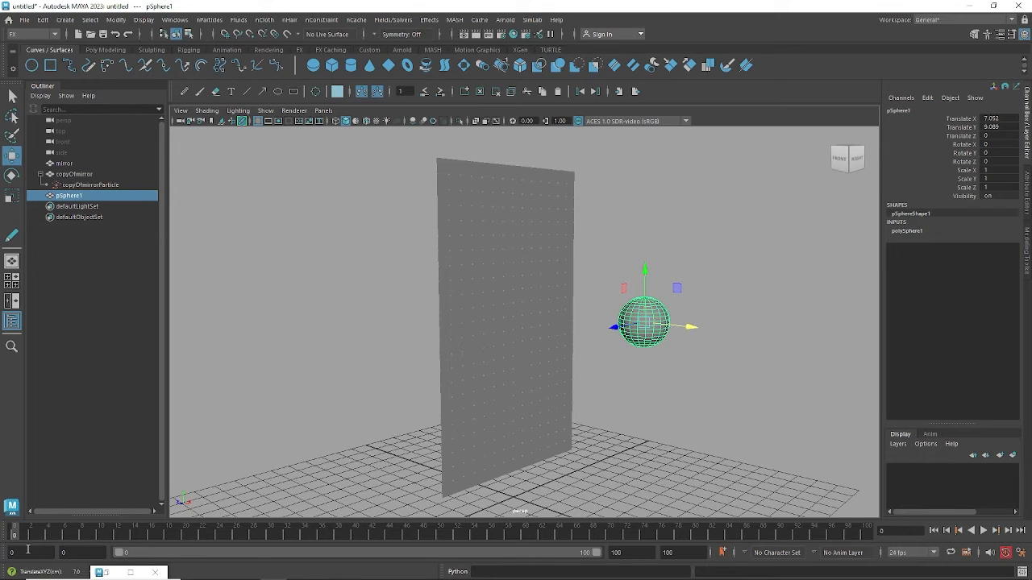
pyautogui.press('s')
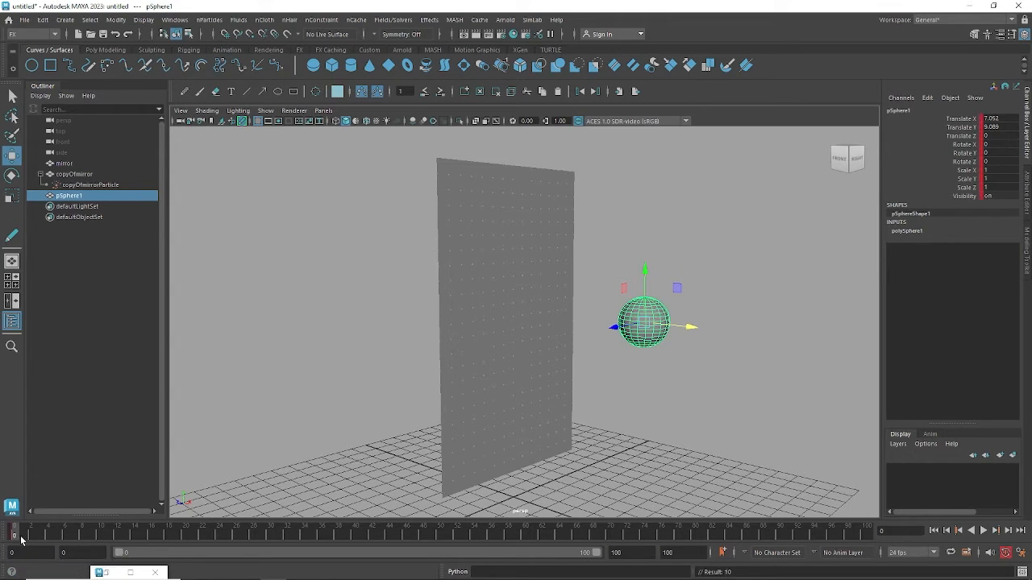
# At frame 18, move the sphere through the mirror to about -2.4 in X and set a keyframe
pyautogui.hotkey('alt', 'v')
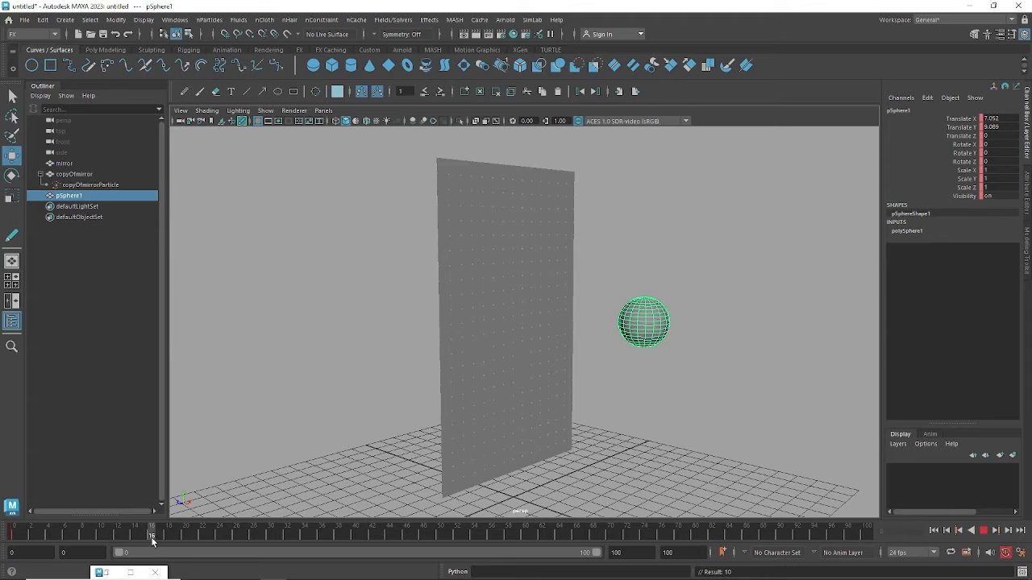
pyautogui.hotkey('alt', 'v')
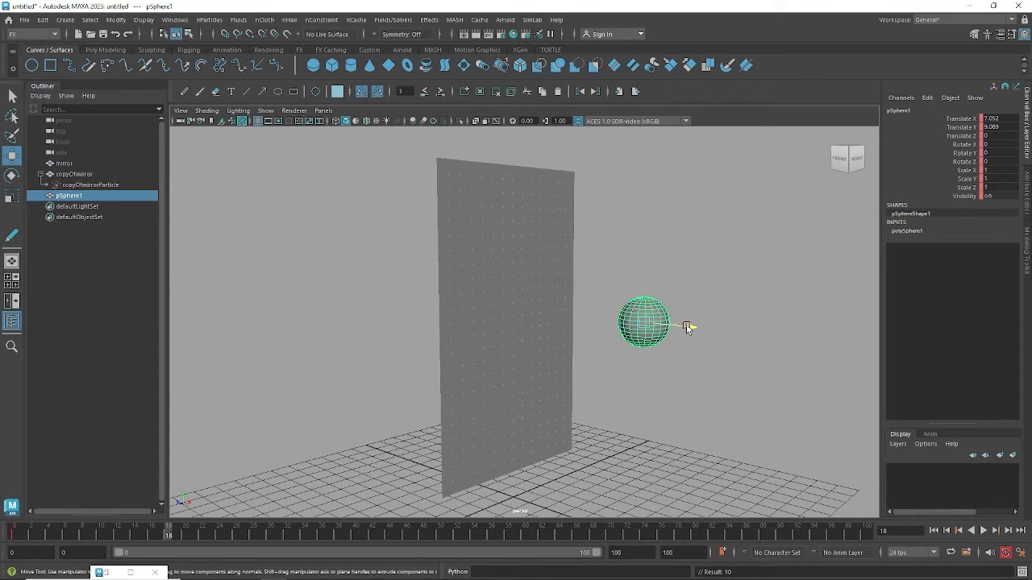
pyautogui.moveTo(687, 328); pyautogui.dragTo(512, 308)
pyautogui.press('s')
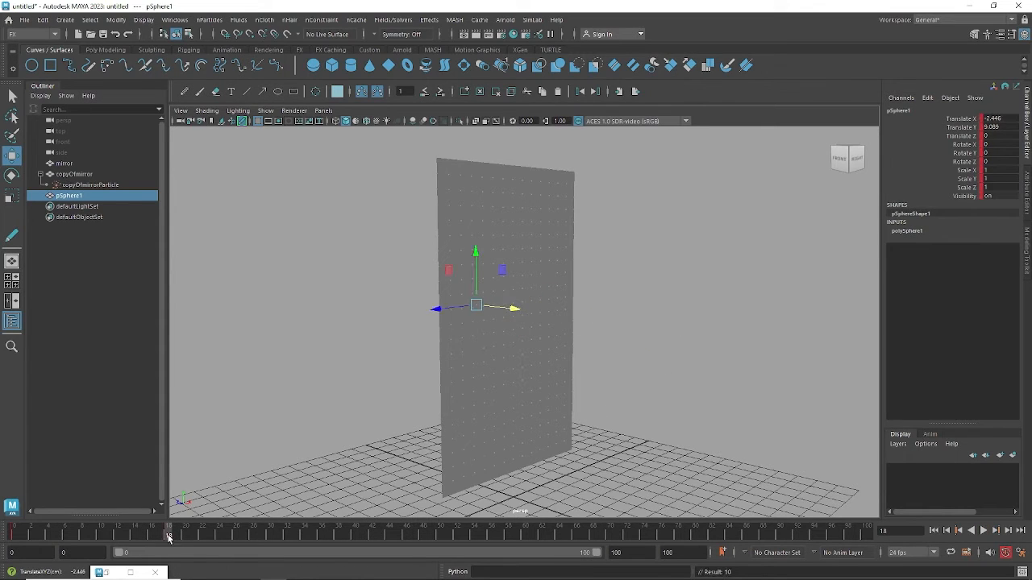
# Preview the sphere's keyed motion through the mirror from frame 0, checking it from several angles
pyautogui.hotkey('alt', 'v')
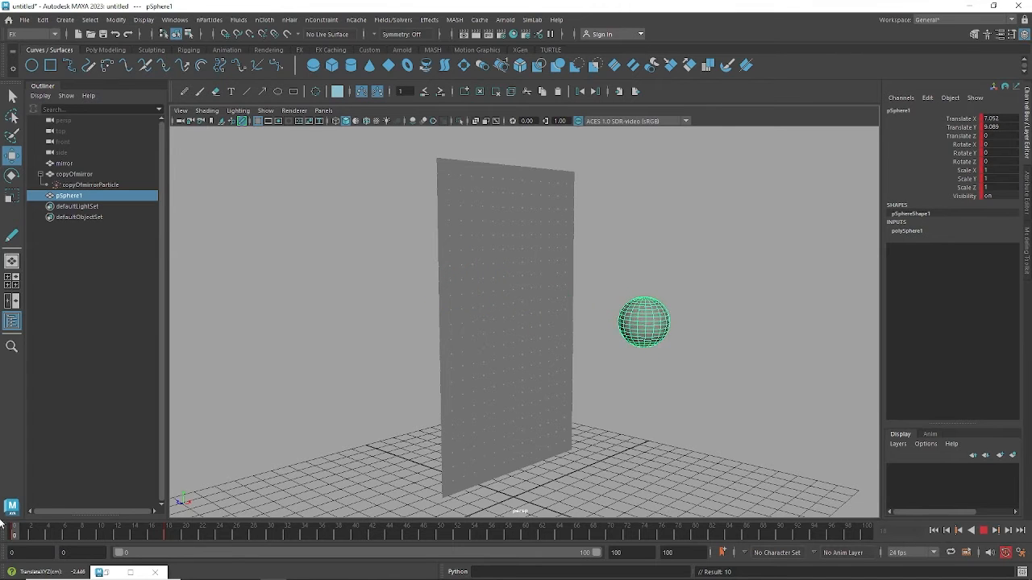
pyautogui.hotkey('alt', 'v')
pyautogui.keyDown('alt'); pyautogui.moveTo(722, 370); pyautogui.dragTo(523, 212); pyautogui.keyUp('alt')
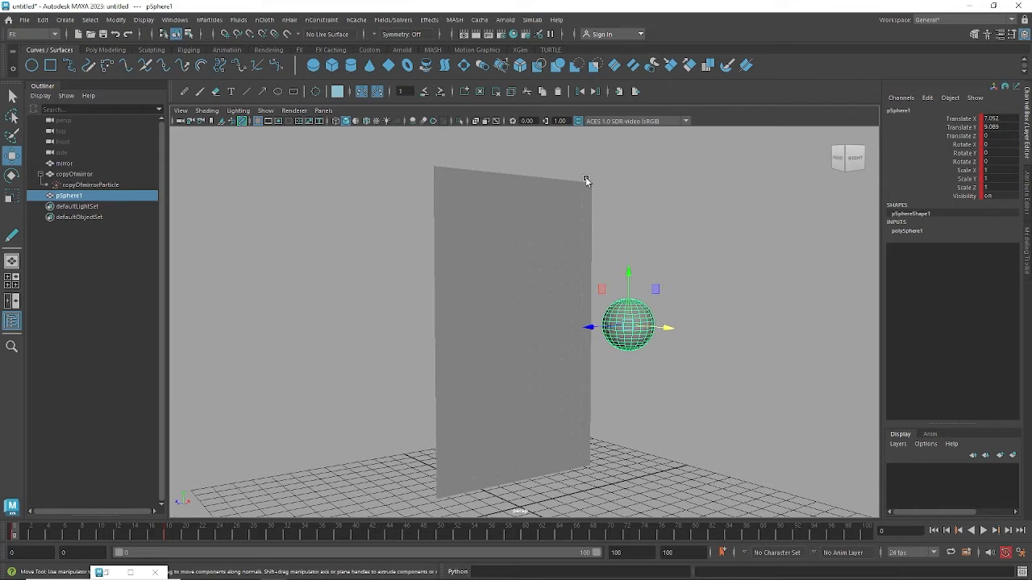
pyautogui.keyDown('alt'); pyautogui.moveTo(686, 368); pyautogui.dragTo(687, 379); pyautogui.keyUp('alt')
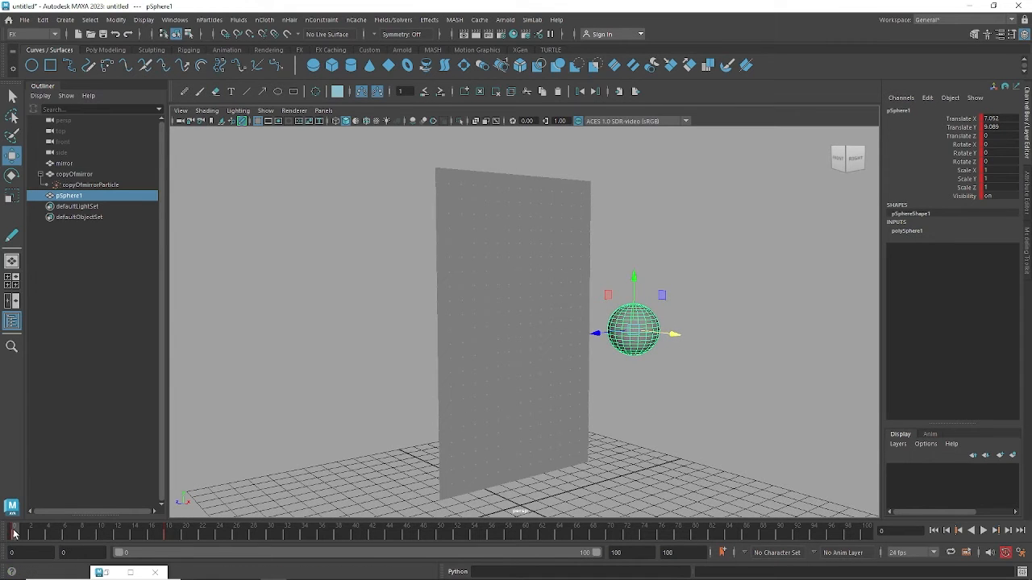
pyautogui.hotkey('alt', 'v')
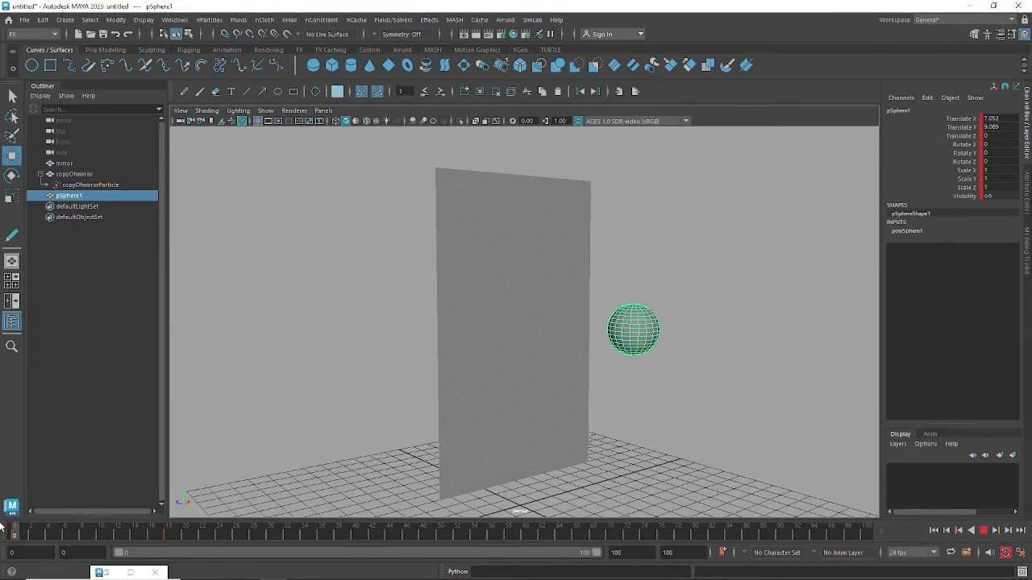
pyautogui.hotkey('alt', 'v')
pyautogui.keyDown('alt'); pyautogui.moveTo(557, 410); pyautogui.dragTo(598, 405); pyautogui.keyUp('alt')
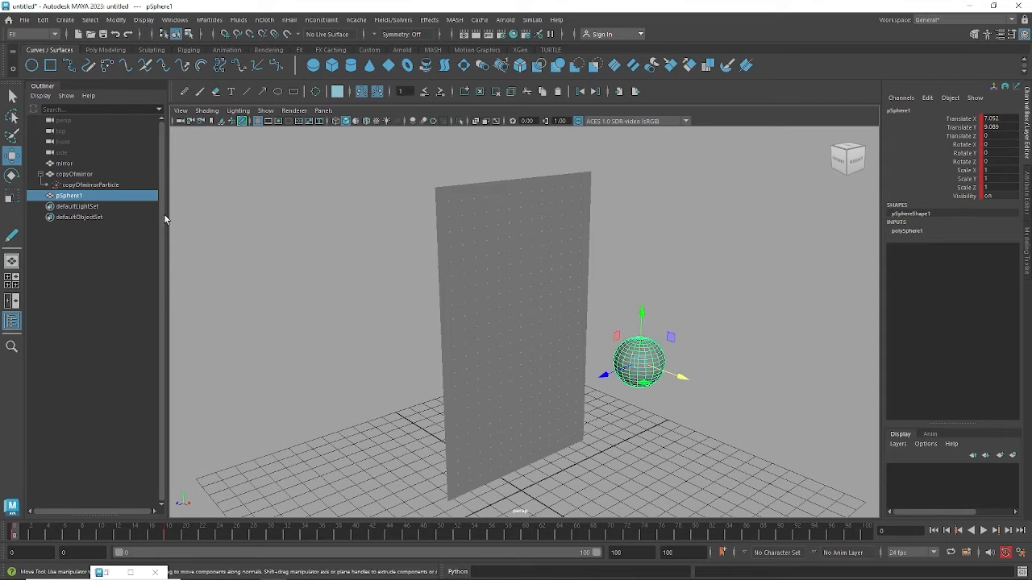
pyautogui.keyDown('alt'); pyautogui.moveTo(596, 303); pyautogui.dragTo(608, 233); pyautogui.keyUp('alt')
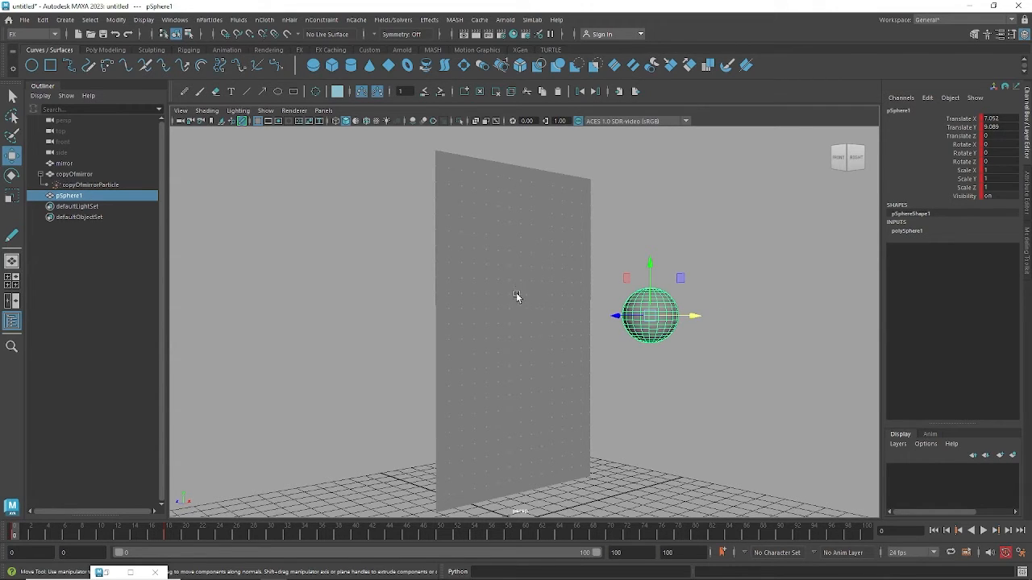
# Make the mirror's soft-body particles collide with the sphere using the legacy Make Collide command
pyautogui.click(80, 186)
pyautogui.keyDown('shift'); pyautogui.click(661, 316); pyautogui.keyUp('shift')
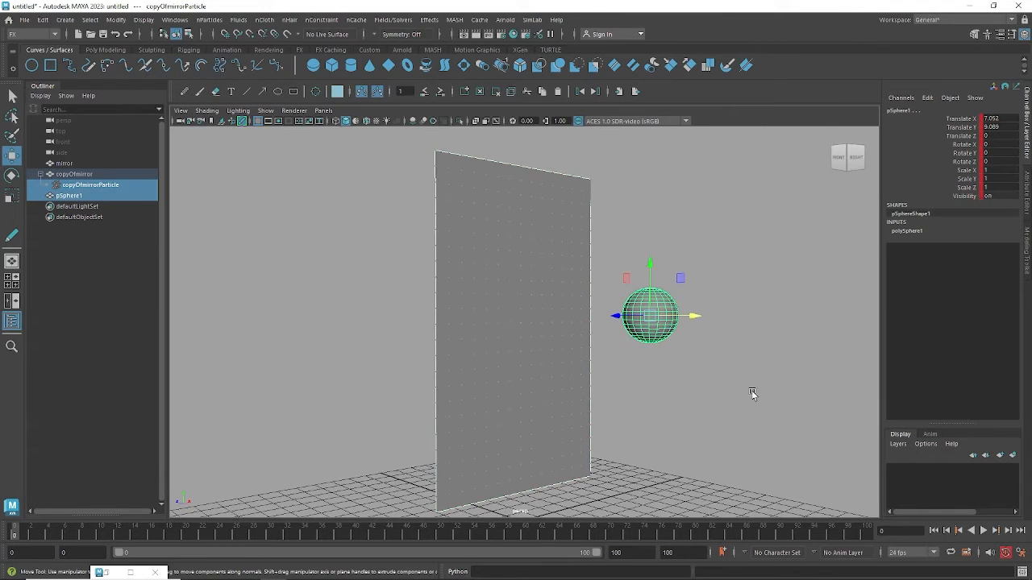
pyautogui.click(213, 23)
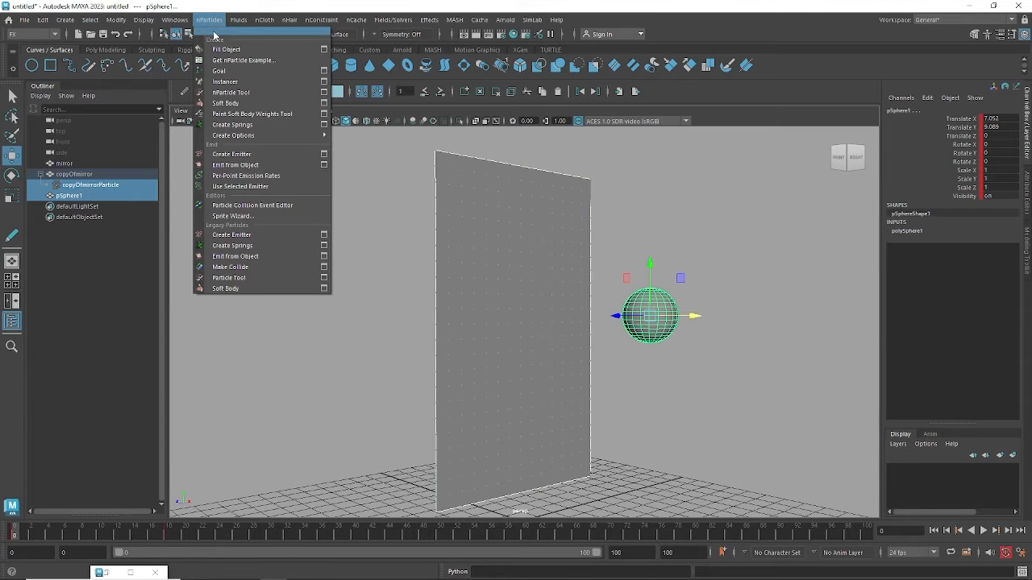
pyautogui.click(237, 267)
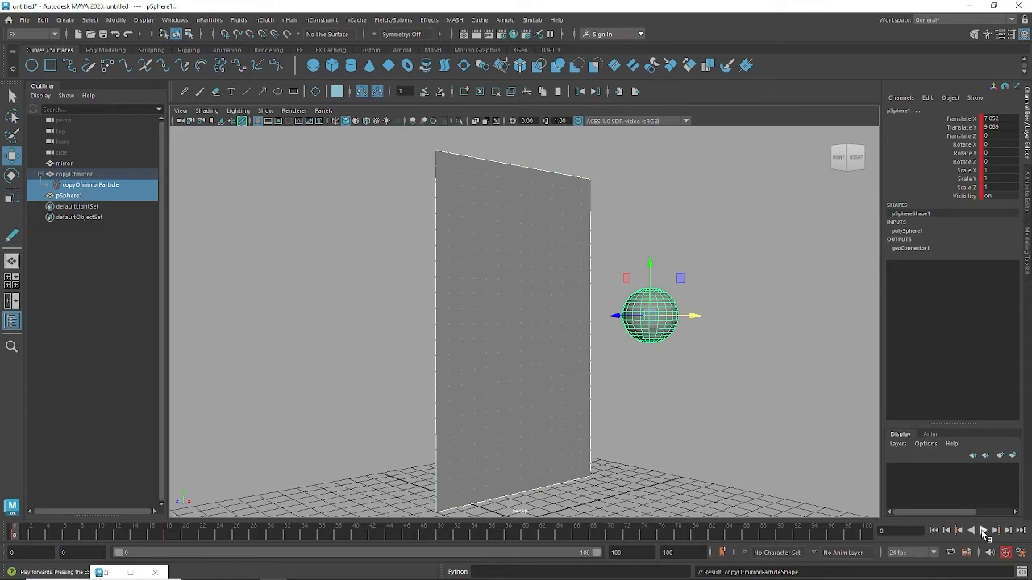
# Play the simulation repeatedly and inspect how the mirror surface deforms from the sphere's collision
pyautogui.click(983, 532)
pyautogui.click(983, 530)
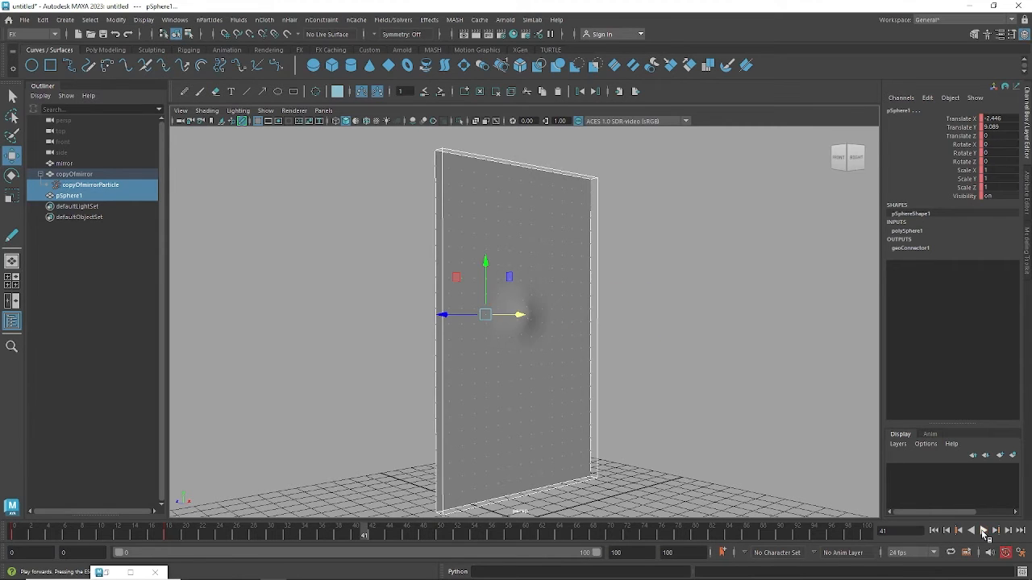
pyautogui.keyDown('alt'); pyautogui.moveTo(686, 376); pyautogui.dragTo(634, 346); pyautogui.keyUp('alt')
pyautogui.click(553, 317)
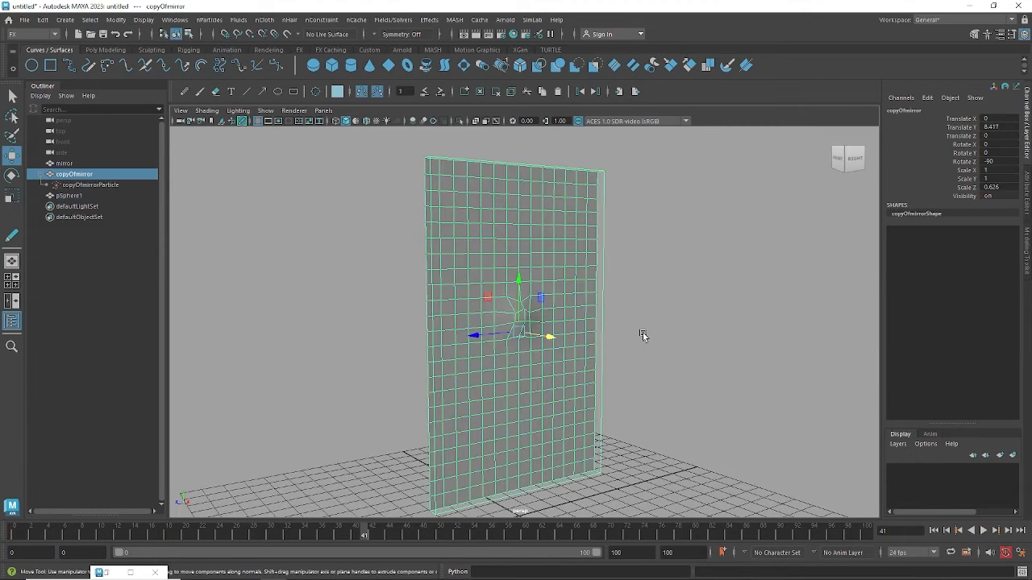
pyautogui.click(679, 362)
pyautogui.click(933, 530)
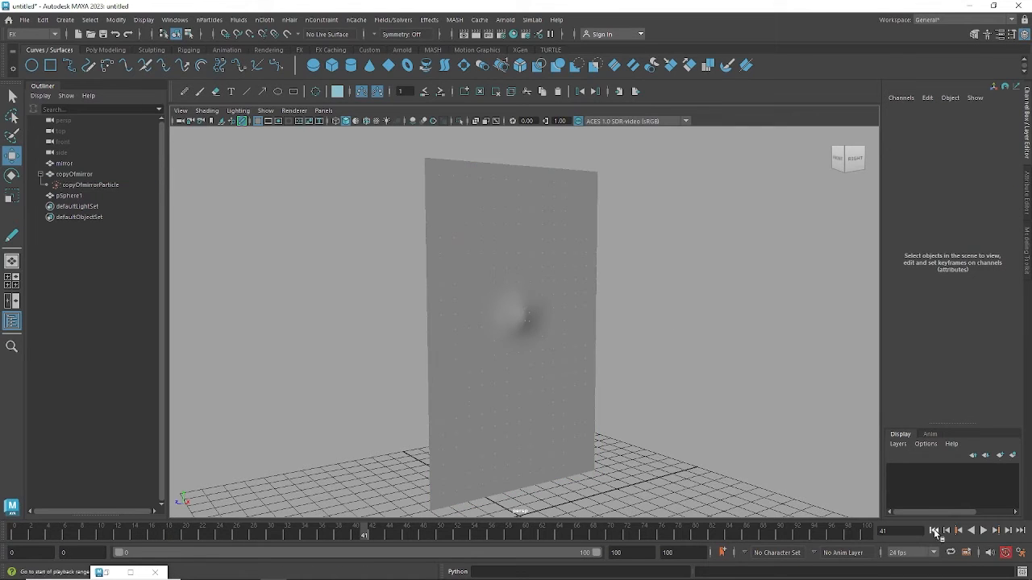
pyautogui.click(983, 530)
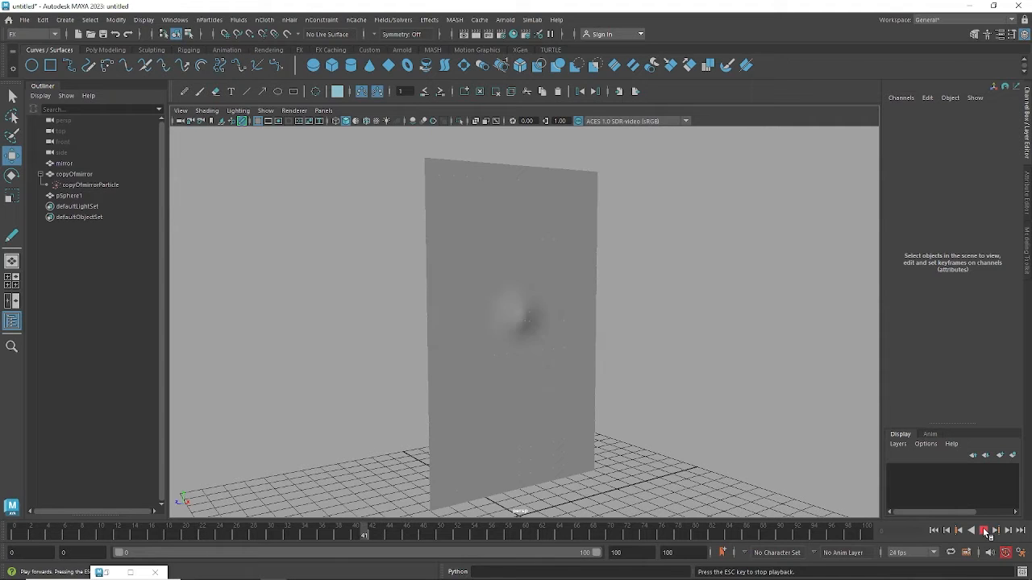
pyautogui.click(984, 532)
pyautogui.scroll(5, 633, 370)
pyautogui.click(983, 530)
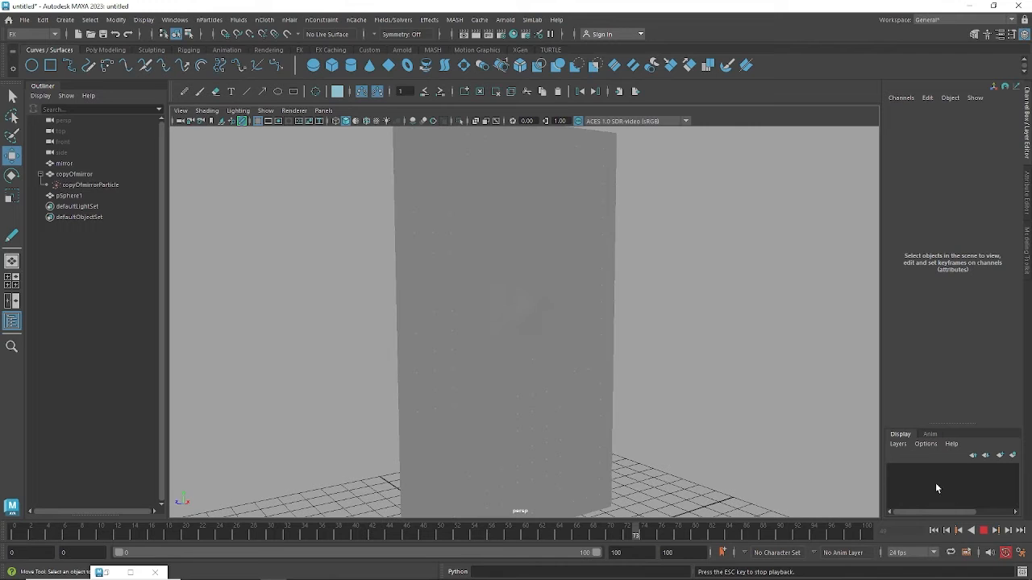
pyautogui.click(984, 531)
pyautogui.scroll(-2, 503, 272)
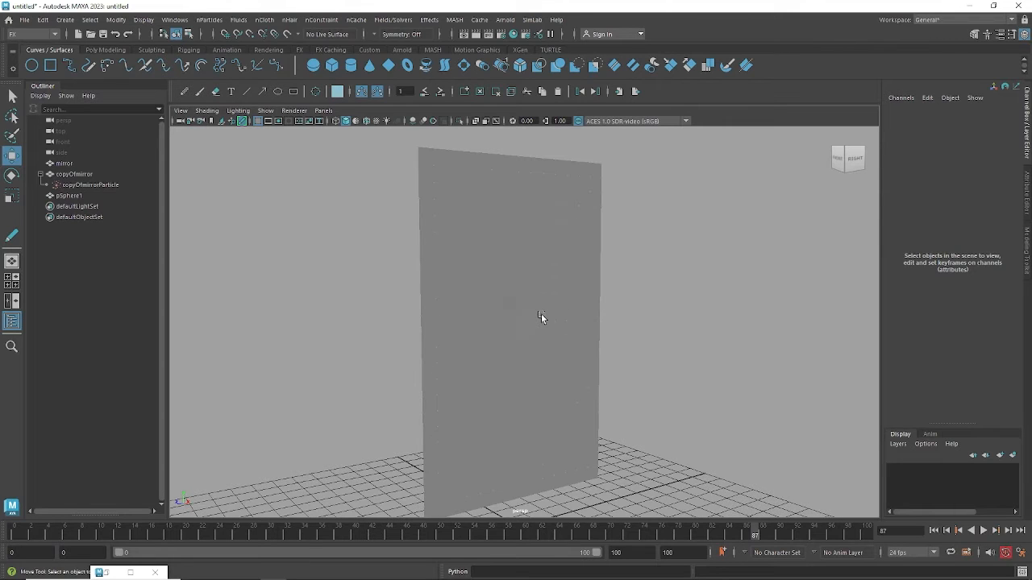
# Create legacy springs on the copyOfmirrorParticle soft-body particles using the Wireframe creation method
pyautogui.click(84, 185)
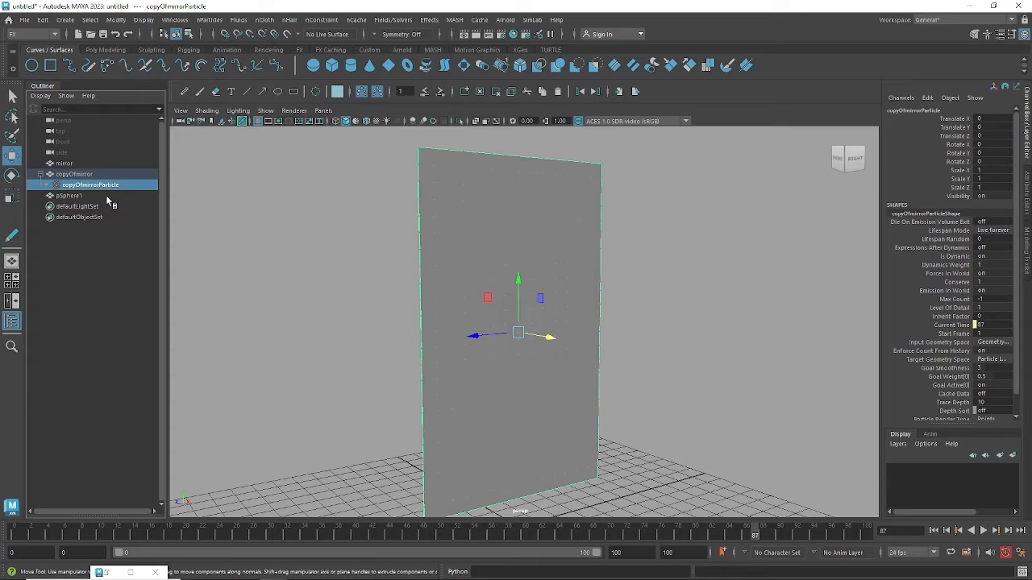
pyautogui.click(211, 21)
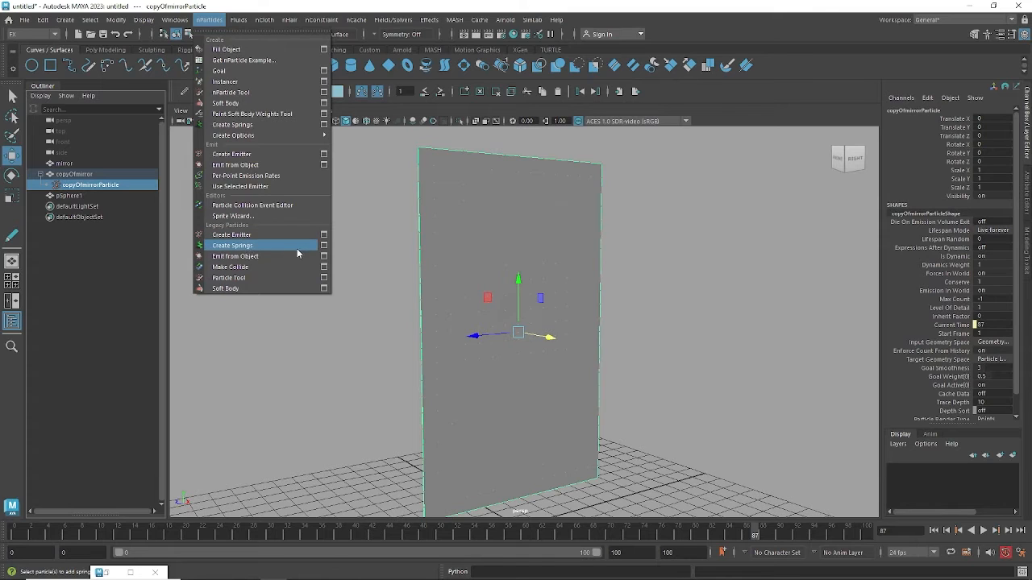
pyautogui.click(323, 245)
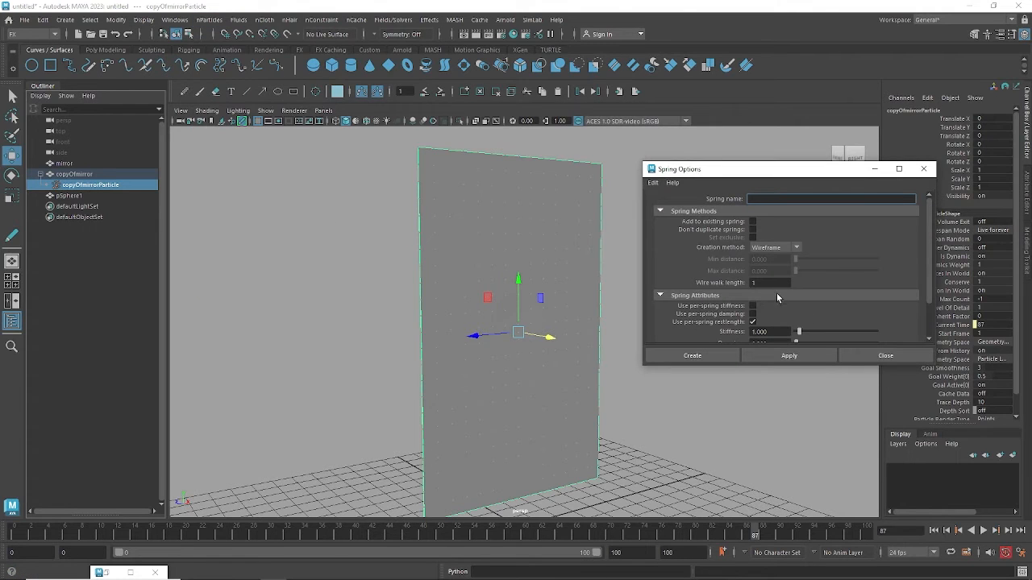
pyautogui.click(769, 248)
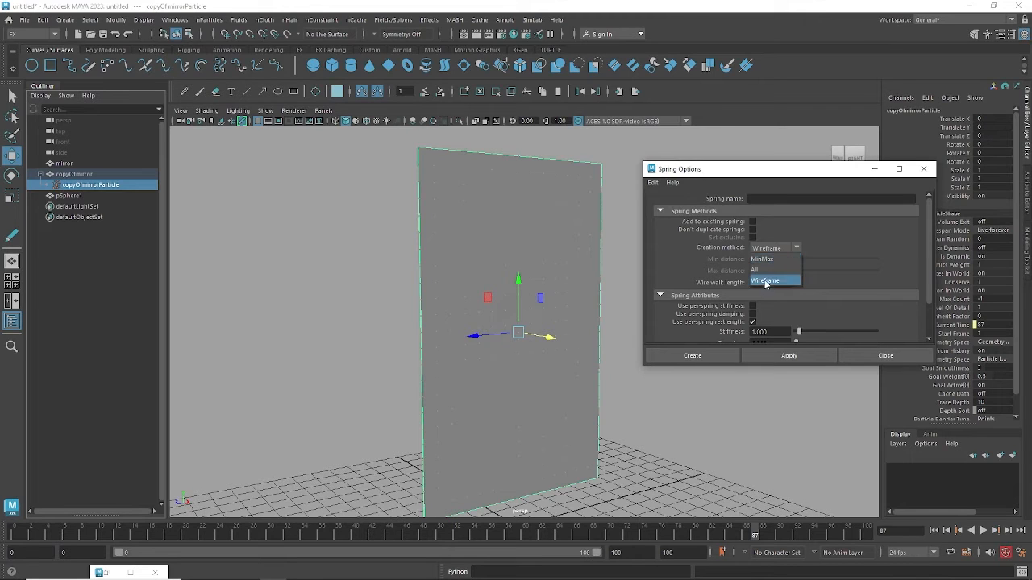
pyautogui.click(764, 282)
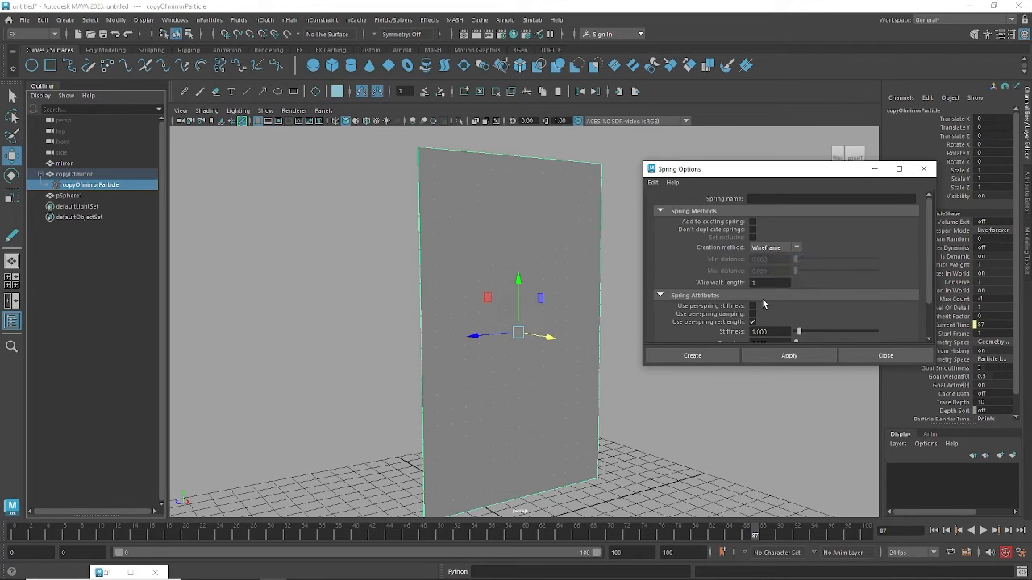
pyautogui.doubleClick(754, 282)
pyautogui.click(707, 356)
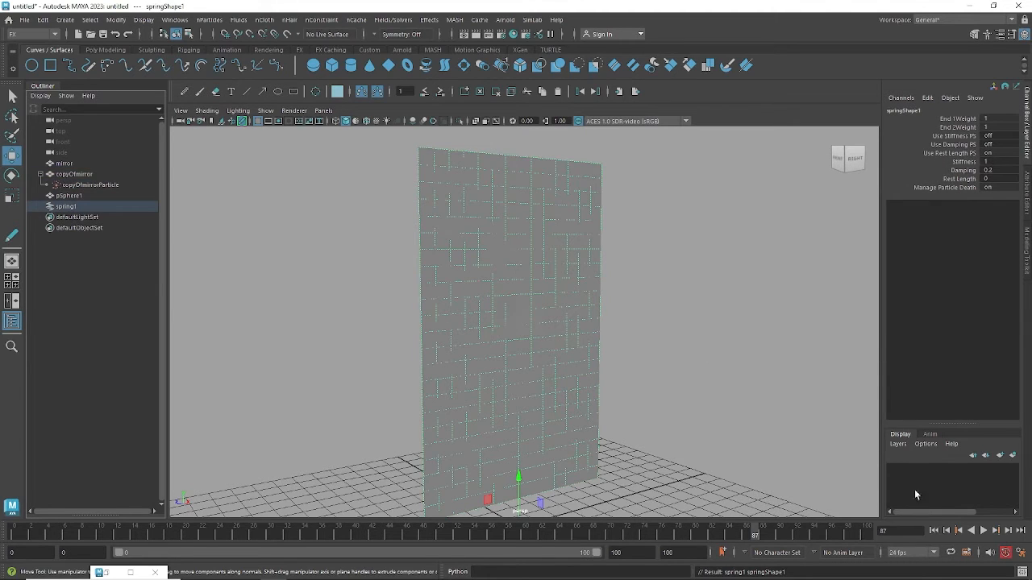
# Hide the new spring object by setting its Visibility to off
pyautogui.click(72, 209)
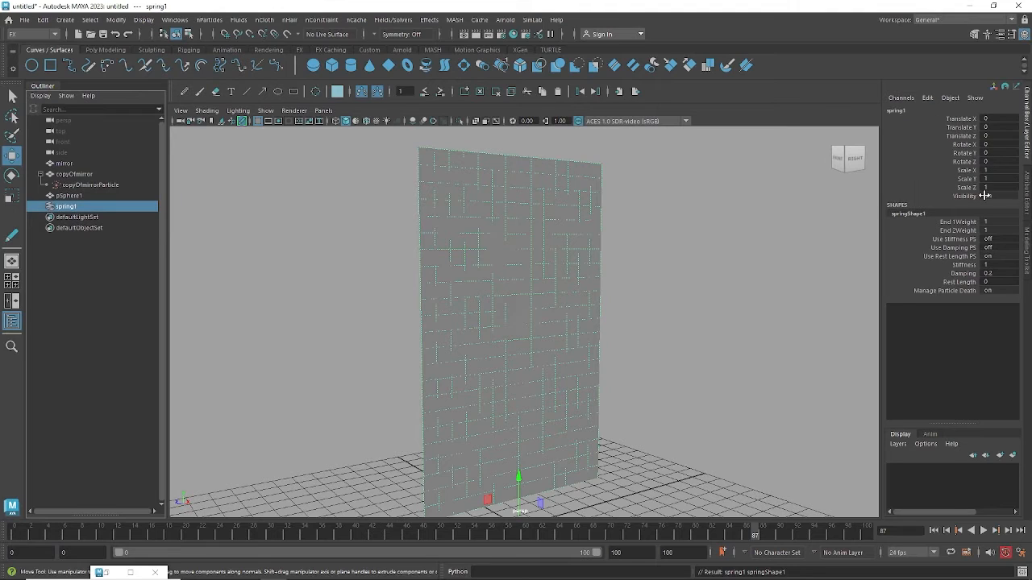
pyautogui.click(984, 196)
pyautogui.write('0')
pyautogui.press('Return')
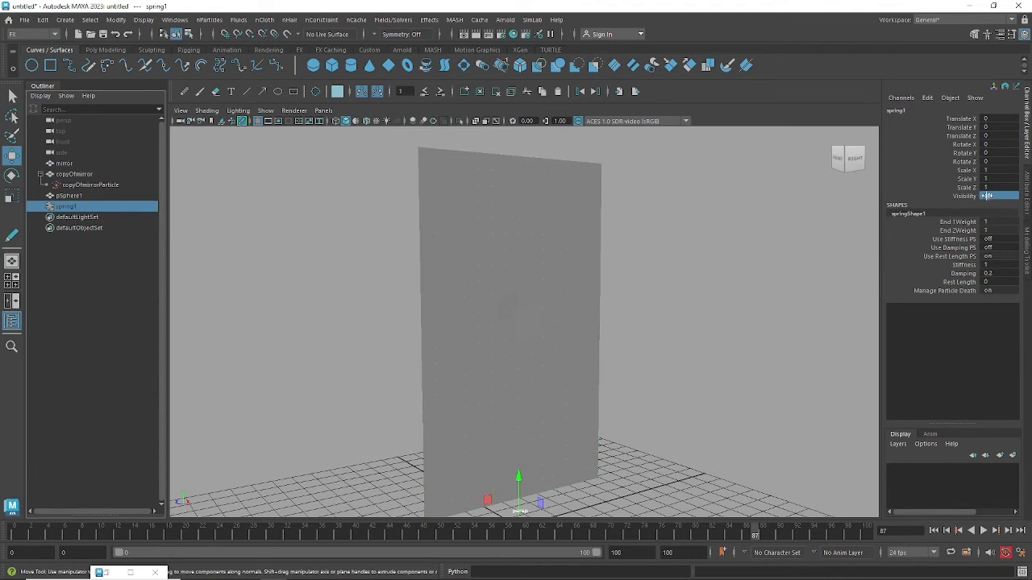
# Play the collision from frame 0 to check the mirror's motion with springs
pyautogui.click(935, 532)
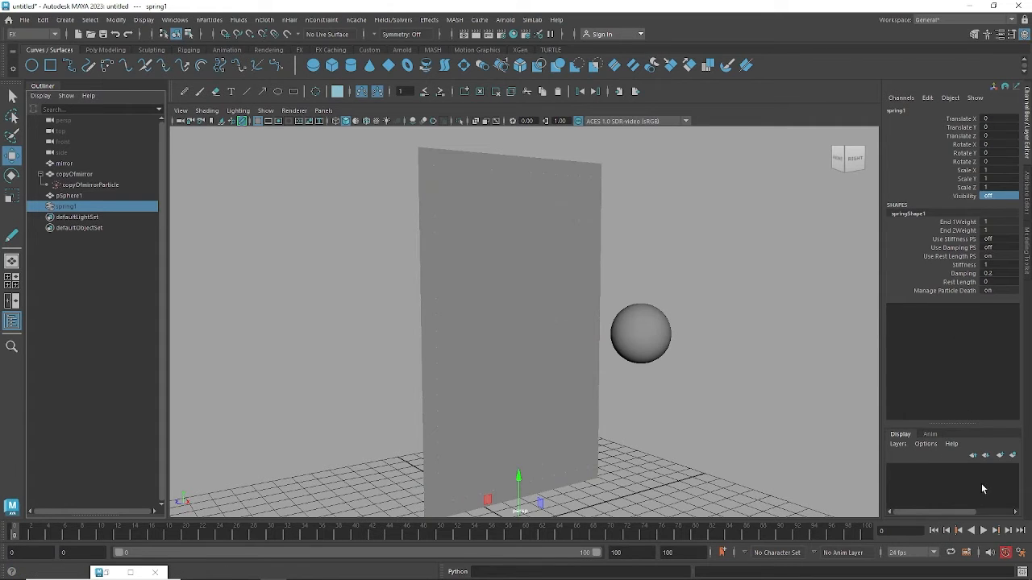
pyautogui.click(983, 531)
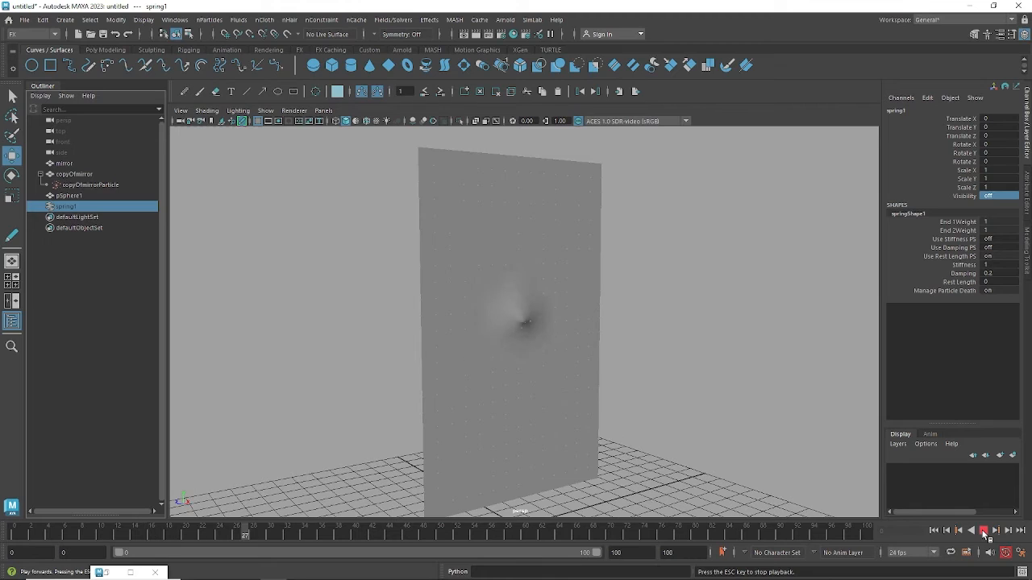
pyautogui.click(984, 531)
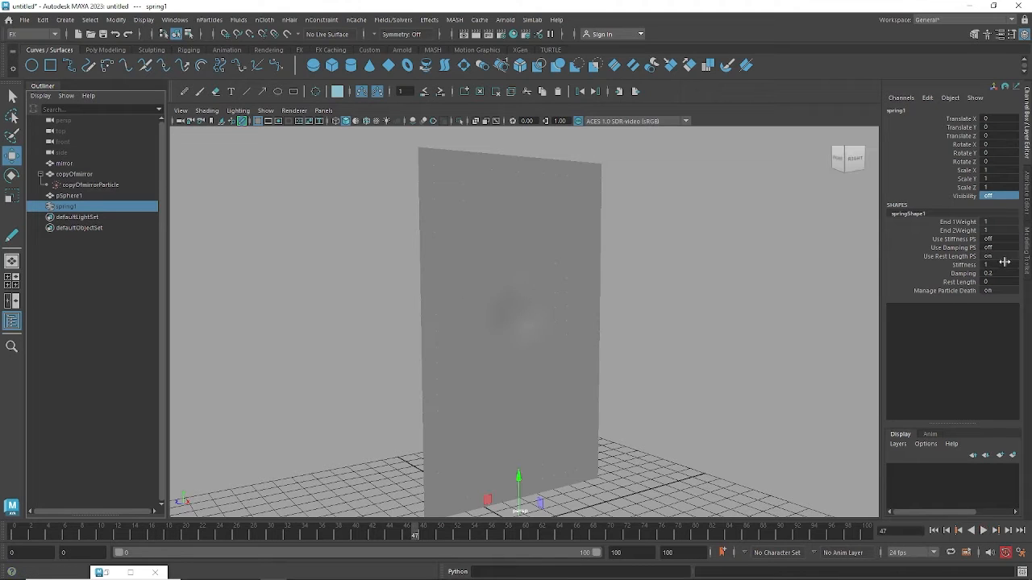
# Set the spring's Stiffness to 50 and replay the mirror collision to review the ripple
pyautogui.doubleClick(999, 266)
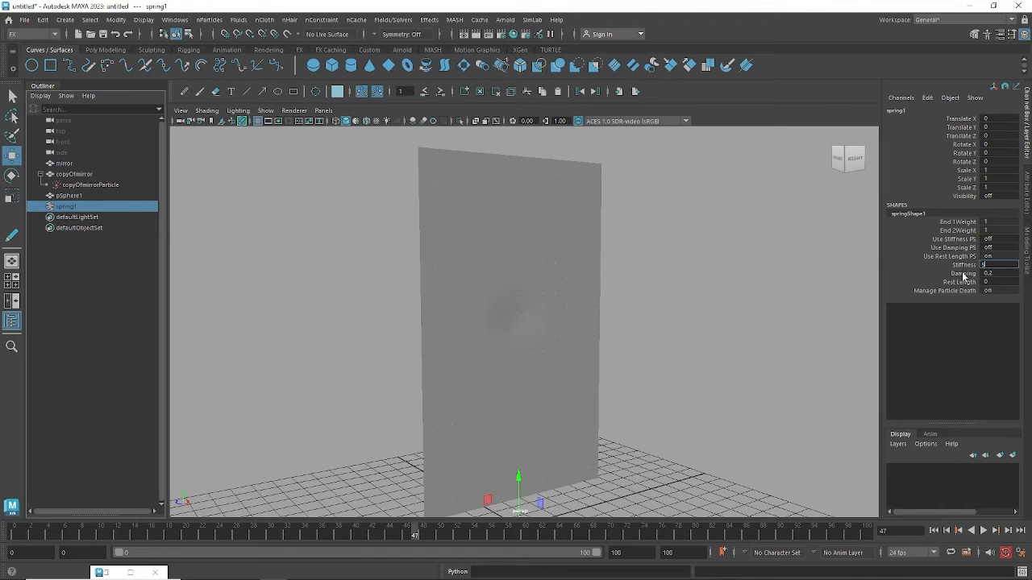
pyautogui.press('Return')
pyautogui.click(933, 530)
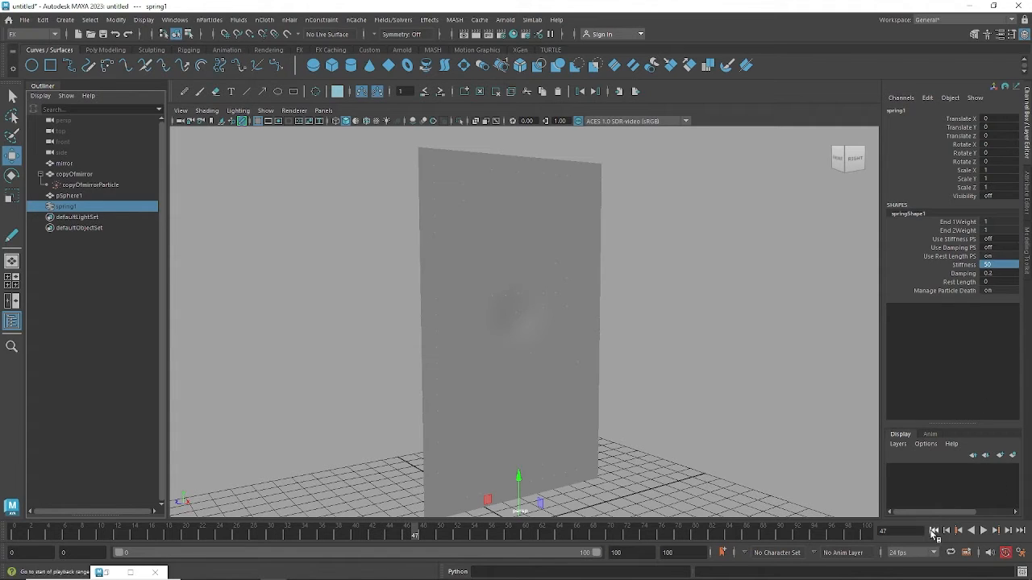
pyautogui.click(983, 530)
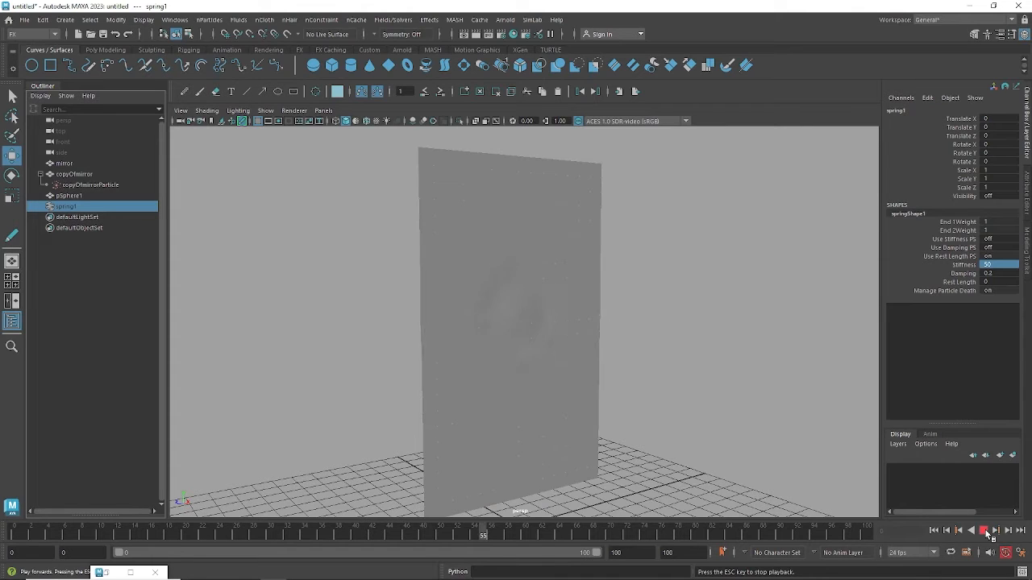
pyautogui.click(984, 530)
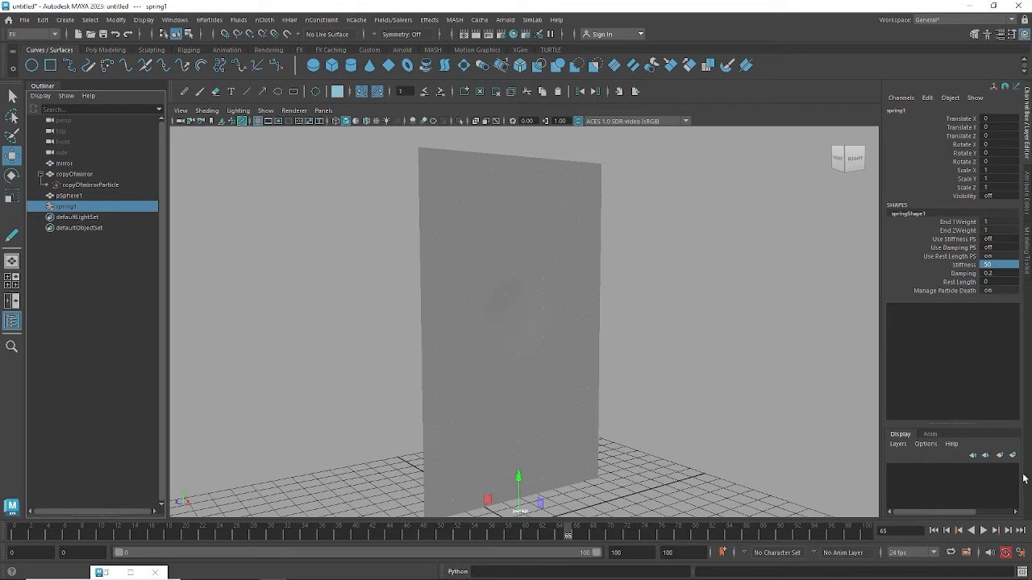
pyautogui.click(983, 530)
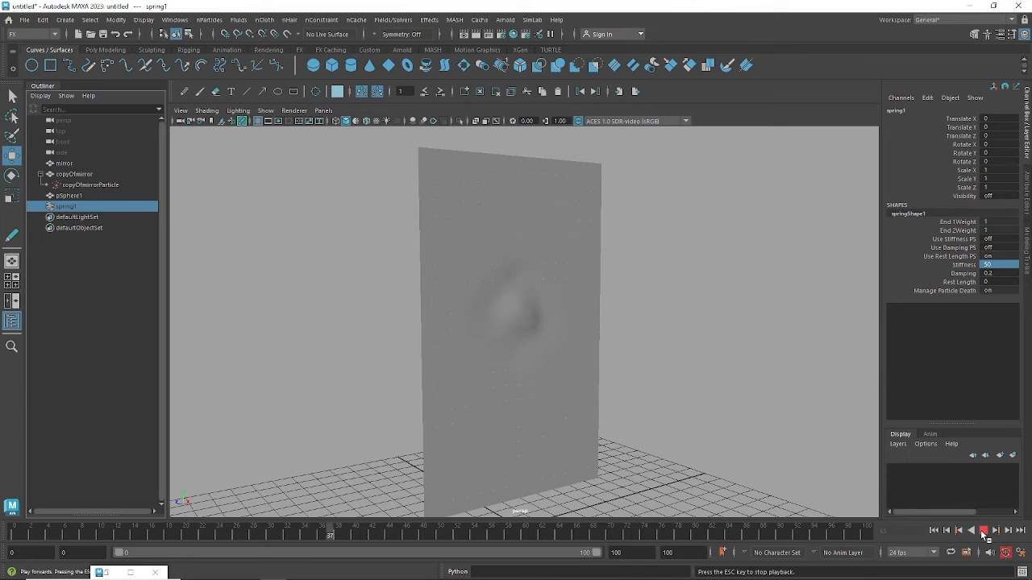
pyautogui.click(983, 531)
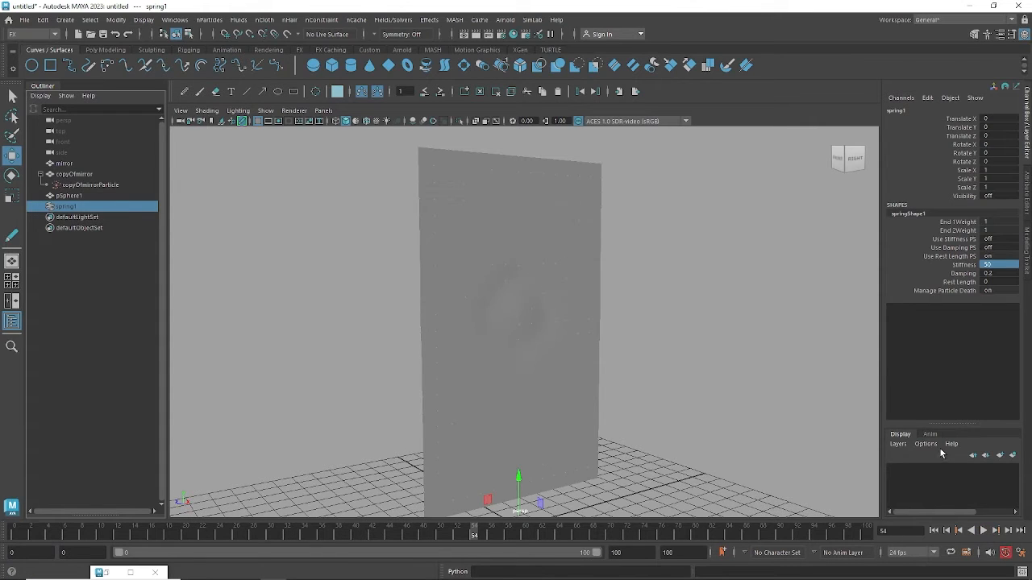
pyautogui.click(934, 530)
# Turn the spring's Visibility on to show the springs across the mirror, and hide them again
pyautogui.doubleClick(991, 197)
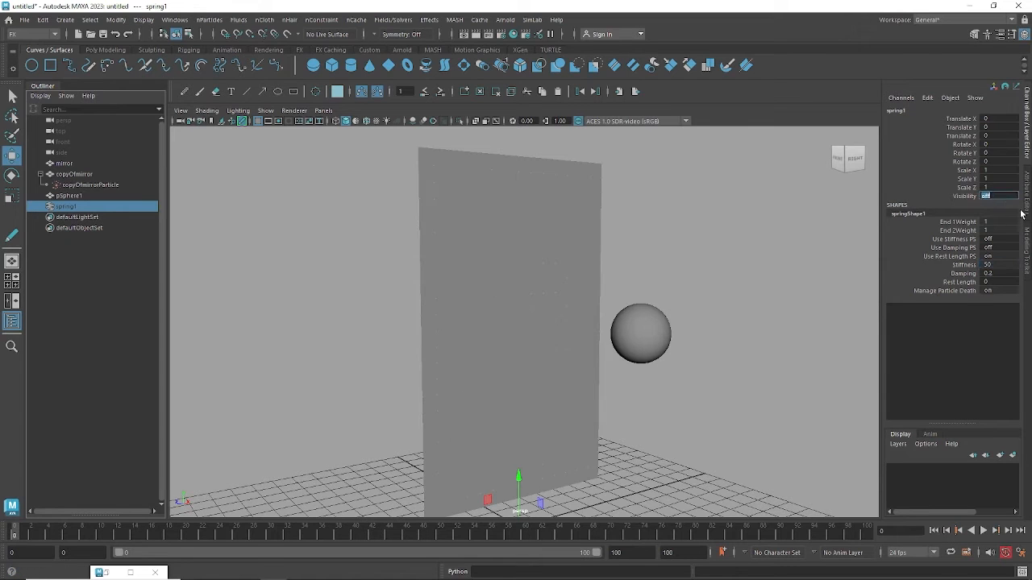
pyautogui.press('Return')
pyautogui.doubleClick(1000, 197)
pyautogui.press('Return')
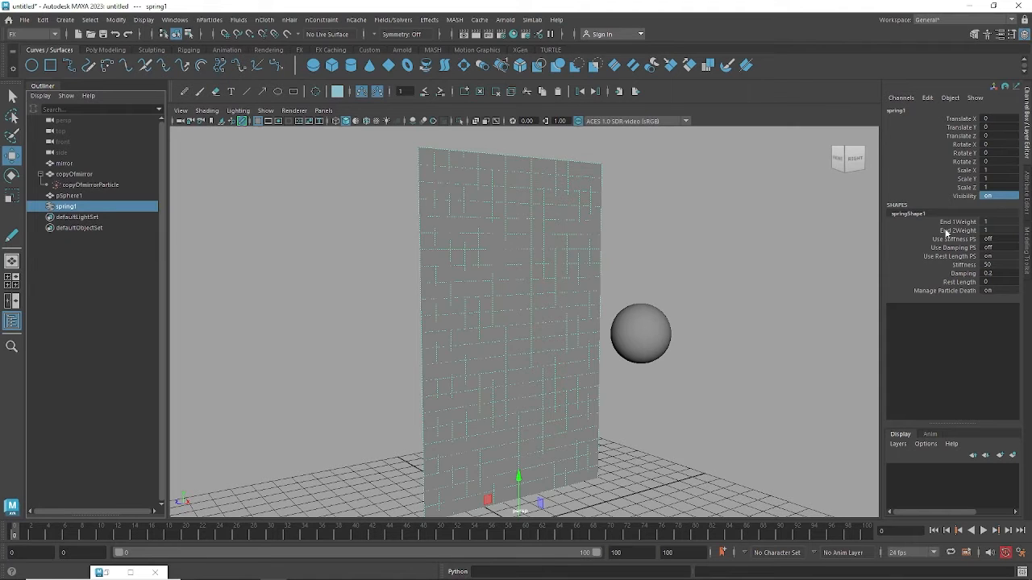
pyautogui.doubleClick(999, 197)
pyautogui.press('Return')
# Break the connection on the sphere's Visibility, set it to off, and preview the mirror's deformation with the sphere hidden
pyautogui.click(660, 322)
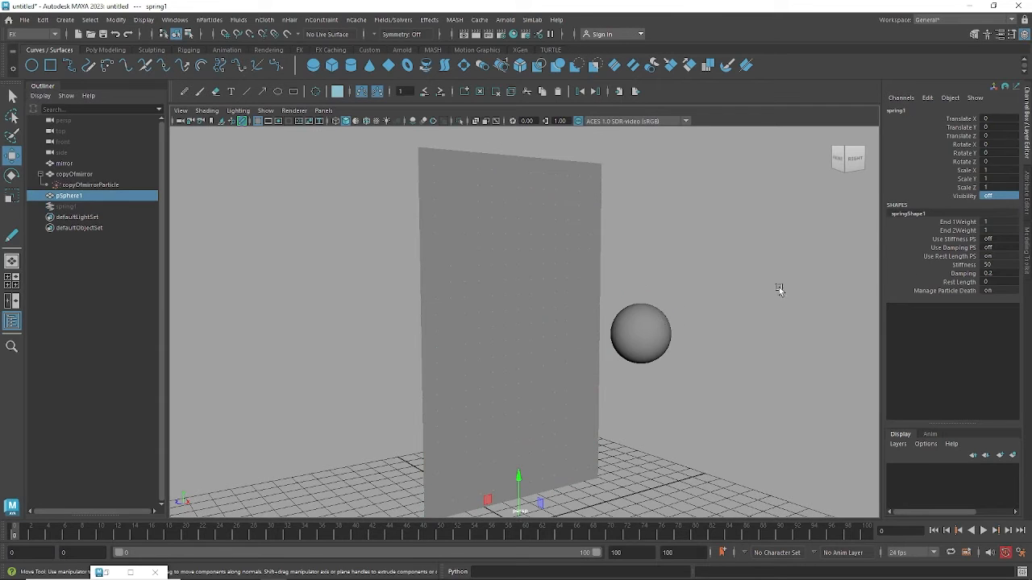
pyautogui.click(965, 197)
pyautogui.rightClick(959, 197)
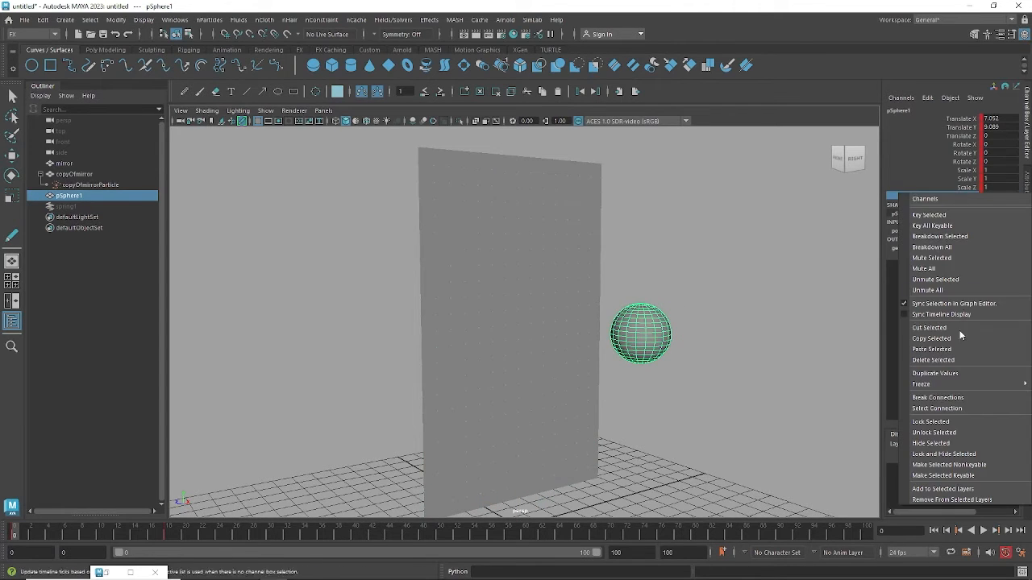
pyautogui.click(937, 397)
pyautogui.click(988, 196)
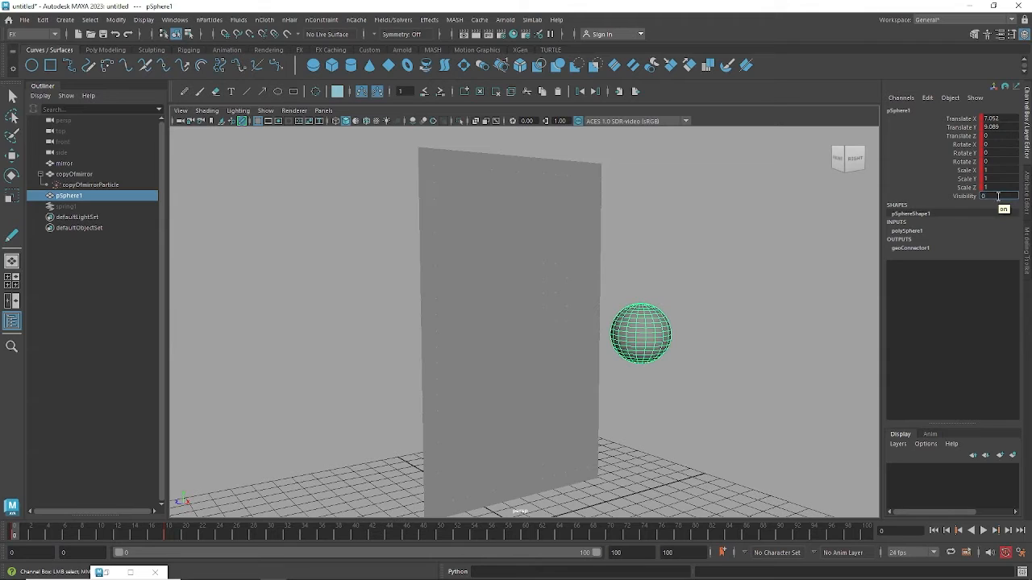
pyautogui.press('Return')
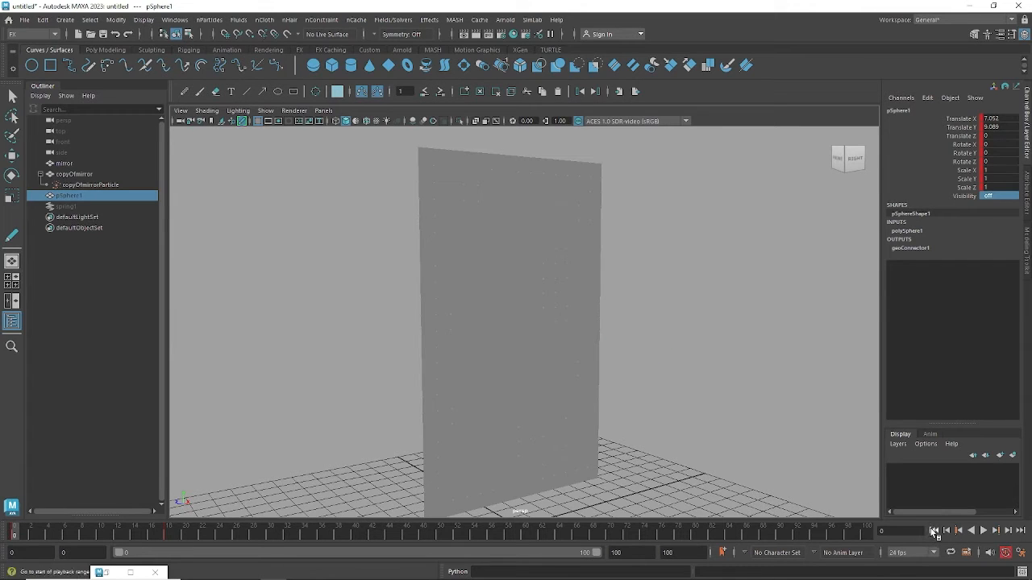
pyautogui.click(983, 531)
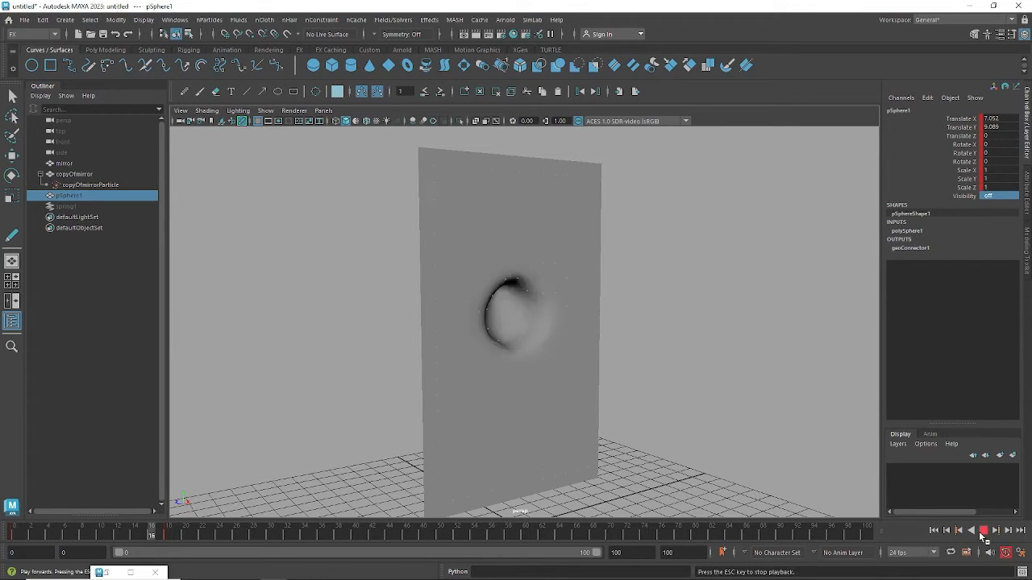
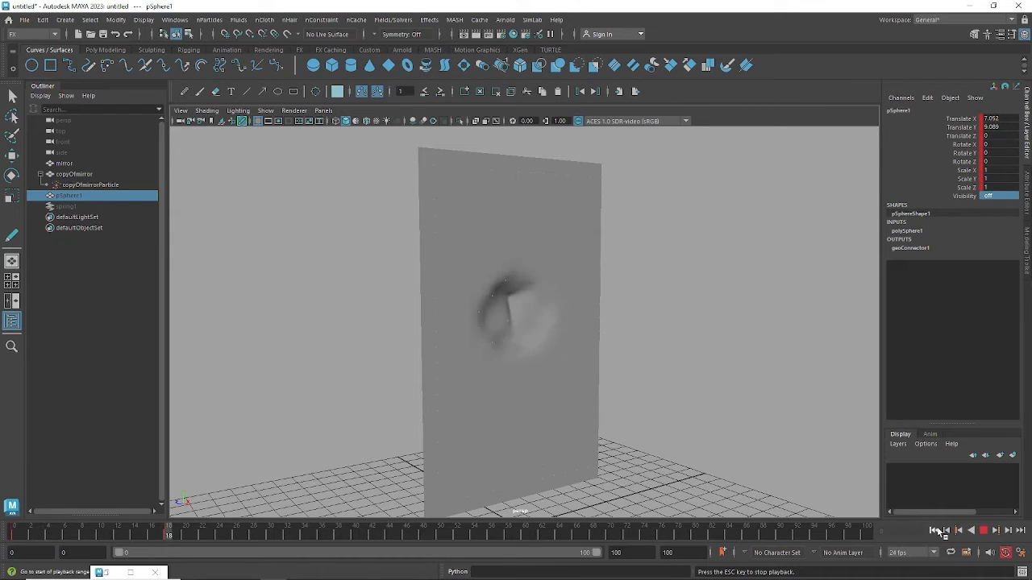
pyautogui.click(983, 530)
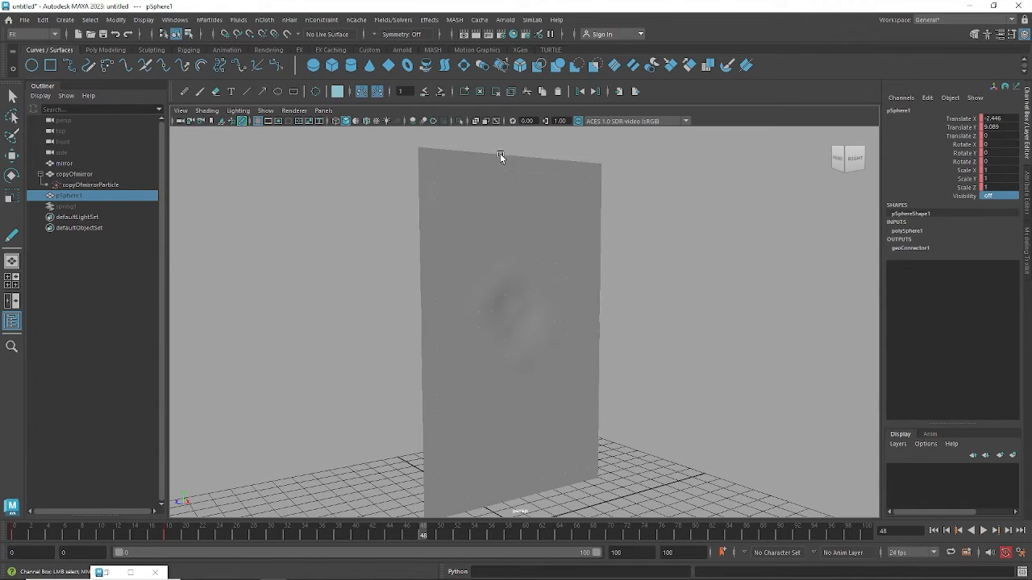
# Set Goal Weight[0] of the copyOfmirrorParticle soft body to 0.2 and return to the start of the timeline
pyautogui.click(76, 185)
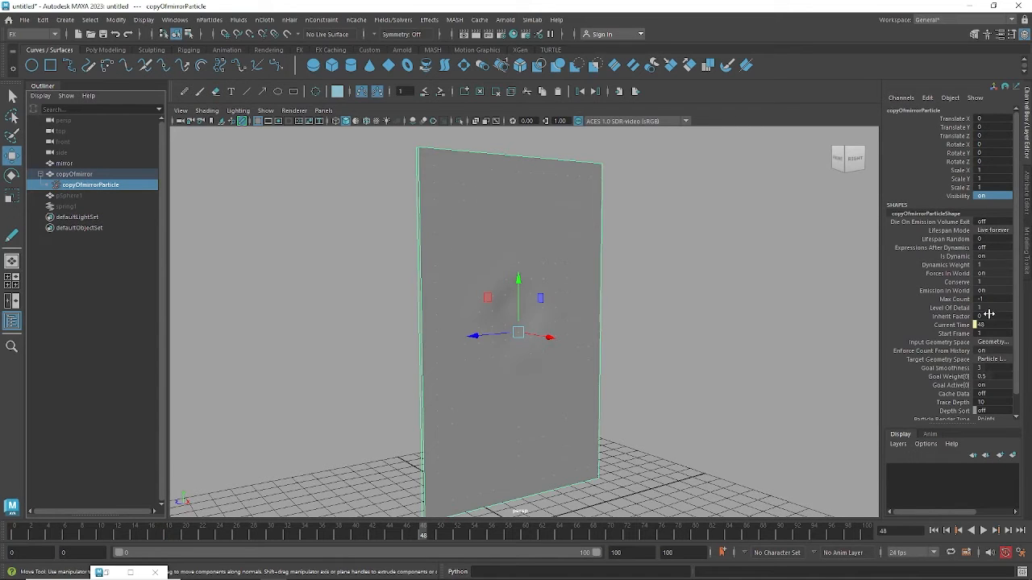
pyautogui.doubleClick(988, 377)
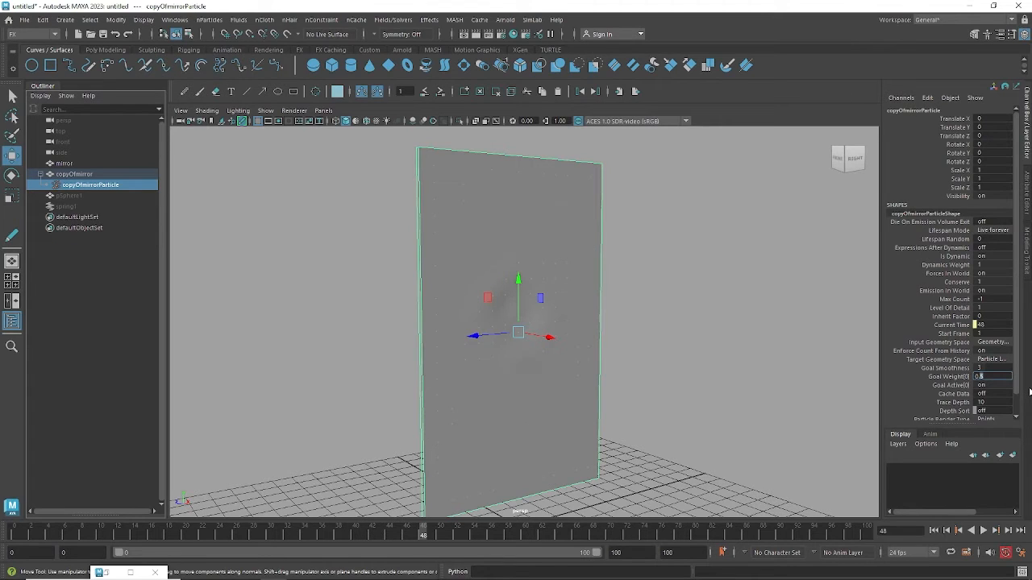
pyautogui.write('0.2')
pyautogui.press('Return')
pyautogui.click(932, 531)
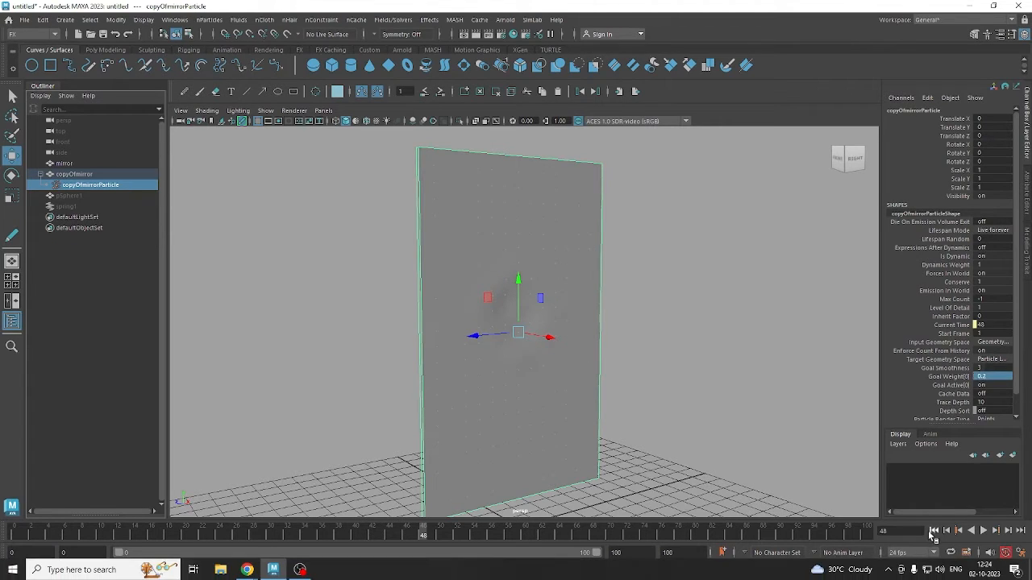
# Replay the collision with the 0.2 goal weight, examine the mirror's deformation from several angles, and return to the start of the timeline
pyautogui.click(982, 531)
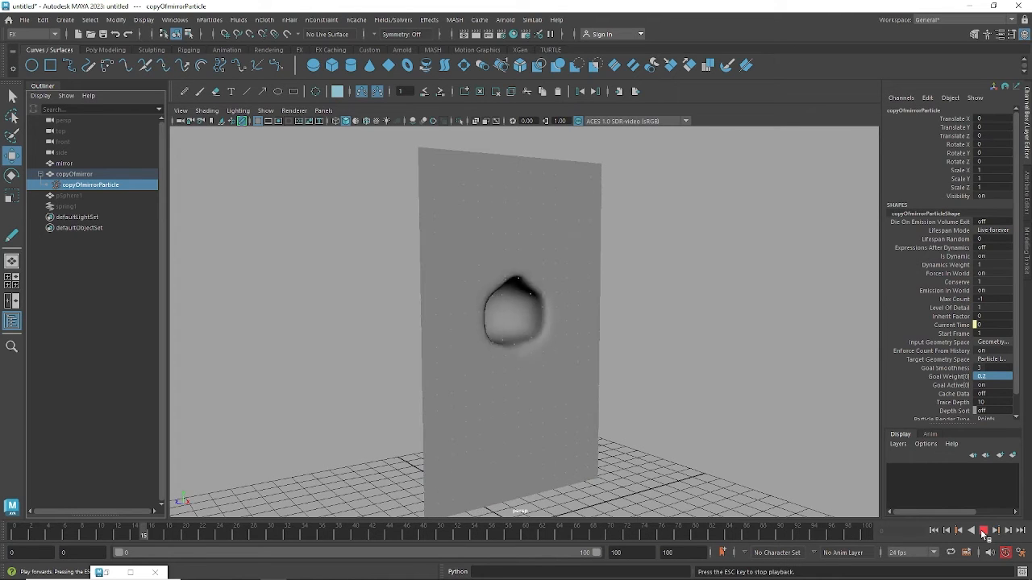
pyautogui.click(983, 533)
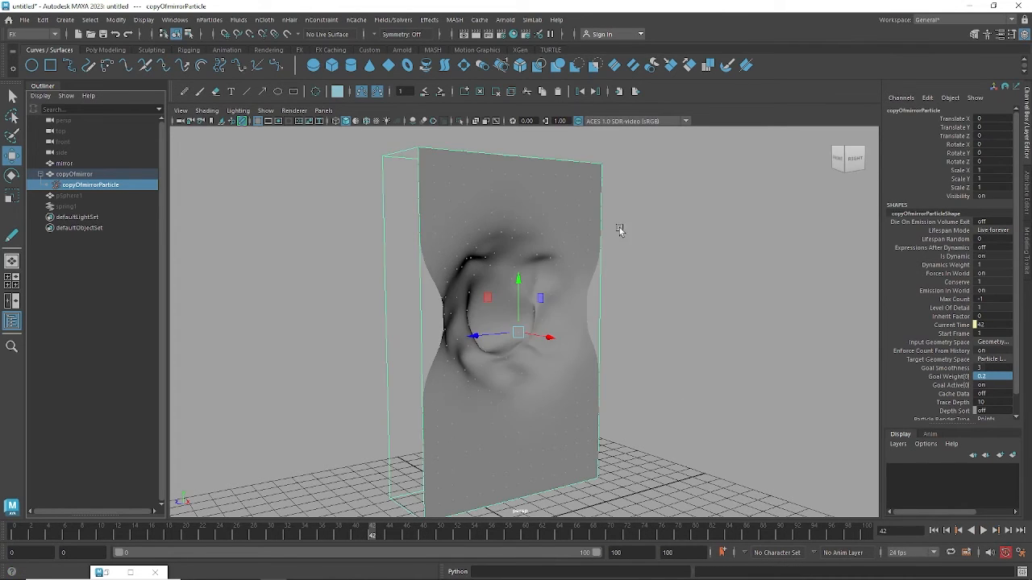
pyautogui.keyDown('alt'); pyautogui.moveTo(619, 231); pyautogui.dragTo(421, 238); pyautogui.keyUp('alt')
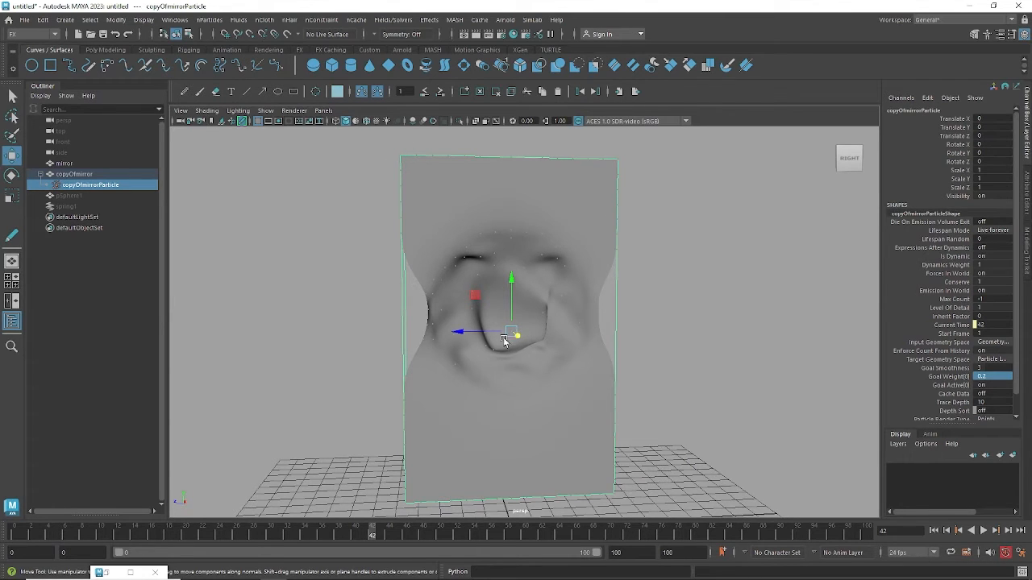
pyautogui.keyDown('alt'); pyautogui.moveTo(682, 409); pyautogui.dragTo(723, 418); pyautogui.keyUp('alt')
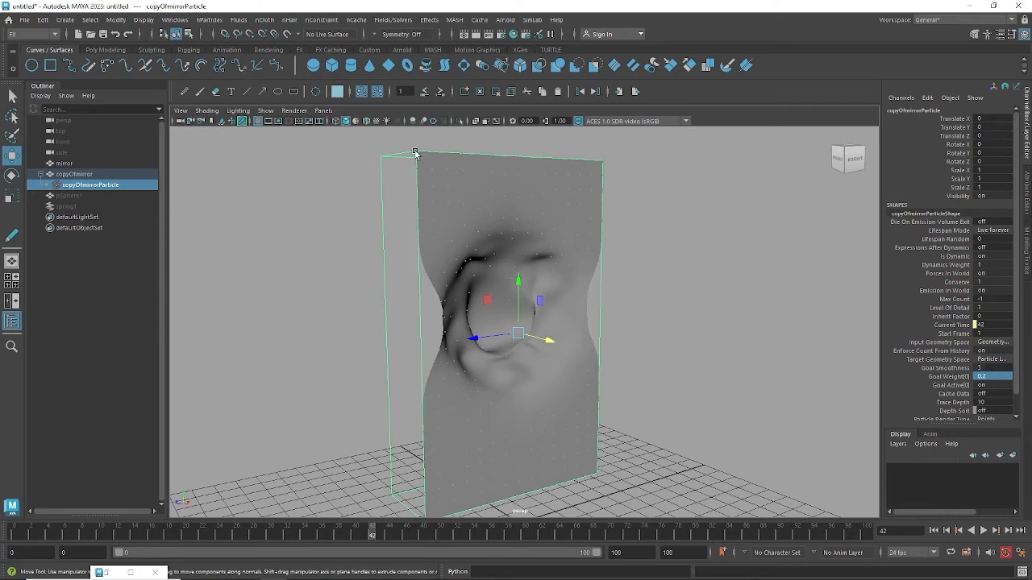
pyautogui.keyDown('alt'); pyautogui.moveTo(637, 431); pyautogui.dragTo(622, 428); pyautogui.keyUp('alt')
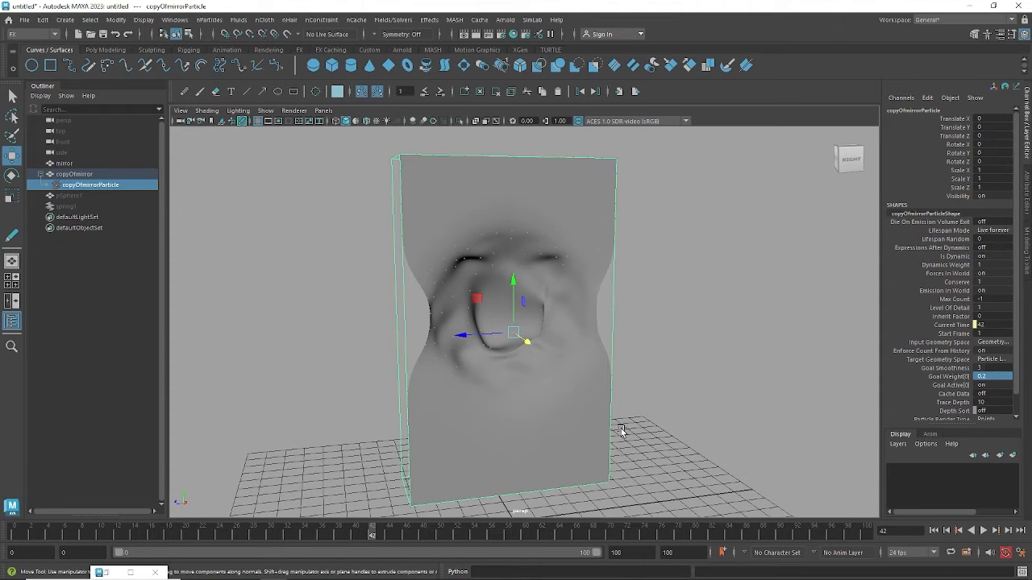
pyautogui.keyDown('alt'); pyautogui.moveTo(575, 329); pyautogui.dragTo(552, 318); pyautogui.keyUp('alt')
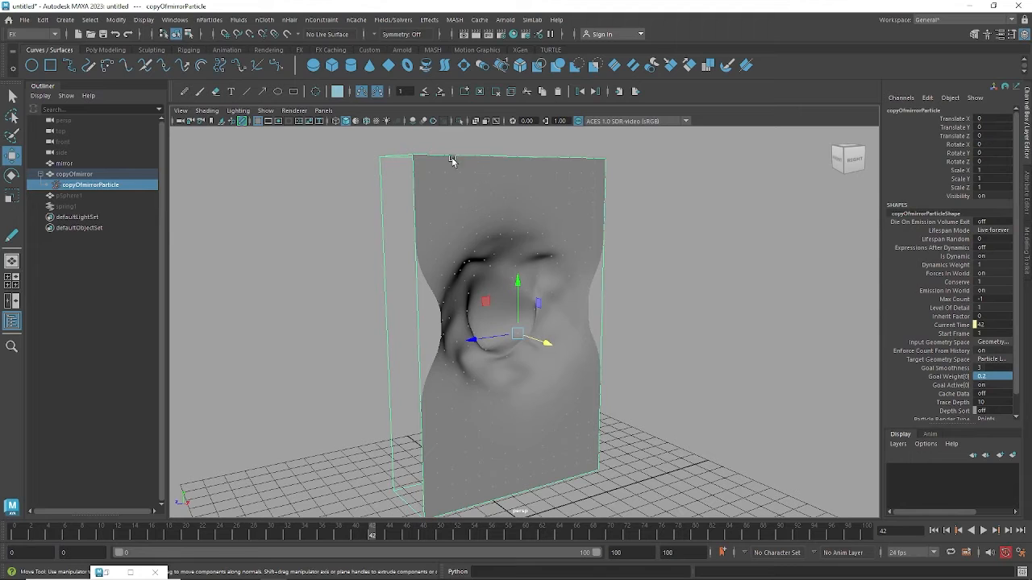
pyautogui.keyDown('alt'); pyautogui.moveTo(538, 400); pyautogui.dragTo(485, 376); pyautogui.keyUp('alt')
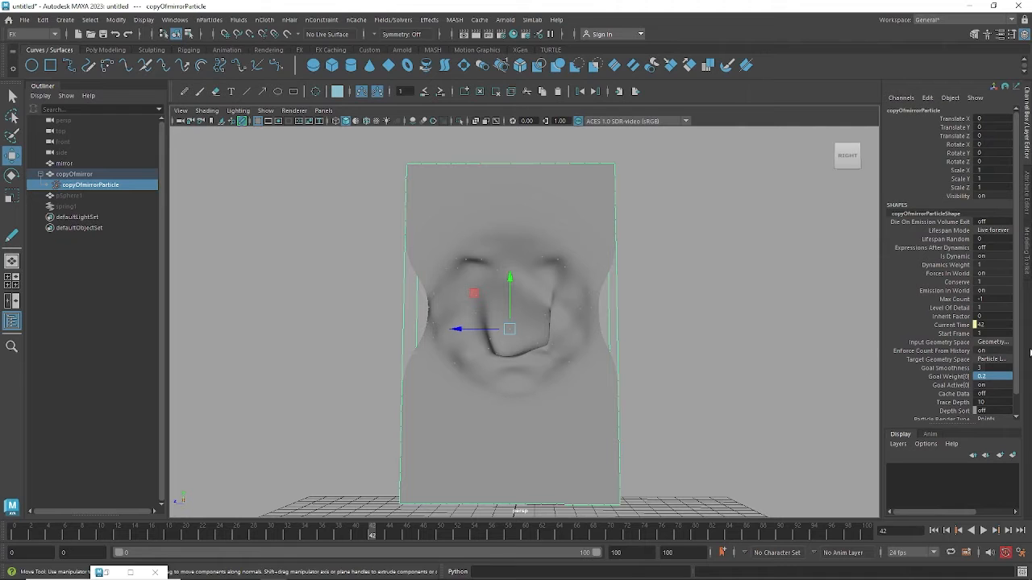
pyautogui.keyDown('alt'); pyautogui.moveTo(675, 372); pyautogui.dragTo(844, 350); pyautogui.keyUp('alt')
pyautogui.click(937, 535)
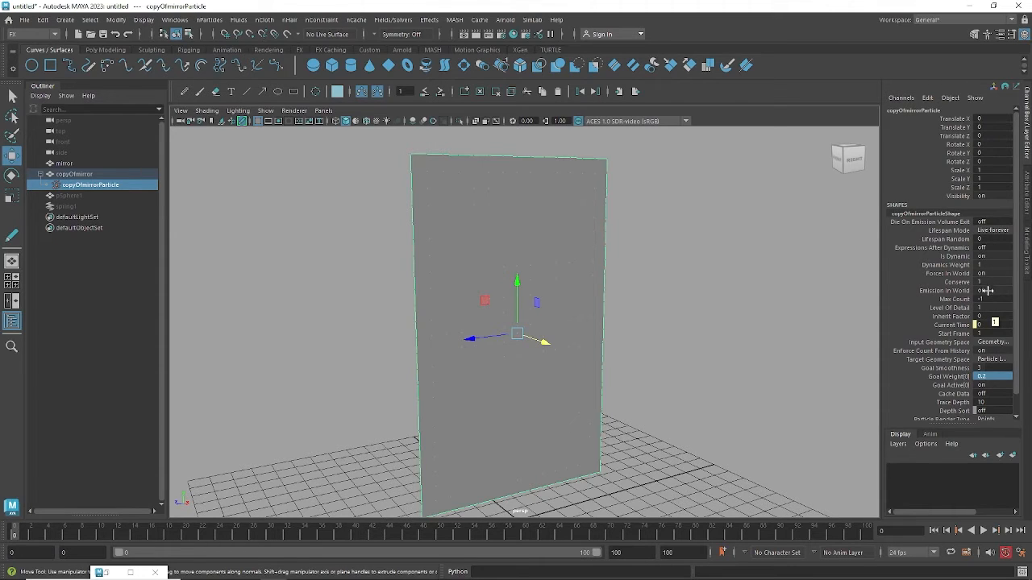
# Set Goal Weight[0] of the copyOfmirrorParticle soft body to 1 and replay the simulation to check how the mirror reacts
pyautogui.doubleClick(997, 377)
pyautogui.write('1')
pyautogui.press('Return')
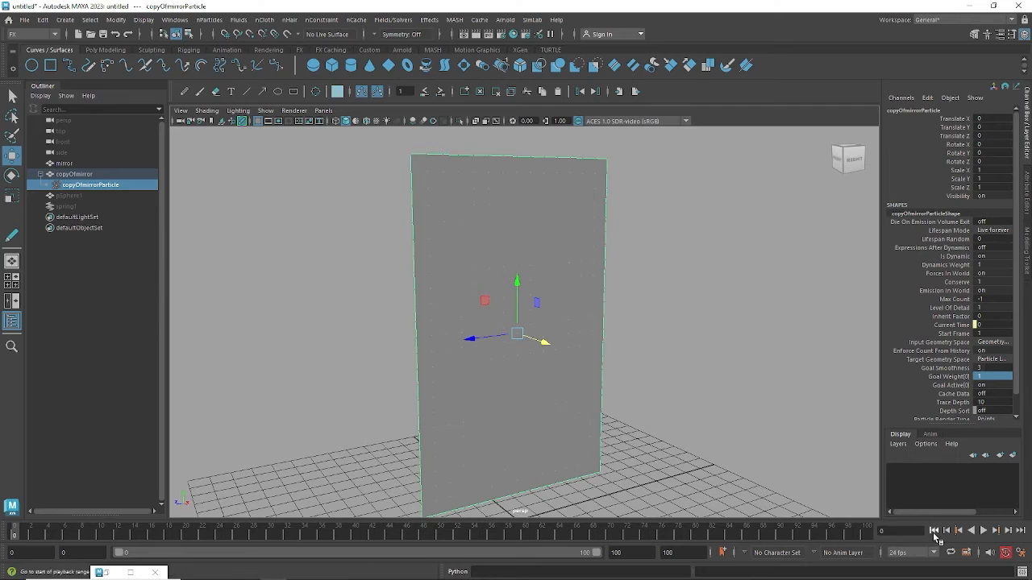
pyautogui.click(983, 531)
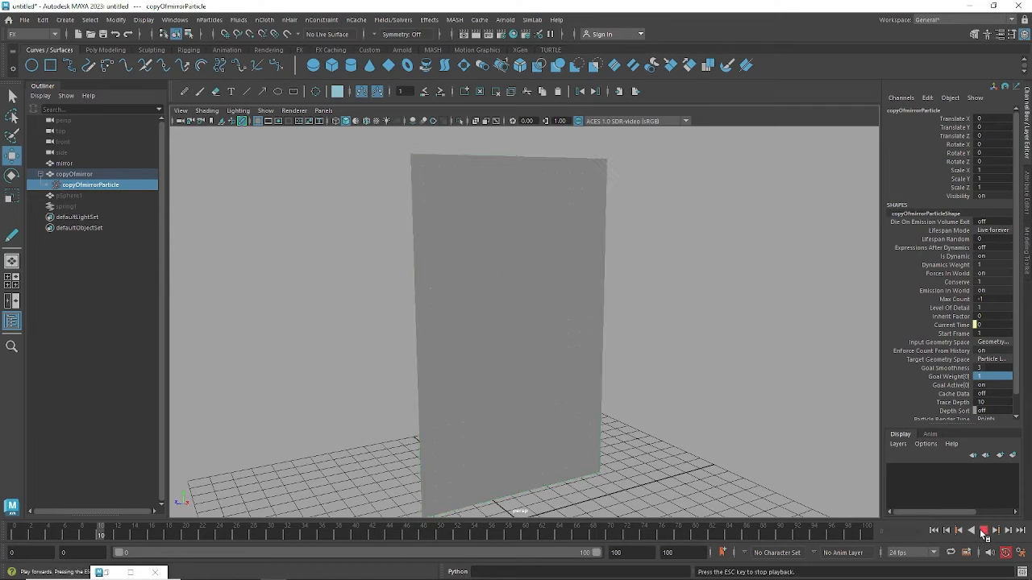
pyautogui.click(983, 531)
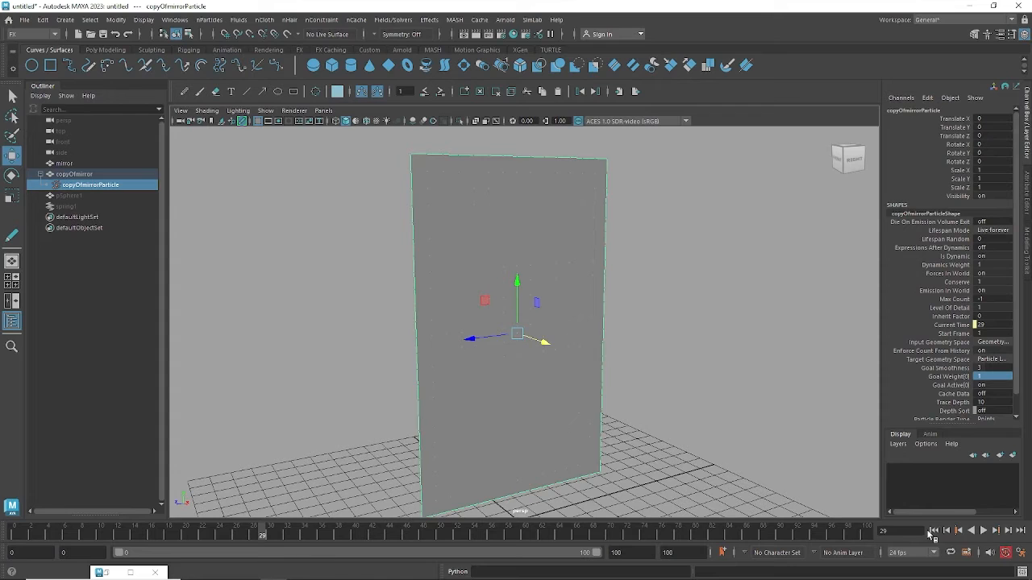
pyautogui.click(983, 530)
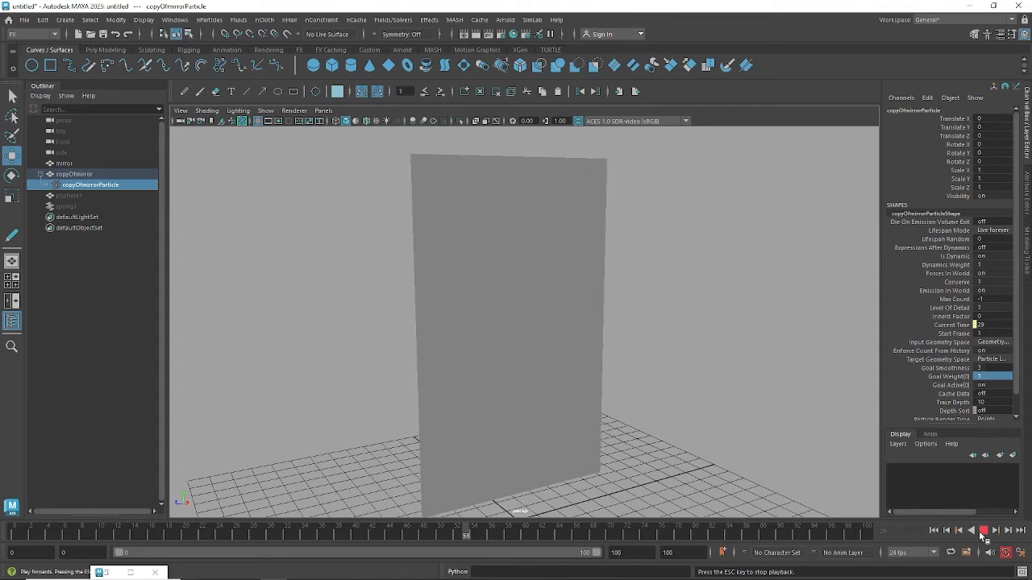
pyautogui.click(982, 531)
pyautogui.click(939, 532)
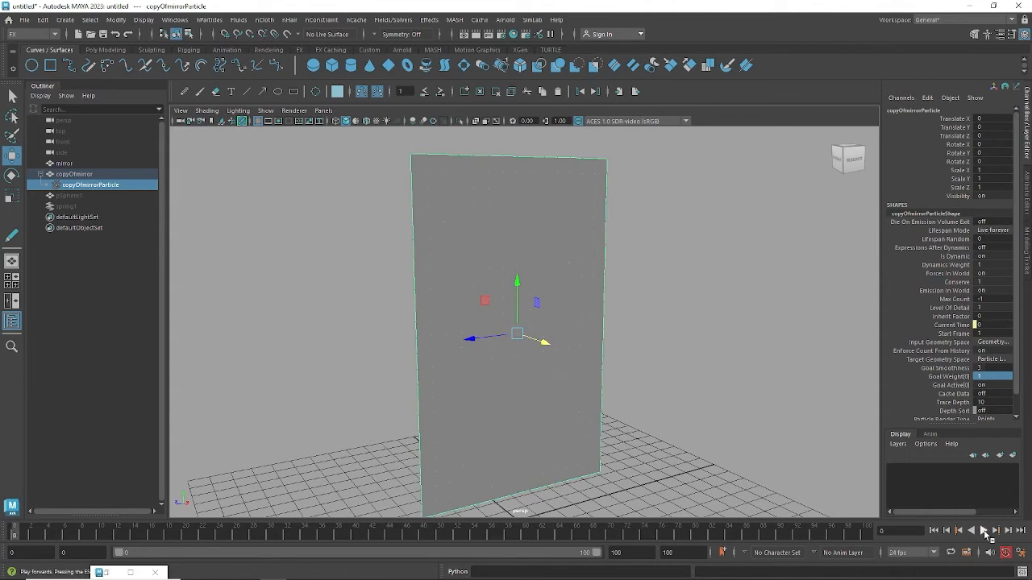
pyautogui.click(983, 532)
pyautogui.click(985, 533)
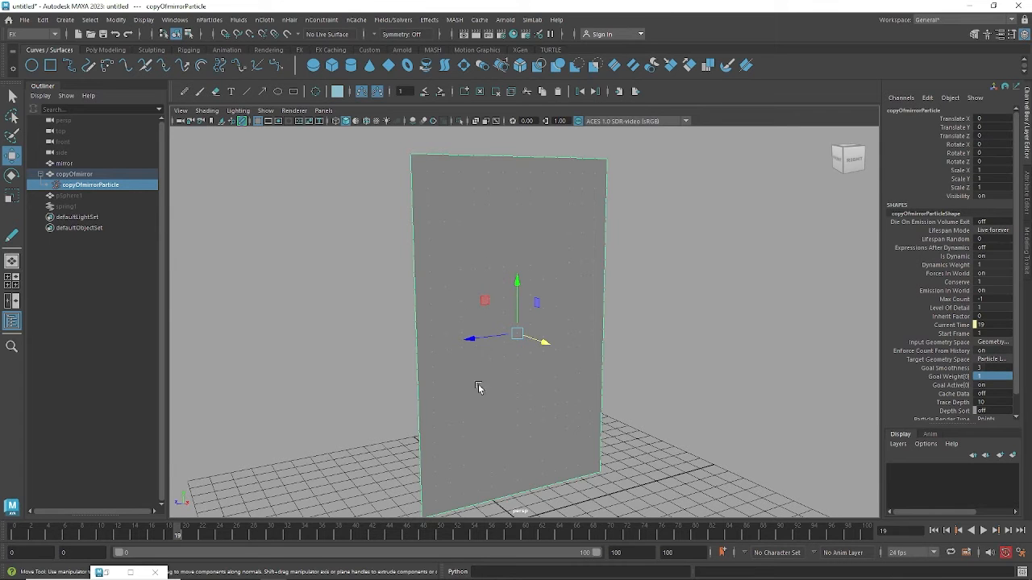
# Switch the viewport background to the blue gradient and display the mirror in wireframe
pyautogui.keyDown('alt'); pyautogui.moveTo(591, 165); pyautogui.dragTo(618, 281); pyautogui.keyUp('alt')
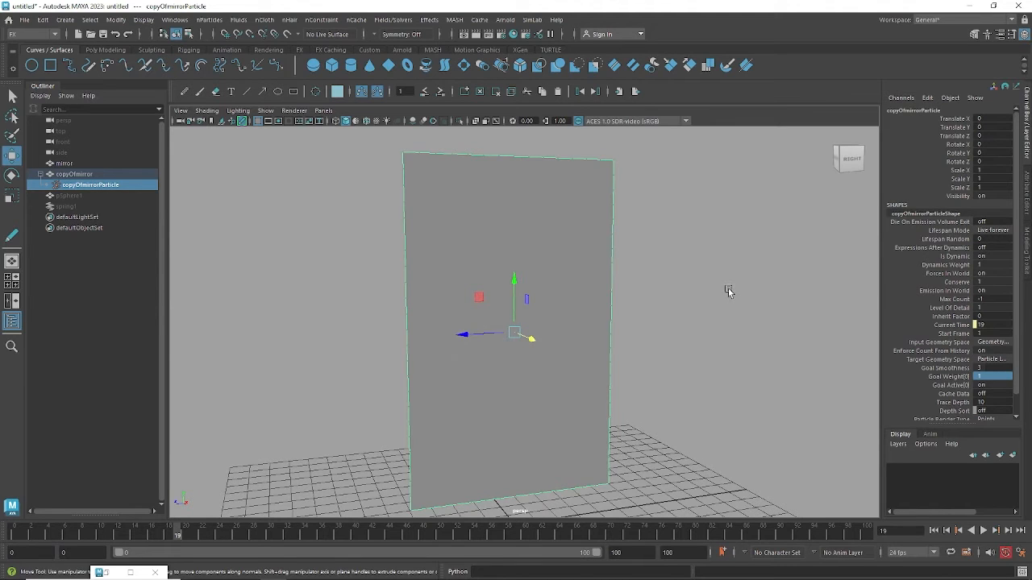
pyautogui.hotkey('alt', 'b')
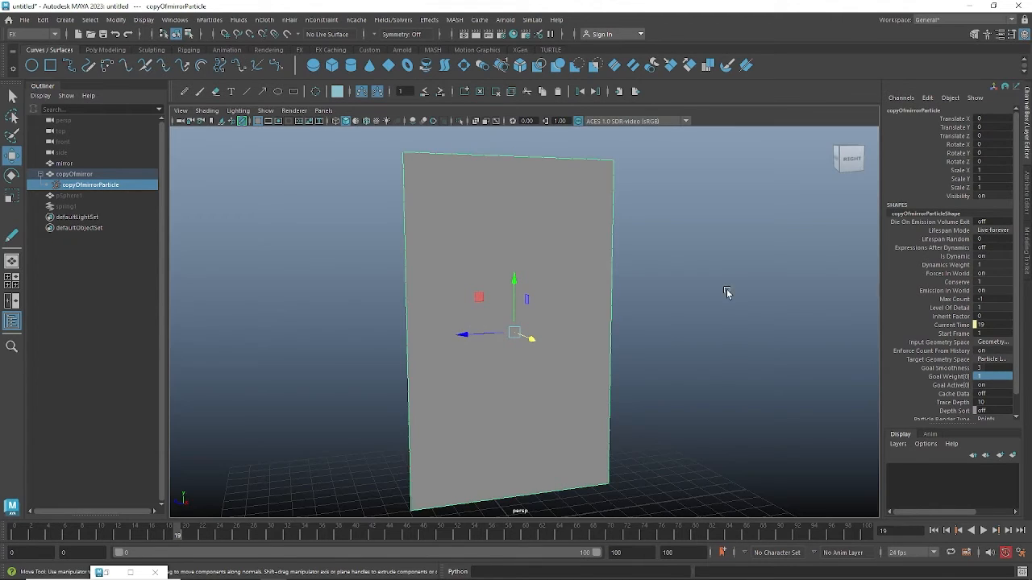
pyautogui.click(73, 186)
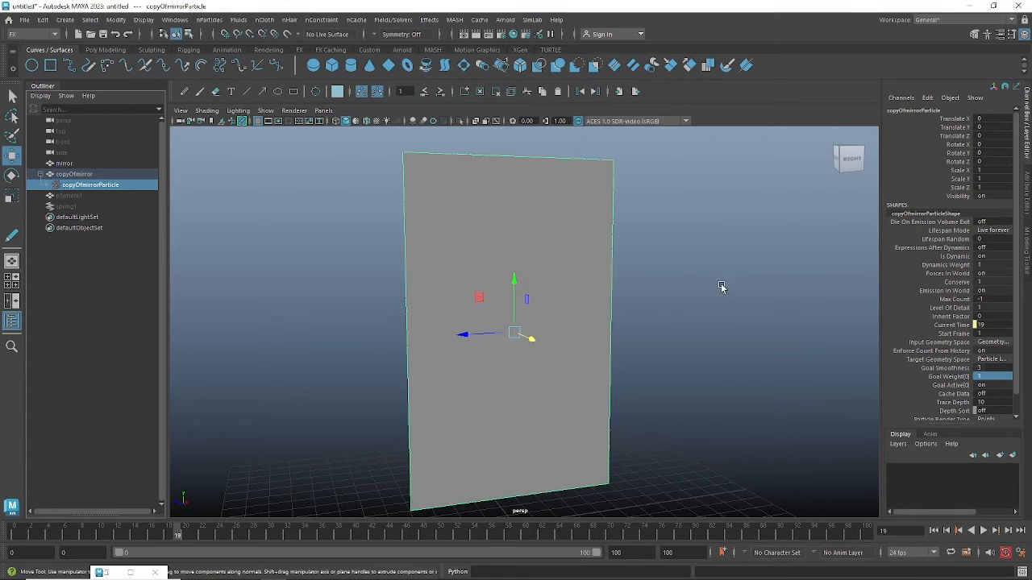
pyautogui.keyDown('alt'); pyautogui.moveTo(722, 287); pyautogui.dragTo(725, 287); pyautogui.keyUp('alt')
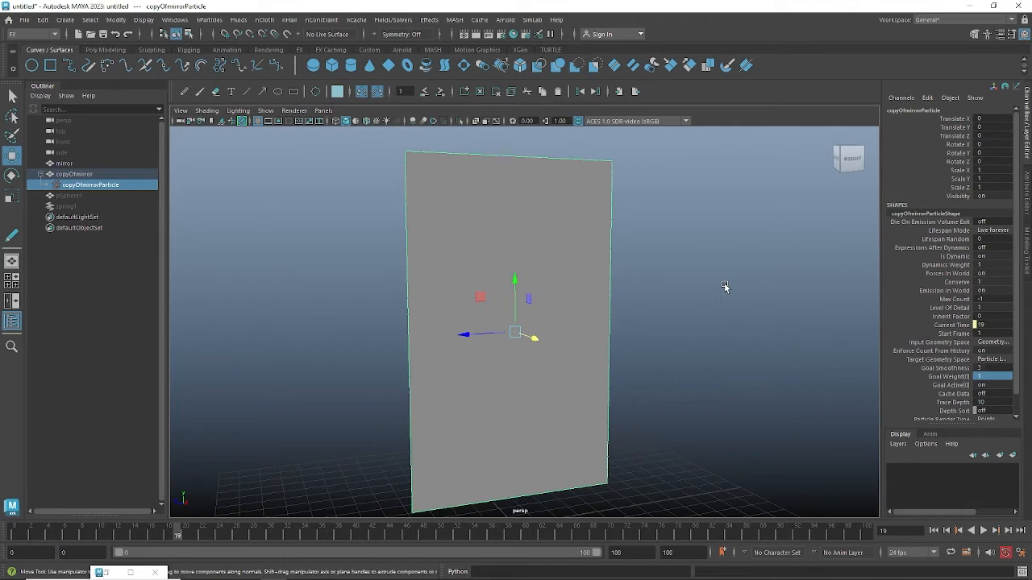
pyautogui.press('4')
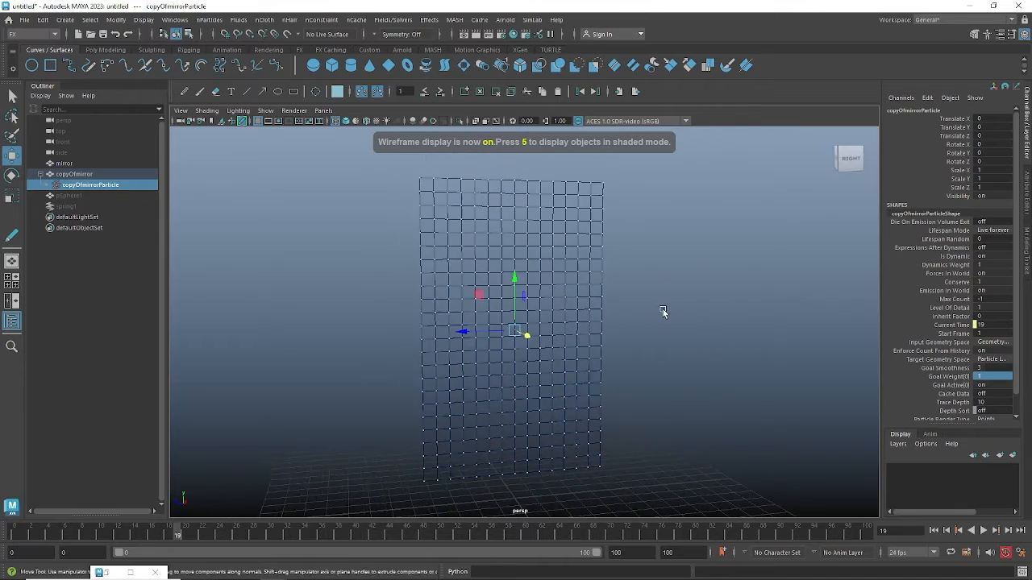
pyautogui.keyDown('alt'); pyautogui.moveTo(662, 313); pyautogui.dragTo(760, 274); pyautogui.keyUp('alt')
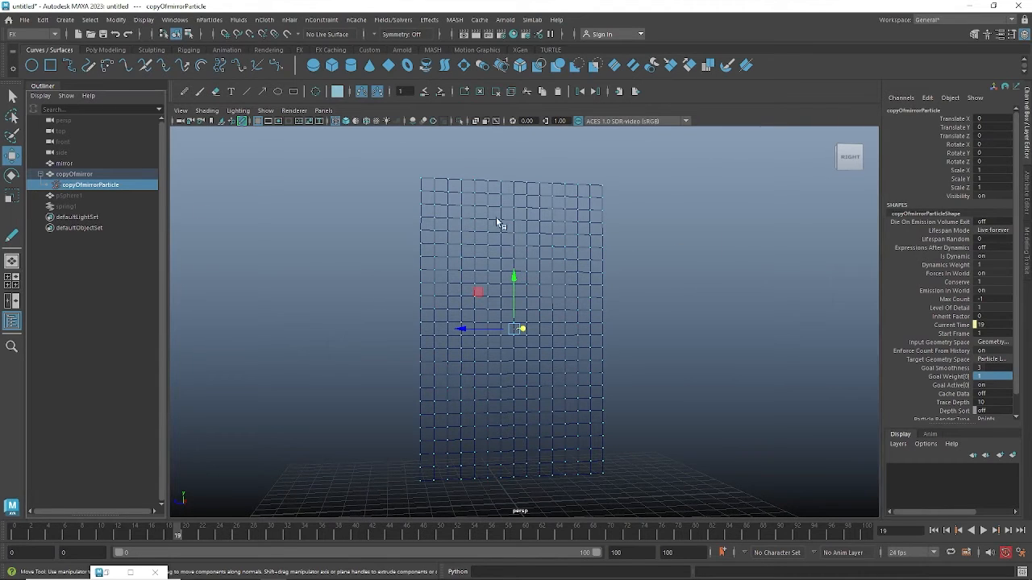
# Switch to particle component selection and select a region of the soft body's particles within the mirror grid
pyautogui.moveTo(709, 210); pyautogui.dragTo(710, 145, button='right')
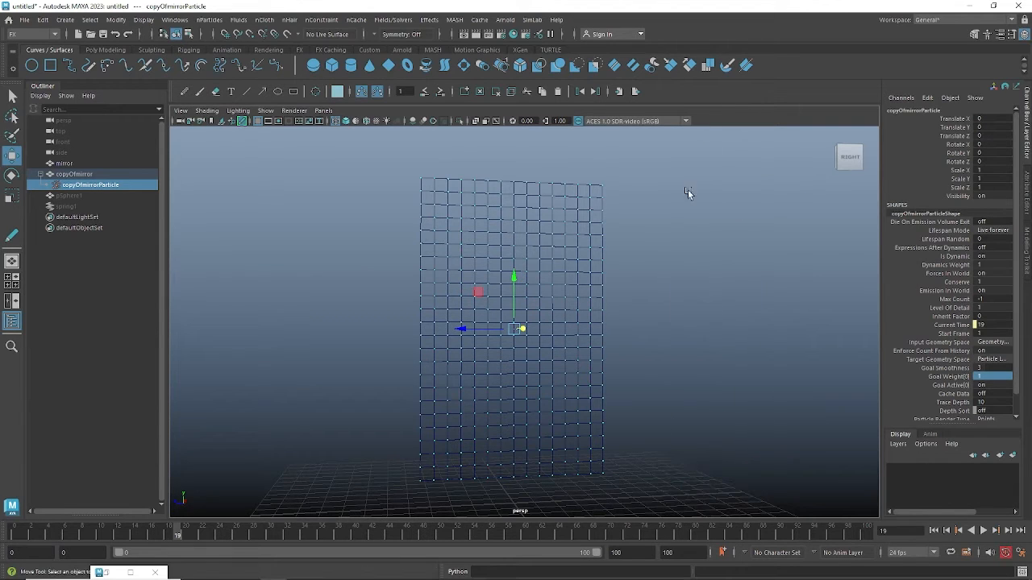
pyautogui.click(464, 235)
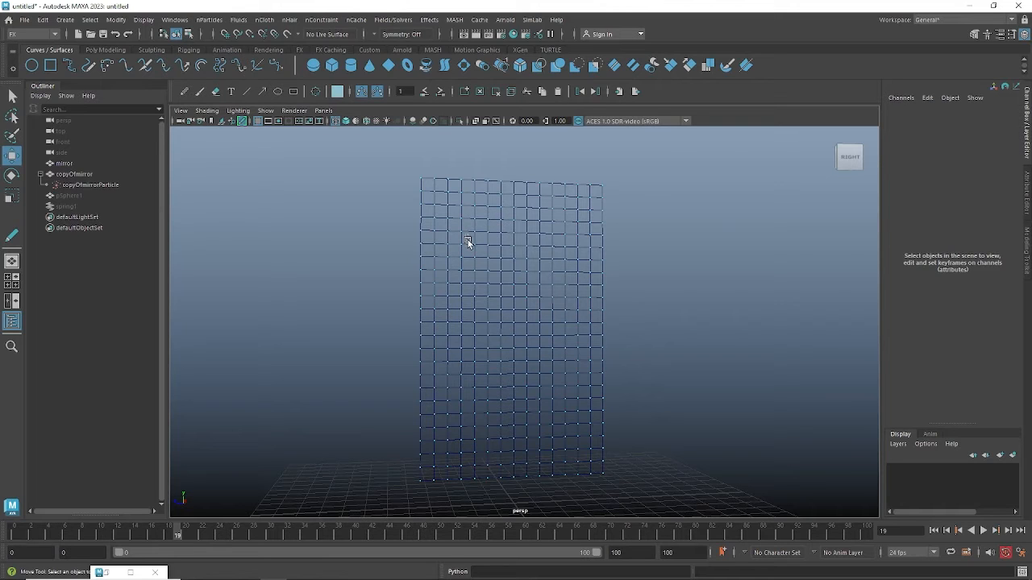
pyautogui.moveTo(477, 287); pyautogui.dragTo(570, 422)
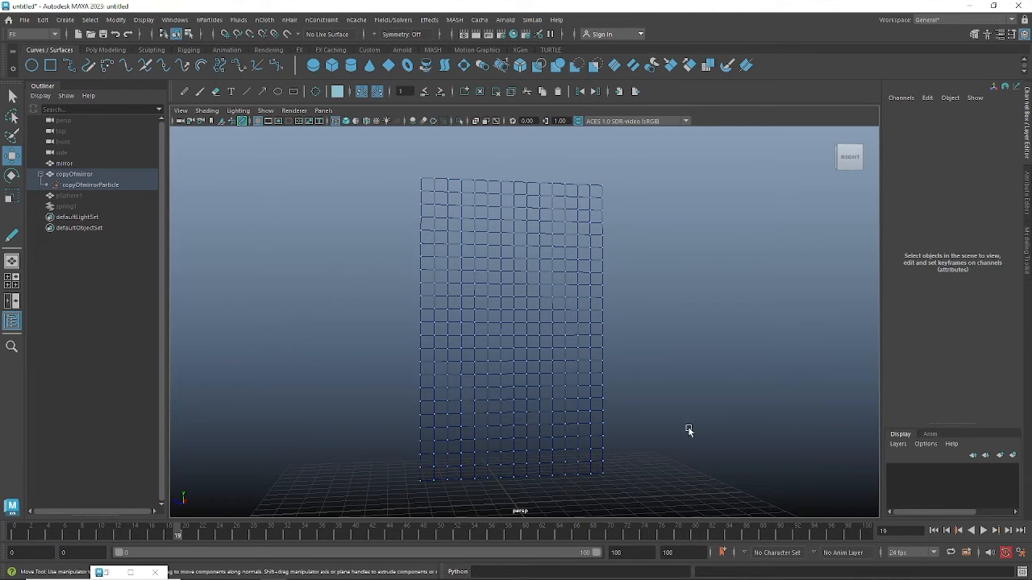
pyautogui.keyDown('alt'); pyautogui.moveTo(723, 363); pyautogui.dragTo(714, 342); pyautogui.keyUp('alt')
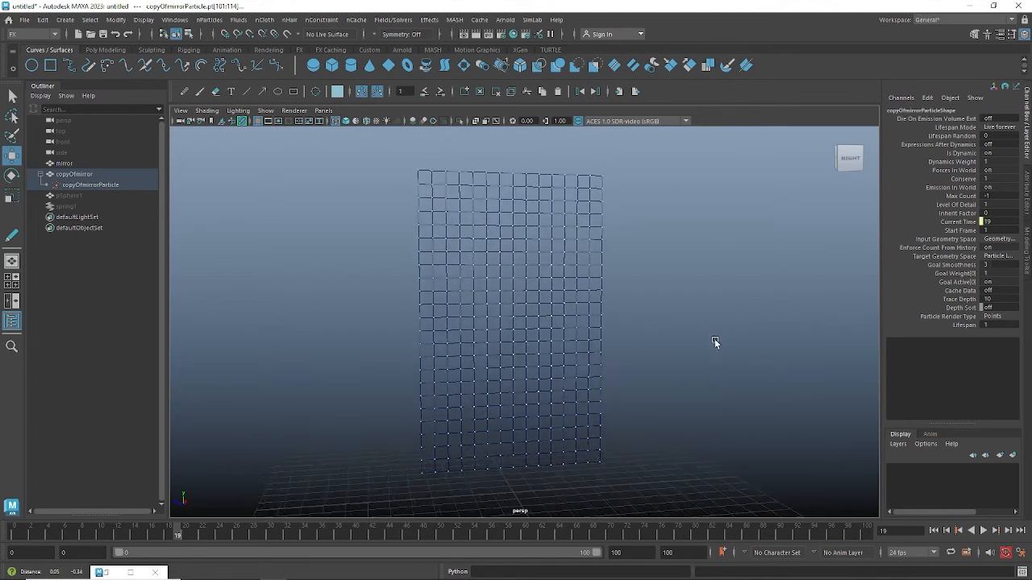
pyautogui.keyDown('alt'); pyautogui.moveTo(714, 342); pyautogui.dragTo(674, 312, button='middle'); pyautogui.keyUp('alt')
pyautogui.keyDown('alt'); pyautogui.moveTo(673, 313); pyautogui.dragTo(592, 308, button='right'); pyautogui.keyUp('alt')
pyautogui.keyDown('alt'); pyautogui.moveTo(591, 309); pyautogui.dragTo(621, 307); pyautogui.keyUp('alt')
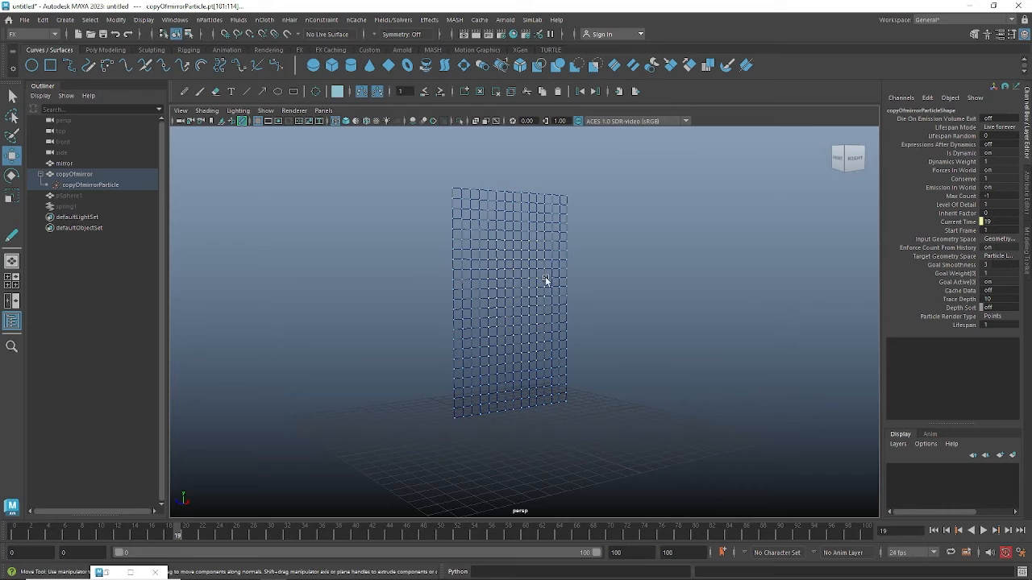
pyautogui.keyDown('alt'); pyautogui.moveTo(698, 377); pyautogui.dragTo(700, 387, button='middle'); pyautogui.keyUp('alt')
pyautogui.keyDown('alt'); pyautogui.moveTo(664, 352); pyautogui.dragTo(680, 351, button='right'); pyautogui.keyUp('alt')
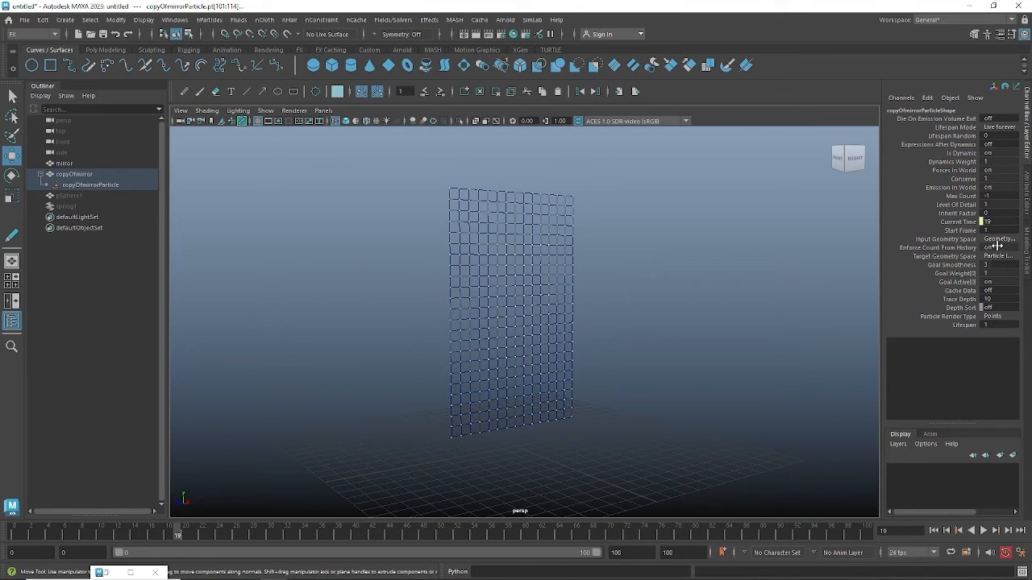
# Open the Component Editor, enlarge its window, and show the per-particle attributes of the selected particles
pyautogui.click(175, 20)
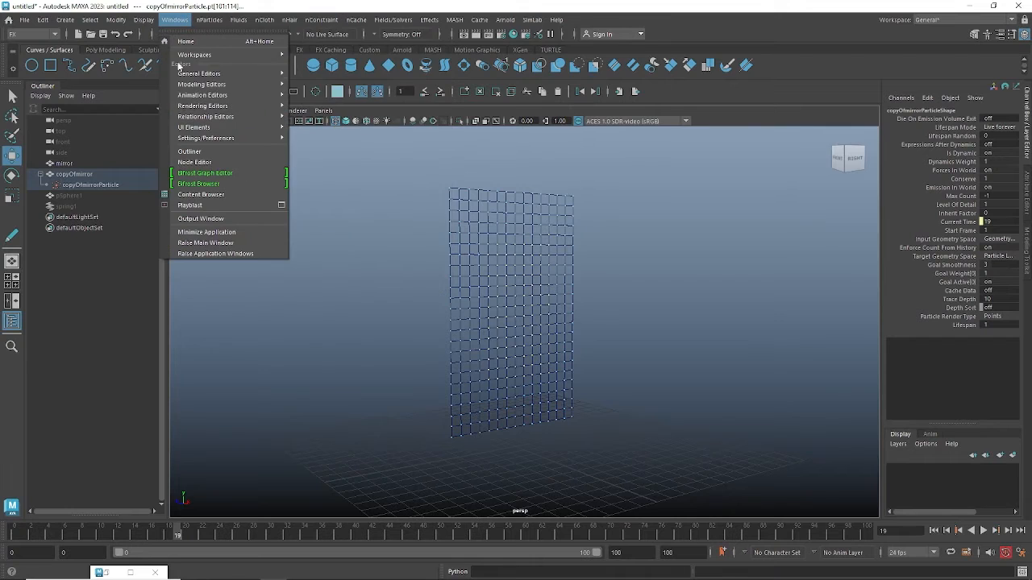
pyautogui.moveTo(194, 75)
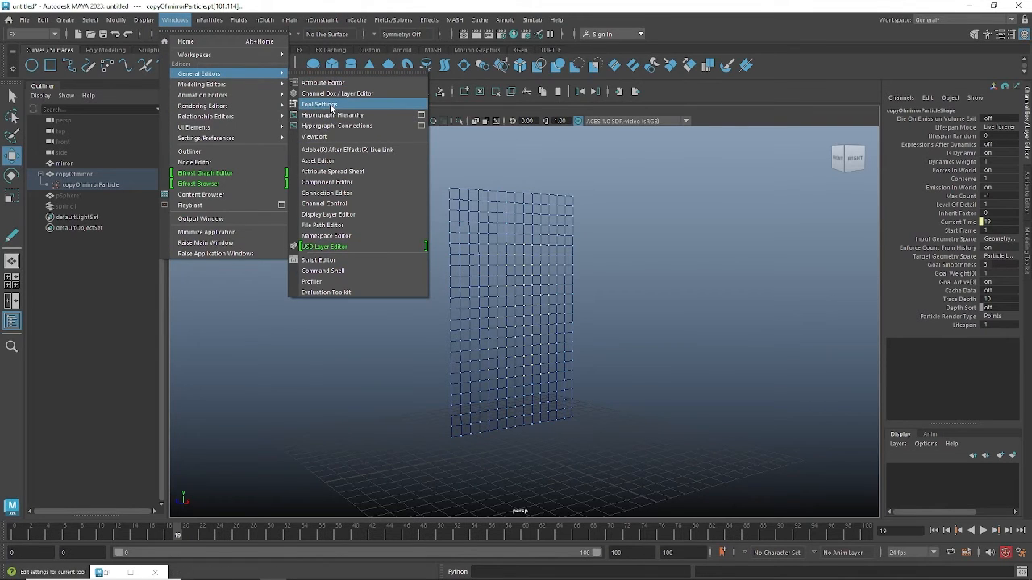
pyautogui.click(323, 183)
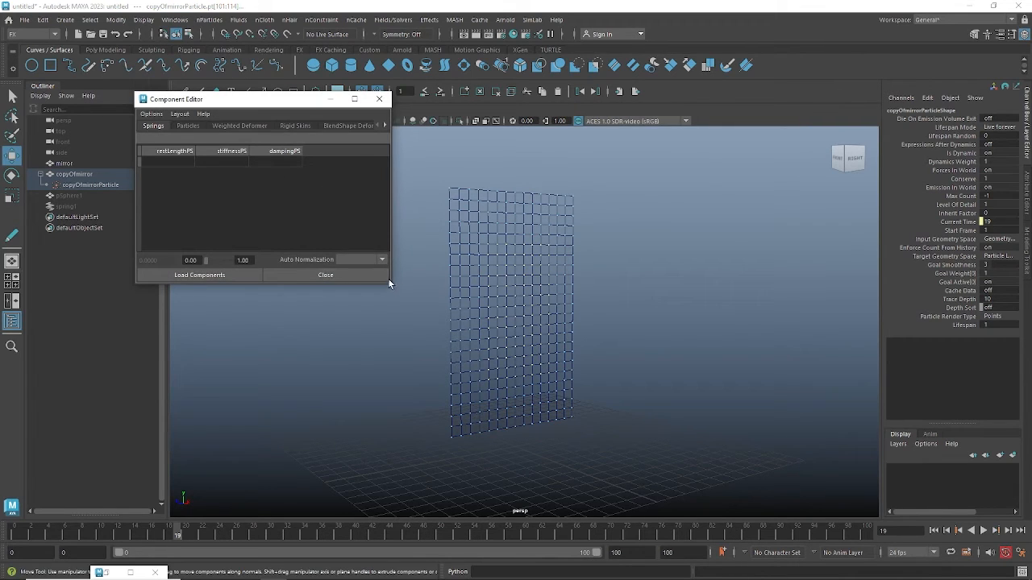
pyautogui.moveTo(389, 284); pyautogui.dragTo(683, 330)
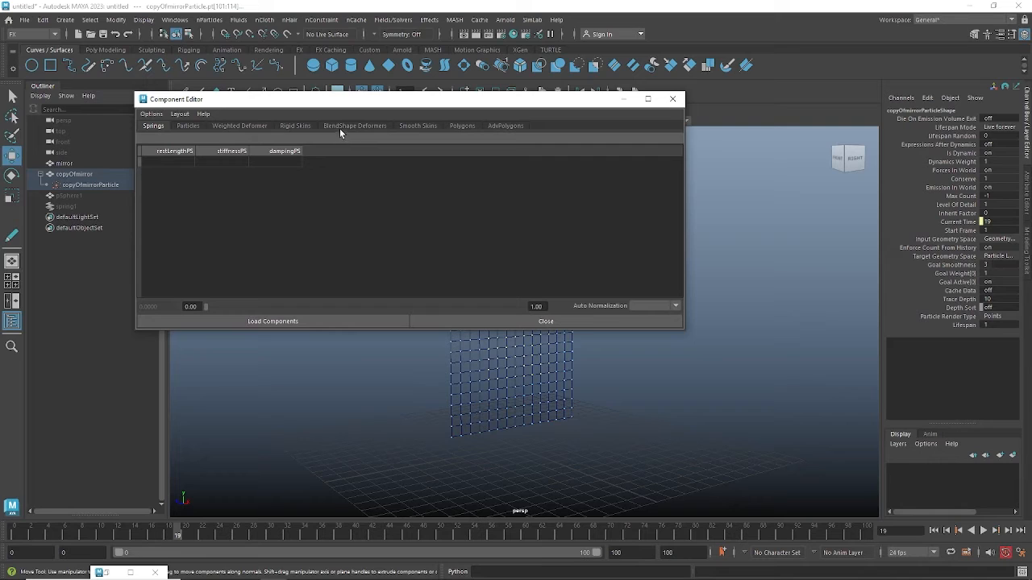
pyautogui.click(187, 125)
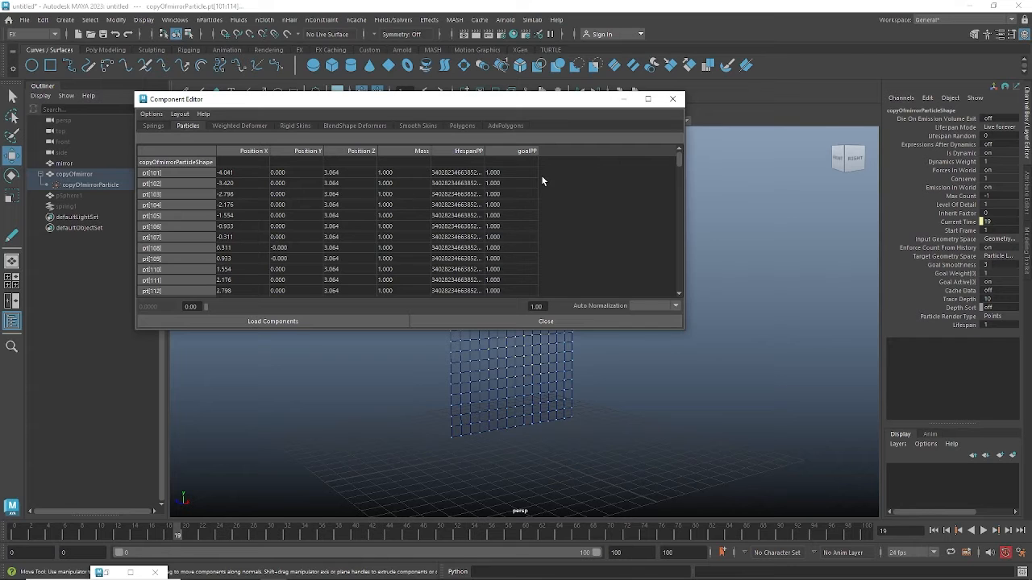
# Examine the goalPP values of all the selected particles in the Component Editor and view their Weighted Deformer listing
pyautogui.moveTo(586, 107); pyautogui.dragTo(285, 171)
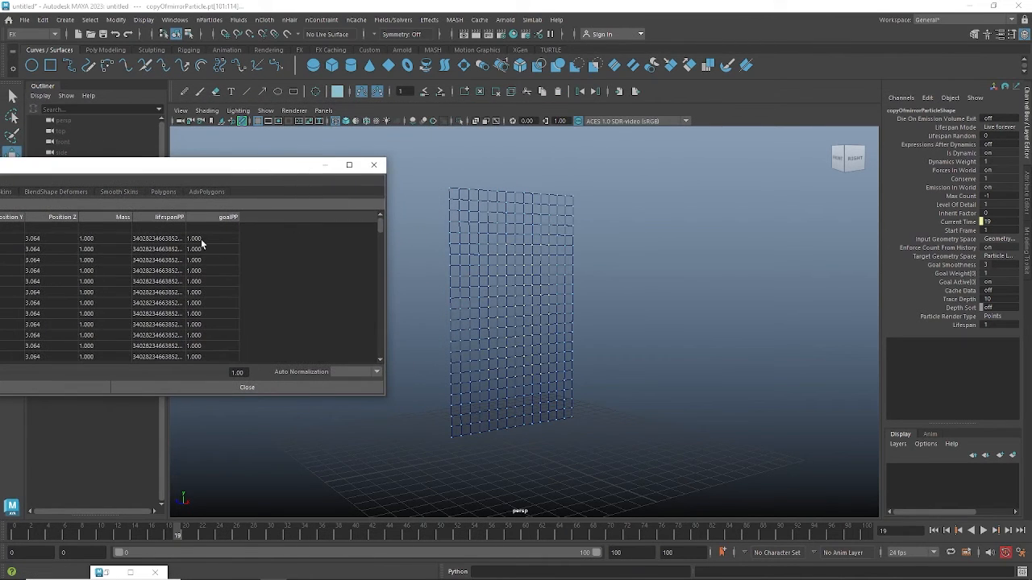
pyautogui.moveTo(380, 226); pyautogui.dragTo(406, 359)
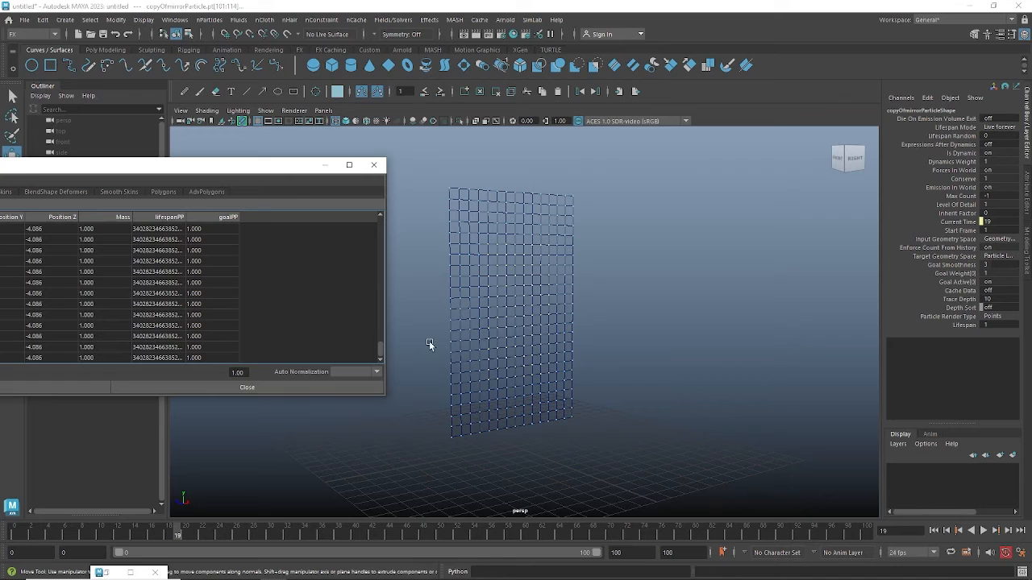
pyautogui.moveTo(380, 344); pyautogui.dragTo(381, 223)
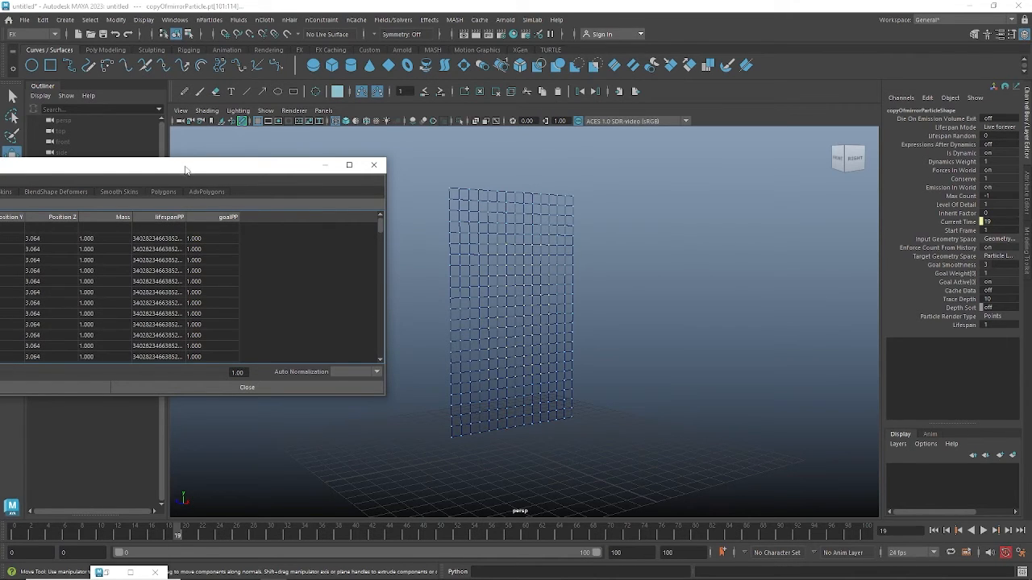
pyautogui.moveTo(185, 170); pyautogui.dragTo(370, 158)
pyautogui.click(120, 181)
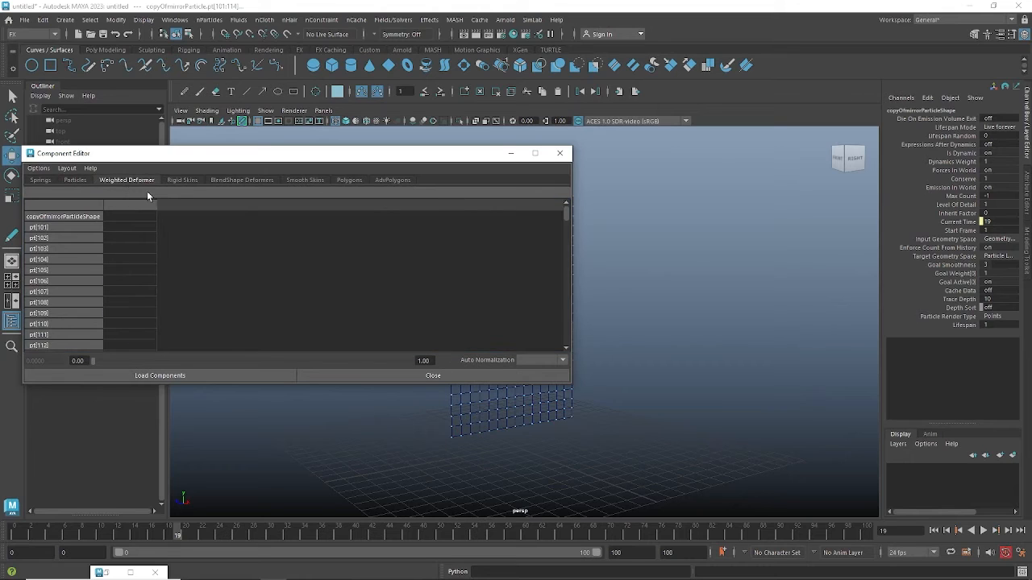
pyautogui.click(172, 181)
pyautogui.click(235, 184)
pyautogui.click(305, 180)
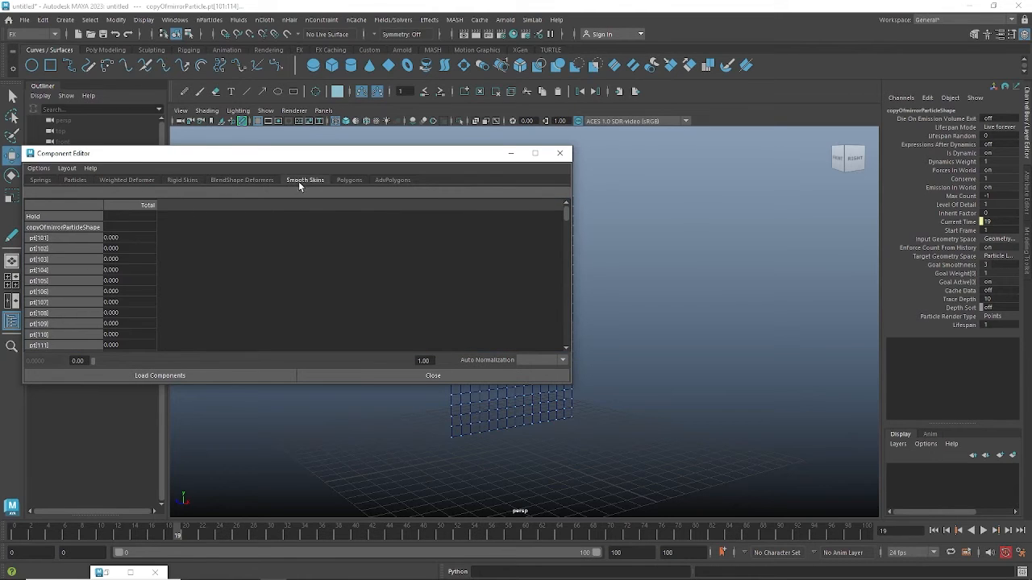
pyautogui.click(346, 180)
# Set the goalPP value of all the selected particles to 0.2 in the Component Editor's particle attributes
pyautogui.click(77, 181)
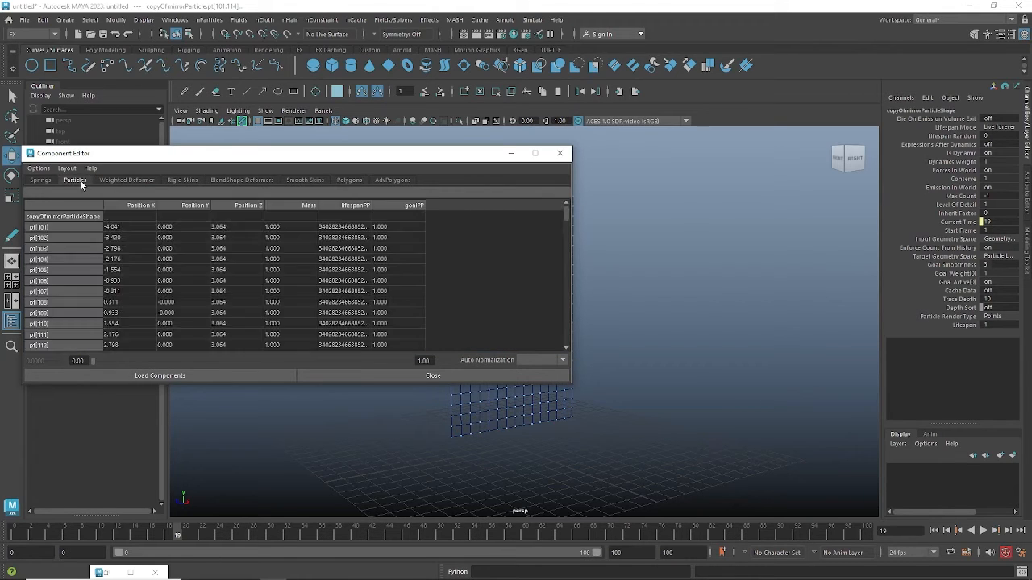
pyautogui.doubleClick(387, 226)
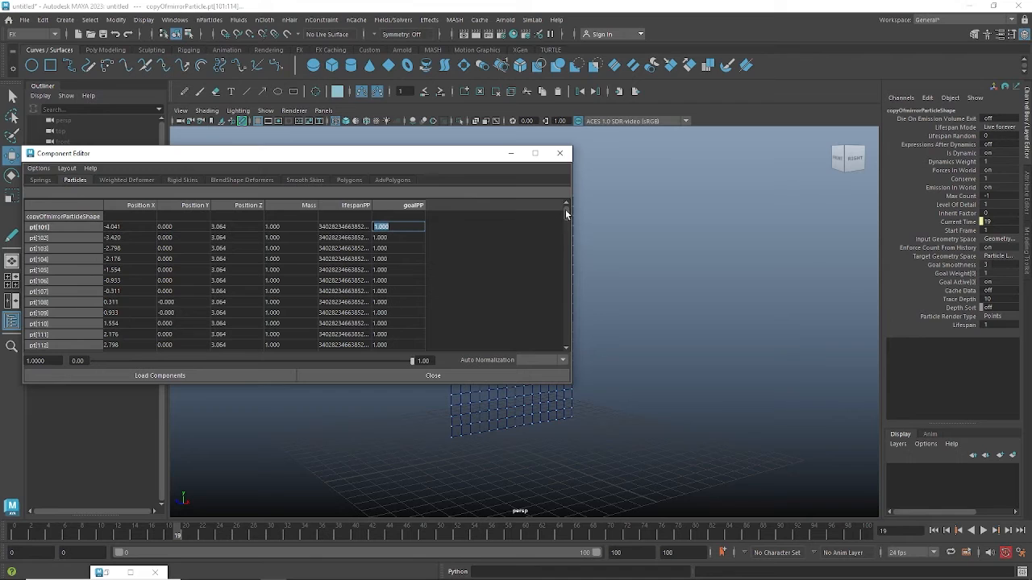
pyautogui.moveTo(566, 213); pyautogui.dragTo(570, 366)
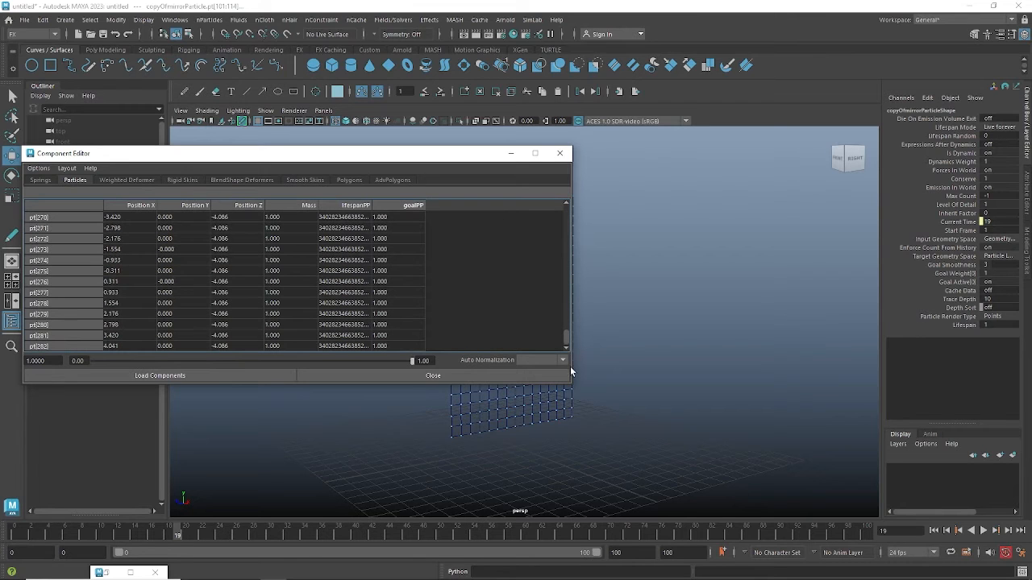
pyautogui.keyDown('shift'); pyautogui.click(388, 345); pyautogui.keyUp('shift')
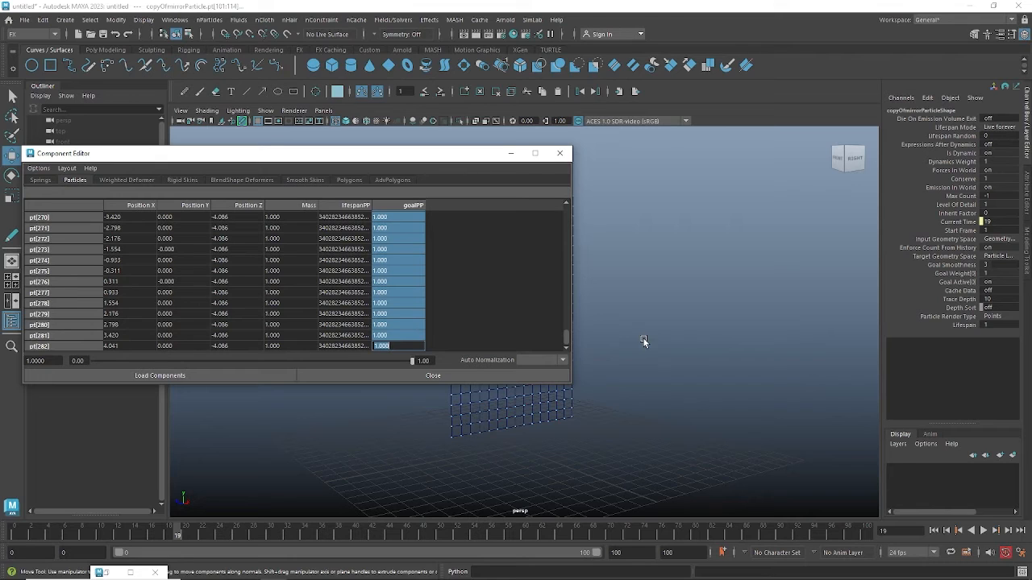
pyautogui.press('BackSpace')
pyautogui.press('Return')
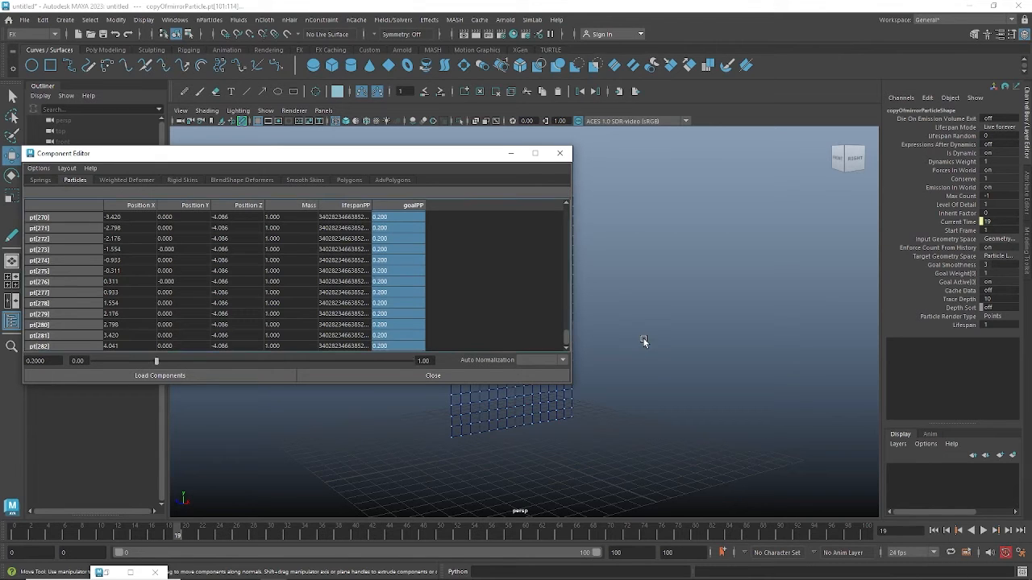
# Move the Component Editor aside, pick single particles on the mirror grid to check their goalPP, and minimize the editor
pyautogui.moveTo(476, 156); pyautogui.dragTo(290, 161)
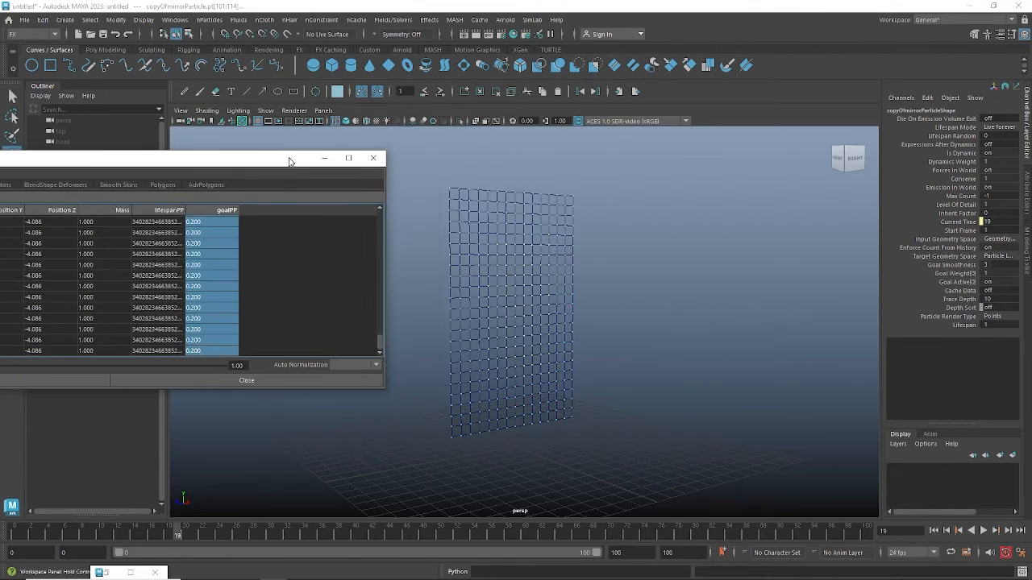
pyautogui.click(459, 184)
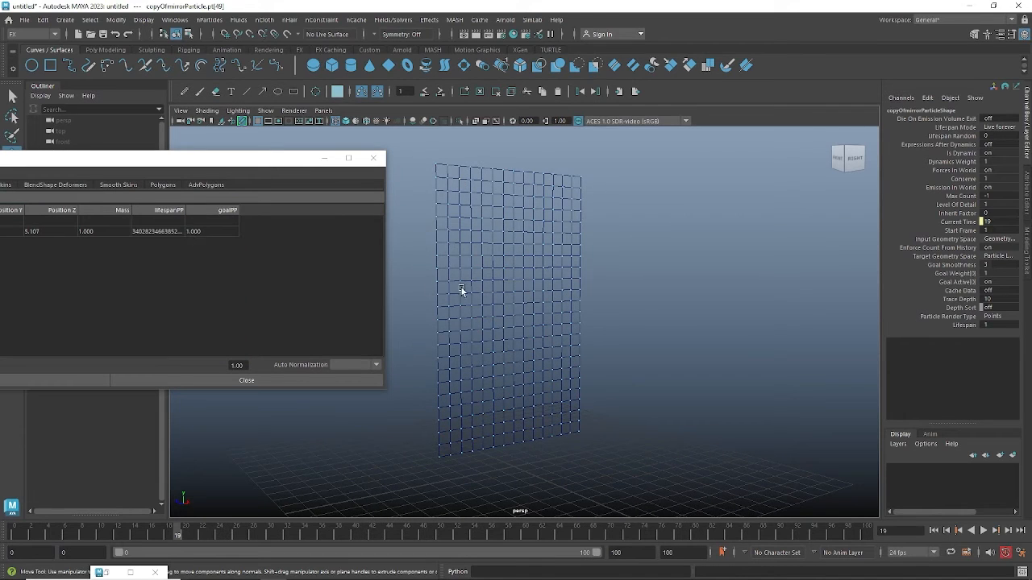
pyautogui.click(521, 354)
pyautogui.click(323, 157)
# Display the mirror in shaded mode and return from component to object selection
pyautogui.keyDown('alt'); pyautogui.moveTo(648, 339); pyautogui.dragTo(627, 331, button='right'); pyautogui.keyUp('alt')
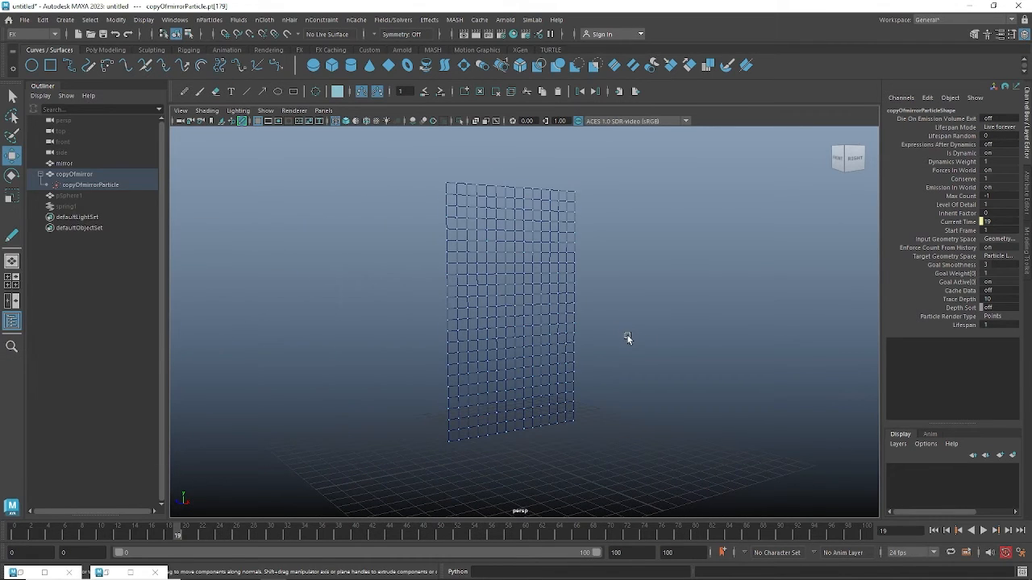
pyautogui.press('5')
pyautogui.click(671, 416)
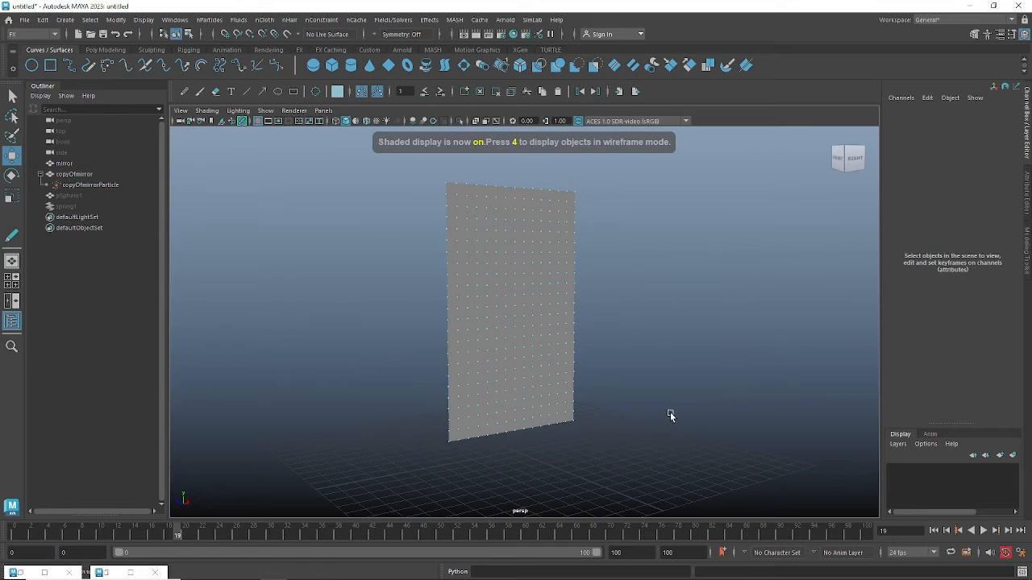
pyautogui.press('F8')
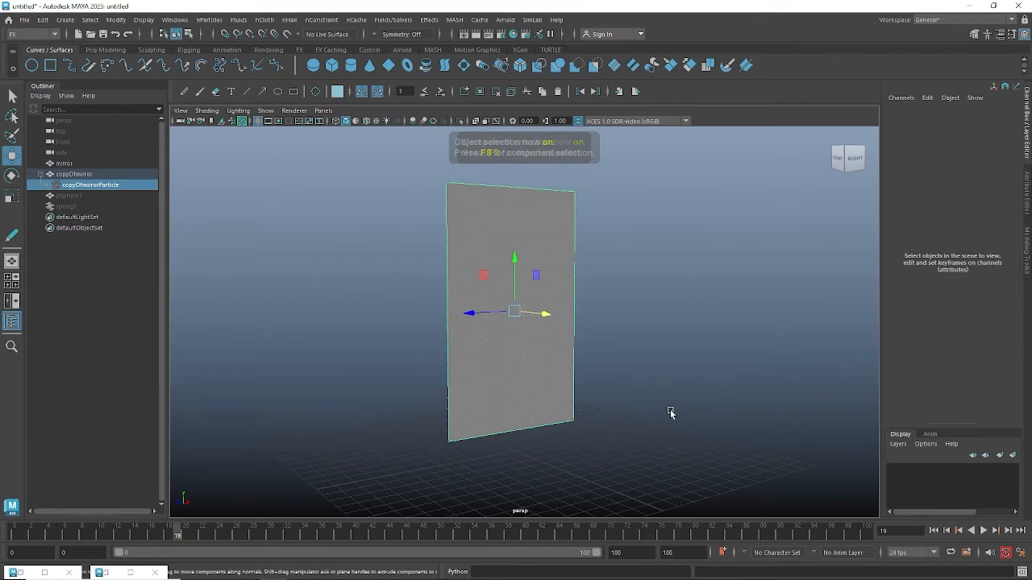
# Play the soft-body simulation from the start frame to review the mirror's rippling, and stop playback
pyautogui.click(983, 530)
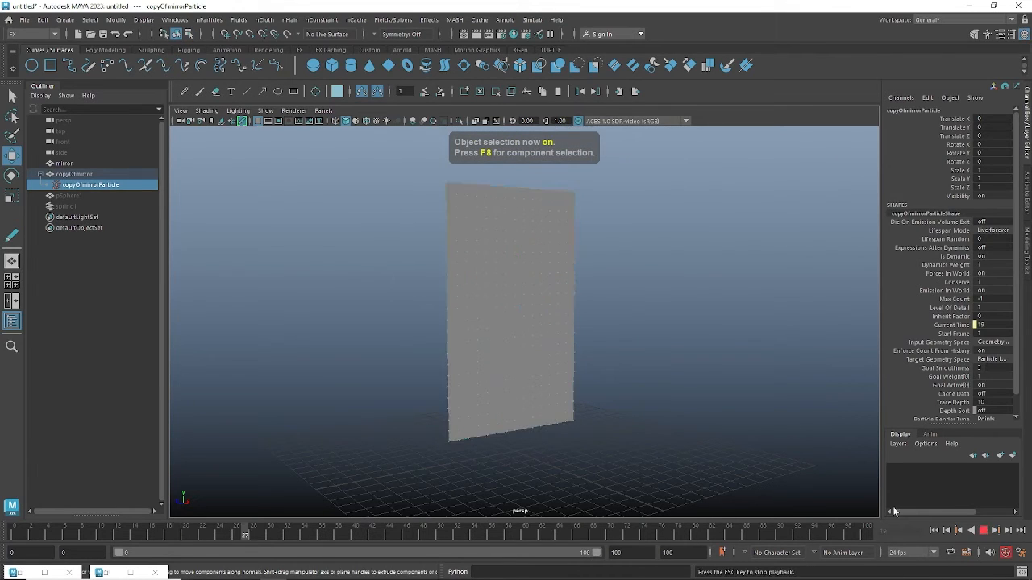
pyautogui.click(983, 532)
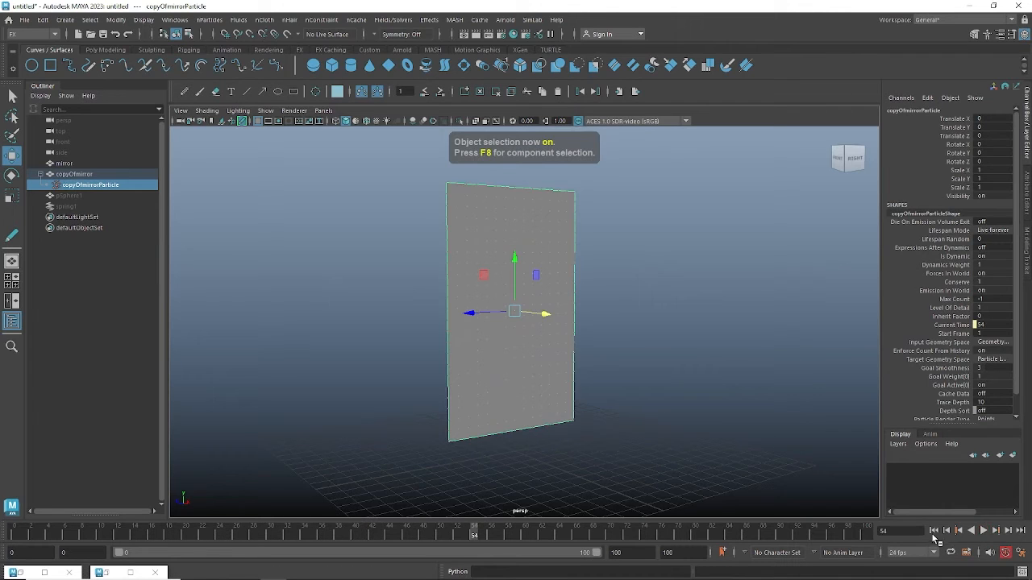
pyautogui.click(933, 532)
pyautogui.click(982, 531)
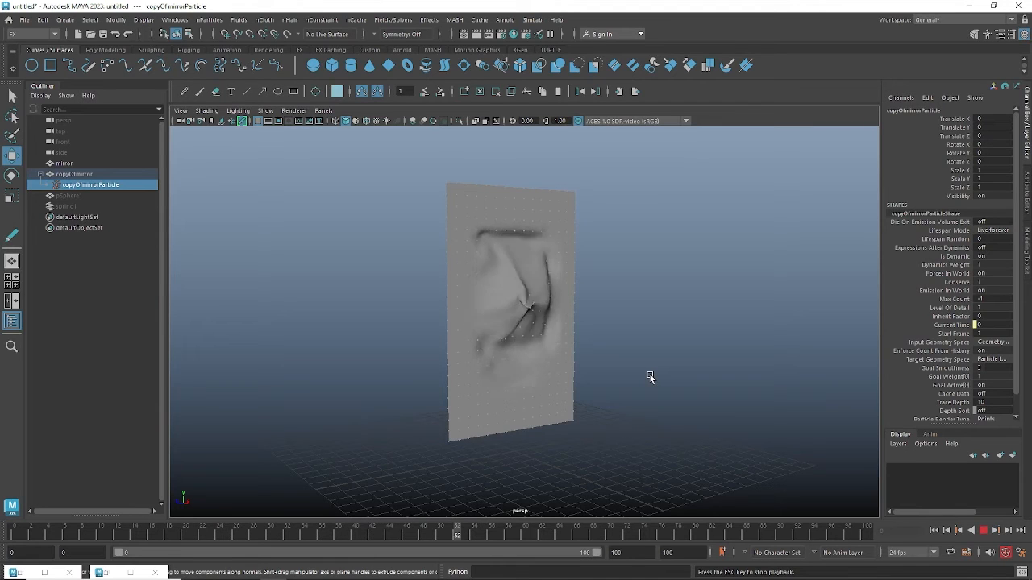
pyautogui.click(983, 531)
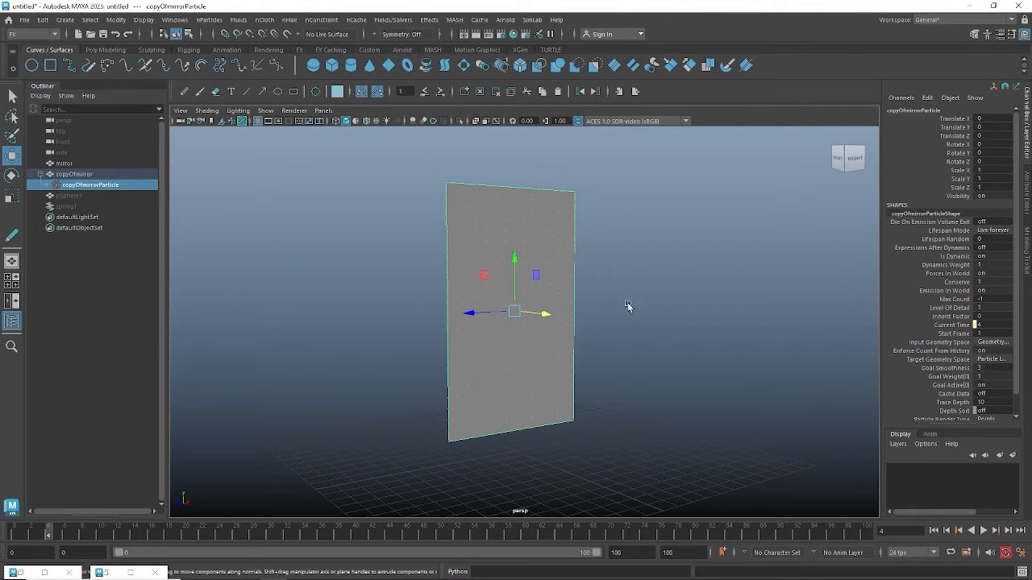
# Display the mirror in wireframe, switch to particle component selection, and select all the particles of the mirror grid
pyautogui.keyDown('alt'); pyautogui.moveTo(638, 311); pyautogui.dragTo(618, 299); pyautogui.keyUp('alt')
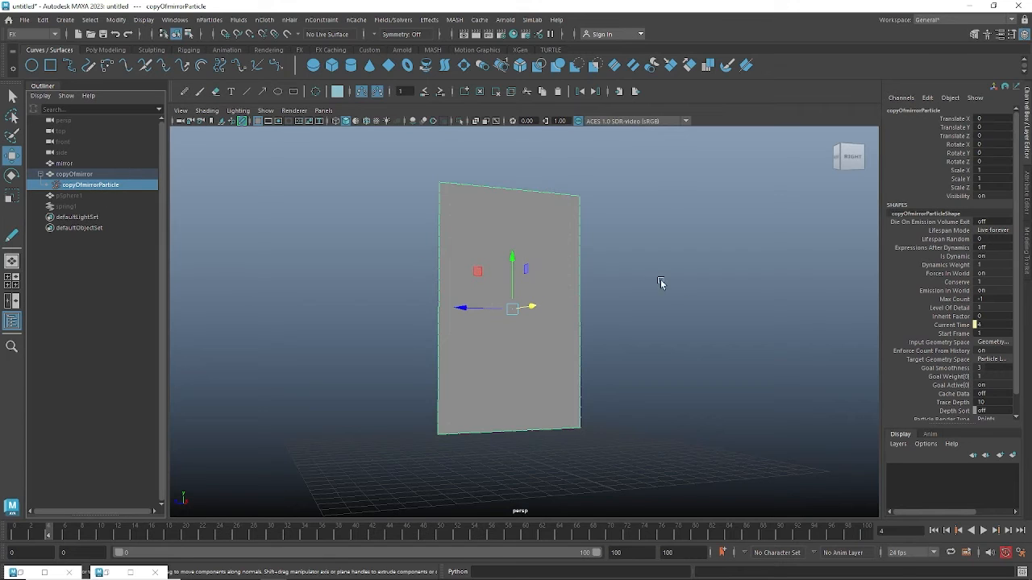
pyautogui.keyDown('alt'); pyautogui.moveTo(680, 301); pyautogui.dragTo(686, 299); pyautogui.keyUp('alt')
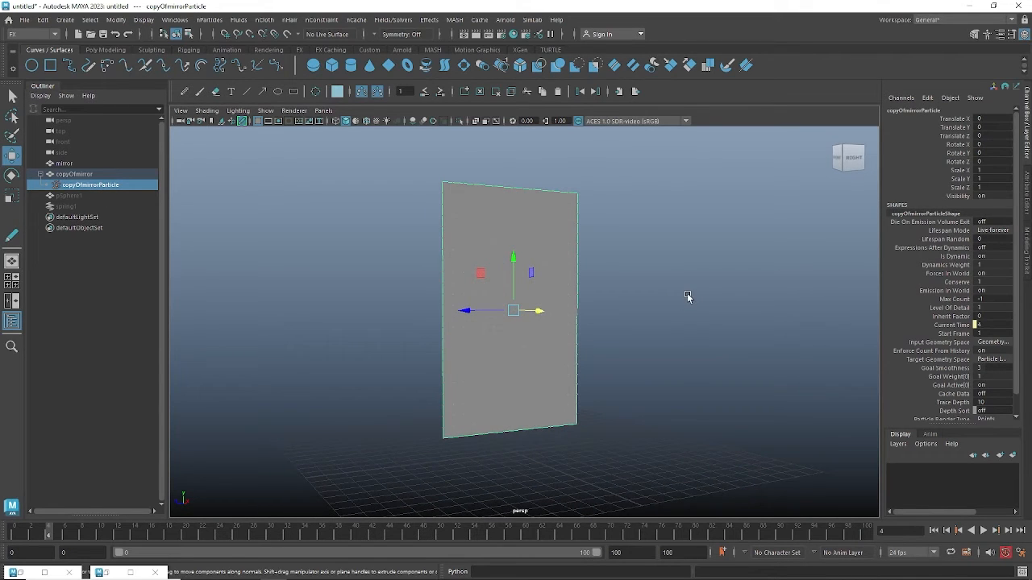
pyautogui.press('4')
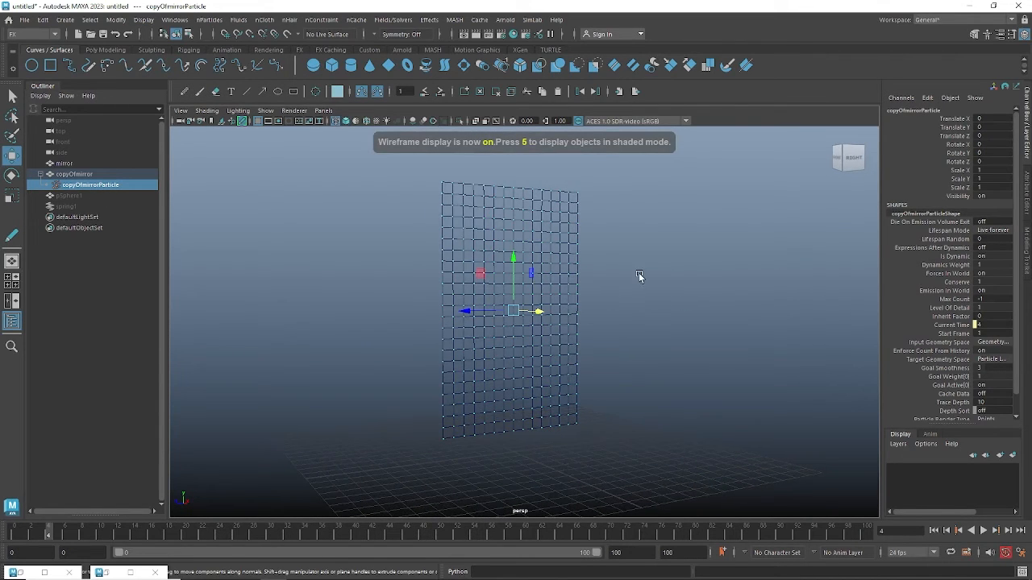
pyautogui.moveTo(639, 274); pyautogui.dragTo(639, 244, button='right')
pyautogui.click(440, 186)
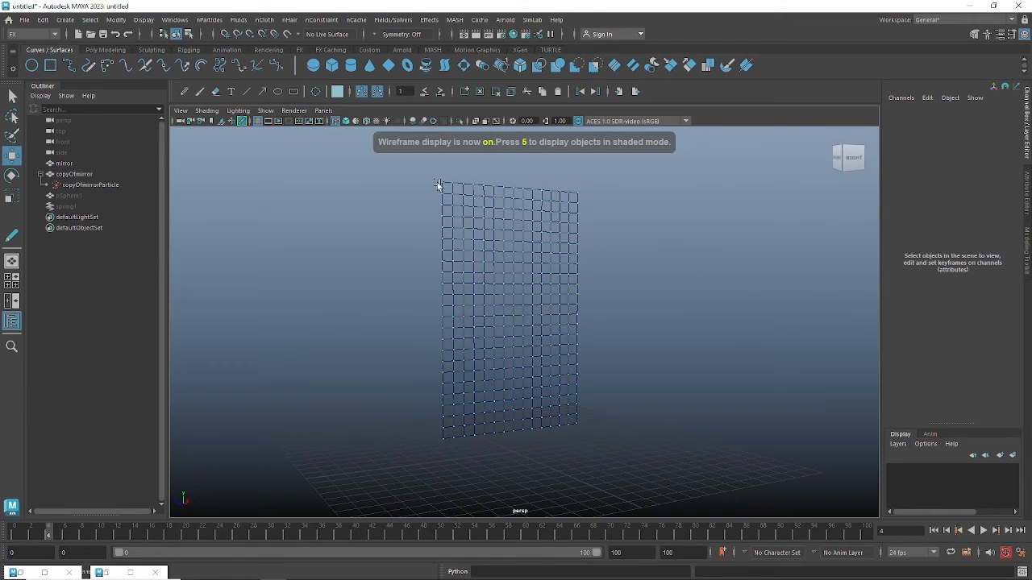
pyautogui.moveTo(431, 172); pyautogui.dragTo(641, 483)
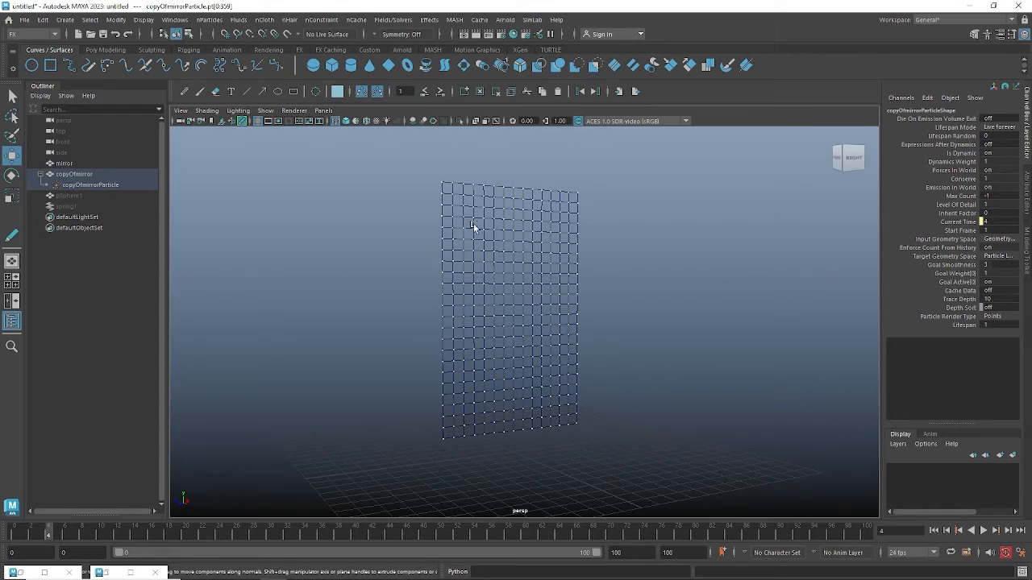
# Restore the Component Editor and set the goalPP value of all the mirror's particles to 1
pyautogui.click(107, 572)
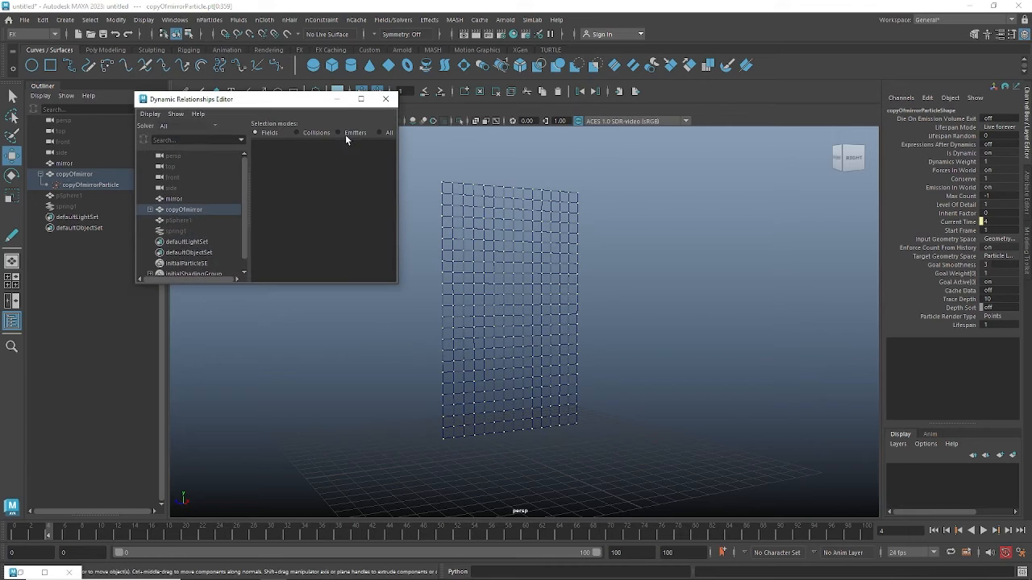
pyautogui.click(336, 98)
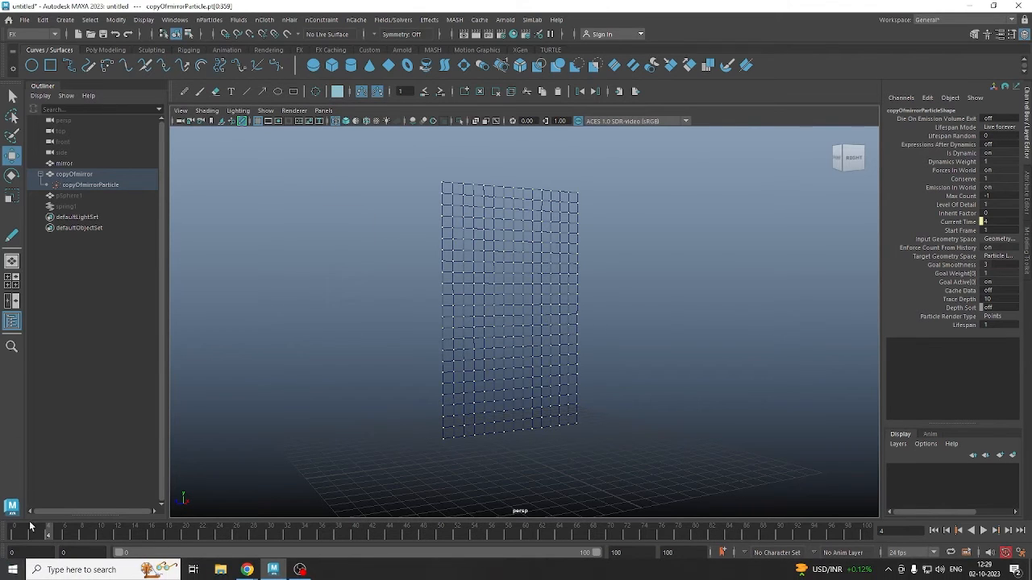
pyautogui.click(23, 573)
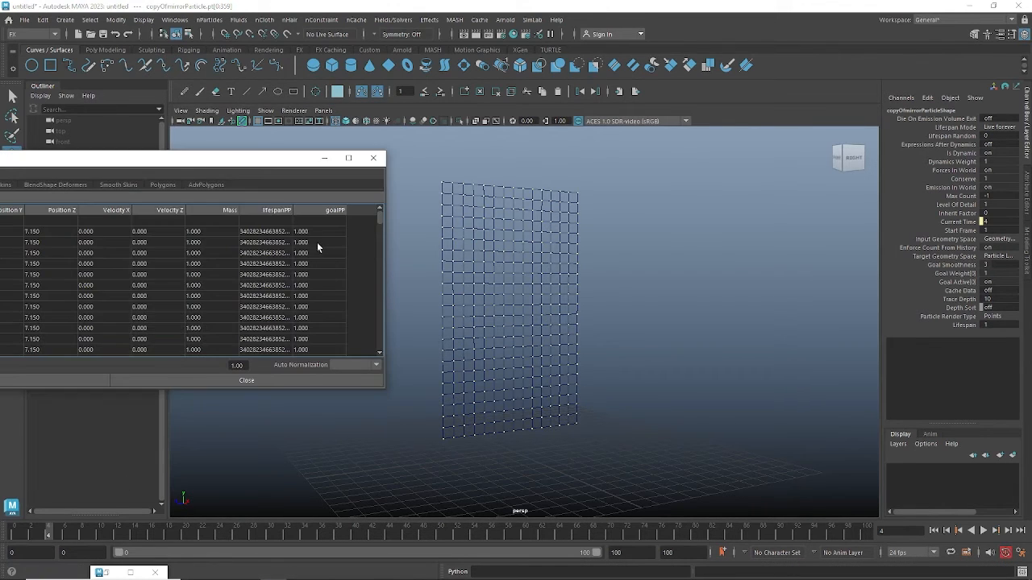
pyautogui.moveTo(380, 212); pyautogui.dragTo(354, 228)
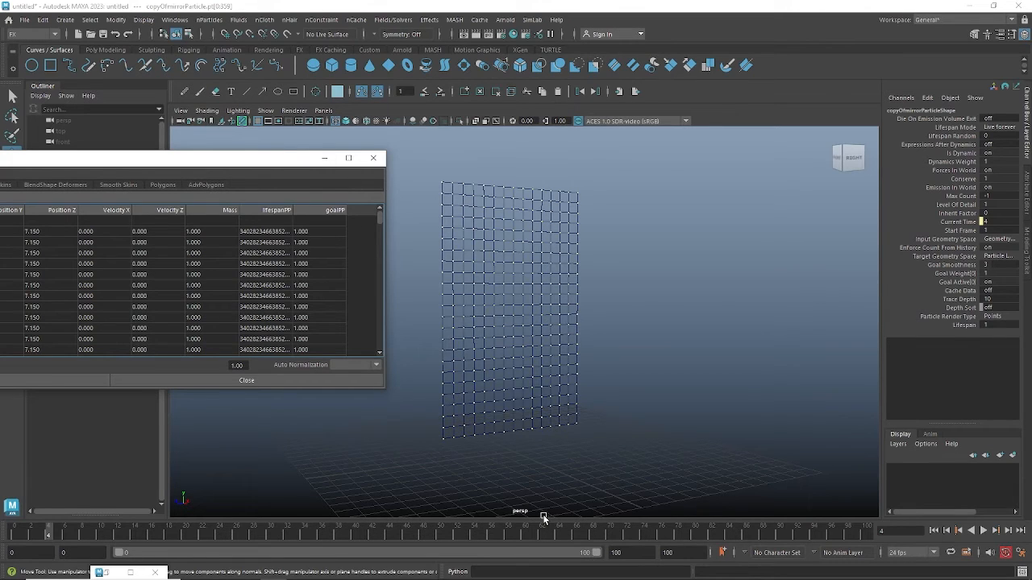
pyautogui.click(314, 232)
pyautogui.moveTo(378, 214); pyautogui.dragTo(378, 336)
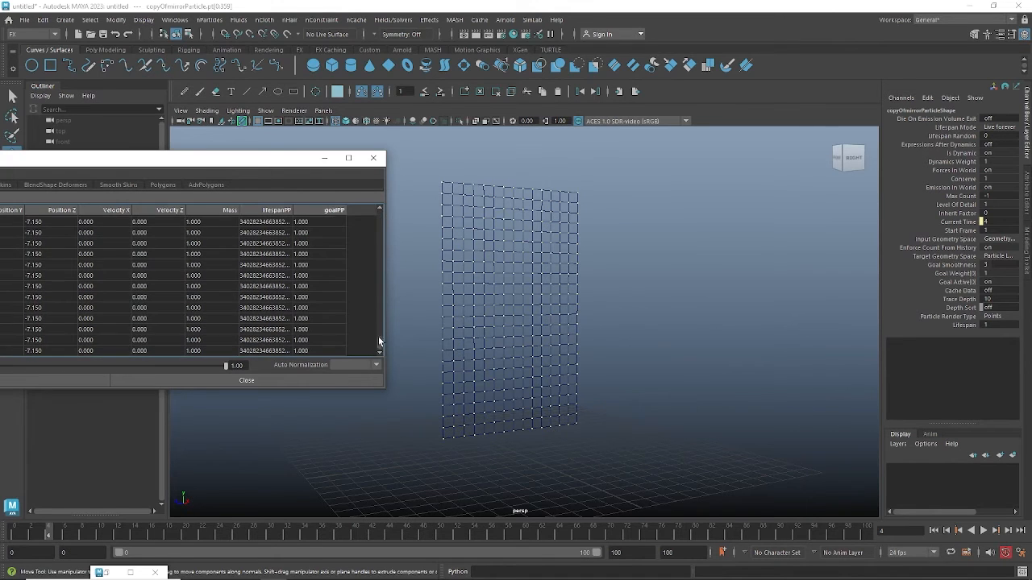
pyautogui.keyDown('shift'); pyautogui.click(313, 347); pyautogui.keyUp('shift')
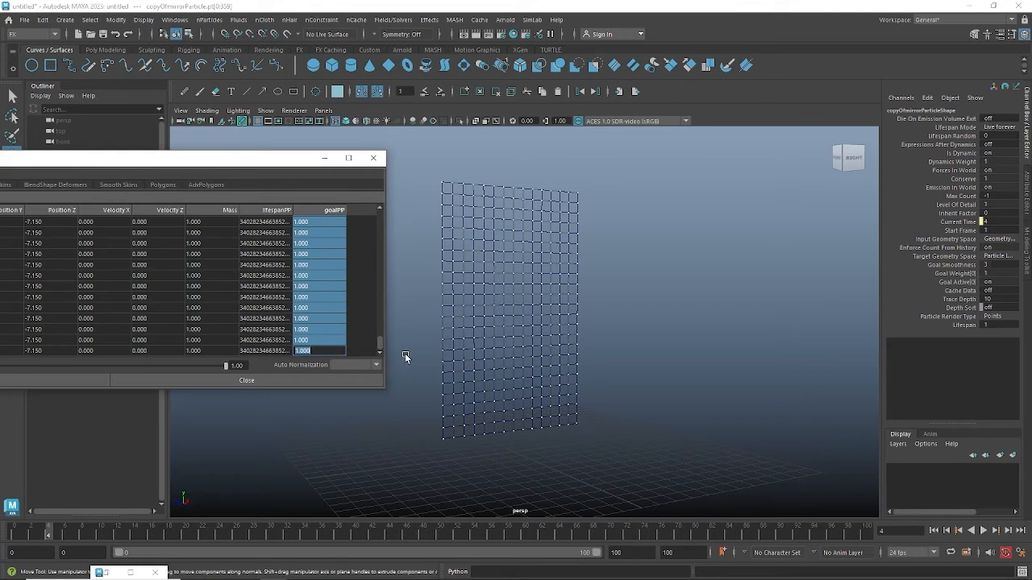
pyautogui.press('Return')
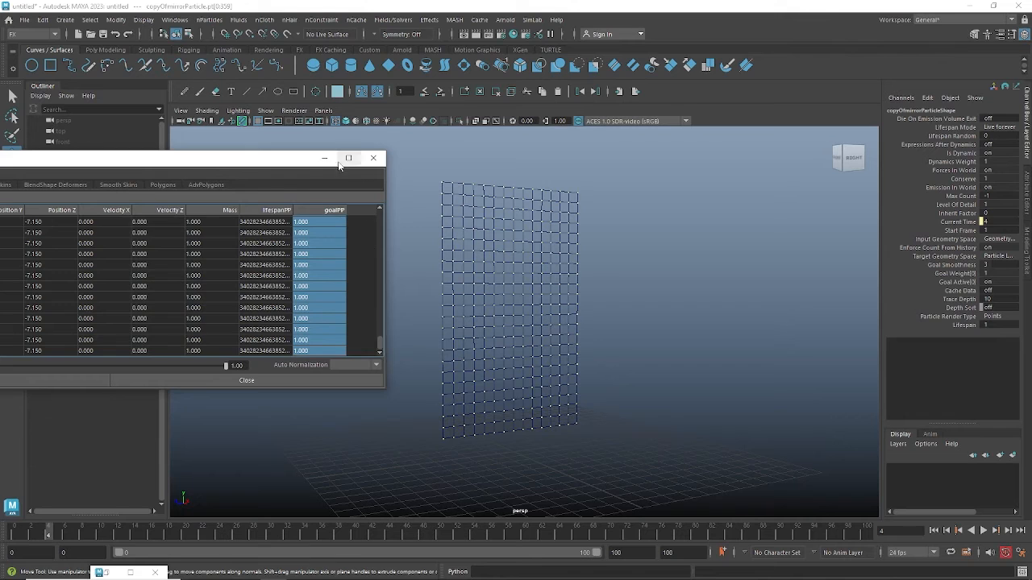
# Close the Component Editor, clear the selection, and display the mirror textured and shaded at the start frame
pyautogui.click(373, 157)
pyautogui.click(664, 274)
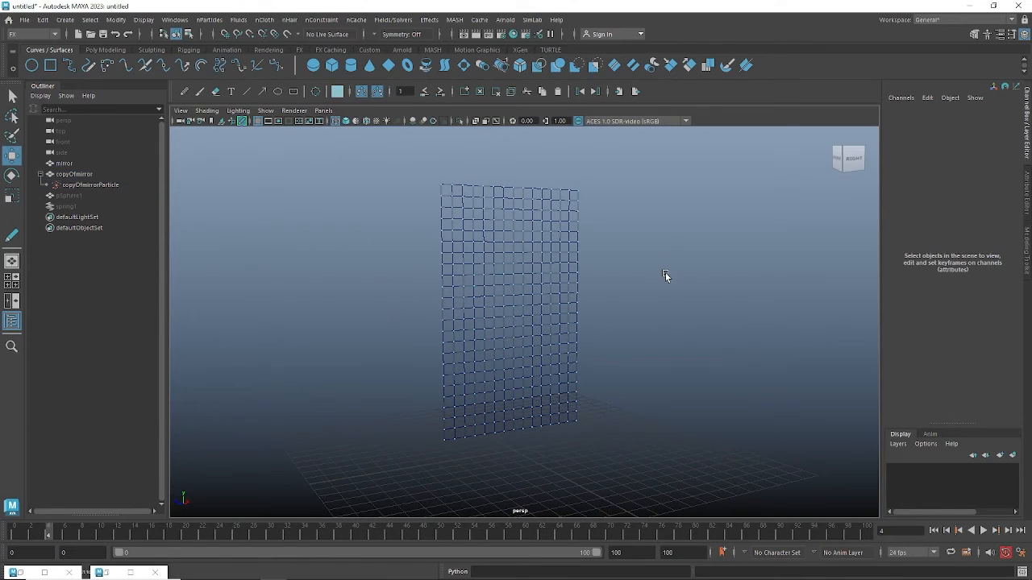
pyautogui.press('6')
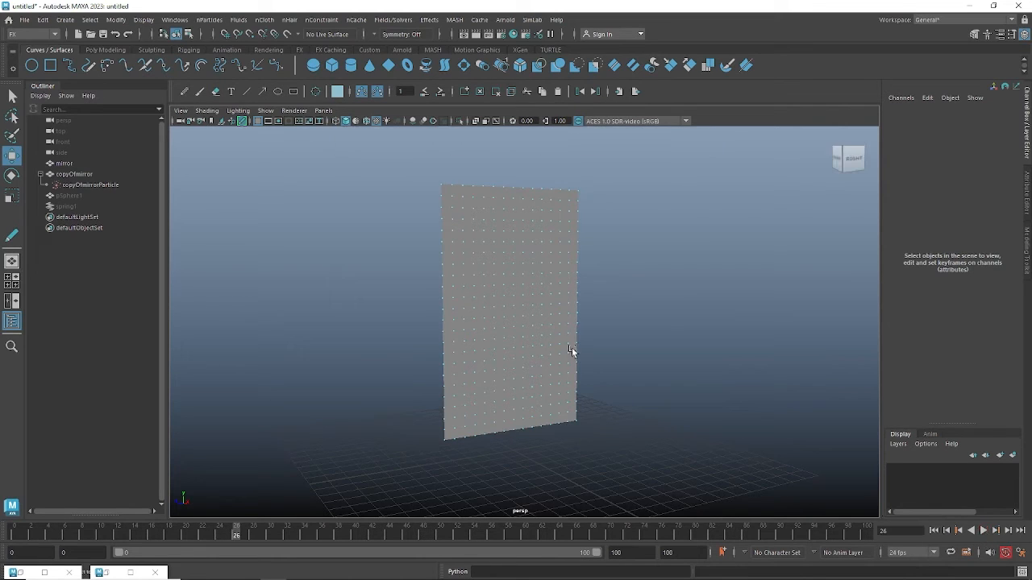
pyautogui.click(933, 531)
# Select the copyOfmirror mesh and open the Paint Soft Body Weights Tool with its settings
pyautogui.keyDown('alt'); pyautogui.moveTo(681, 265); pyautogui.dragTo(316, 226); pyautogui.keyUp('alt')
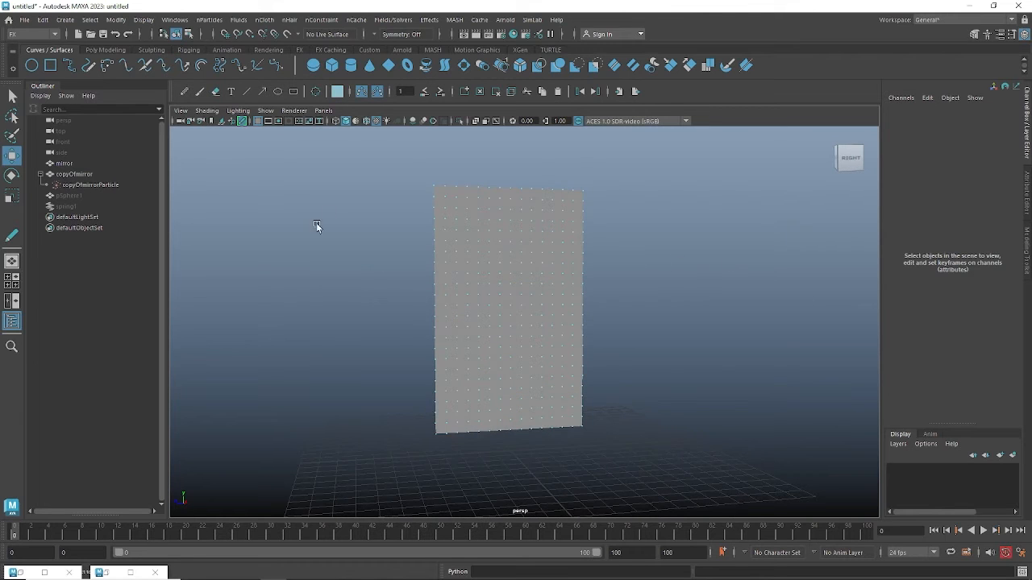
pyautogui.click(507, 216)
pyautogui.keyDown('alt'); pyautogui.moveTo(675, 246); pyautogui.dragTo(688, 252); pyautogui.keyUp('alt')
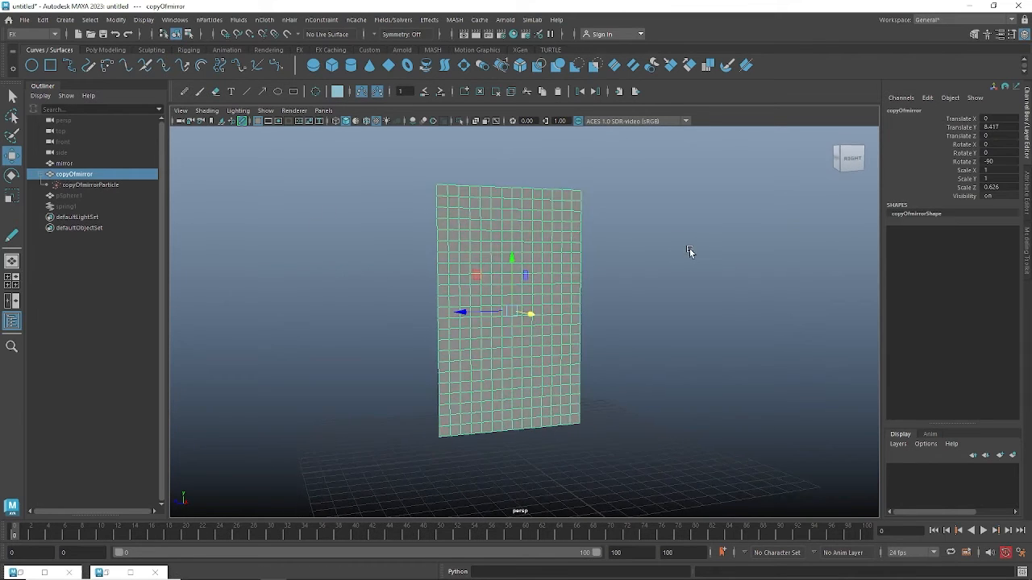
pyautogui.click(207, 21)
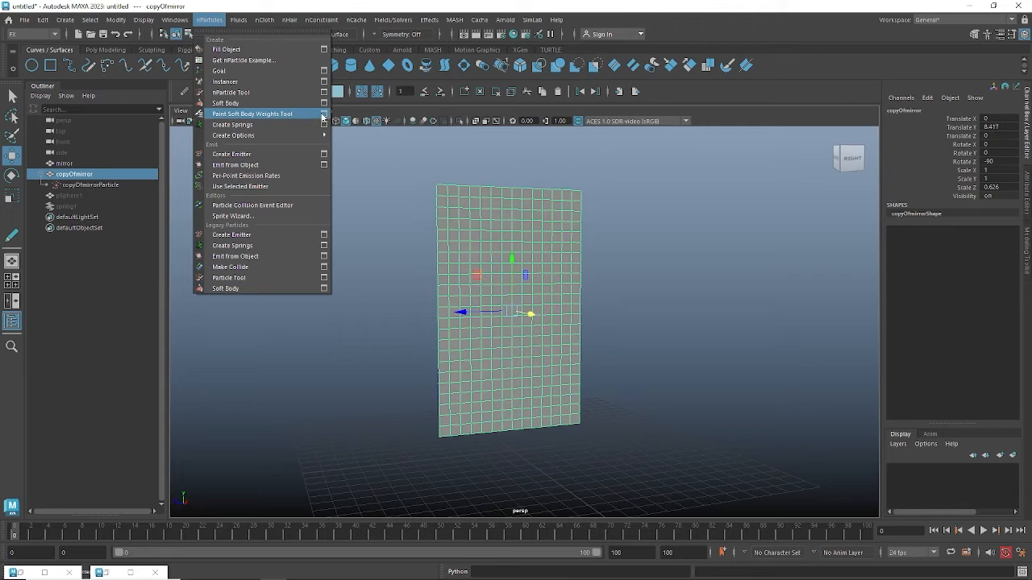
pyautogui.click(324, 115)
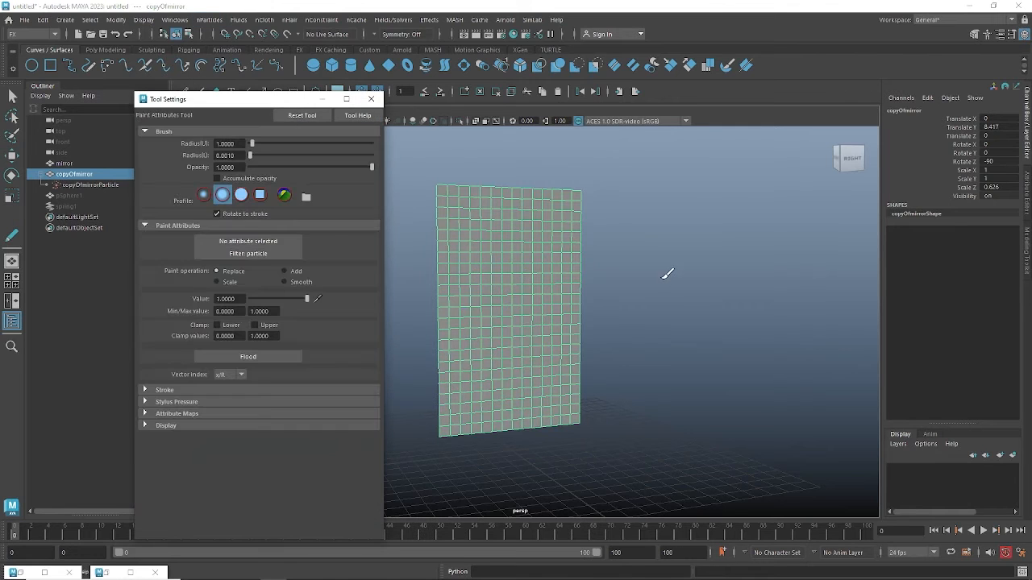
# Try to paint weights on the copyOfmirror mesh, check the paint attribute filter options, and leave the paint tool with the selection cleared
pyautogui.keyDown('alt'); pyautogui.moveTo(624, 285); pyautogui.dragTo(638, 279); pyautogui.keyUp('alt')
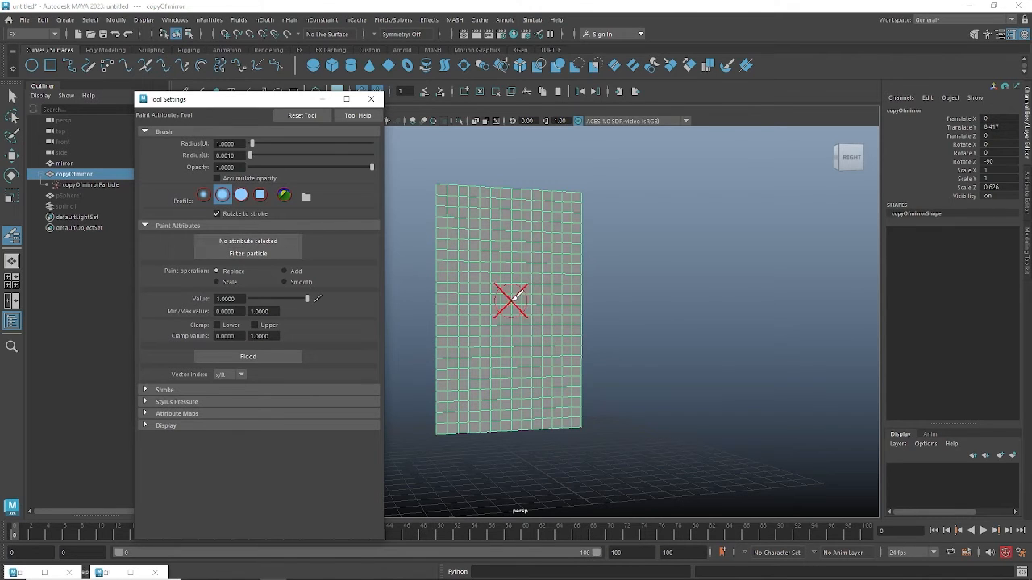
pyautogui.keyDown('alt'); pyautogui.moveTo(512, 299); pyautogui.dragTo(509, 302); pyautogui.keyUp('alt')
pyautogui.click(258, 254)
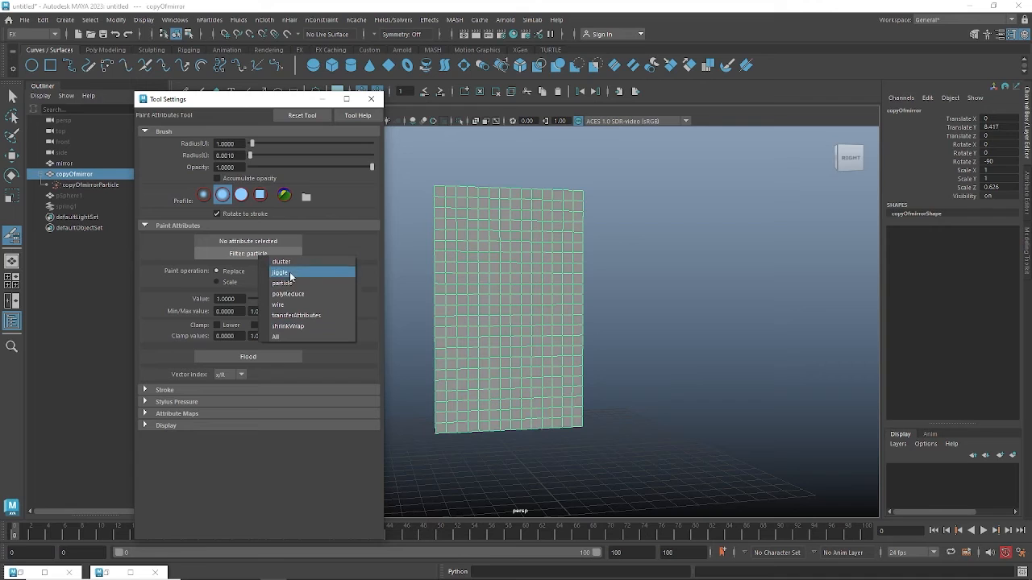
pyautogui.click(741, 366)
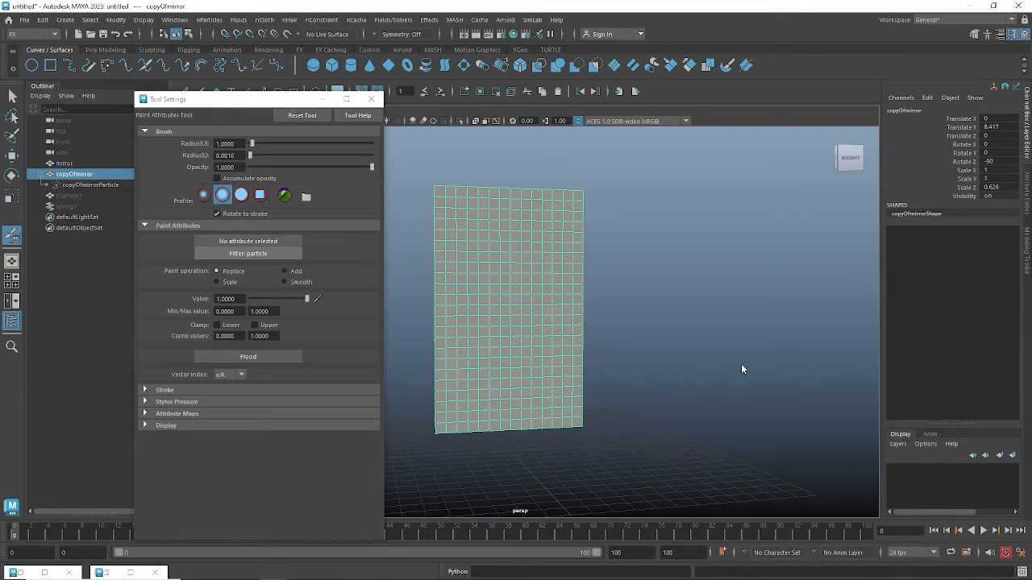
pyautogui.keyDown('alt'); pyautogui.moveTo(660, 324); pyautogui.dragTo(637, 323); pyautogui.keyUp('alt')
pyautogui.press('w')
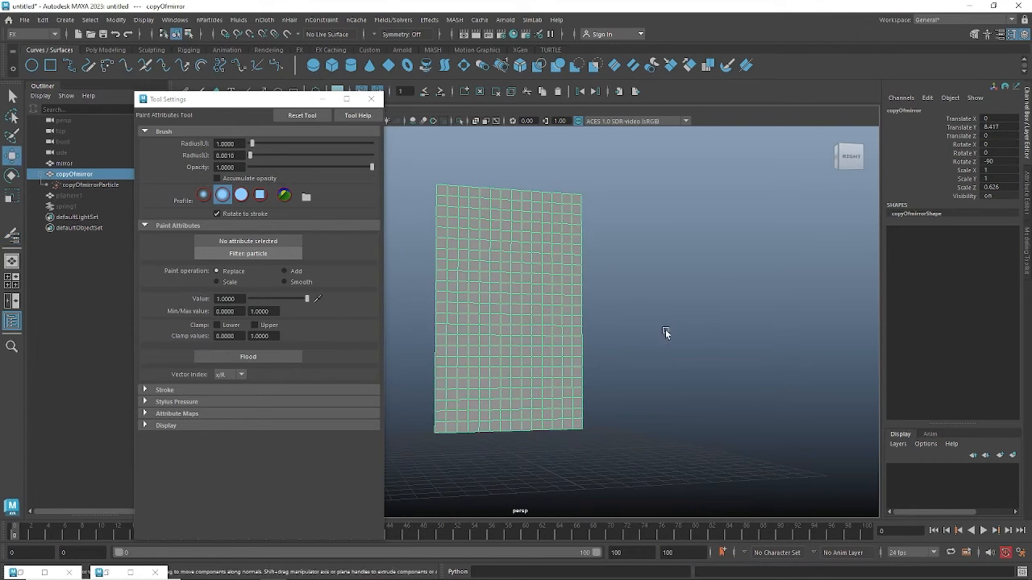
pyautogui.click(628, 333)
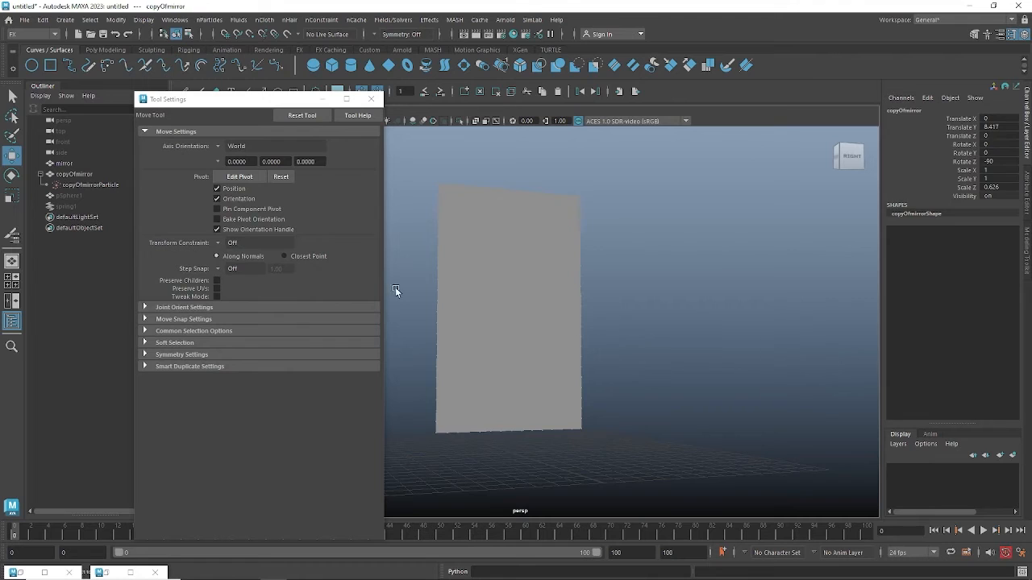
# Select copyOfmirrorParticle and reopen the Paint Soft Body Weights Tool with its settings
pyautogui.click(80, 185)
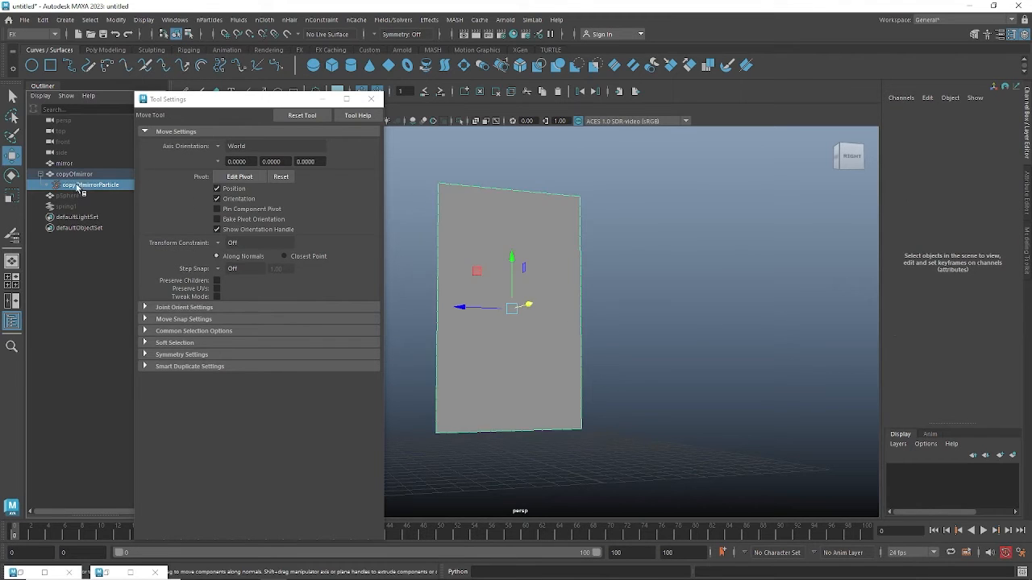
pyautogui.keyDown('alt'); pyautogui.moveTo(668, 300); pyautogui.dragTo(677, 299, button='middle'); pyautogui.keyUp('alt')
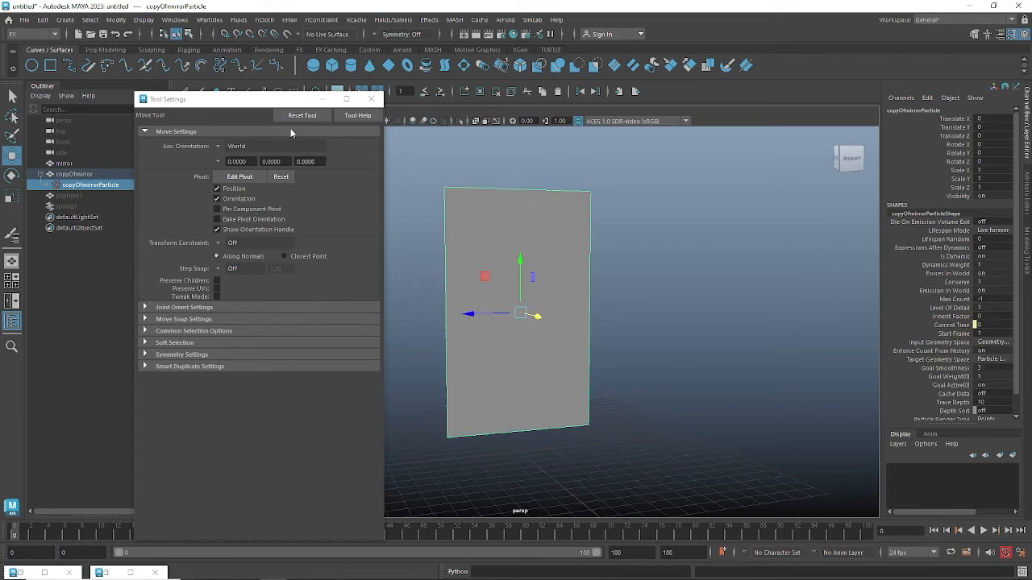
pyautogui.click(323, 100)
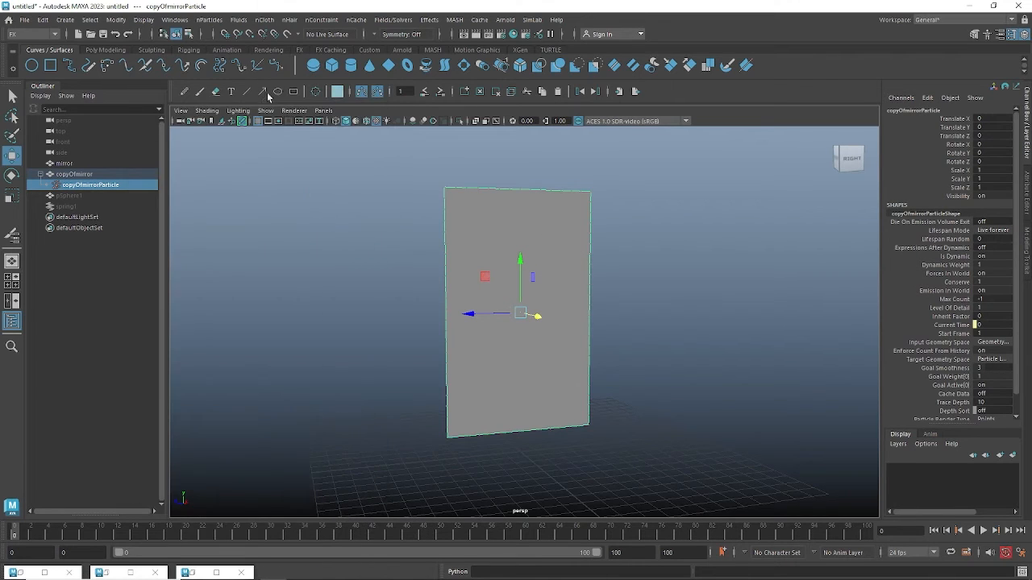
pyautogui.click(209, 20)
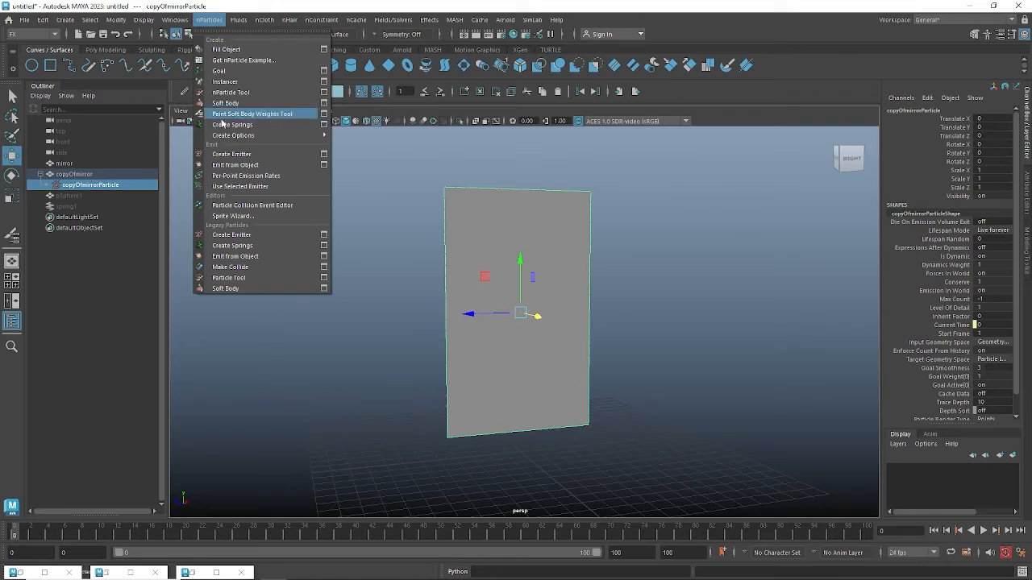
pyautogui.click(323, 115)
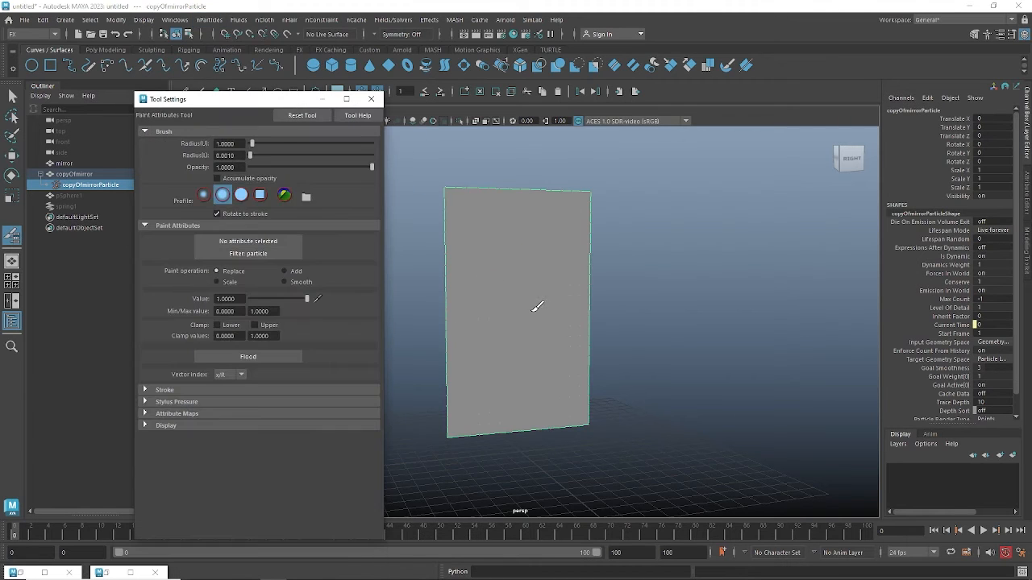
# Try to choose a paintable attribute for copyOfmirrorParticle, check the filter options, and return to the Move tool
pyautogui.keyDown('alt'); pyautogui.moveTo(514, 303); pyautogui.dragTo(511, 308); pyautogui.keyUp('alt')
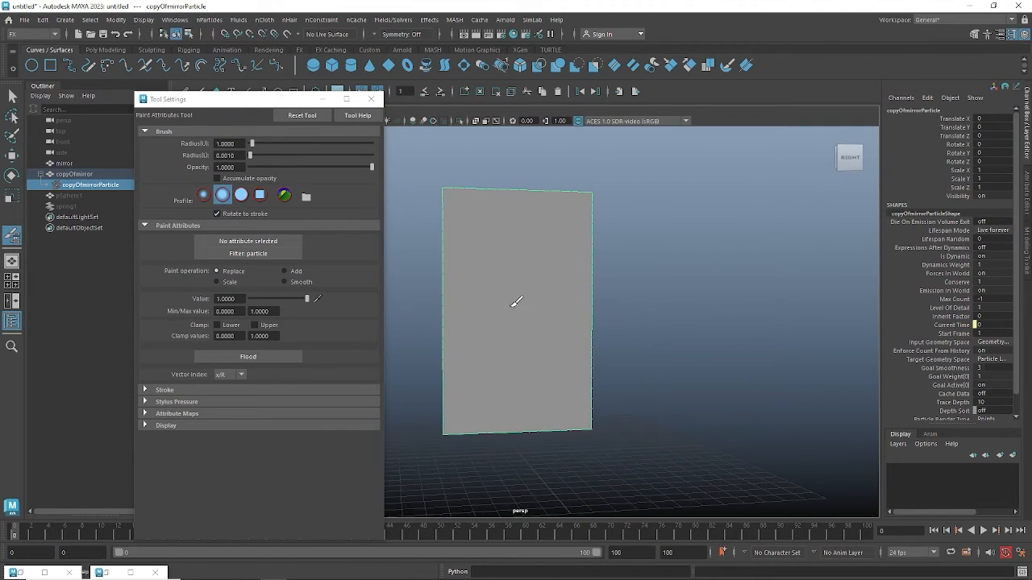
pyautogui.click(251, 241)
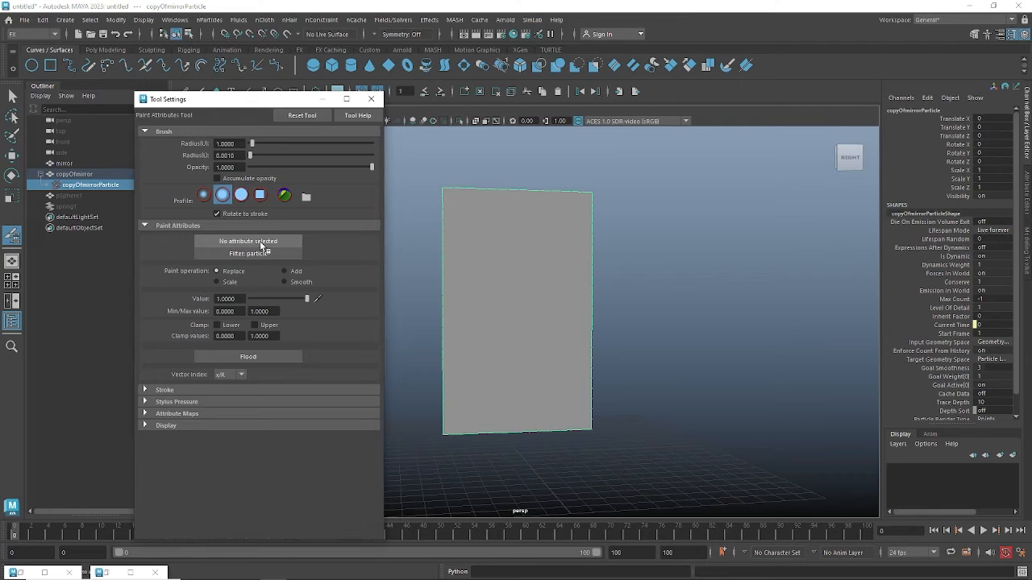
pyautogui.click(261, 254)
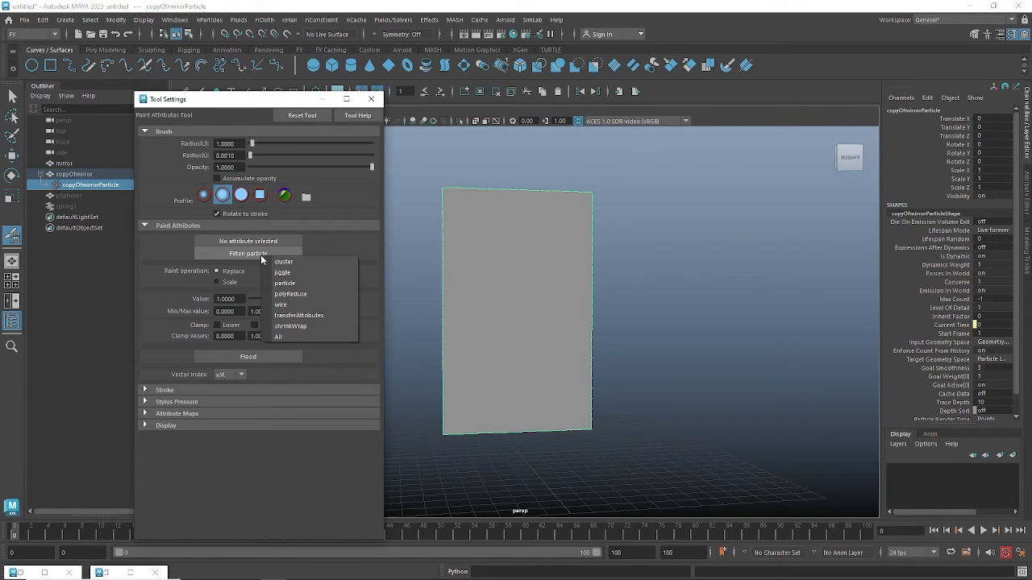
pyautogui.click(740, 303)
pyautogui.keyDown('alt'); pyautogui.moveTo(738, 301); pyautogui.dragTo(677, 299); pyautogui.keyUp('alt')
pyautogui.scroll(1, 660, 299)
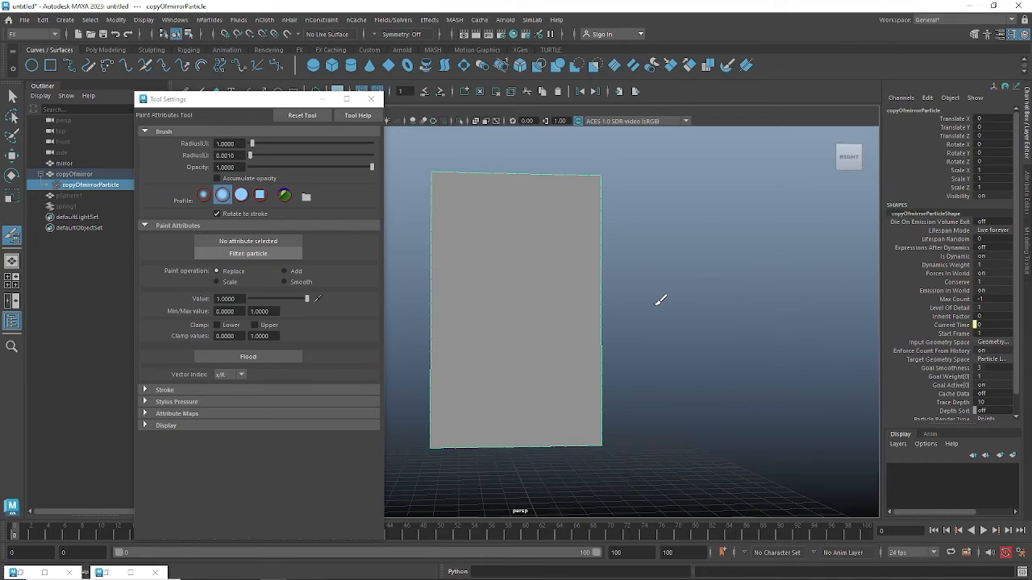
pyautogui.press('w')
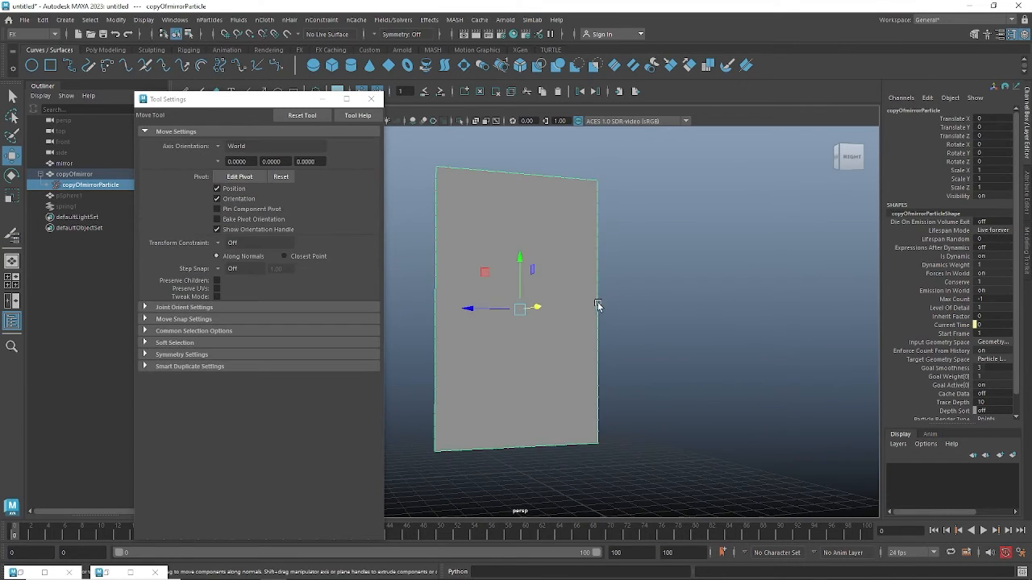
# Reselect the copyOfmirror mesh and close the Tool Settings window
pyautogui.click(583, 305)
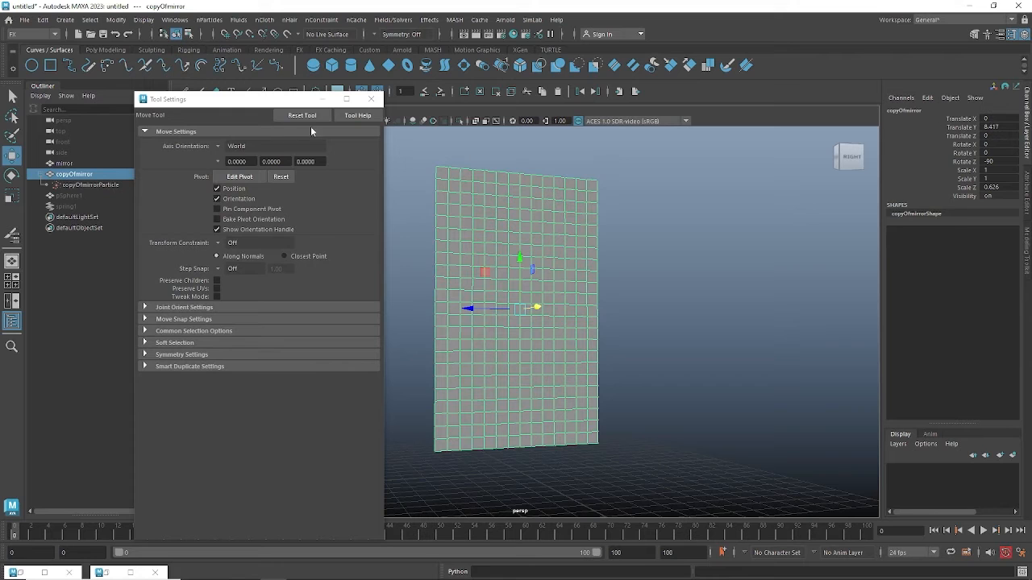
pyautogui.click(370, 98)
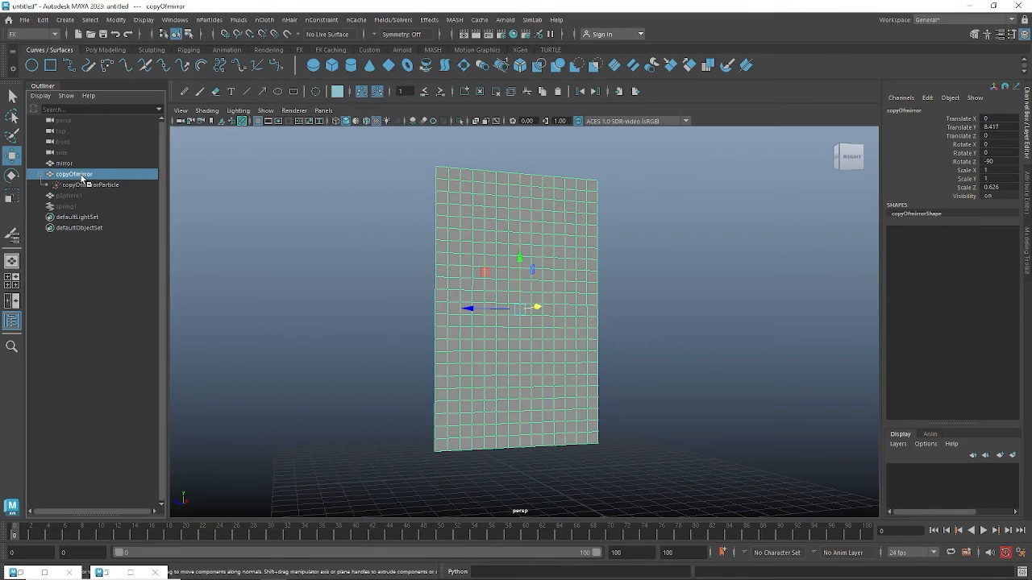
pyautogui.scroll(2, 530, 260)
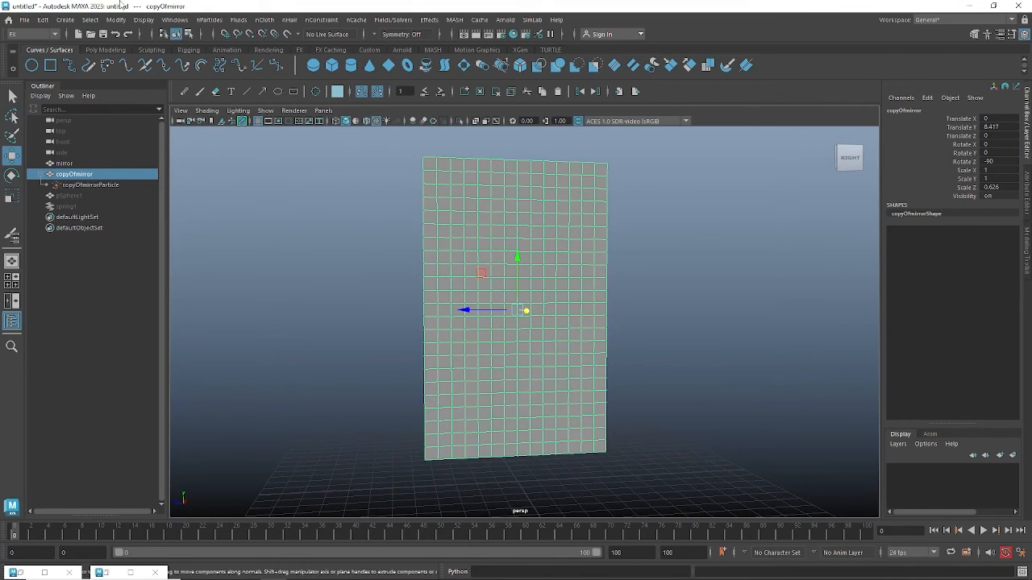
pyautogui.click(208, 20)
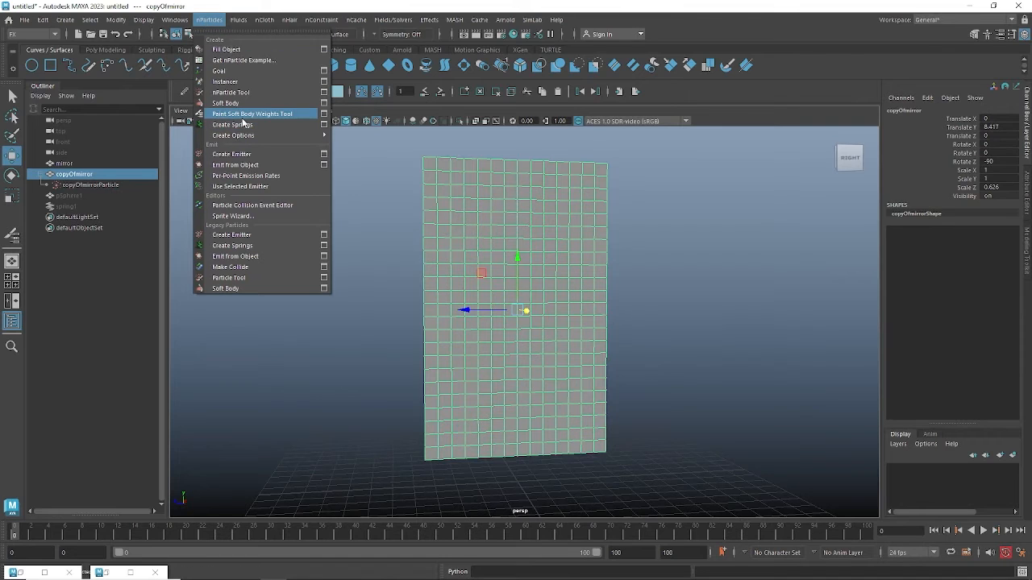
pyautogui.click(687, 248)
pyautogui.click(583, 237)
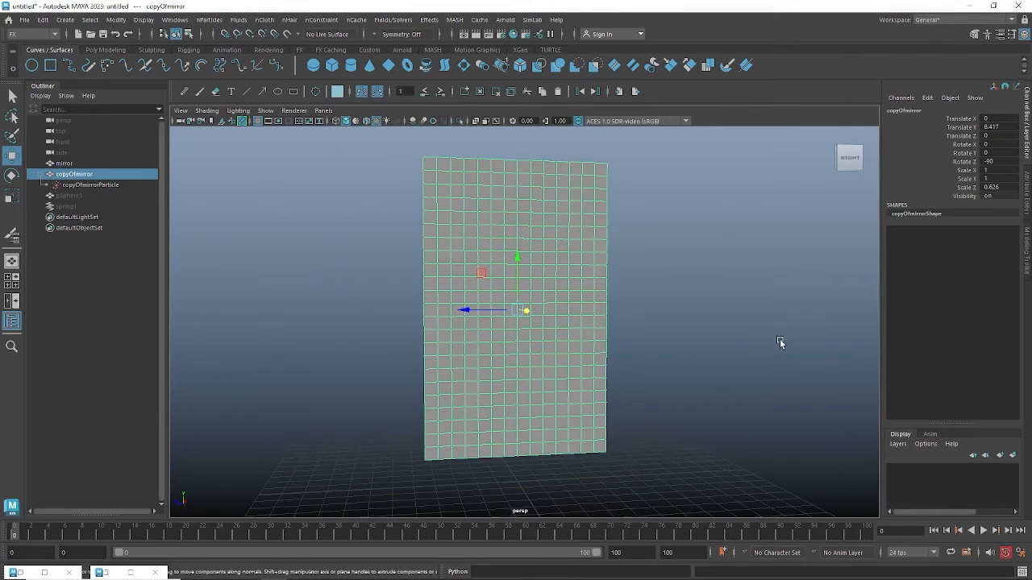
# Open the Paint Soft Body Weights Tool settings for the copyOfmirror mesh and set the paint attribute filter to All
pyautogui.click(209, 19)
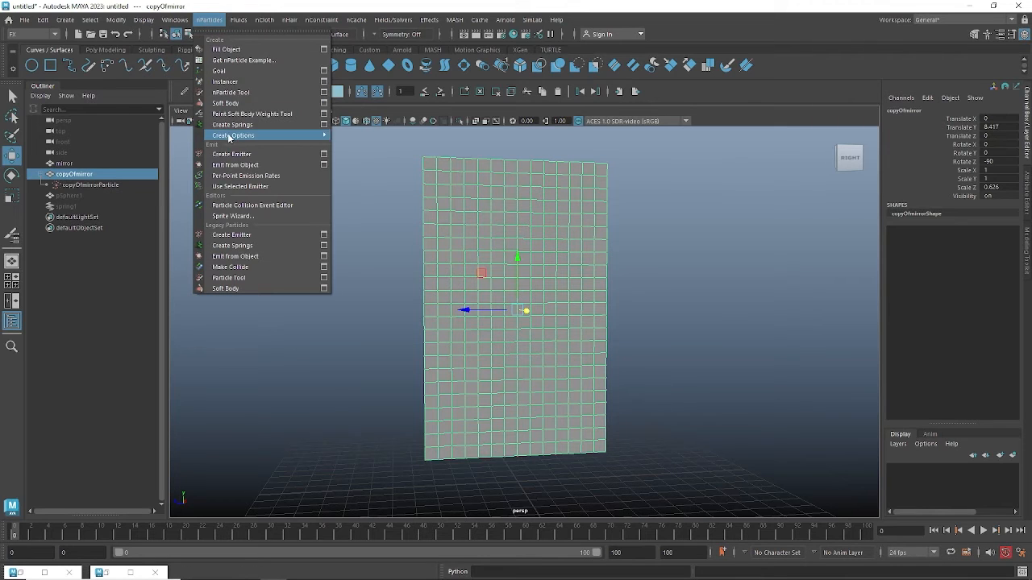
pyautogui.click(327, 119)
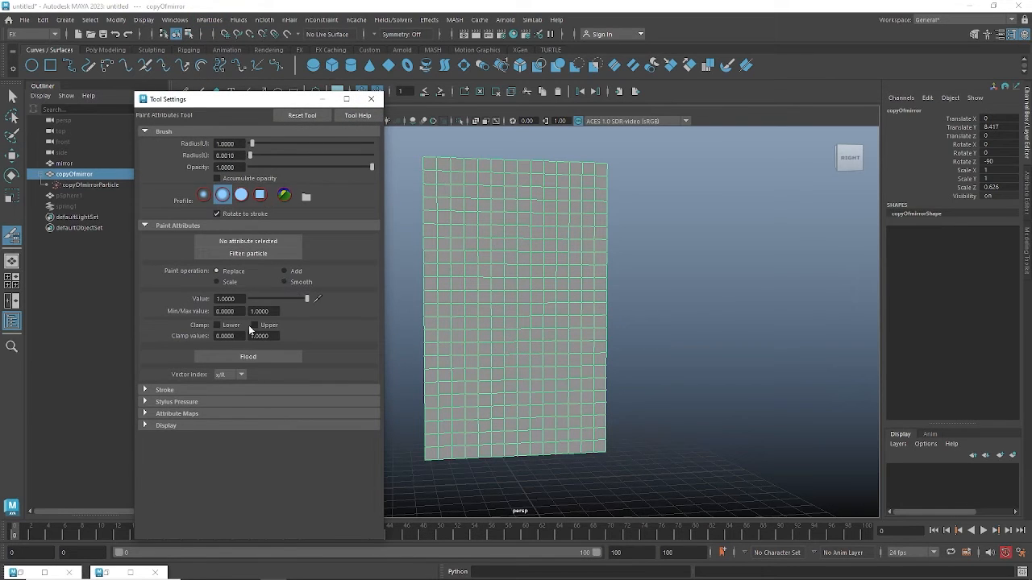
pyautogui.keyDown('alt'); pyautogui.moveTo(551, 292); pyautogui.dragTo(529, 286); pyautogui.keyUp('alt')
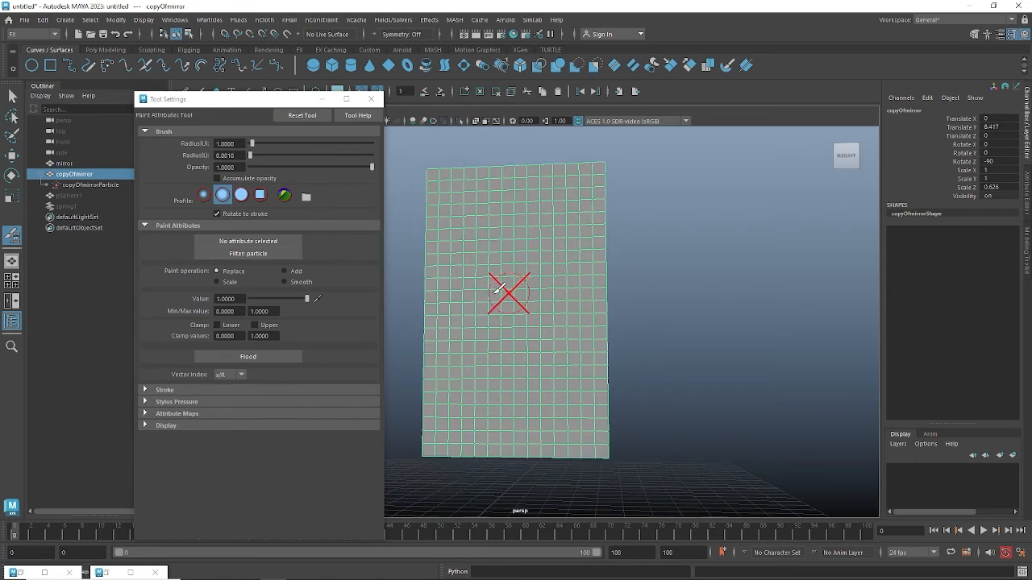
pyautogui.click(248, 240)
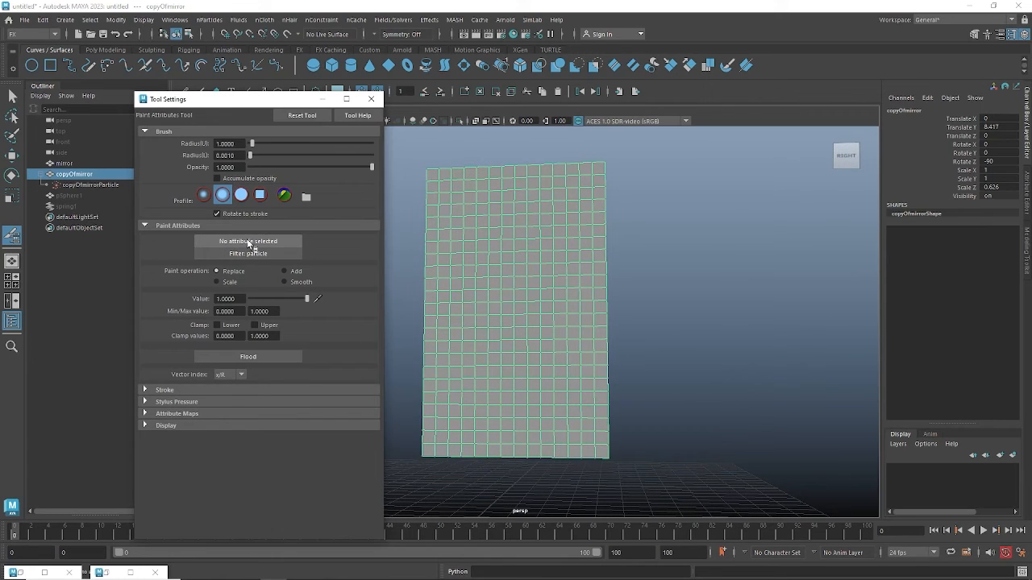
pyautogui.click(250, 254)
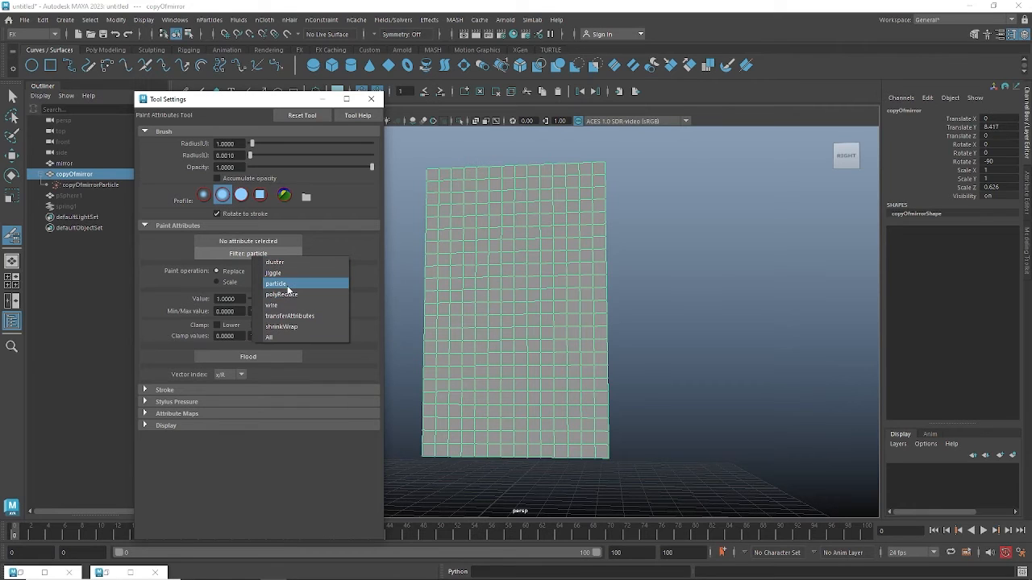
pyautogui.click(271, 337)
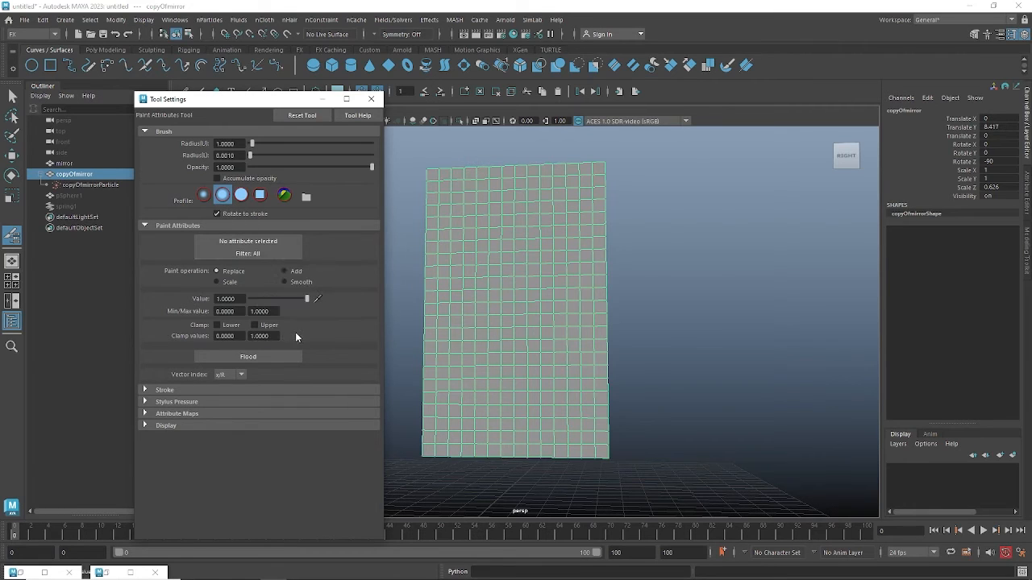
# Close the paint tool's settings, return to the Move tool, and clear the selection
pyautogui.click(271, 255)
pyautogui.click(371, 98)
pyautogui.click(370, 98)
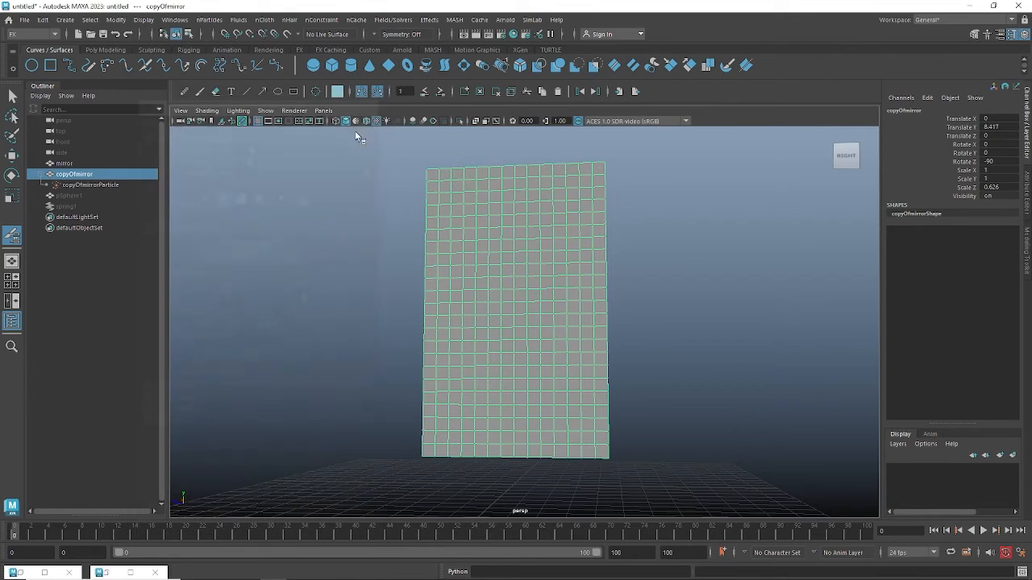
pyautogui.press('w')
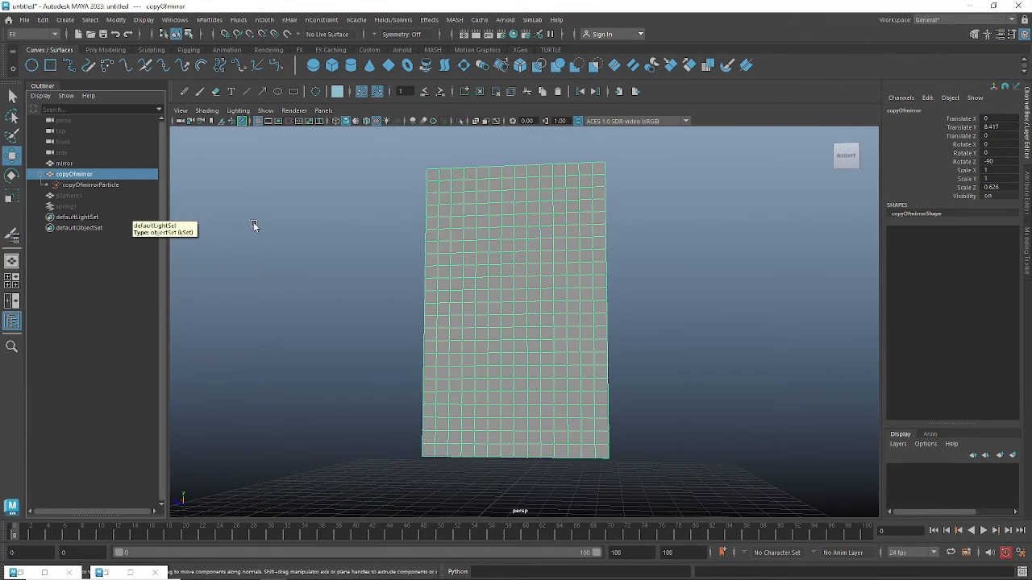
pyautogui.click(253, 222)
# Select copyOfmirrorParticle, open the Paint Soft Body Weights Tool with its settings, and try to paint on the mirror
pyautogui.click(80, 186)
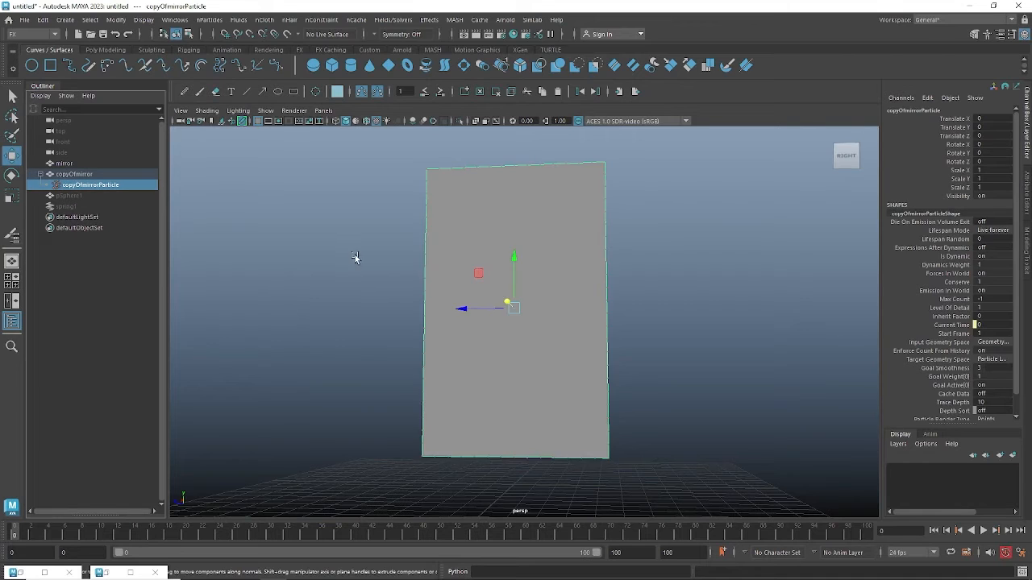
pyautogui.moveTo(357, 258)
pyautogui.keyDown('alt'); pyautogui.mouseDown()
pyautogui.moveTo(378, 263)
pyautogui.moveTo(368, 262)
pyautogui.mouseUp(); pyautogui.keyUp('alt')
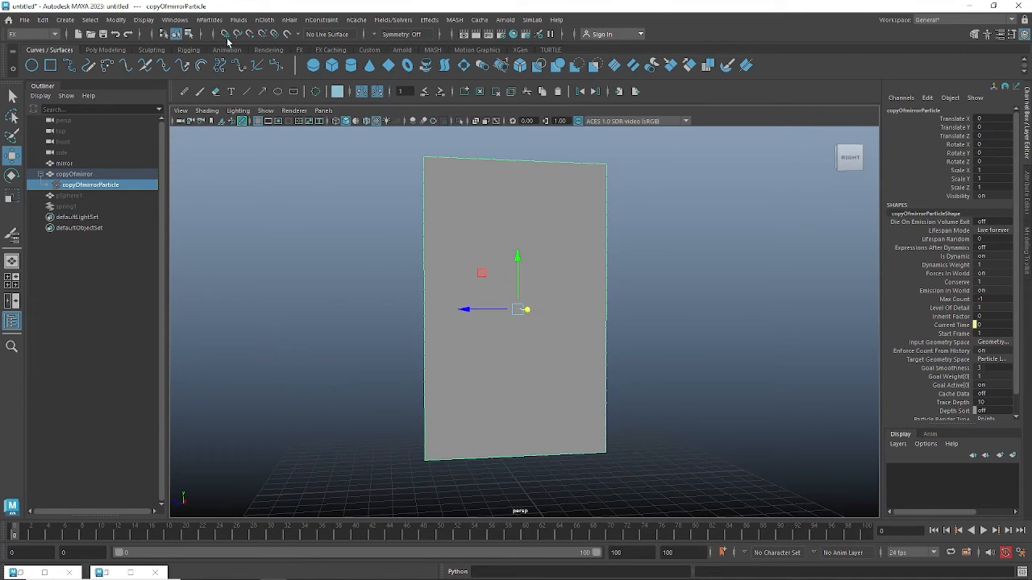
pyautogui.click(209, 20)
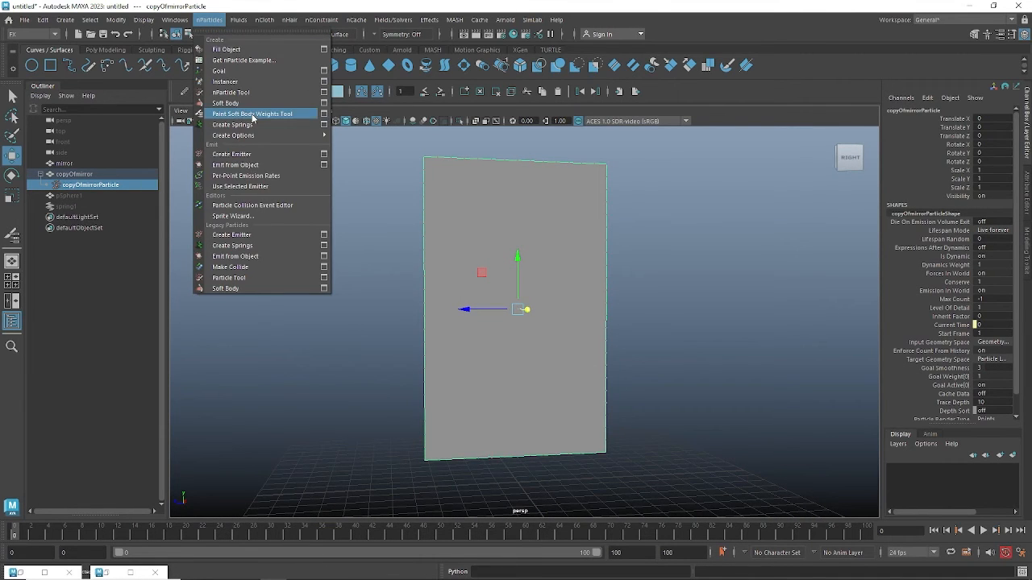
pyautogui.click(323, 114)
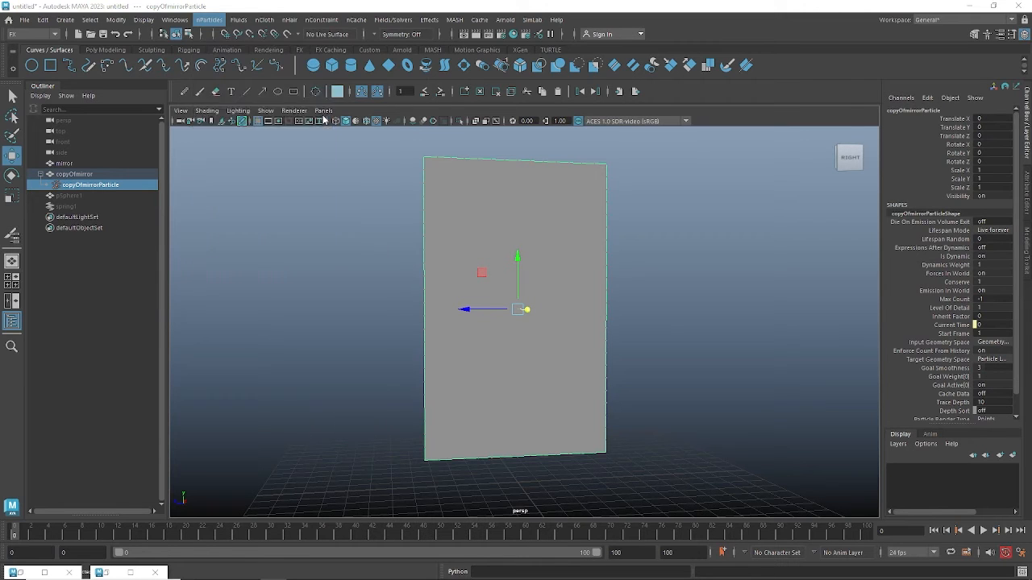
pyautogui.click(520, 279)
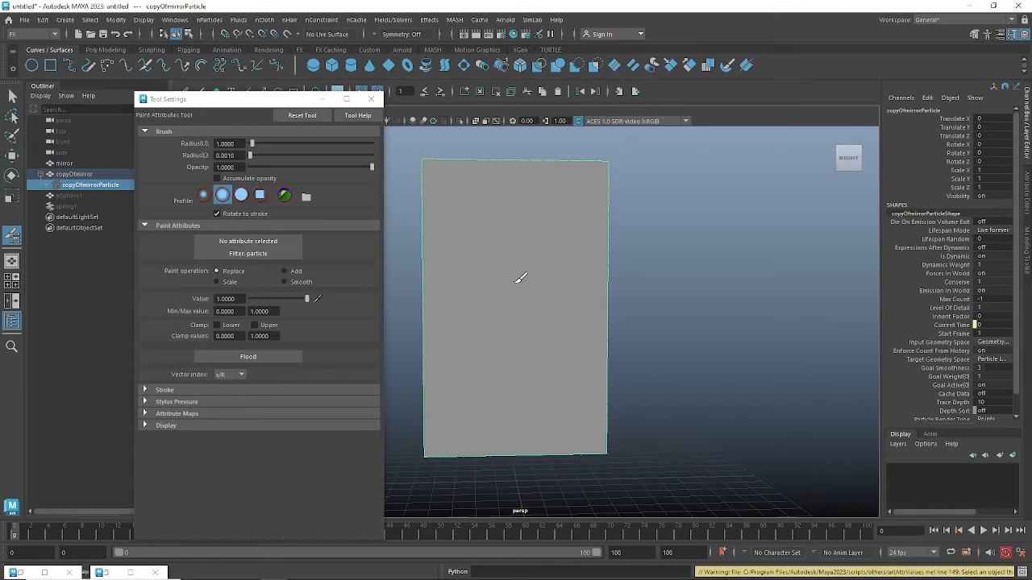
pyautogui.click(523, 307)
# Open the Script Editor and enlarge its window to read the full paint tool warnings
pyautogui.click(1021, 572)
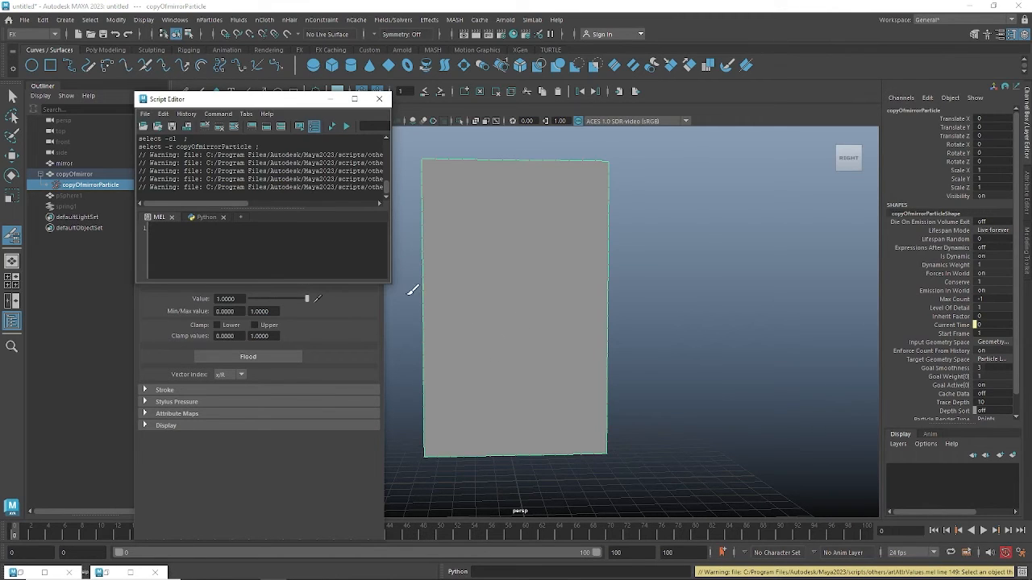
pyautogui.moveTo(388, 281); pyautogui.dragTo(844, 376)
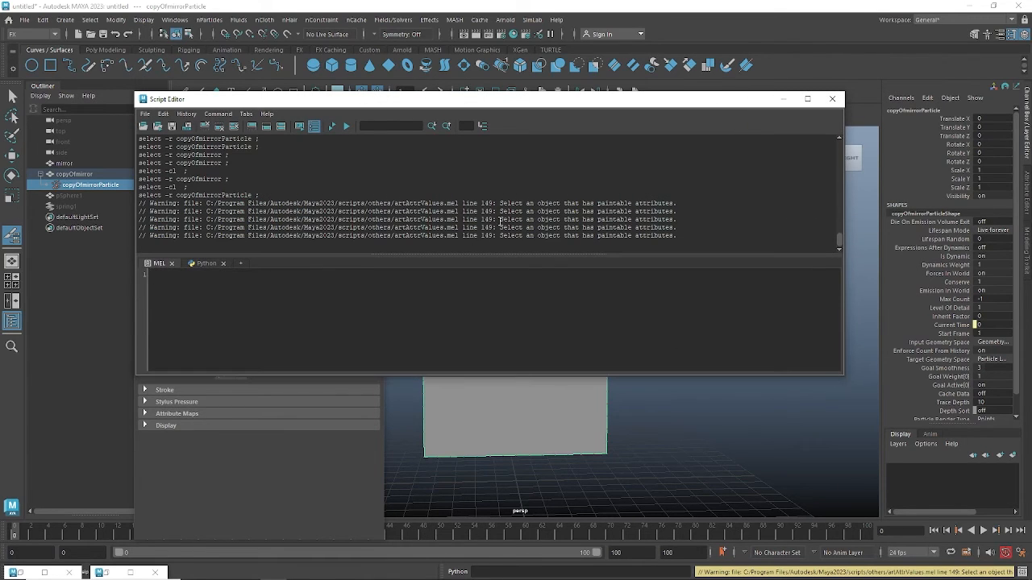
# Close the Script Editor, select the original mirror instead of the particle object, and return to the Move tool
pyautogui.click(832, 98)
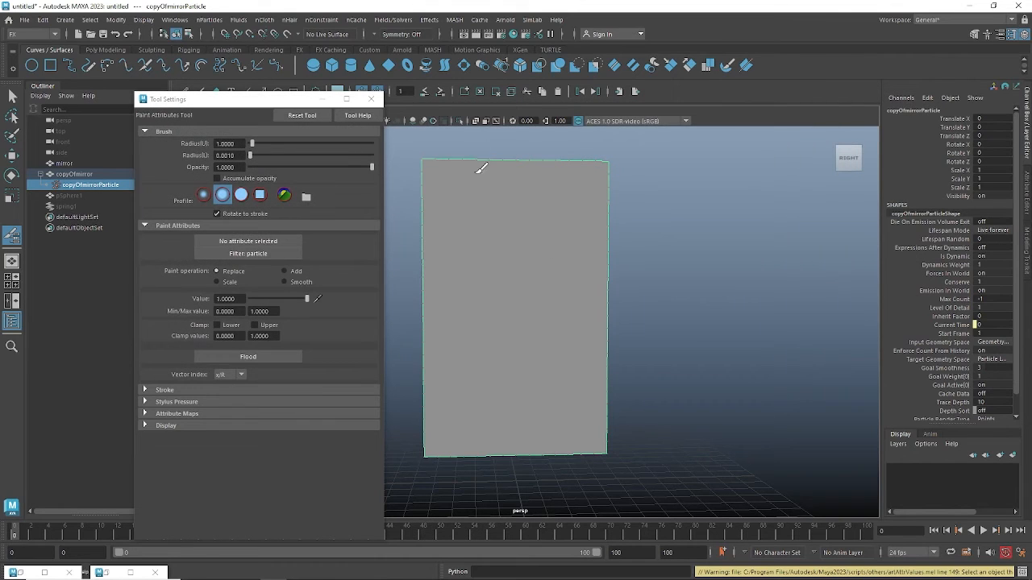
pyautogui.click(71, 196)
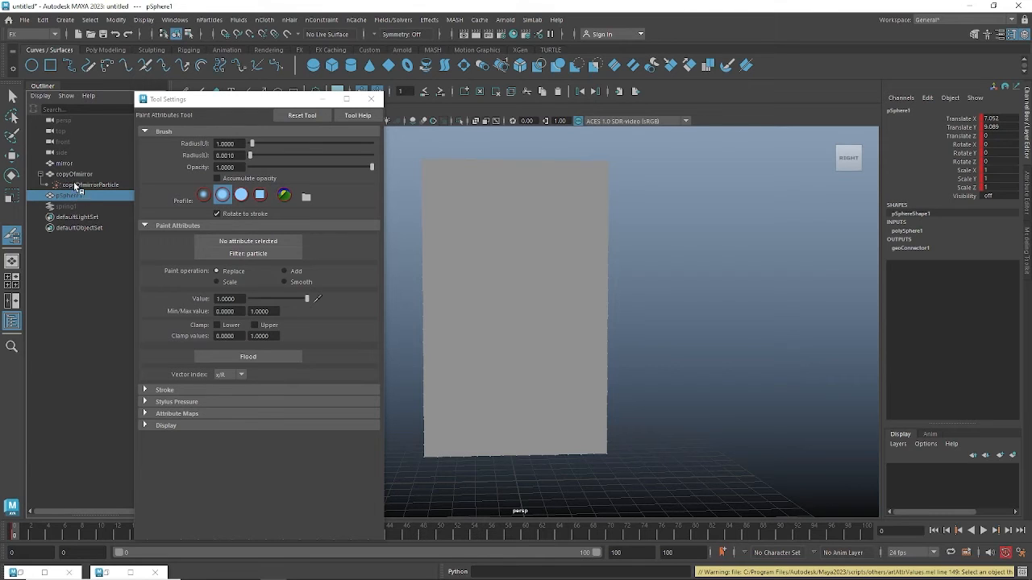
pyautogui.click(72, 164)
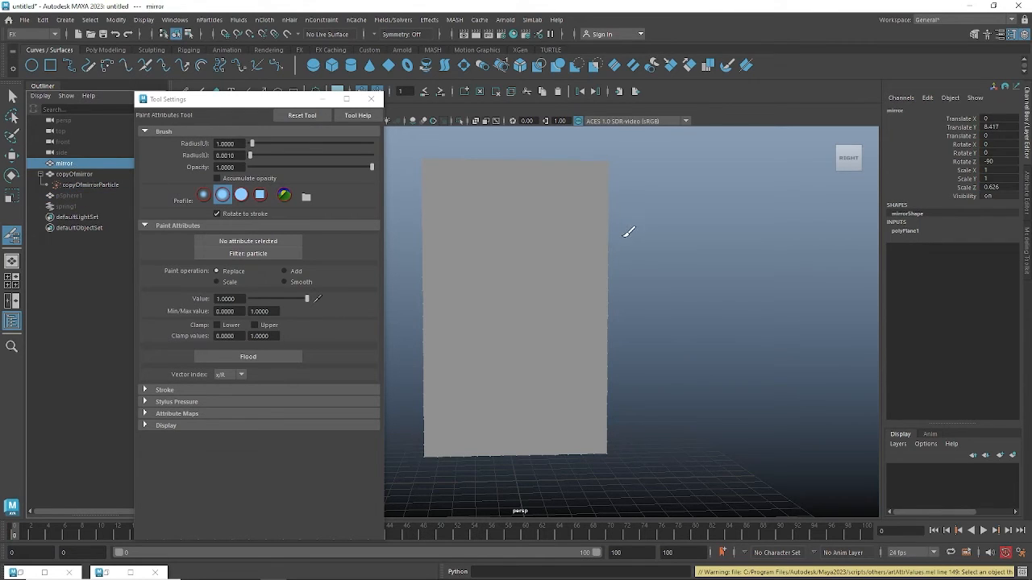
pyautogui.press('w')
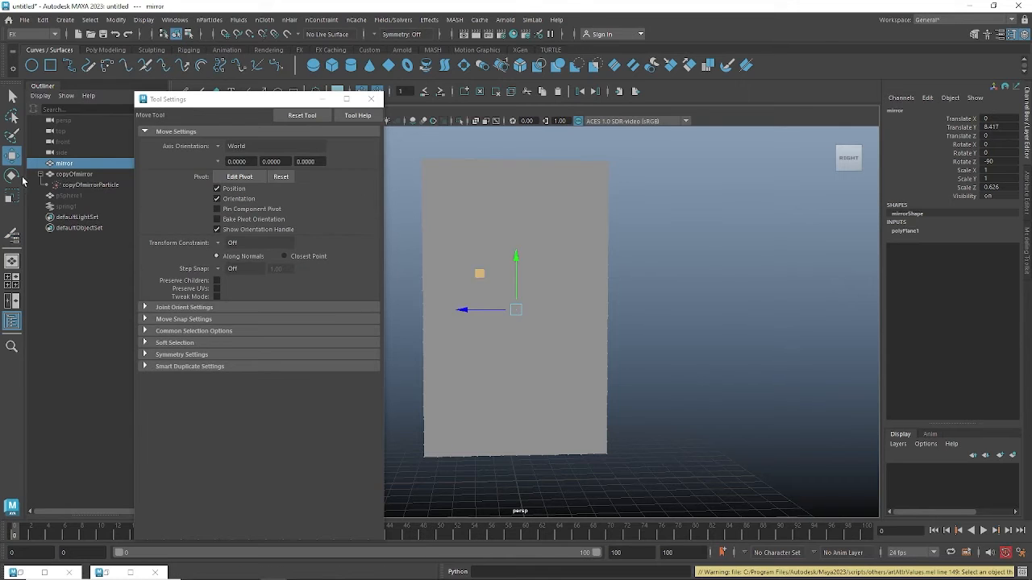
# Select the copyOfmirror mesh and activate the Paint Soft Body Weights Tool on its goalPP attribute
pyautogui.click(79, 175)
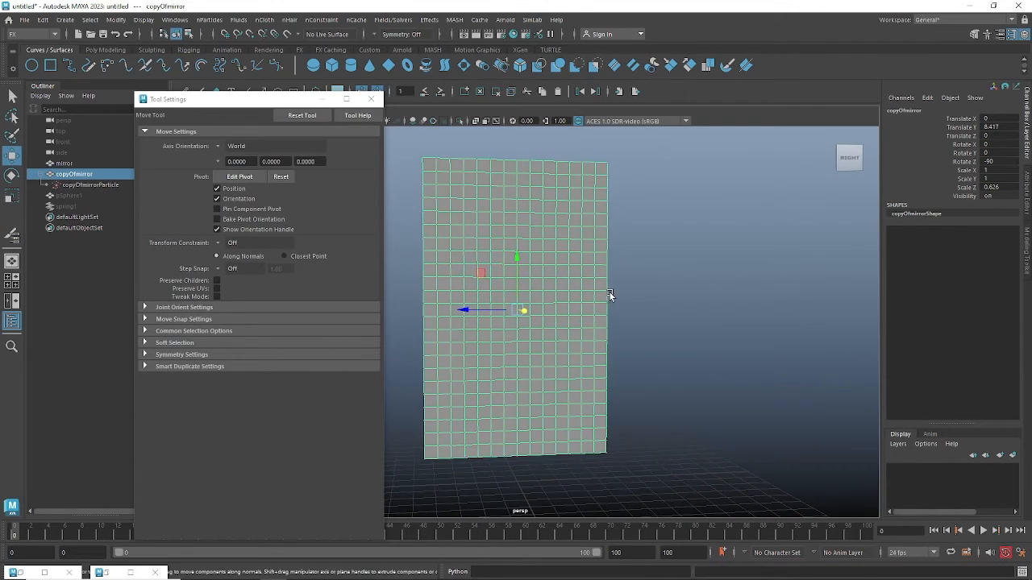
pyautogui.keyDown('alt'); pyautogui.moveTo(610, 296); pyautogui.dragTo(635, 305); pyautogui.keyUp('alt')
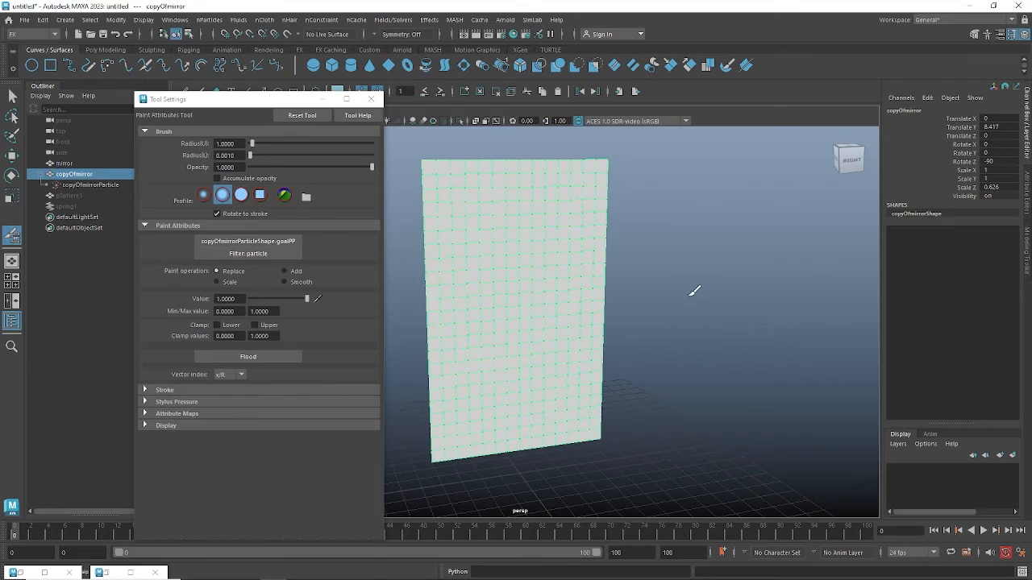
pyautogui.keyDown('alt'); pyautogui.moveTo(671, 287); pyautogui.dragTo(670, 282); pyautogui.keyUp('alt')
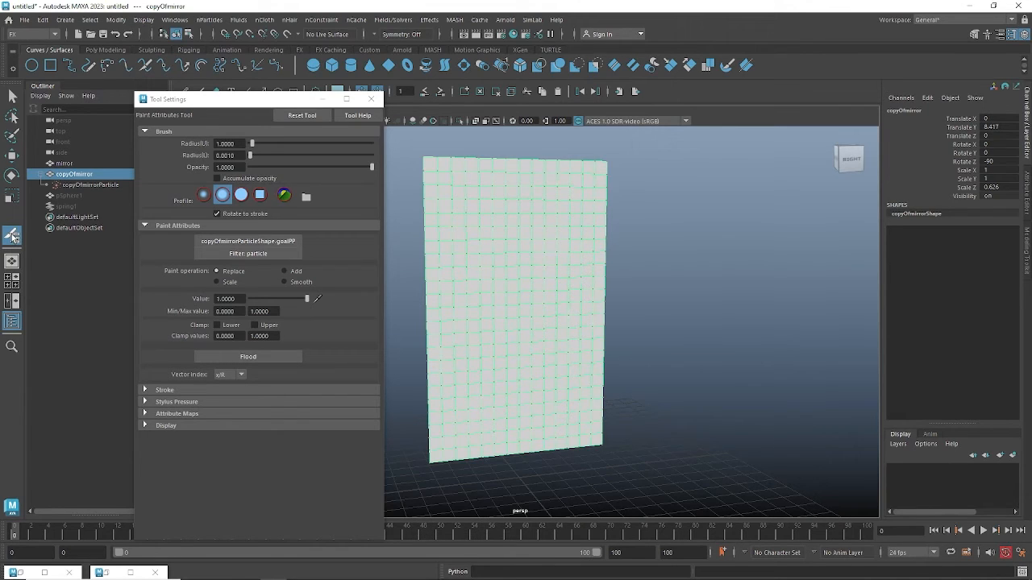
pyautogui.moveTo(635, 290)
pyautogui.keyDown('alt'); pyautogui.mouseDown()
pyautogui.moveTo(621, 292)
pyautogui.moveTo(625, 275)
pyautogui.moveTo(656, 293)
pyautogui.moveTo(640, 299)
pyautogui.moveTo(669, 287)
pyautogui.moveTo(663, 314)
pyautogui.mouseUp(); pyautogui.keyUp('alt')
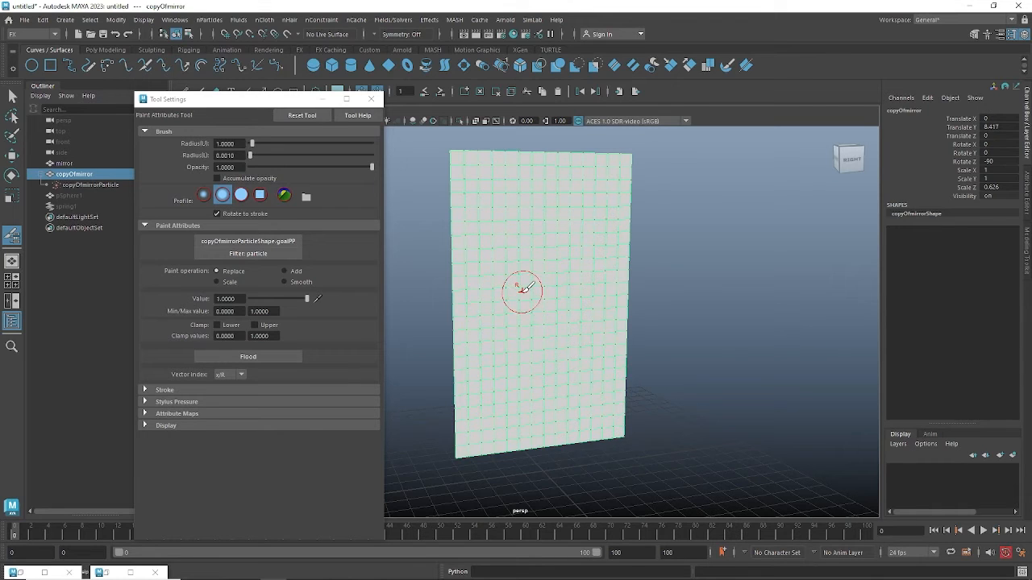
# Set the paint value to 0.2 and paint the goal weights over the mirror's large central oval, leaving the outer edges unpainted
pyautogui.moveTo(236, 300); pyautogui.dragTo(202, 298)
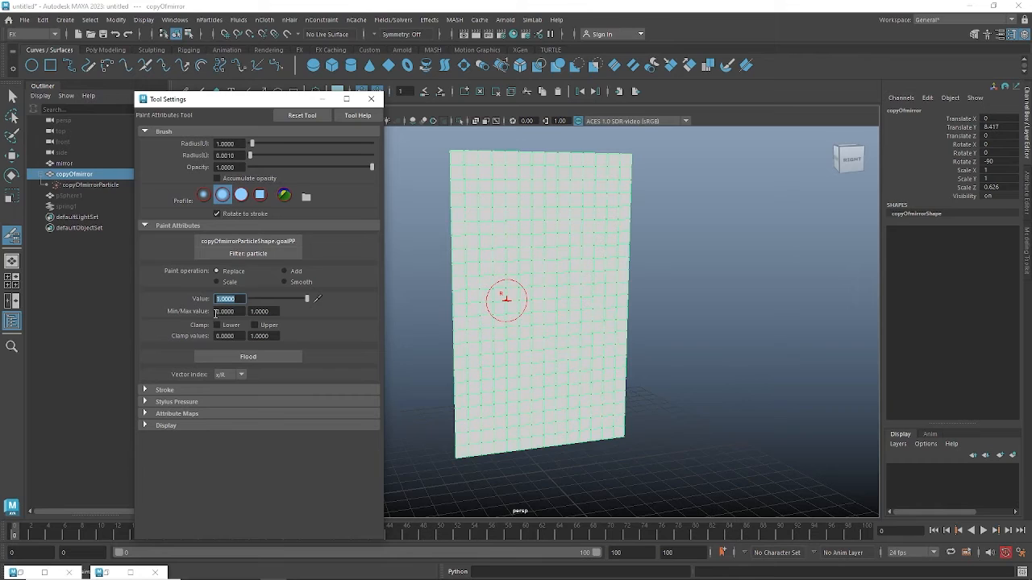
pyautogui.write('.2')
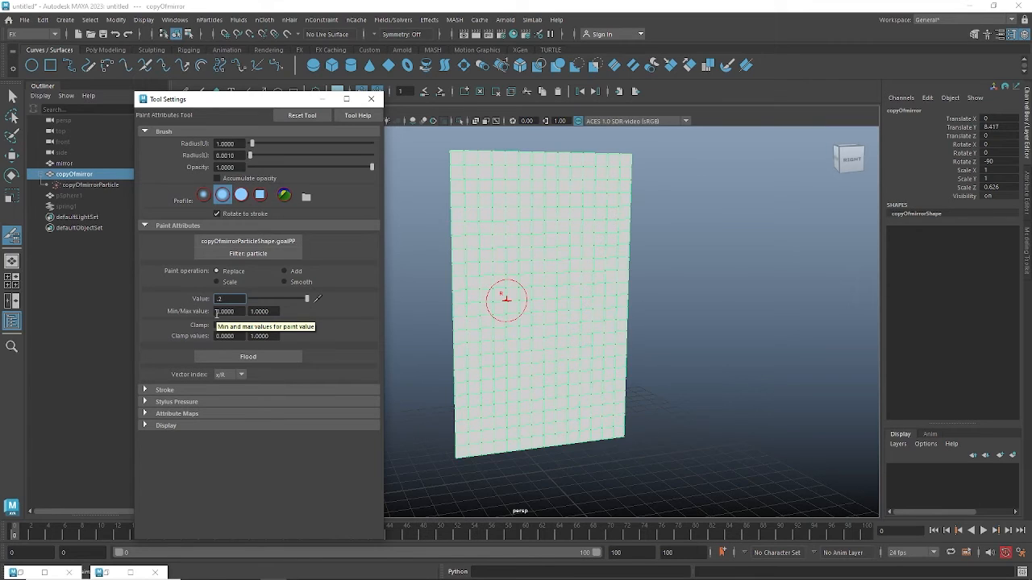
pyautogui.press('Return')
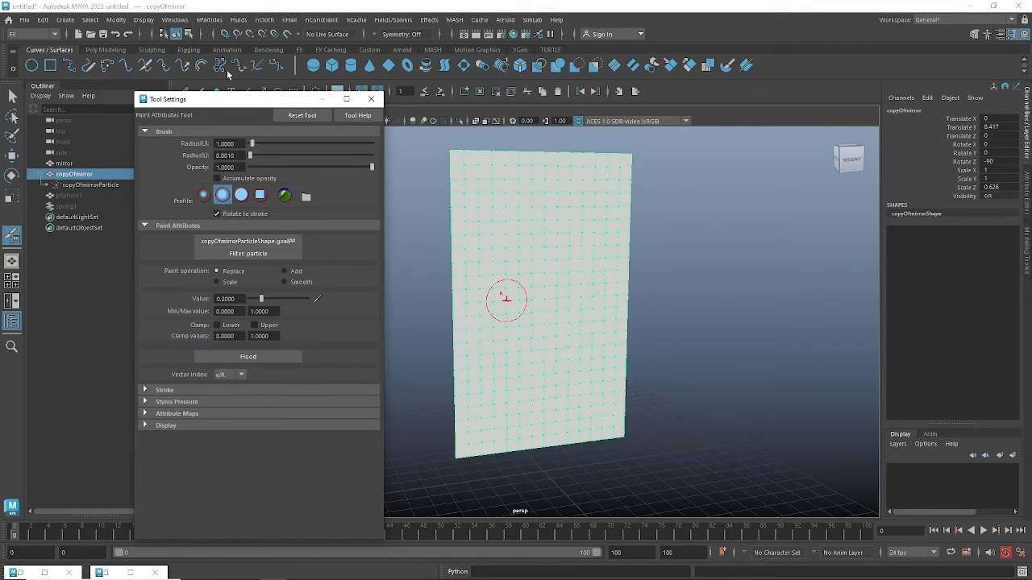
pyautogui.moveTo(530, 272)
pyautogui.mouseDown()
pyautogui.moveTo(551, 305)
pyautogui.moveTo(543, 281)
pyautogui.moveTo(534, 318)
pyautogui.moveTo(530, 278)
pyautogui.moveTo(565, 266)
pyautogui.moveTo(575, 322)
pyautogui.moveTo(548, 288)
pyautogui.moveTo(559, 269)
pyautogui.moveTo(545, 328)
pyautogui.moveTo(542, 265)
pyautogui.mouseUp()
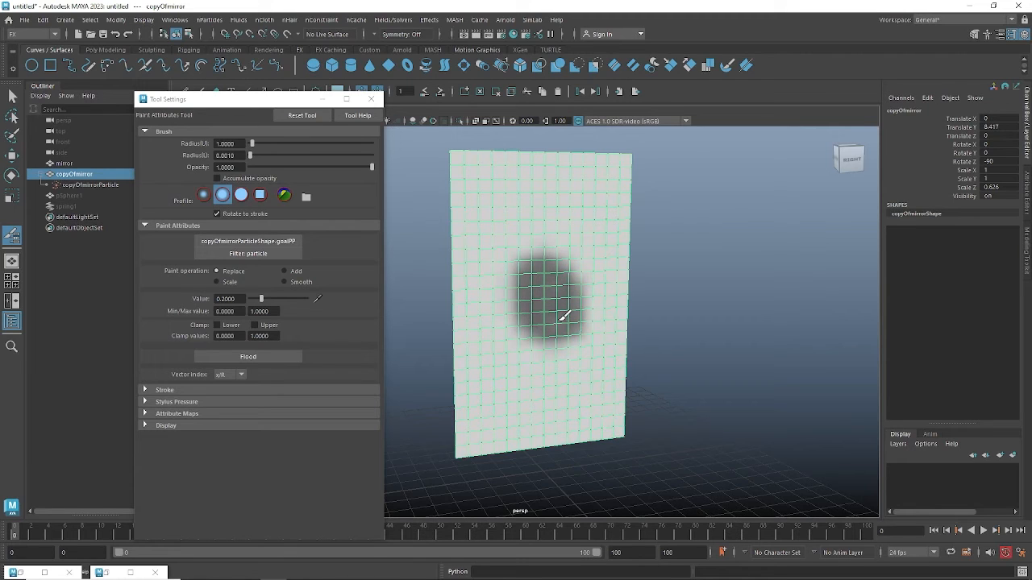
pyautogui.moveTo(564, 315)
pyautogui.mouseDown()
pyautogui.moveTo(525, 267)
pyautogui.moveTo(566, 285)
pyautogui.moveTo(573, 324)
pyautogui.moveTo(557, 257)
pyautogui.moveTo(557, 327)
pyautogui.moveTo(523, 285)
pyautogui.moveTo(569, 257)
pyautogui.mouseUp()
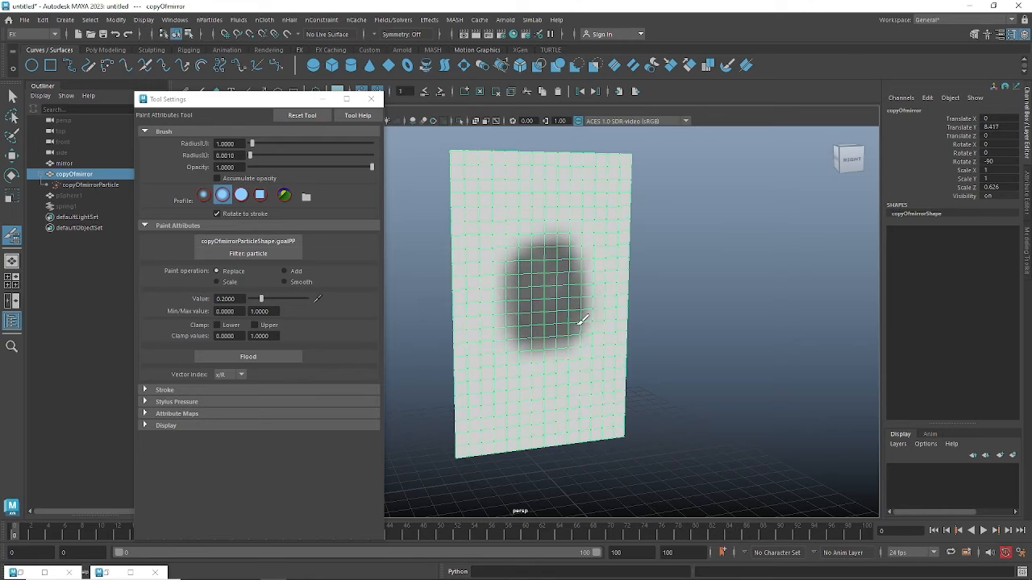
pyautogui.moveTo(578, 324); pyautogui.dragTo(566, 338)
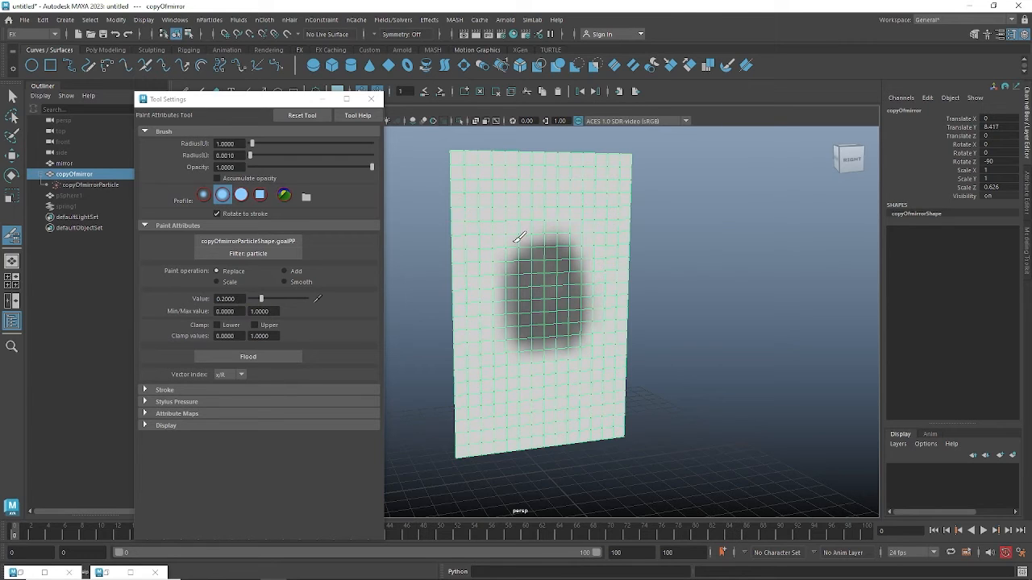
pyautogui.moveTo(521, 233)
pyautogui.mouseDown()
pyautogui.moveTo(511, 239)
pyautogui.moveTo(522, 337)
pyautogui.moveTo(576, 361)
pyautogui.moveTo(582, 221)
pyautogui.moveTo(510, 231)
pyautogui.moveTo(551, 211)
pyautogui.moveTo(562, 231)
pyautogui.moveTo(535, 215)
pyautogui.moveTo(542, 297)
pyautogui.mouseUp()
pyautogui.moveTo(516, 230)
pyautogui.mouseDown()
pyautogui.moveTo(502, 302)
pyautogui.moveTo(488, 288)
pyautogui.moveTo(503, 371)
pyautogui.moveTo(552, 385)
pyautogui.moveTo(592, 359)
pyautogui.moveTo(595, 313)
pyautogui.moveTo(602, 322)
pyautogui.moveTo(562, 345)
pyautogui.moveTo(507, 341)
pyautogui.moveTo(534, 364)
pyautogui.moveTo(585, 340)
pyautogui.mouseUp()
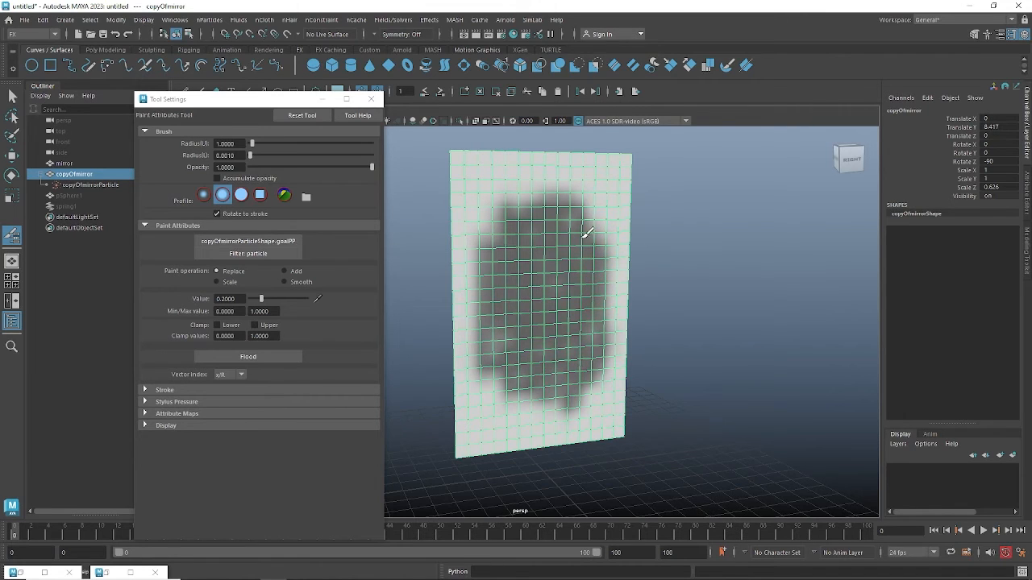
pyautogui.moveTo(586, 233)
pyautogui.mouseDown()
pyautogui.moveTo(511, 199)
pyautogui.moveTo(501, 279)
pyautogui.moveTo(482, 204)
pyautogui.moveTo(540, 182)
pyautogui.moveTo(593, 213)
pyautogui.moveTo(610, 305)
pyautogui.moveTo(603, 387)
pyautogui.moveTo(544, 420)
pyautogui.moveTo(516, 421)
pyautogui.moveTo(557, 414)
pyautogui.moveTo(493, 397)
pyautogui.moveTo(494, 314)
pyautogui.mouseUp()
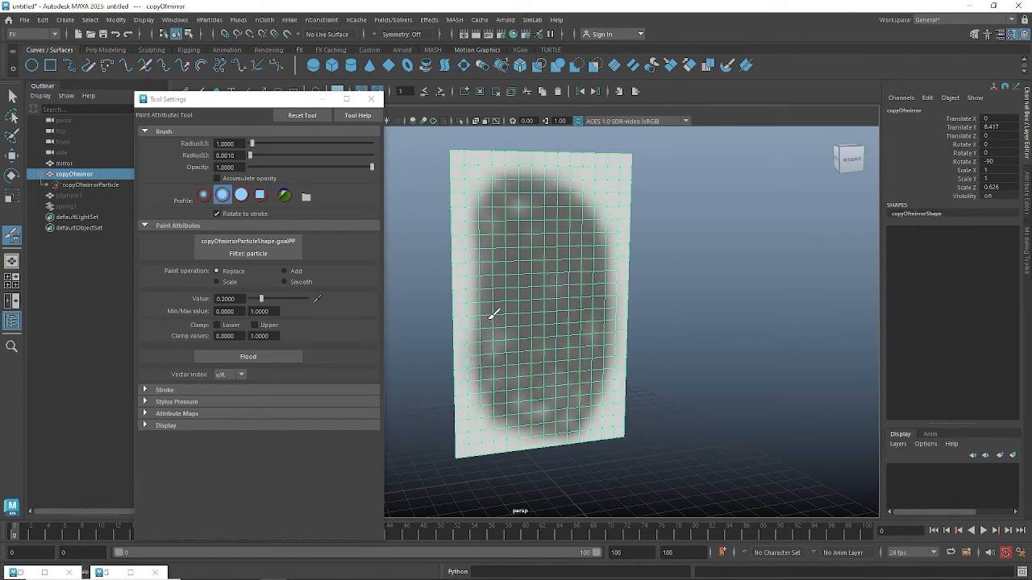
pyautogui.moveTo(487, 241)
pyautogui.mouseDown()
pyautogui.moveTo(488, 301)
pyautogui.moveTo(510, 231)
pyautogui.mouseUp()
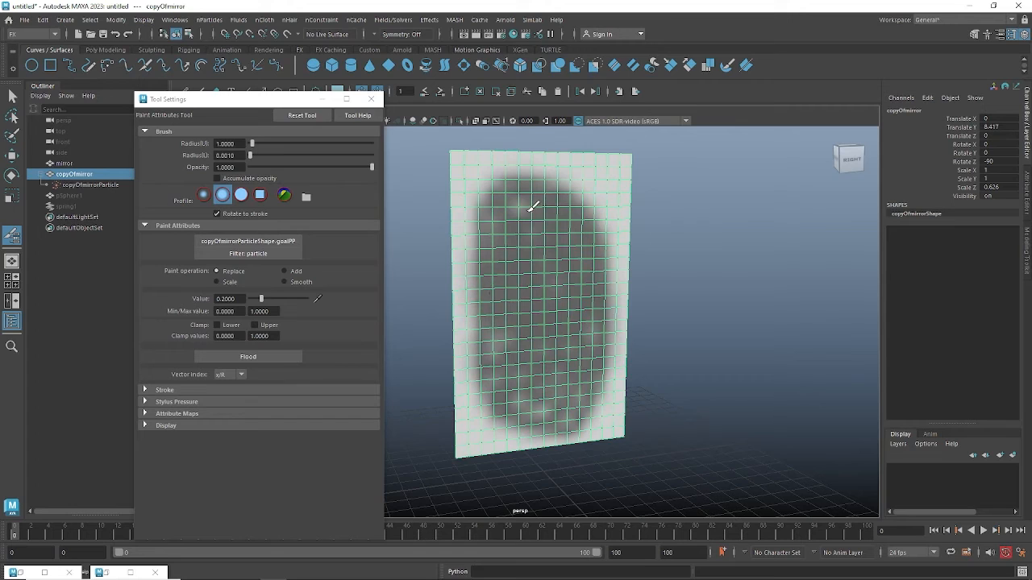
pyautogui.moveTo(506, 332)
pyautogui.mouseDown()
pyautogui.moveTo(524, 396)
pyautogui.moveTo(561, 406)
pyautogui.mouseUp()
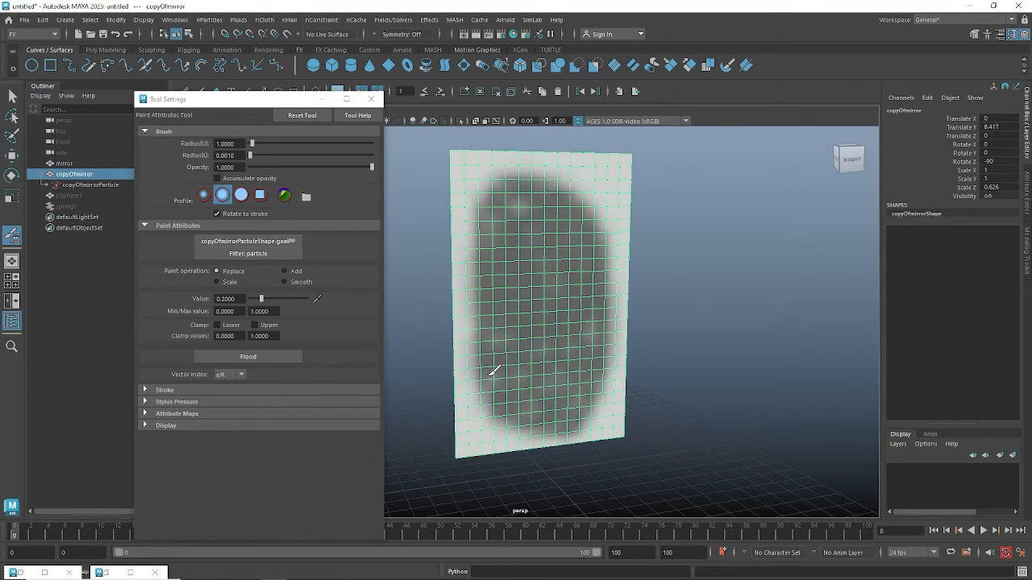
pyautogui.moveTo(529, 221); pyautogui.dragTo(535, 232)
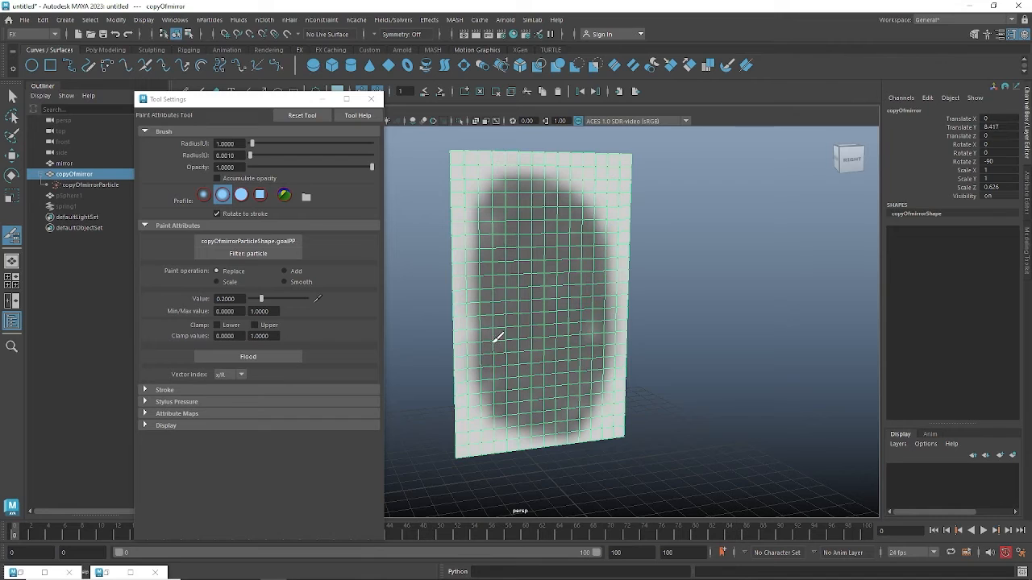
# Set the paint value to 0.3 and paint along the rim of the darkened oval to soften its transition to the mirror's edges
pyautogui.click(232, 298)
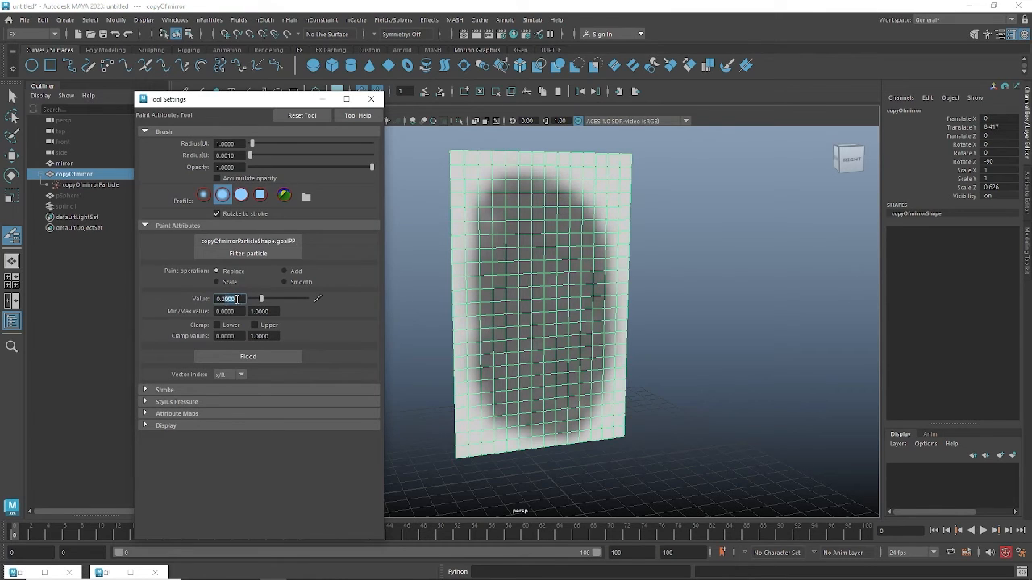
pyautogui.write('3')
pyautogui.press('Return')
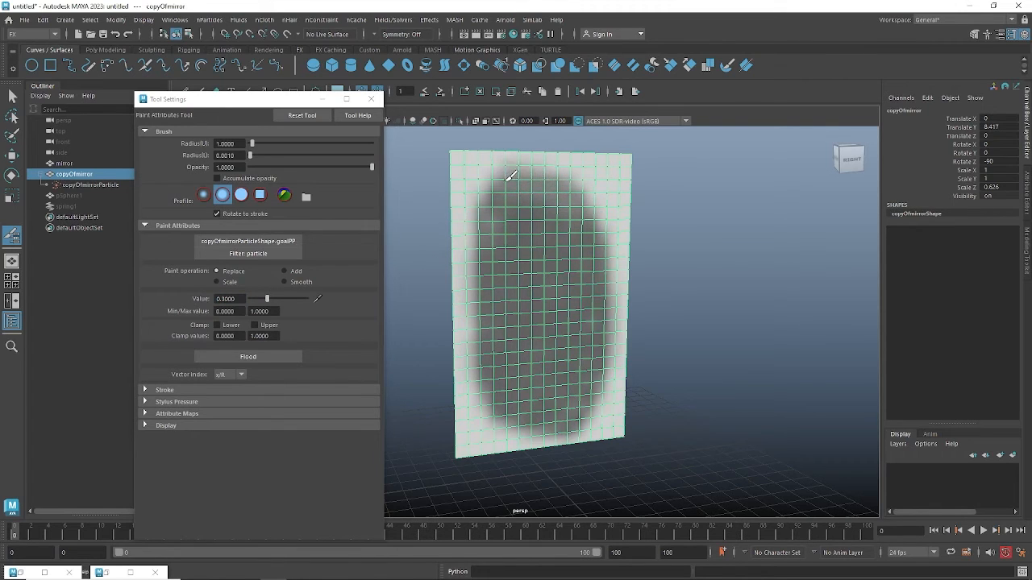
pyautogui.moveTo(510, 176)
pyautogui.mouseDown()
pyautogui.moveTo(484, 196)
pyautogui.moveTo(467, 298)
pyautogui.moveTo(492, 410)
pyautogui.moveTo(532, 419)
pyautogui.mouseUp()
pyautogui.moveTo(593, 390)
pyautogui.mouseDown()
pyautogui.moveTo(606, 272)
pyautogui.moveTo(584, 201)
pyautogui.mouseUp()
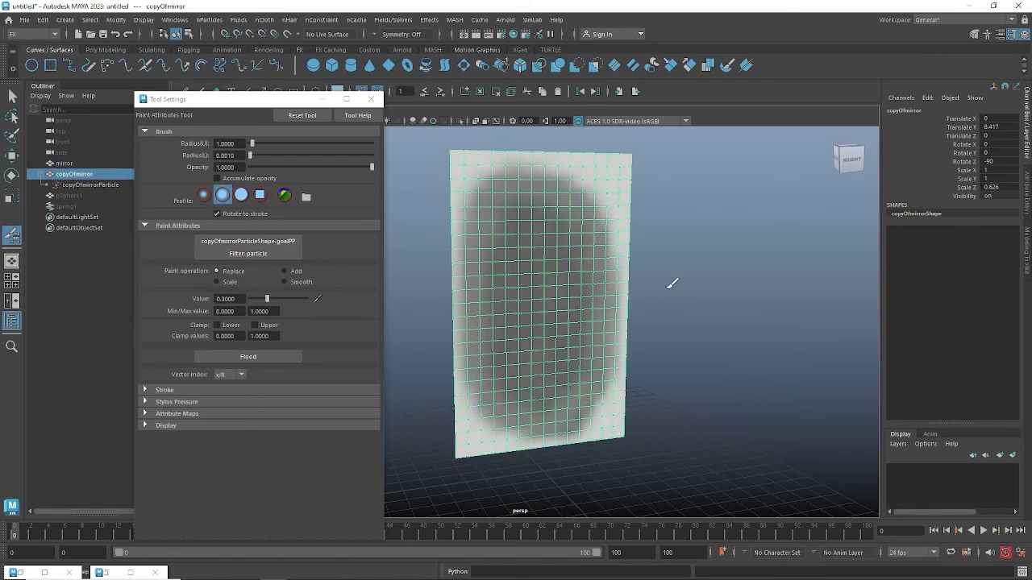
# Return to the Move tool, play the simulation to frame 96, and close the tool settings to inspect the mirror's ripples
pyautogui.press('w')
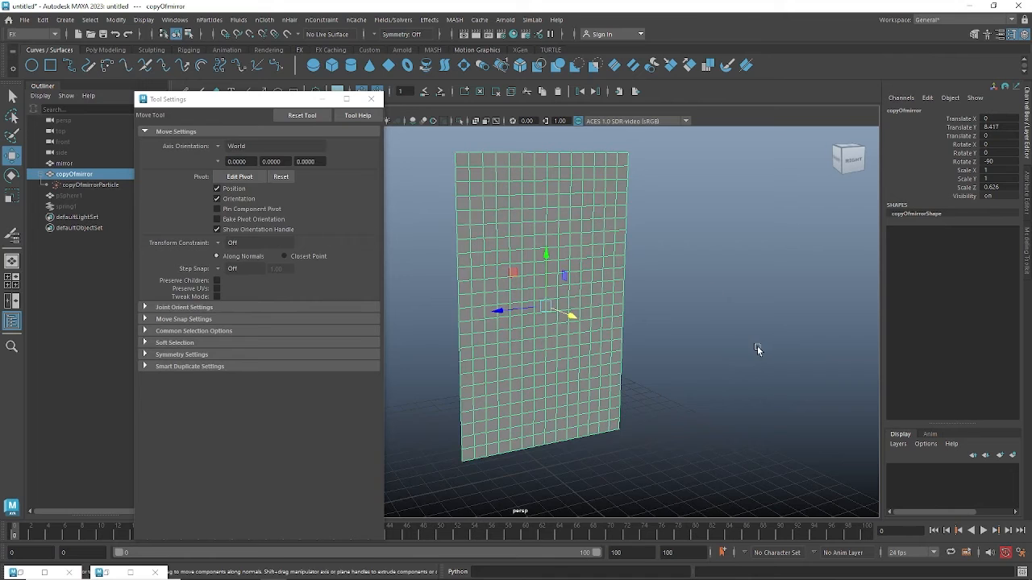
pyautogui.click(984, 530)
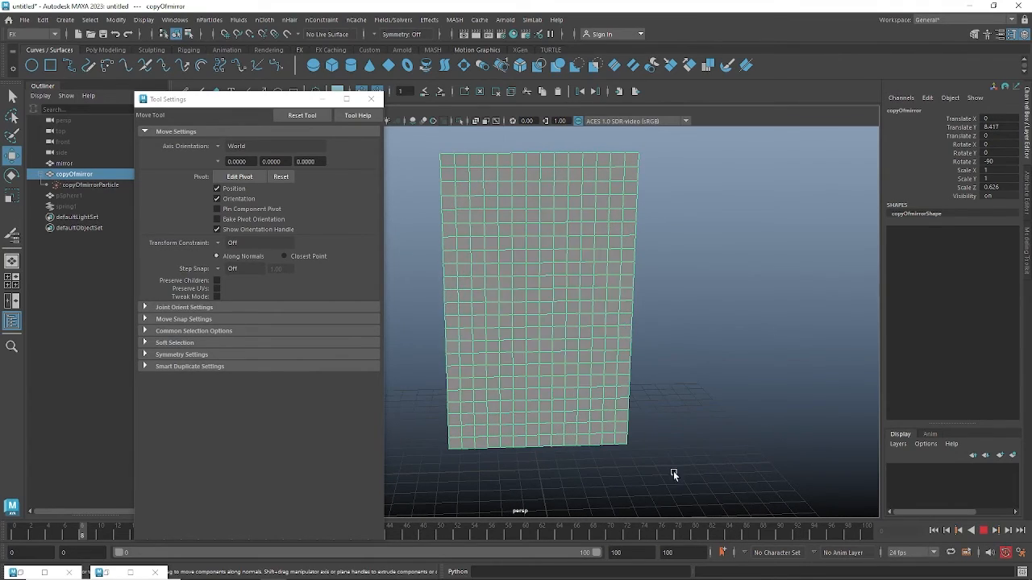
pyautogui.click(984, 531)
pyautogui.click(370, 98)
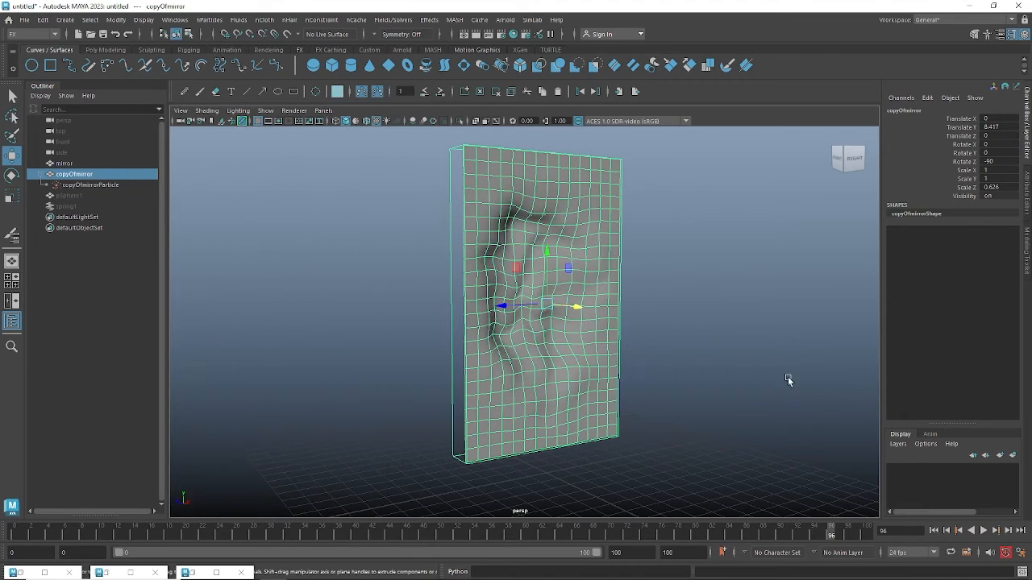
pyautogui.scroll(-6, 505, 324)
pyautogui.keyDown('alt'); pyautogui.moveTo(514, 334); pyautogui.dragTo(533, 354); pyautogui.keyUp('alt')
pyautogui.keyDown('alt'); pyautogui.moveTo(619, 377); pyautogui.dragTo(580, 373, button='middle'); pyautogui.keyUp('alt')
pyautogui.scroll(2, 548, 370)
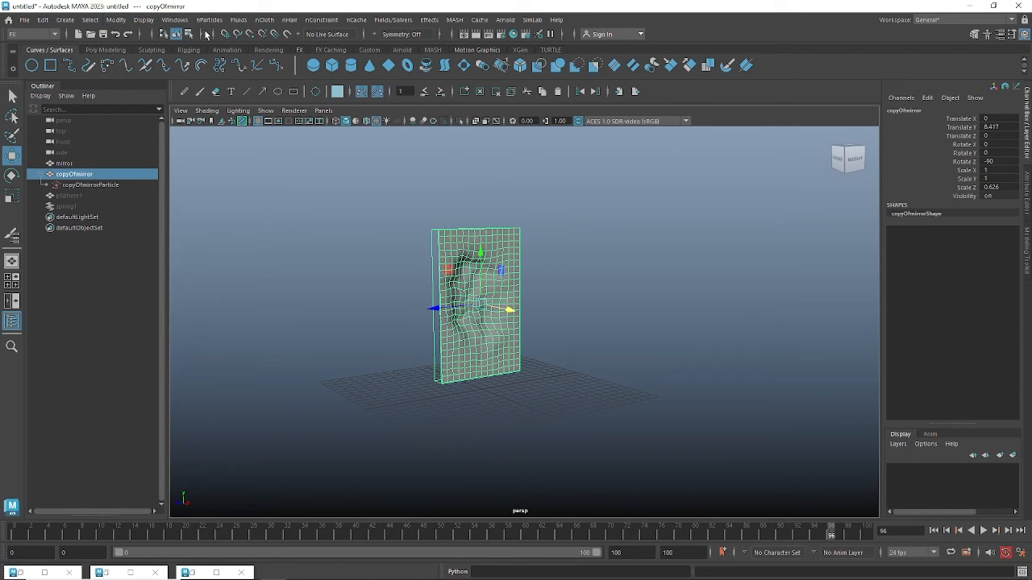
pyautogui.click(65, 19)
pyautogui.moveTo(121, 60)
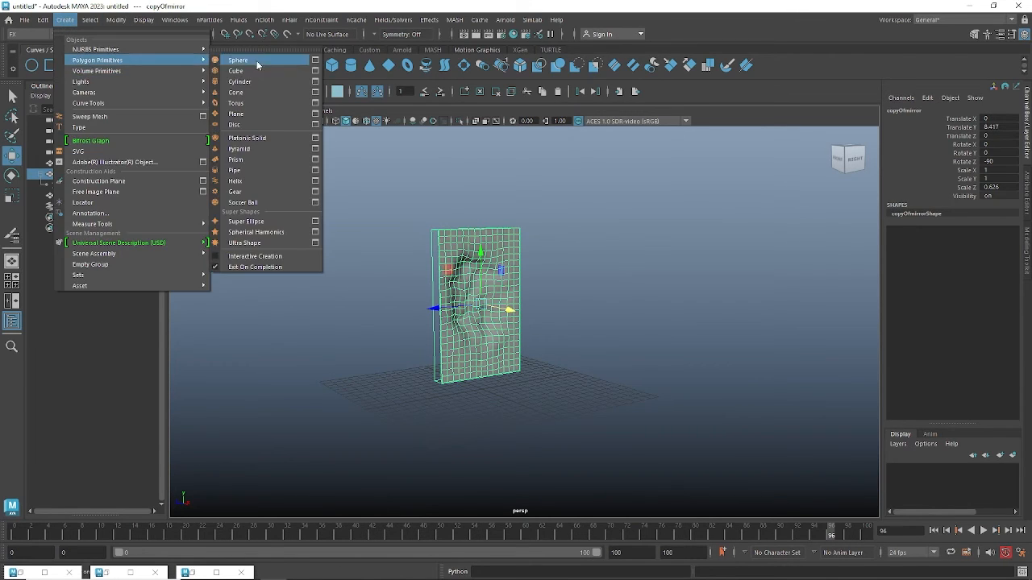
pyautogui.click(238, 103)
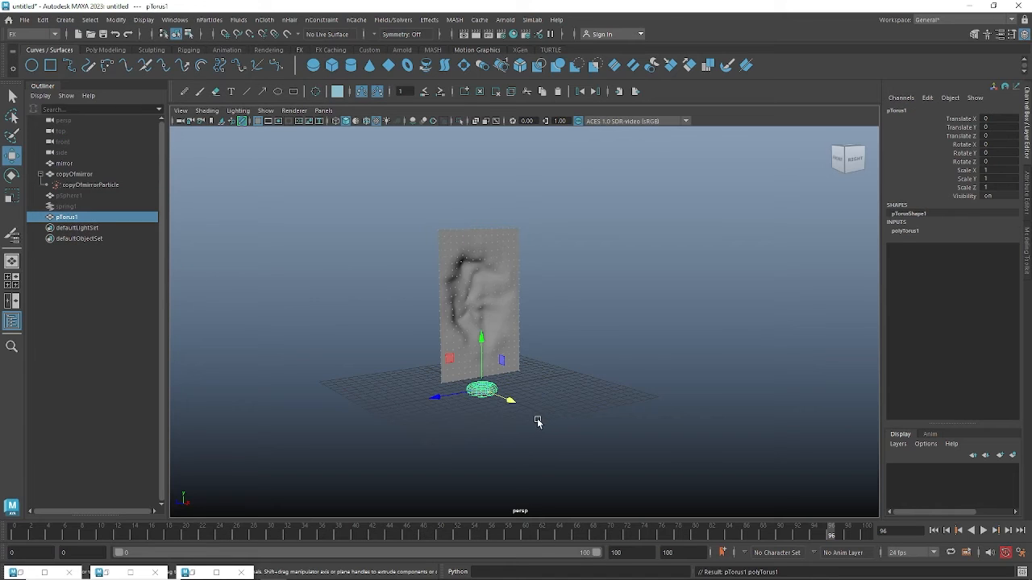
pyautogui.hotkey('alt', 'Home')
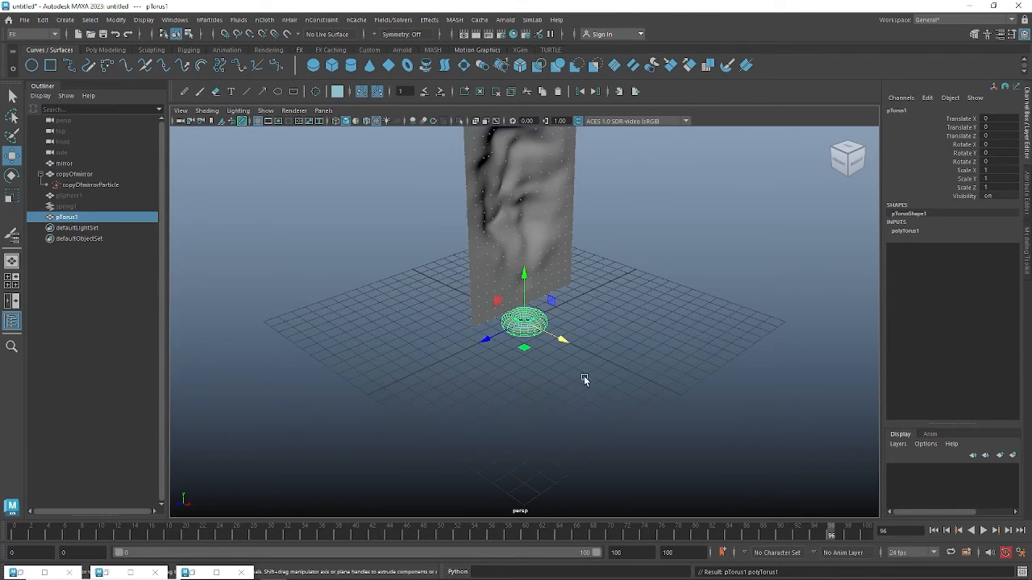
pyautogui.press('Delete')
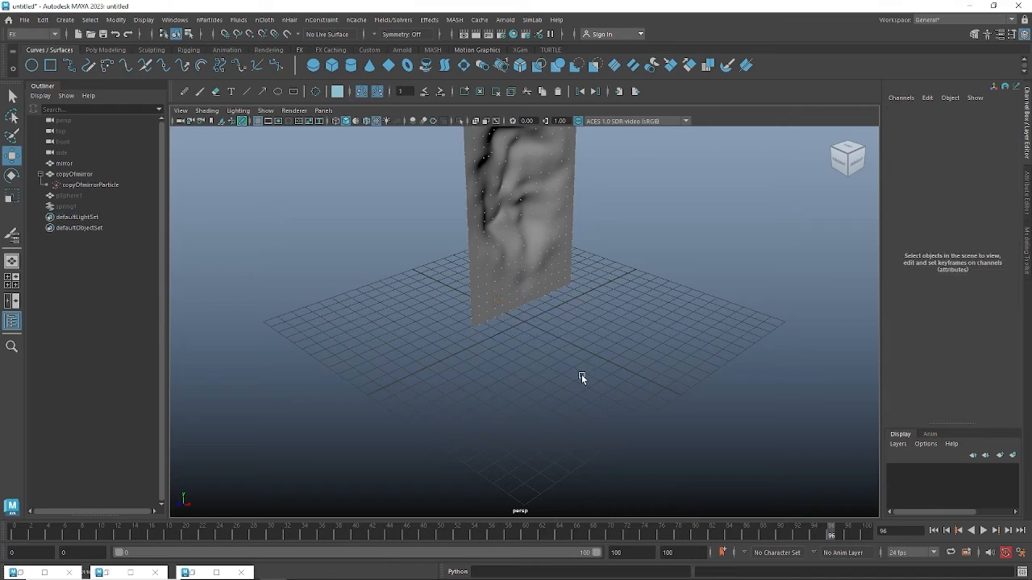
# Create a polygon plane at the origin under the mirror and scale it uniformly to about 42.7 as a floor
pyautogui.keyDown('alt'); pyautogui.moveTo(581, 374); pyautogui.dragTo(185, 153); pyautogui.keyUp('alt')
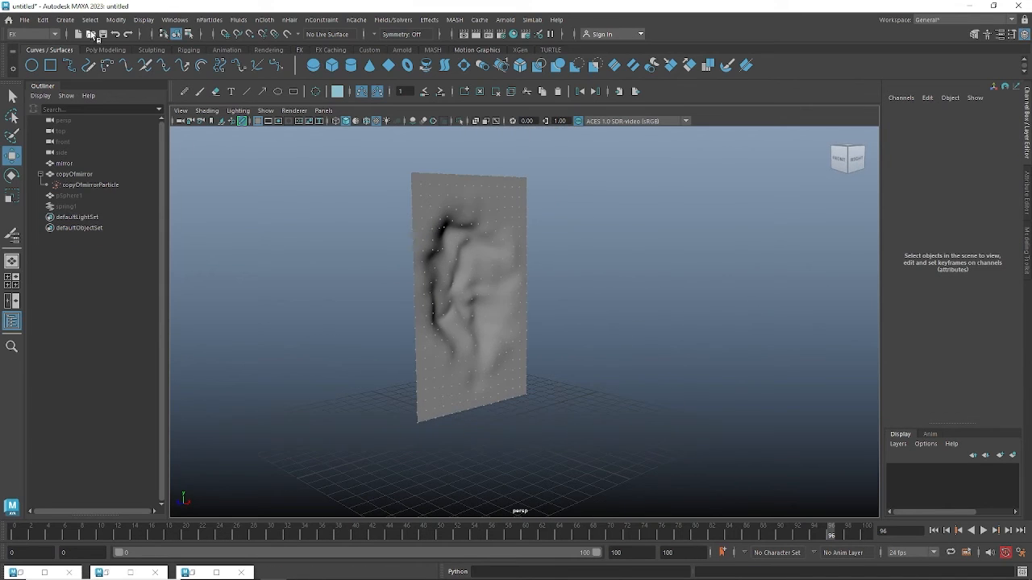
pyautogui.click(65, 19)
pyautogui.moveTo(88, 60)
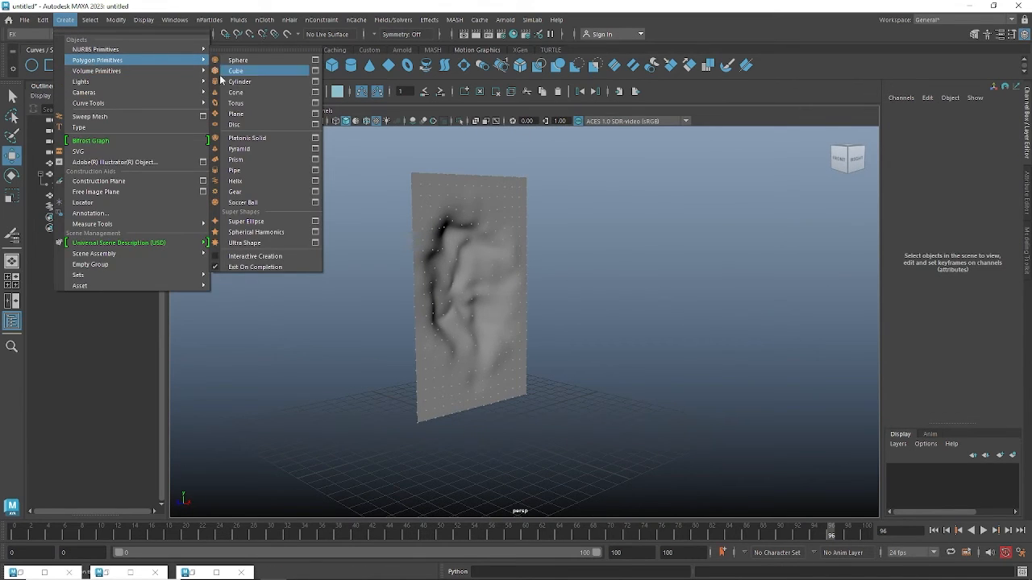
pyautogui.click(236, 114)
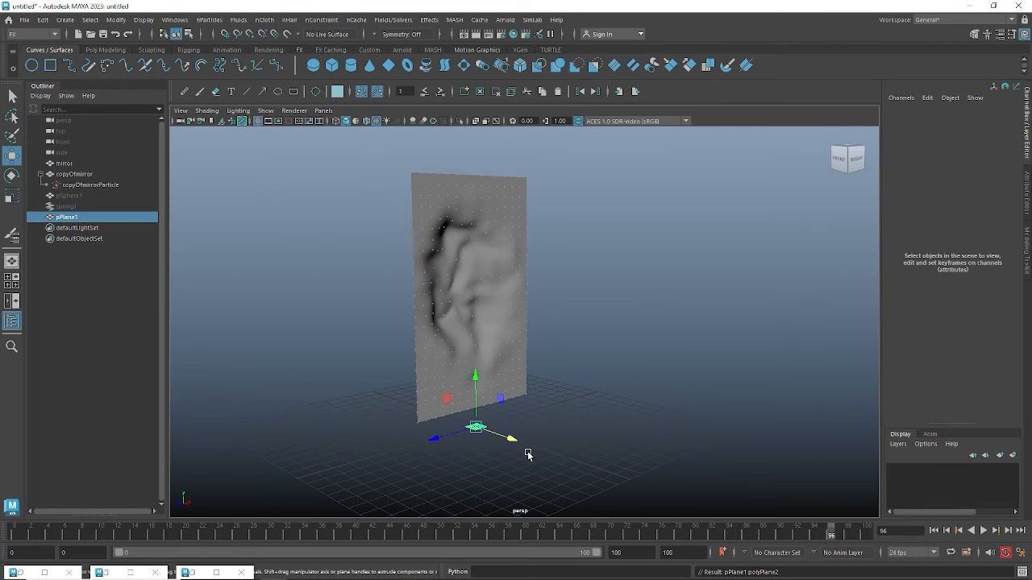
pyautogui.press('e')
pyautogui.press('r')
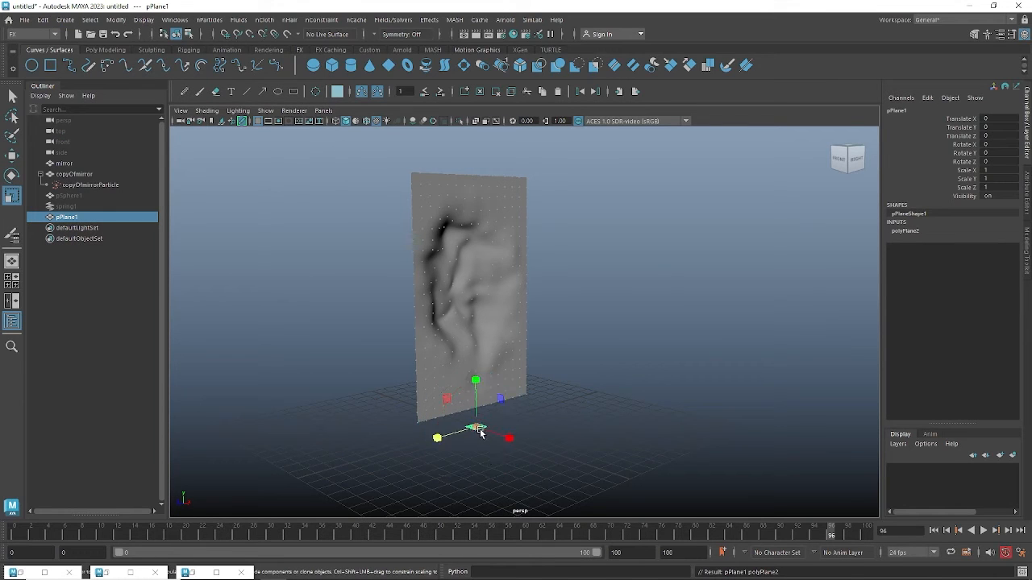
pyautogui.moveTo(478, 431); pyautogui.dragTo(940, 385)
pyautogui.scroll(-5, 550, 379)
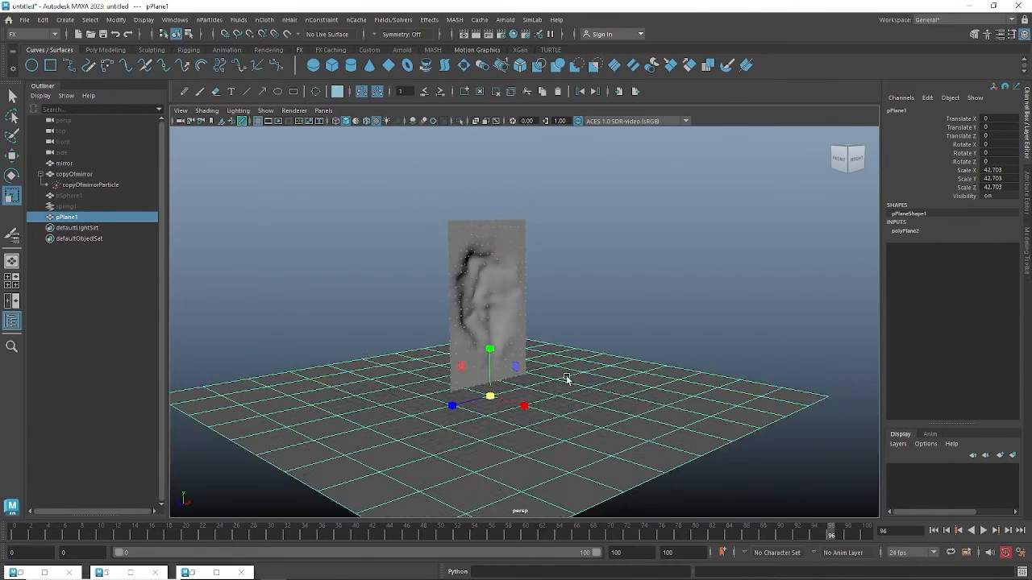
# Move the floor plane along the X axis so that more of it extends in front of the mirror
pyautogui.press('w')
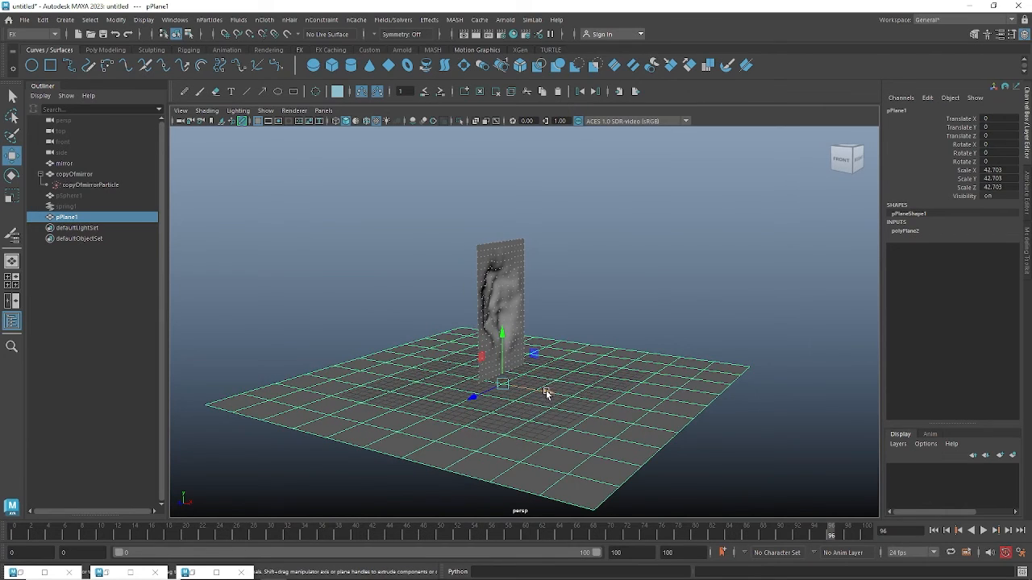
pyautogui.moveTo(546, 390); pyautogui.dragTo(645, 430)
pyautogui.scroll(2, 583, 403)
# Show the hidden sphere and return the timeline to frame 0
pyautogui.click(69, 195)
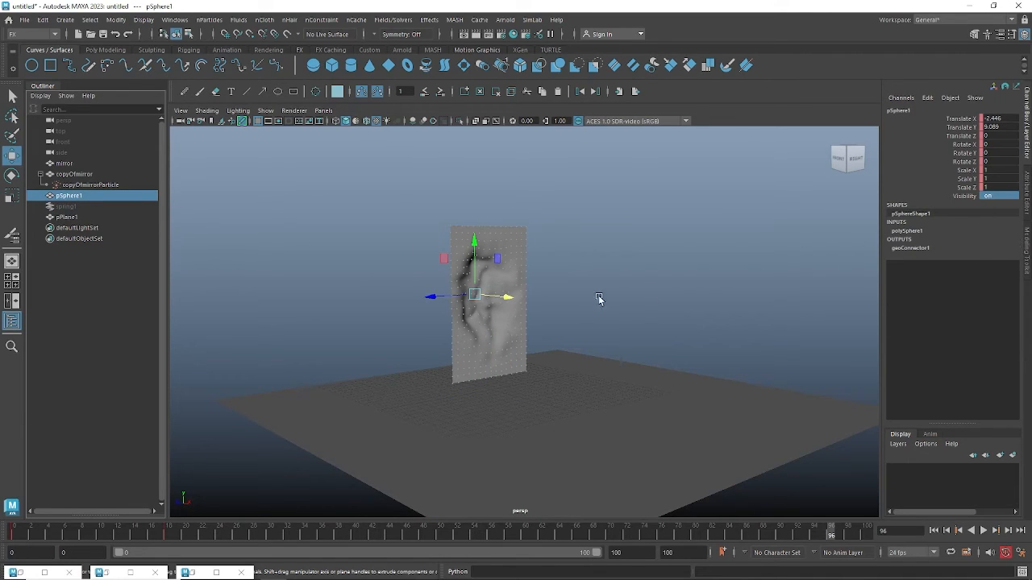
pyautogui.click(691, 298)
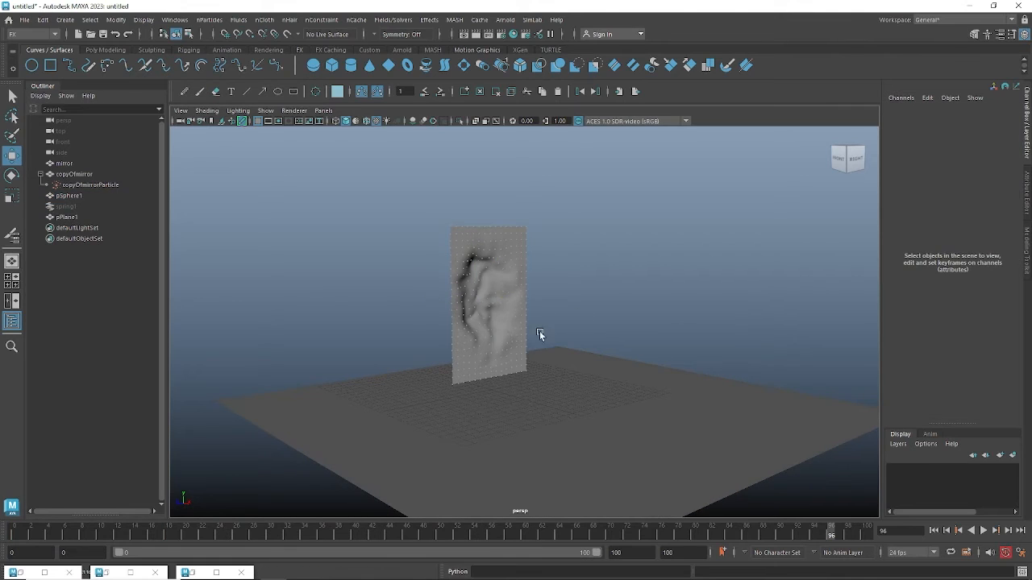
pyautogui.click(935, 531)
pyautogui.moveTo(674, 384)
pyautogui.keyDown('alt'); pyautogui.mouseDown(button='right')
pyautogui.moveTo(608, 364)
pyautogui.moveTo(718, 414)
pyautogui.moveTo(662, 394)
pyautogui.mouseUp(button='right'); pyautogui.keyUp('alt')
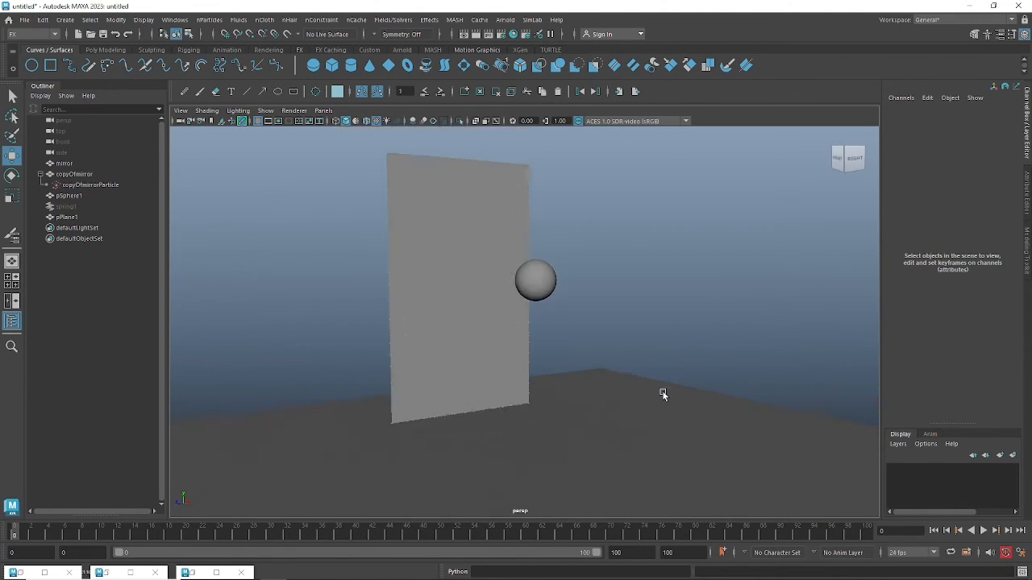
pyautogui.keyDown('alt'); pyautogui.moveTo(662, 394); pyautogui.dragTo(668, 372); pyautogui.keyUp('alt')
pyautogui.keyDown('alt'); pyautogui.moveTo(667, 372); pyautogui.dragTo(519, 320, button='right'); pyautogui.keyUp('alt')
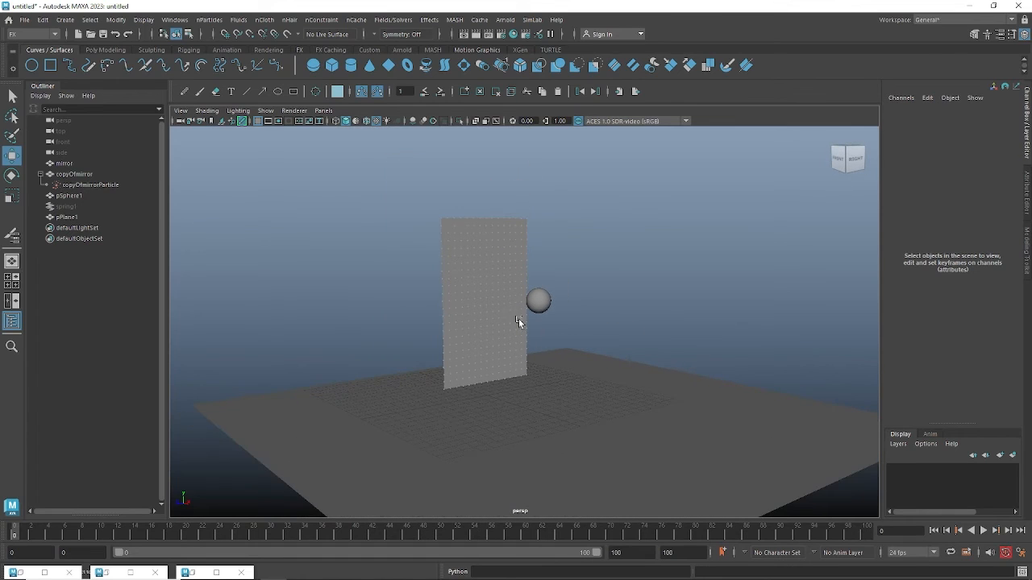
# Create an Arnold area light, move it to about X 22.6, Y 10.7, and rotate it to X -30, Y 90
pyautogui.click(58, 21)
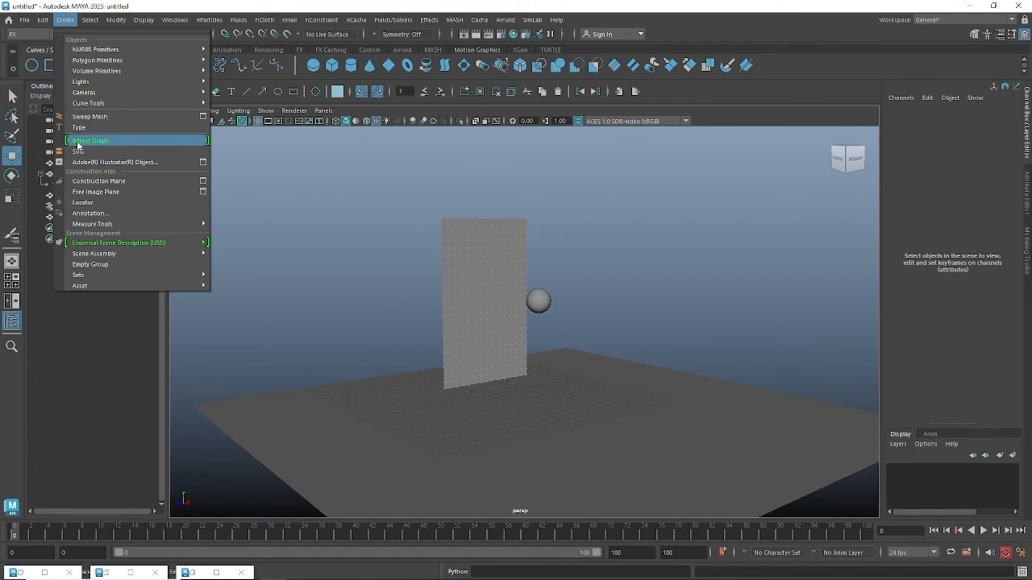
pyautogui.click(504, 20)
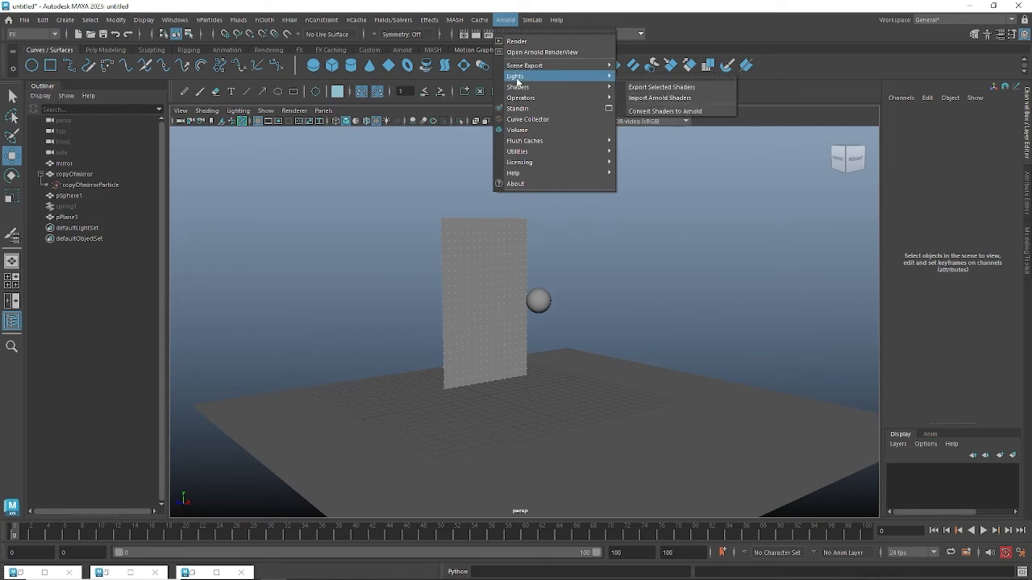
pyautogui.moveTo(544, 78)
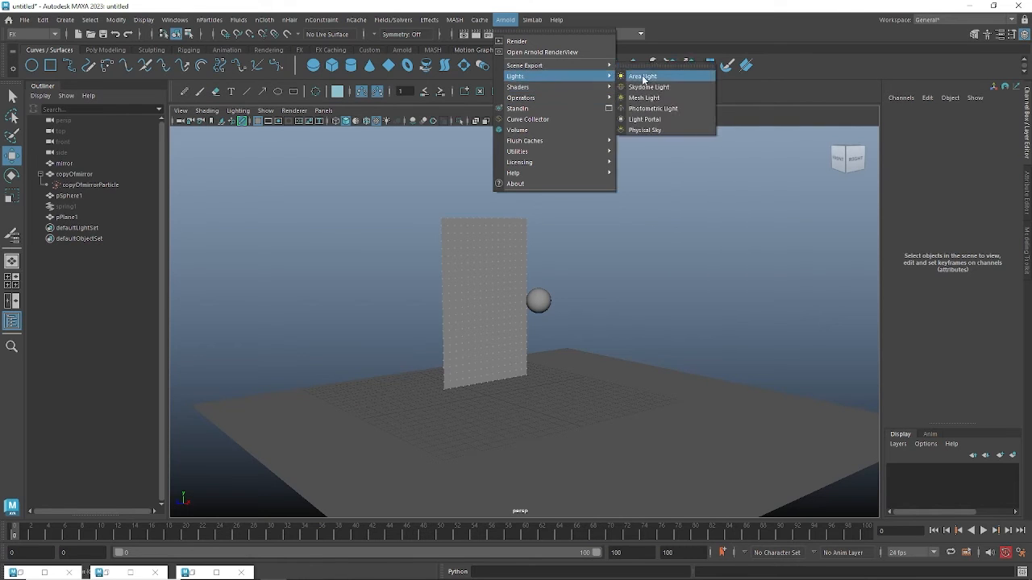
pyautogui.click(644, 77)
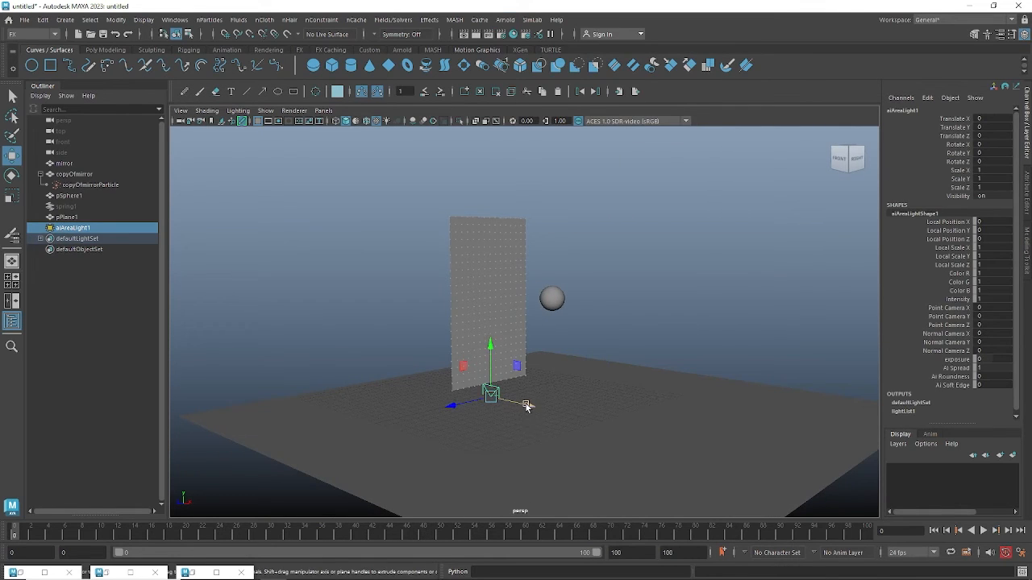
pyautogui.moveTo(527, 408); pyautogui.dragTo(801, 430)
pyautogui.moveTo(732, 405); pyautogui.dragTo(729, 246)
pyautogui.press('e')
pyautogui.moveTo(747, 297); pyautogui.dragTo(772, 257)
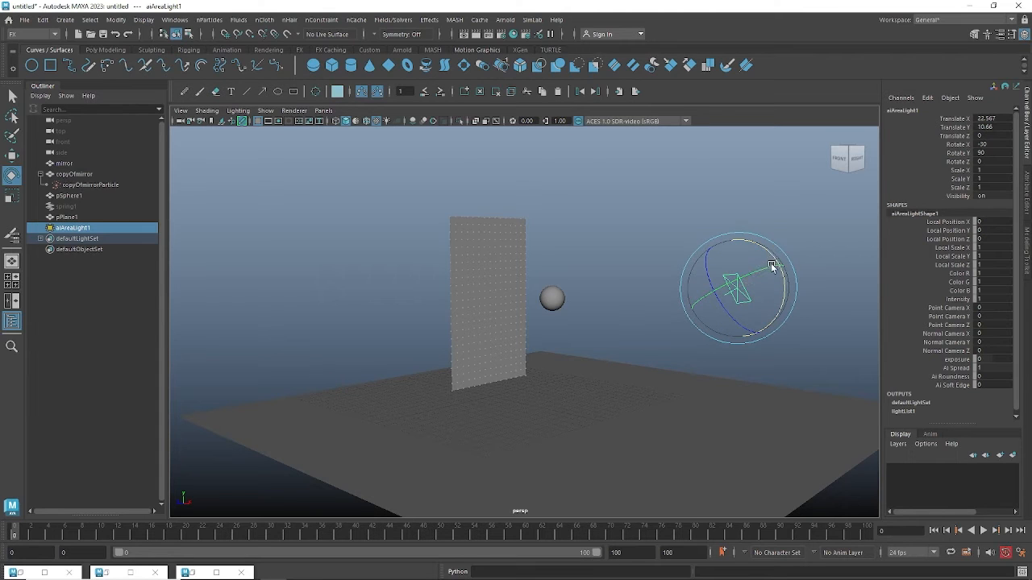
# Raise the area light above the scene to about X 24.6, Y 20.9, Z -3.8
pyautogui.press('w')
pyautogui.keyDown('alt'); pyautogui.moveTo(766, 320); pyautogui.dragTo(760, 315); pyautogui.keyUp('alt')
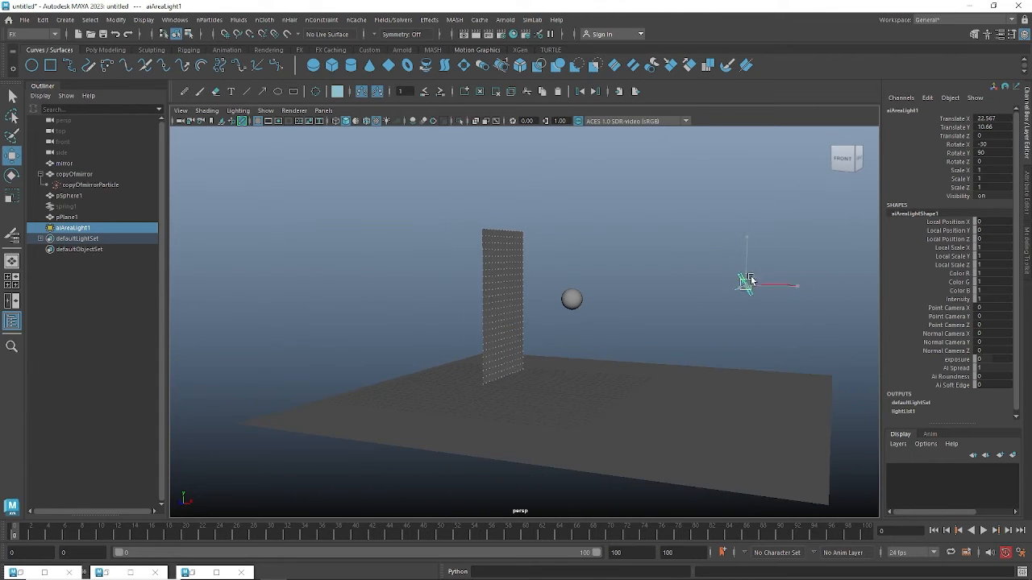
pyautogui.moveTo(748, 280); pyautogui.dragTo(771, 187)
pyautogui.keyDown('alt'); pyautogui.moveTo(761, 266); pyautogui.dragTo(727, 312); pyautogui.keyUp('alt')
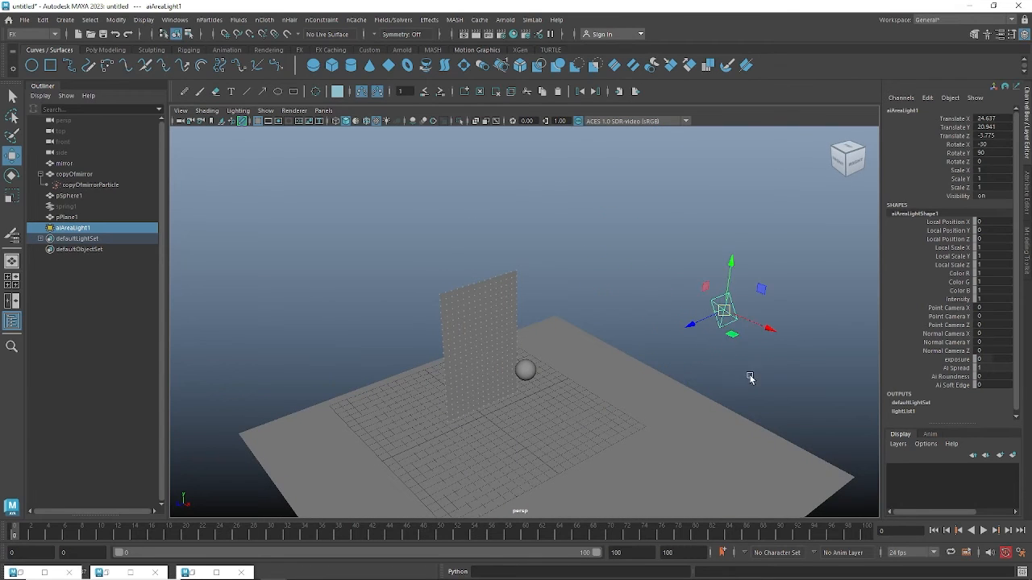
pyautogui.keyDown('alt'); pyautogui.moveTo(749, 379); pyautogui.dragTo(669, 306); pyautogui.keyUp('alt')
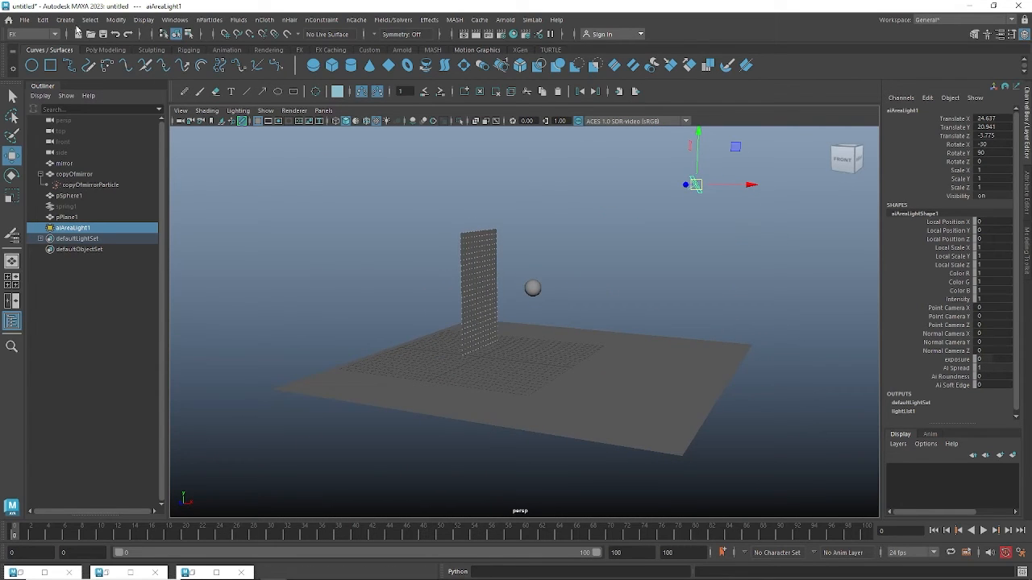
# Create a polygon cylinder at about X 20.5, Y 6.3, Z 12.7 and scale it to about 2.2, 7.1, 2.2 as a pillar
pyautogui.click(43, 19)
pyautogui.moveTo(65, 19)
pyautogui.moveTo(79, 61)
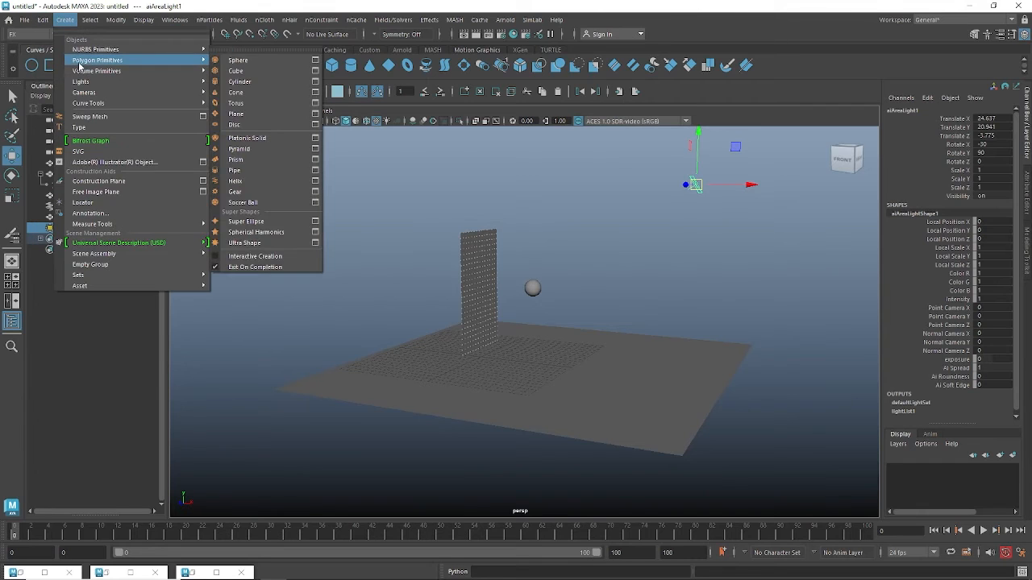
pyautogui.click(276, 83)
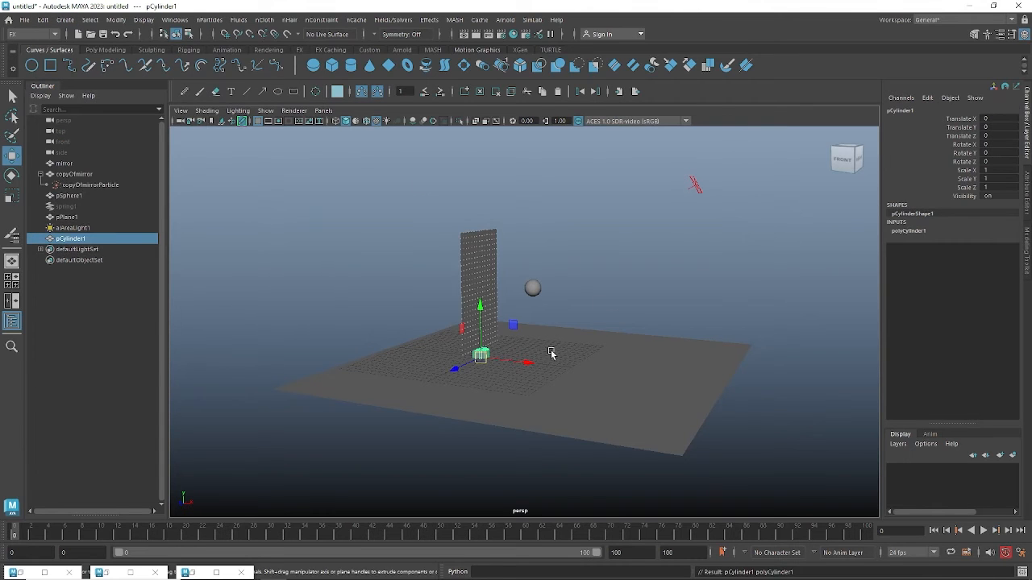
pyautogui.moveTo(600, 377); pyautogui.dragTo(411, 223)
pyautogui.press('e')
pyautogui.press('r')
pyautogui.scroll(-3, 415, 315)
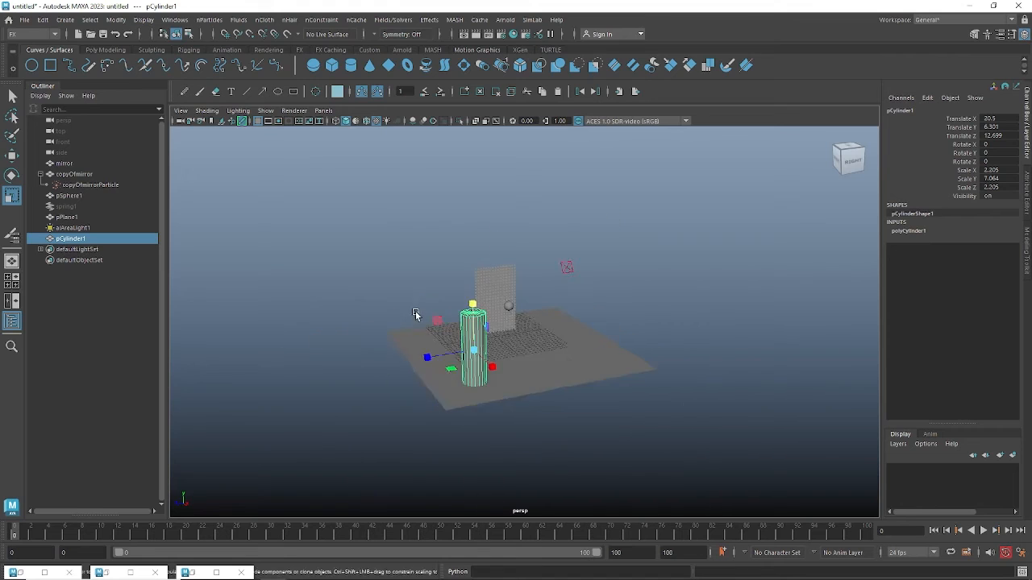
# Create a polygon cube and move it to about X 32.1, beyond the floor's edge facing the mirror
pyautogui.keyDown('alt'); pyautogui.moveTo(415, 316); pyautogui.dragTo(439, 307); pyautogui.keyUp('alt')
pyautogui.click(89, 20)
pyautogui.moveTo(66, 21)
pyautogui.moveTo(85, 62)
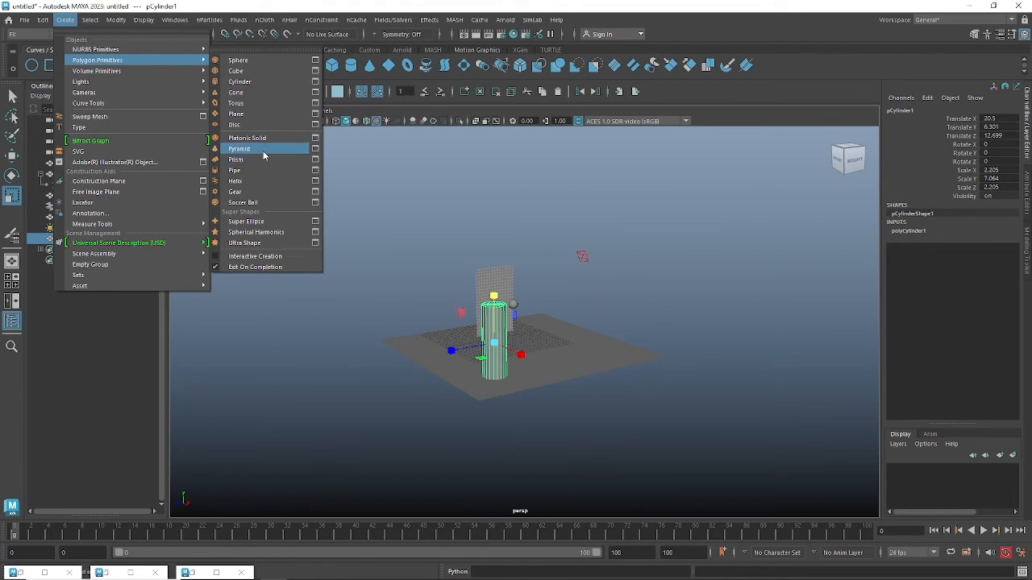
pyautogui.click(266, 71)
pyautogui.press('w')
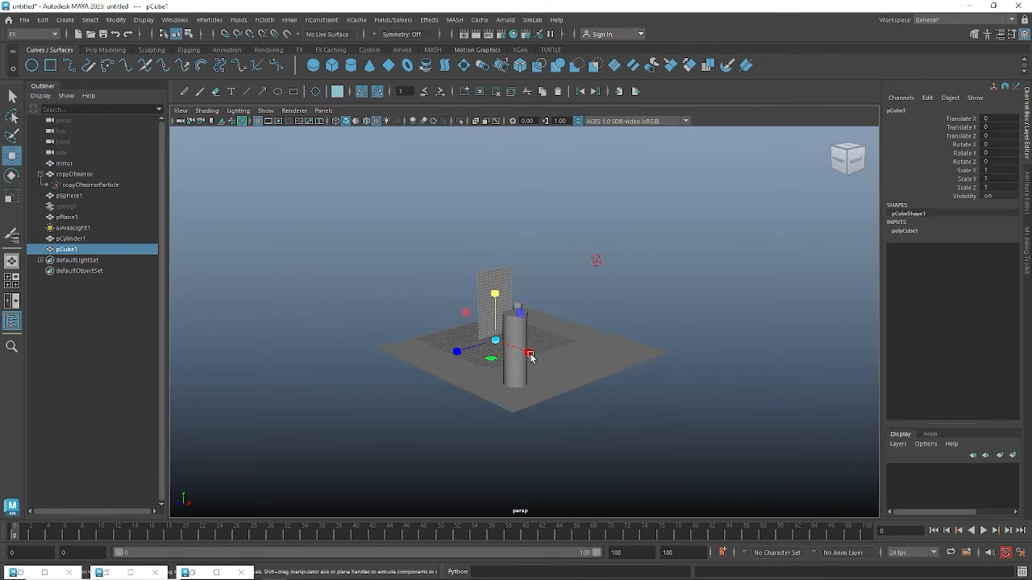
pyautogui.moveTo(529, 357); pyautogui.dragTo(653, 418)
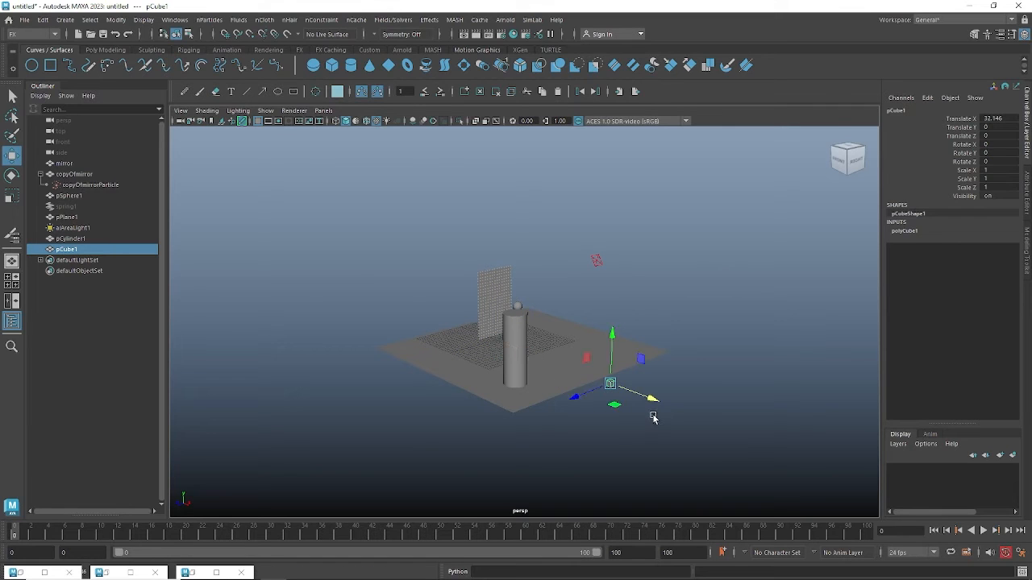
# Scale the cube to about 2.07, 23.5, 86.1 to form a long wall, and raise it
pyautogui.press('e')
pyautogui.press('r')
pyautogui.moveTo(612, 388); pyautogui.dragTo(802, 463)
pyautogui.moveTo(649, 400); pyautogui.dragTo(564, 412)
pyautogui.moveTo(502, 419); pyautogui.dragTo(682, 412)
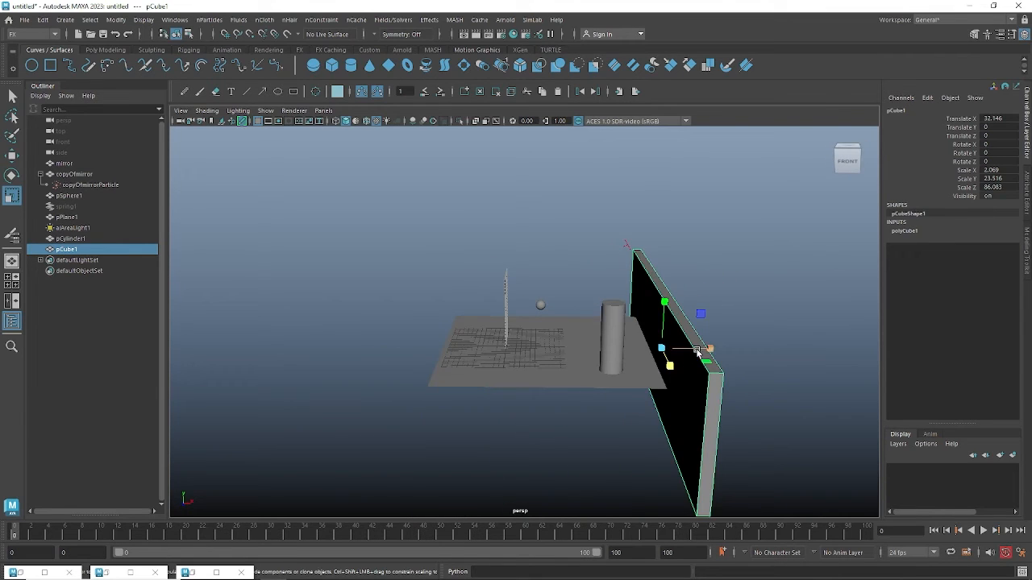
pyautogui.press('w')
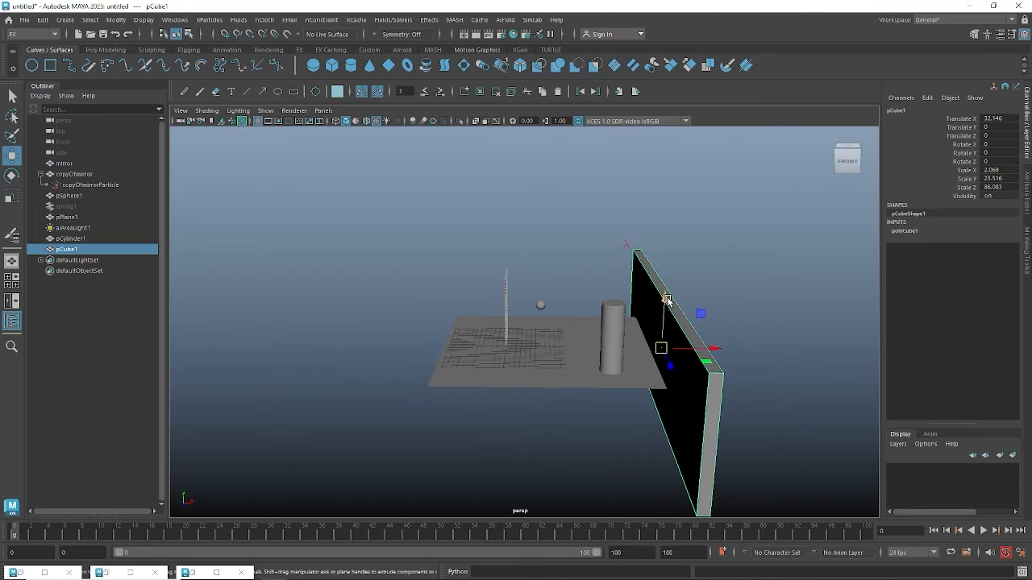
pyautogui.moveTo(667, 299); pyautogui.dragTo(361, 308)
# Duplicate the area light, move the copy to about X 11, Y 20.9, Z 21.1, and rotate it to Y -15
pyautogui.click(639, 280)
pyautogui.hotkey('ctrl', 'd')
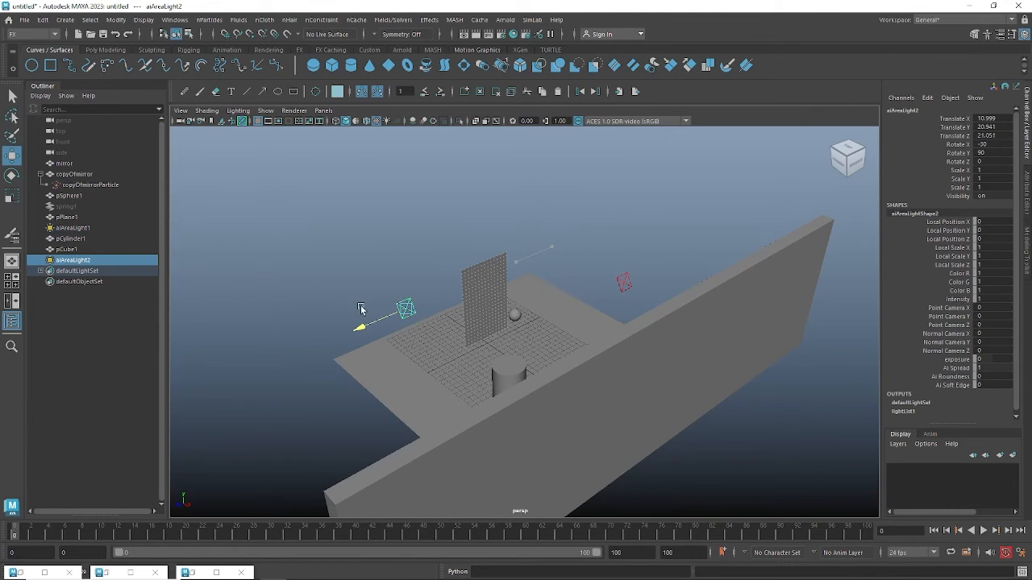
pyautogui.press('e')
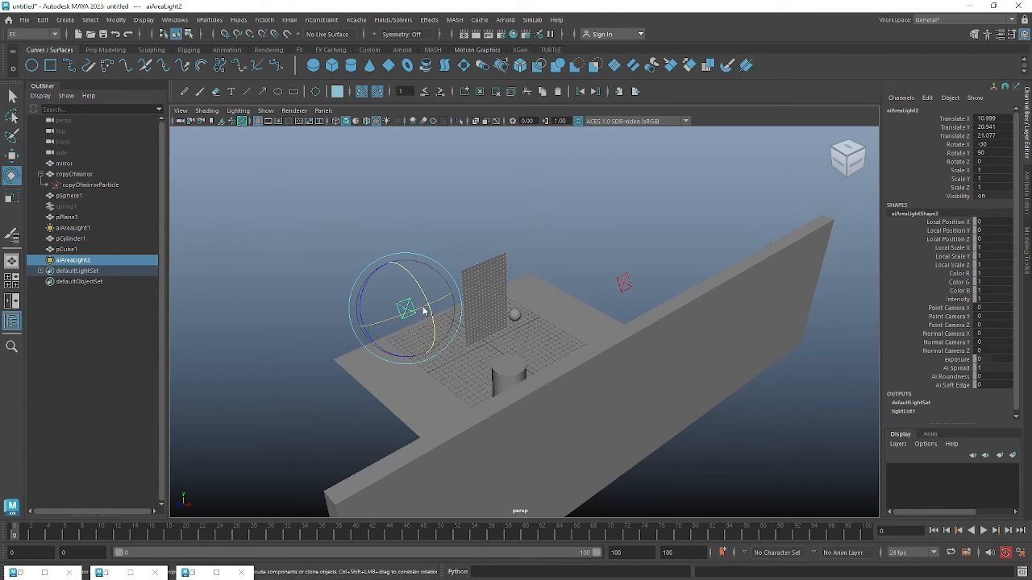
pyautogui.moveTo(423, 313); pyautogui.dragTo(395, 314, button='right')
pyautogui.moveTo(396, 314); pyautogui.dragTo(345, 336)
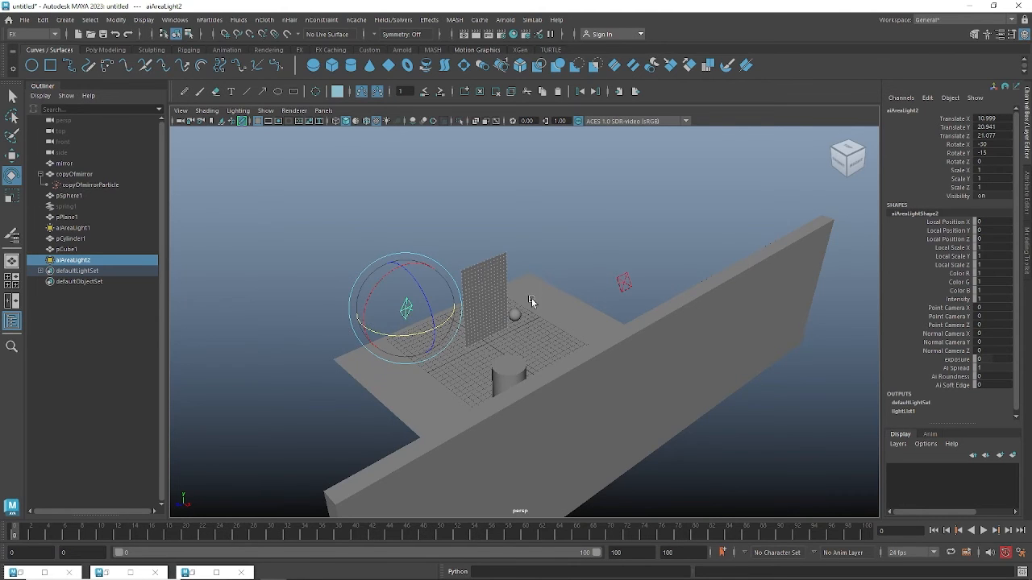
# Set the exposure of both area lights to 5
pyautogui.keyDown('alt'); pyautogui.moveTo(532, 302); pyautogui.dragTo(568, 333); pyautogui.keyUp('alt')
pyautogui.moveTo(568, 333)
pyautogui.keyDown('alt'); pyautogui.mouseDown(button='right')
pyautogui.moveTo(668, 341)
pyautogui.moveTo(569, 304)
pyautogui.moveTo(585, 345)
pyautogui.moveTo(621, 352)
pyautogui.moveTo(587, 353)
pyautogui.moveTo(557, 336)
pyautogui.mouseUp(button='right'); pyautogui.keyUp('alt')
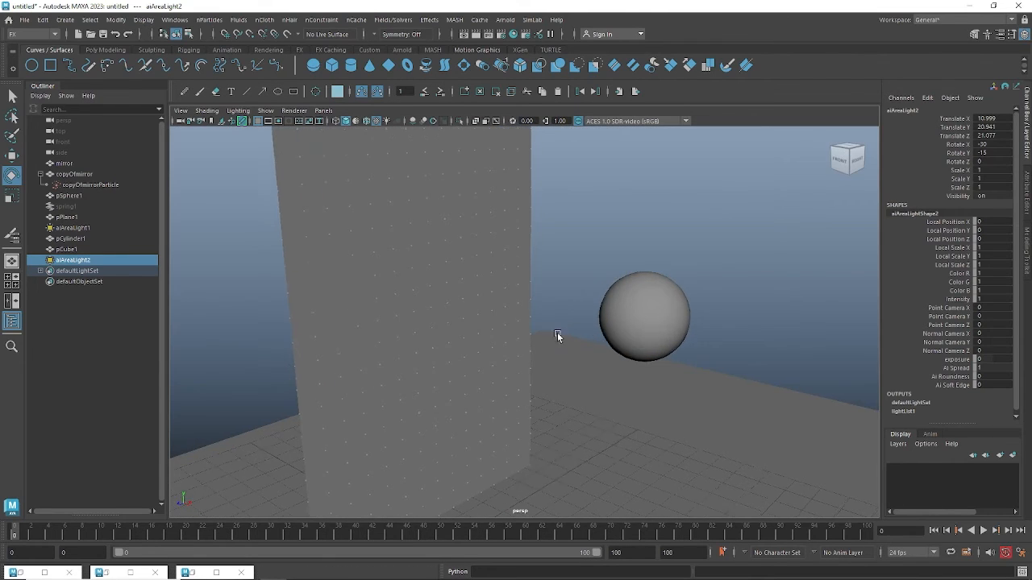
pyautogui.click(72, 228)
pyautogui.hotkey('ctrl', 'a')
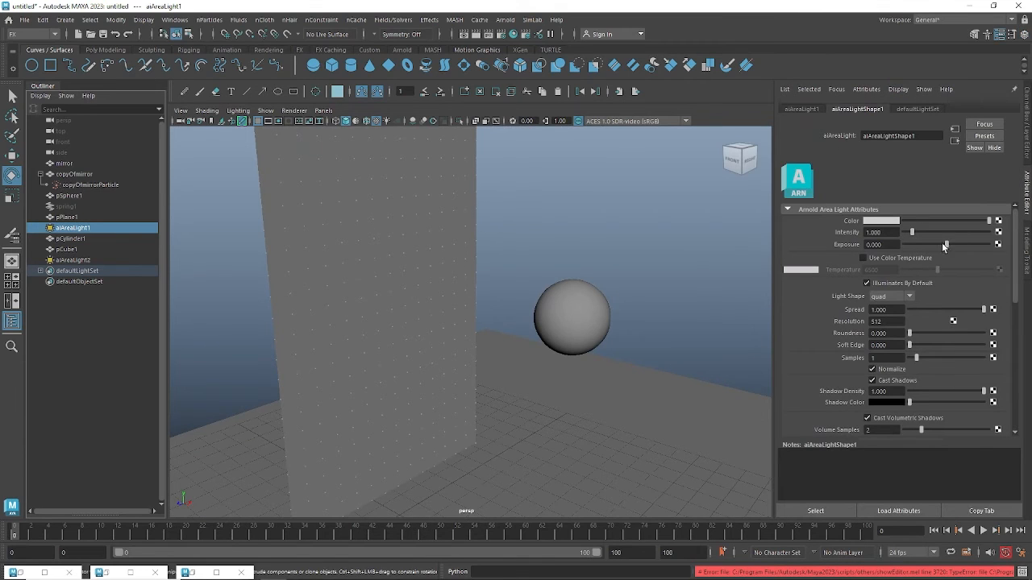
pyautogui.moveTo(947, 245); pyautogui.dragTo(1029, 249)
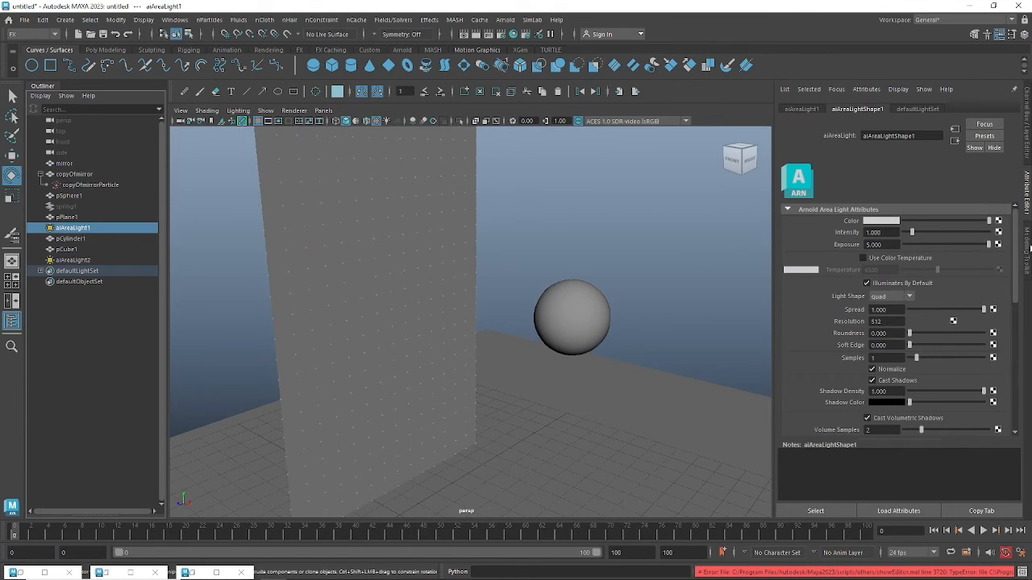
pyautogui.click(64, 258)
pyautogui.moveTo(947, 246); pyautogui.dragTo(1029, 248)
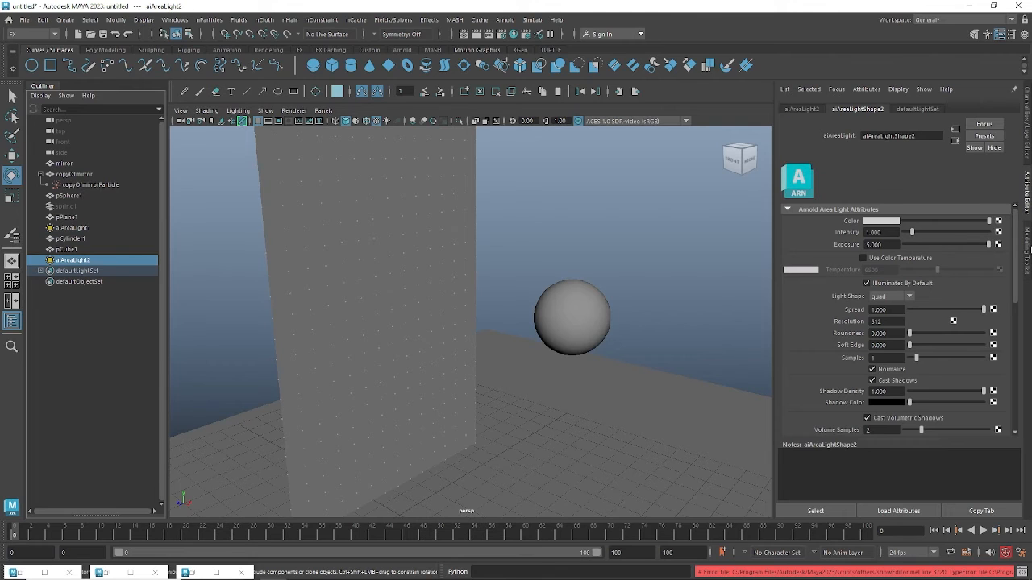
# Turn on the resolution gate and frame the mirror and sphere inside it
pyautogui.keyDown('alt'); pyautogui.moveTo(529, 259); pyautogui.dragTo(511, 282); pyautogui.keyUp('alt')
pyautogui.scroll(-2, 513, 269)
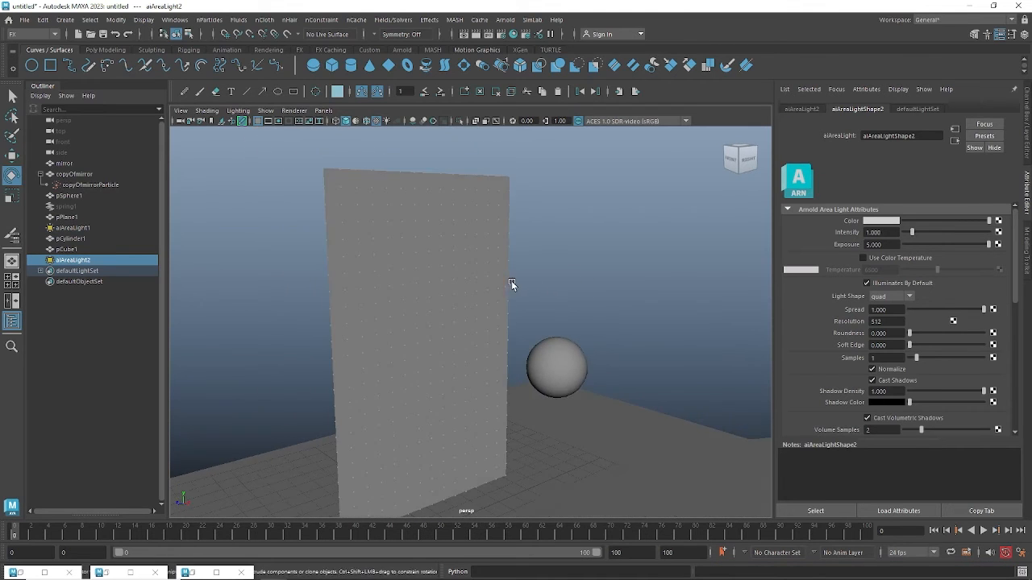
pyautogui.keyDown('alt'); pyautogui.moveTo(512, 283); pyautogui.dragTo(522, 274, button='middle'); pyautogui.keyUp('alt')
pyautogui.click(268, 122)
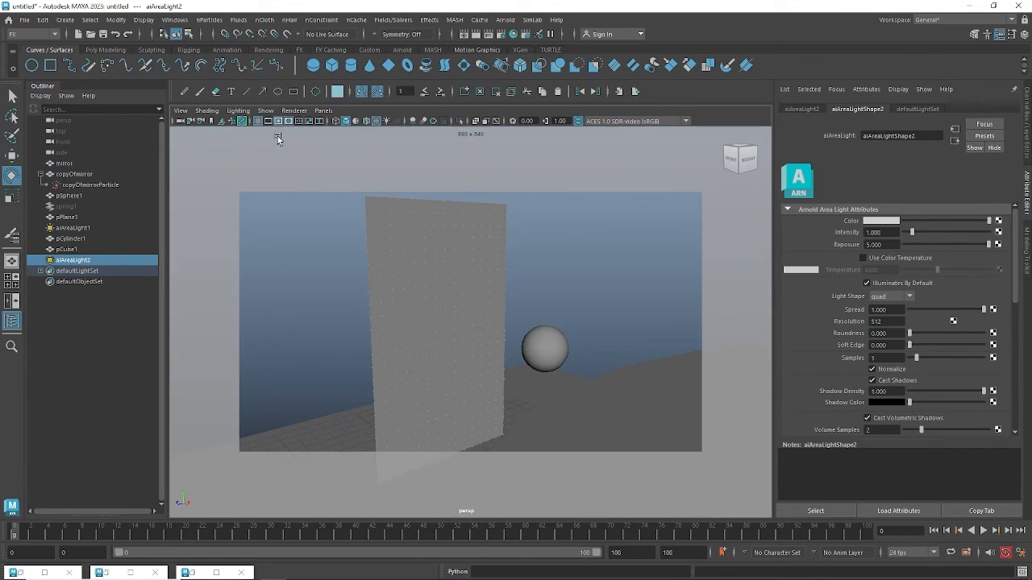
pyautogui.moveTo(468, 336)
pyautogui.keyDown('alt'); pyautogui.mouseDown()
pyautogui.moveTo(477, 328)
pyautogui.moveTo(459, 316)
pyautogui.moveTo(486, 341)
pyautogui.moveTo(468, 341)
pyautogui.moveTo(461, 327)
pyautogui.mouseUp(); pyautogui.keyUp('alt')
pyautogui.scroll(1, 451, 329)
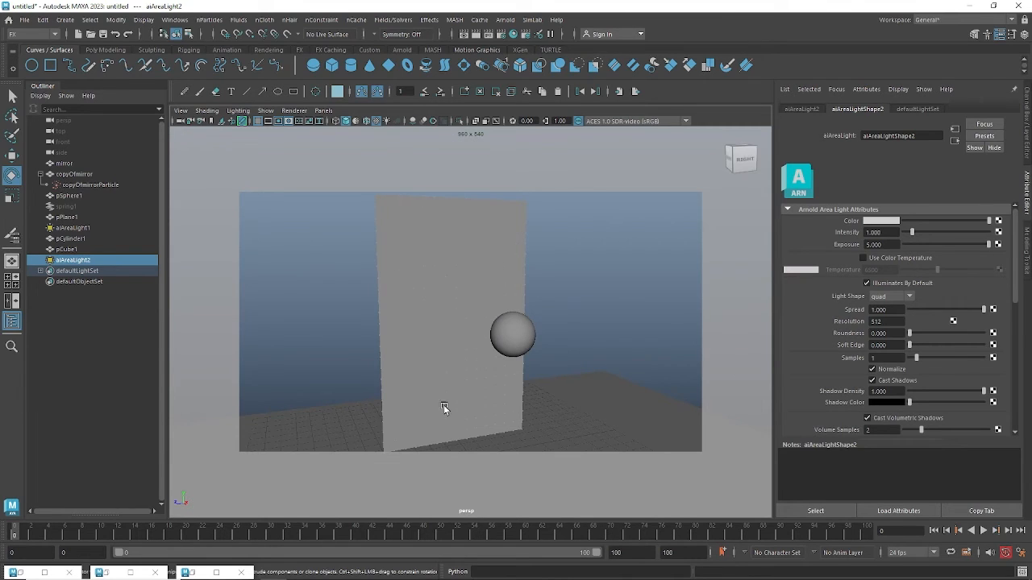
# Hide the grid, compare the film and resolution gates, and reframe the mirror and sphere in the resolution gate
pyautogui.click(279, 122)
pyautogui.click(279, 122)
pyautogui.click(269, 120)
pyautogui.click(268, 120)
pyautogui.click(269, 120)
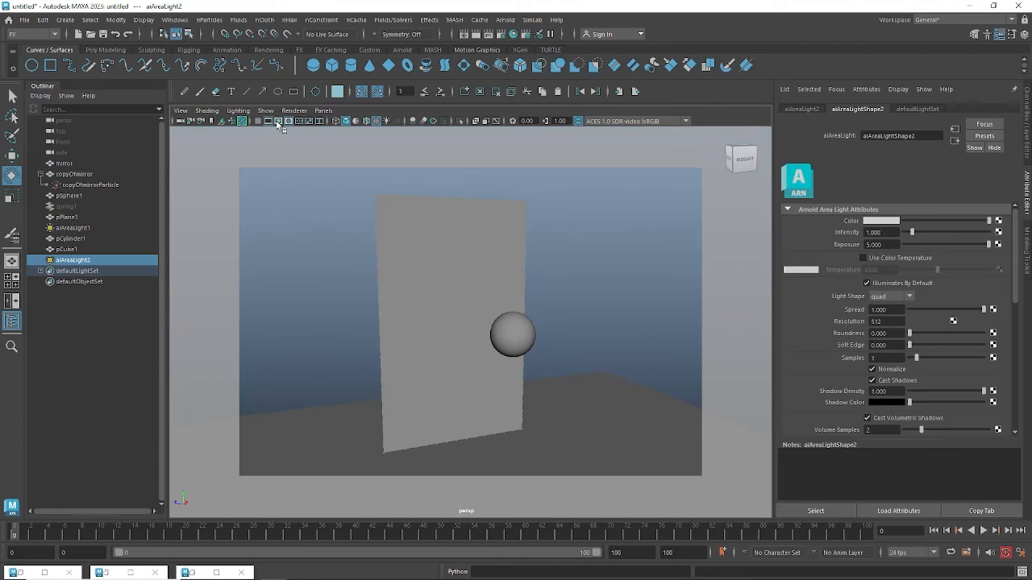
pyautogui.click(277, 121)
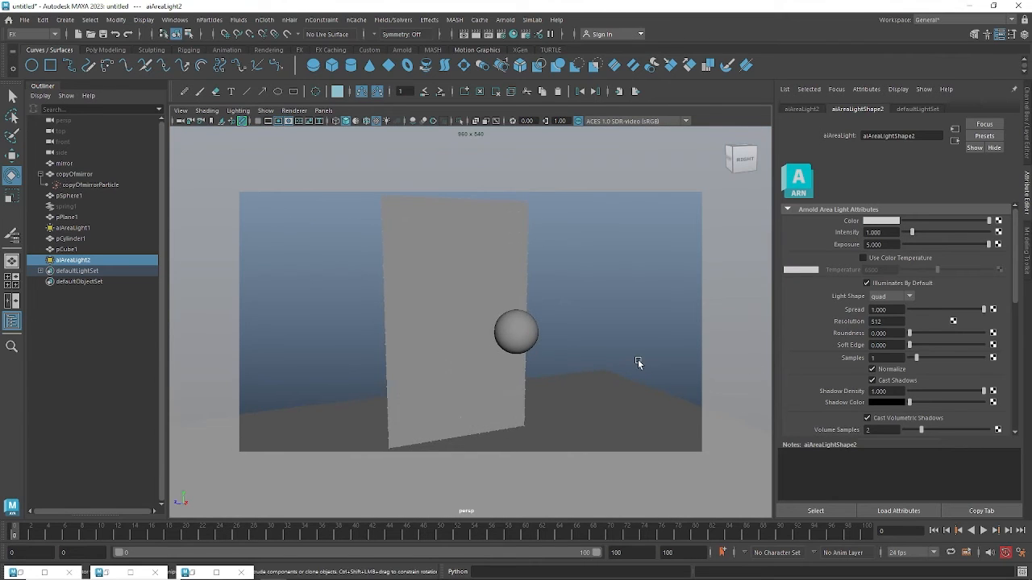
pyautogui.keyDown('alt'); pyautogui.moveTo(638, 362); pyautogui.dragTo(664, 366); pyautogui.keyUp('alt')
pyautogui.keyDown('alt'); pyautogui.moveTo(609, 343); pyautogui.dragTo(605, 337); pyautogui.keyUp('alt')
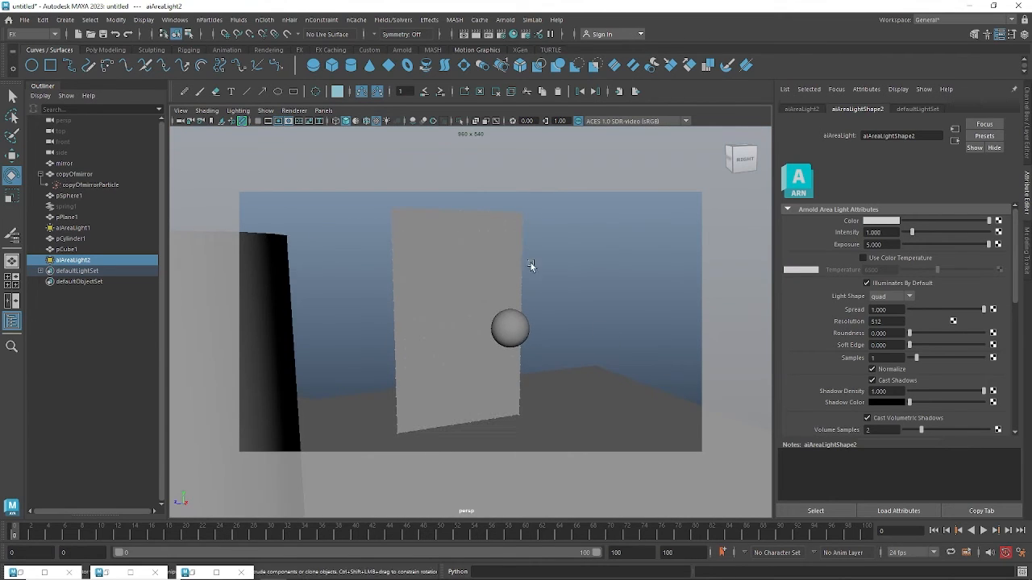
# Assign a new Arnold aiStandardSurface material to the copyOfmirror mesh
pyautogui.click(504, 253)
pyautogui.moveTo(513, 233); pyautogui.dragTo(522, 471, button='right')
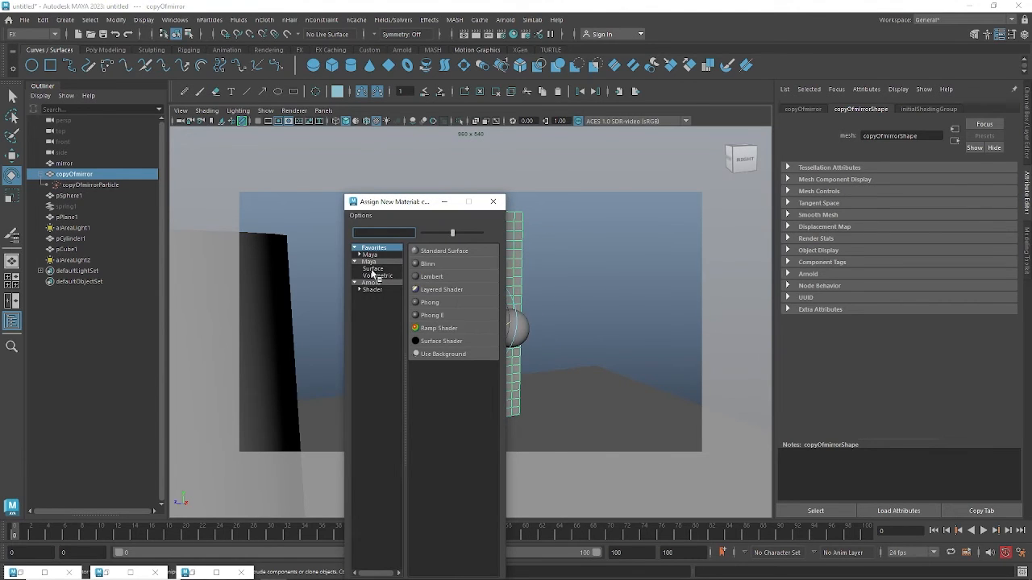
pyautogui.click(372, 283)
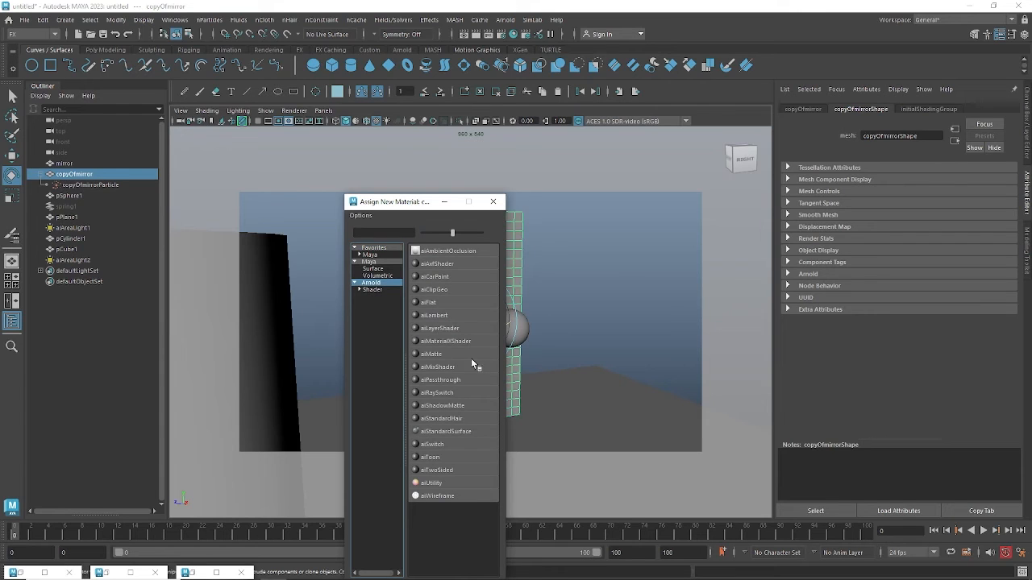
pyautogui.click(445, 432)
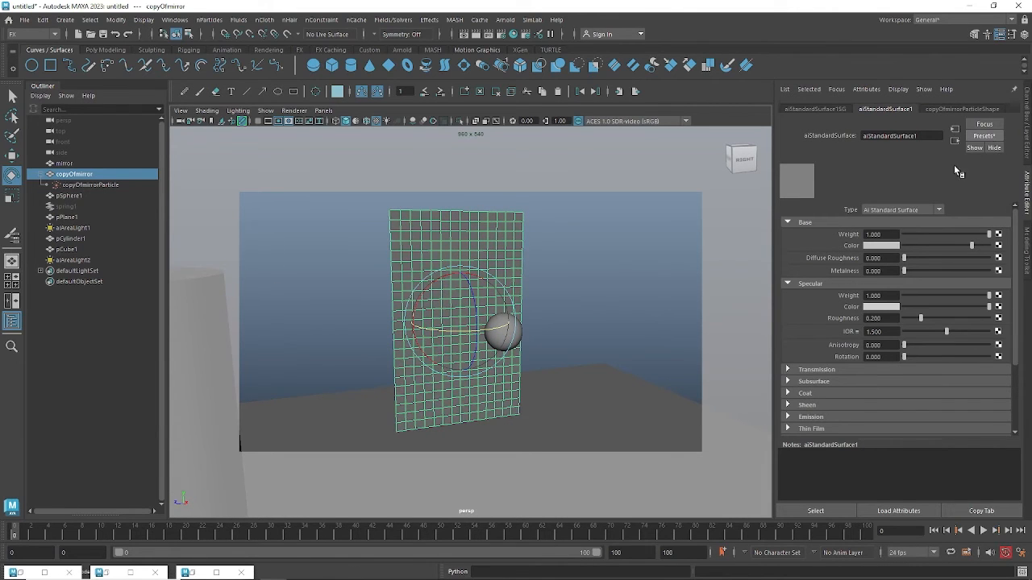
# Replace the mirror material's settings with the Glass preset
pyautogui.click(983, 138)
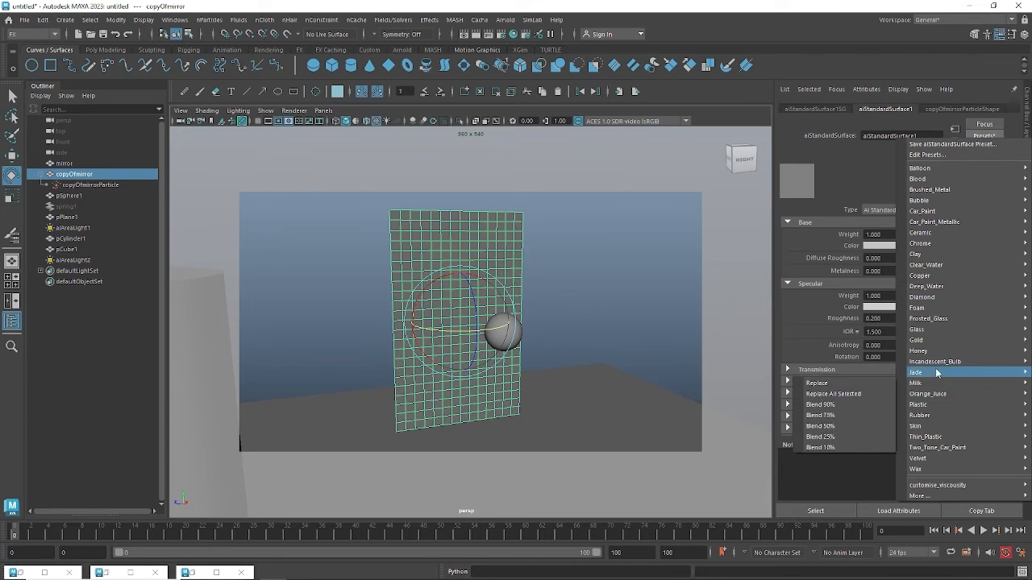
pyautogui.moveTo(918, 330)
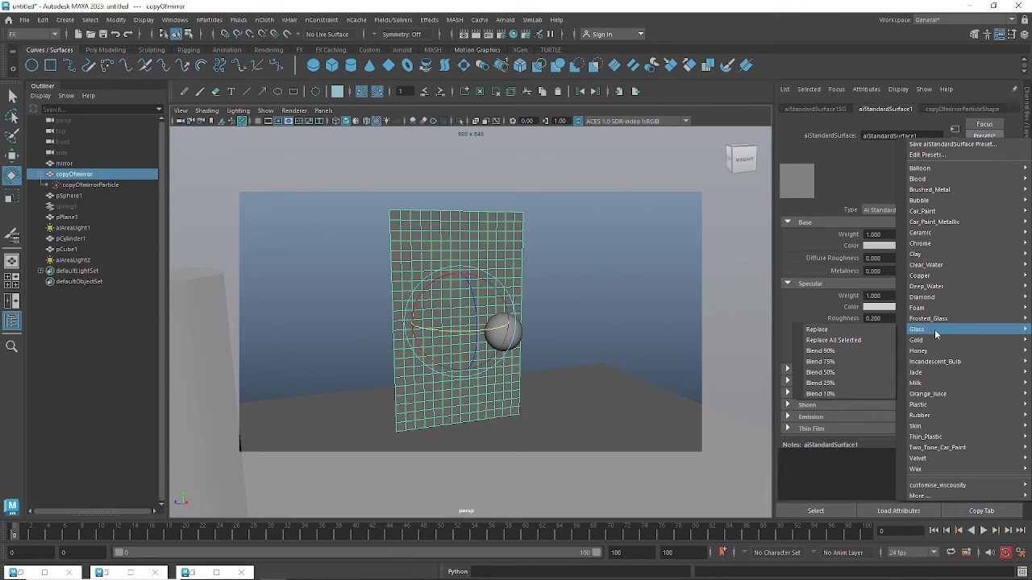
pyautogui.click(831, 332)
pyautogui.keyDown('alt'); pyautogui.moveTo(484, 290); pyautogui.dragTo(520, 292); pyautogui.keyUp('alt')
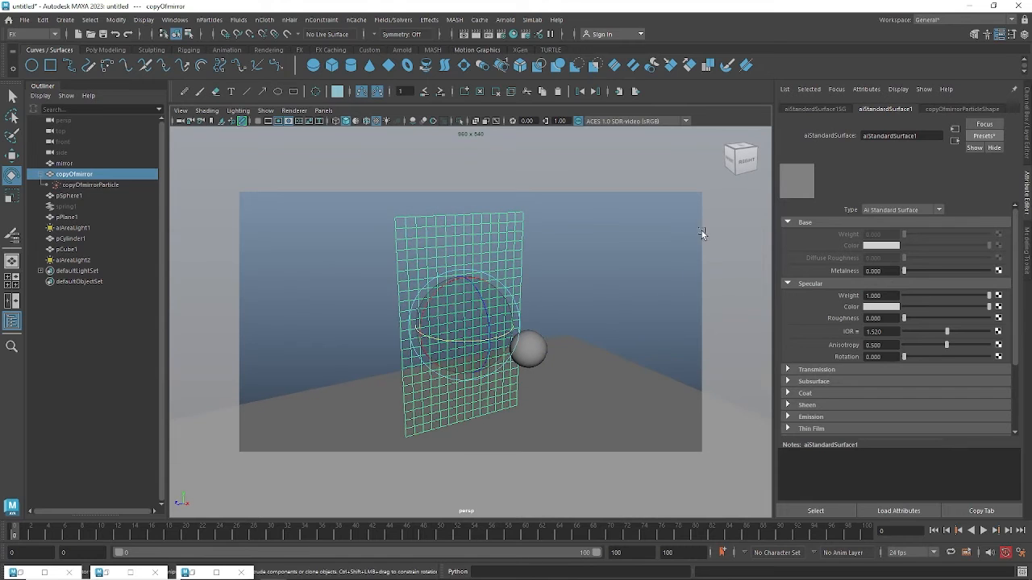
pyautogui.click(990, 137)
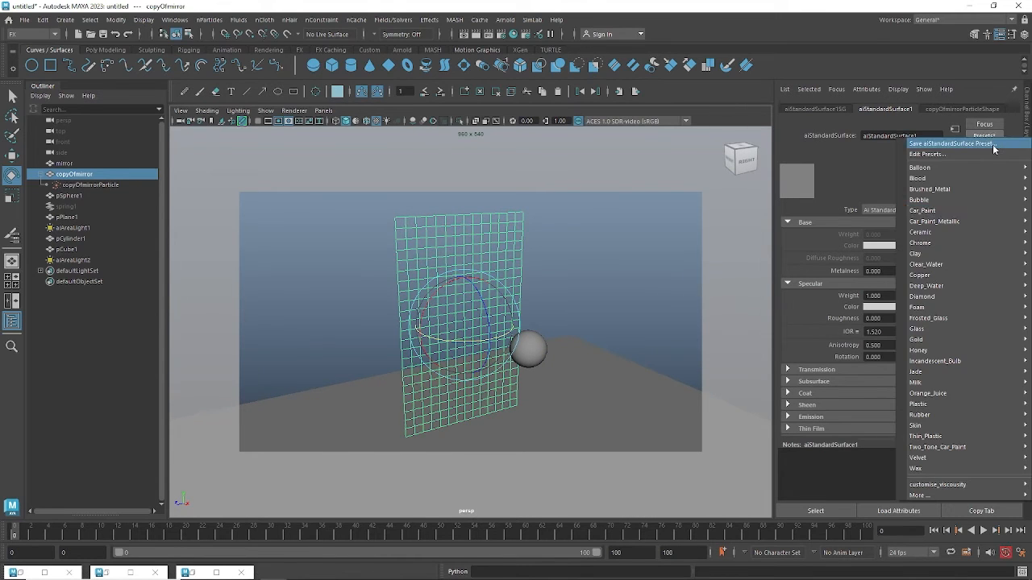
pyautogui.moveTo(954, 333)
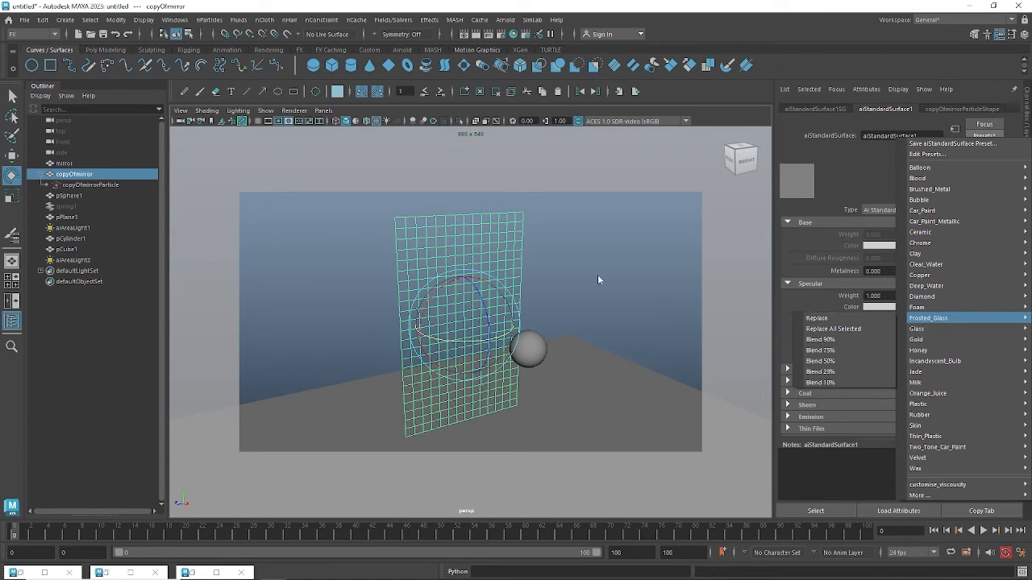
pyautogui.click(640, 273)
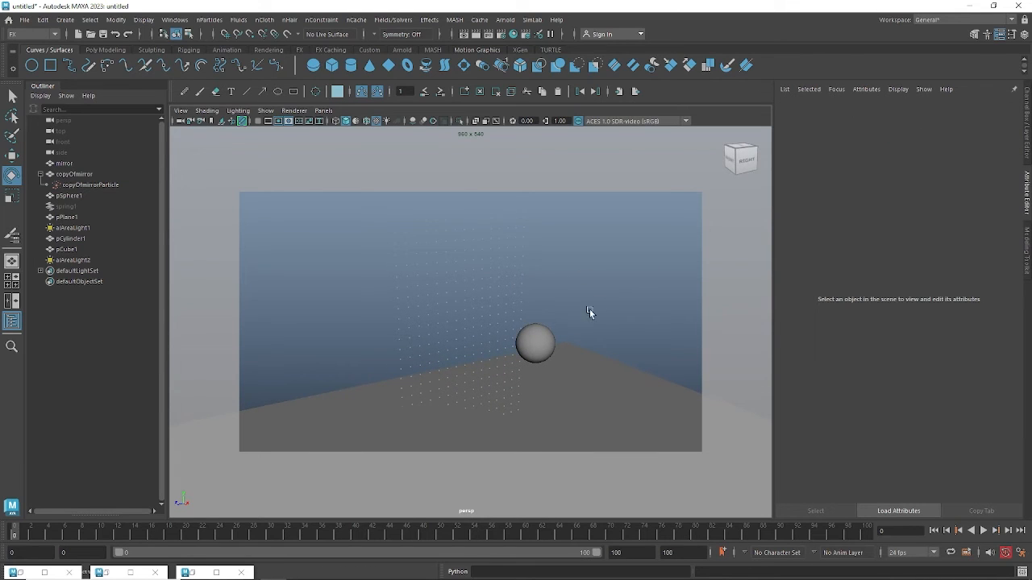
# Set the transmission weight of the mirror's aiStandardSurface1 material to 0
pyautogui.click(518, 261)
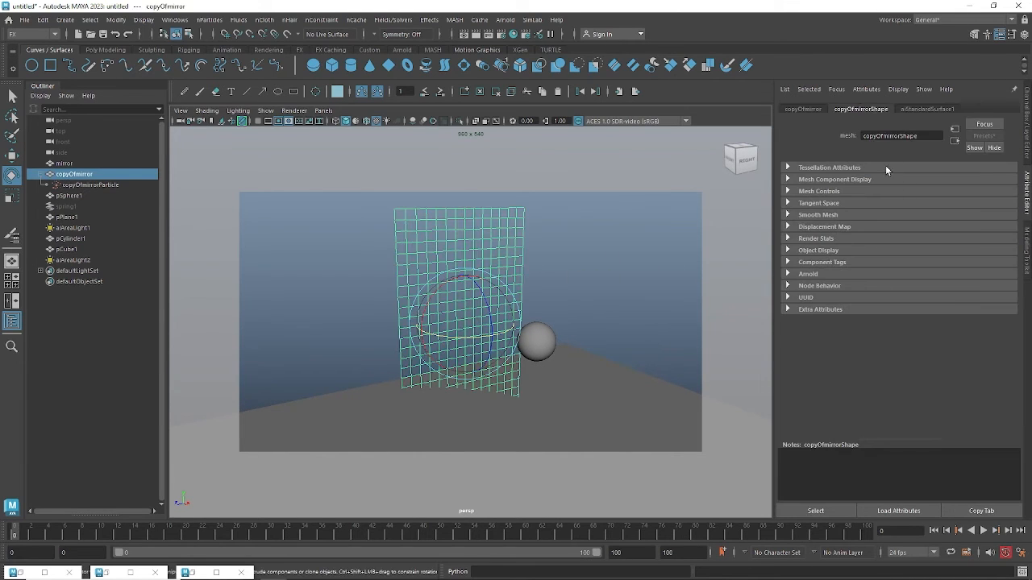
pyautogui.click(929, 109)
pyautogui.moveTo(1020, 298); pyautogui.dragTo(1020, 379)
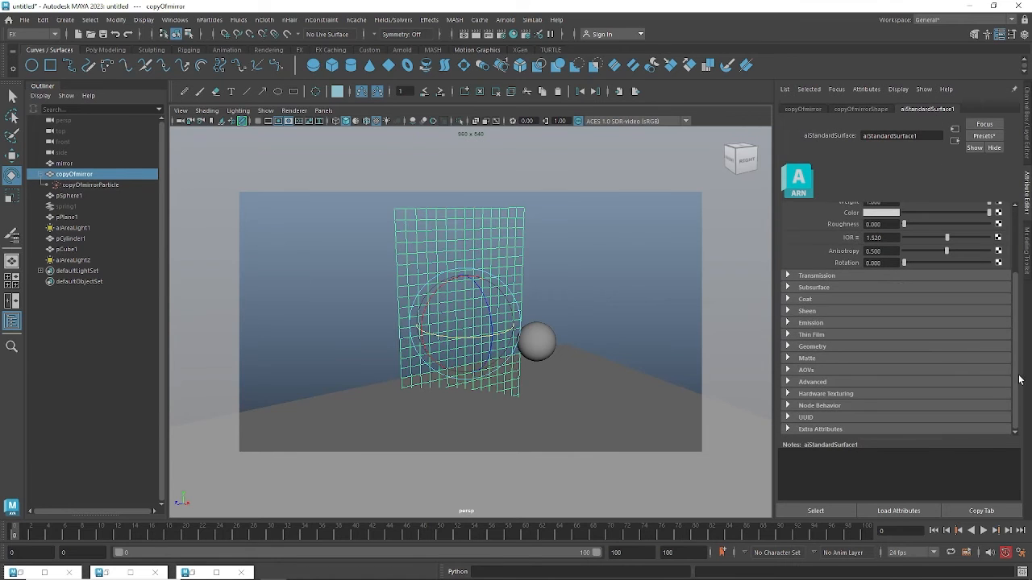
pyautogui.click(874, 275)
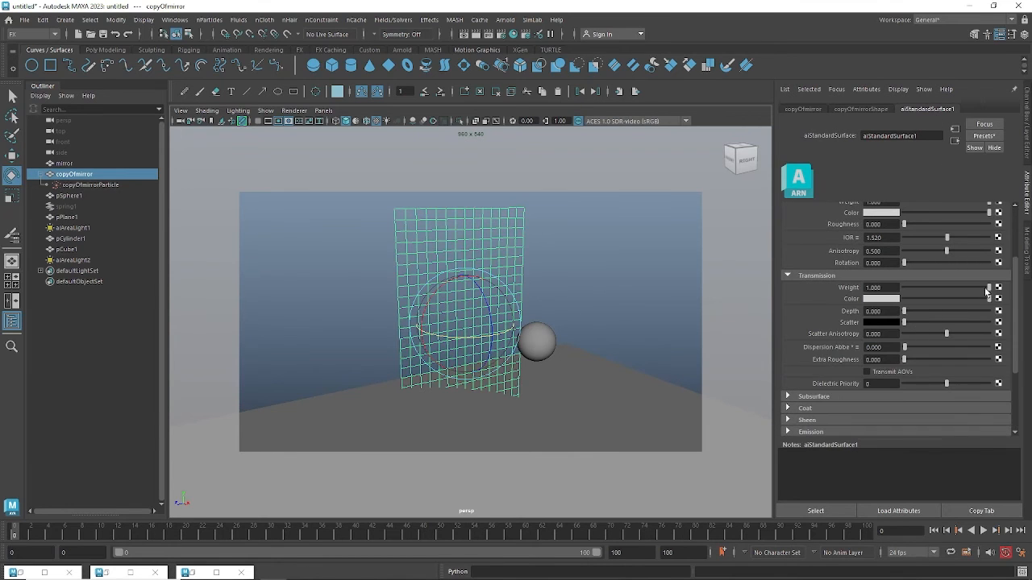
pyautogui.moveTo(987, 289); pyautogui.dragTo(806, 299)
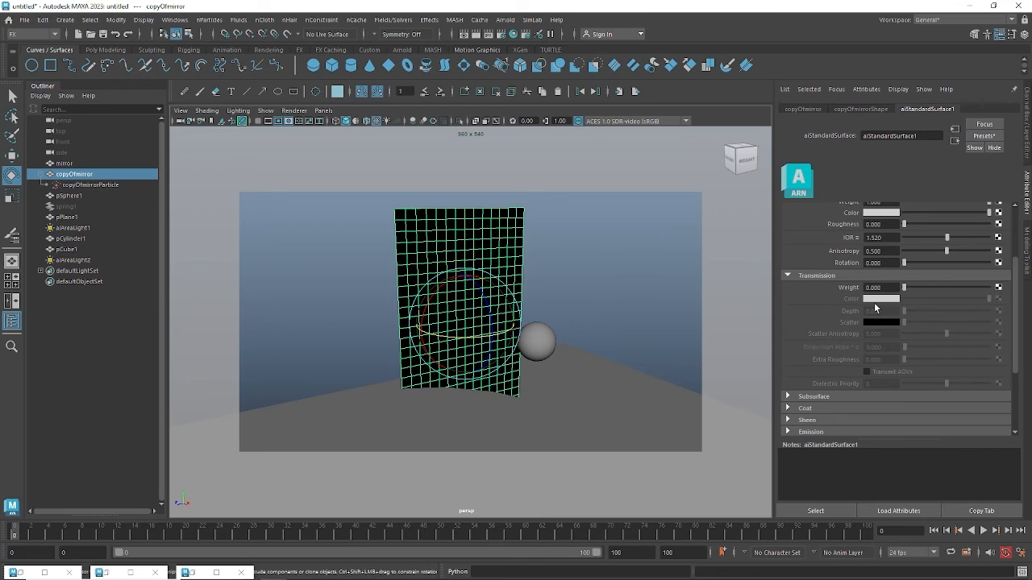
pyautogui.moveTo(1018, 320); pyautogui.dragTo(1022, 258)
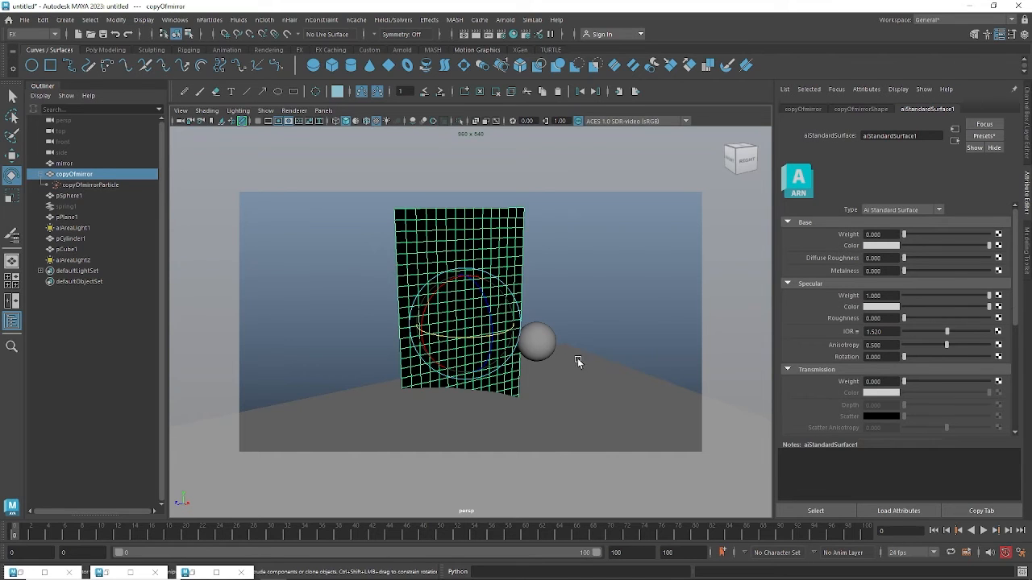
# Render the perspective view in the Arnold RenderView, check its alpha channel, and stop the render
pyautogui.keyDown('alt'); pyautogui.moveTo(578, 358); pyautogui.dragTo(556, 354); pyautogui.keyUp('alt')
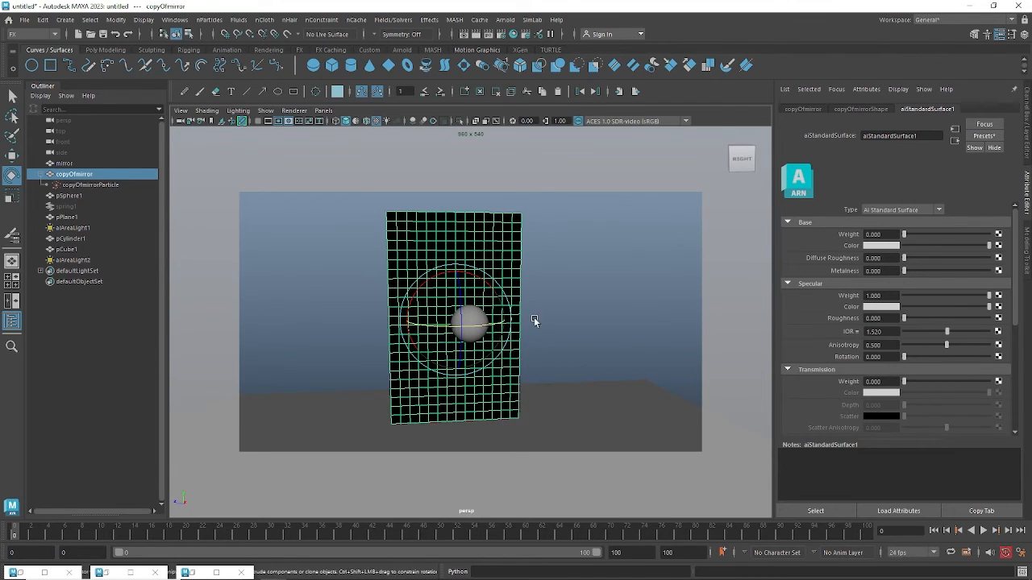
pyautogui.click(504, 19)
pyautogui.click(515, 55)
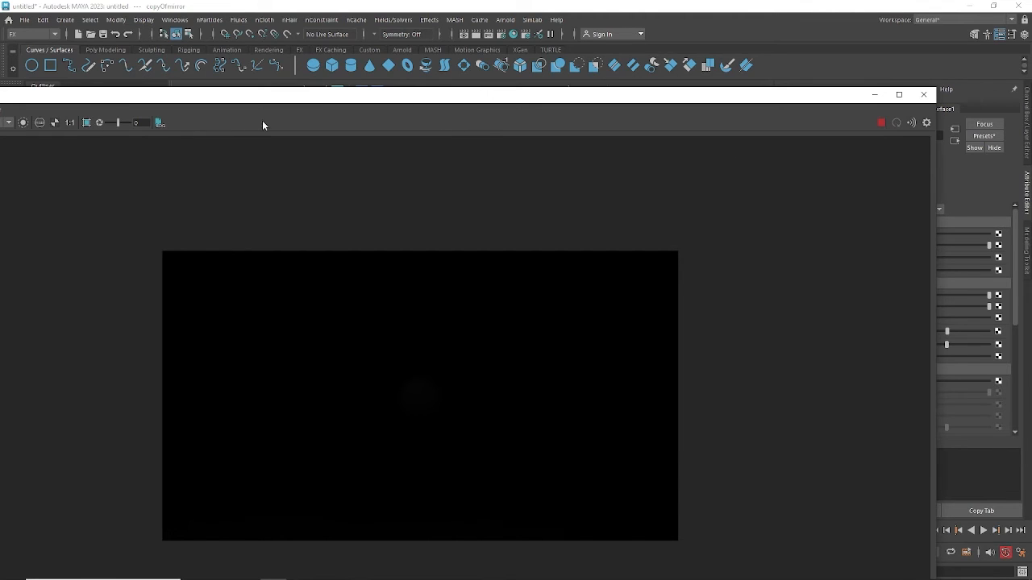
pyautogui.click(103, 119)
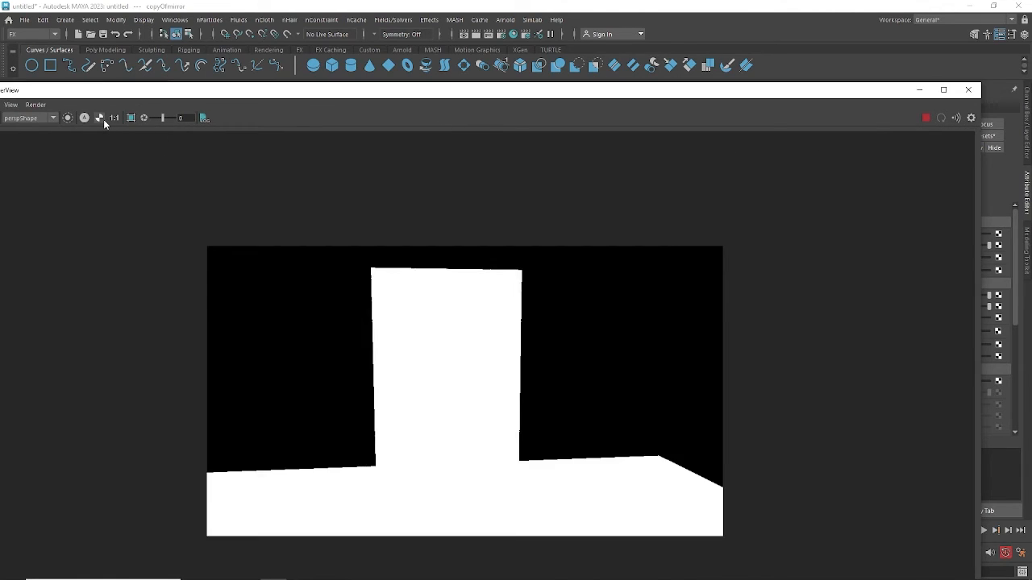
pyautogui.click(103, 119)
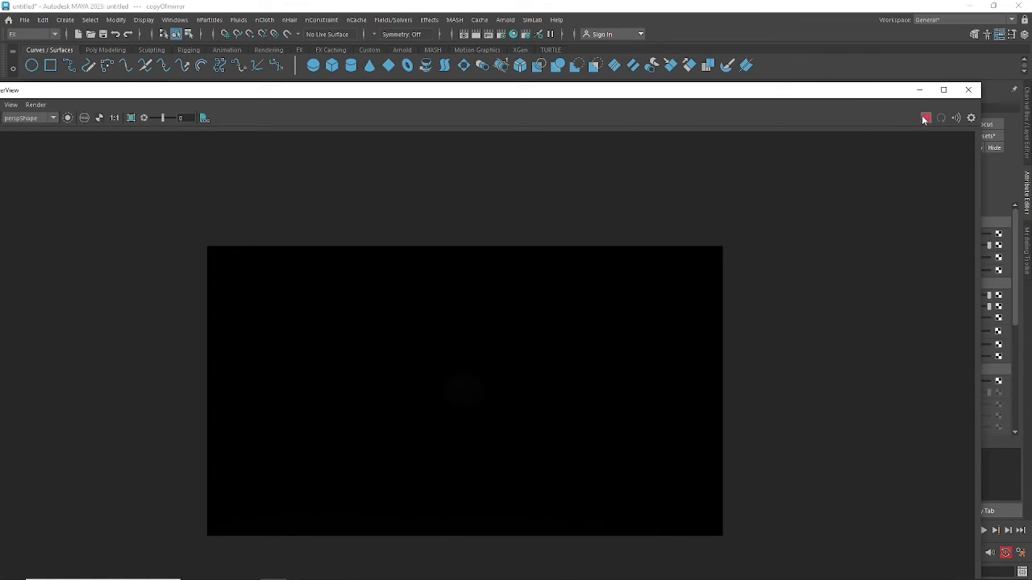
pyautogui.moveTo(587, 100); pyautogui.dragTo(569, 303)
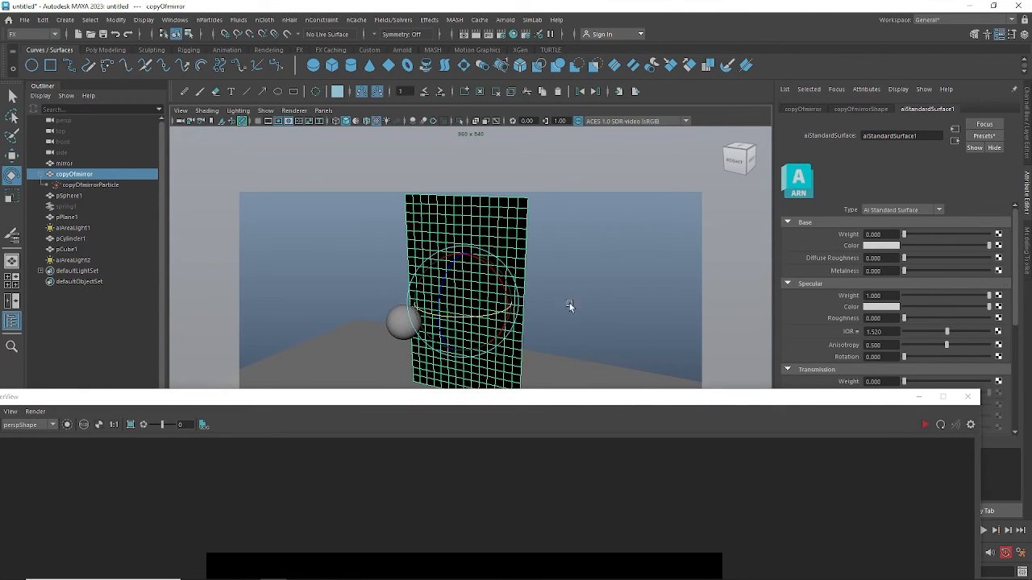
# Set the exposure of aiAreaLight1 and aiAreaLight2 to 10
pyautogui.click(69, 228)
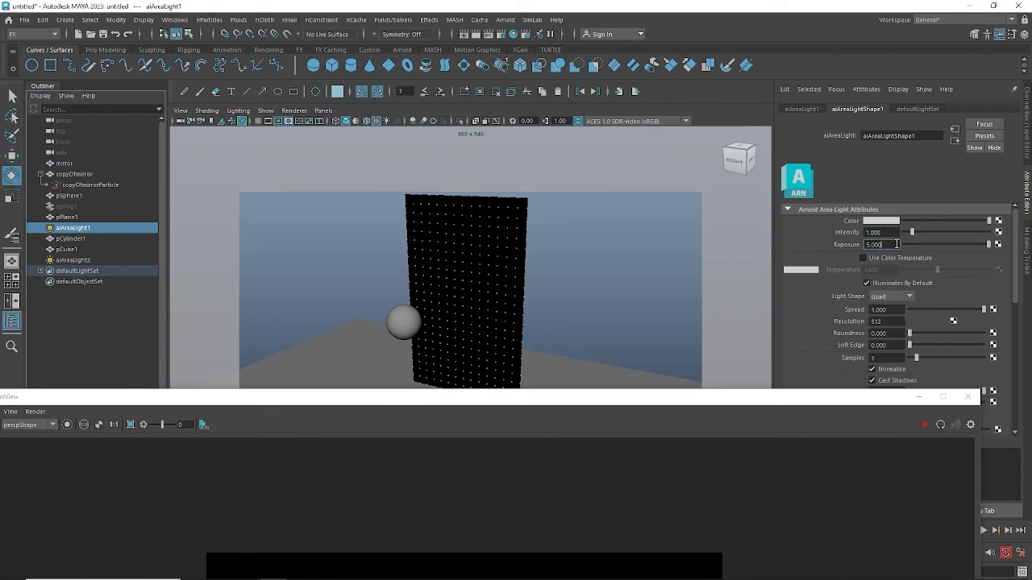
pyautogui.doubleClick(883, 244)
pyautogui.write('10')
pyautogui.press('Return')
pyautogui.click(111, 263)
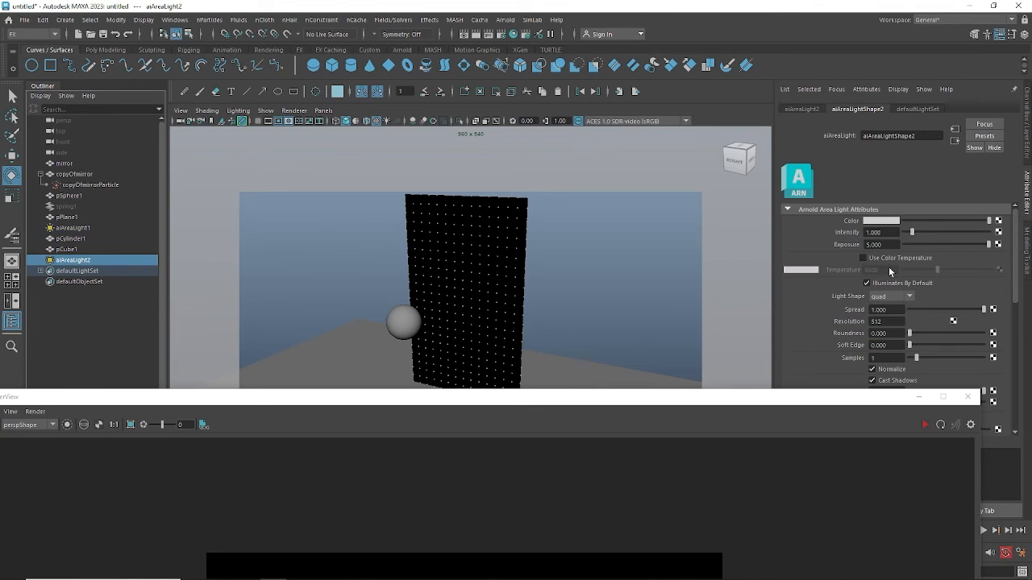
pyautogui.doubleClick(882, 245)
pyautogui.write('10')
pyautogui.press('Return')
# Render the scene again to check the brighter lighting on the mirror, sphere and floor, and stop the render
pyautogui.moveTo(671, 397); pyautogui.dragTo(664, 247)
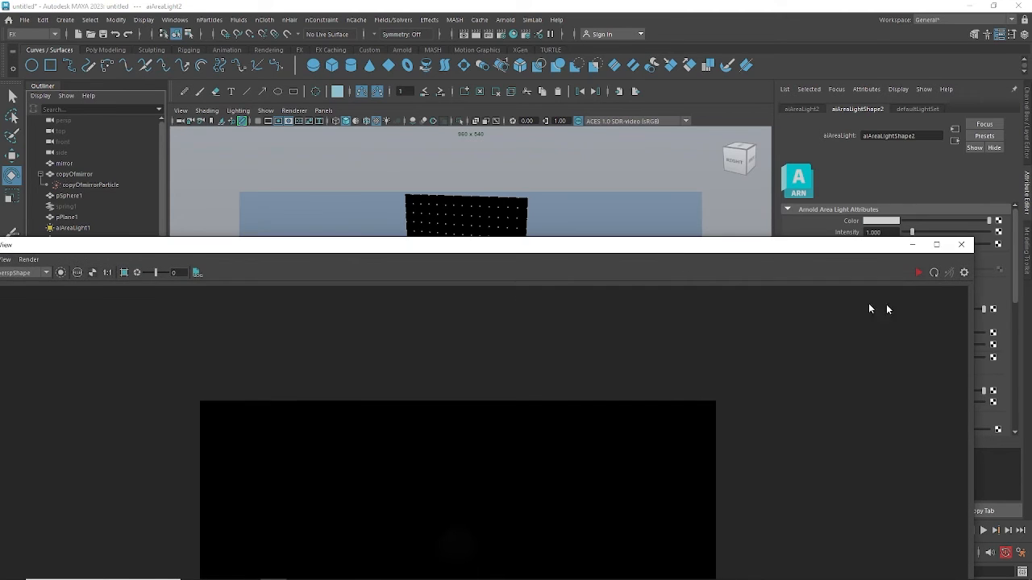
pyautogui.click(917, 272)
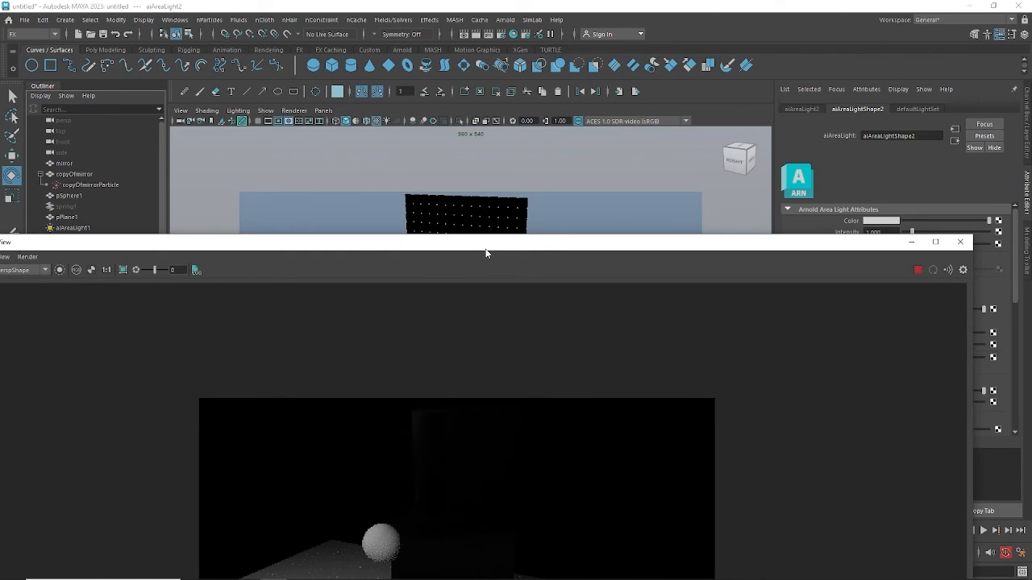
pyautogui.moveTo(485, 249); pyautogui.dragTo(500, 160)
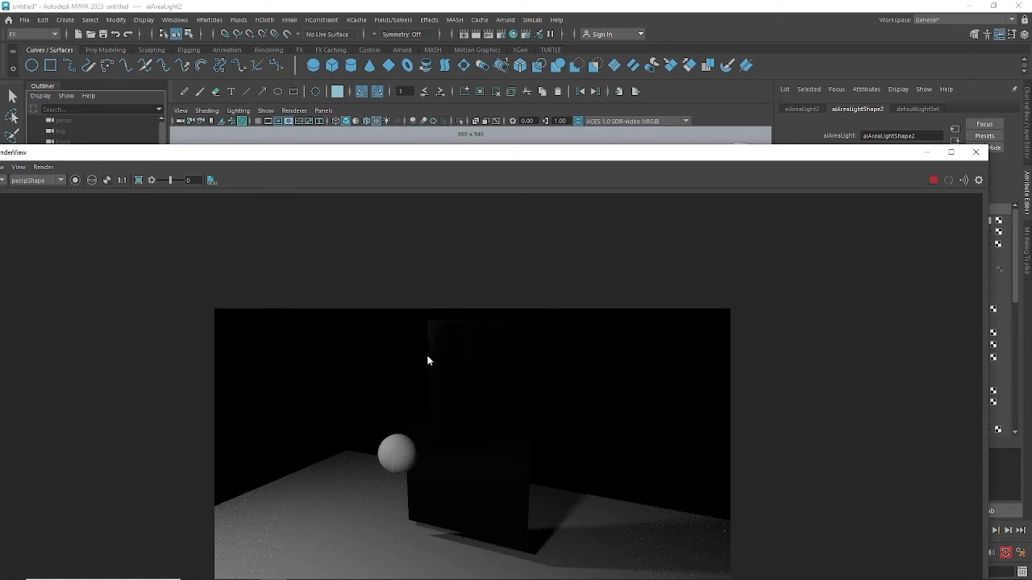
pyautogui.moveTo(661, 157); pyautogui.dragTo(441, 145)
pyautogui.click(714, 168)
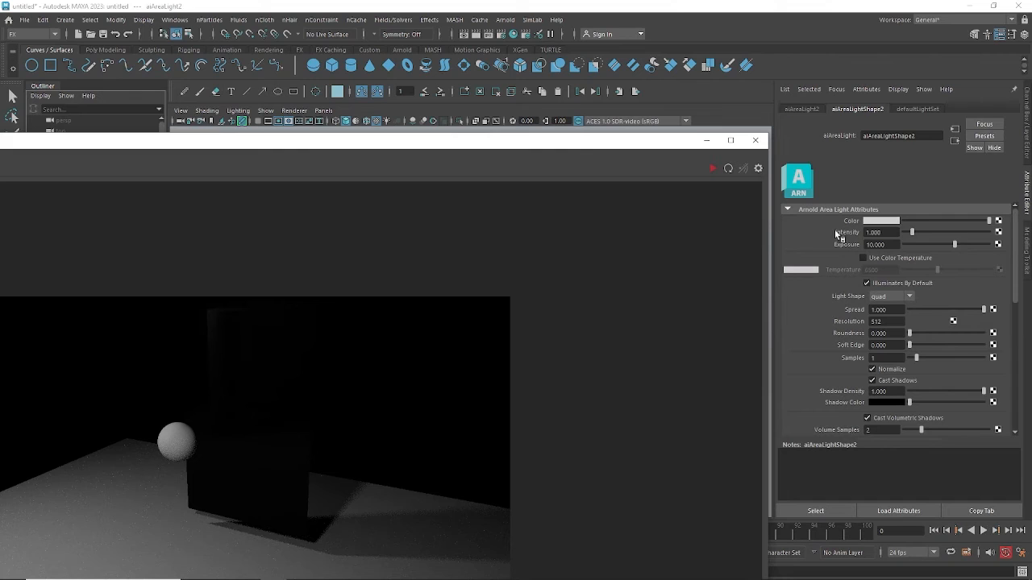
# Replace the mirror's aiStandardSurface1 material settings with the Chrome preset
pyautogui.moveTo(674, 153); pyautogui.dragTo(618, 249)
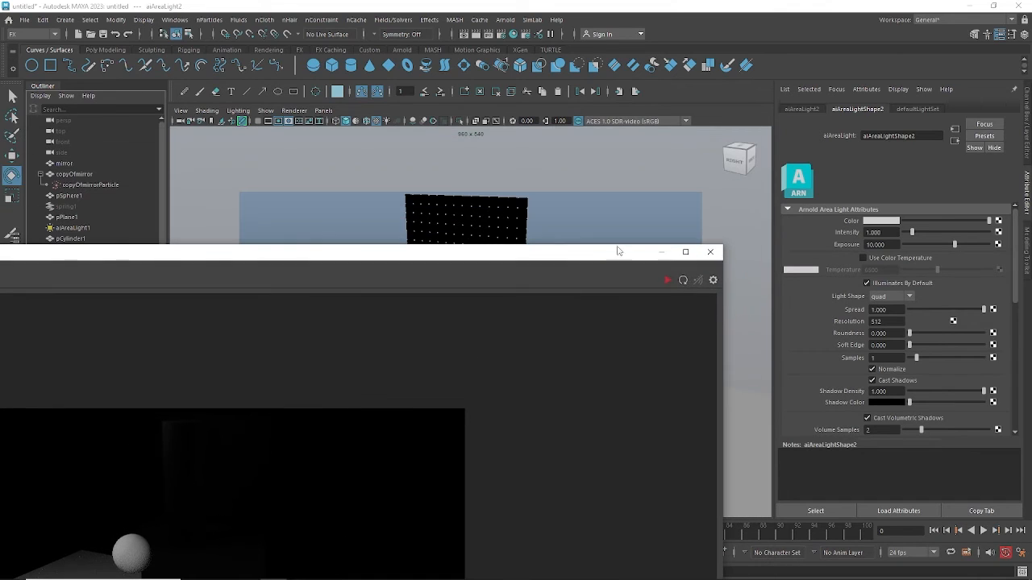
pyautogui.click(524, 204)
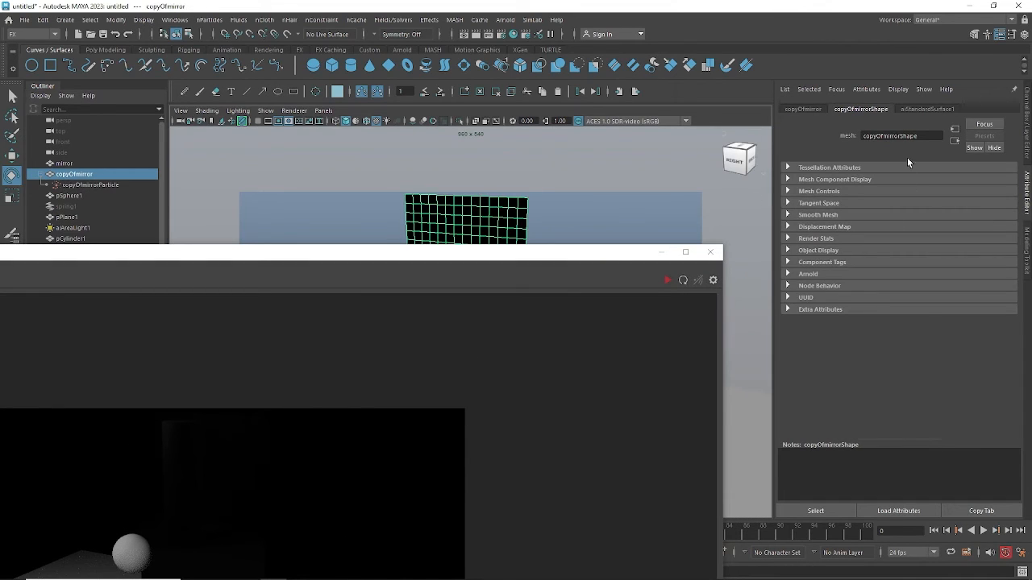
pyautogui.click(926, 110)
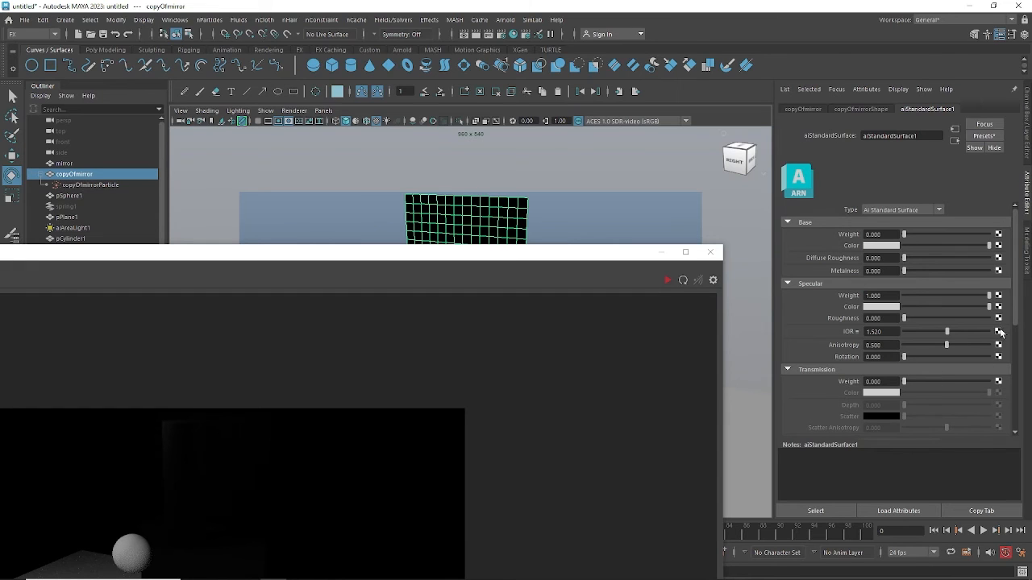
pyautogui.click(984, 136)
pyautogui.moveTo(975, 274)
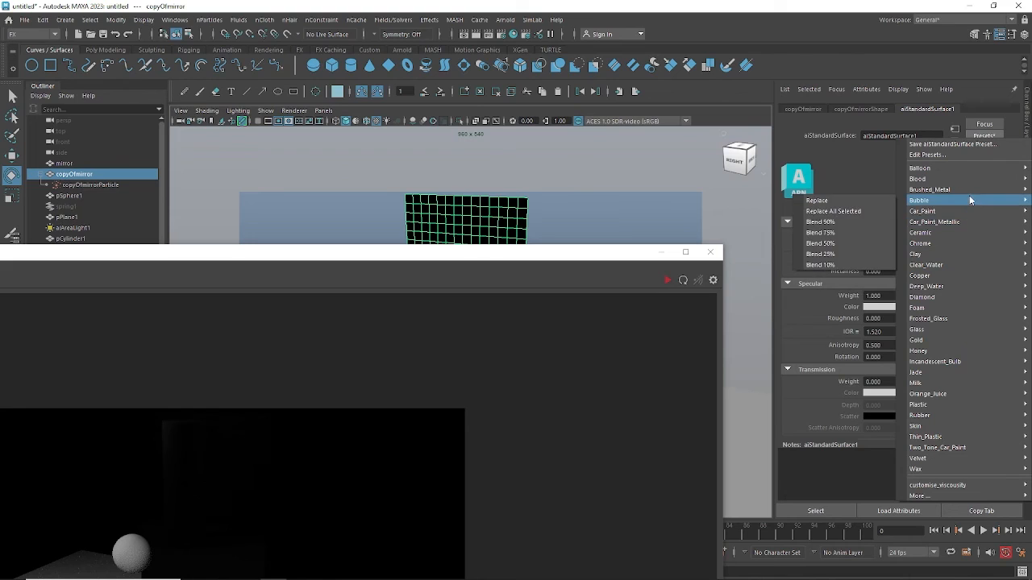
pyautogui.moveTo(963, 330)
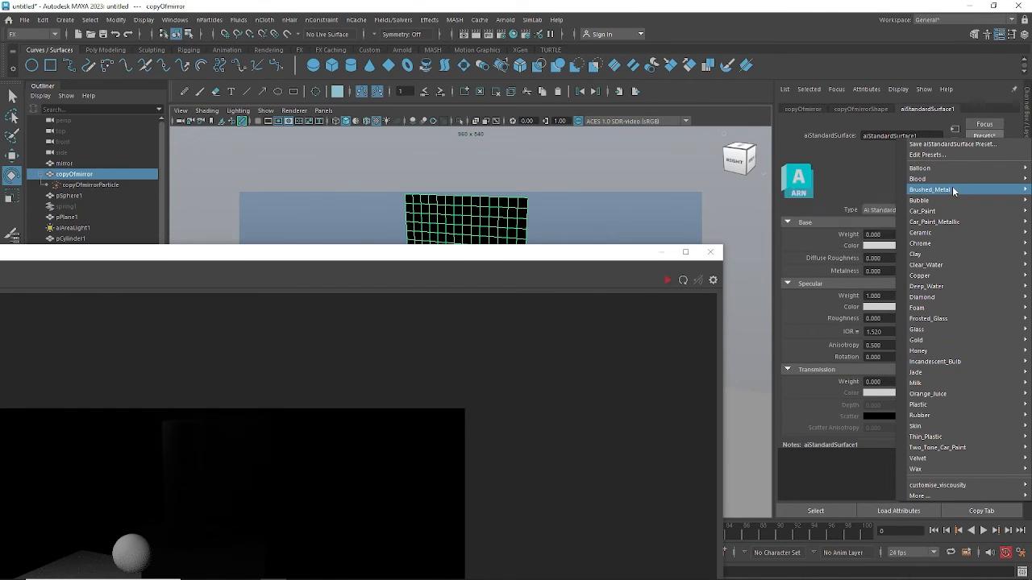
pyautogui.moveTo(955, 232)
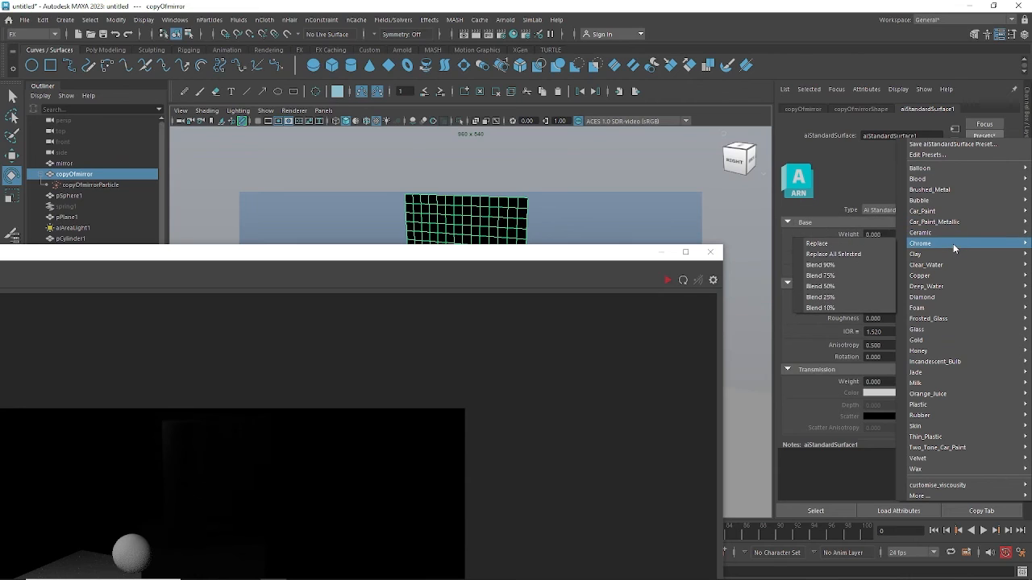
pyautogui.click(856, 244)
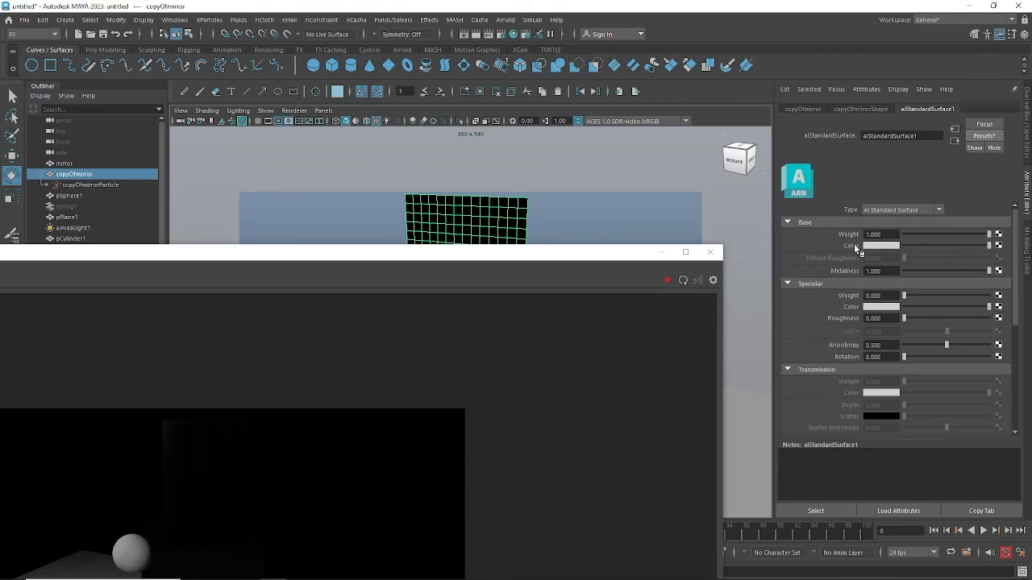
# Check the chrome material's base and specular weights, render the scene to examine the mirror's reflections, and stop the render
pyautogui.moveTo(891, 235); pyautogui.dragTo(810, 241)
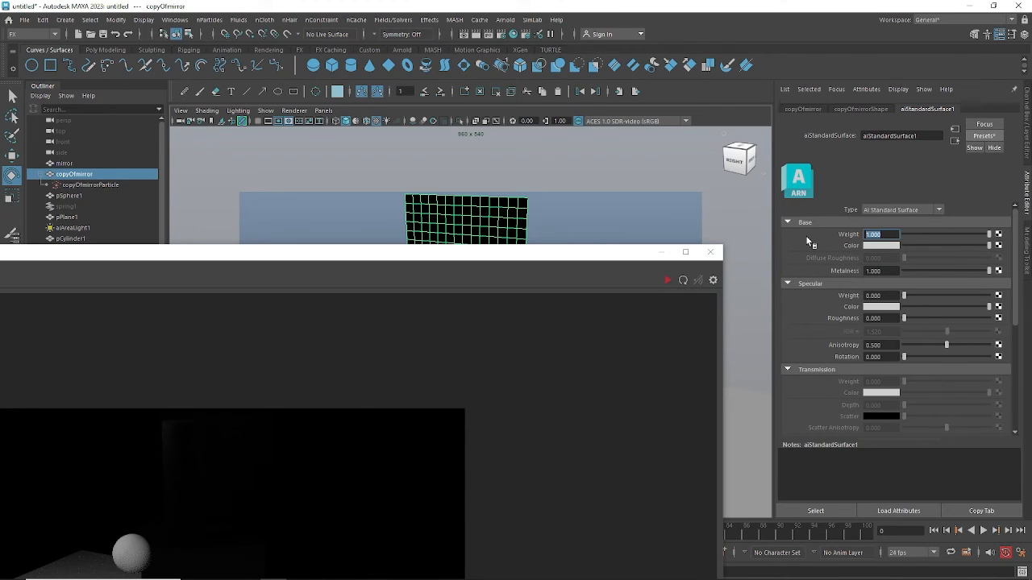
pyautogui.click(887, 296)
pyautogui.moveTo(290, 253); pyautogui.dragTo(382, 180)
pyautogui.click(758, 209)
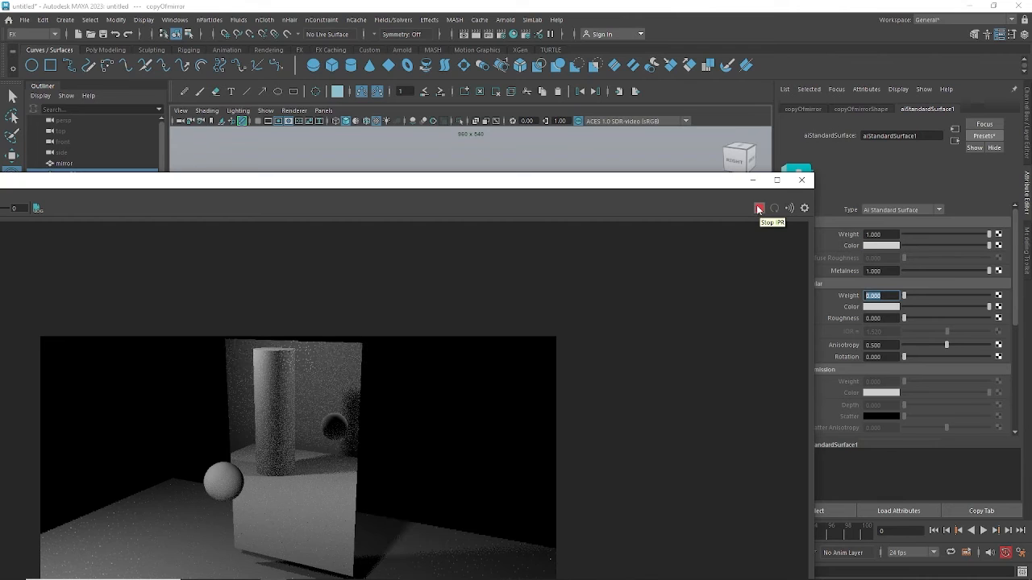
pyautogui.click(758, 208)
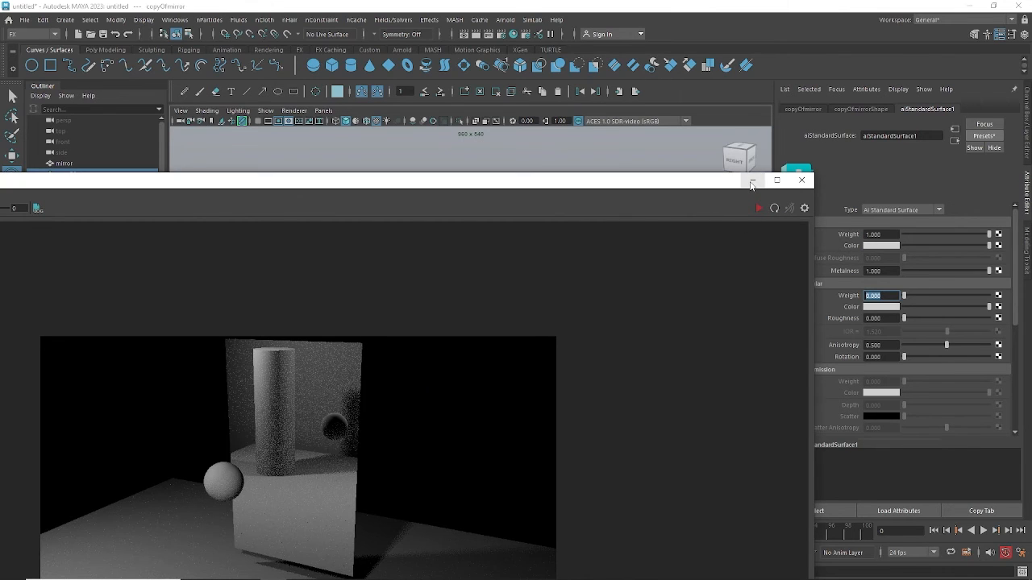
# Play the ripple simulation to frame 60 and render the deformed chrome mirror to examine its reflections
pyautogui.click(751, 185)
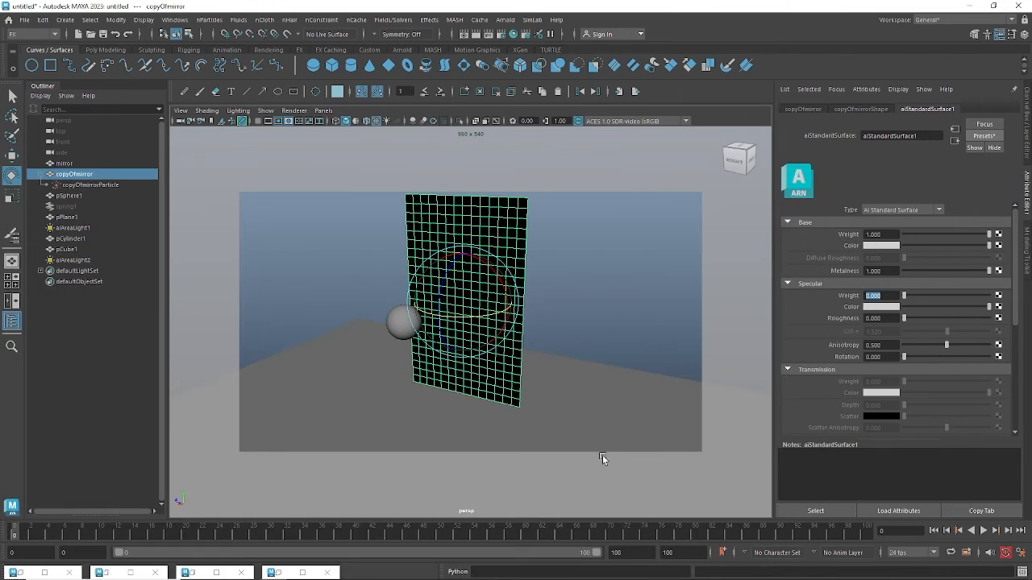
pyautogui.click(980, 531)
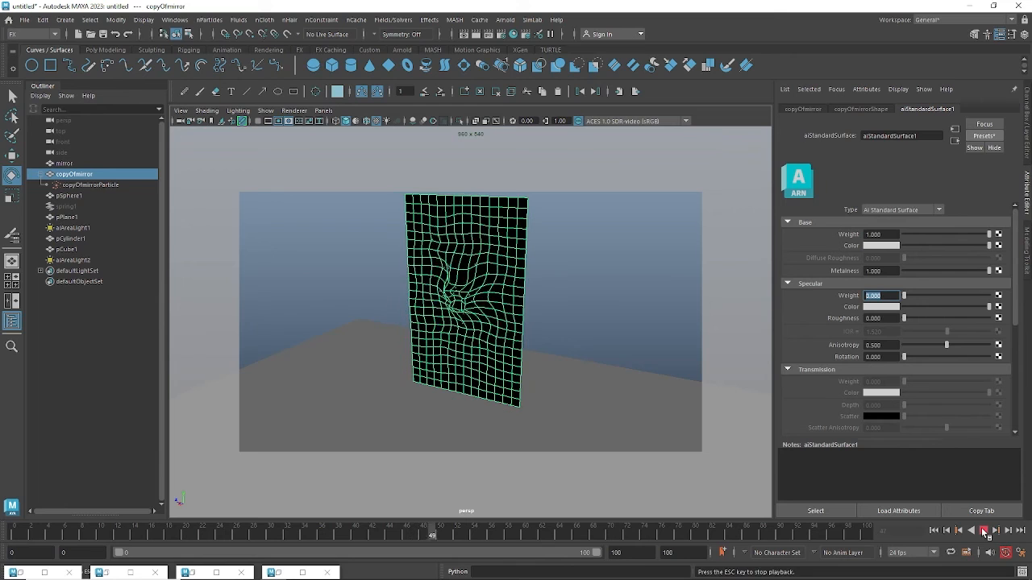
pyautogui.click(983, 530)
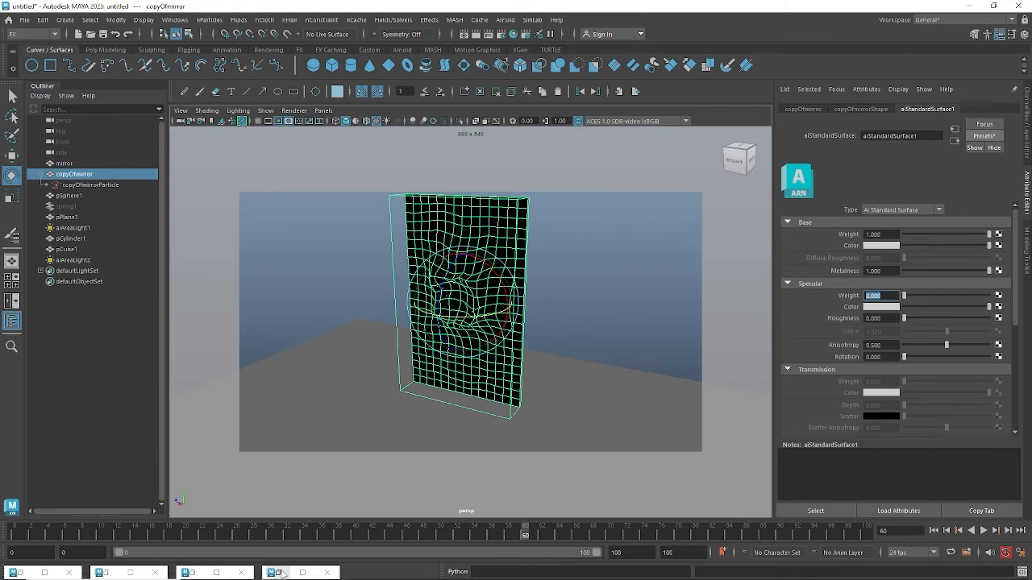
pyautogui.click(274, 573)
pyautogui.click(758, 209)
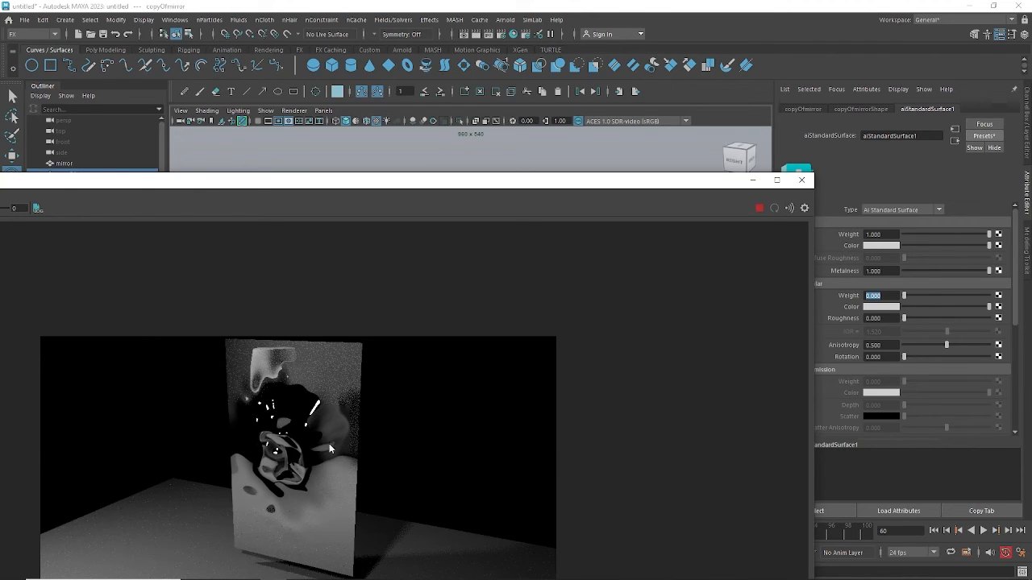
pyautogui.click(752, 178)
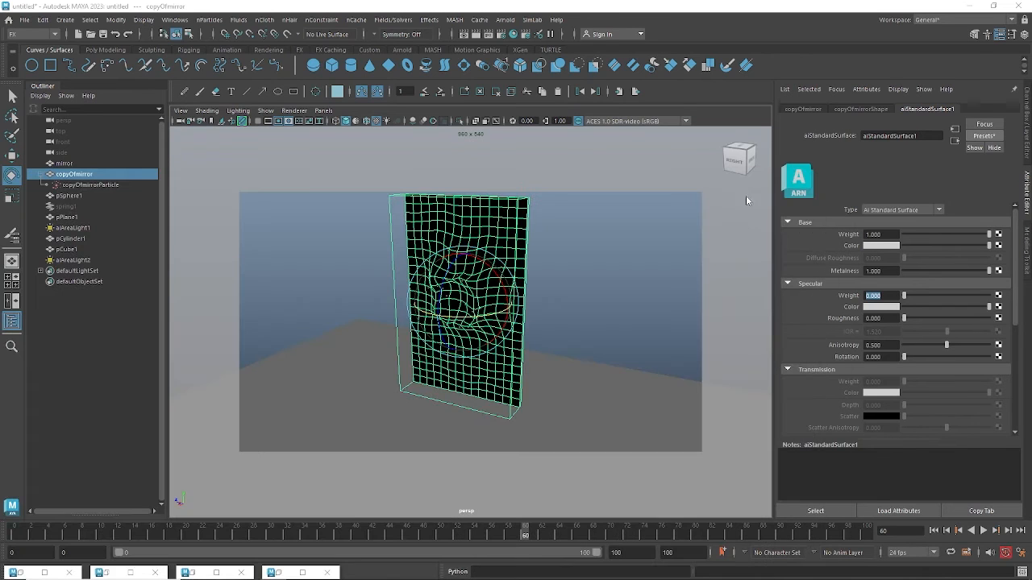
pyautogui.click(284, 572)
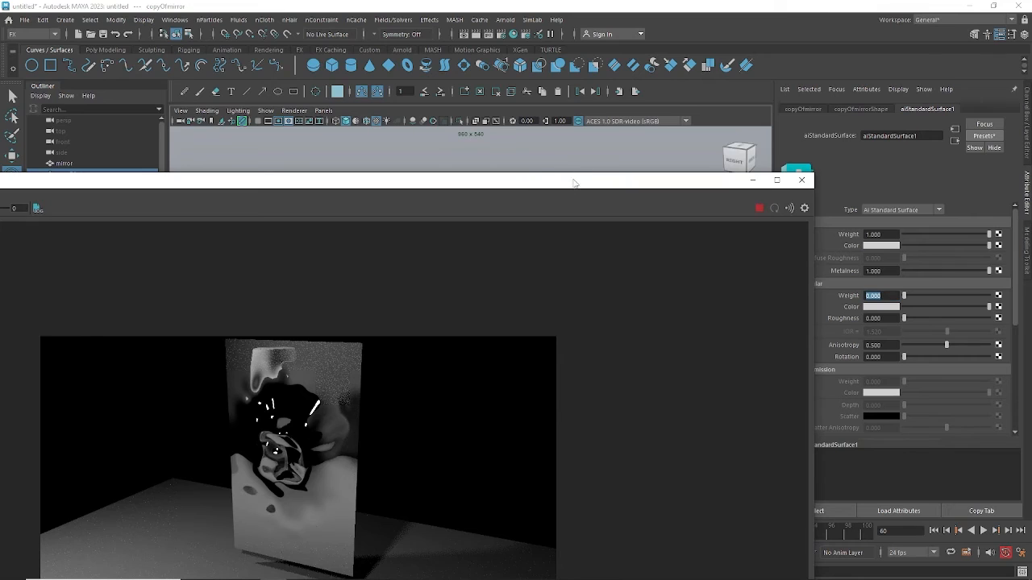
# Play the simulation with the live render visible, stopping at frames 88 and 54 to inspect the rippling reflections
pyautogui.moveTo(574, 183); pyautogui.dragTo(476, 112)
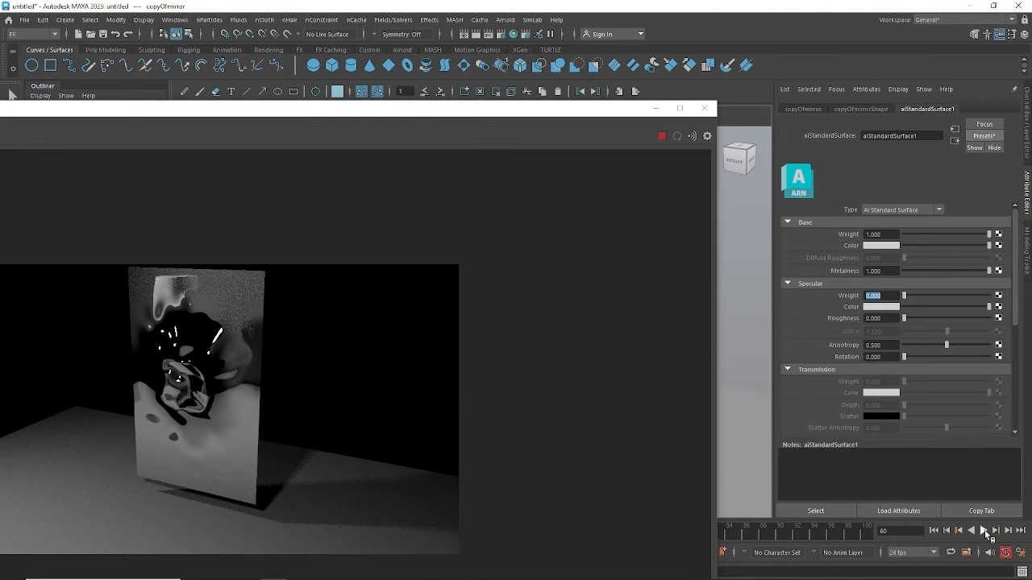
pyautogui.click(983, 531)
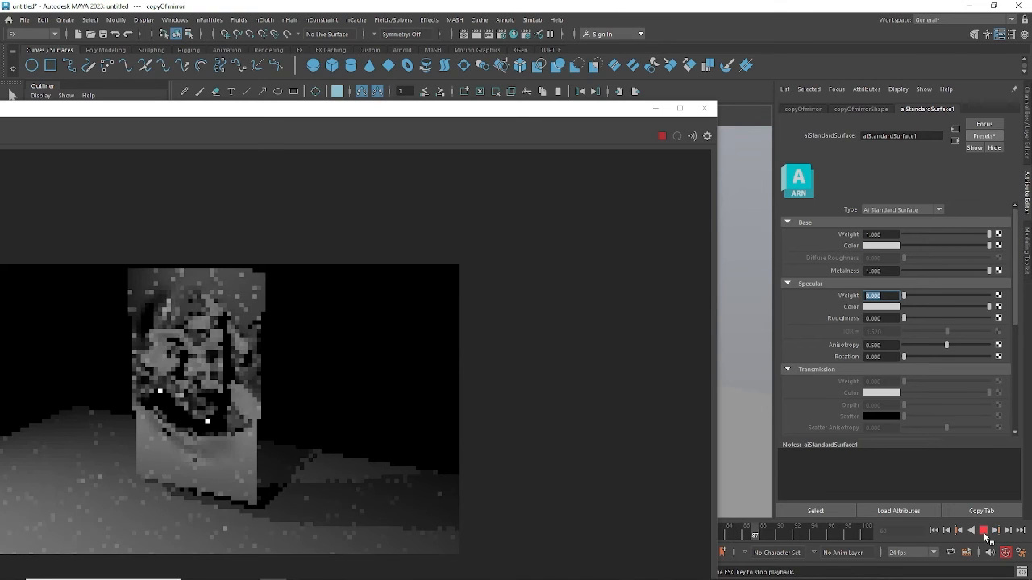
pyautogui.click(984, 530)
pyautogui.moveTo(377, 108); pyautogui.dragTo(448, 91)
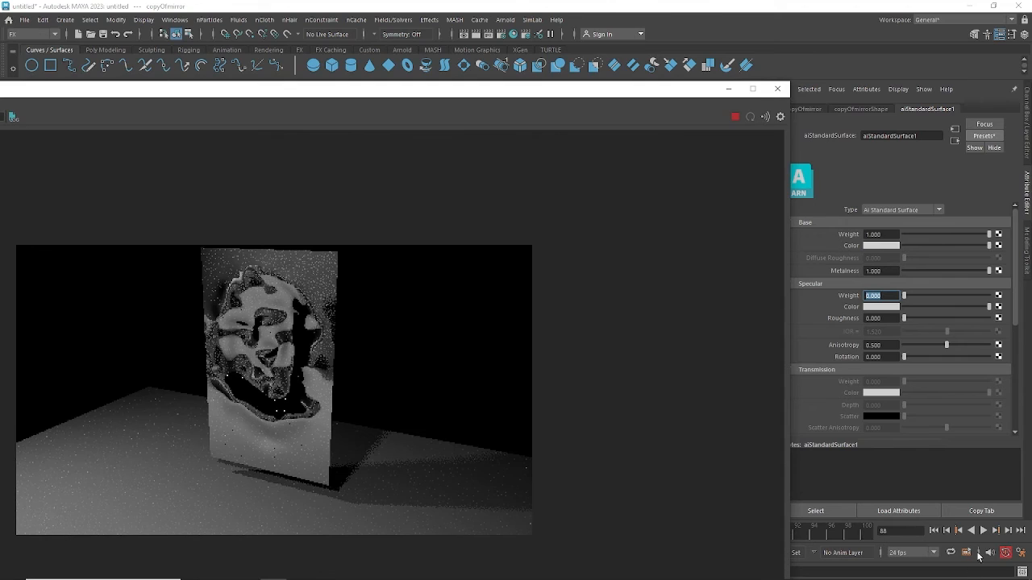
pyautogui.click(983, 530)
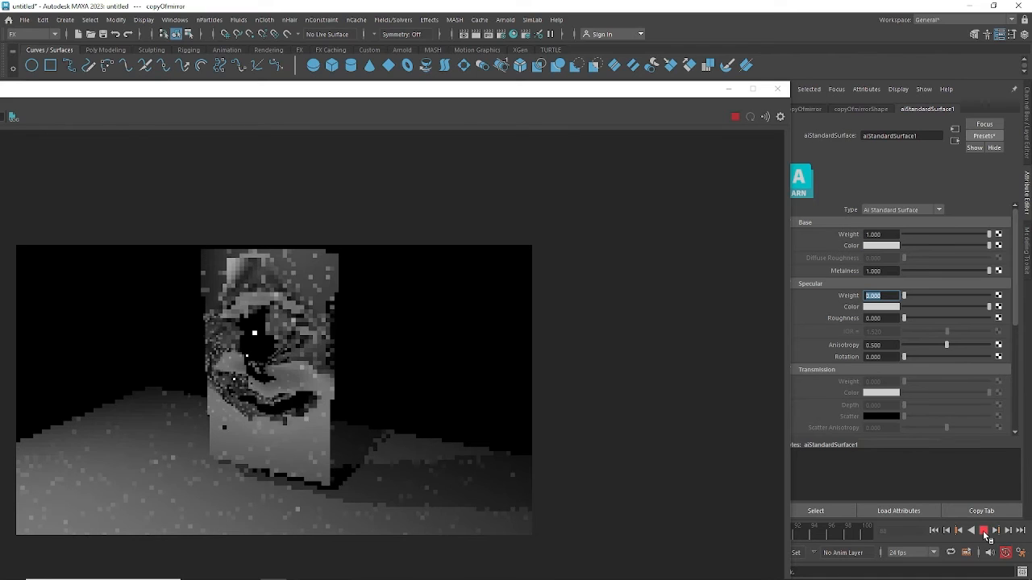
pyautogui.click(984, 530)
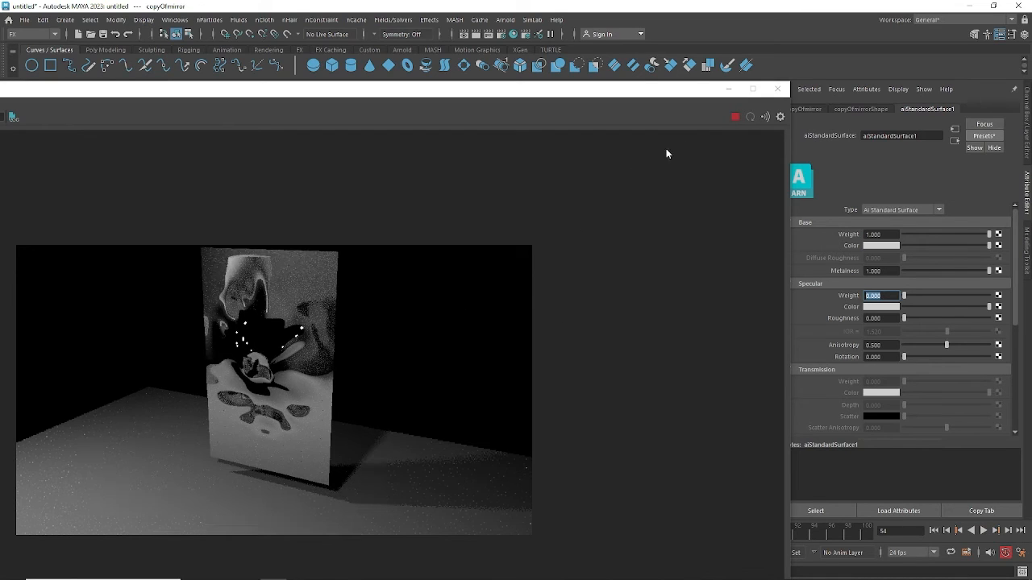
# Add an Arnold Skydome Light to the scene and check its effect in the render
pyautogui.click(728, 91)
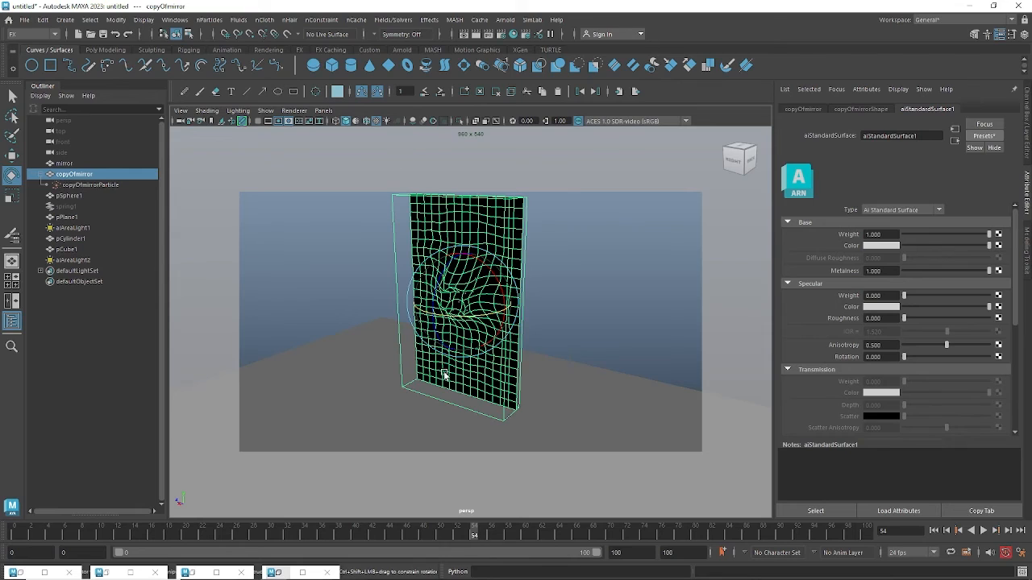
pyautogui.click(505, 21)
pyautogui.moveTo(524, 76)
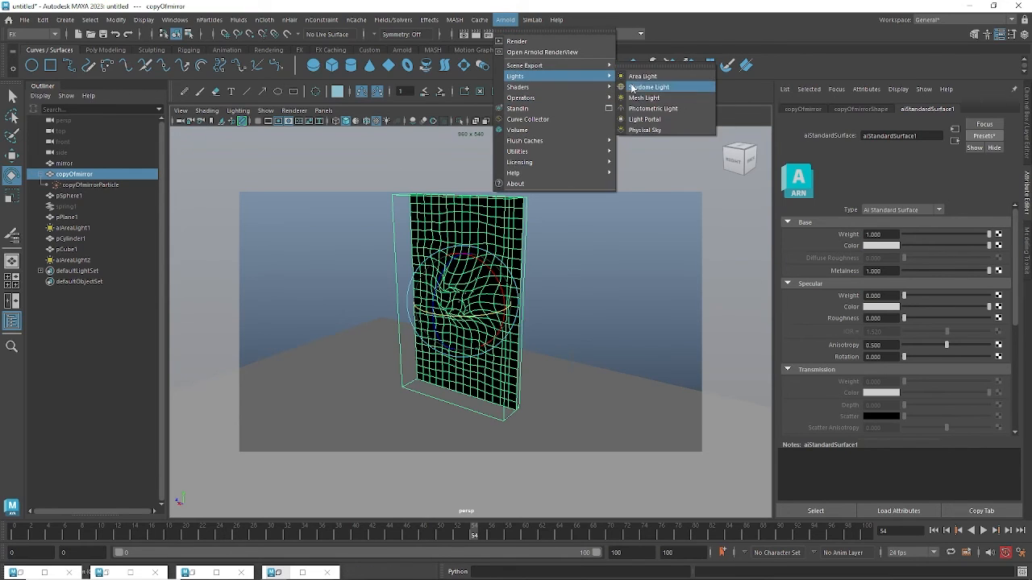
pyautogui.click(636, 87)
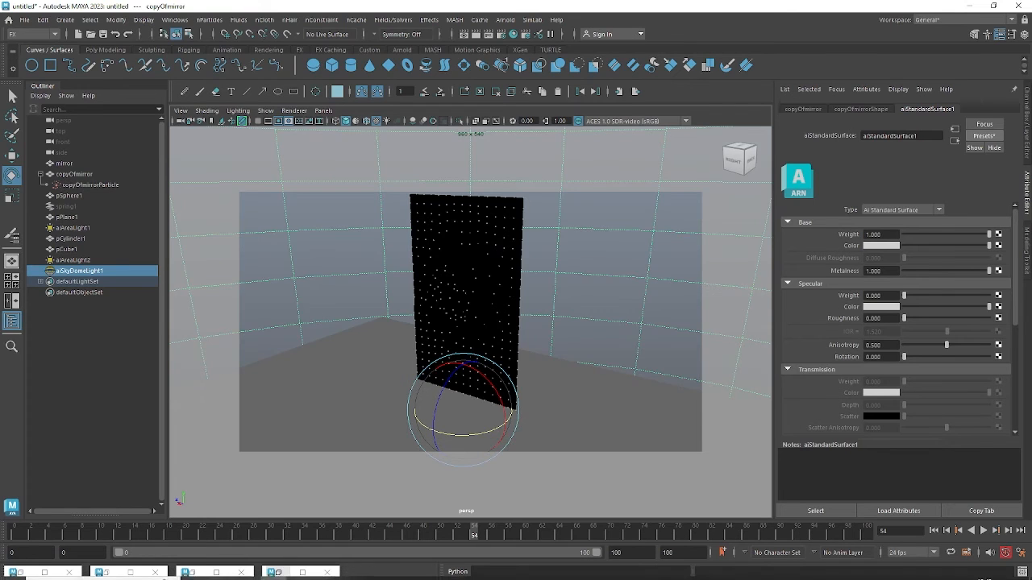
pyautogui.moveTo(247, 570)
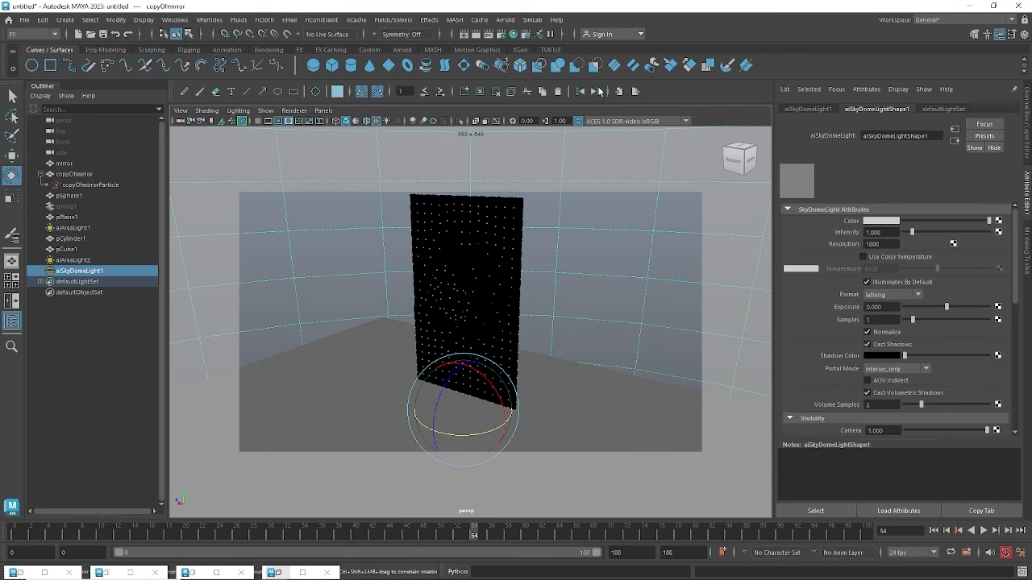
pyautogui.click(278, 574)
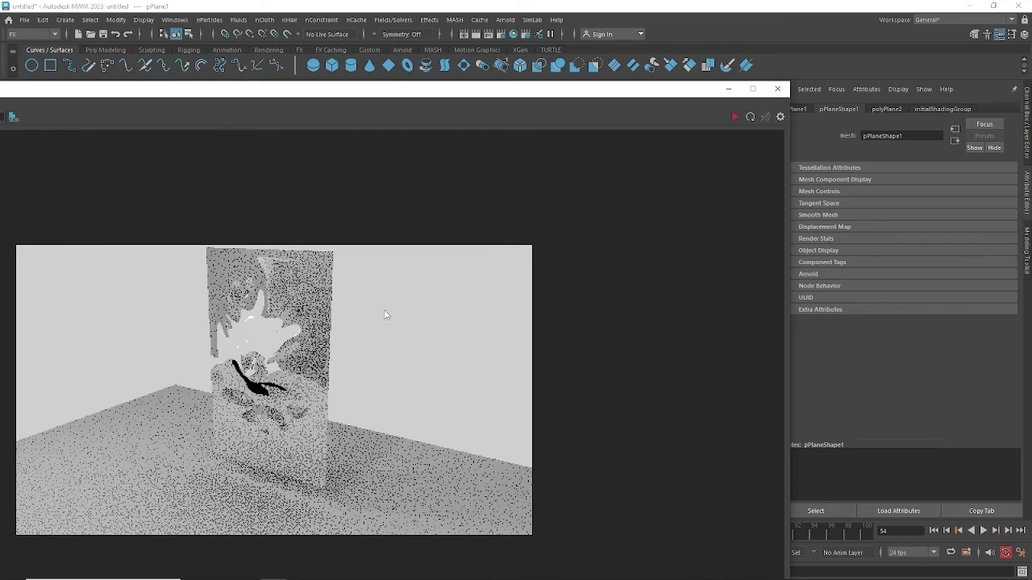
pyautogui.click(729, 90)
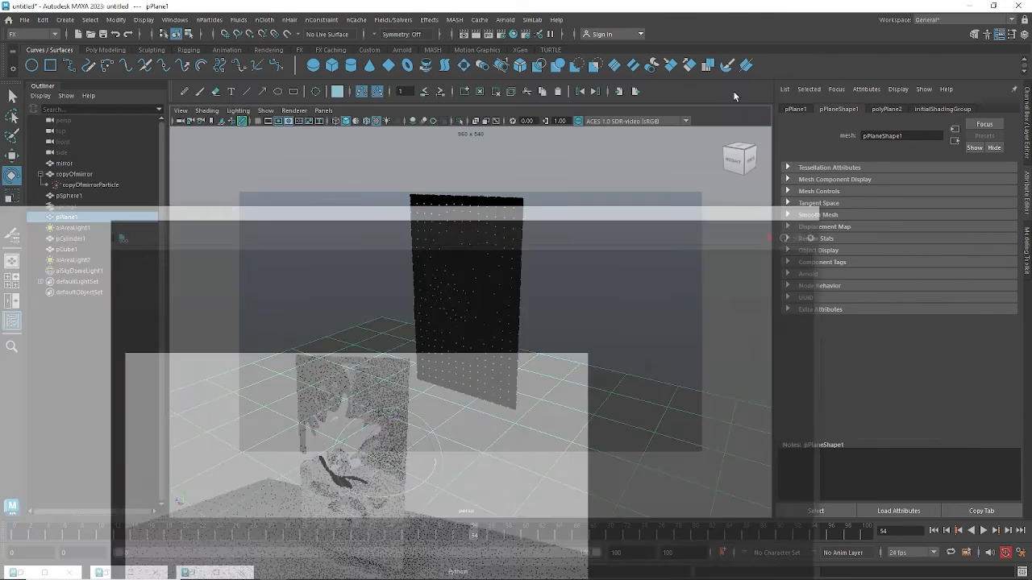
# Connect a File texture to the color of aiSkyDomeLight1
pyautogui.click(78, 271)
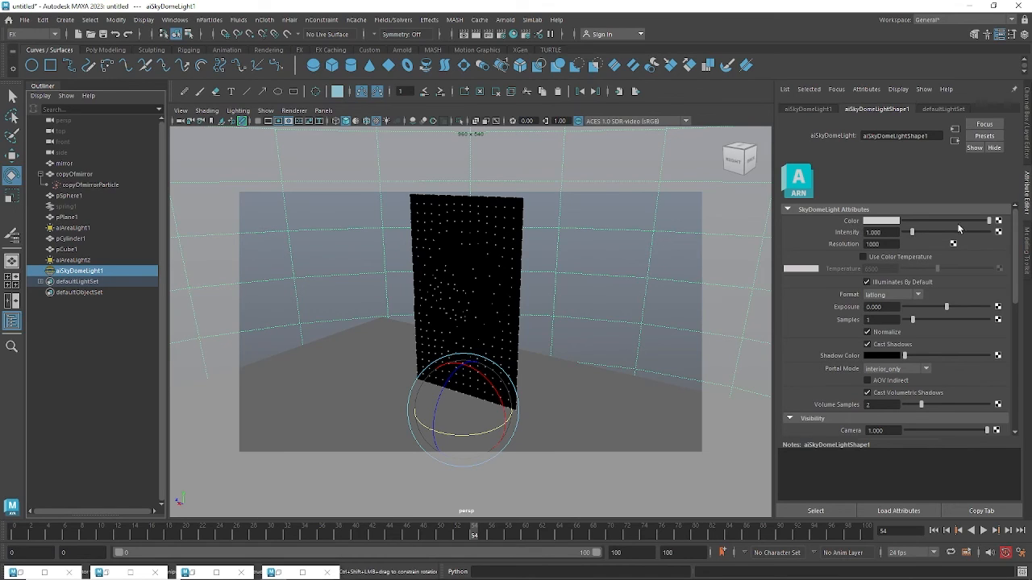
pyautogui.click(1000, 227)
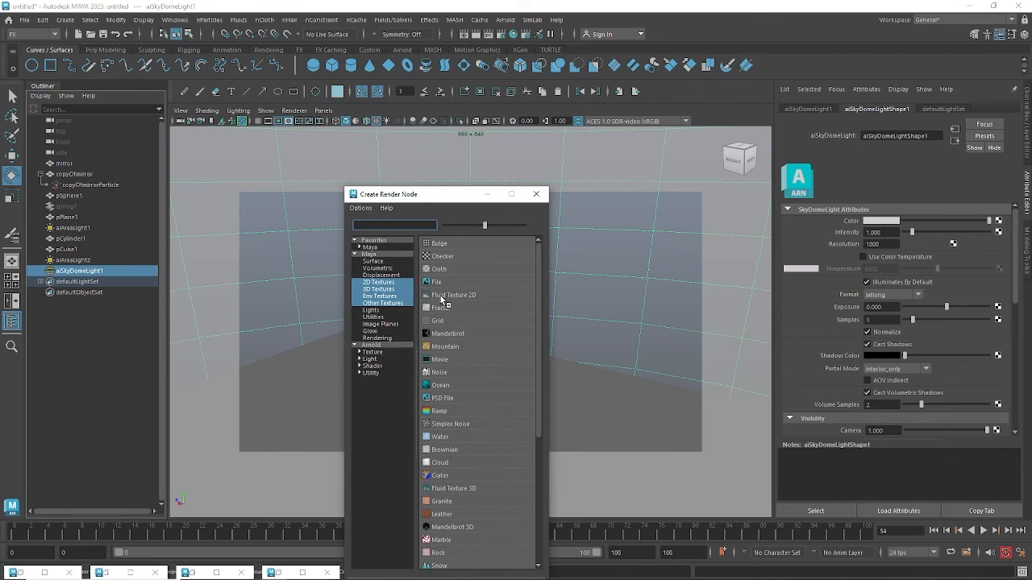
pyautogui.click(443, 283)
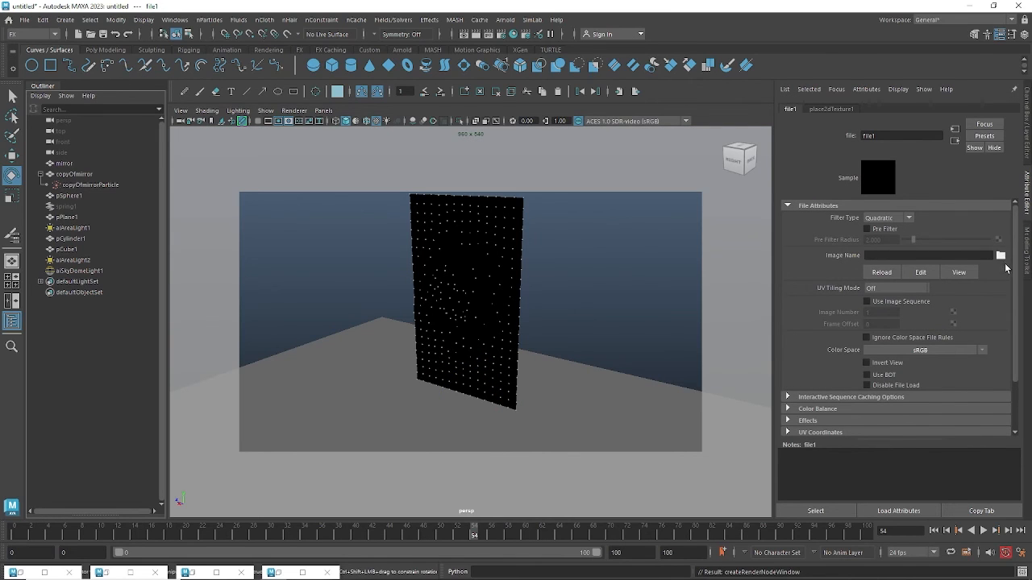
# Browse to the G:\HDRI folder for the file texture's image
pyautogui.click(1000, 255)
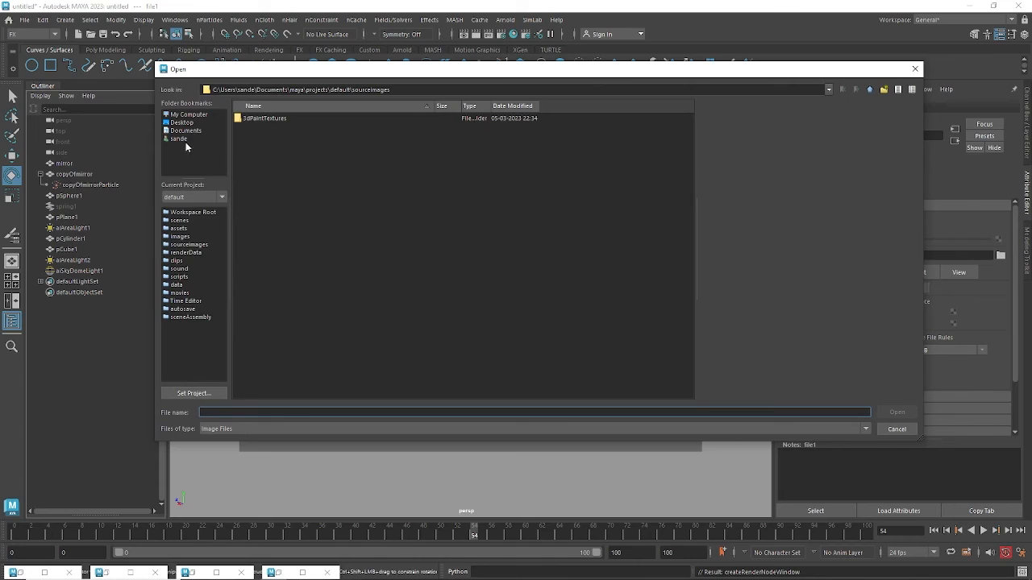
pyautogui.click(188, 115)
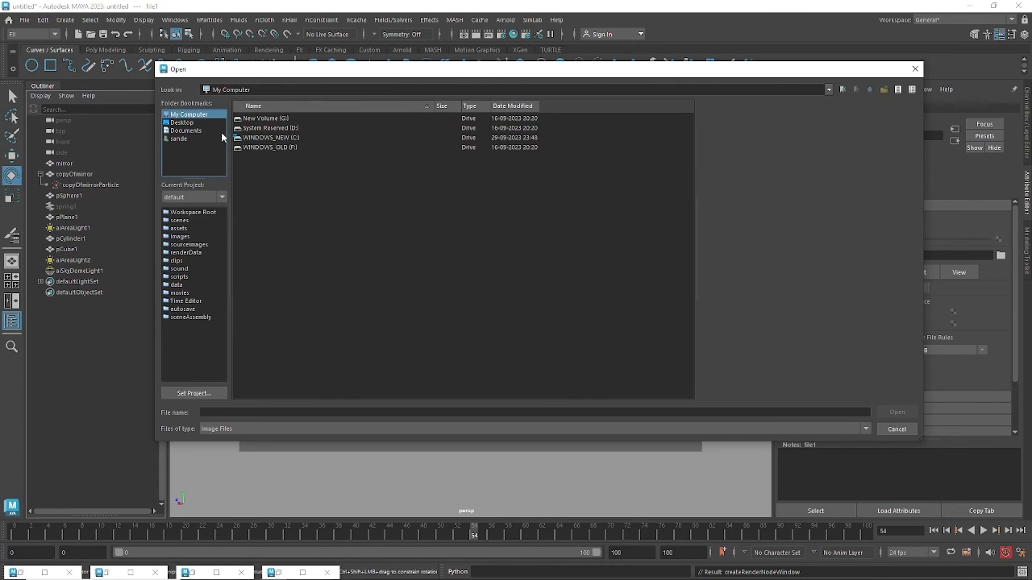
pyautogui.doubleClick(274, 119)
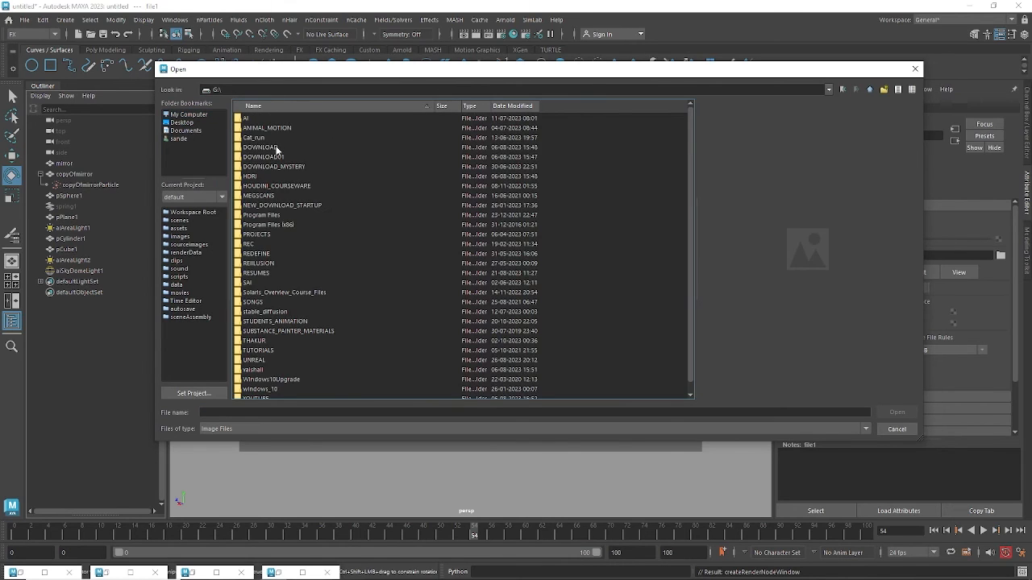
pyautogui.click(276, 148)
pyautogui.doubleClick(252, 176)
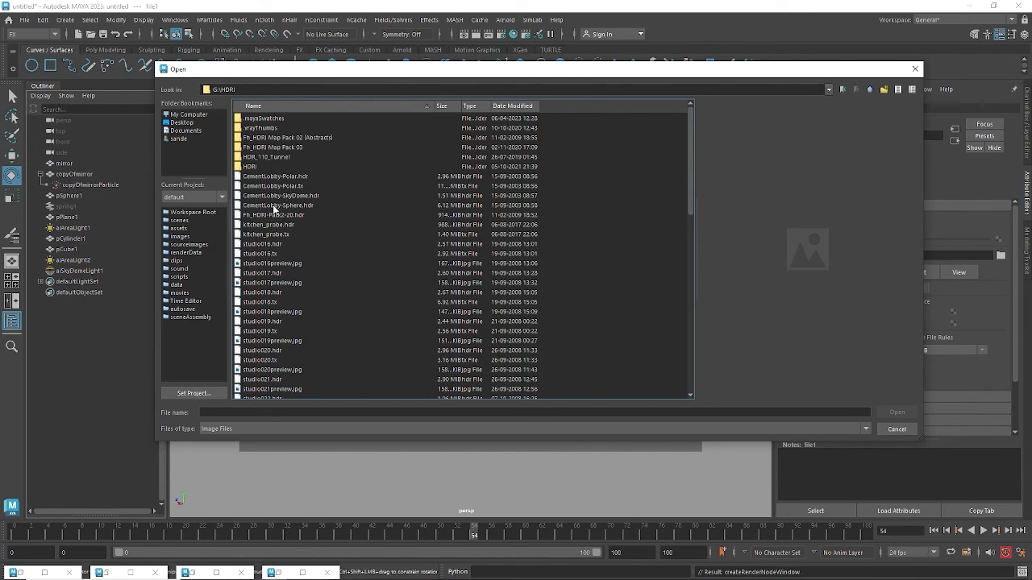
# Compare the kitchen_probe.hdr and kitchen_probe.tx files and load kitchen_probe.tx as the skydome's image
pyautogui.click(272, 225)
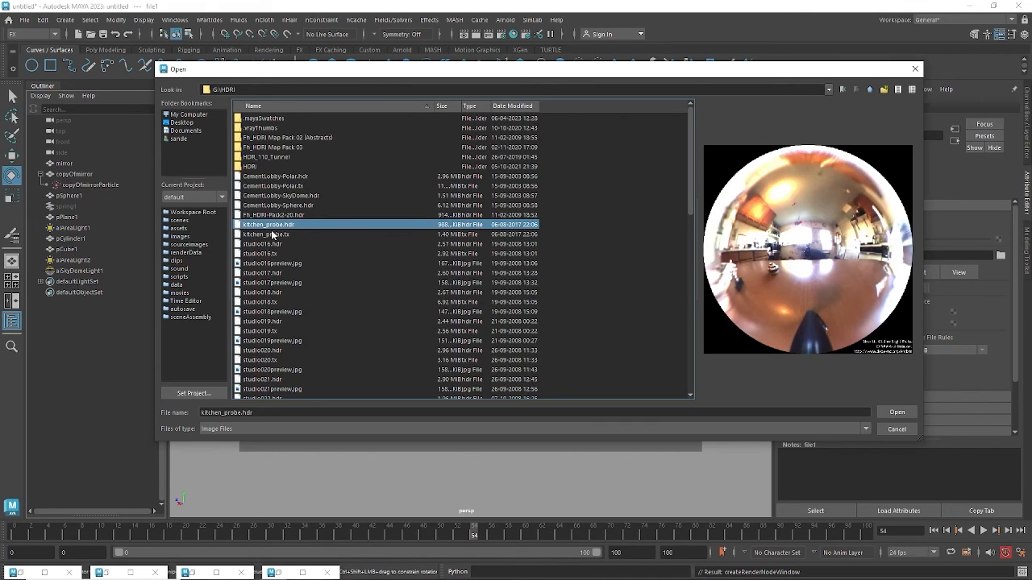
pyautogui.click(274, 235)
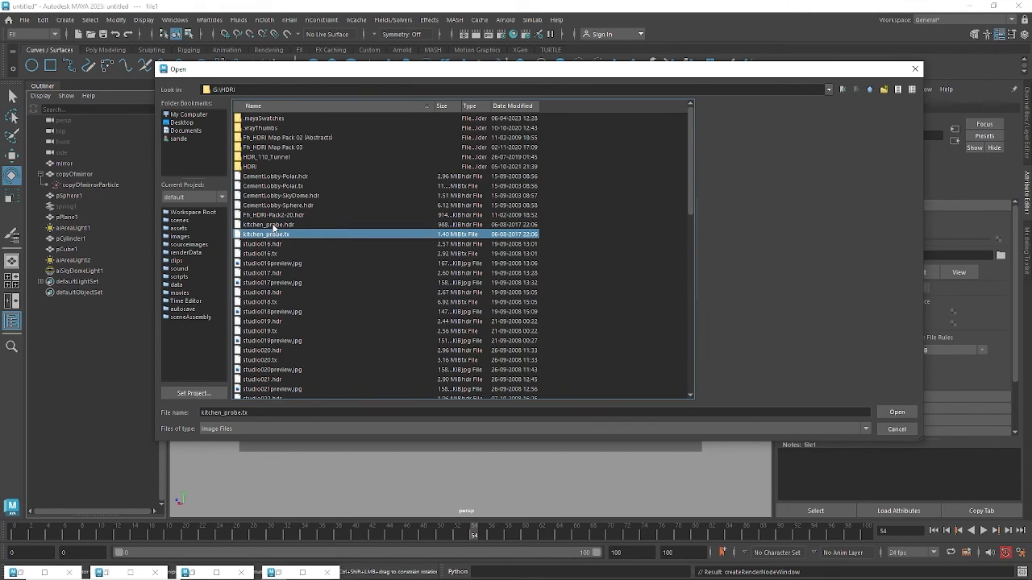
pyautogui.click(274, 225)
pyautogui.click(278, 215)
pyautogui.click(274, 225)
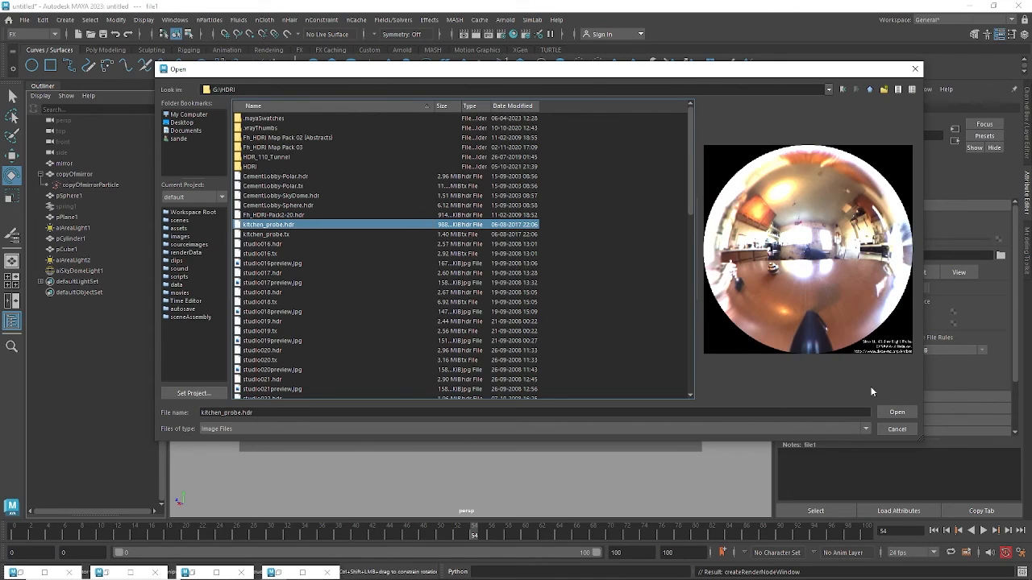
pyautogui.click(277, 234)
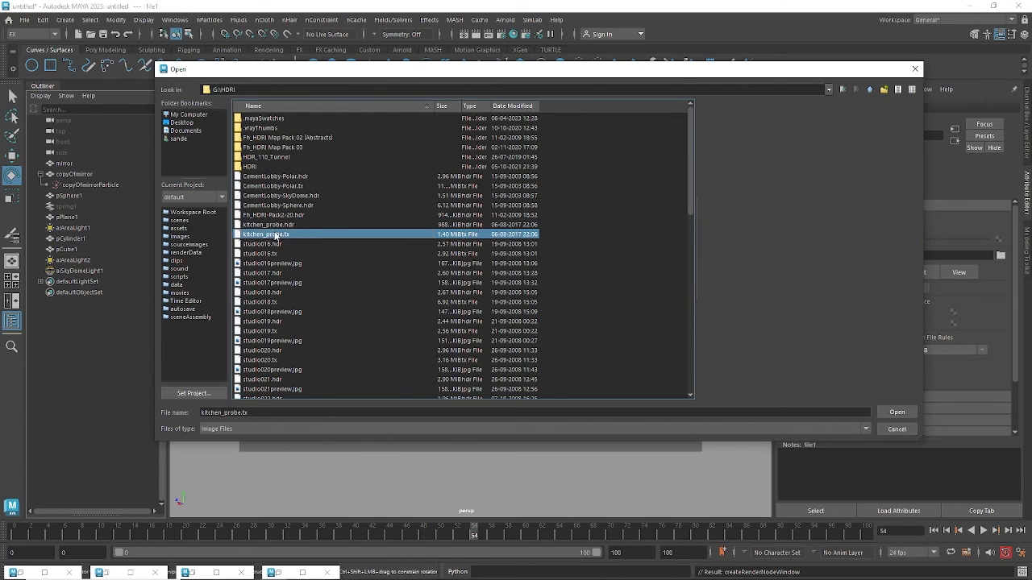
pyautogui.click(276, 226)
pyautogui.click(276, 234)
pyautogui.click(277, 225)
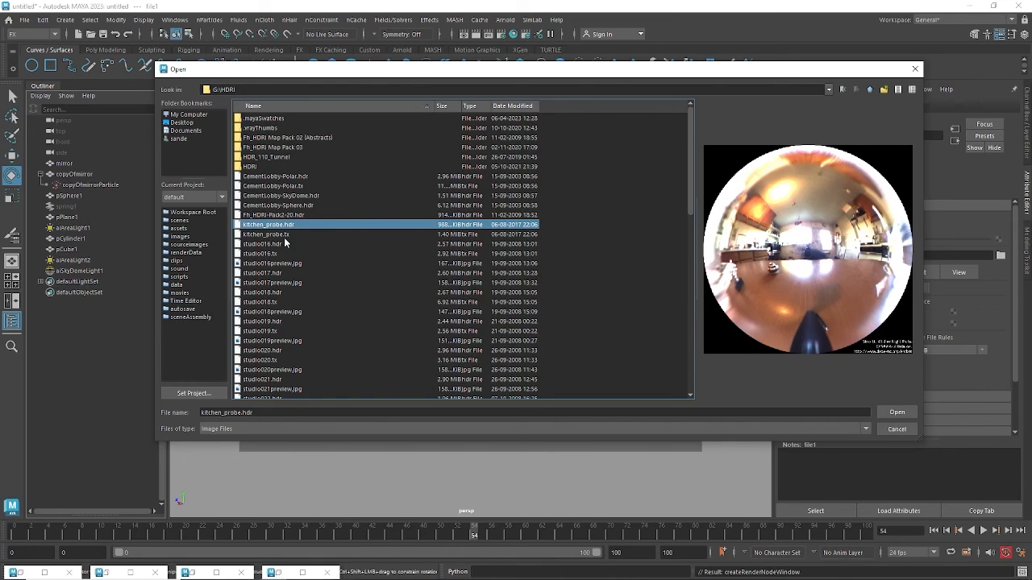
pyautogui.click(274, 235)
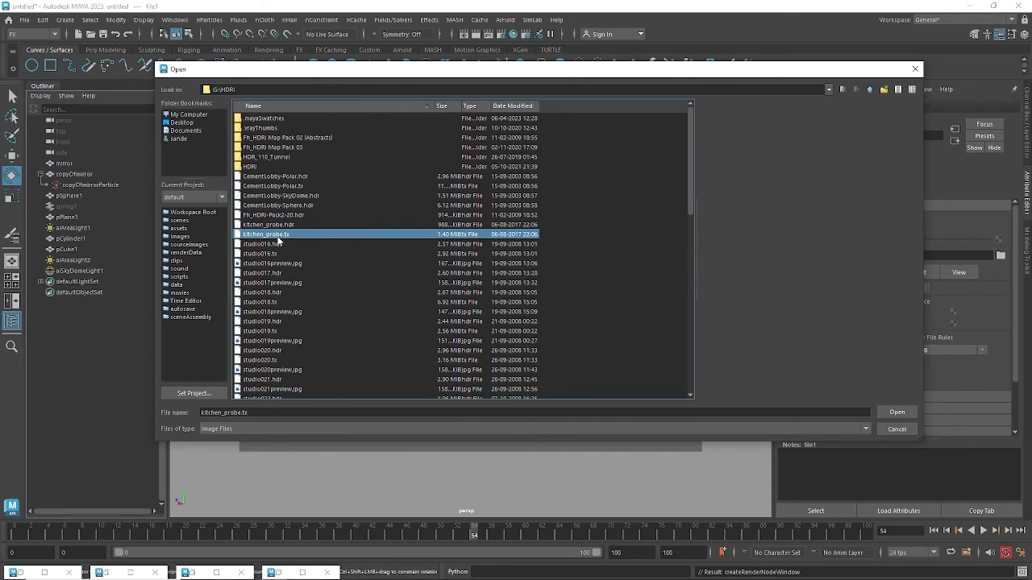
pyautogui.click(895, 413)
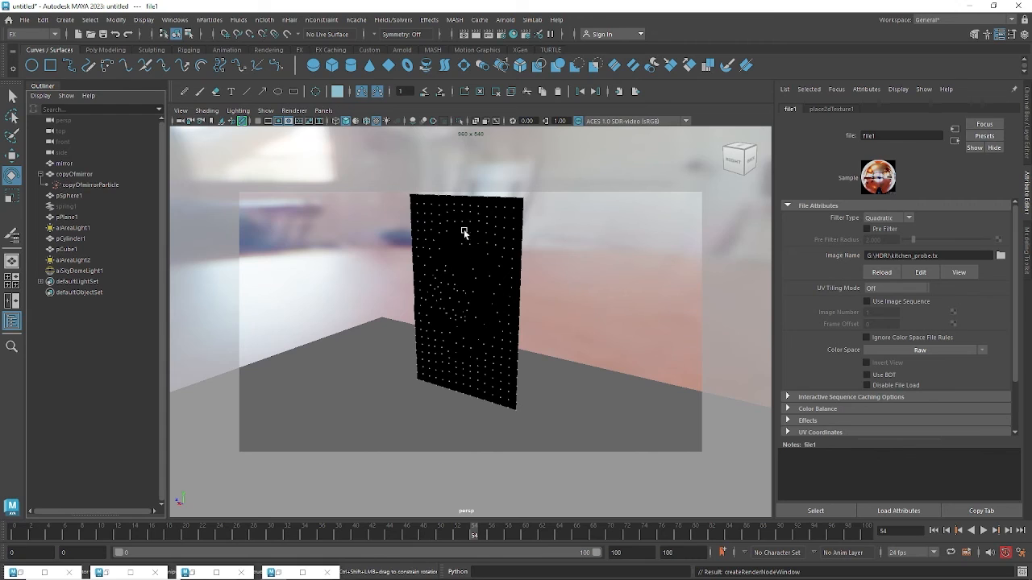
# Render the scene to check the kitchen environment's reflections in the mirror, and stop the render
pyautogui.click(277, 571)
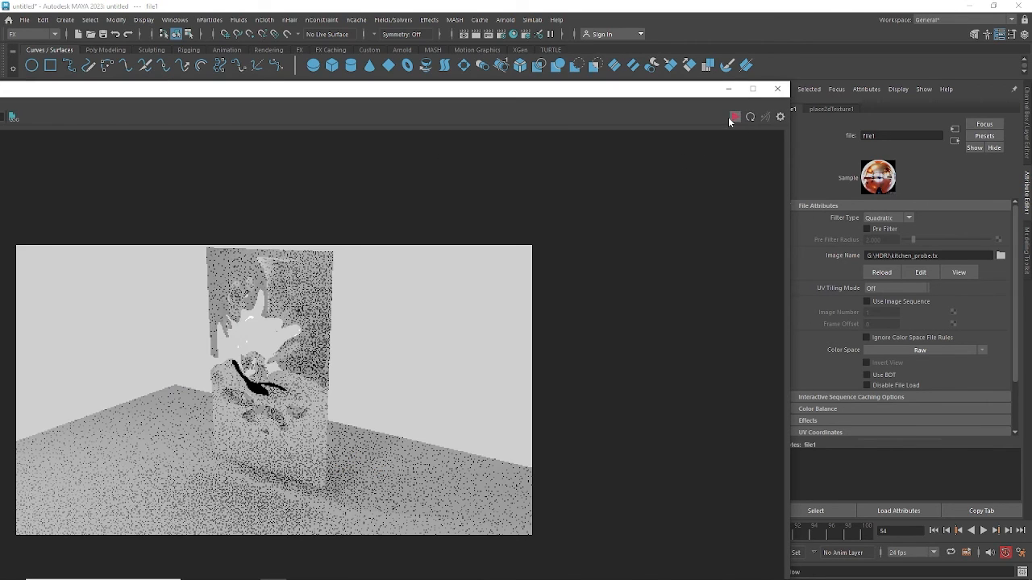
pyautogui.click(730, 120)
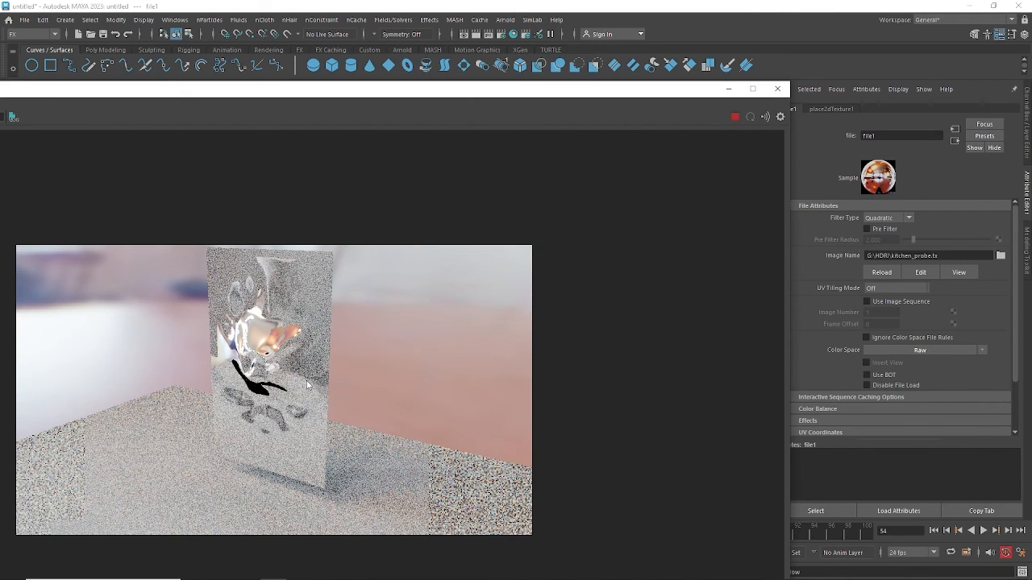
pyautogui.click(733, 118)
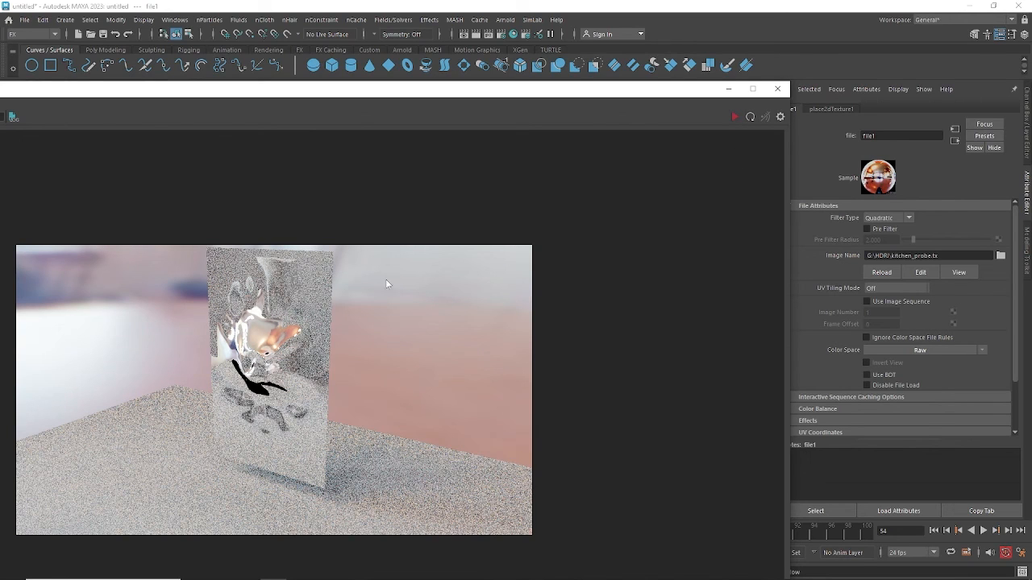
pyautogui.click(728, 89)
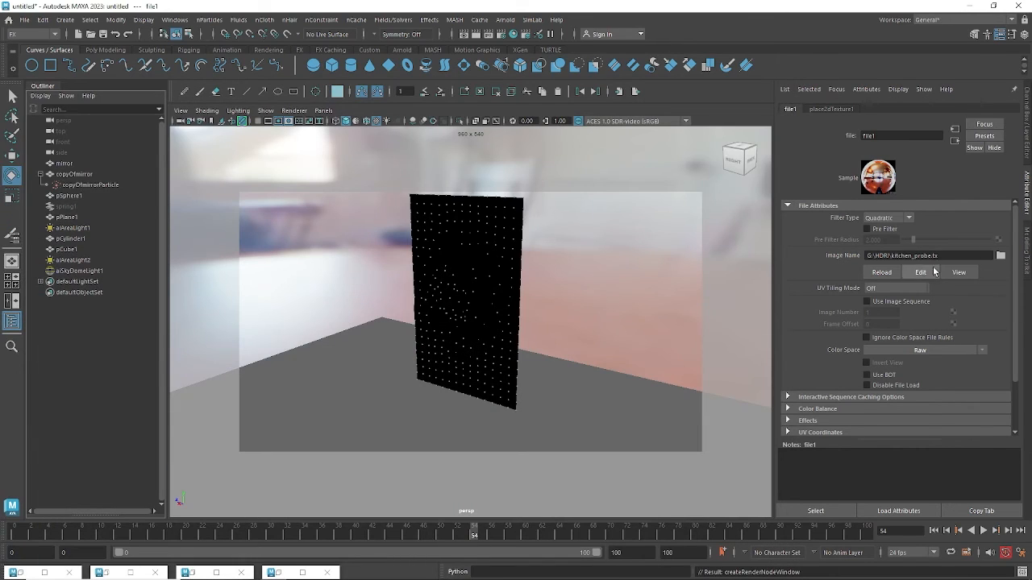
# Preview several studio images in the G:\HDRI folder and load studio022.hdr as the skydome's file texture image
pyautogui.click(1001, 256)
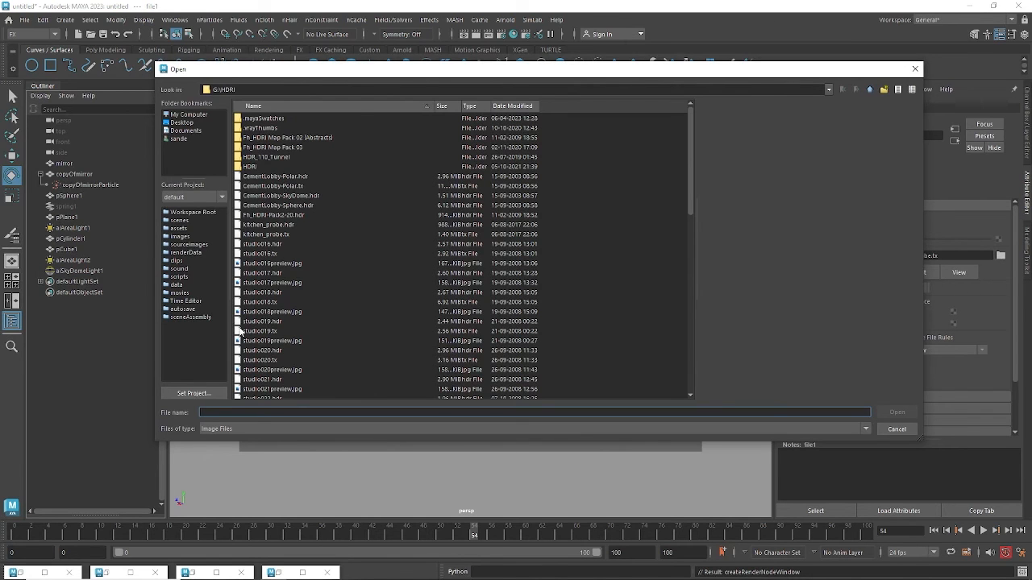
pyautogui.click(254, 293)
pyautogui.click(255, 302)
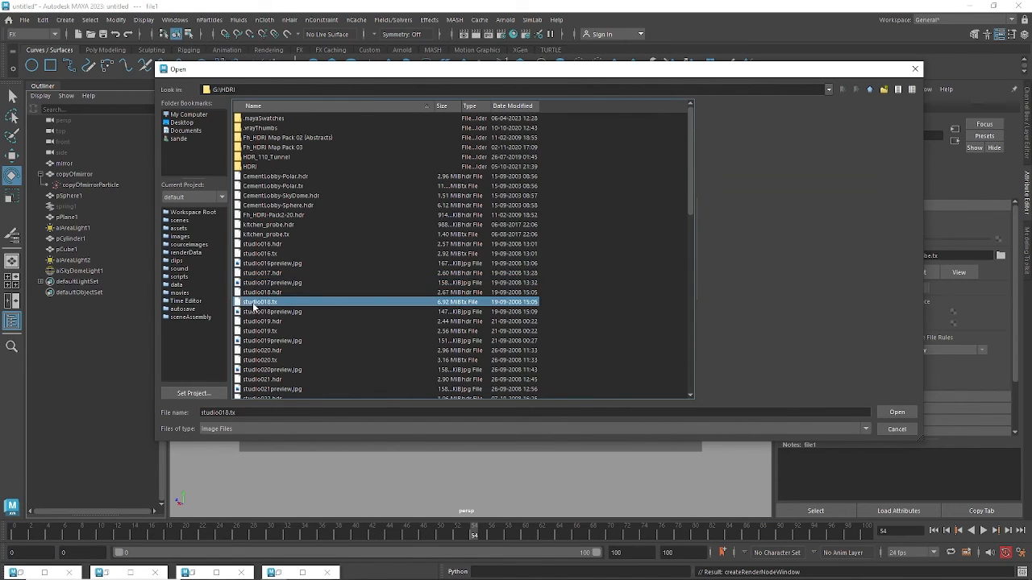
pyautogui.click(255, 312)
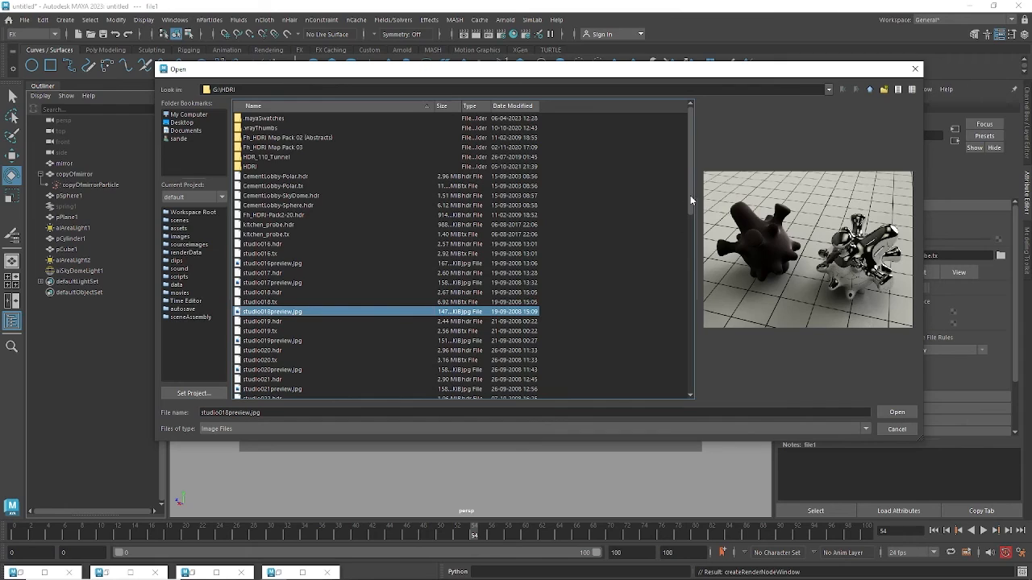
pyautogui.moveTo(690, 195); pyautogui.dragTo(692, 258)
pyautogui.click(266, 294)
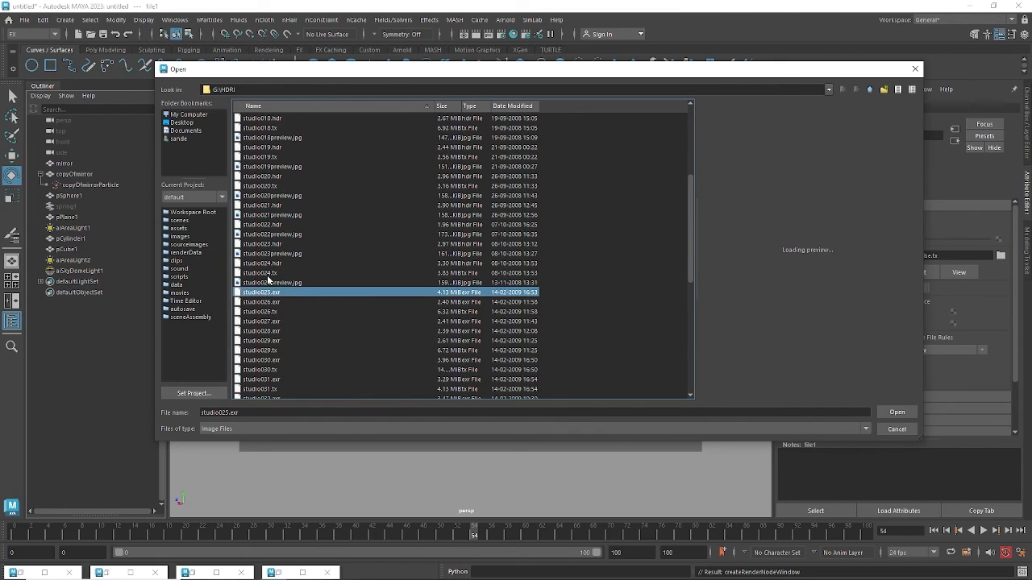
pyautogui.click(267, 274)
pyautogui.click(265, 244)
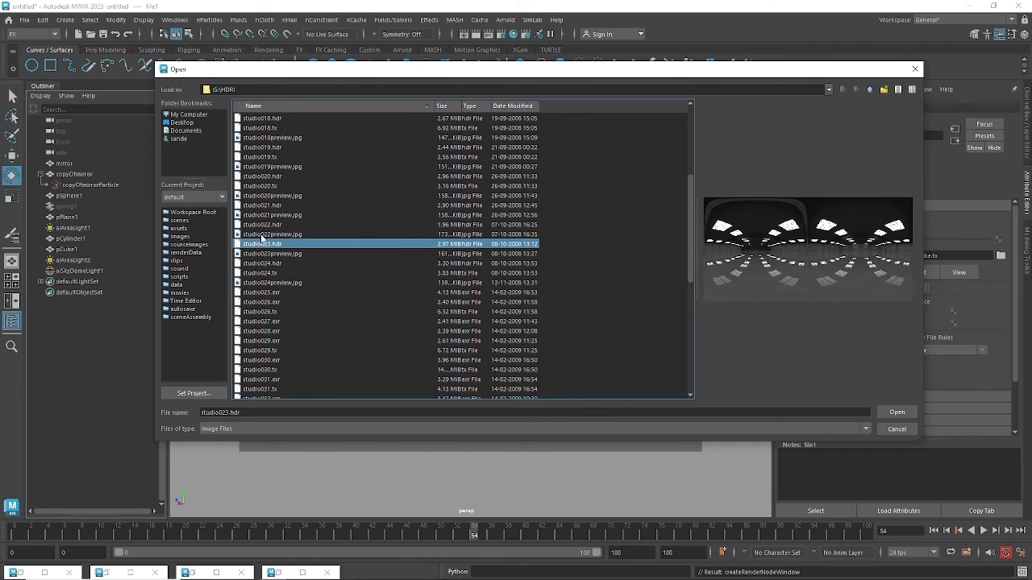
pyautogui.click(261, 226)
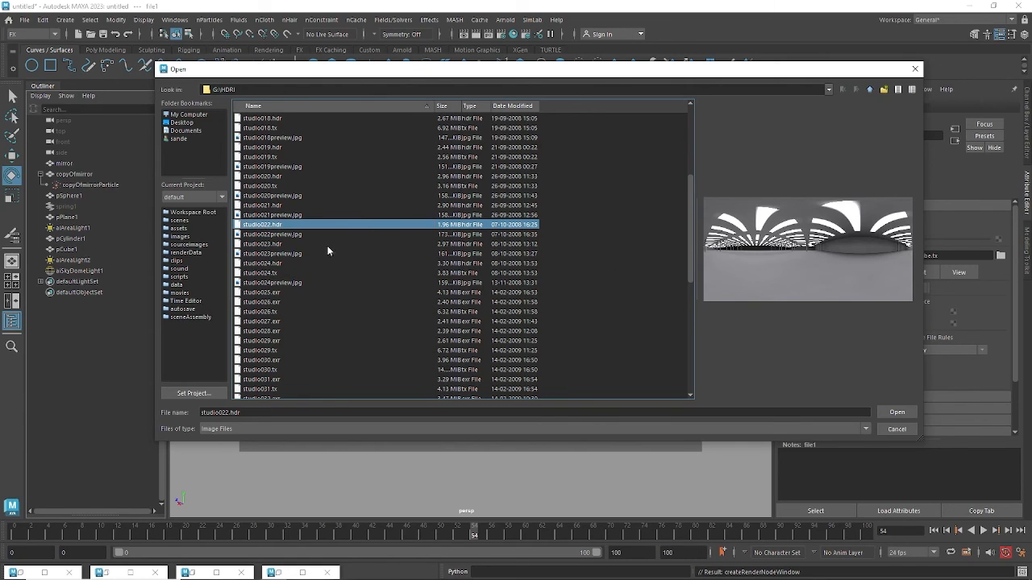
pyautogui.click(897, 412)
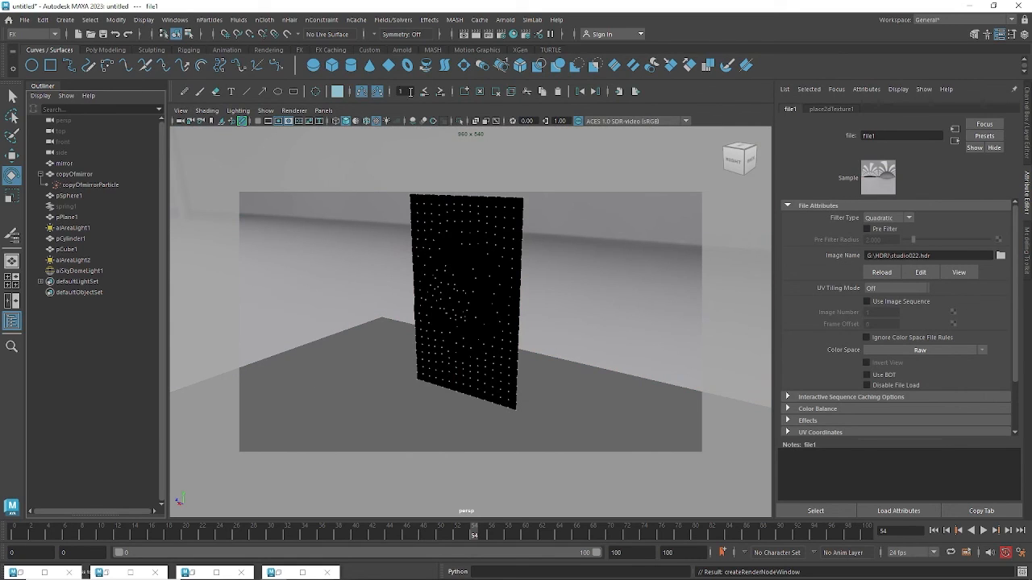
# Render the scene to check the studio022.hdr reflections in the mirror, stop the render and uncover the viewport
pyautogui.click(277, 573)
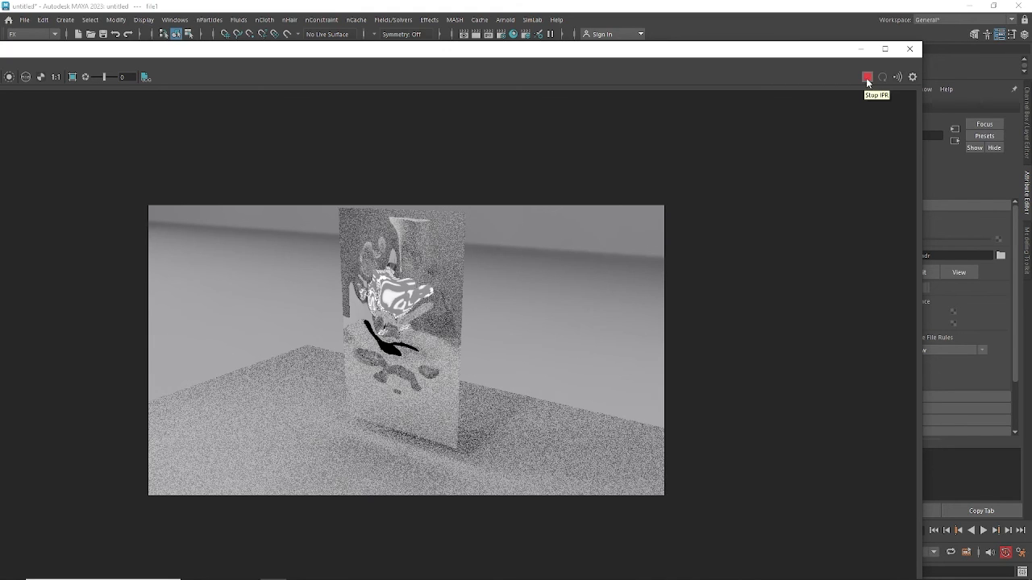
pyautogui.click(867, 81)
pyautogui.moveTo(817, 50); pyautogui.dragTo(372, 376)
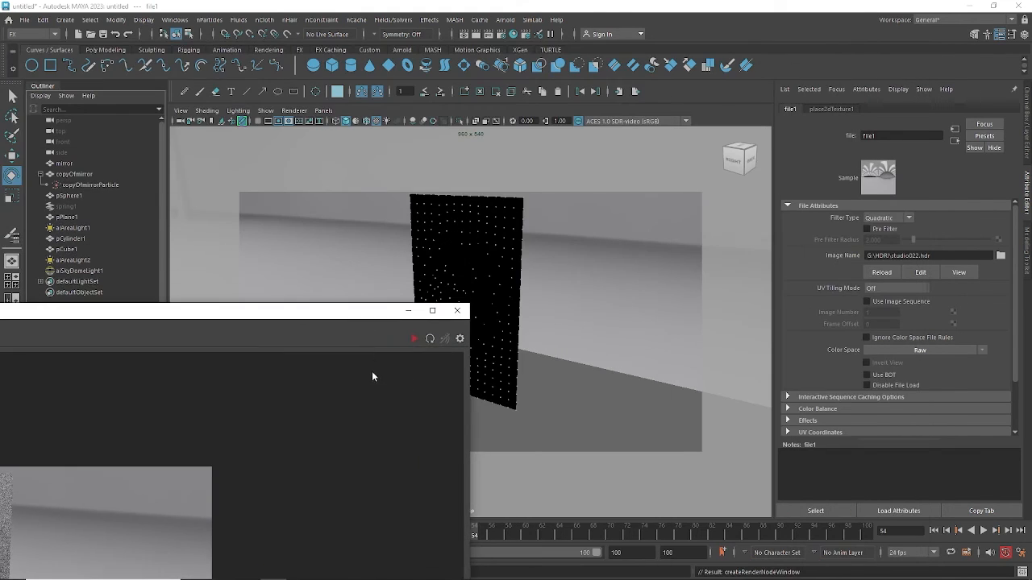
# Play the mirror's ripple simulation and stop it at frame 62
pyautogui.click(982, 530)
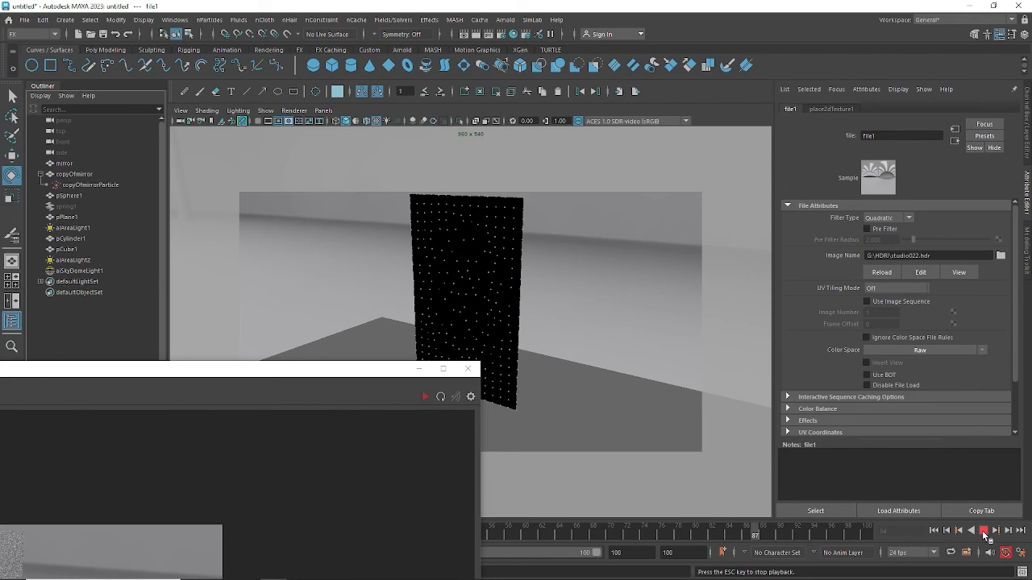
pyautogui.click(983, 531)
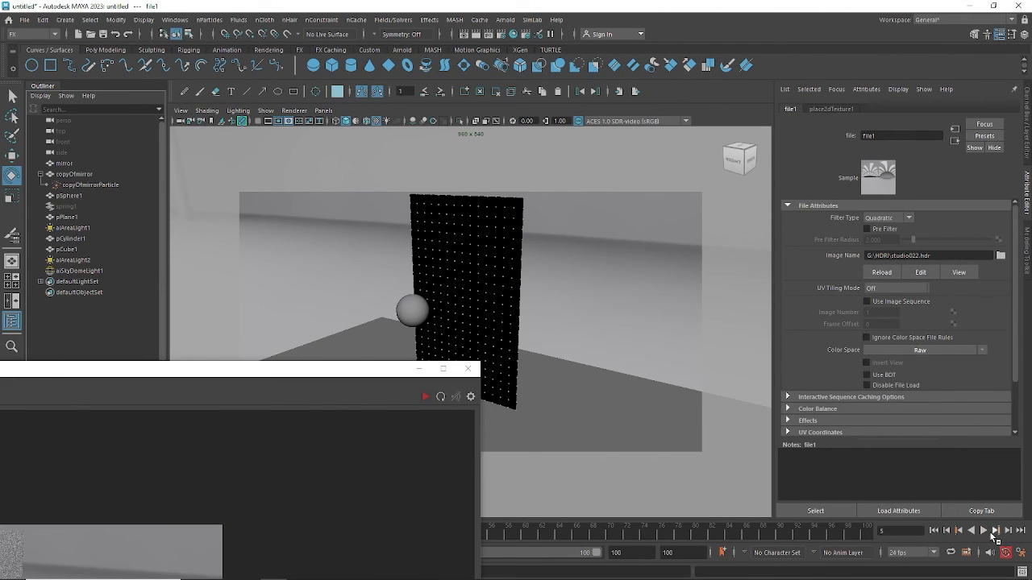
pyautogui.click(983, 531)
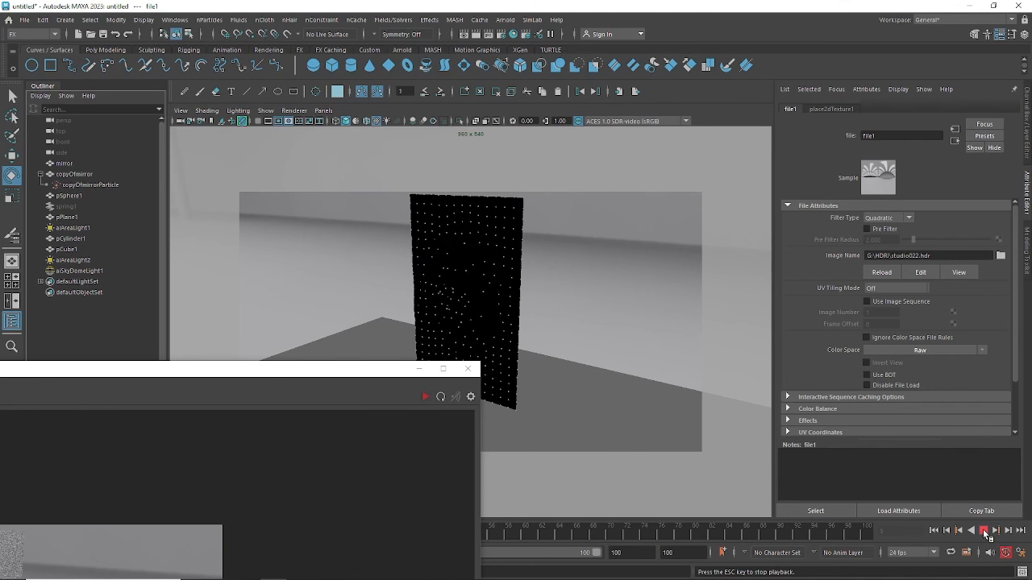
pyautogui.click(983, 530)
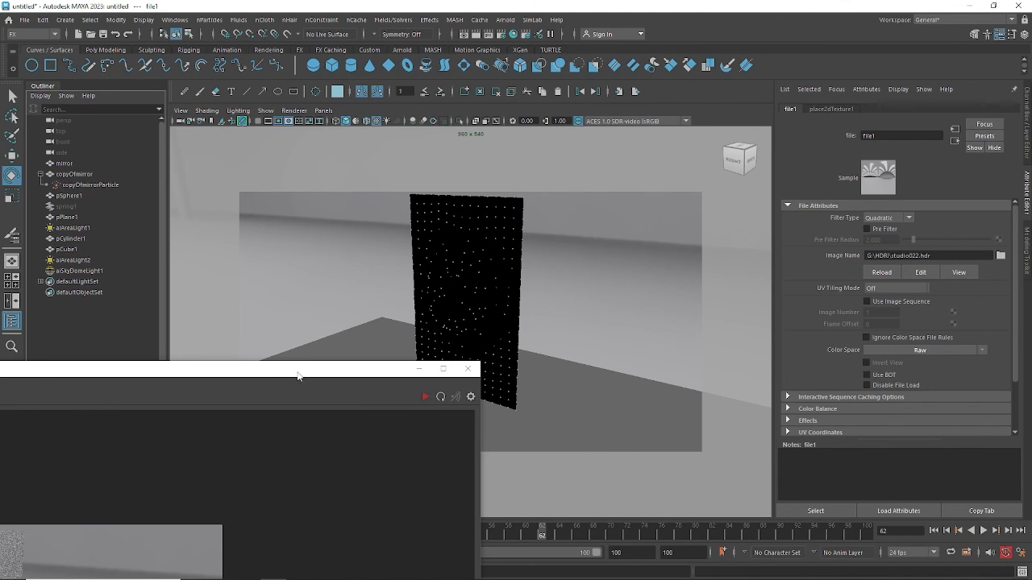
# Render the rippled mirror at frame 62, inspect its reflections and minimize the render window
pyautogui.moveTo(297, 374); pyautogui.dragTo(430, 277)
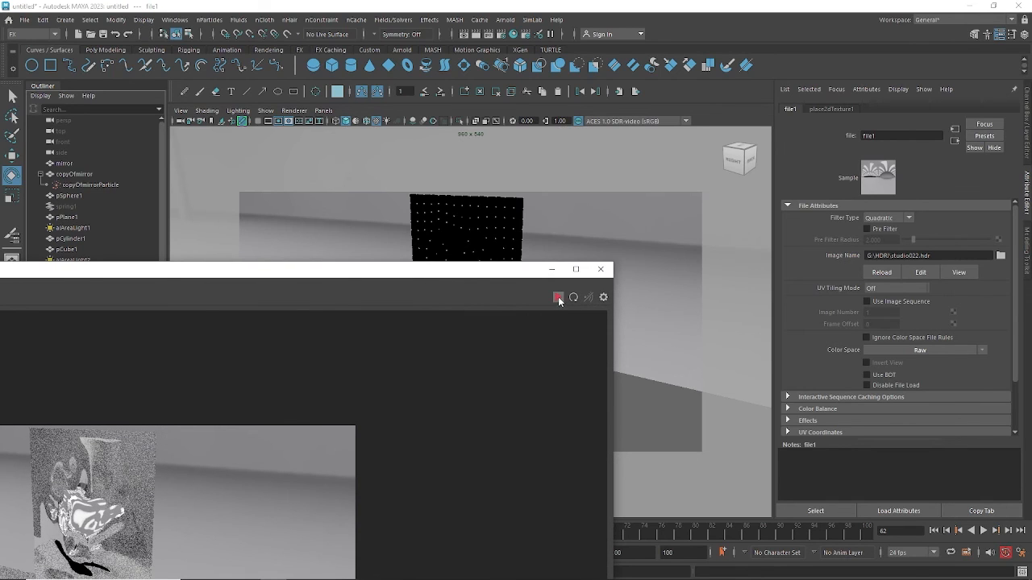
pyautogui.moveTo(472, 272); pyautogui.dragTo(474, 349)
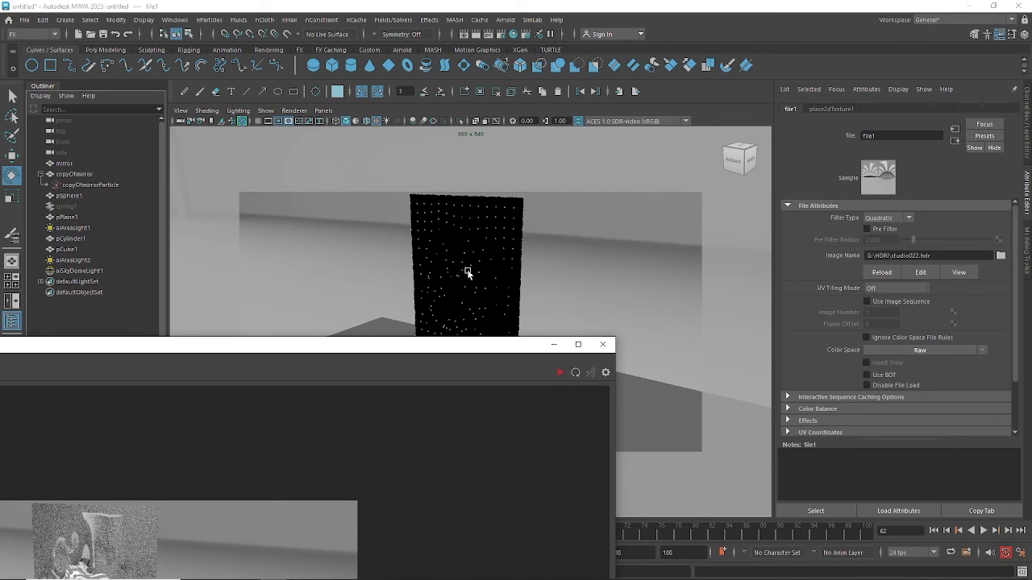
pyautogui.moveTo(453, 345); pyautogui.dragTo(675, 218)
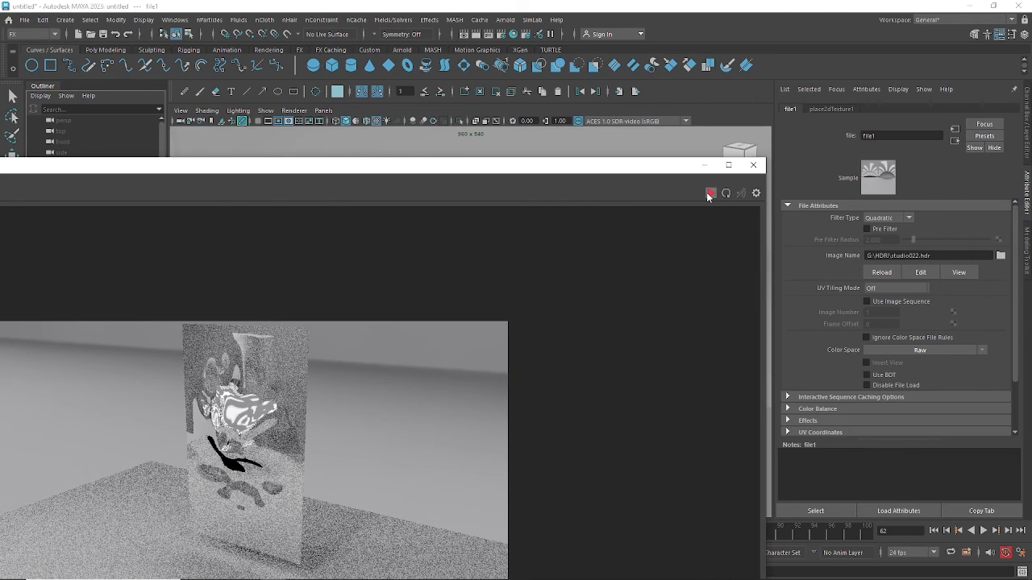
pyautogui.click(708, 195)
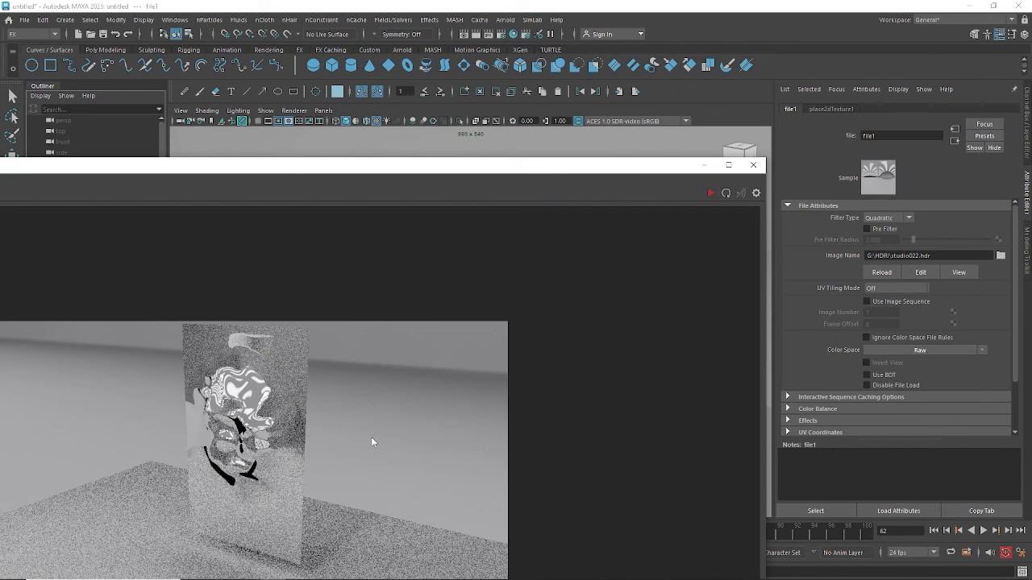
pyautogui.moveTo(253, 176); pyautogui.dragTo(340, 143)
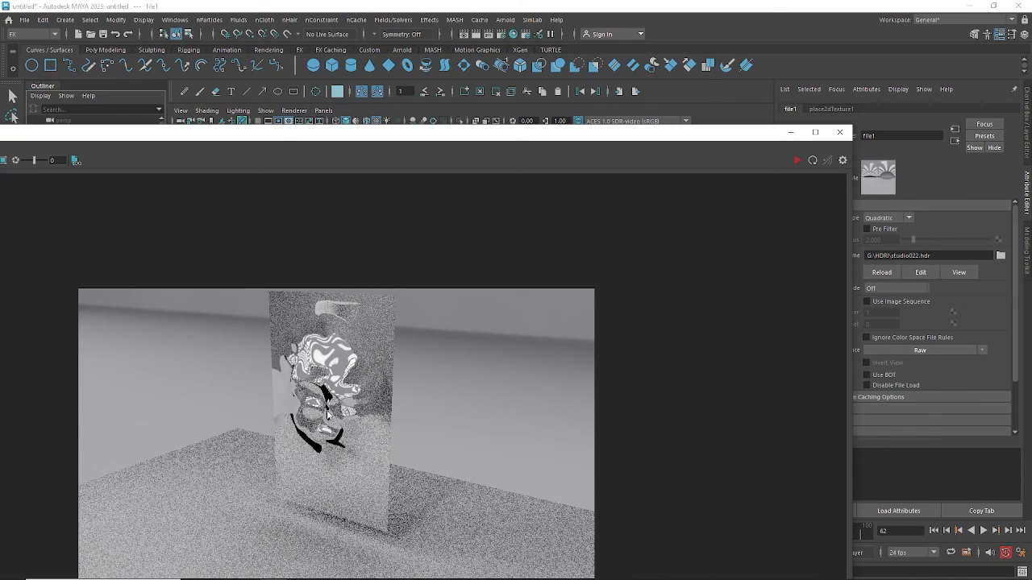
pyautogui.click(789, 133)
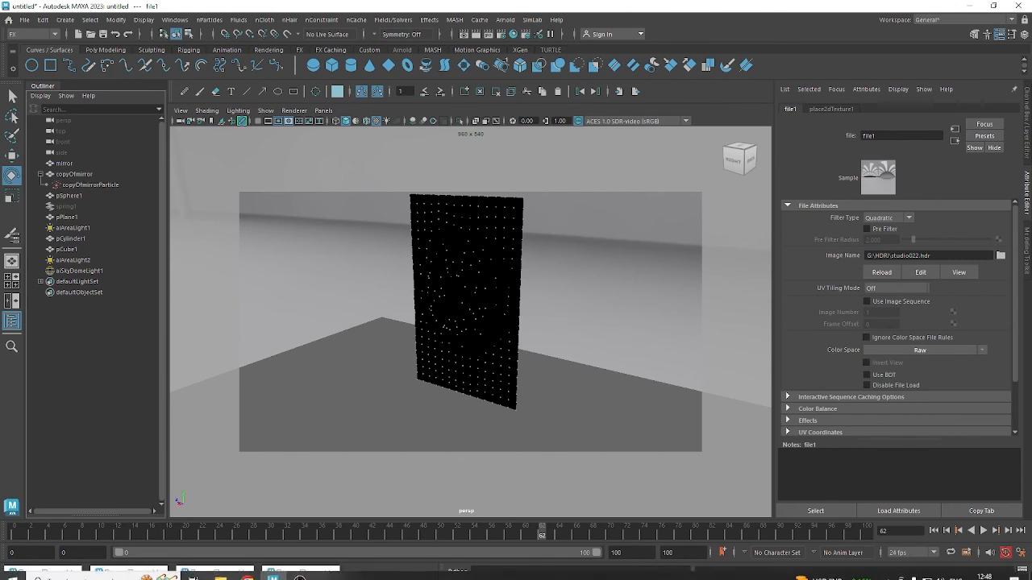
# Switch to the Google Meet call in Chrome and look through its list of participants
pyautogui.moveTo(214, 570)
pyautogui.moveTo(247, 570)
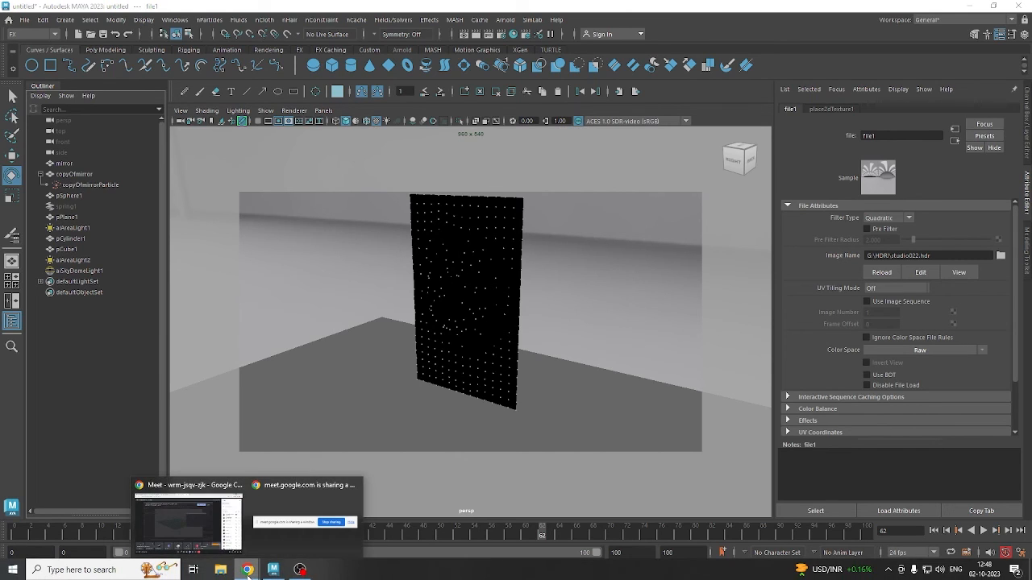
pyautogui.click(202, 546)
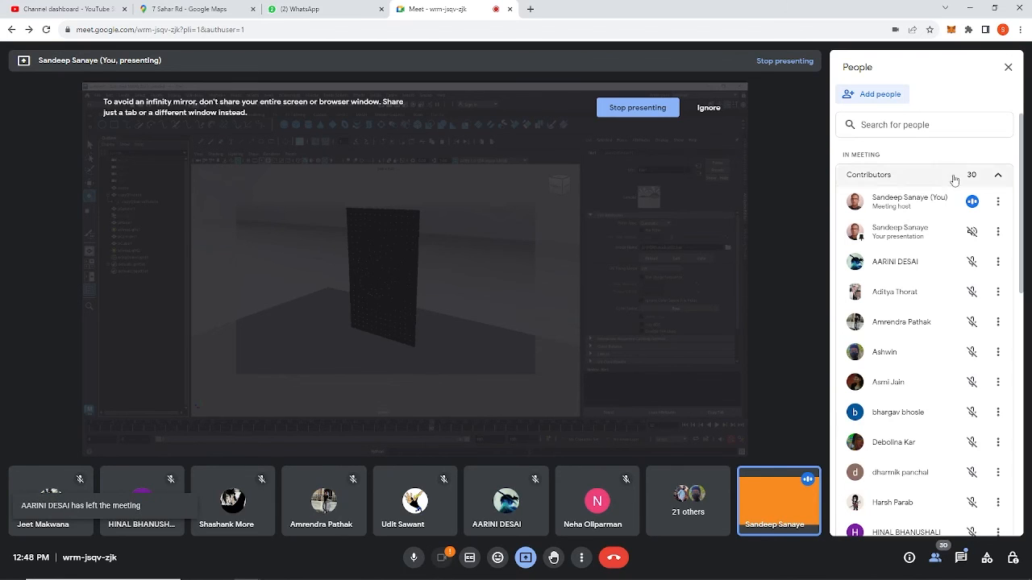
pyautogui.moveTo(1022, 165); pyautogui.dragTo(1026, 336)
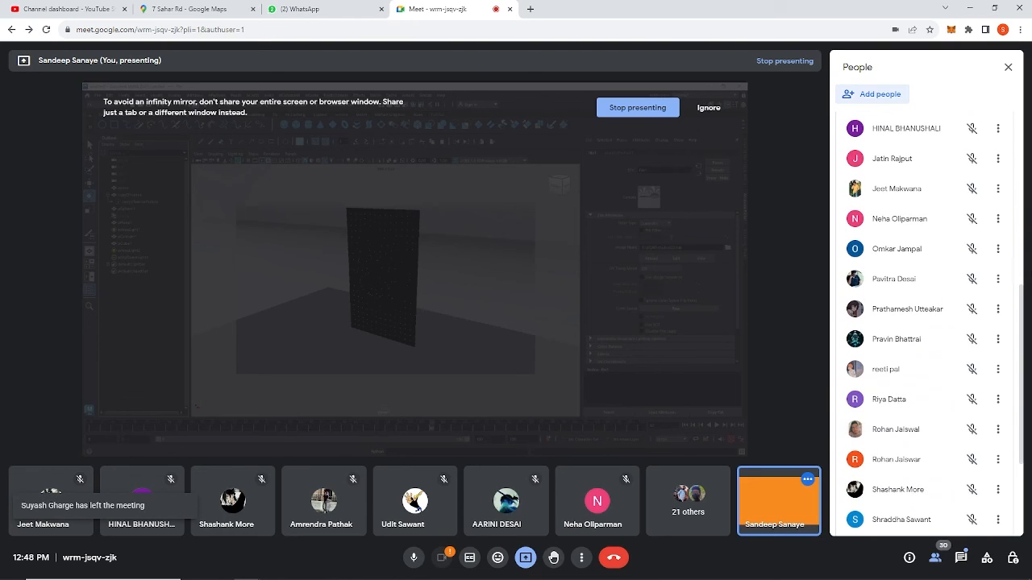
pyautogui.moveTo(1024, 296); pyautogui.dragTo(1029, 103)
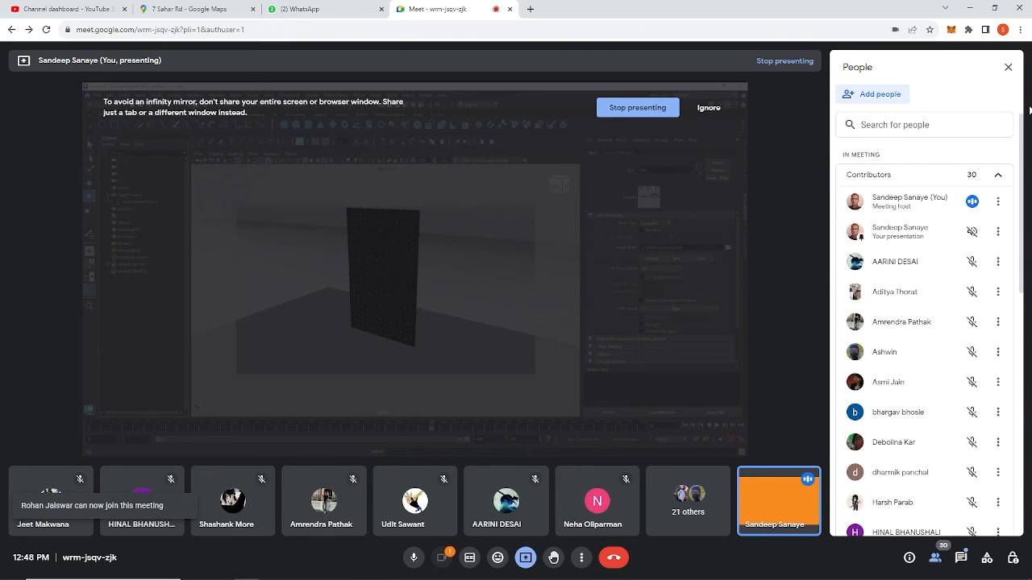
# Show the in-call messages and admit the participant waiting to join the call
pyautogui.click(961, 558)
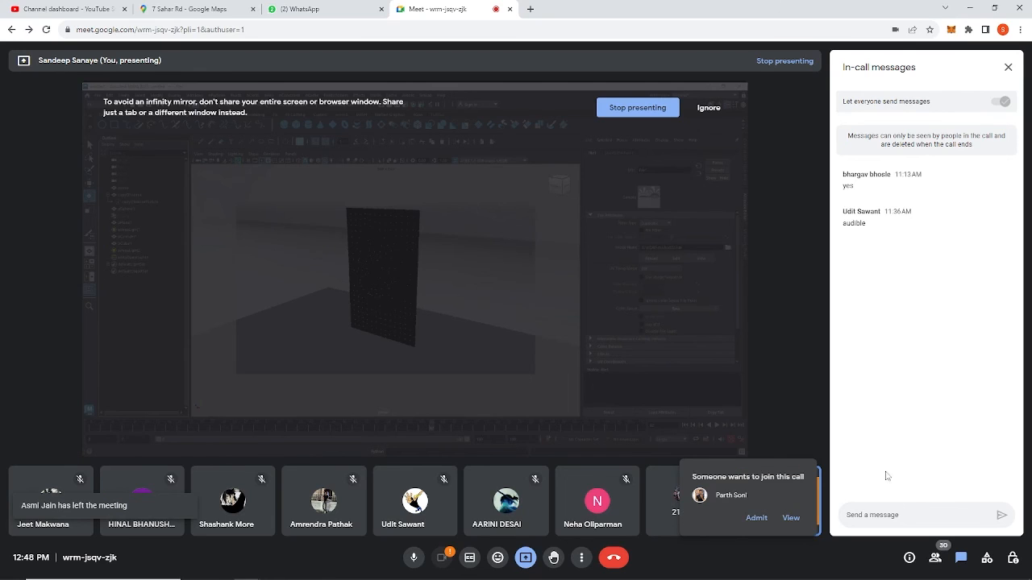
pyautogui.click(757, 518)
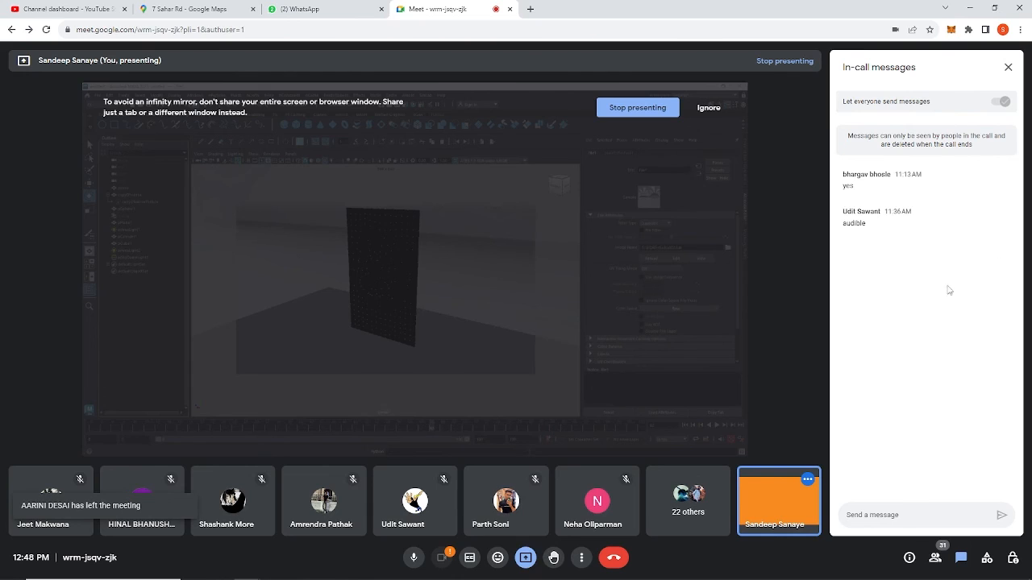
# Return to the participant list and review it down to its last entries
pyautogui.click(935, 557)
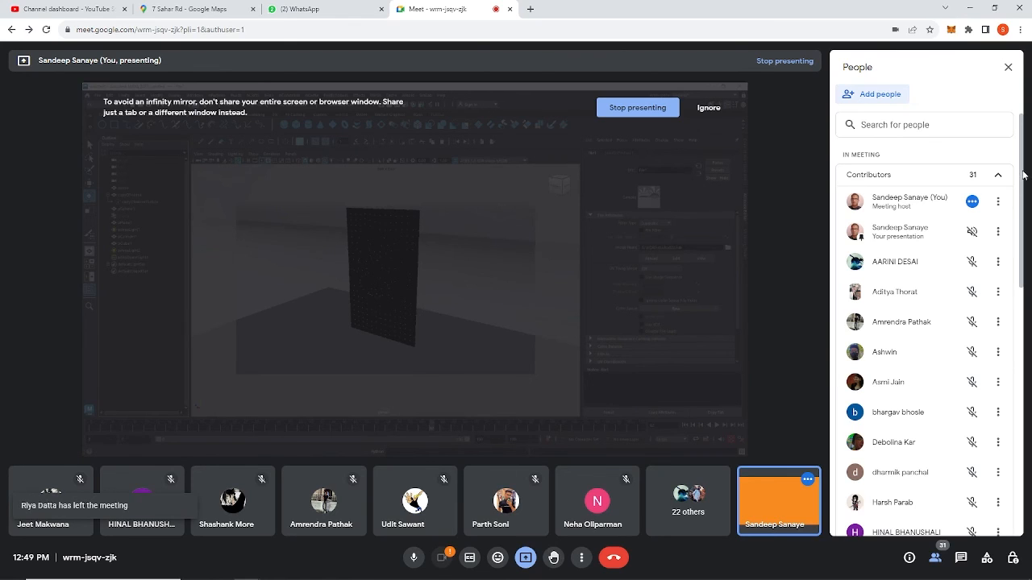
pyautogui.moveTo(1022, 173); pyautogui.dragTo(1023, 439)
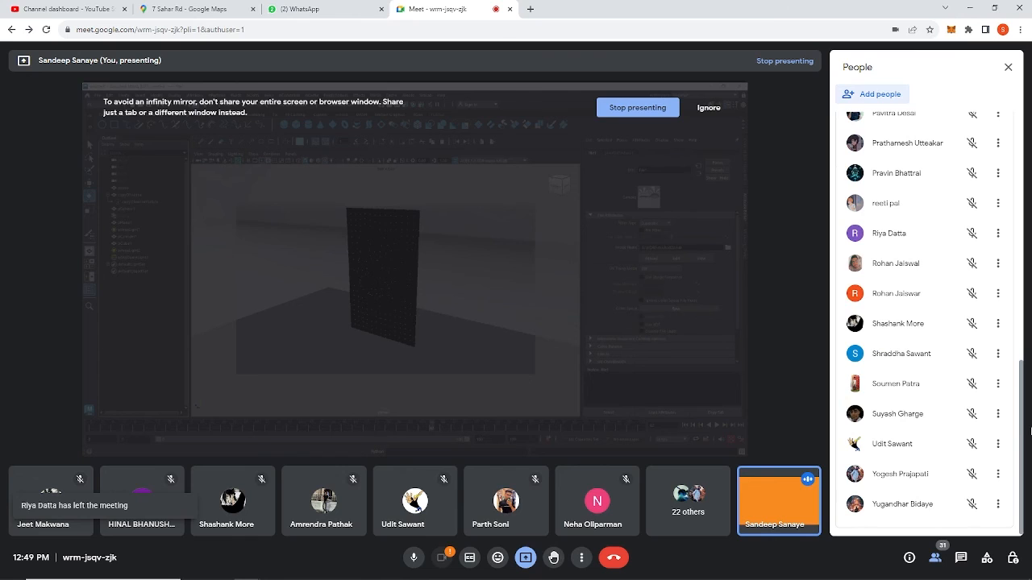
pyautogui.moveTo(1022, 436)
pyautogui.mouseDown()
pyautogui.moveTo(1022, 190)
pyautogui.moveTo(1022, 435)
pyautogui.mouseUp()
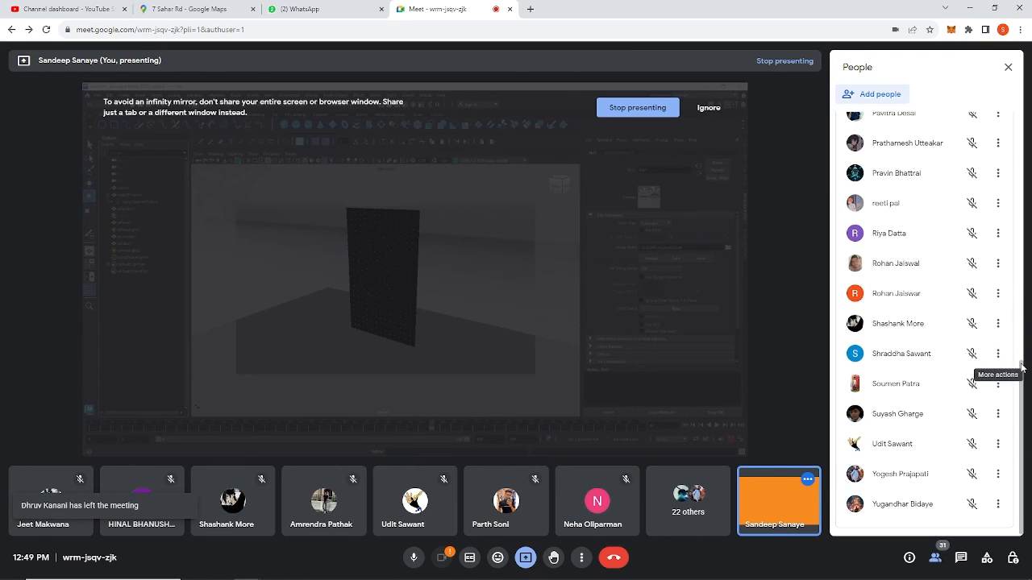
pyautogui.moveTo(1022, 385)
pyautogui.mouseDown()
pyautogui.moveTo(1024, 137)
pyautogui.moveTo(1030, 391)
pyautogui.mouseUp()
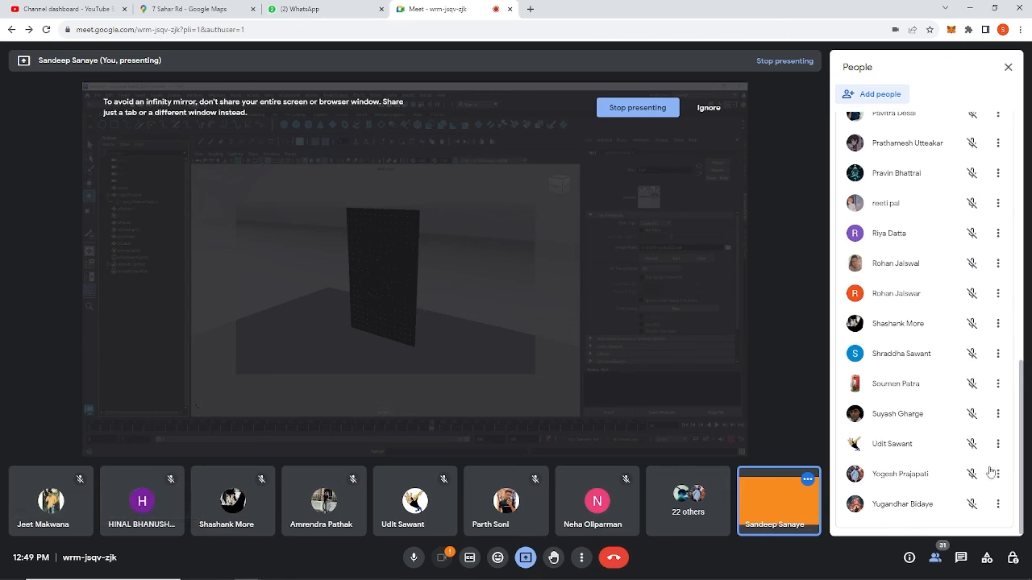
pyautogui.rightClick(534, 569)
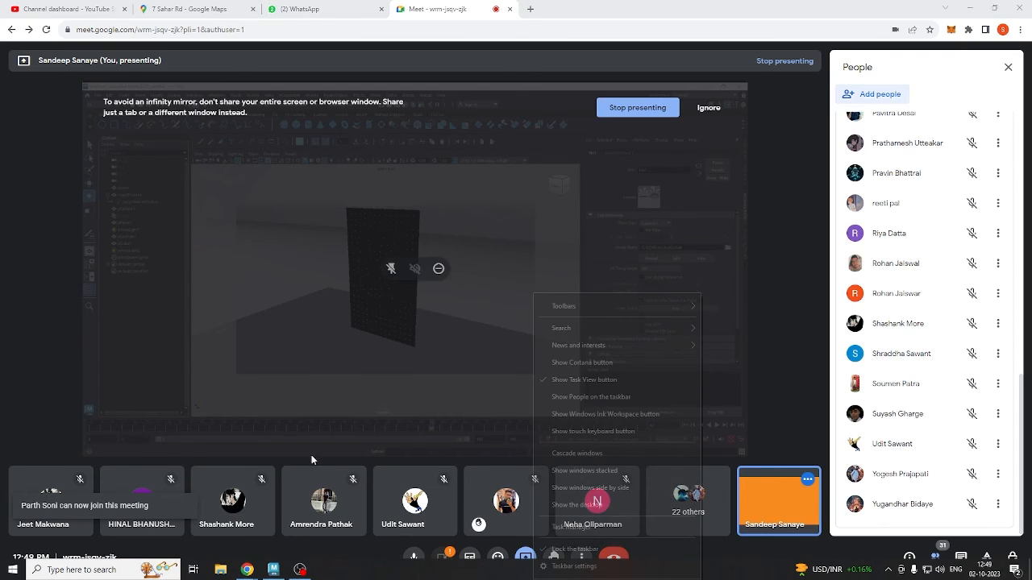
pyautogui.click(746, 310)
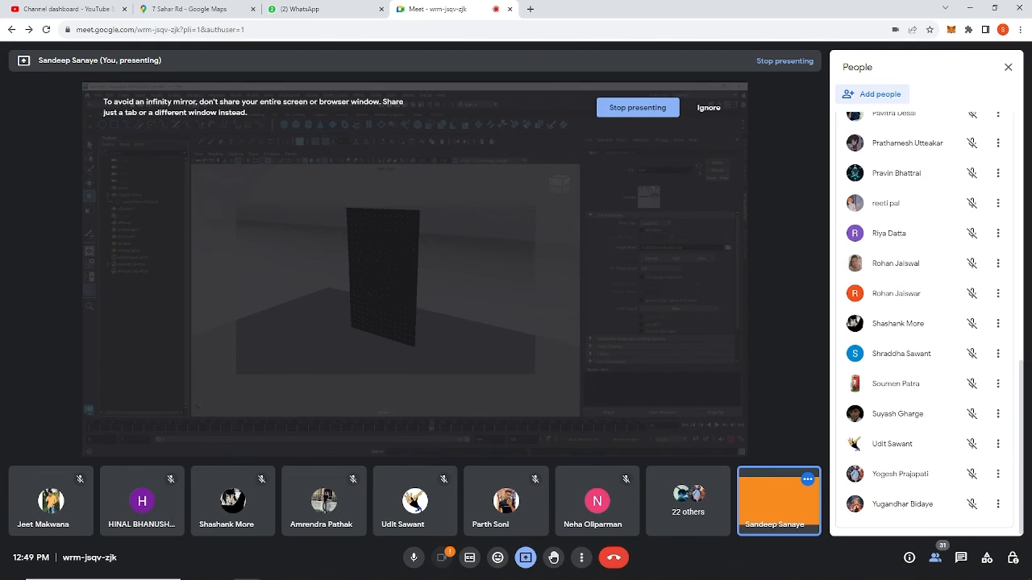
pyautogui.moveTo(219, 574)
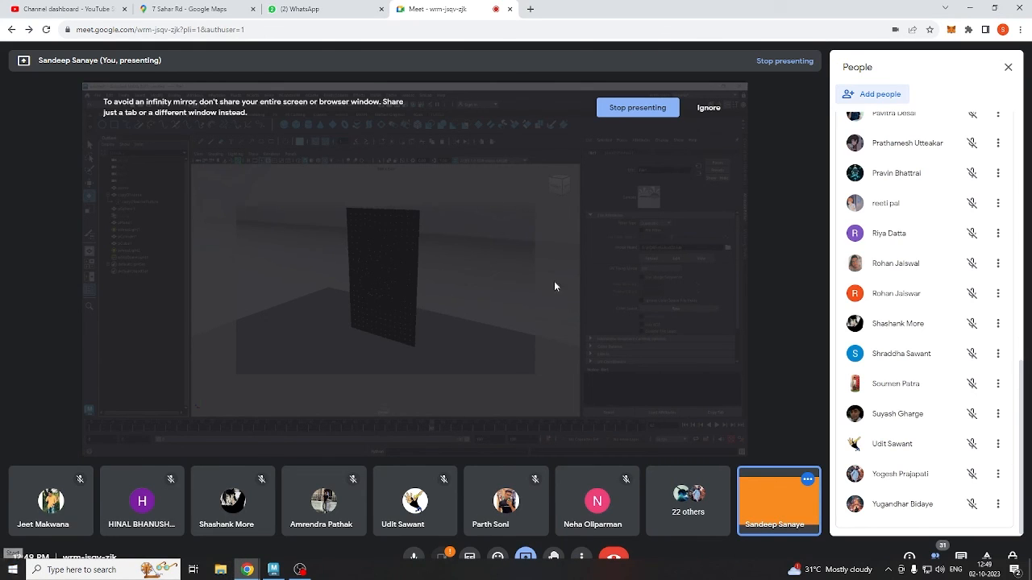
# Check the in-call messages for new replies and go back to the participant list
pyautogui.click(936, 560)
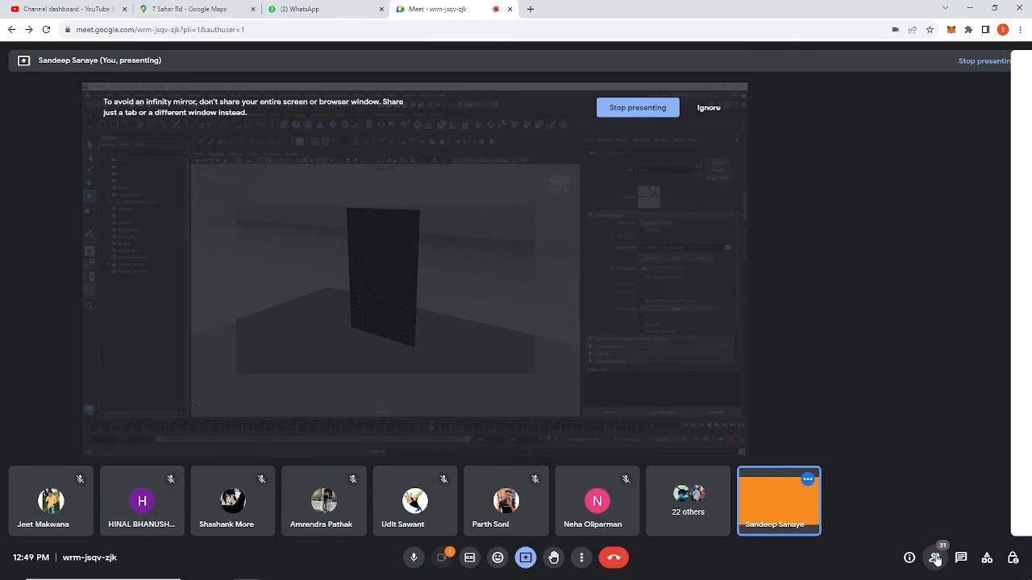
pyautogui.click(961, 558)
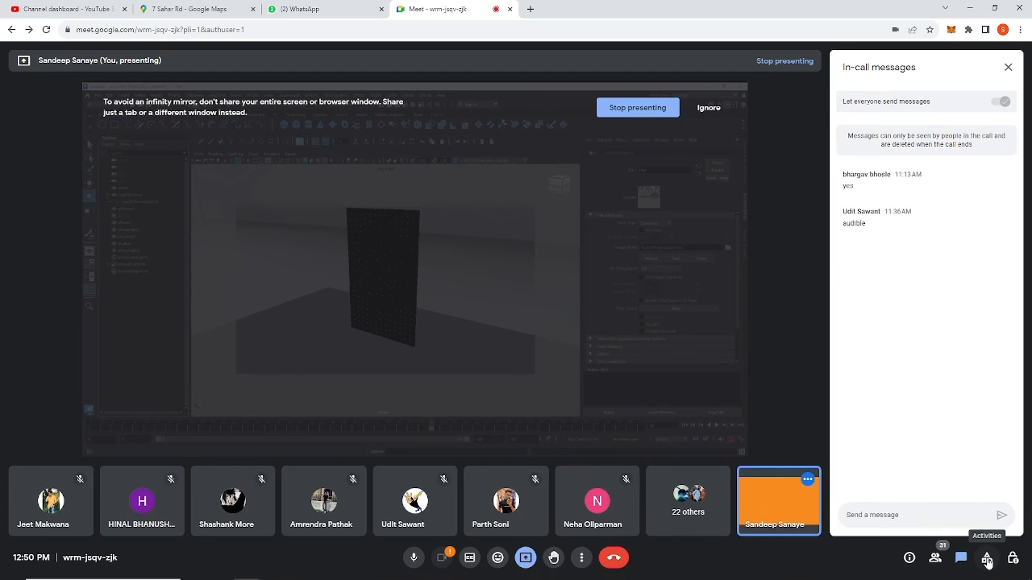
pyautogui.click(935, 560)
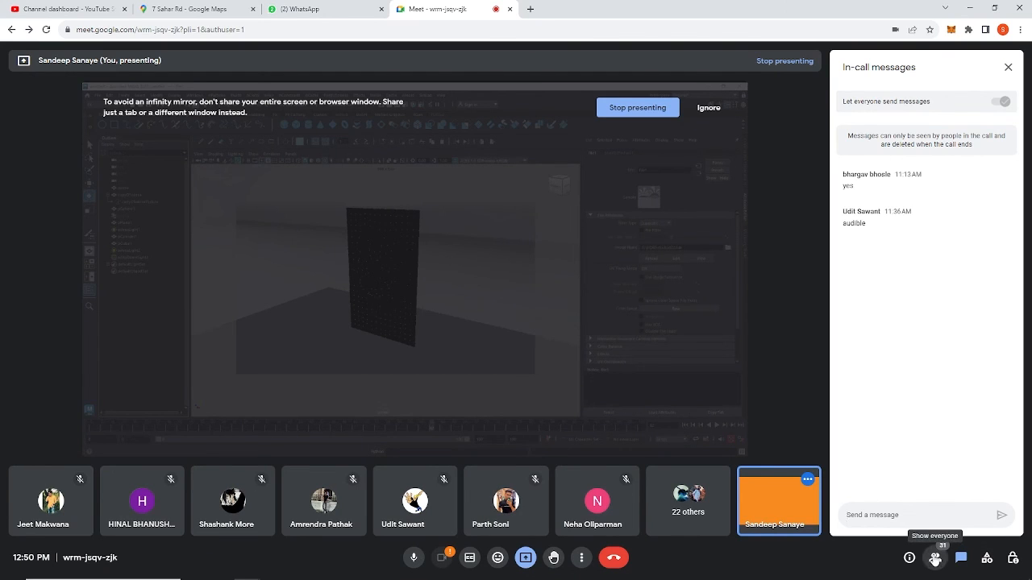
# Look through the participant list to its last entries and turn off the blocked camera for the call
pyautogui.scroll(-10, 939, 443)
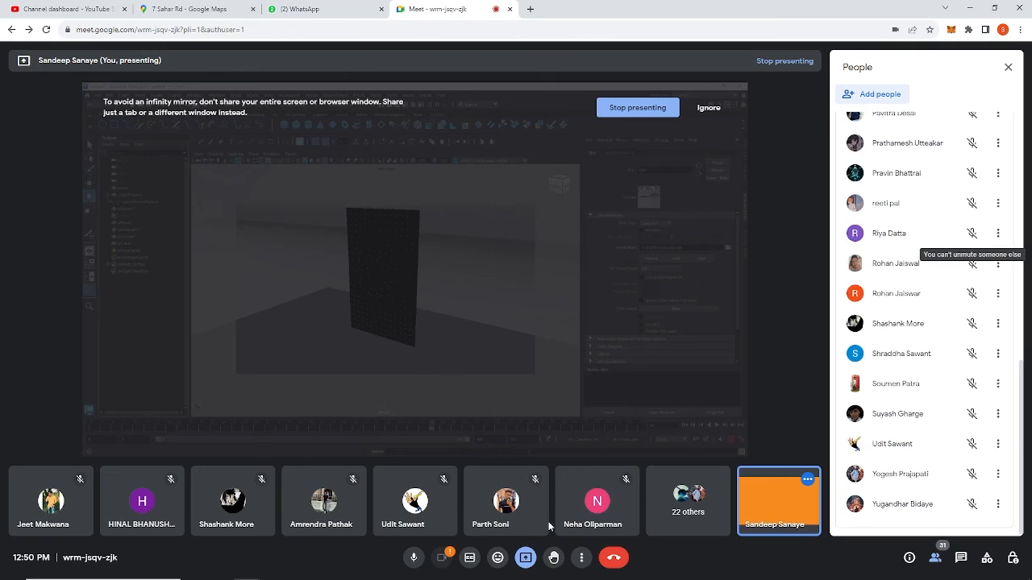
pyautogui.click(441, 558)
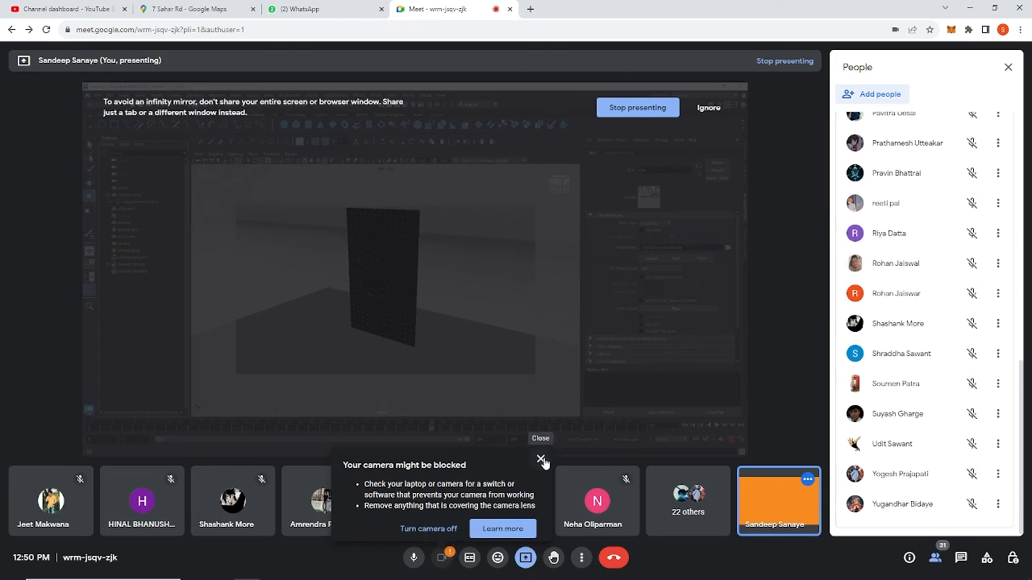
pyautogui.click(445, 529)
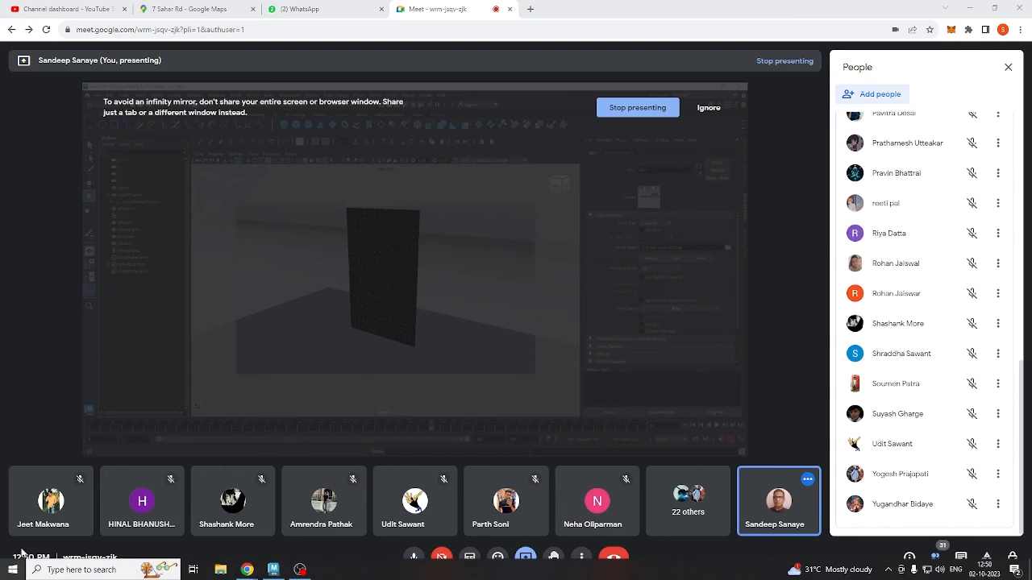
pyautogui.press('super')
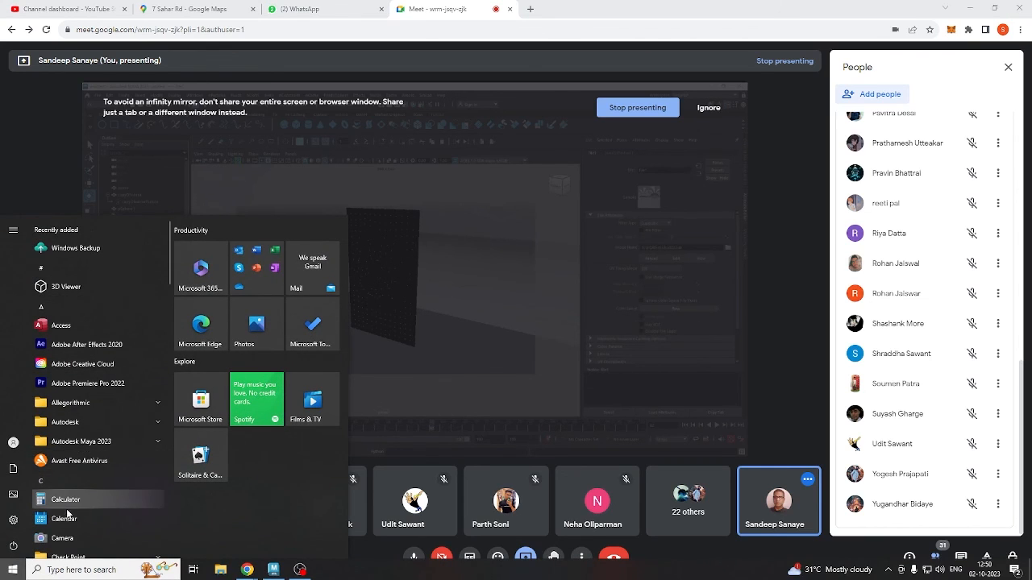
pyautogui.moveTo(171, 263); pyautogui.dragTo(172, 242)
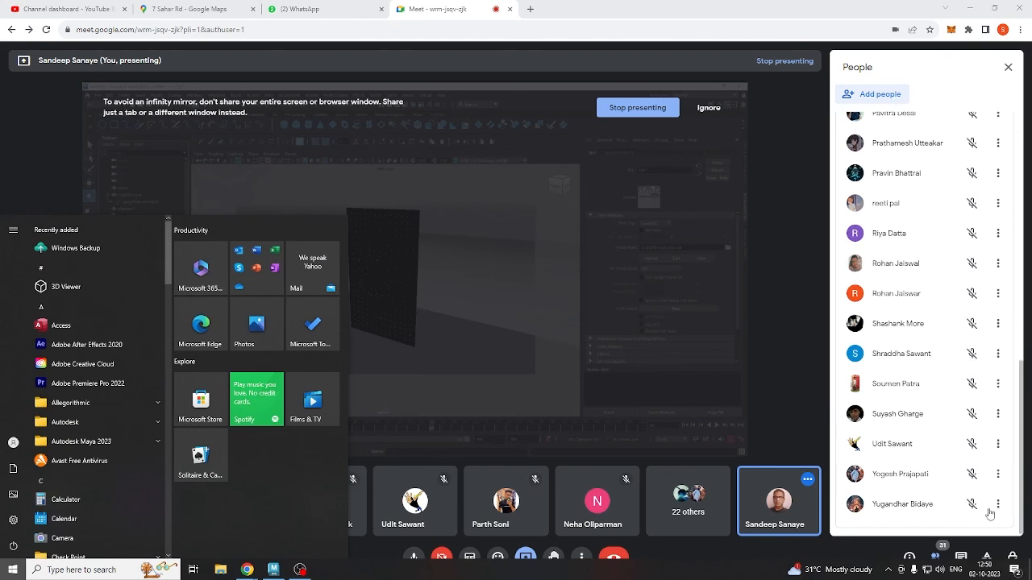
# Show the in-call messages and review the roll numbers the participants sent, from the first message onward
pyautogui.click(961, 559)
pyautogui.click(960, 557)
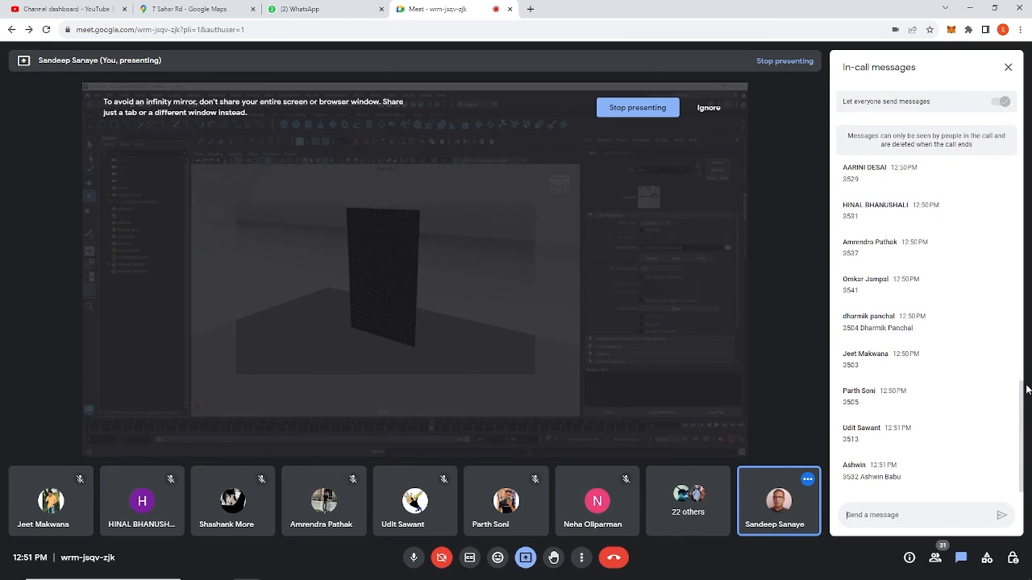
pyautogui.moveTo(1021, 394); pyautogui.dragTo(1014, 140)
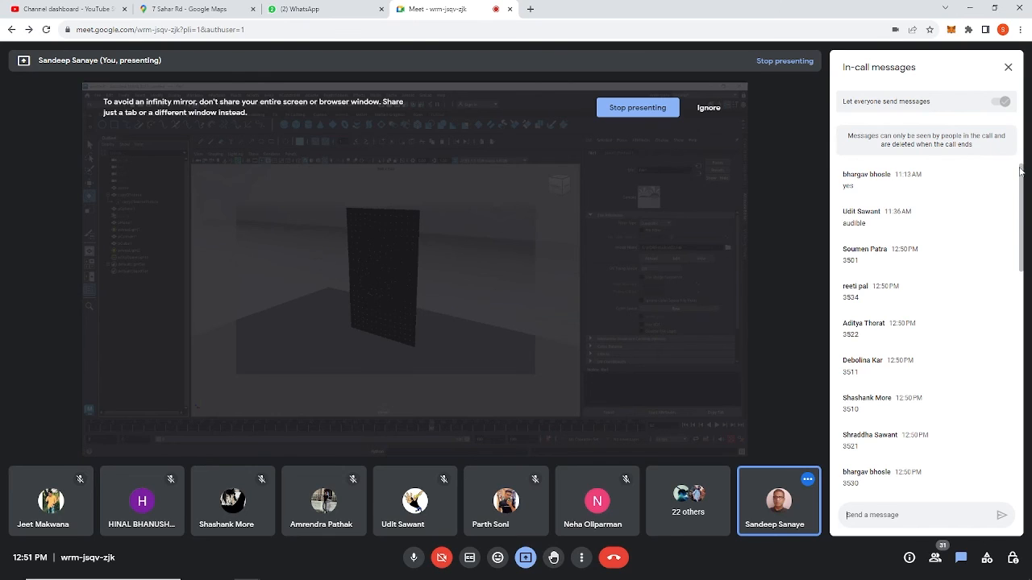
pyautogui.moveTo(1021, 169); pyautogui.dragTo(1026, 326)
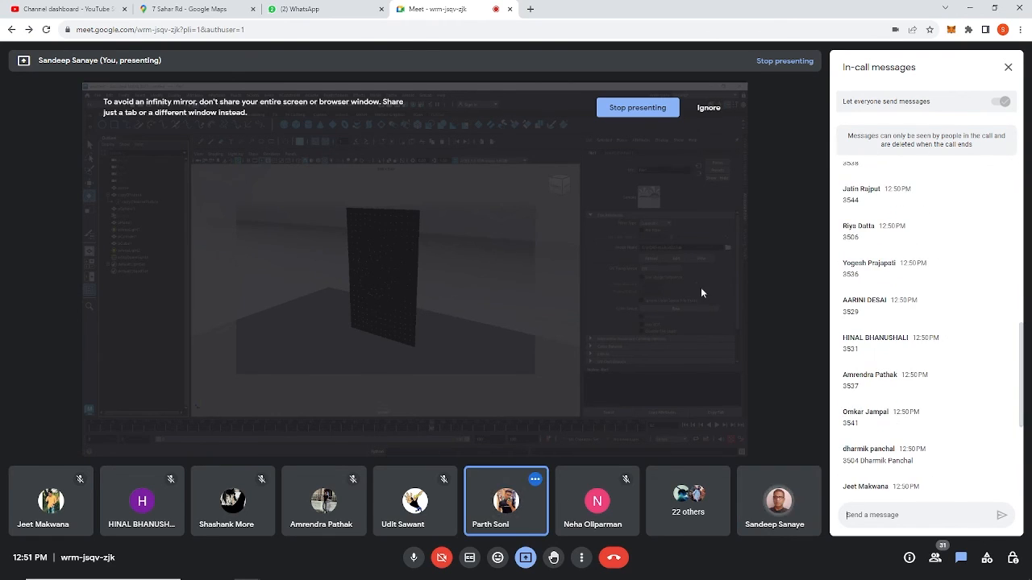